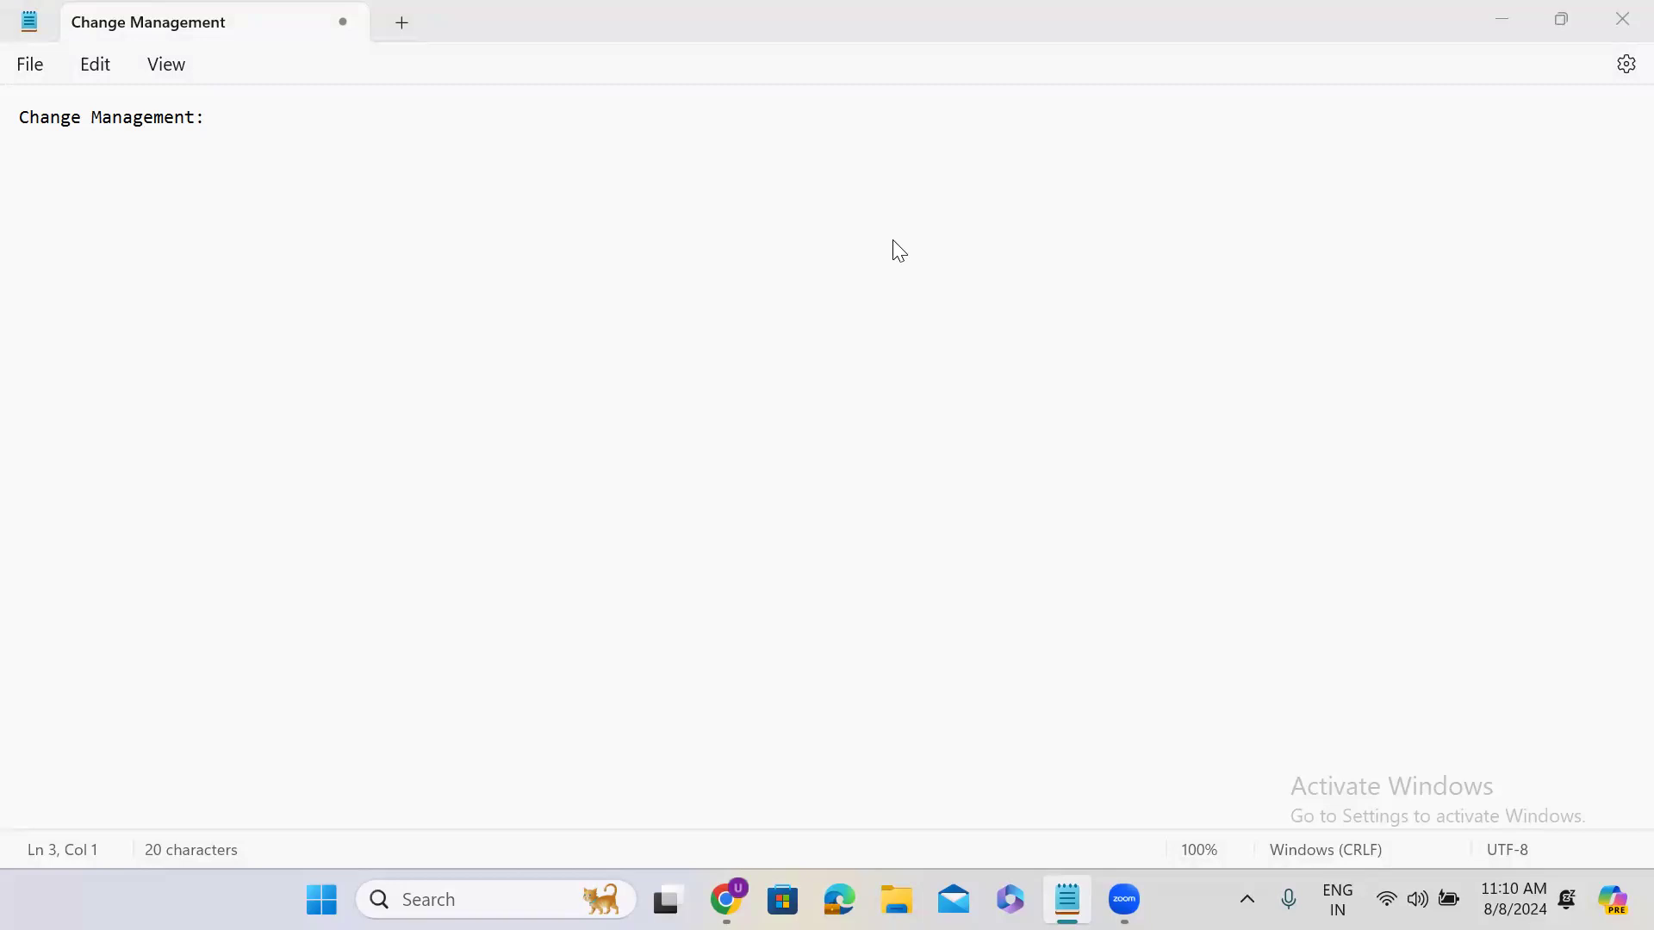
- List the change types Normal, Emergency and Standard on separate lines below the Change Management heading
click(80, 171)
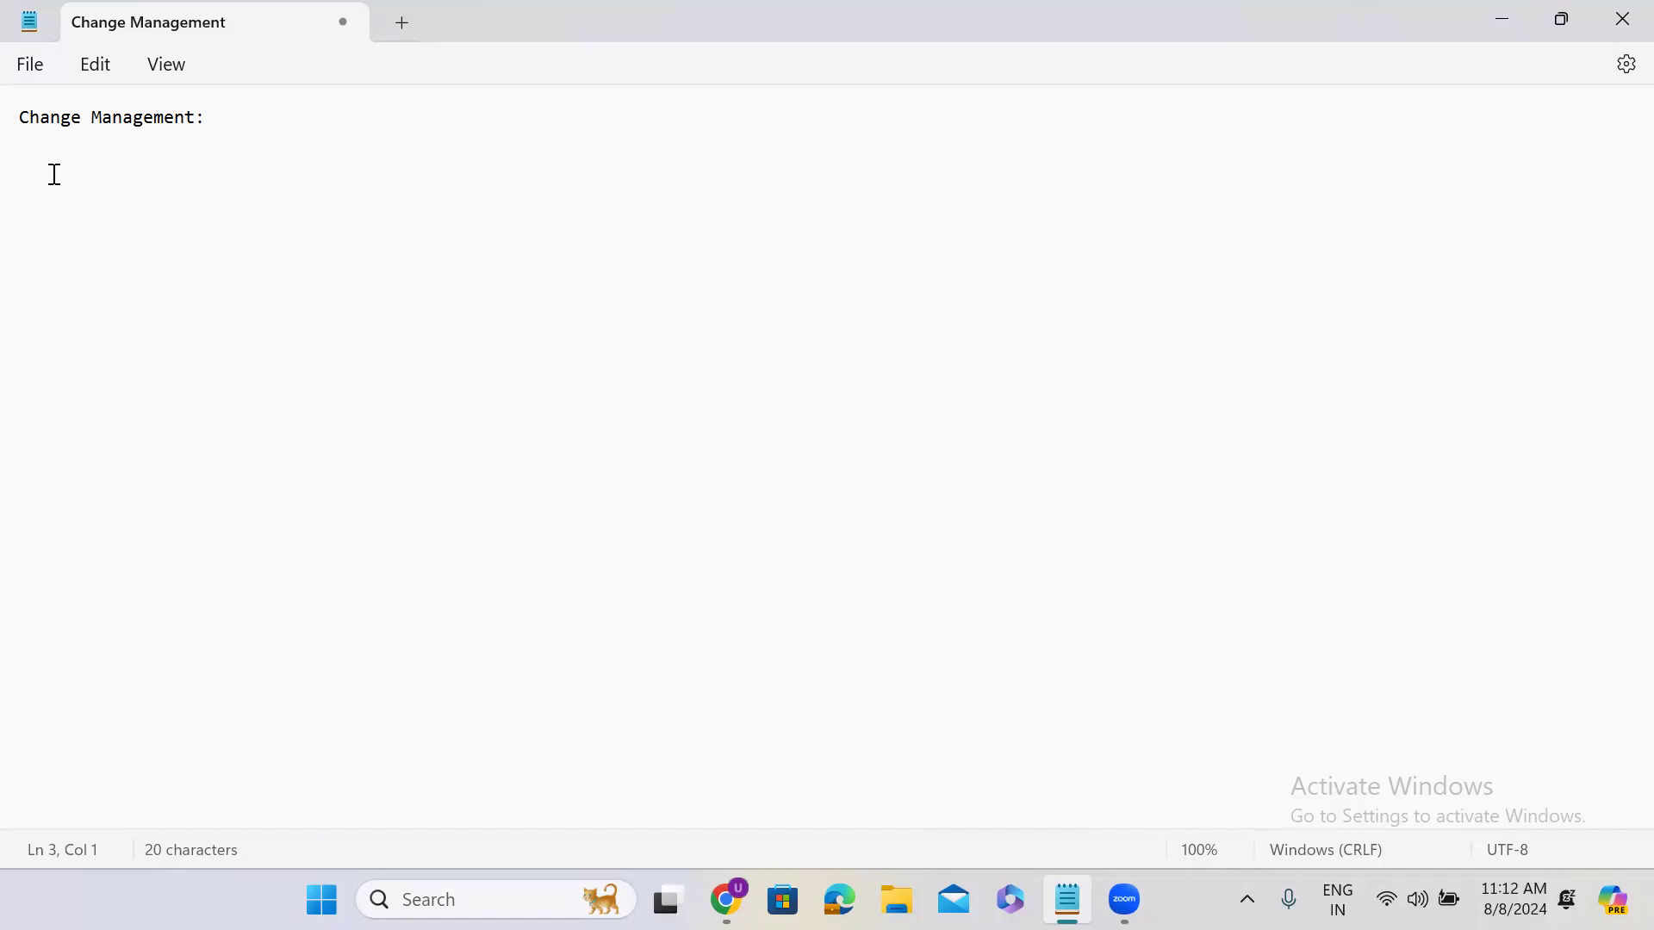
key(Return)
text(Normal)
key(Return)
text(Emergency)
key(Return)
text(Standard)
key(Return)
key(Return)
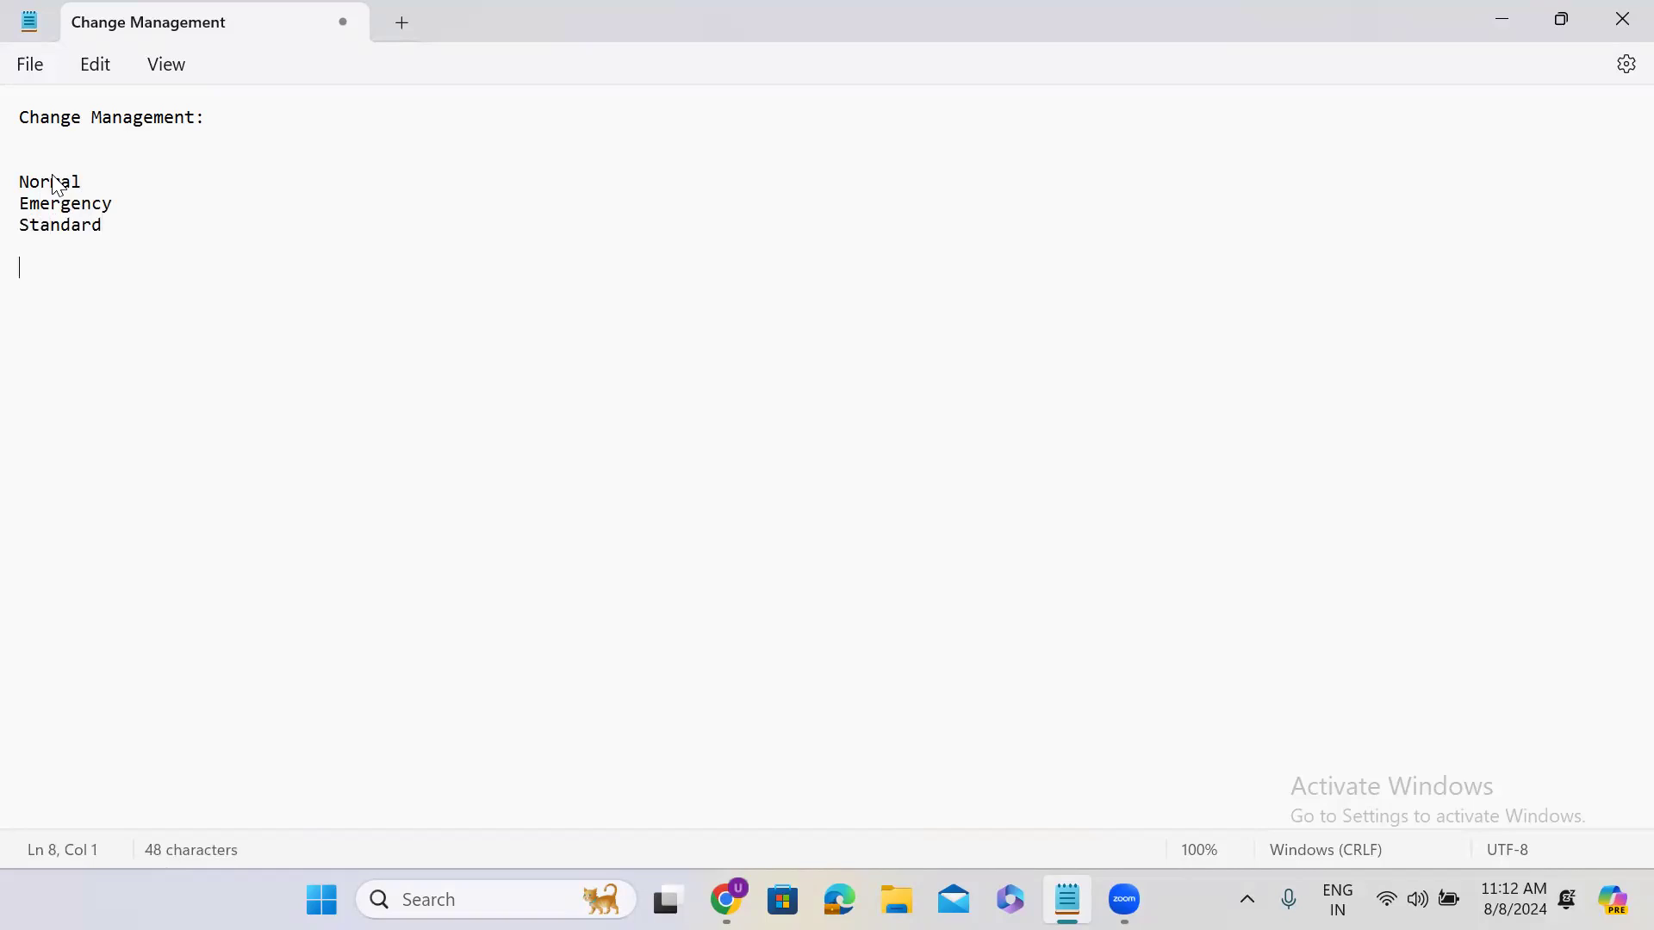
- Insert two blank lines between Normal and Emergency in the notes
click(105, 181)
key(Return)
key(Return)
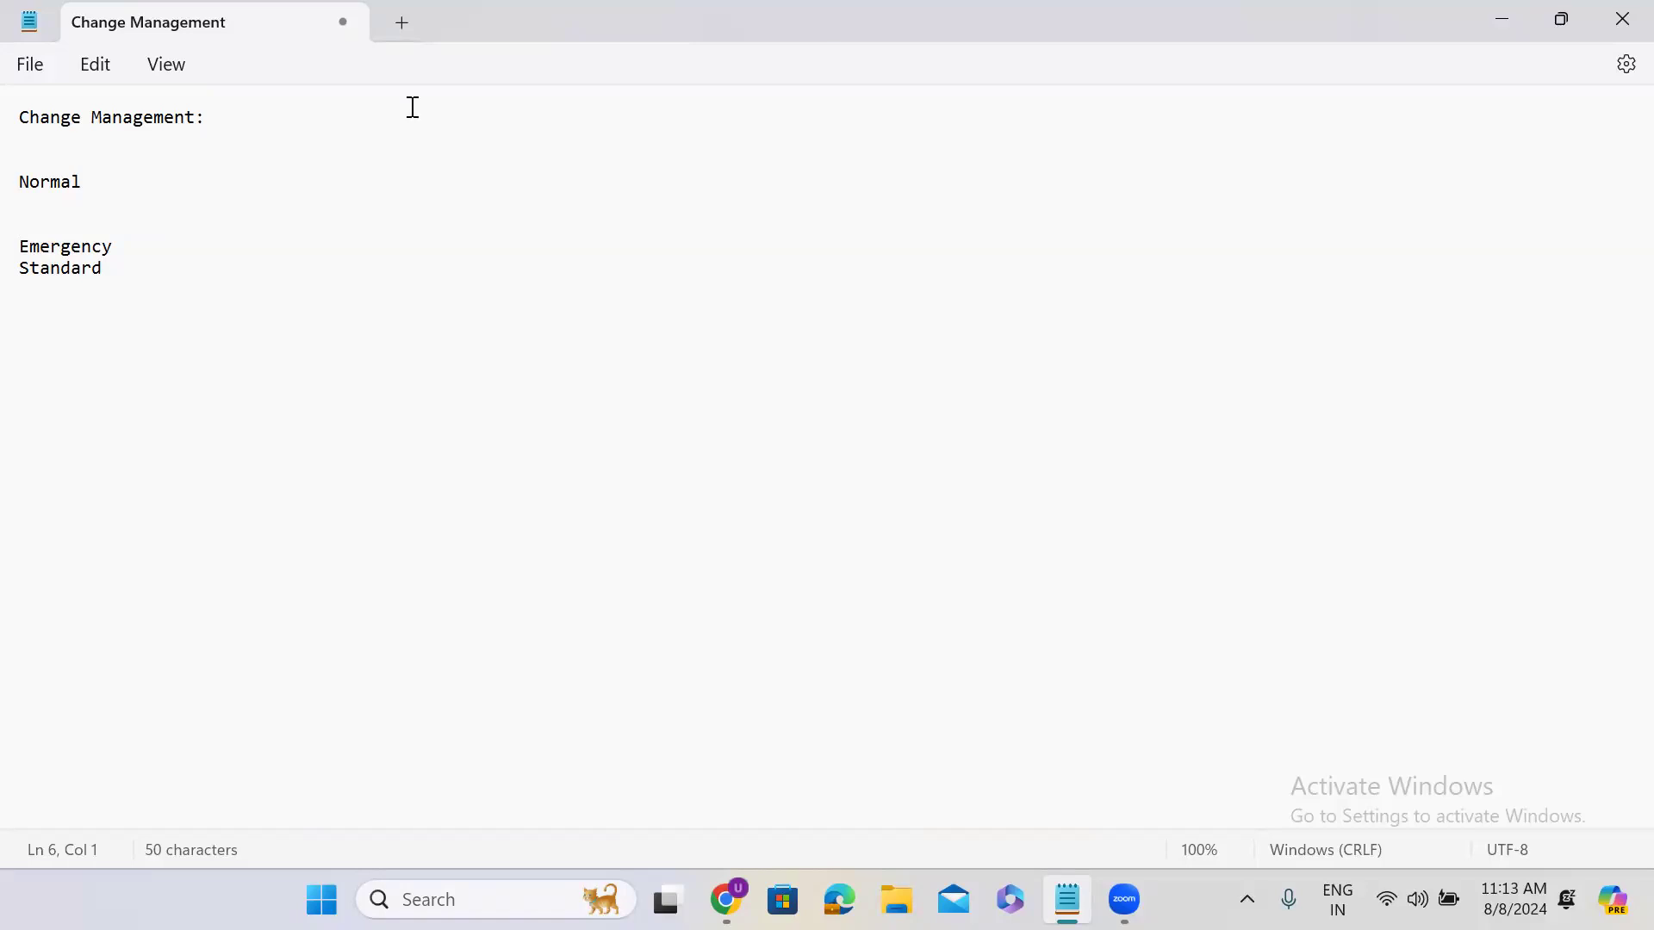
click(1508, 14)
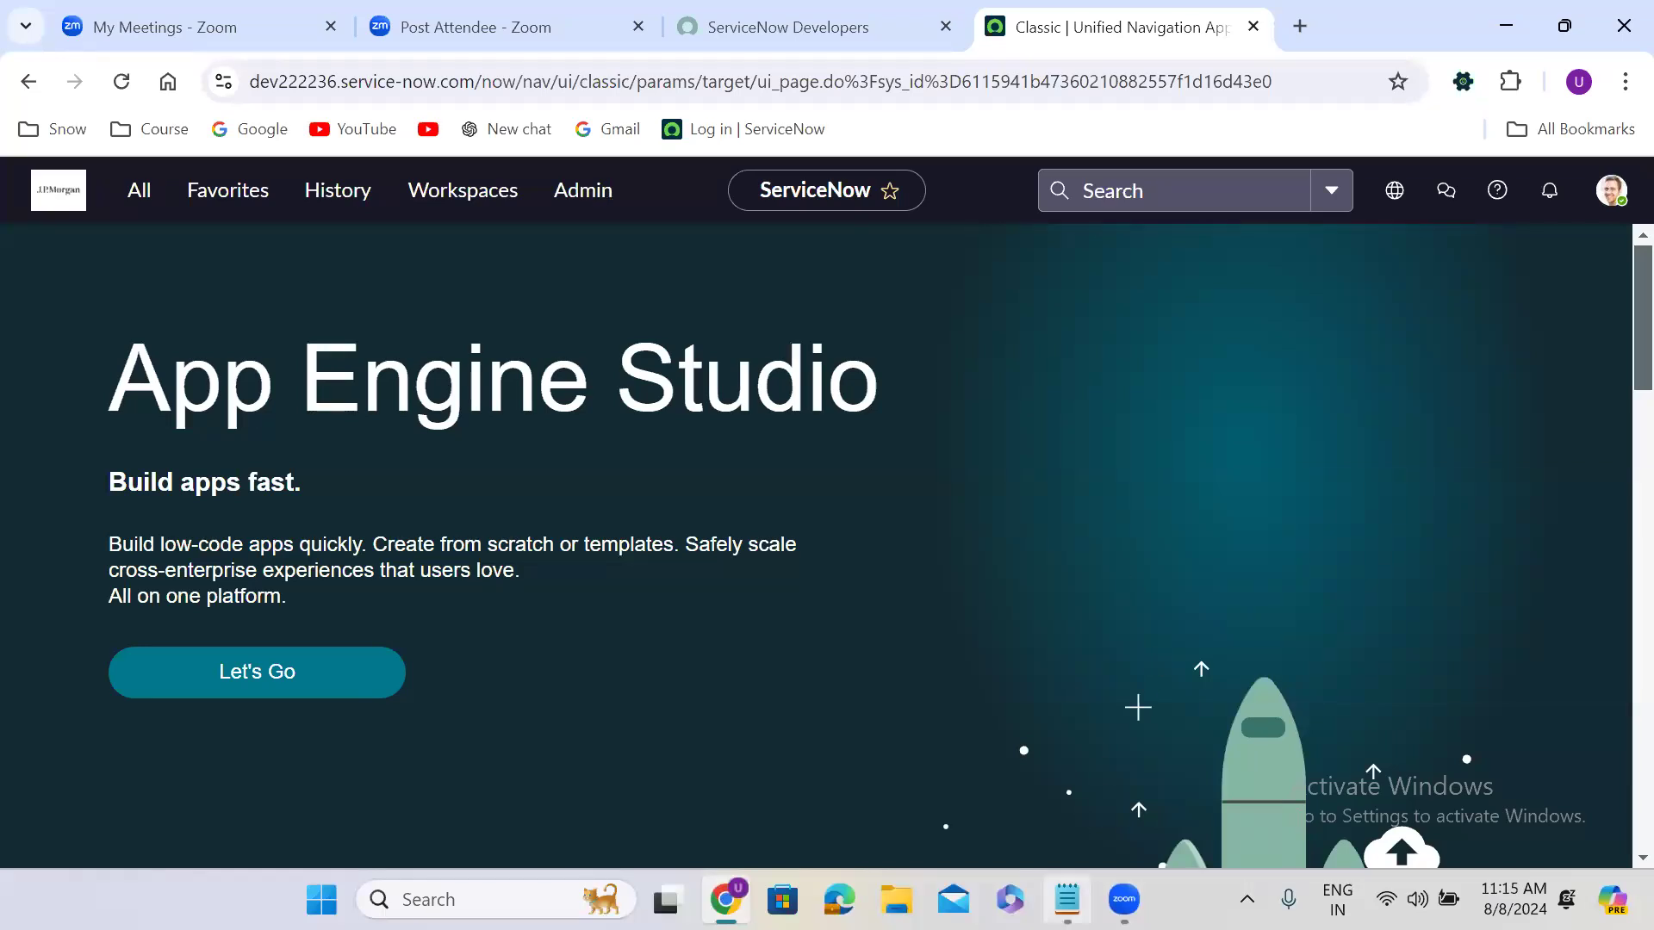
click(1068, 899)
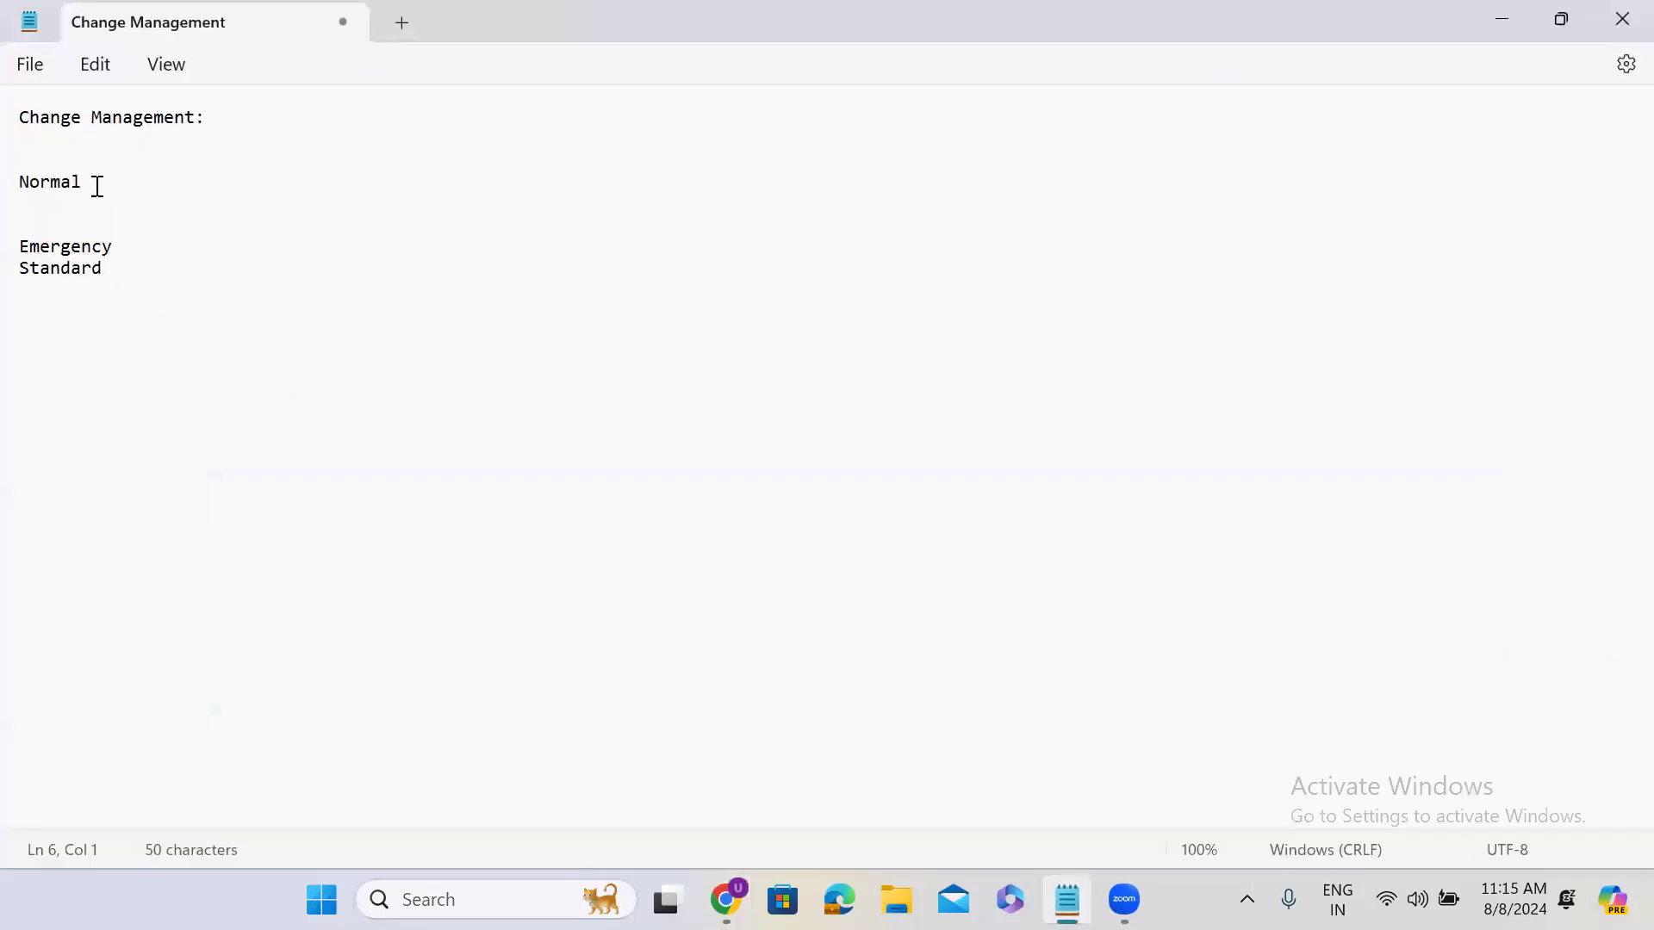
double_click(45, 183)
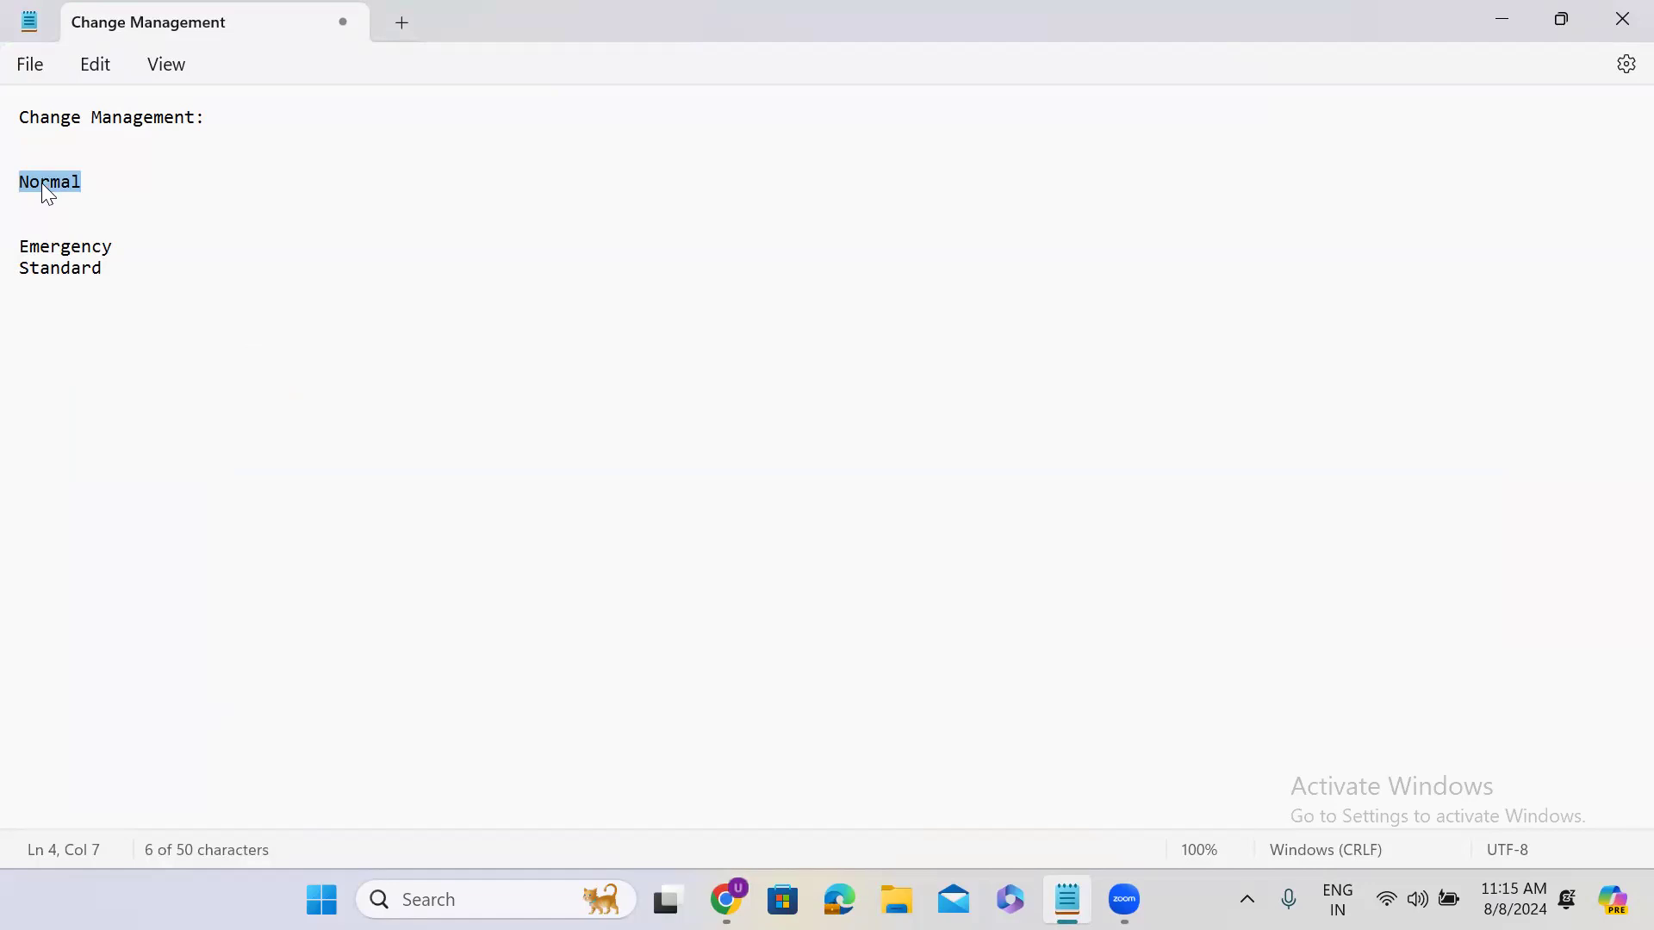
- Add a colon after Emergency and insert three blank lines between it and Standard
click(146, 249)
text(:)
key(Return)
key(Return)
key(Return)
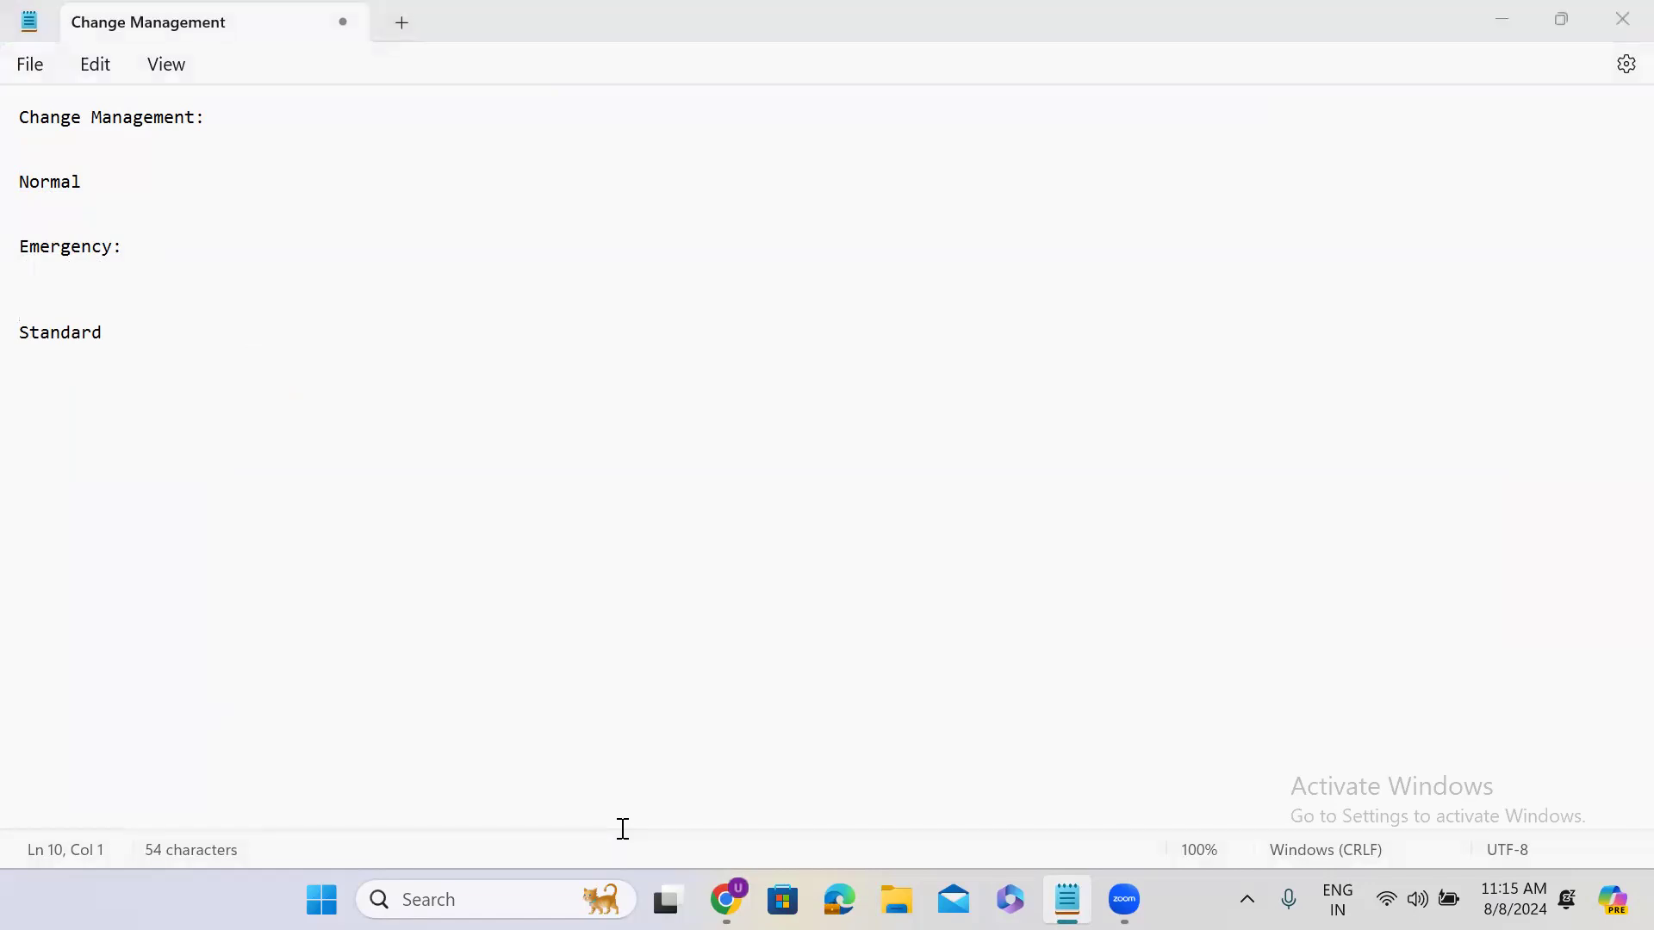
click(132, 252)
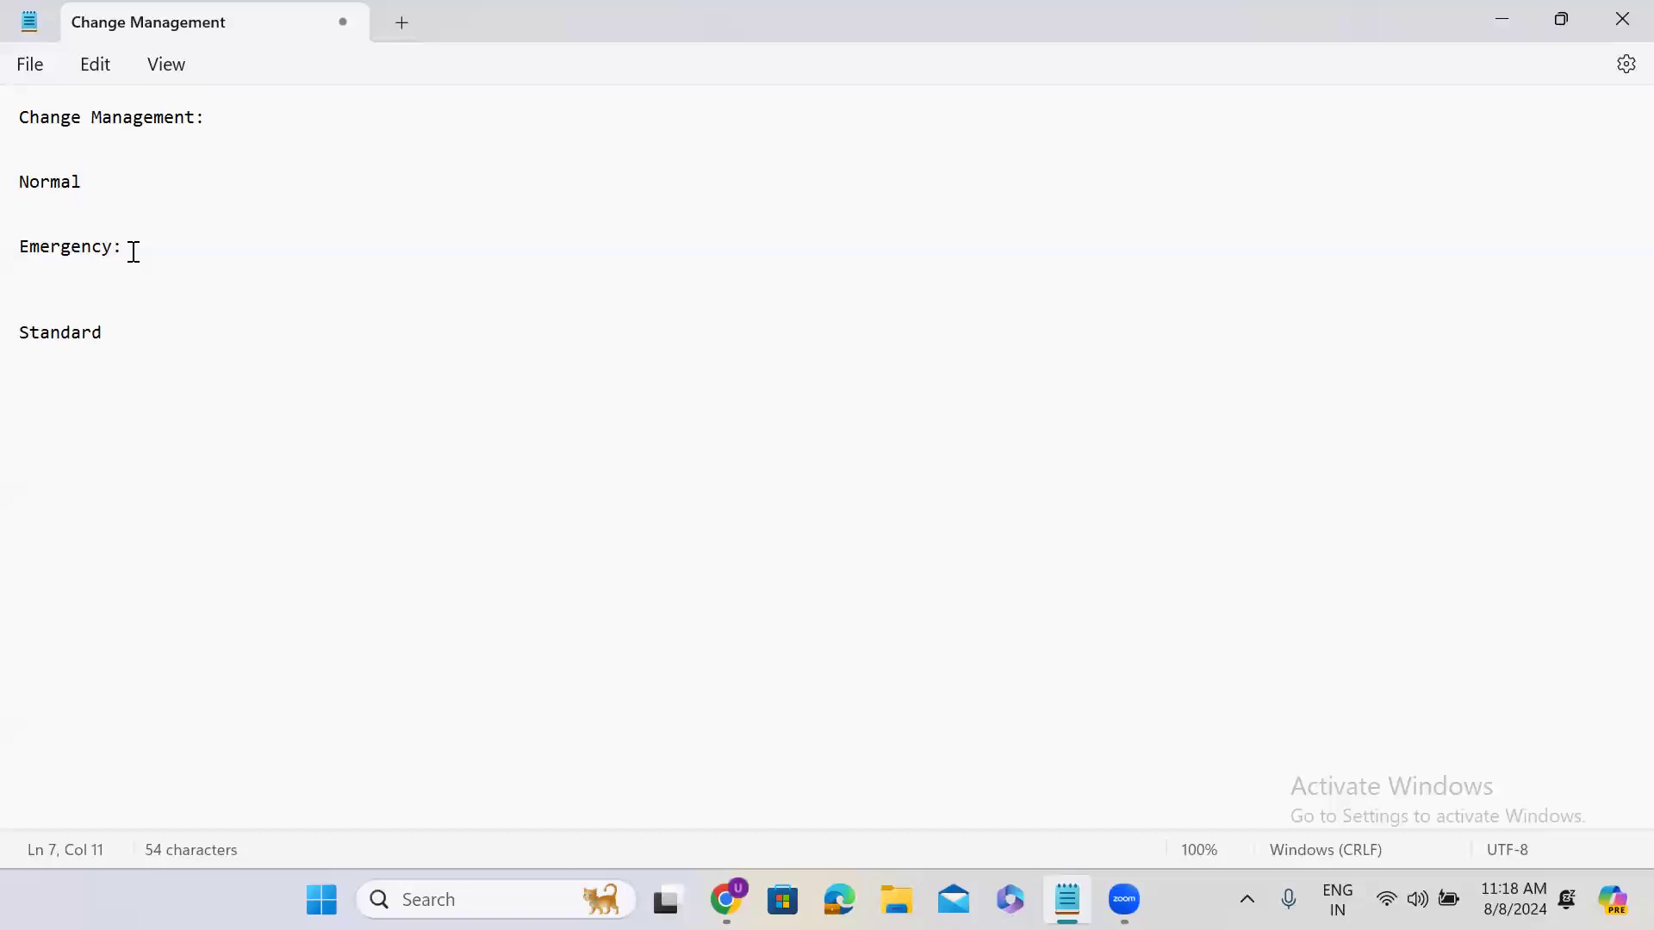
double_click(75, 246)
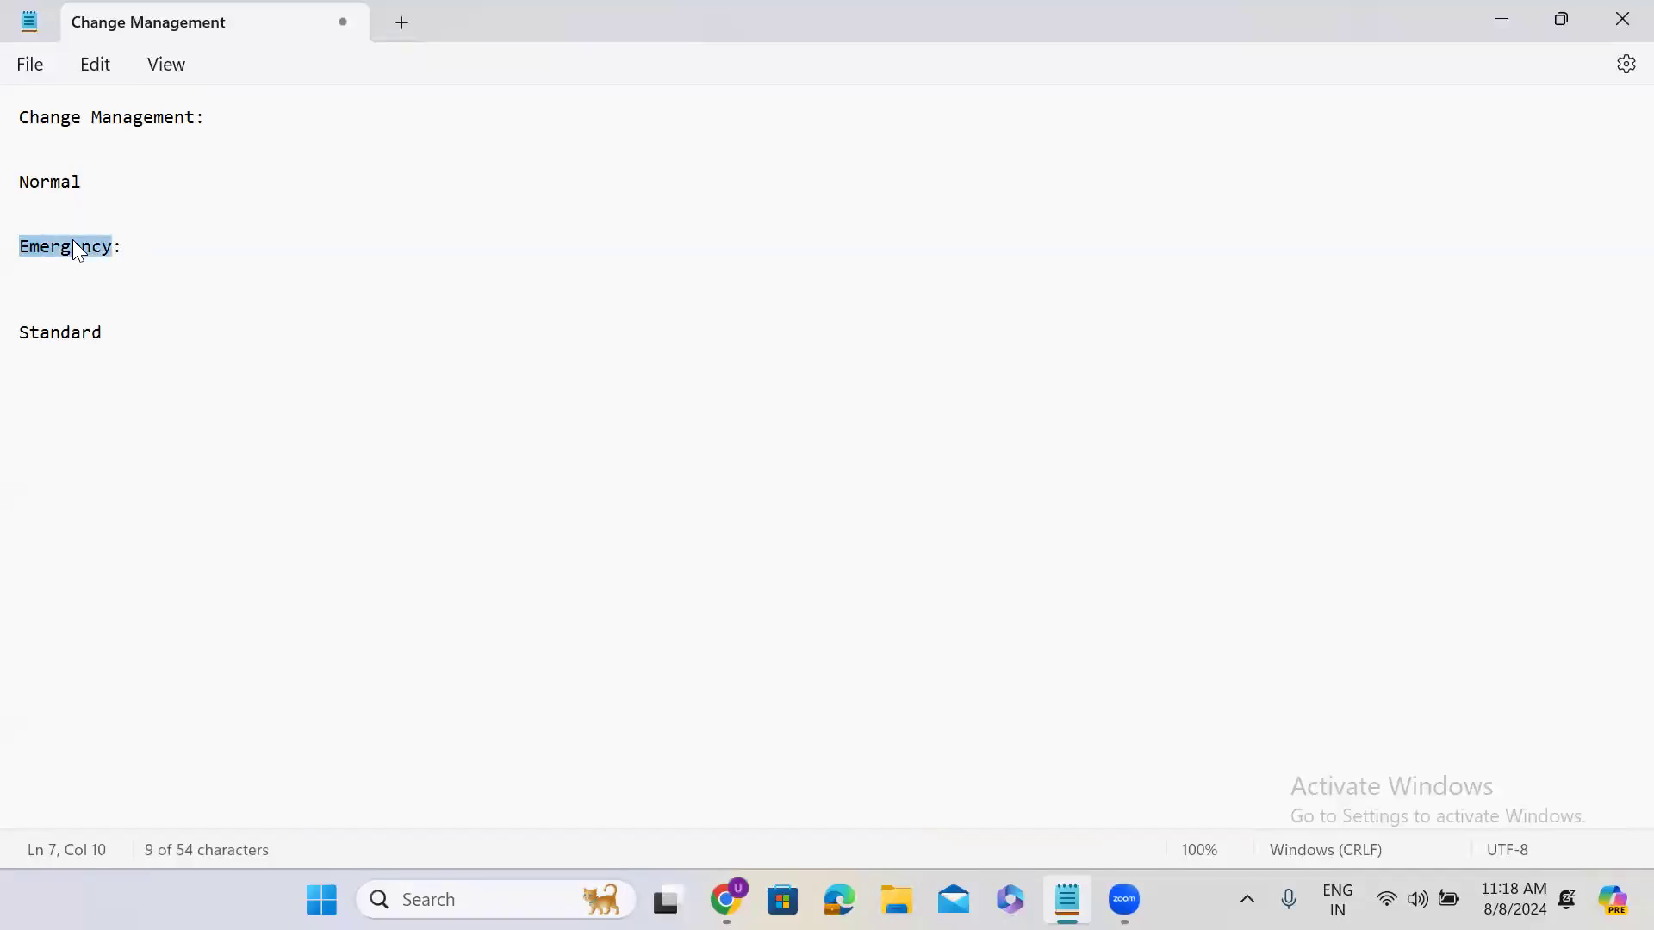
click(123, 249)
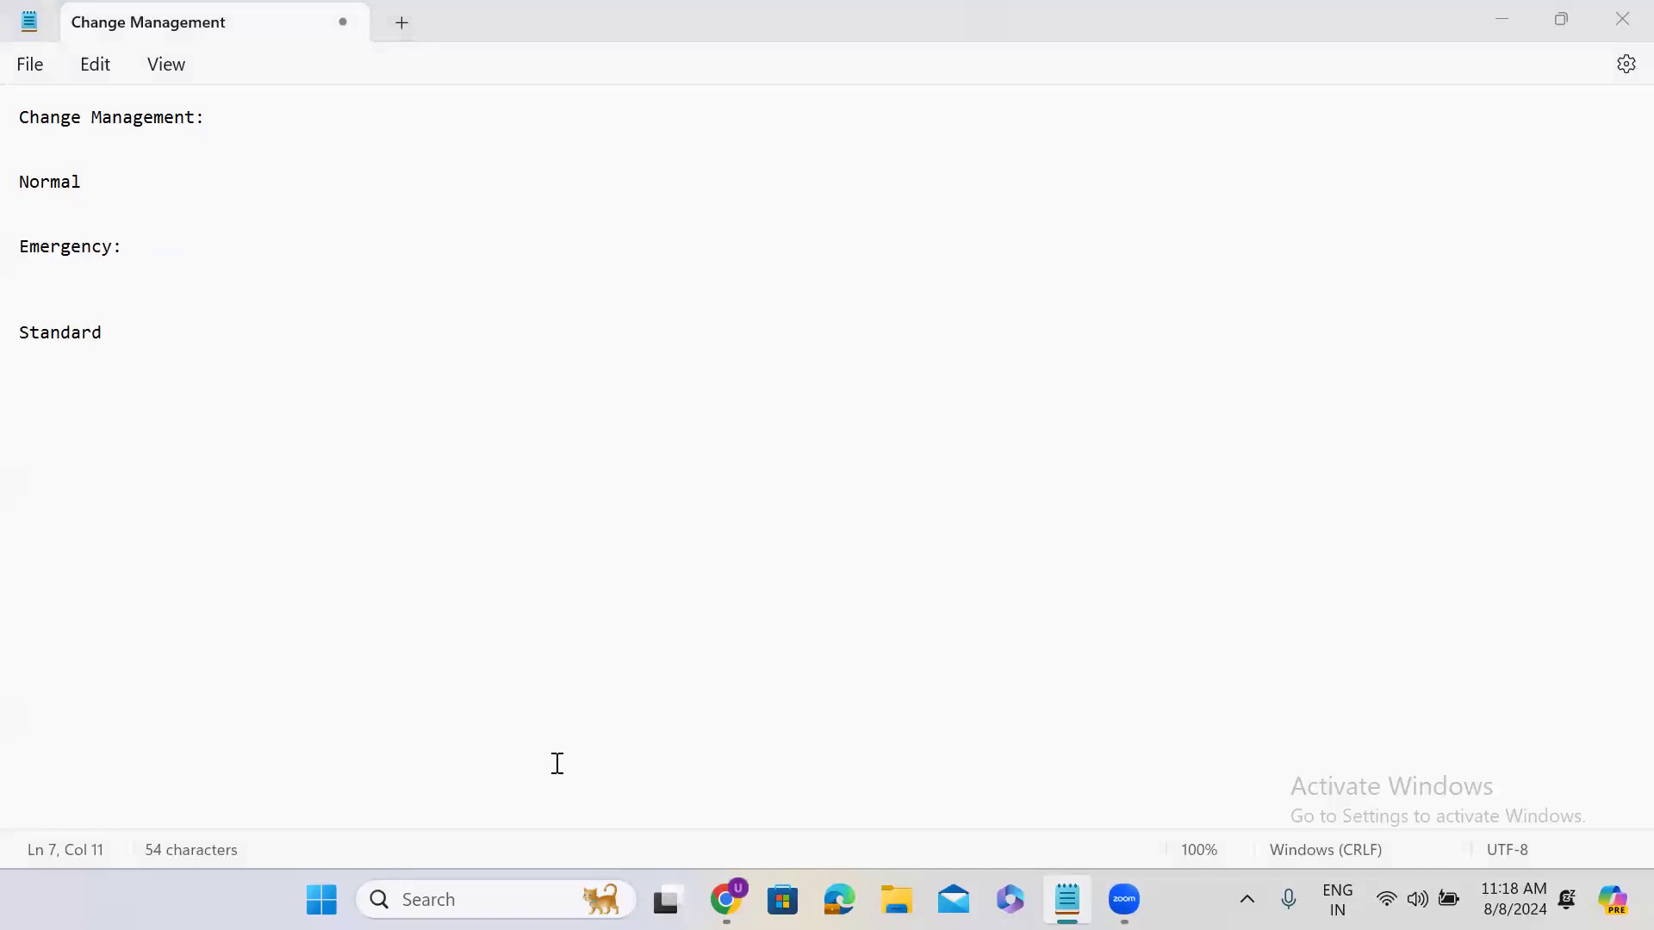
- Switch to ServiceNow in the browser and start a new change request using the Emergency model in a separate tab
click(1500, 18)
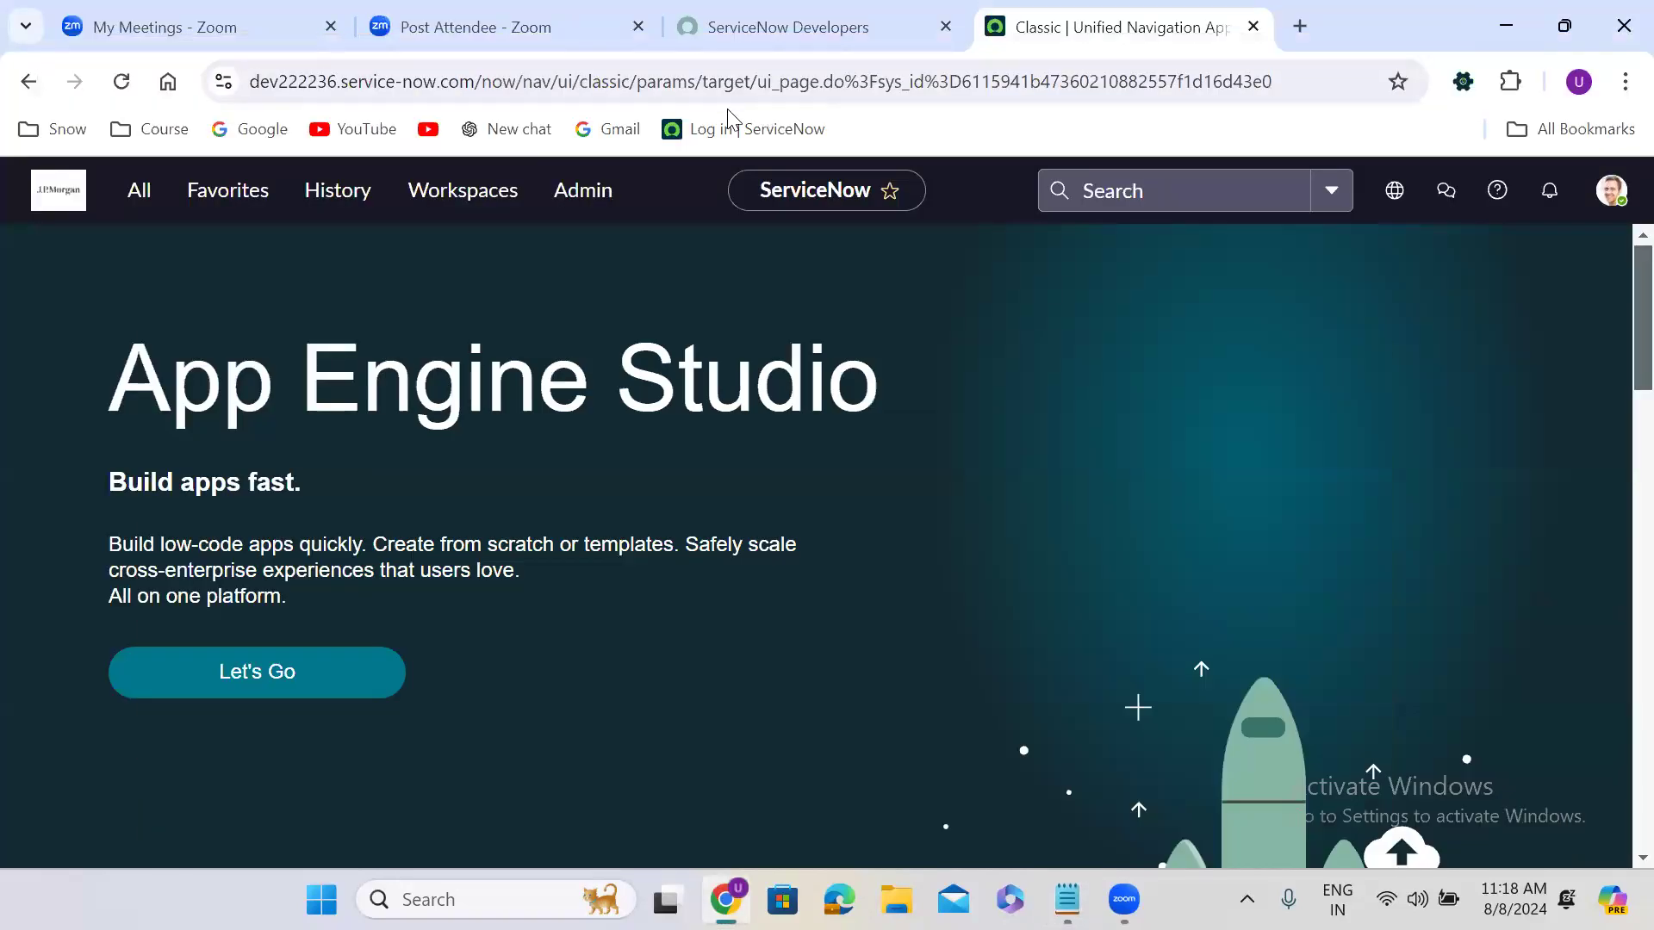
click(145, 210)
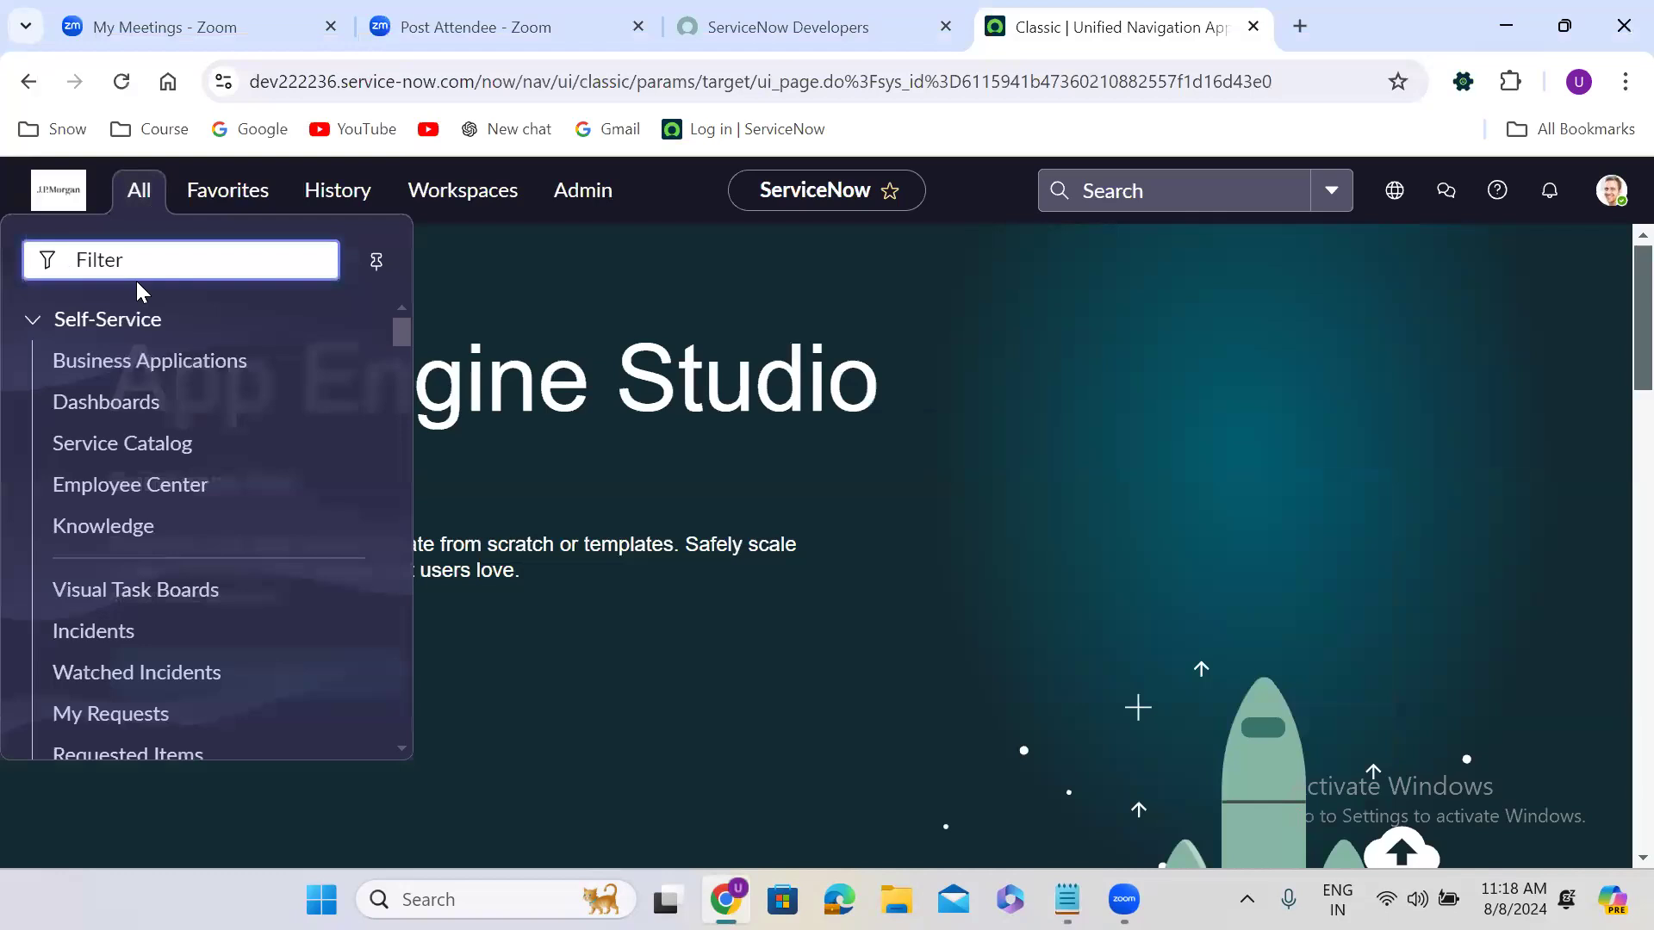
text(change)
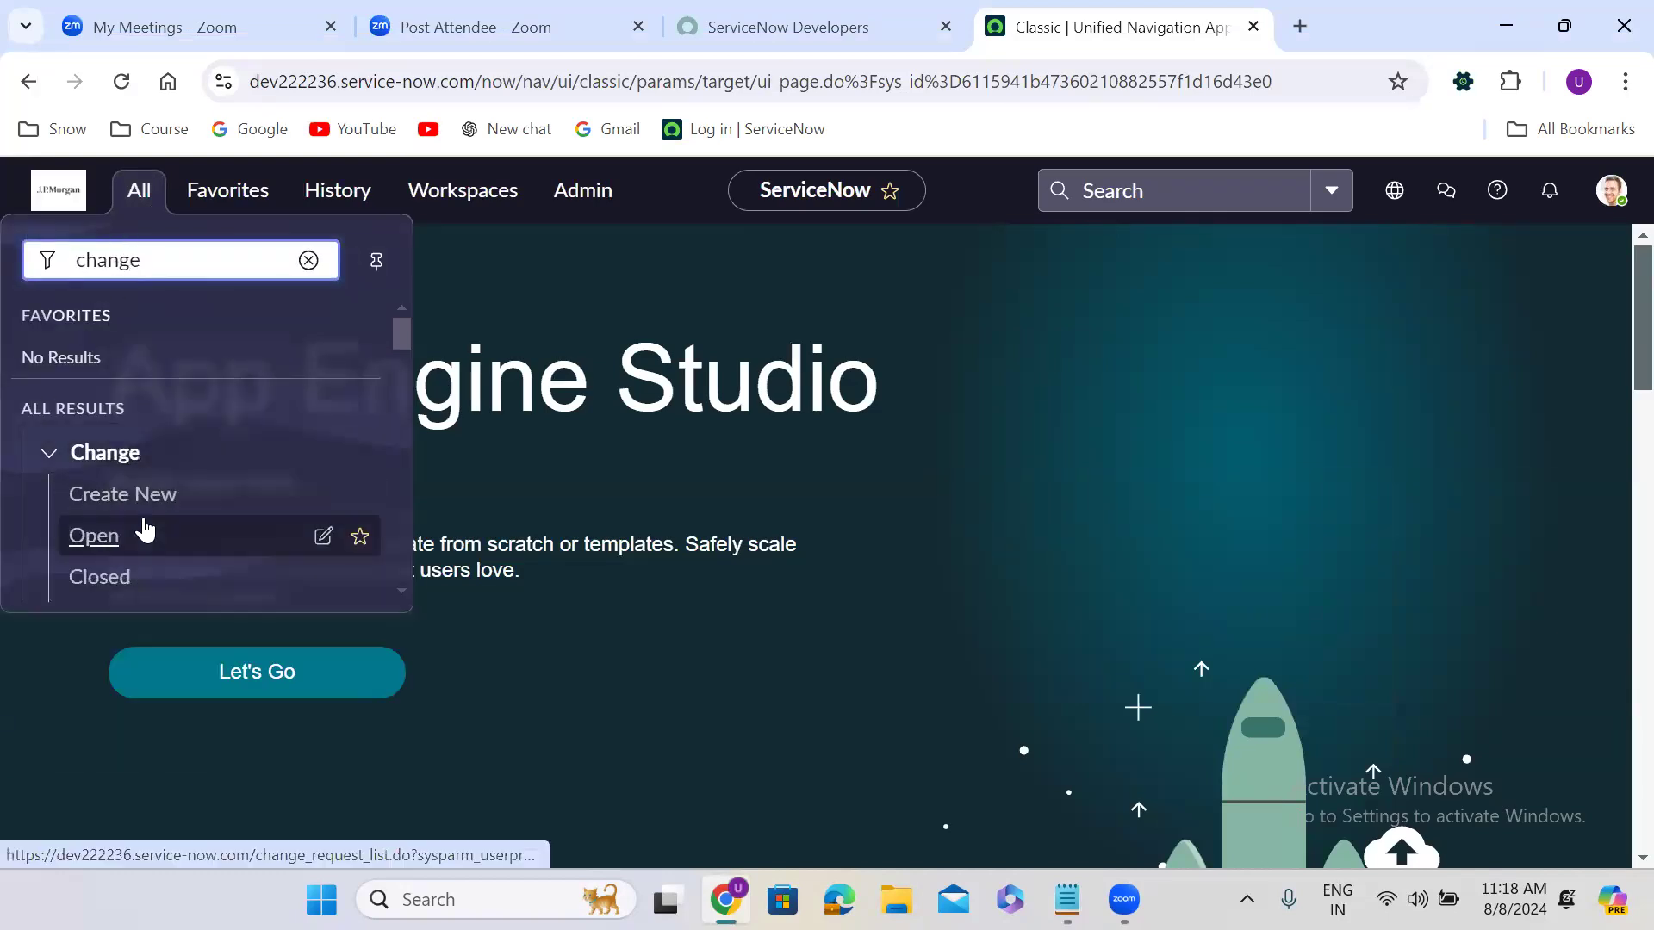
click(143, 508)
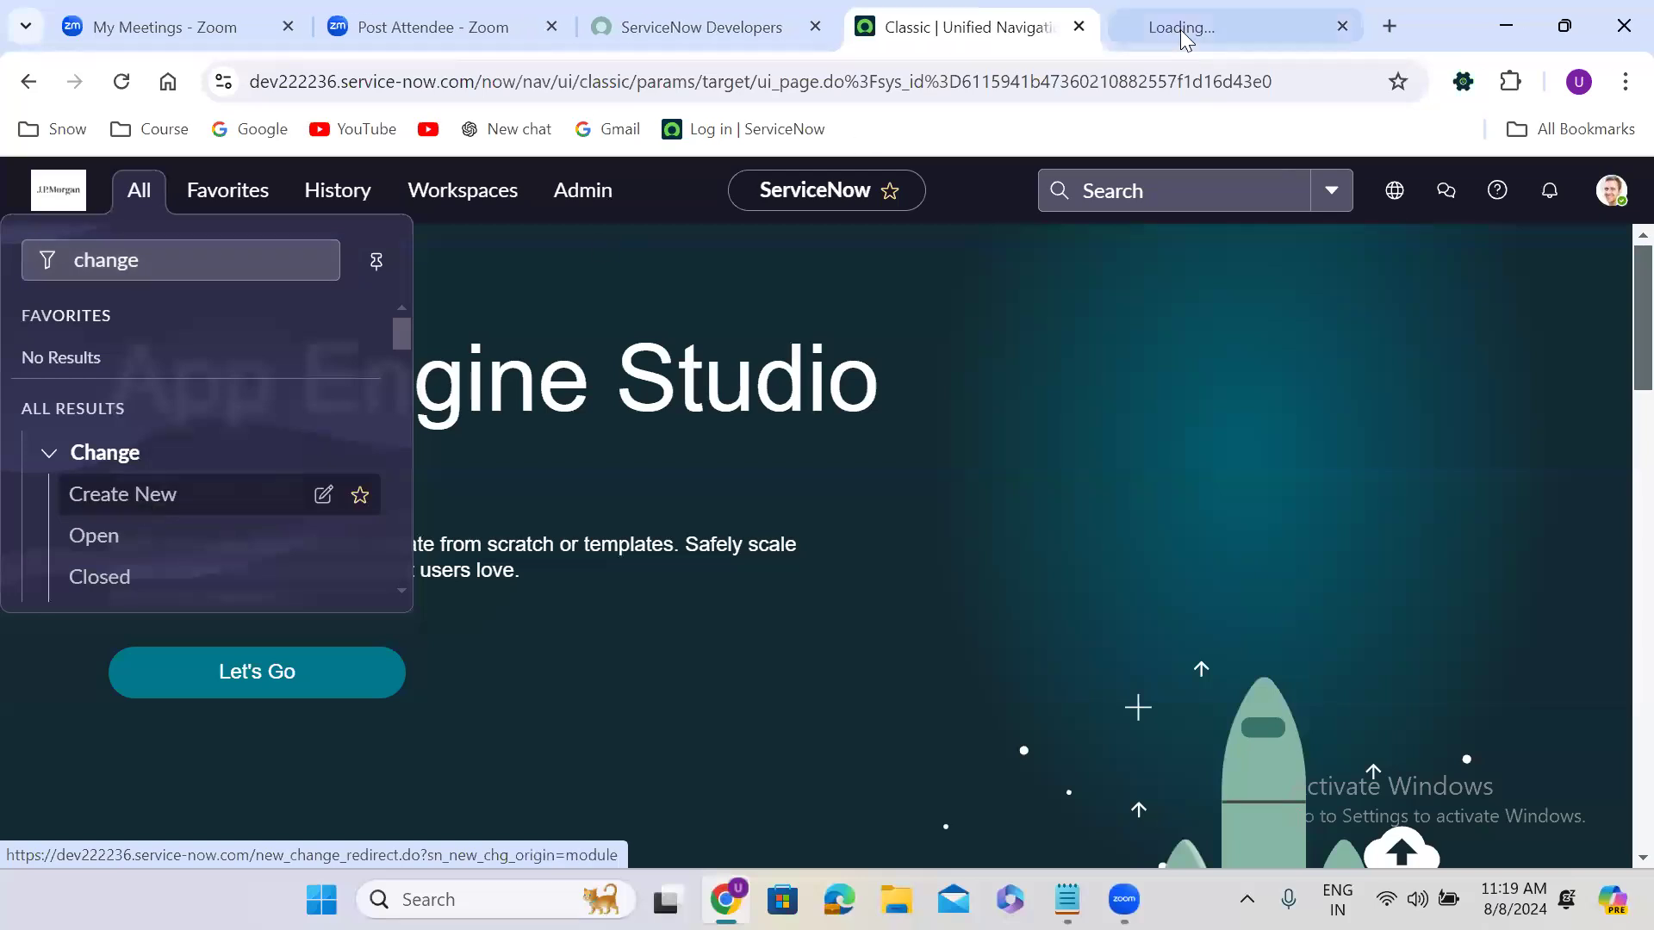
click(1214, 23)
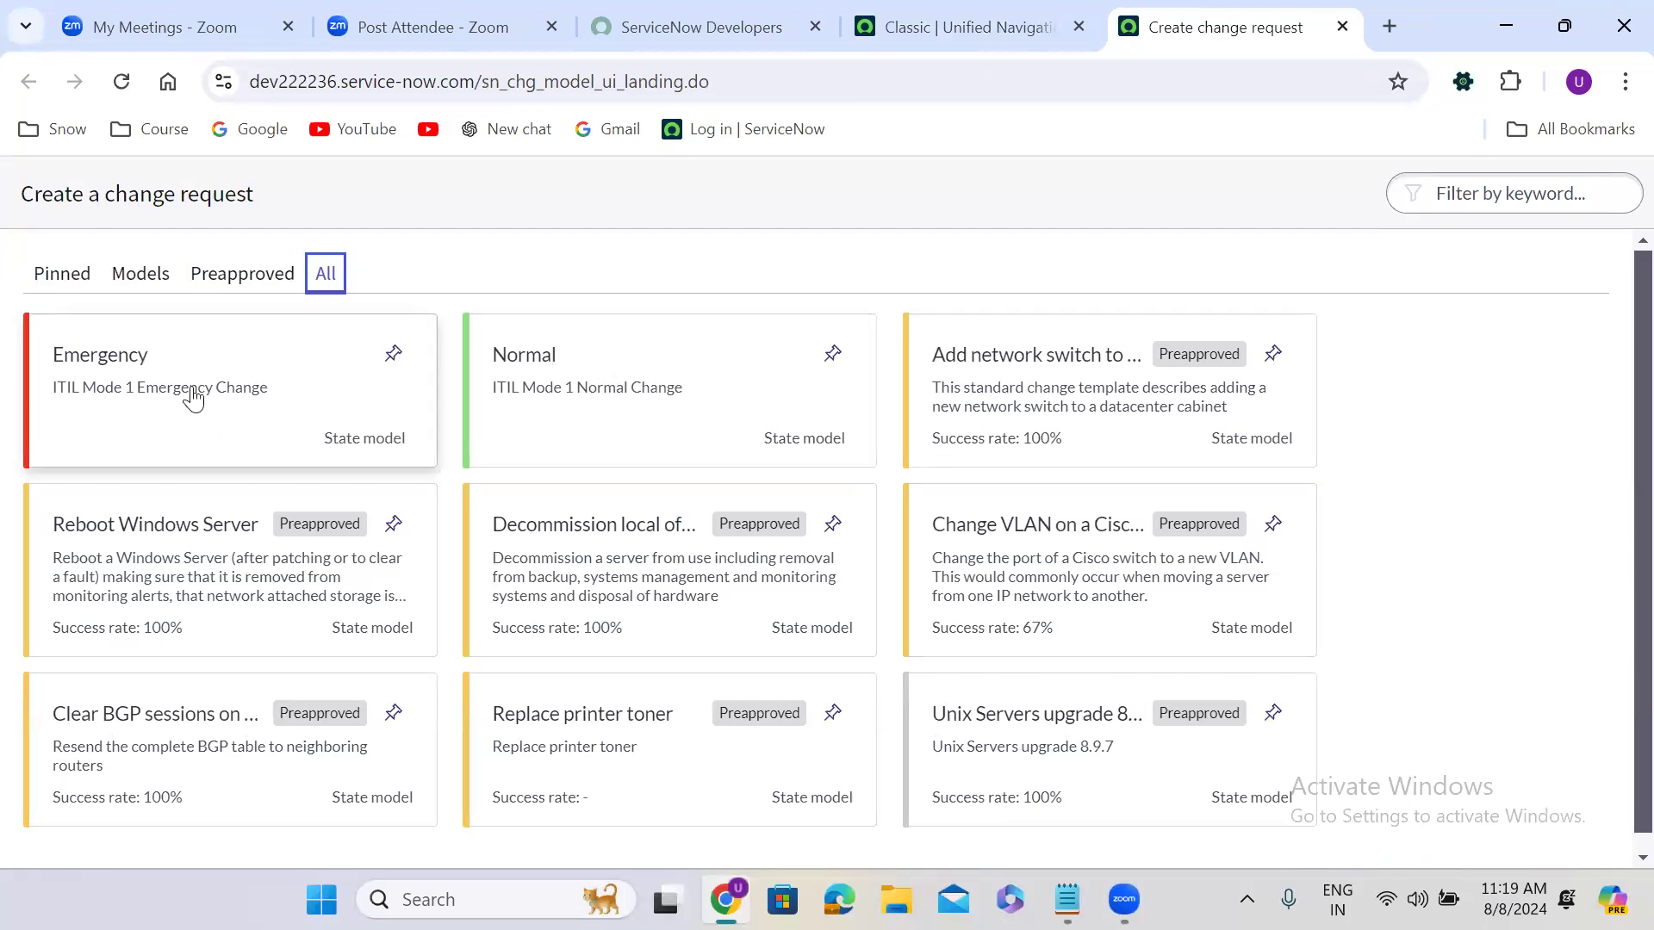
click(250, 353)
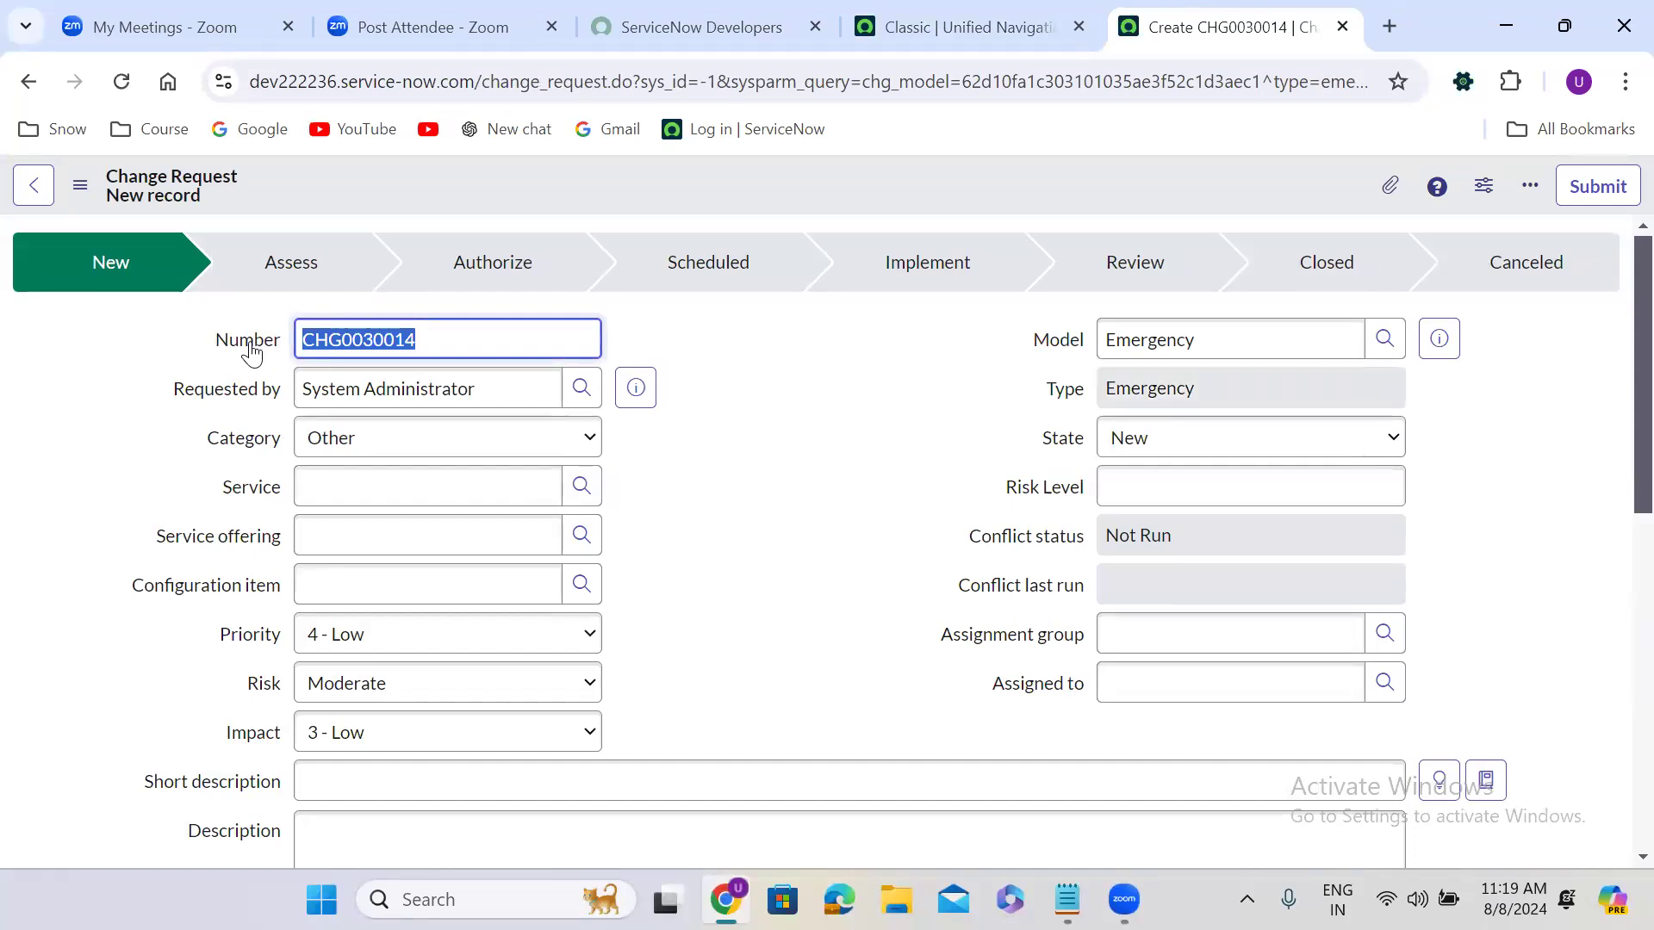
- Set Requested by to the other recently selected user and the configuration item to Sales Force Automation
triple_click(439, 389)
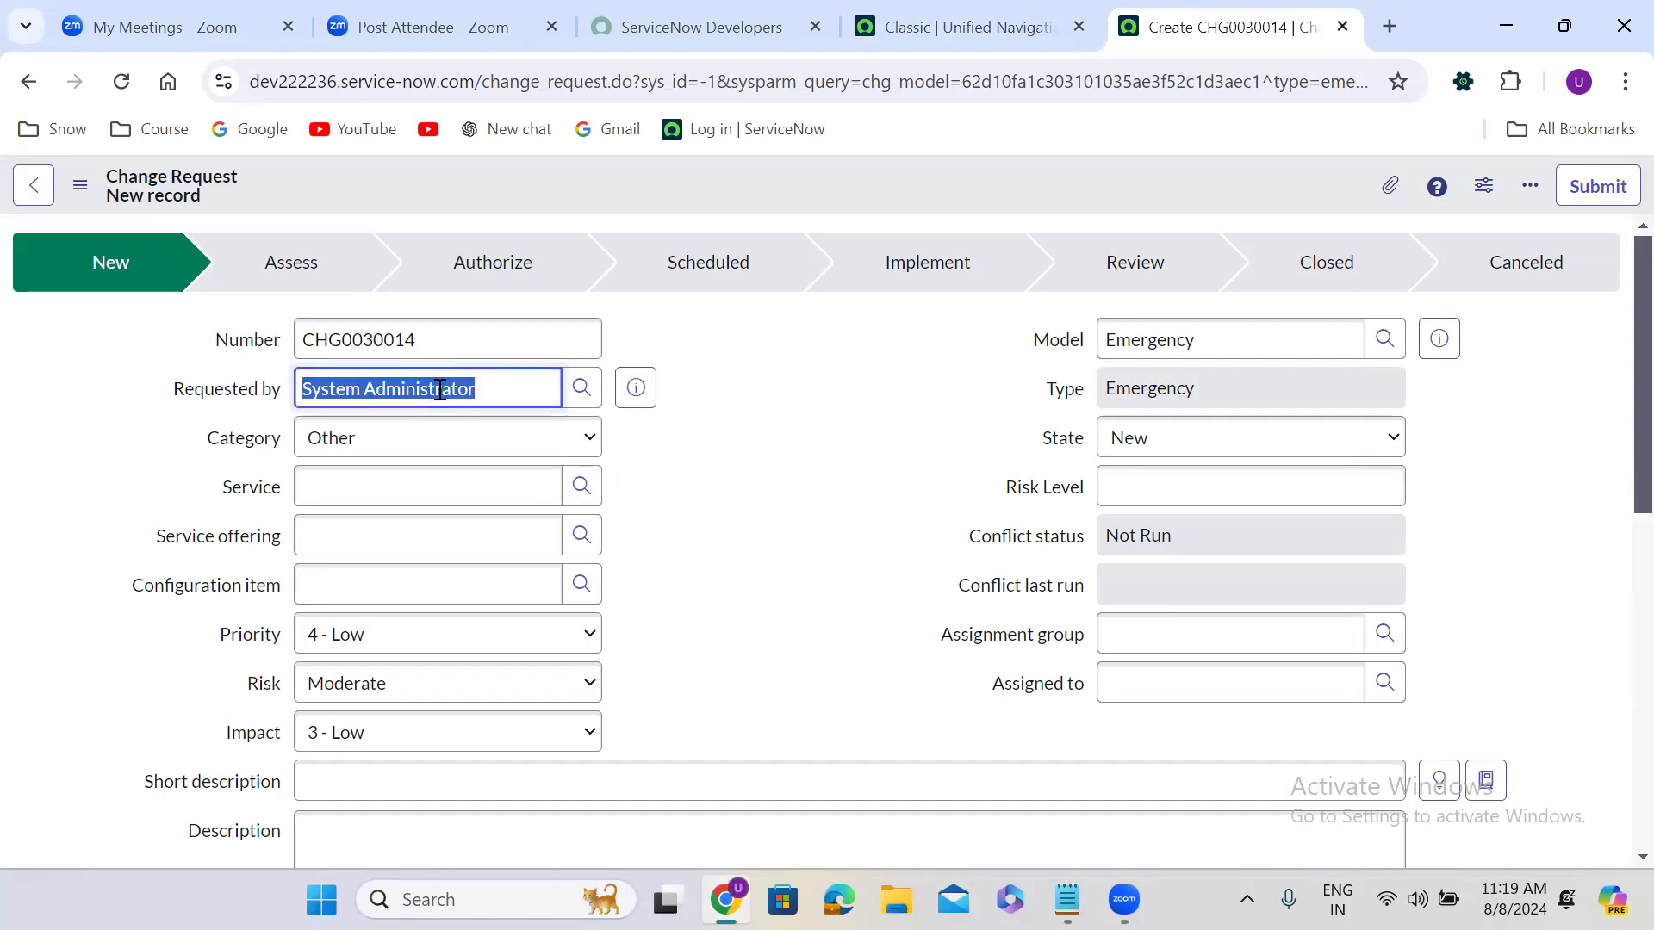
key(BackSpace)
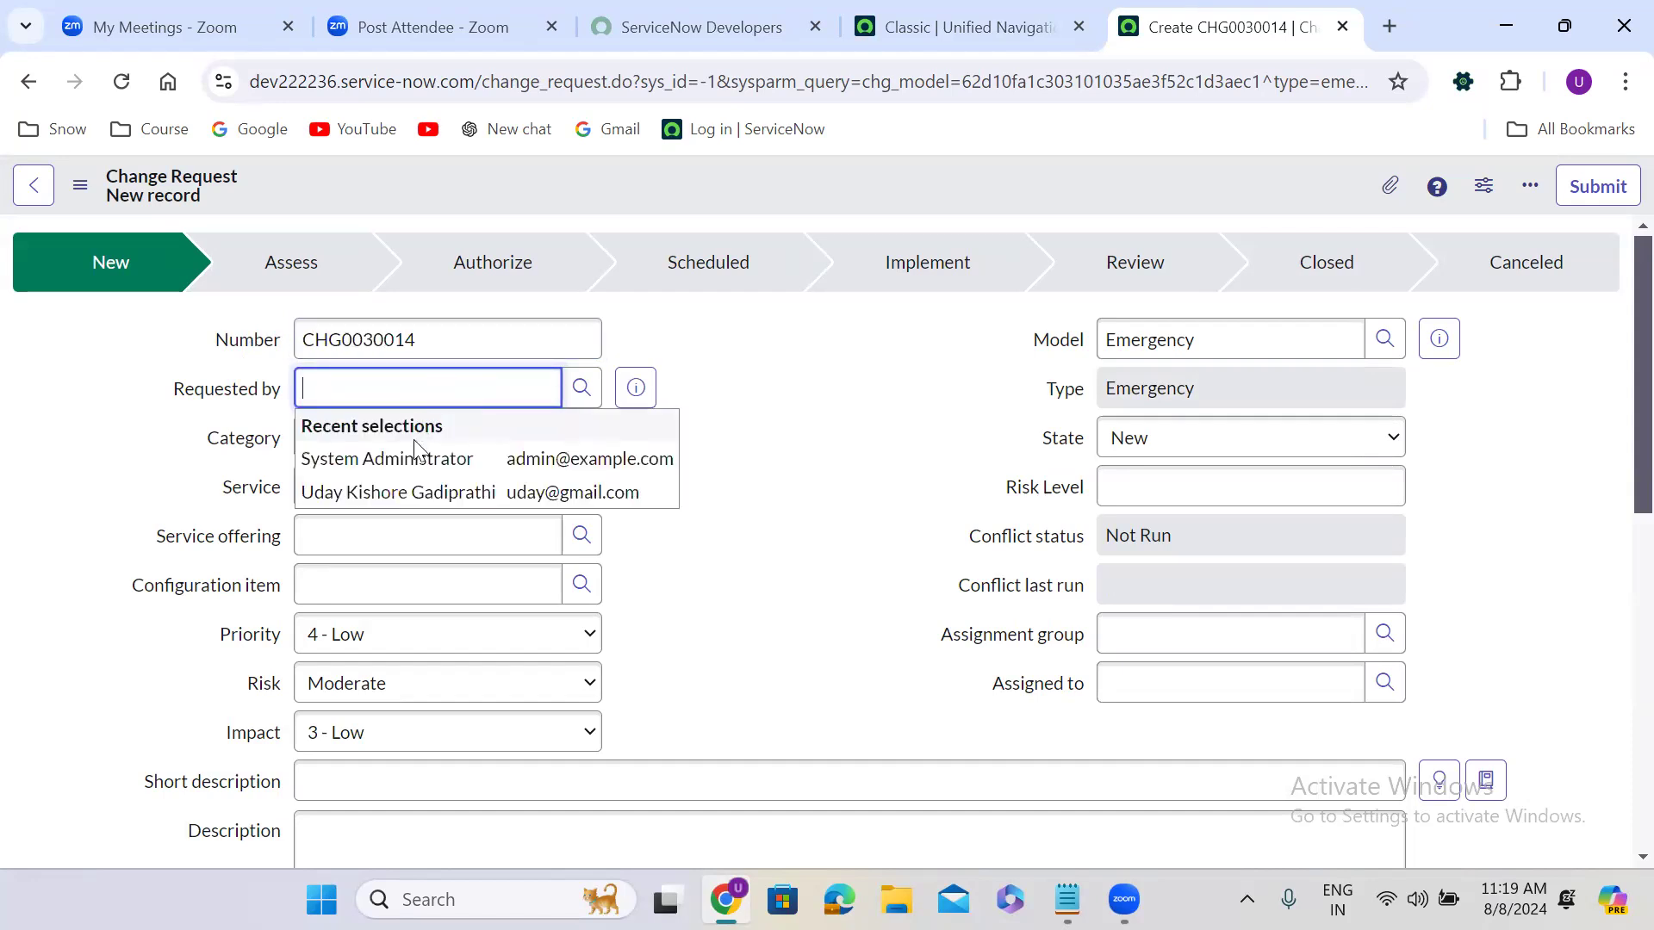
click(402, 496)
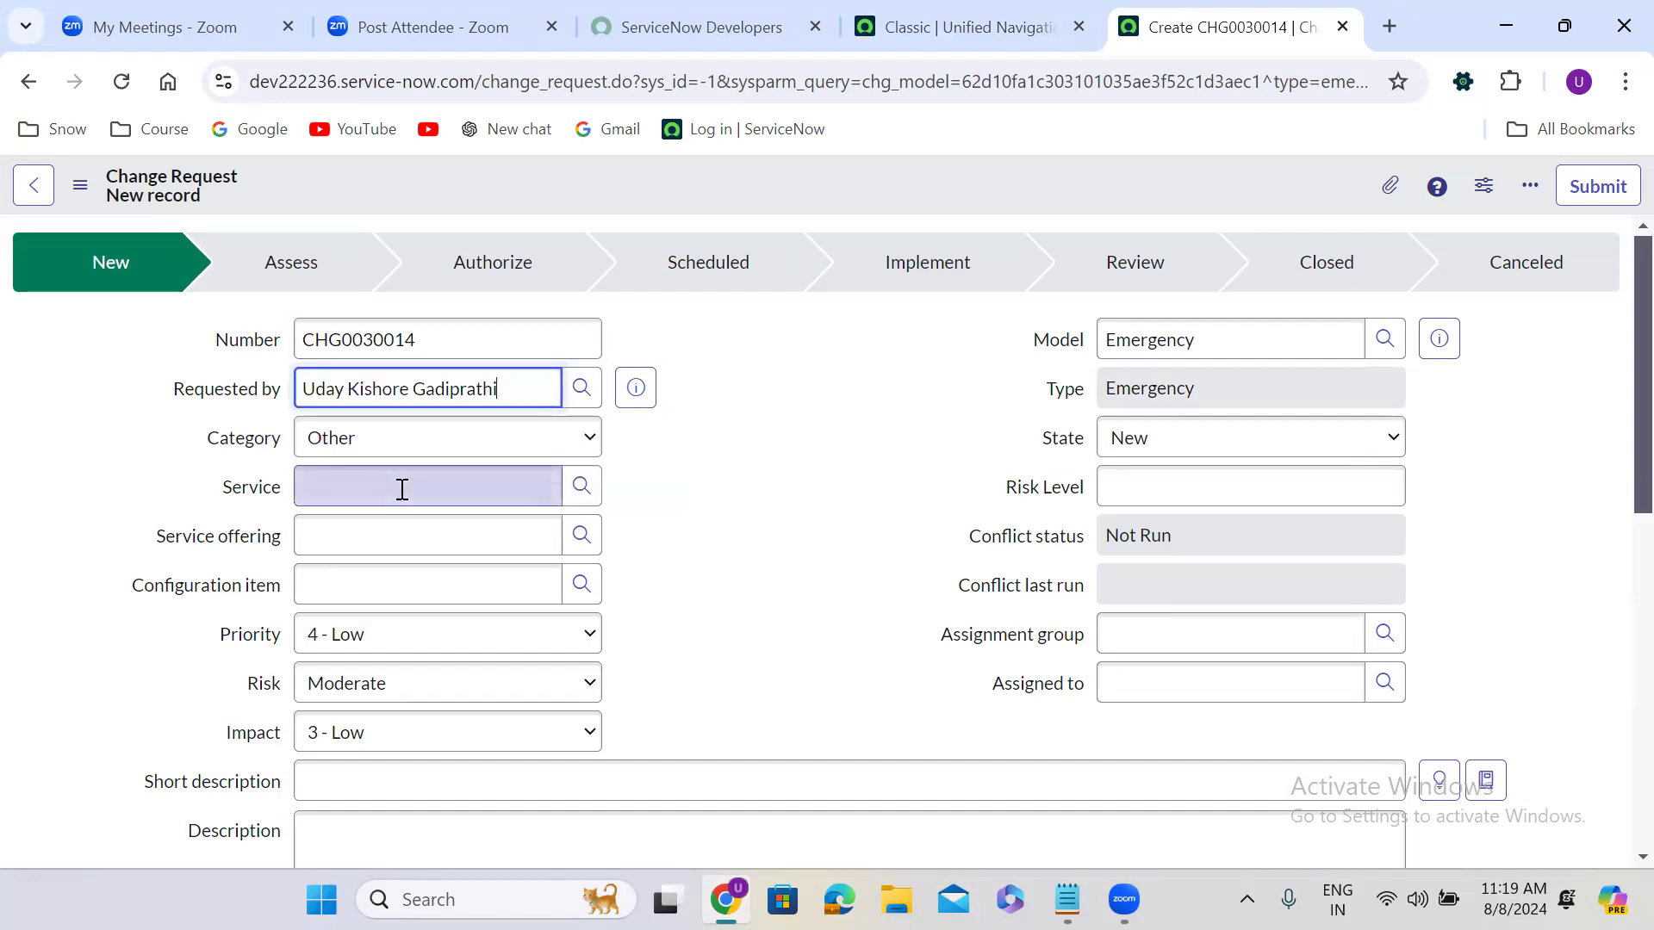
click(373, 587)
text(sales)
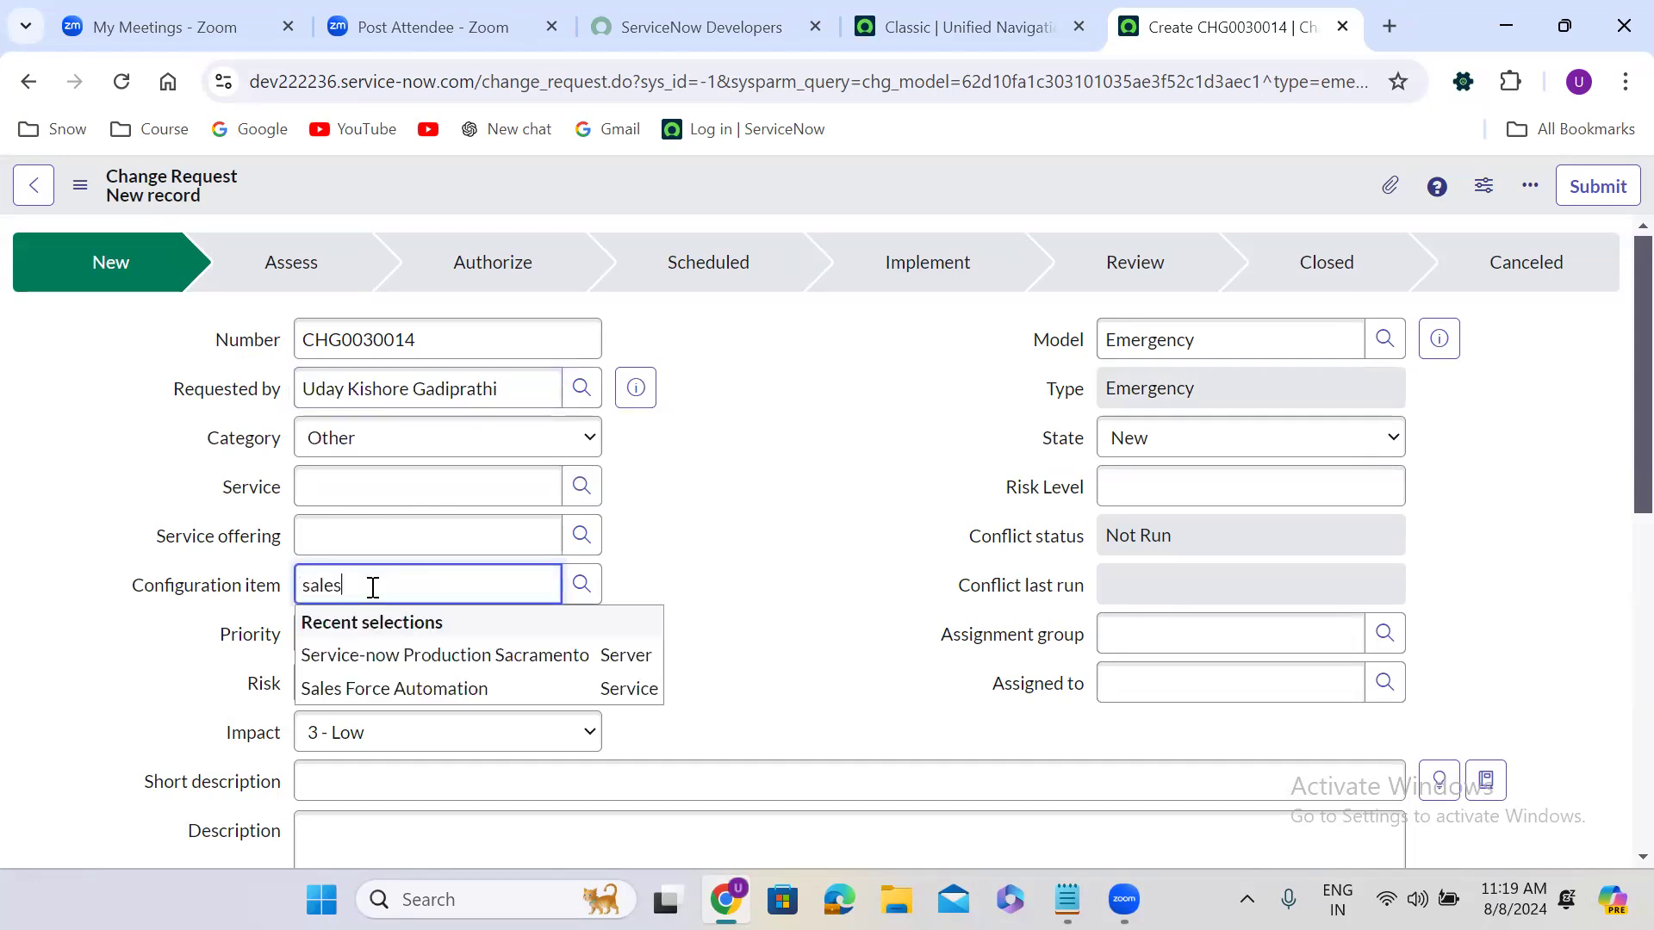
click(406, 665)
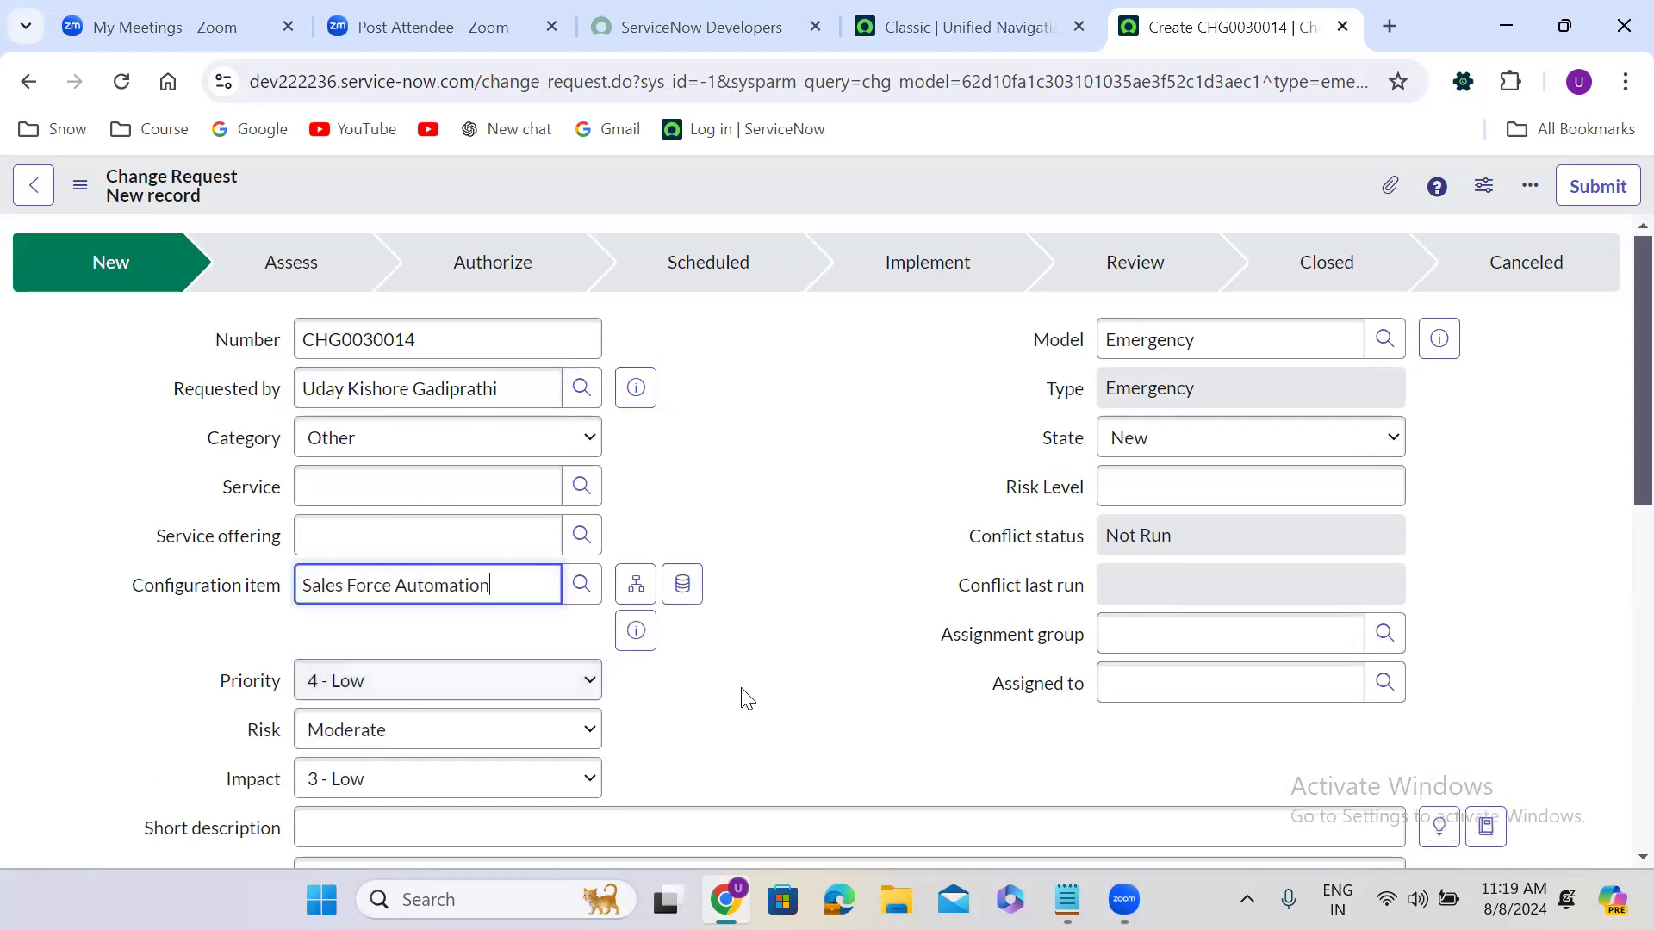
- Enter "test" as both the short description and the description of the change request
scroll(745, 698, down, 3)
click(515, 553)
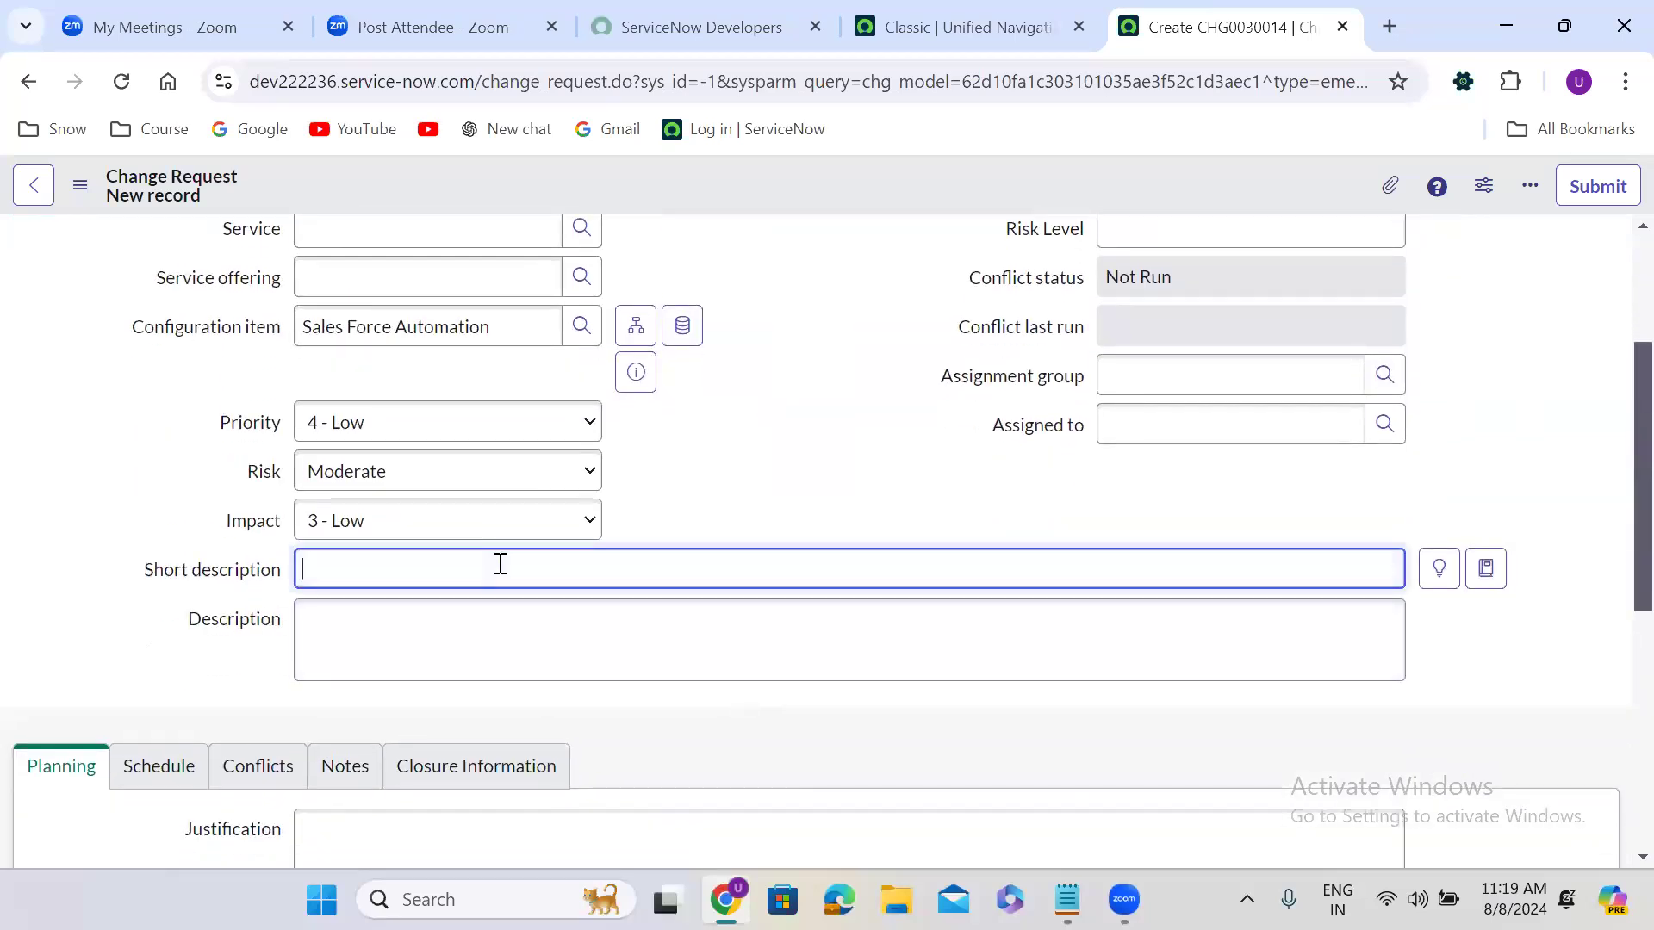
text(test)
click(487, 656)
text(test)
click(178, 676)
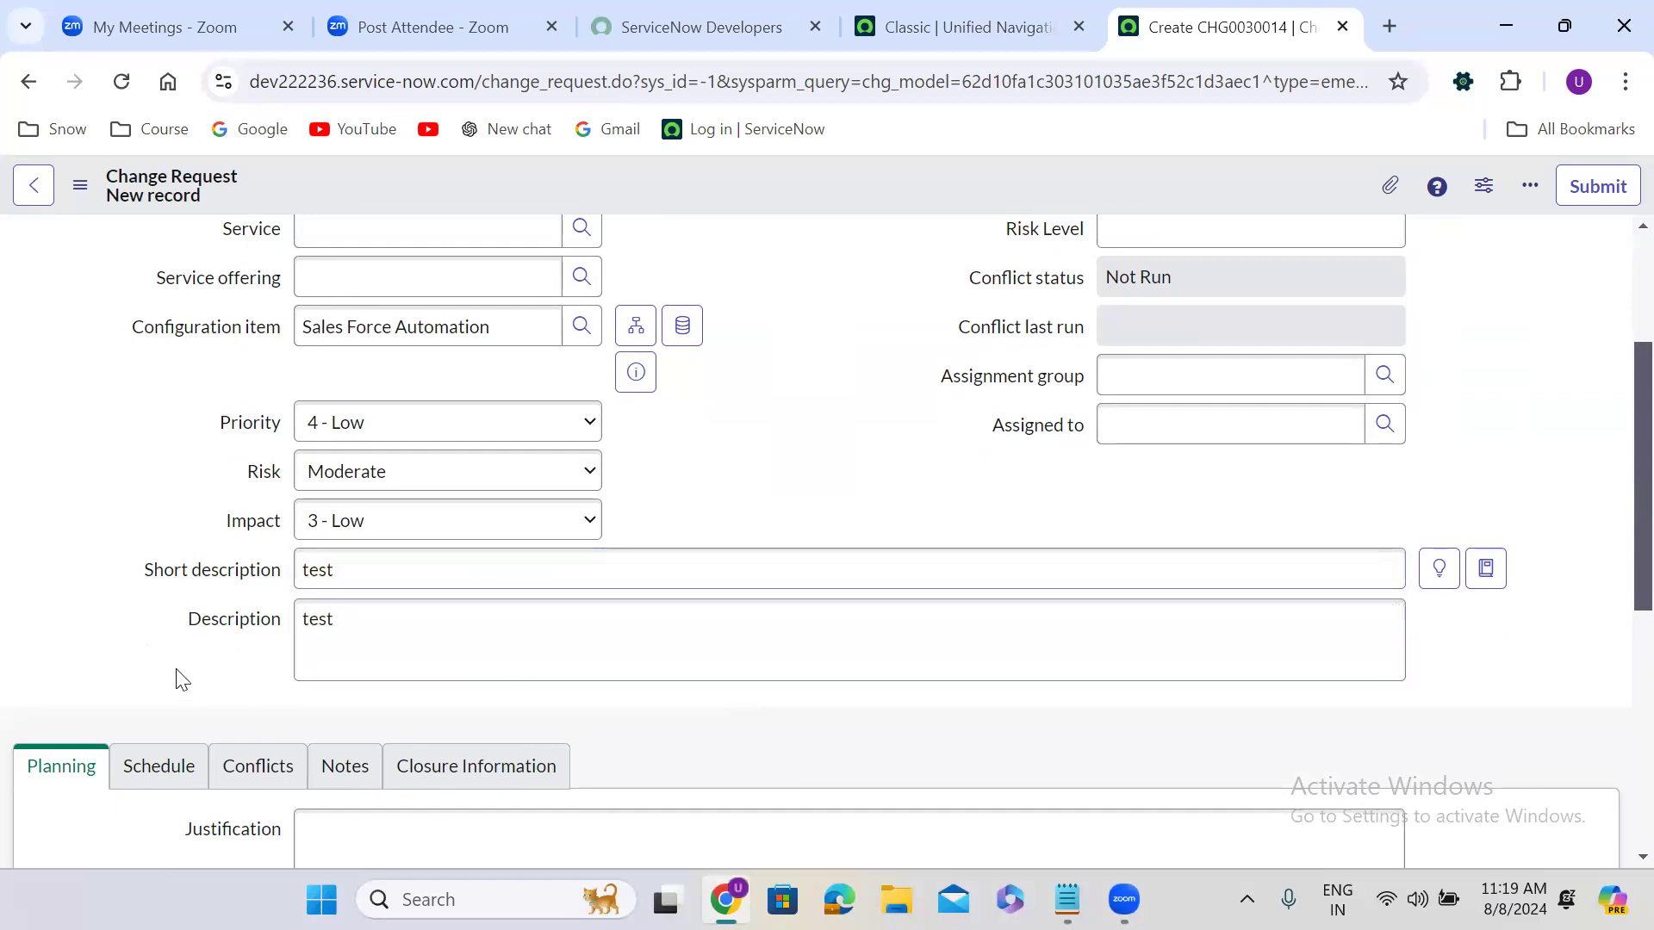
- Enter "test" for the justification, implementation plan, risk and impact analysis, backout plan and test plan
scroll(177, 676, down, 4)
click(353, 487)
text(test)
click(371, 600)
text(t)
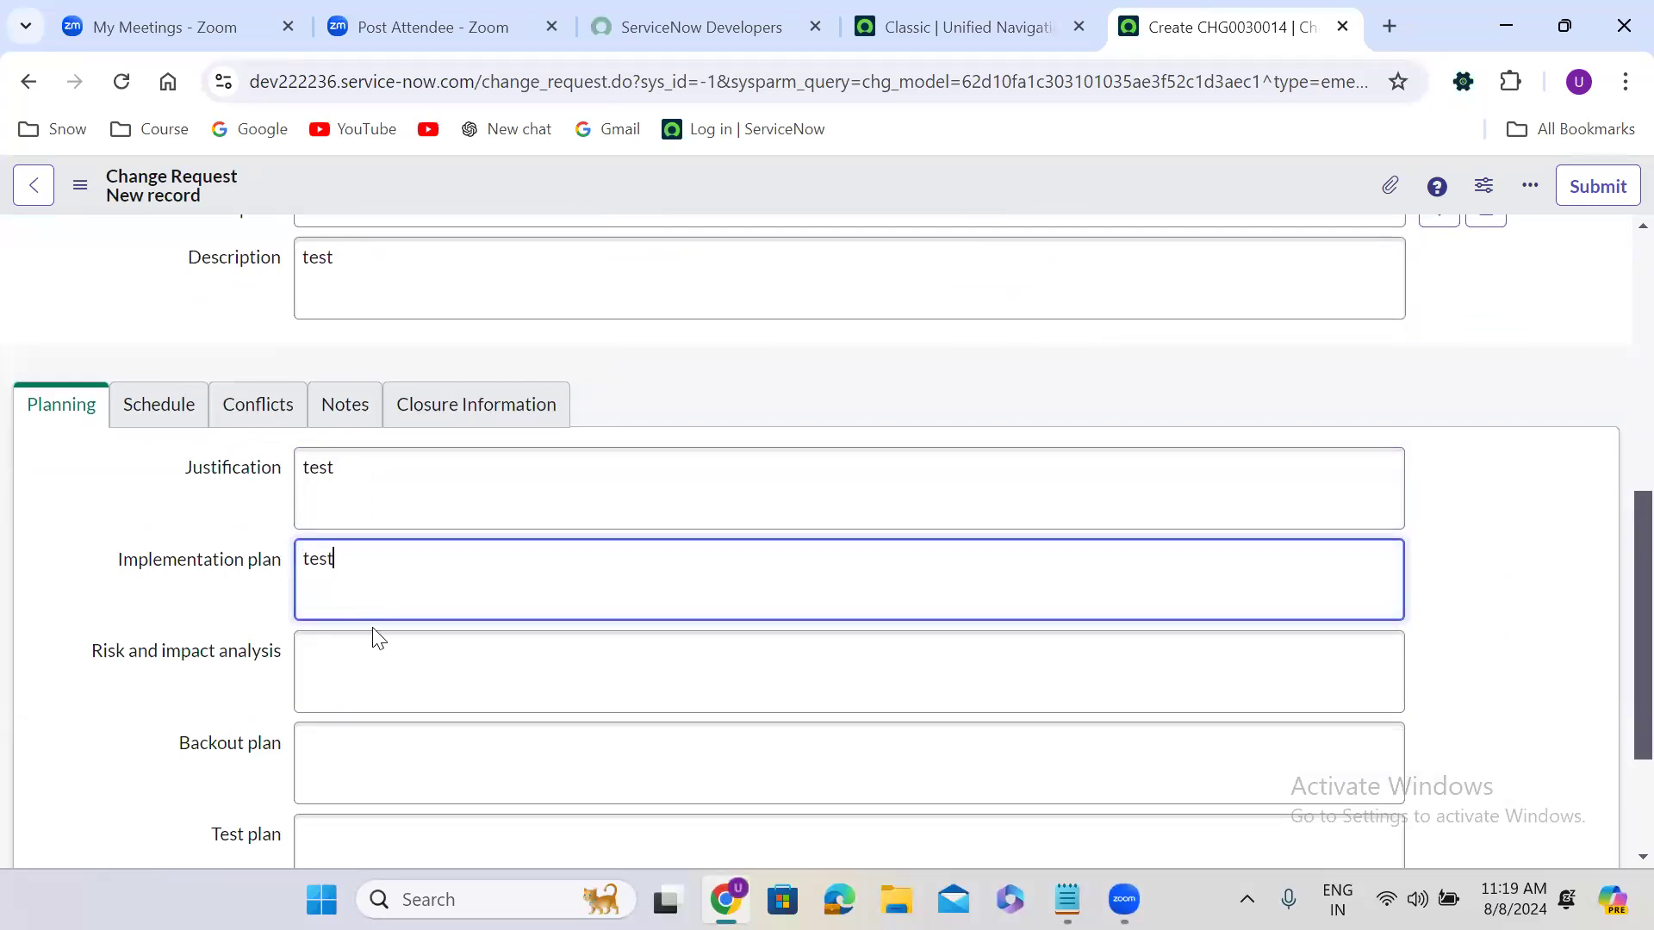
click(376, 656)
text(test)
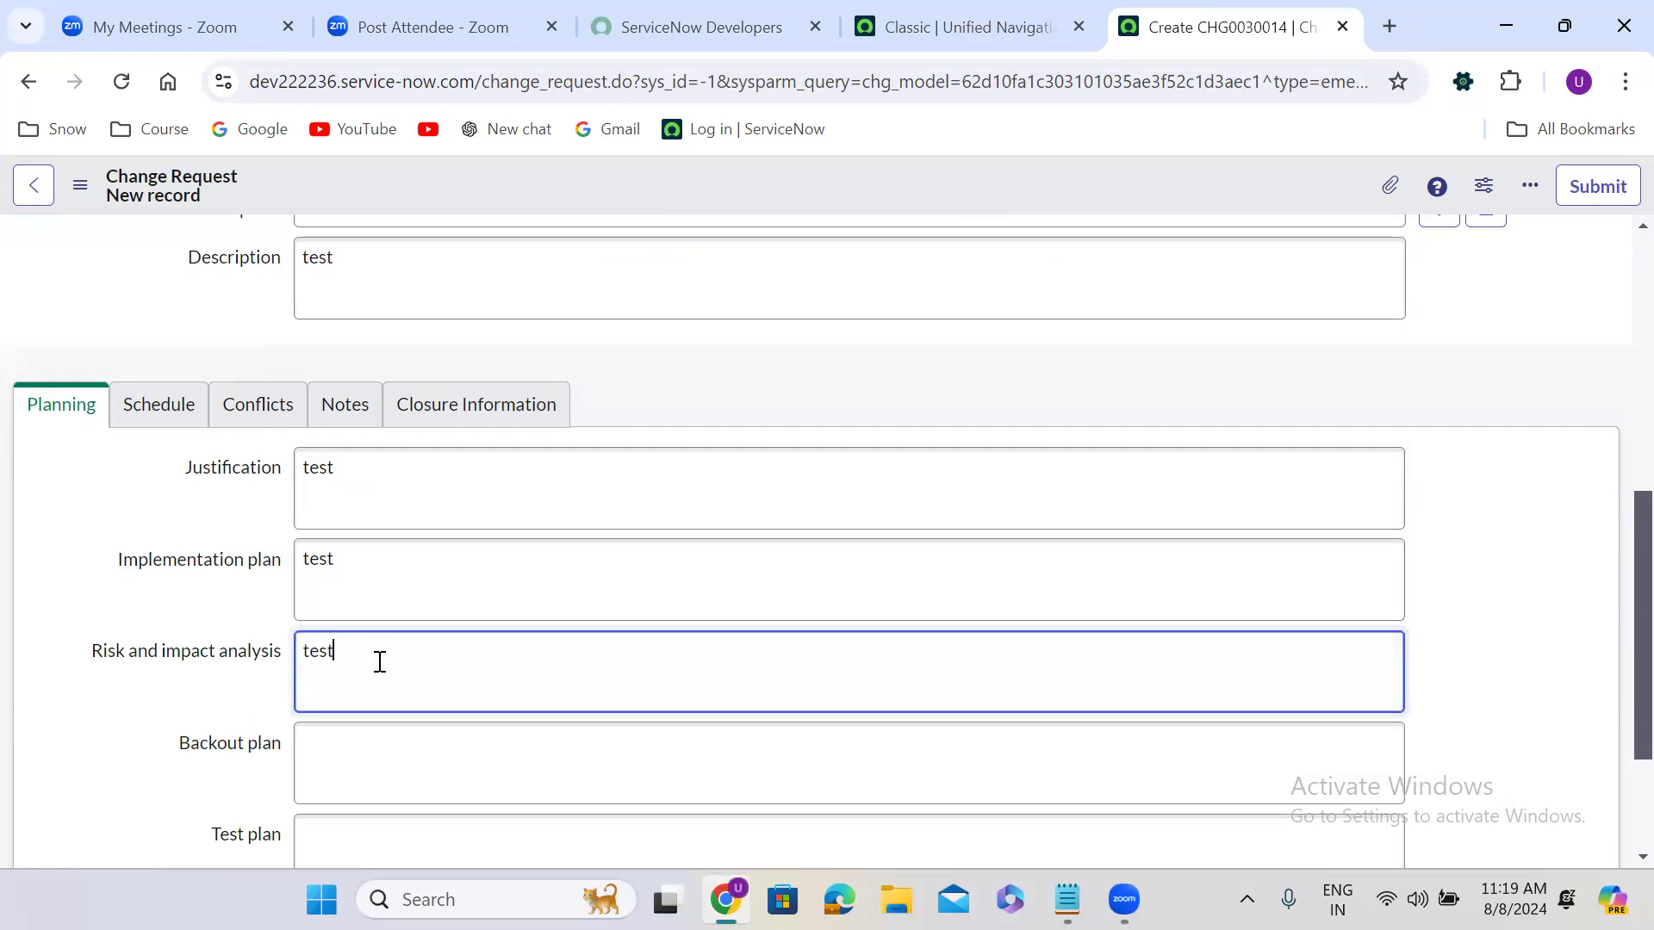
click(389, 747)
text(test)
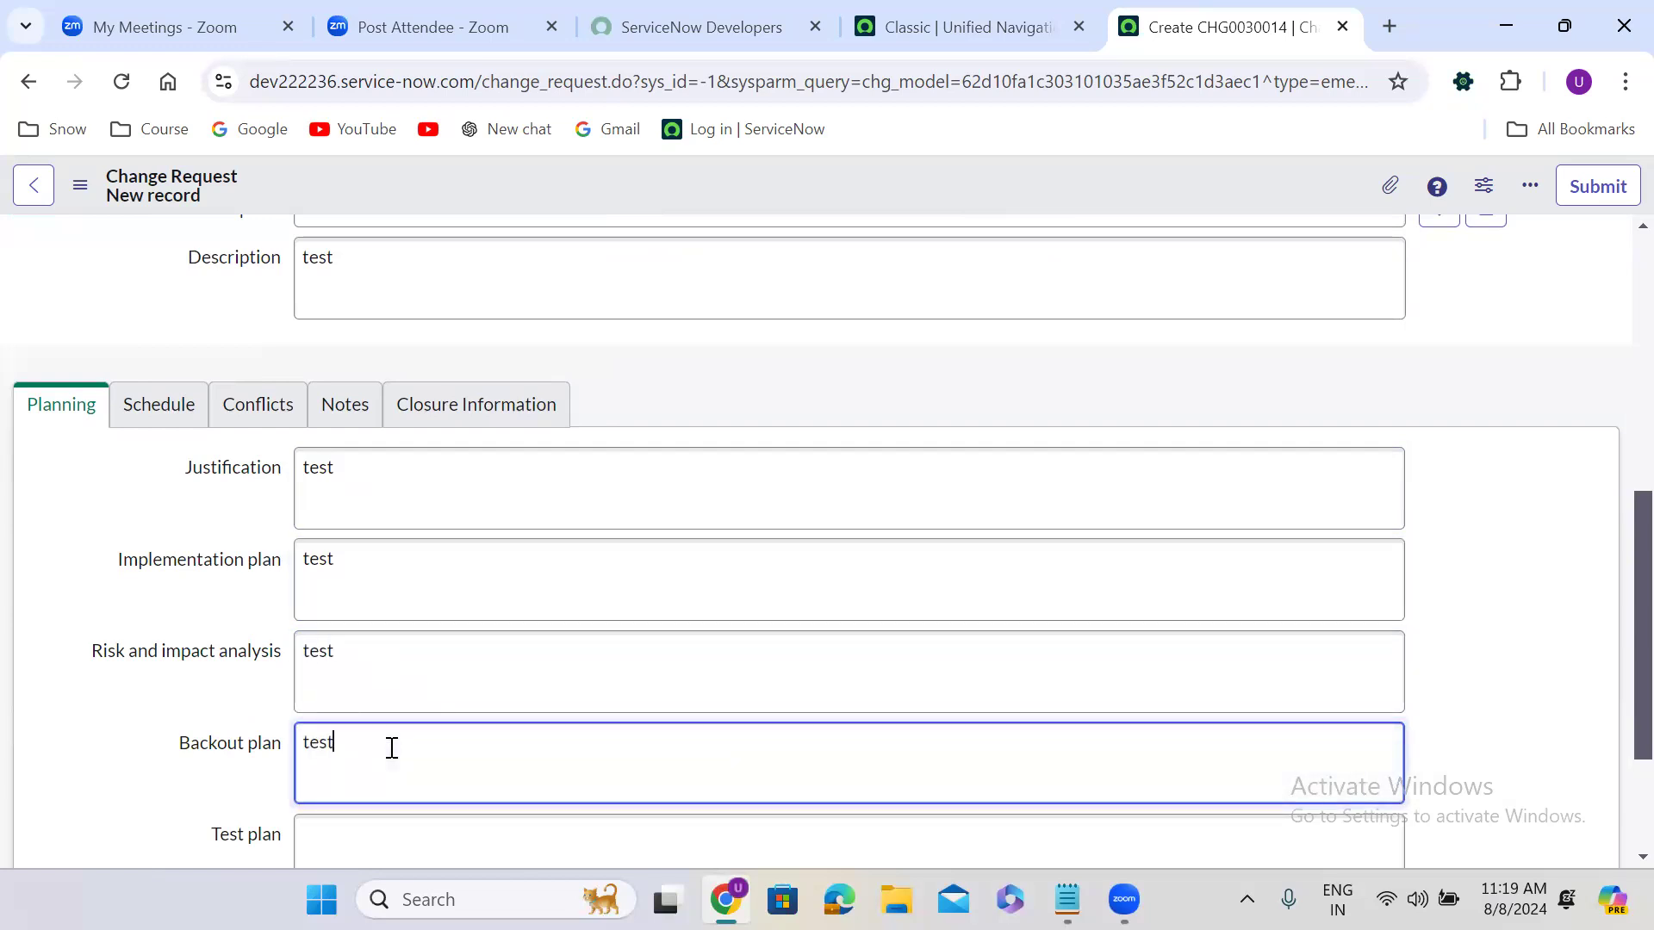
click(400, 824)
text(test)
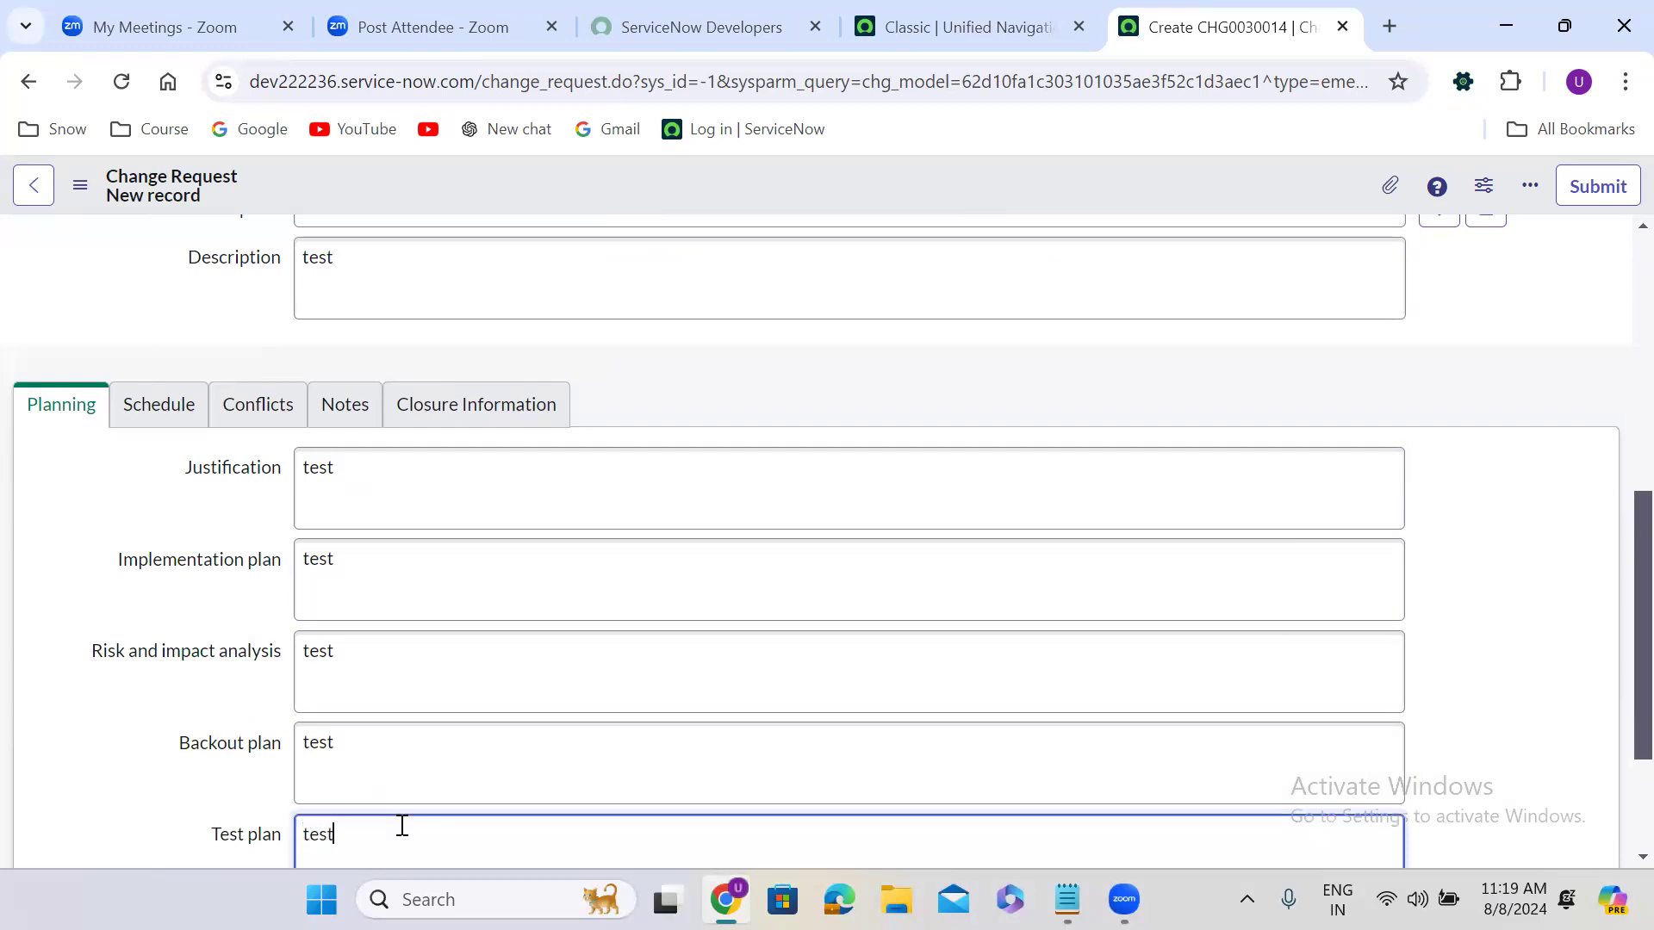
click(164, 408)
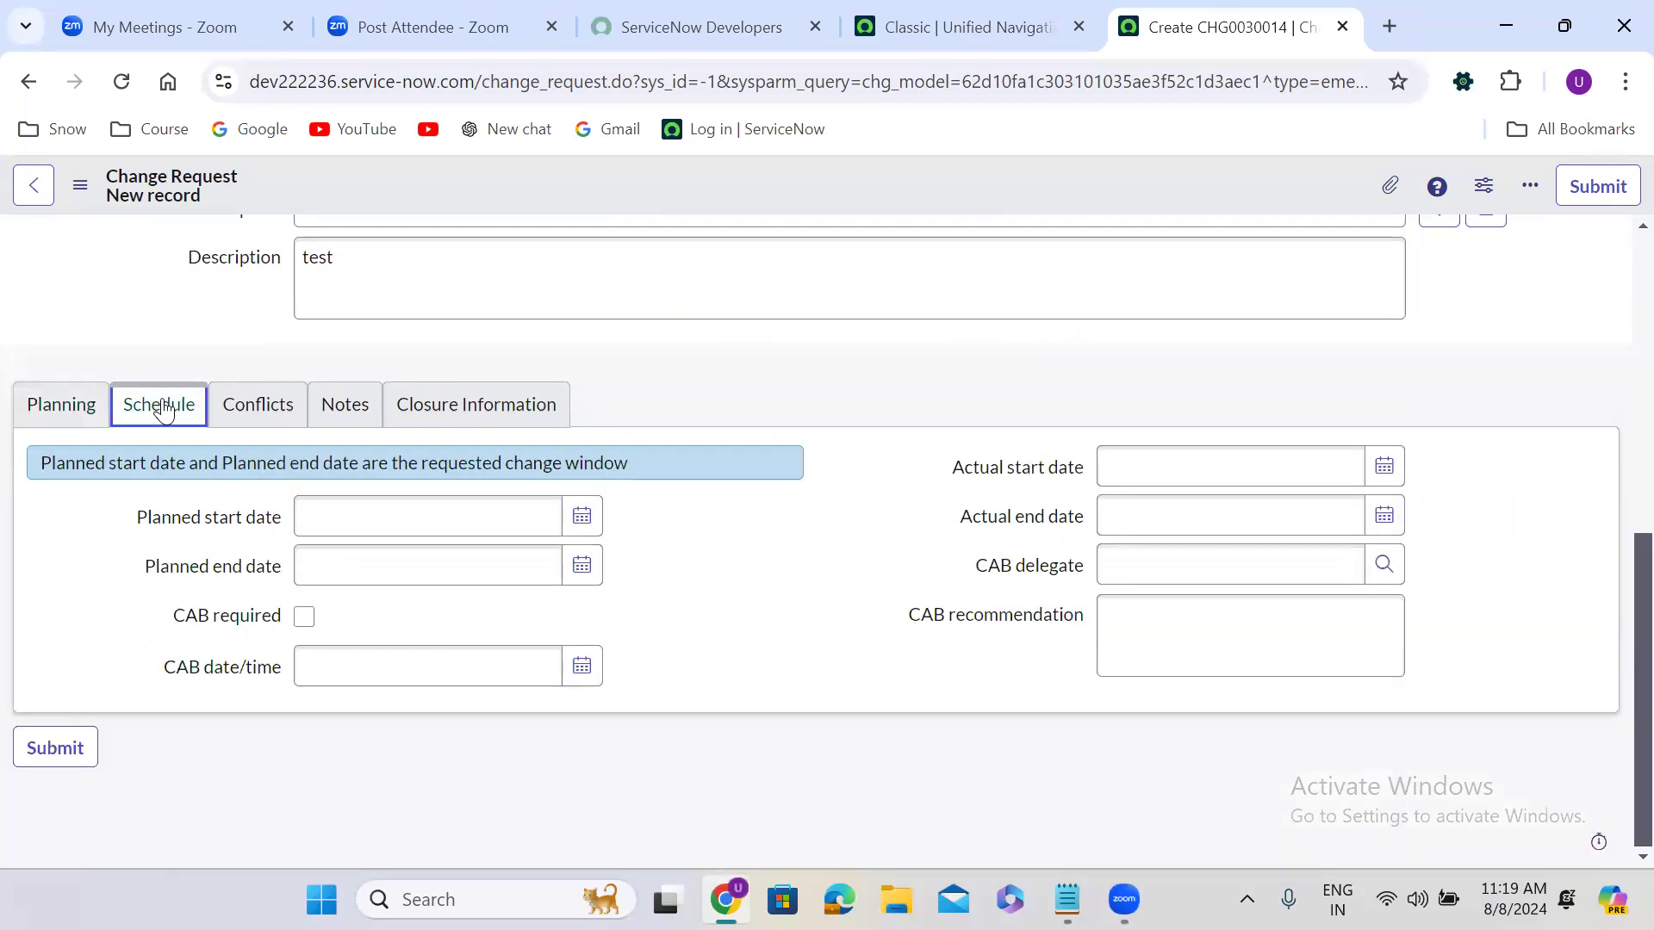
click(66, 410)
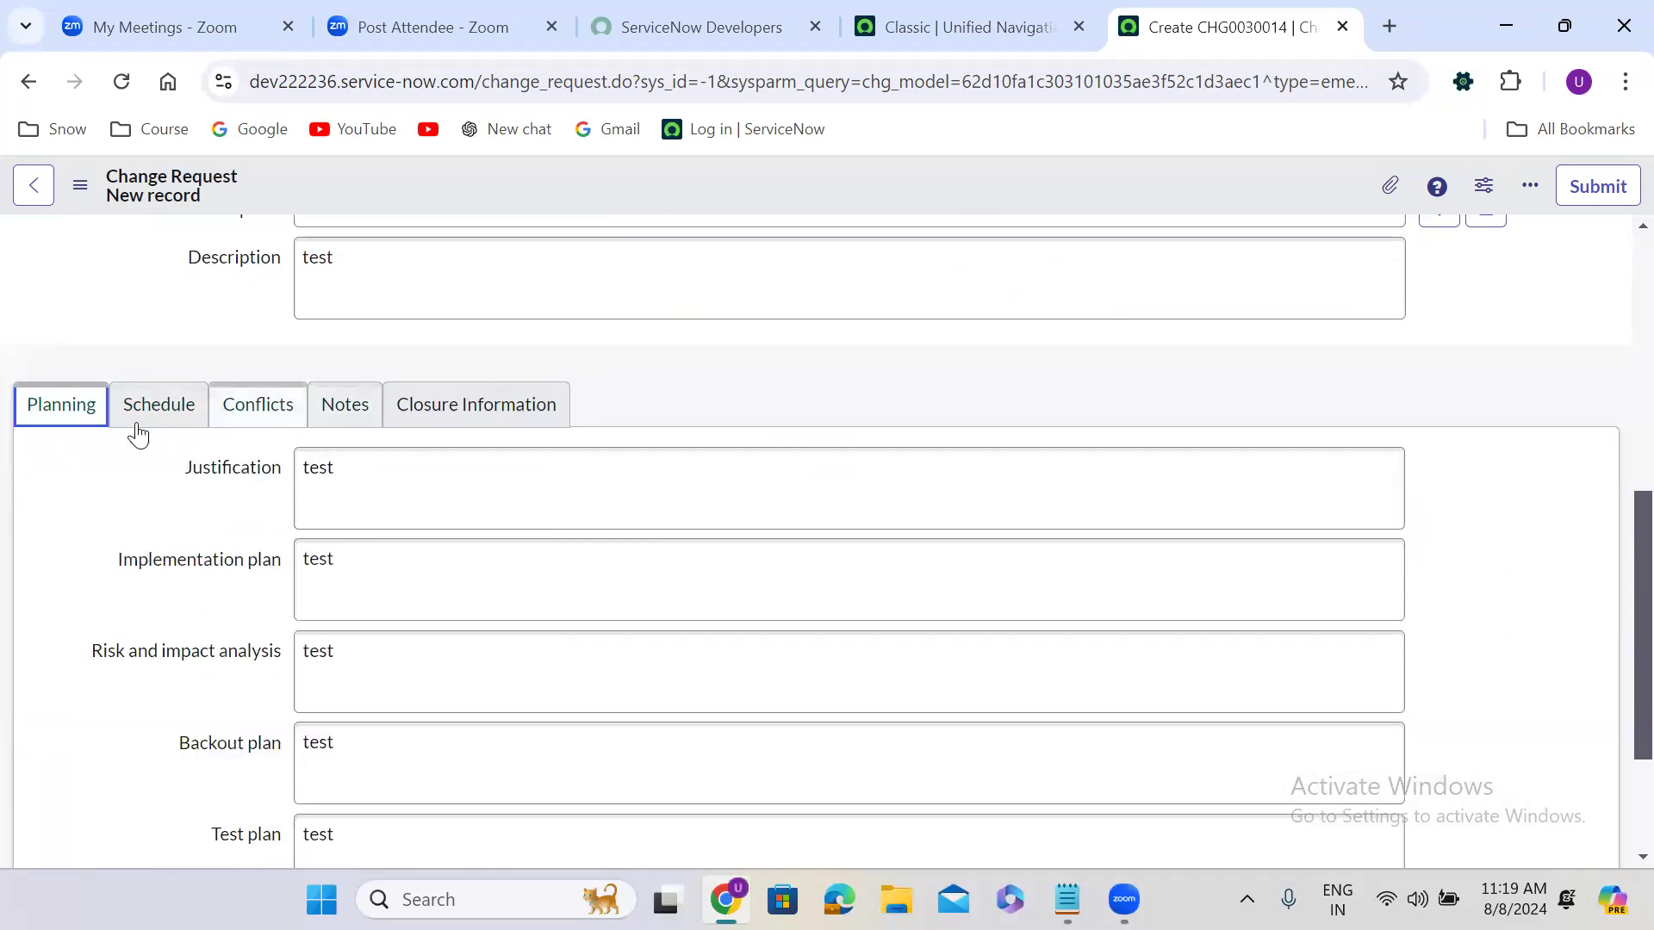
click(138, 420)
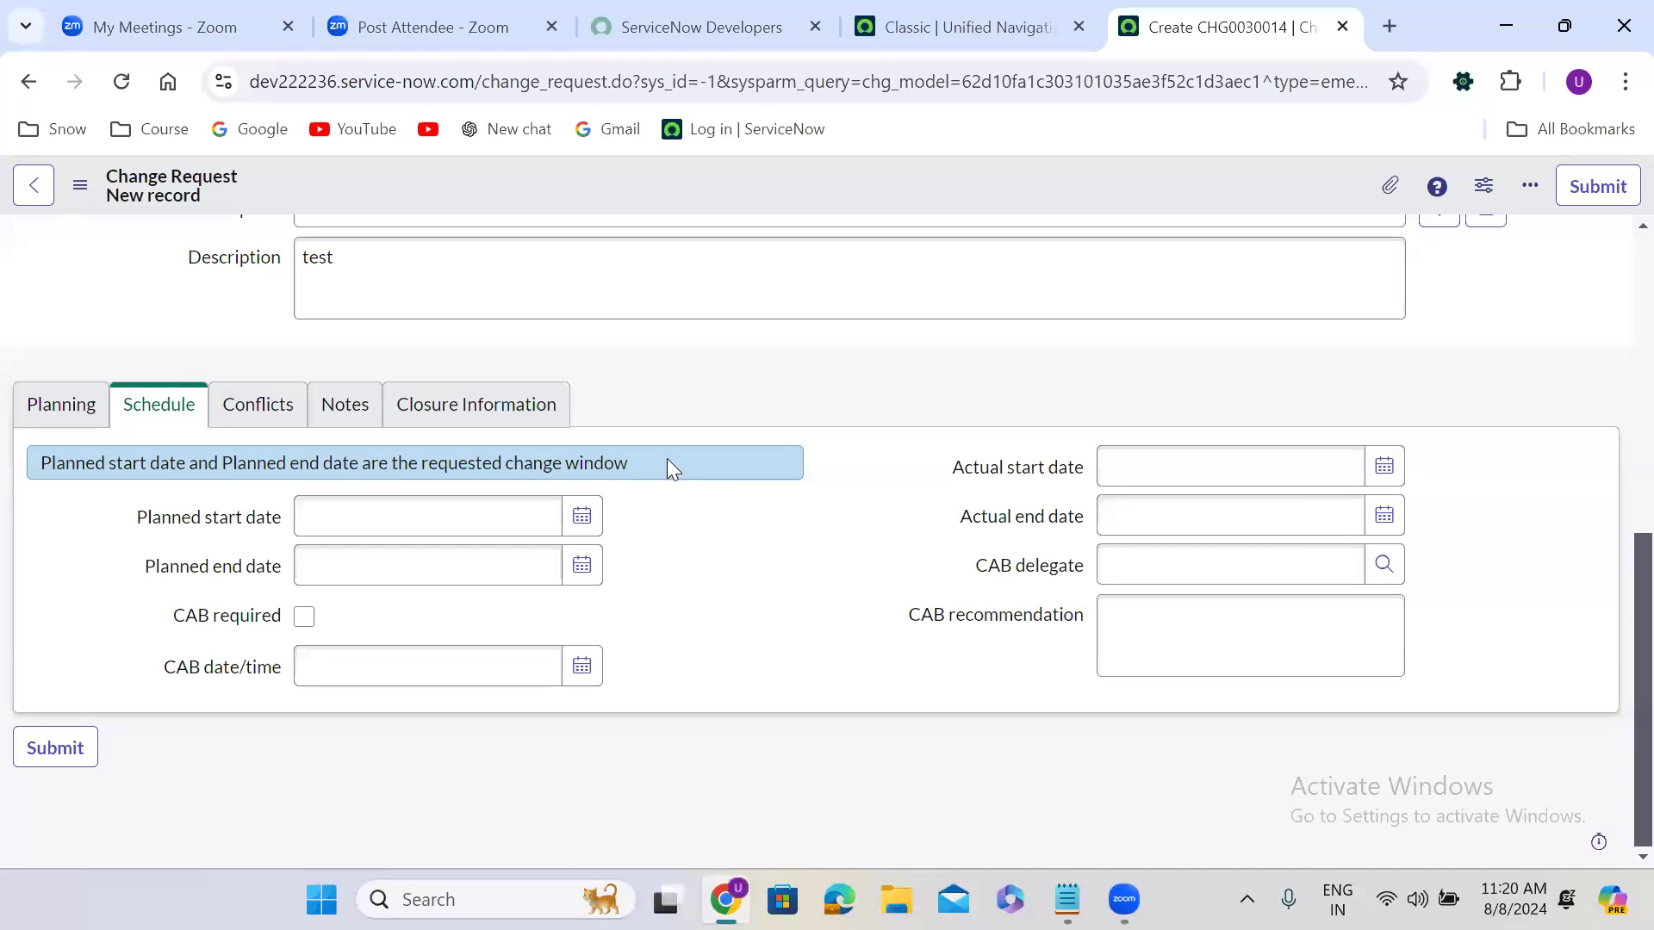
click(395, 515)
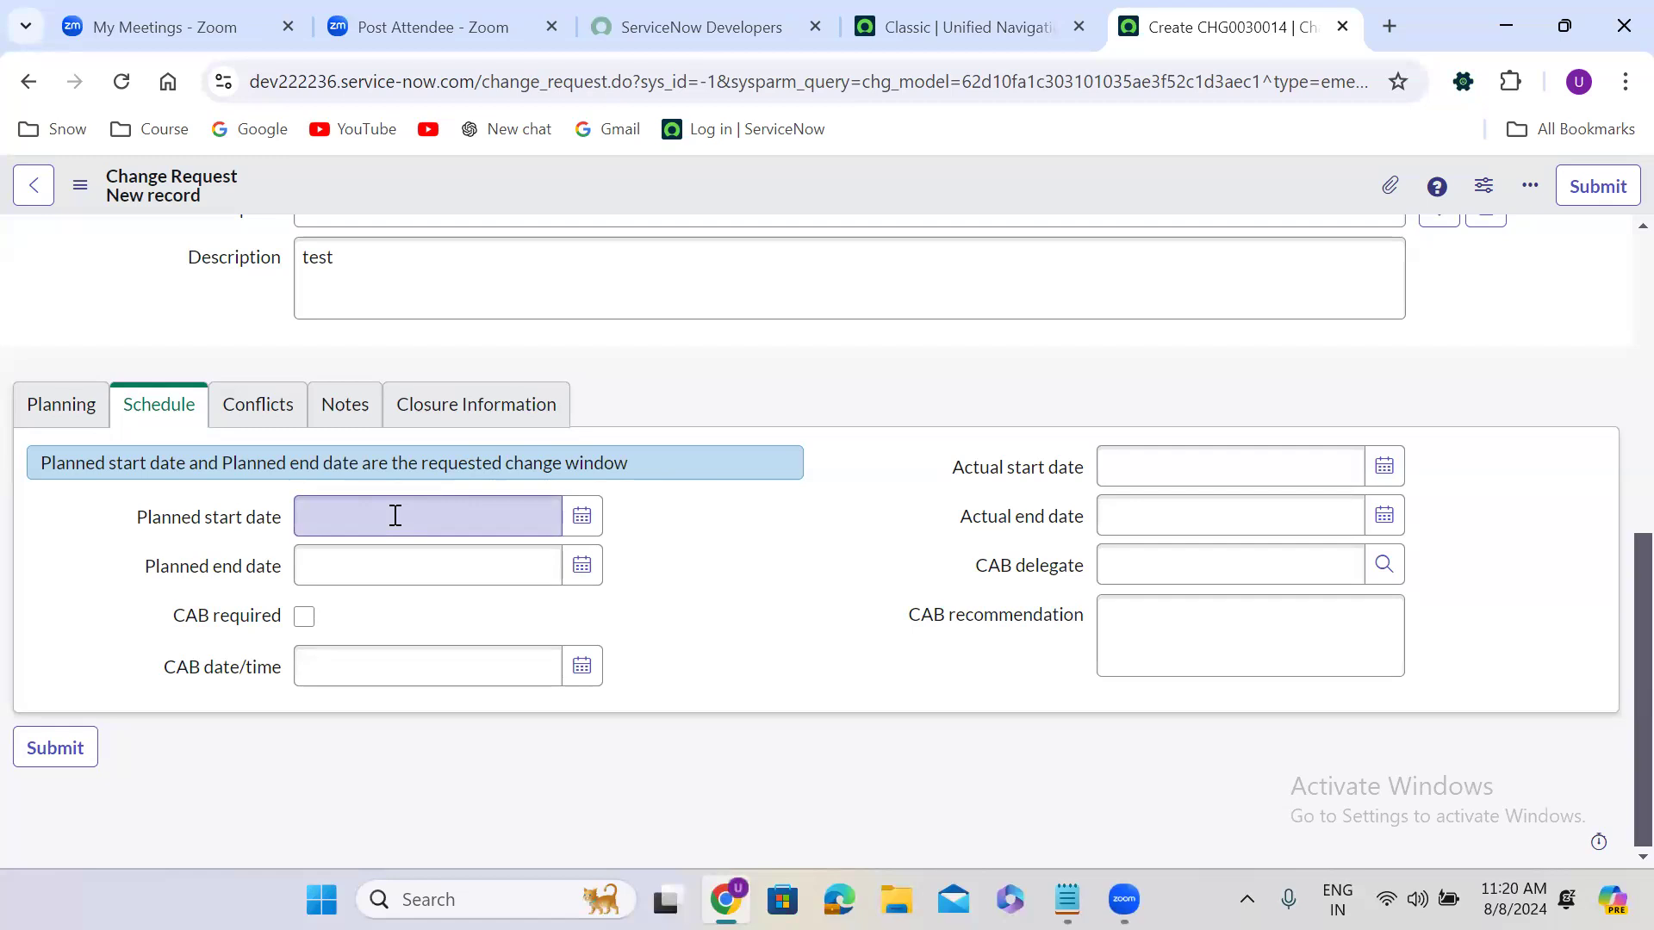
click(583, 517)
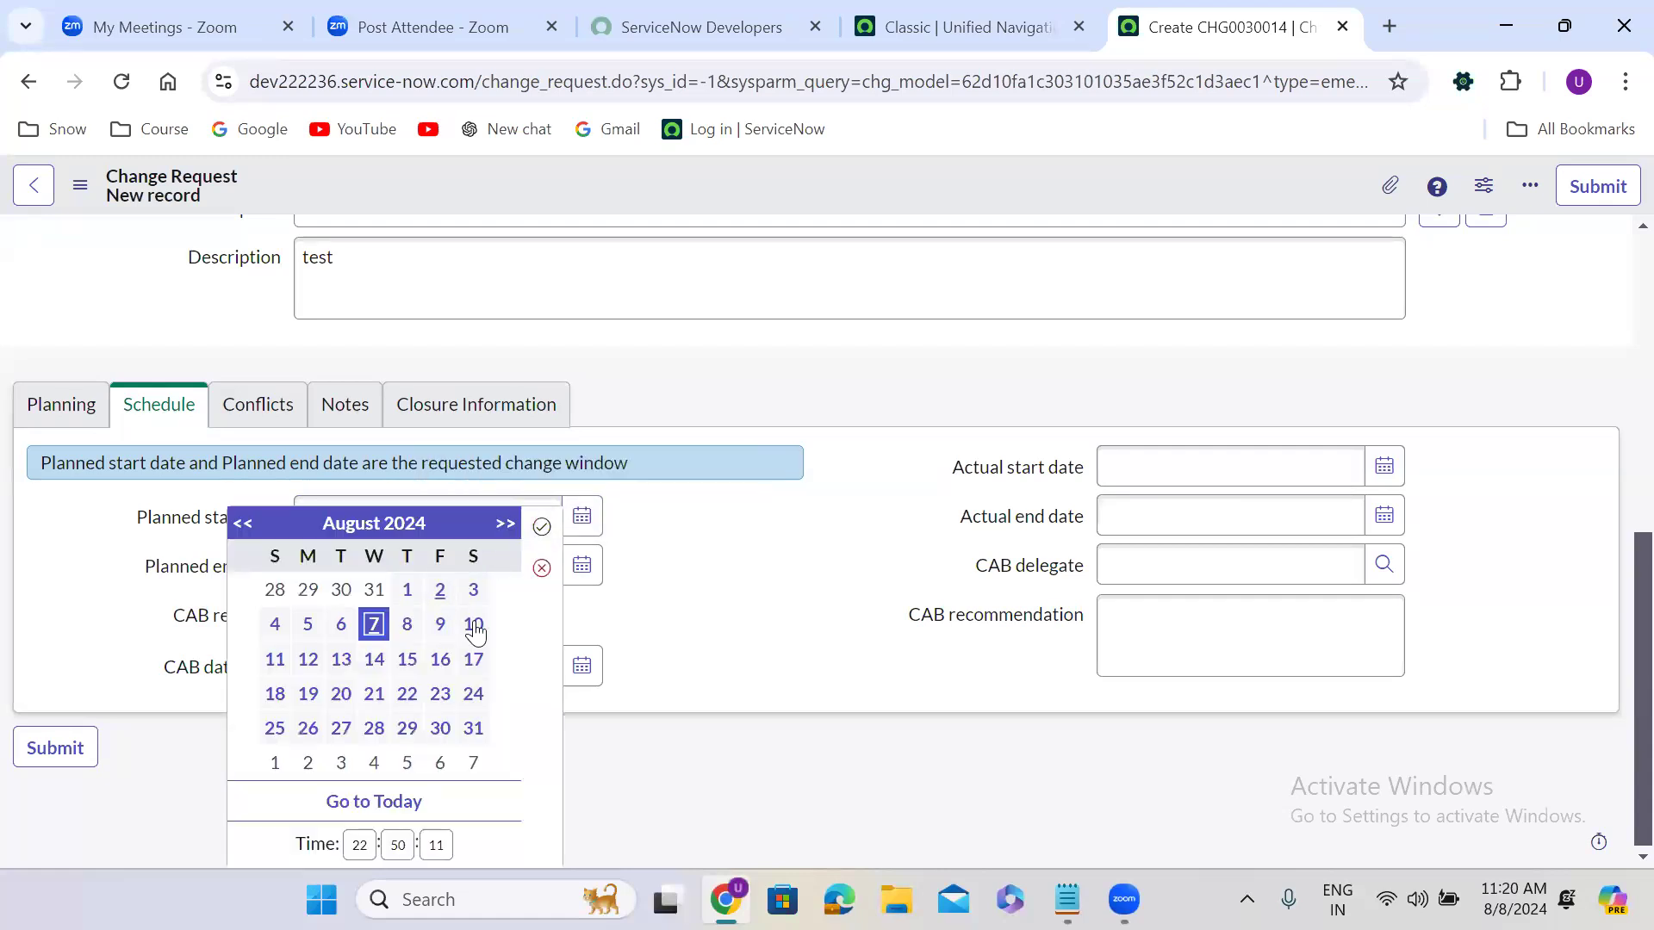
click(475, 627)
click(541, 526)
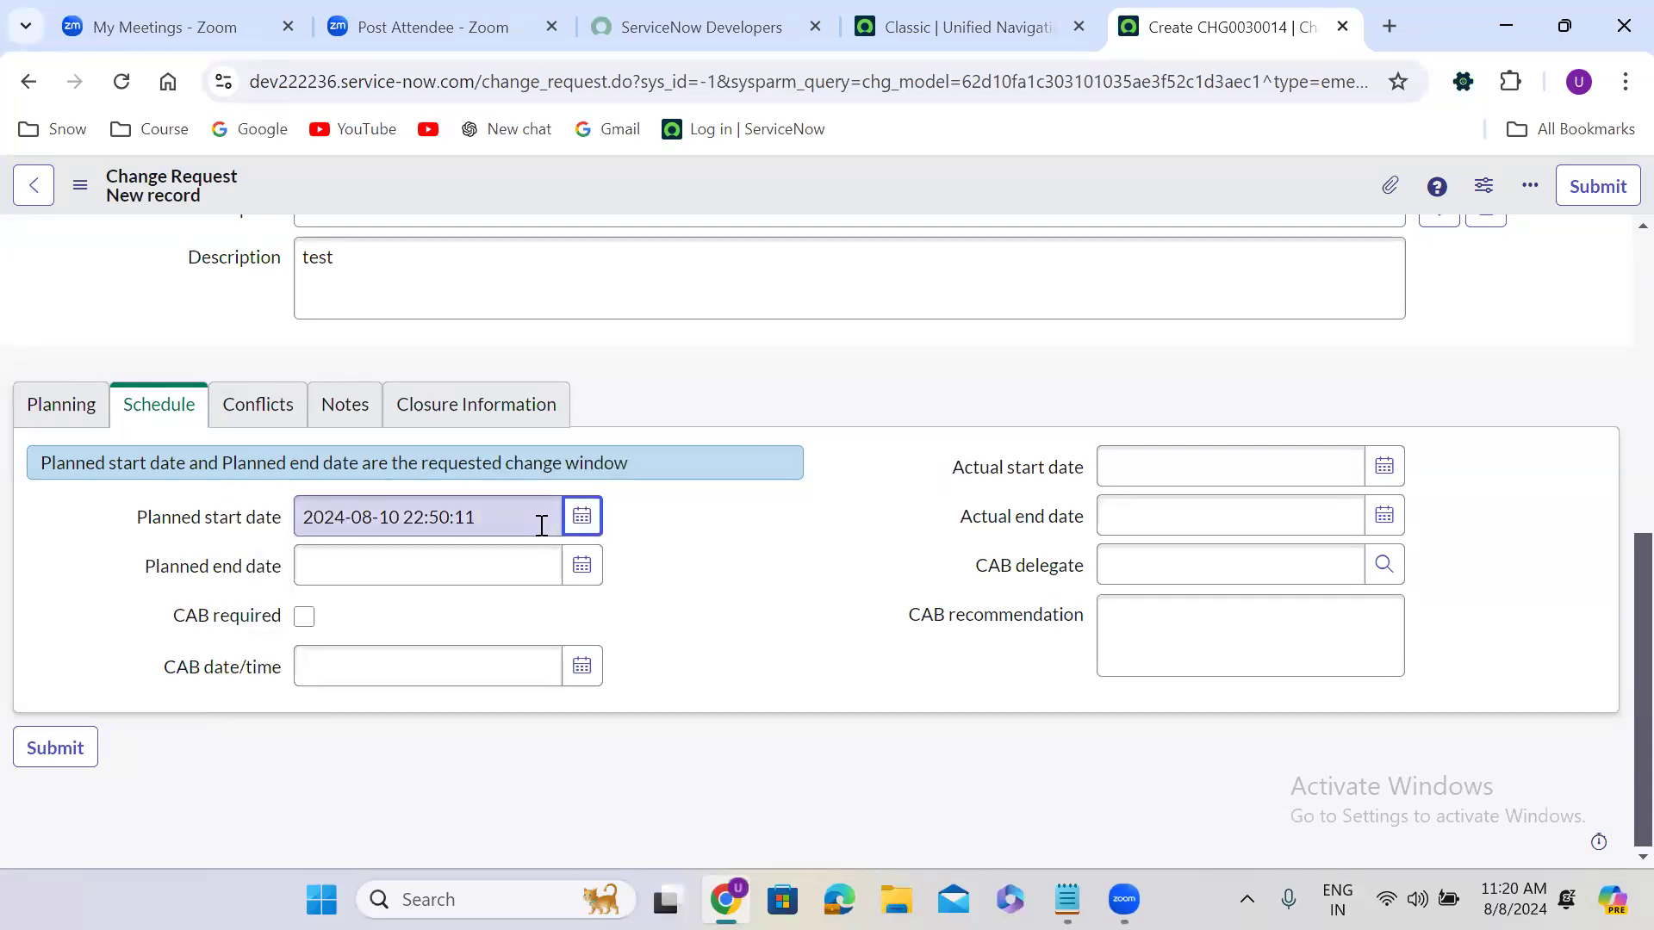
click(583, 566)
click(276, 661)
click(541, 527)
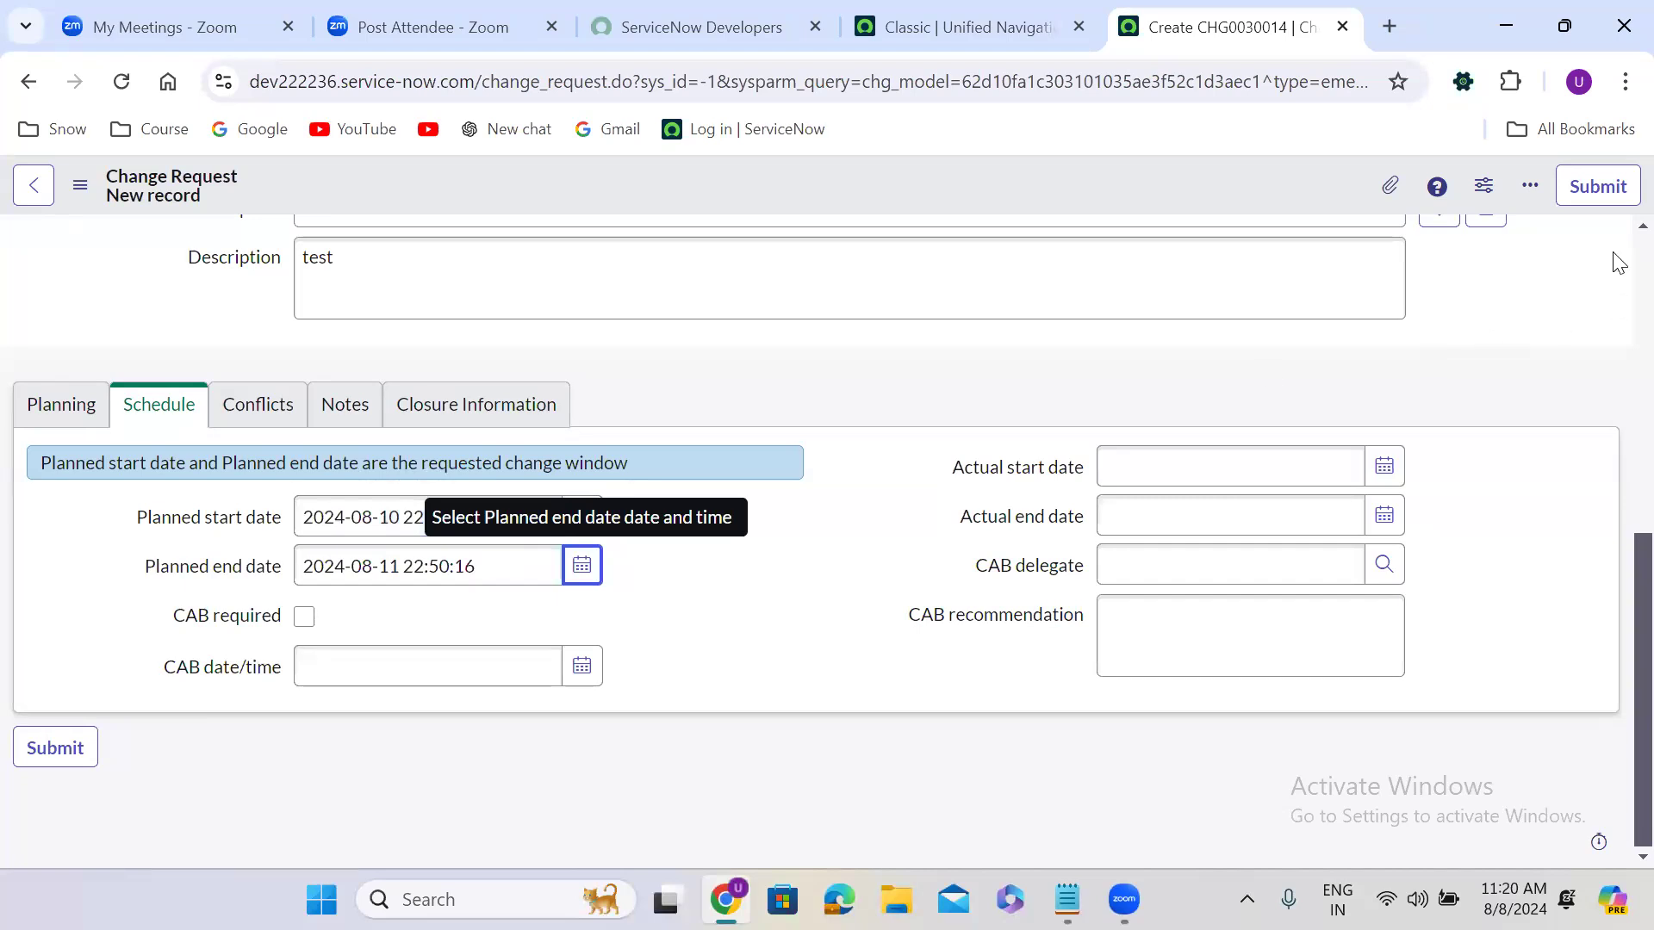
- Set the assignment group to Application Development and save the emergency change request
scroll(1617, 261, up, 5)
click(1139, 631)
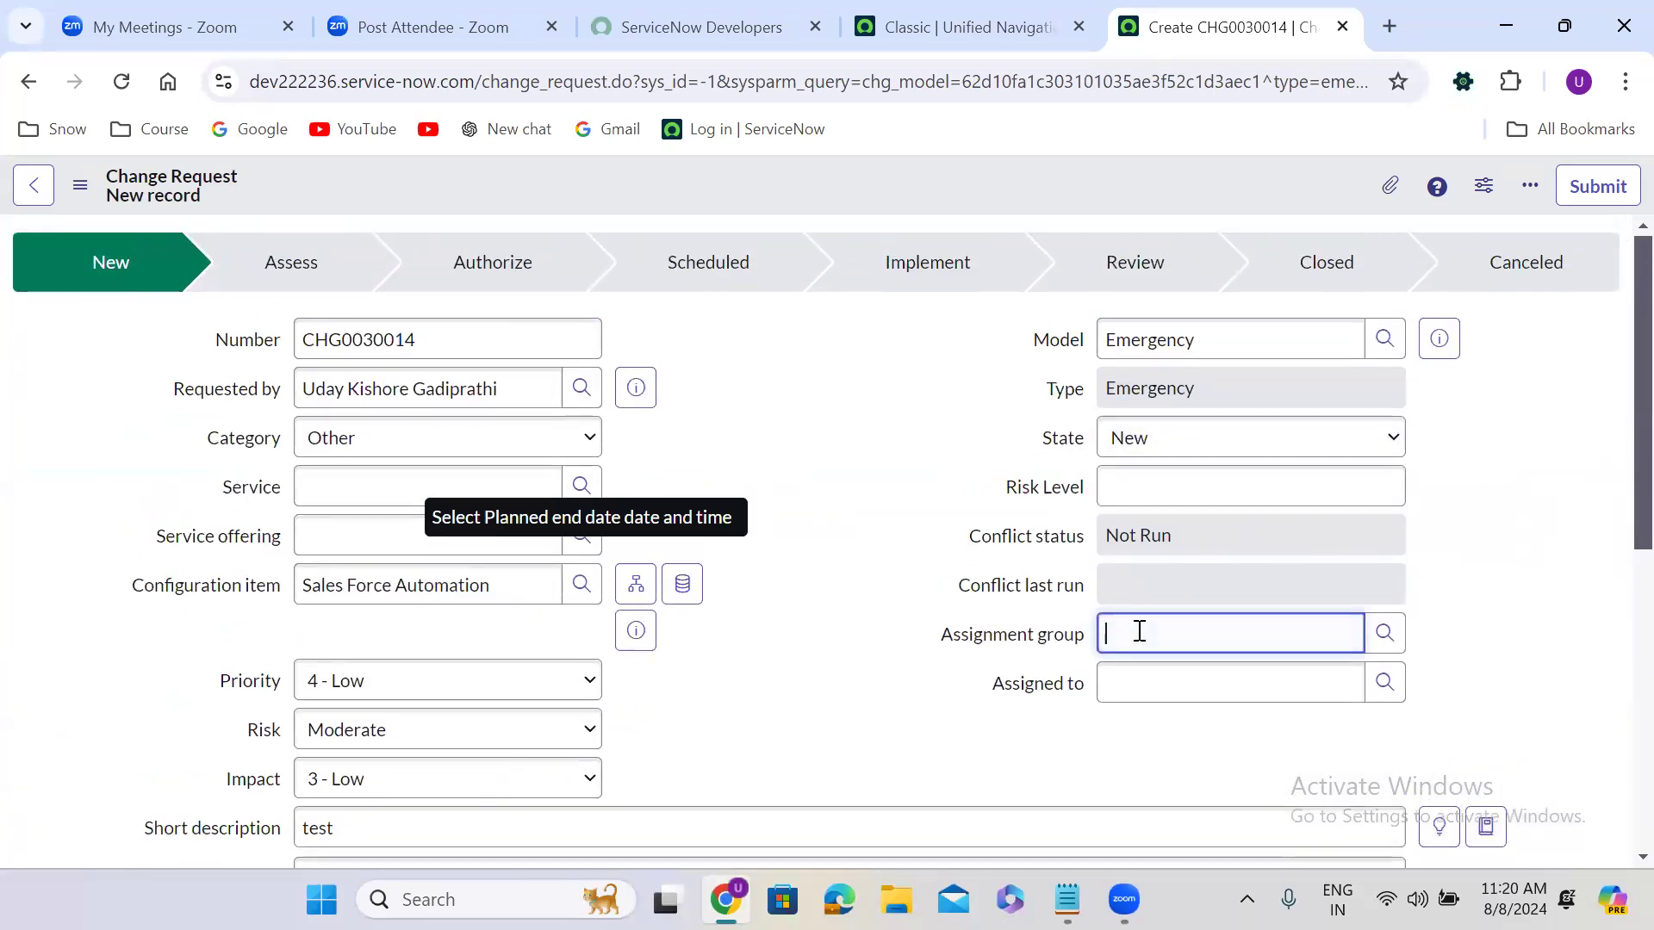
click(1177, 692)
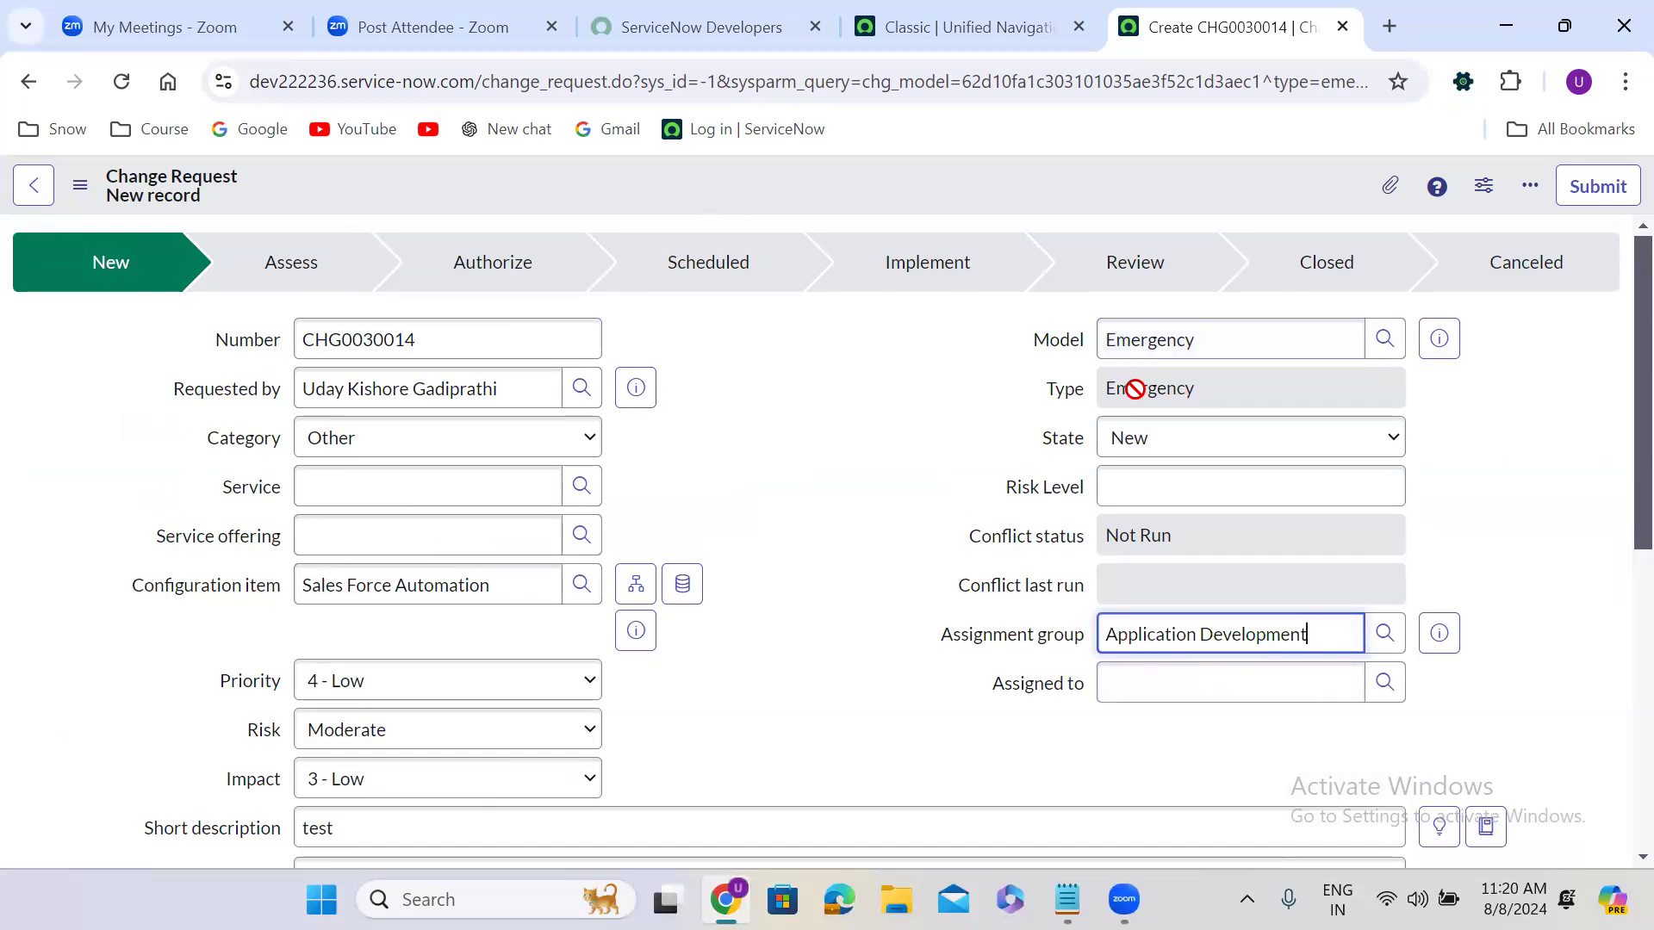
right_click(749, 158)
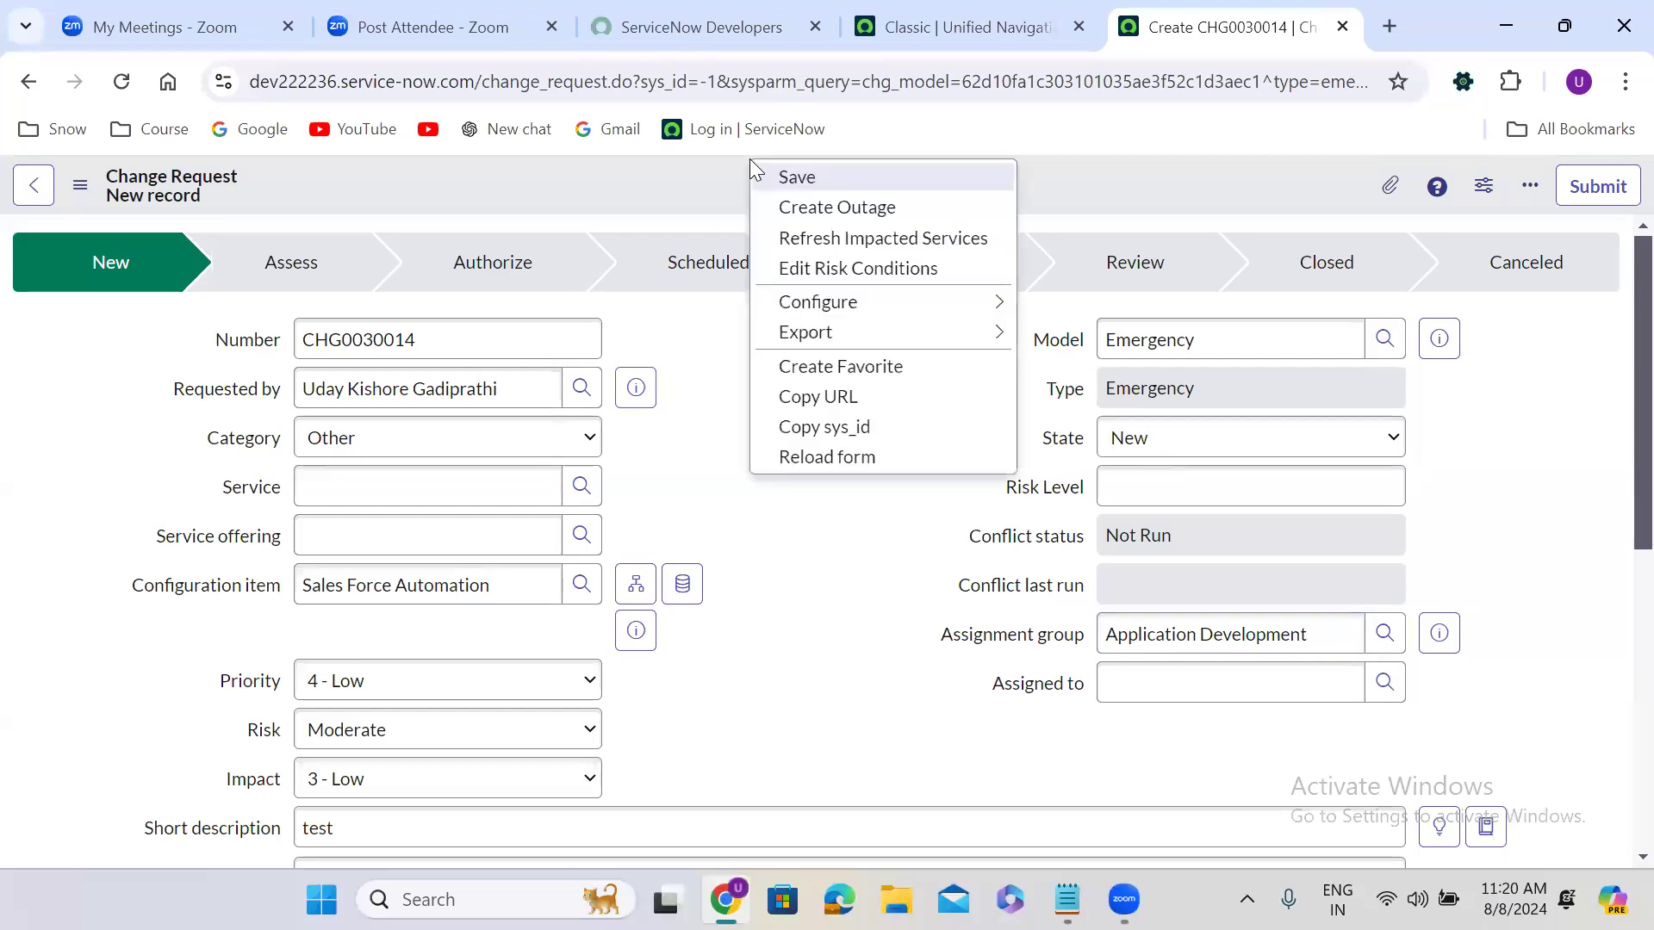
click(792, 171)
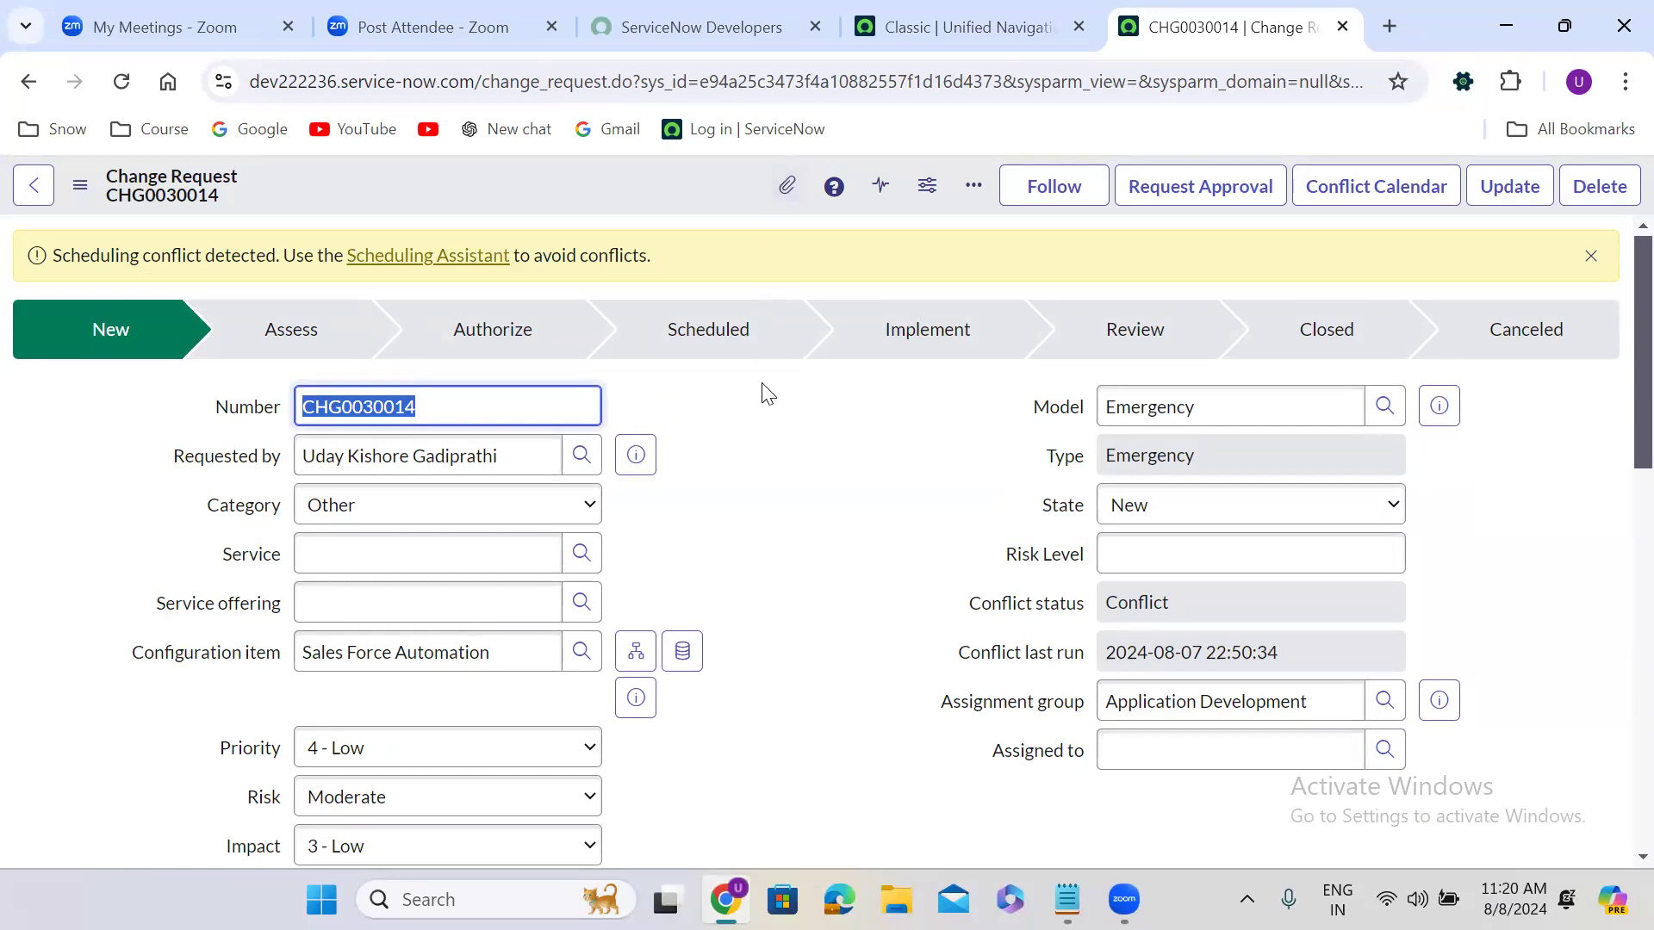
click(767, 413)
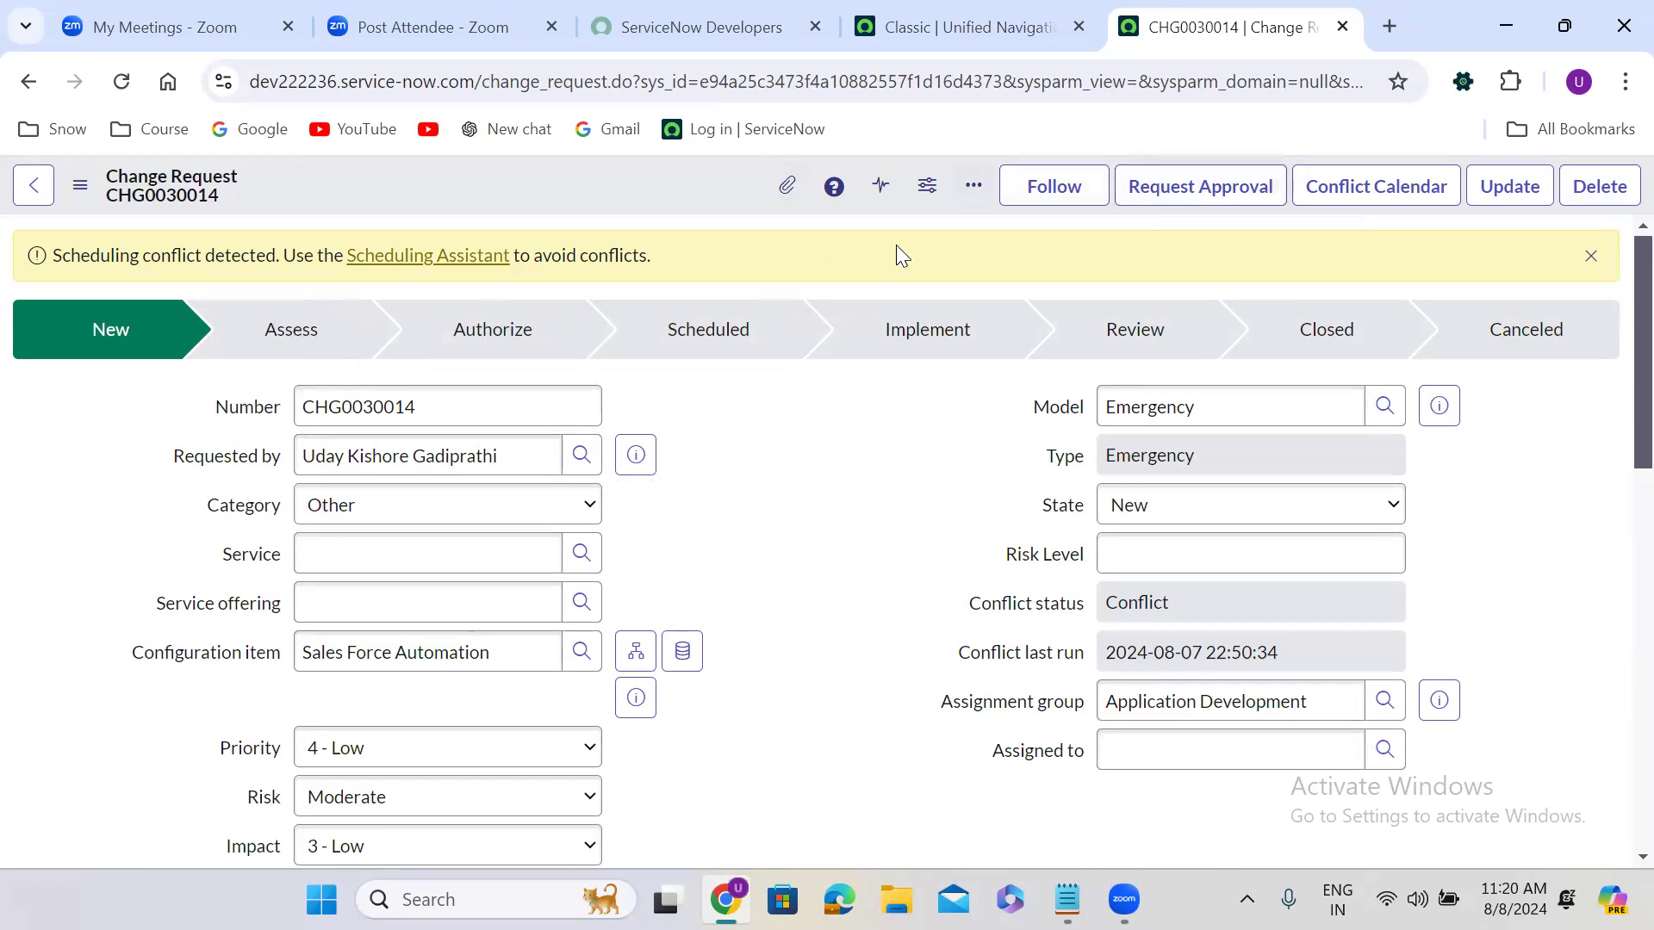
- Request approval for the change and approve the first CAB Approval entry in its approvers list
click(1199, 203)
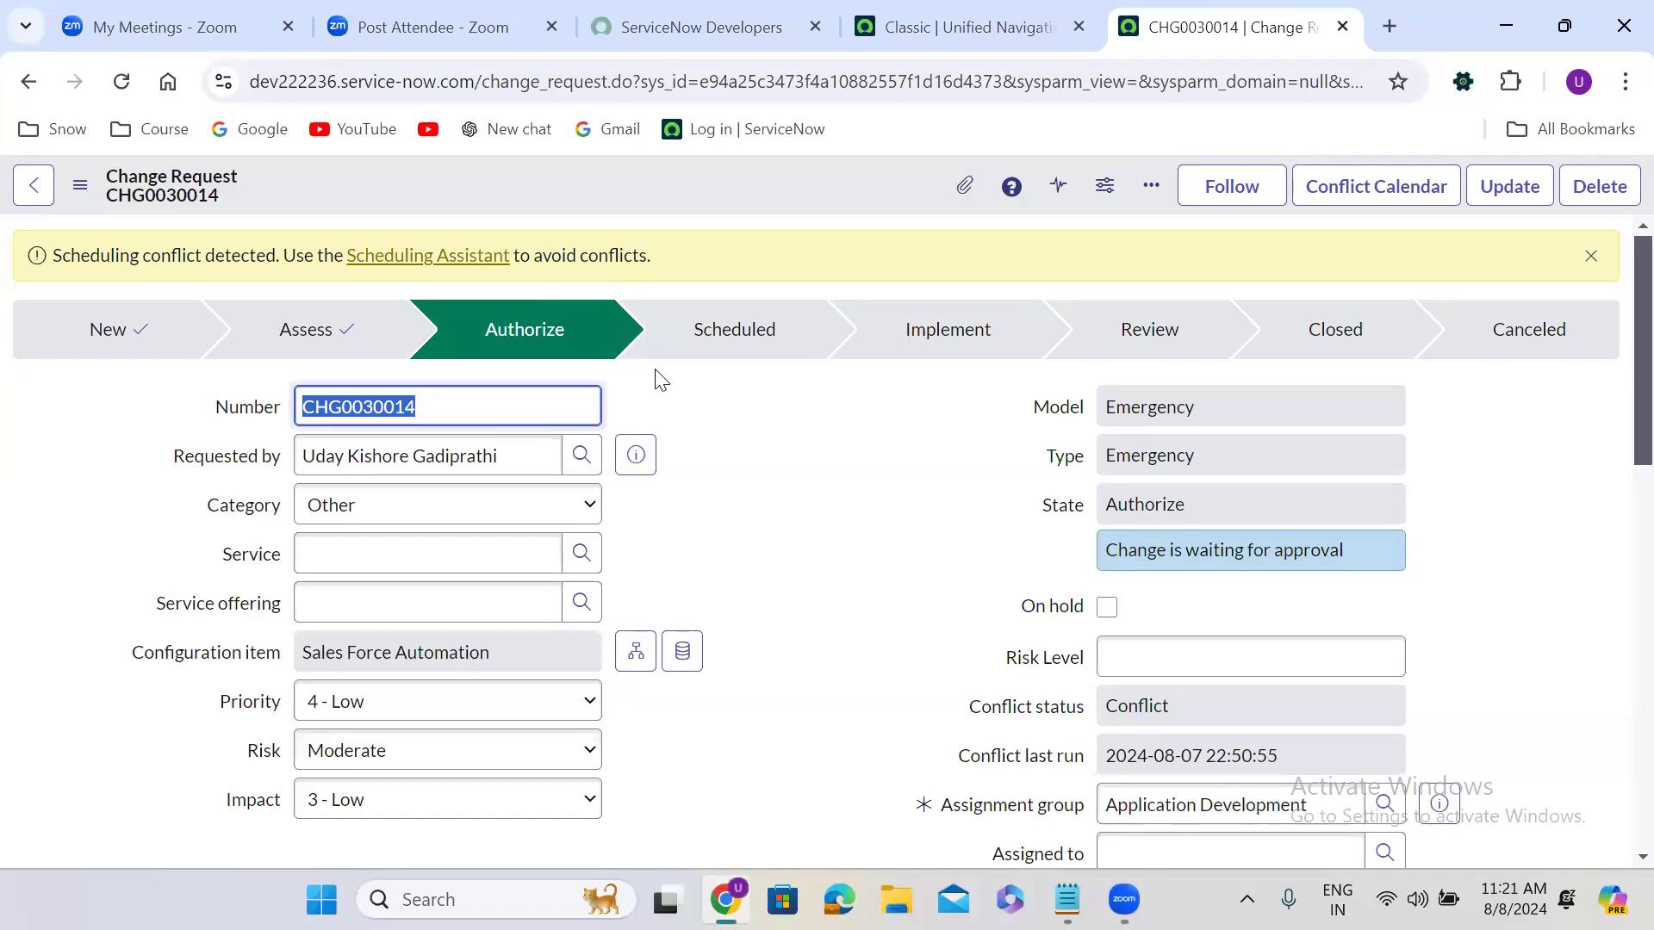
click(706, 487)
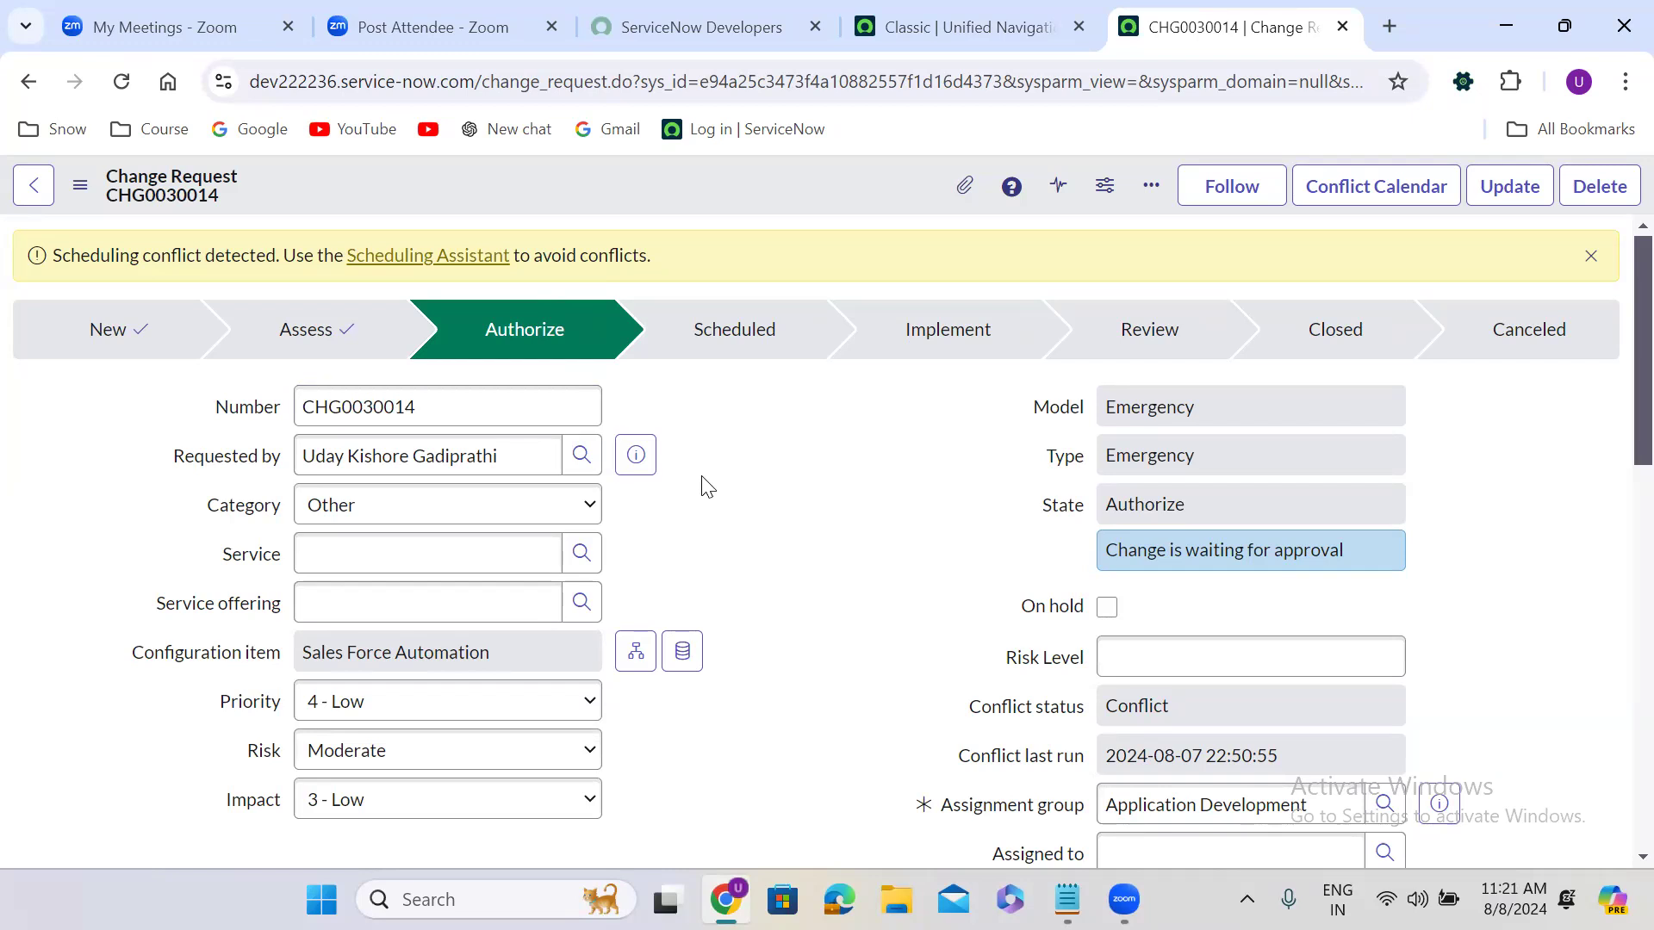
scroll(706, 487, down, 10)
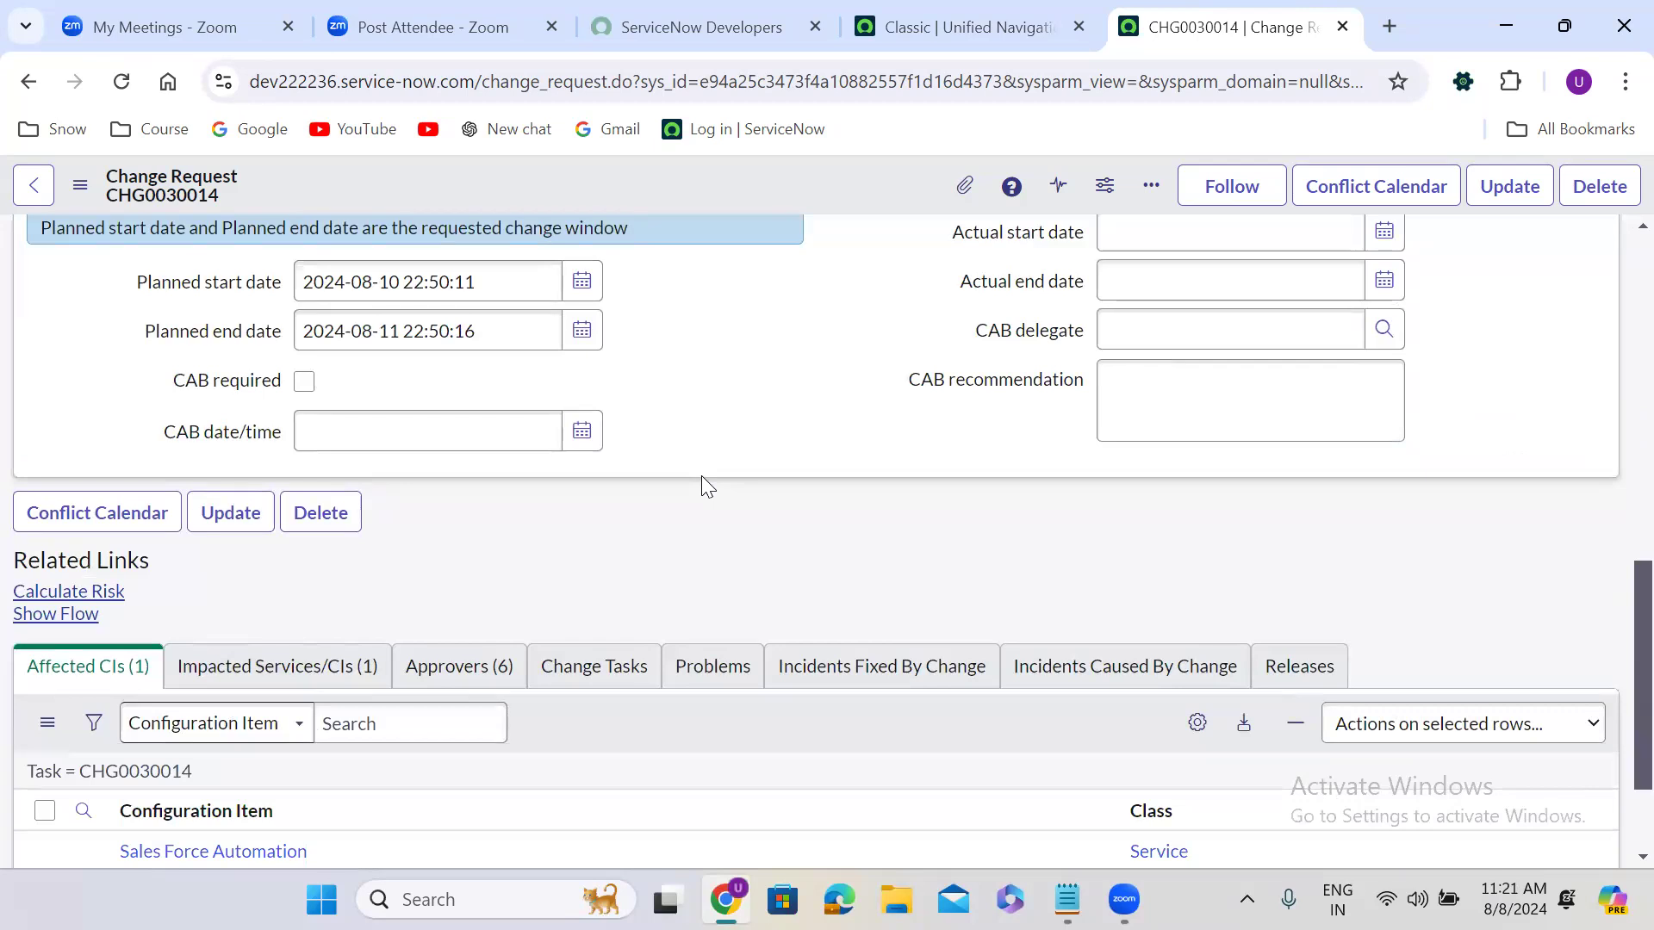
scroll(701, 475, down, 3)
click(473, 519)
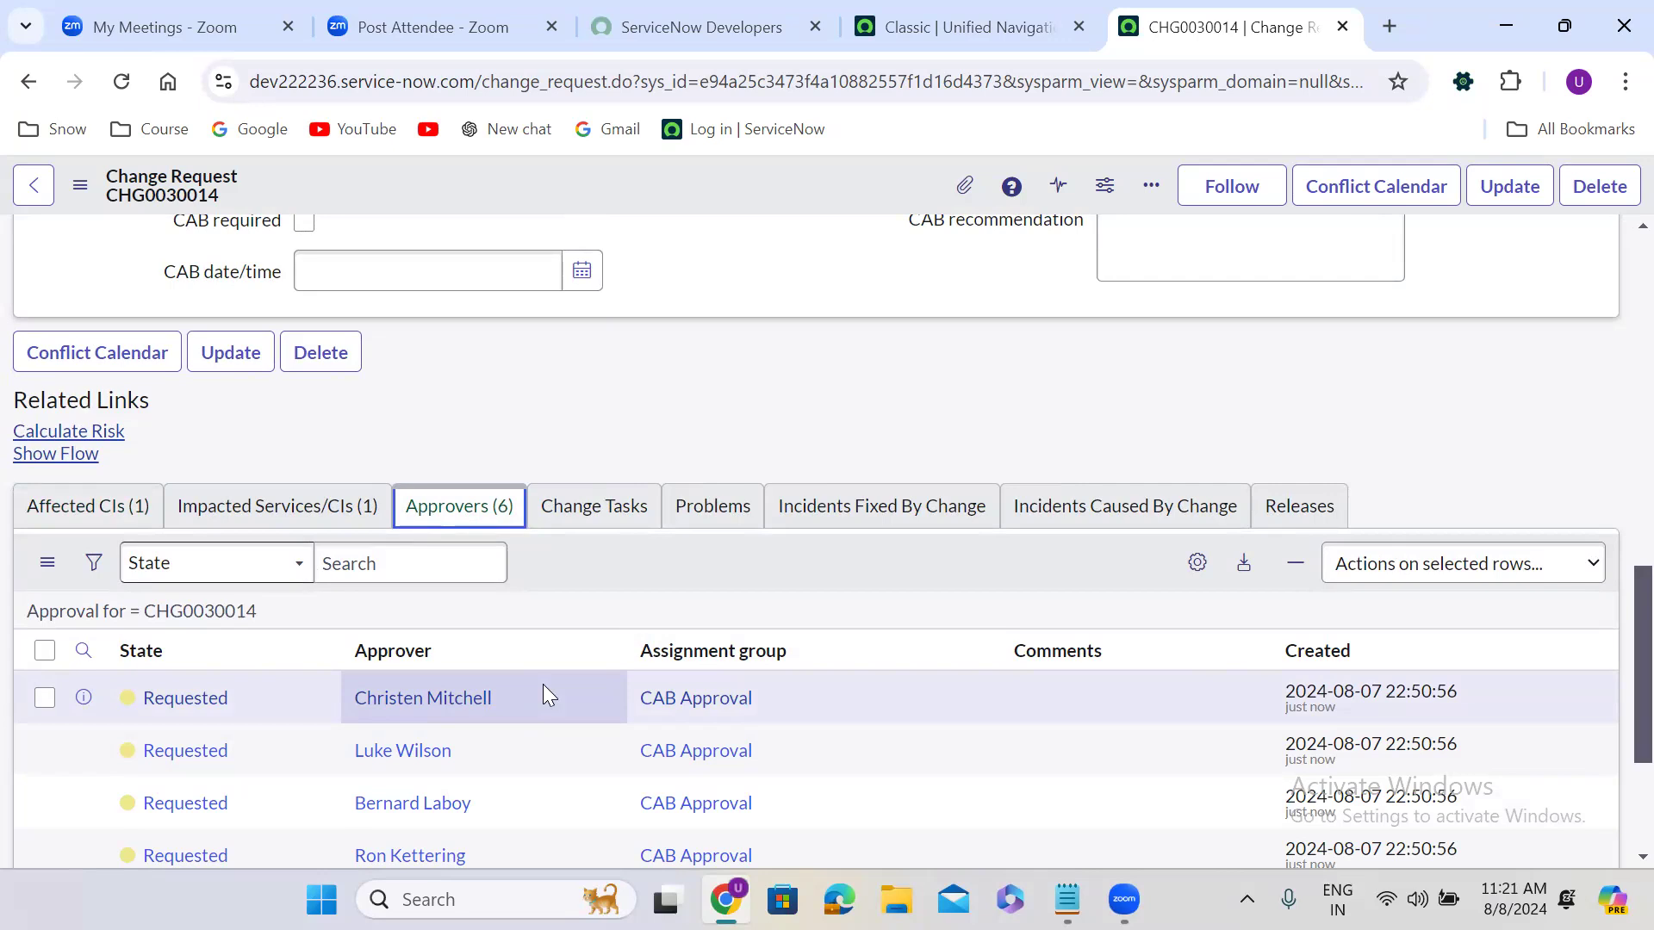
right_click(269, 695)
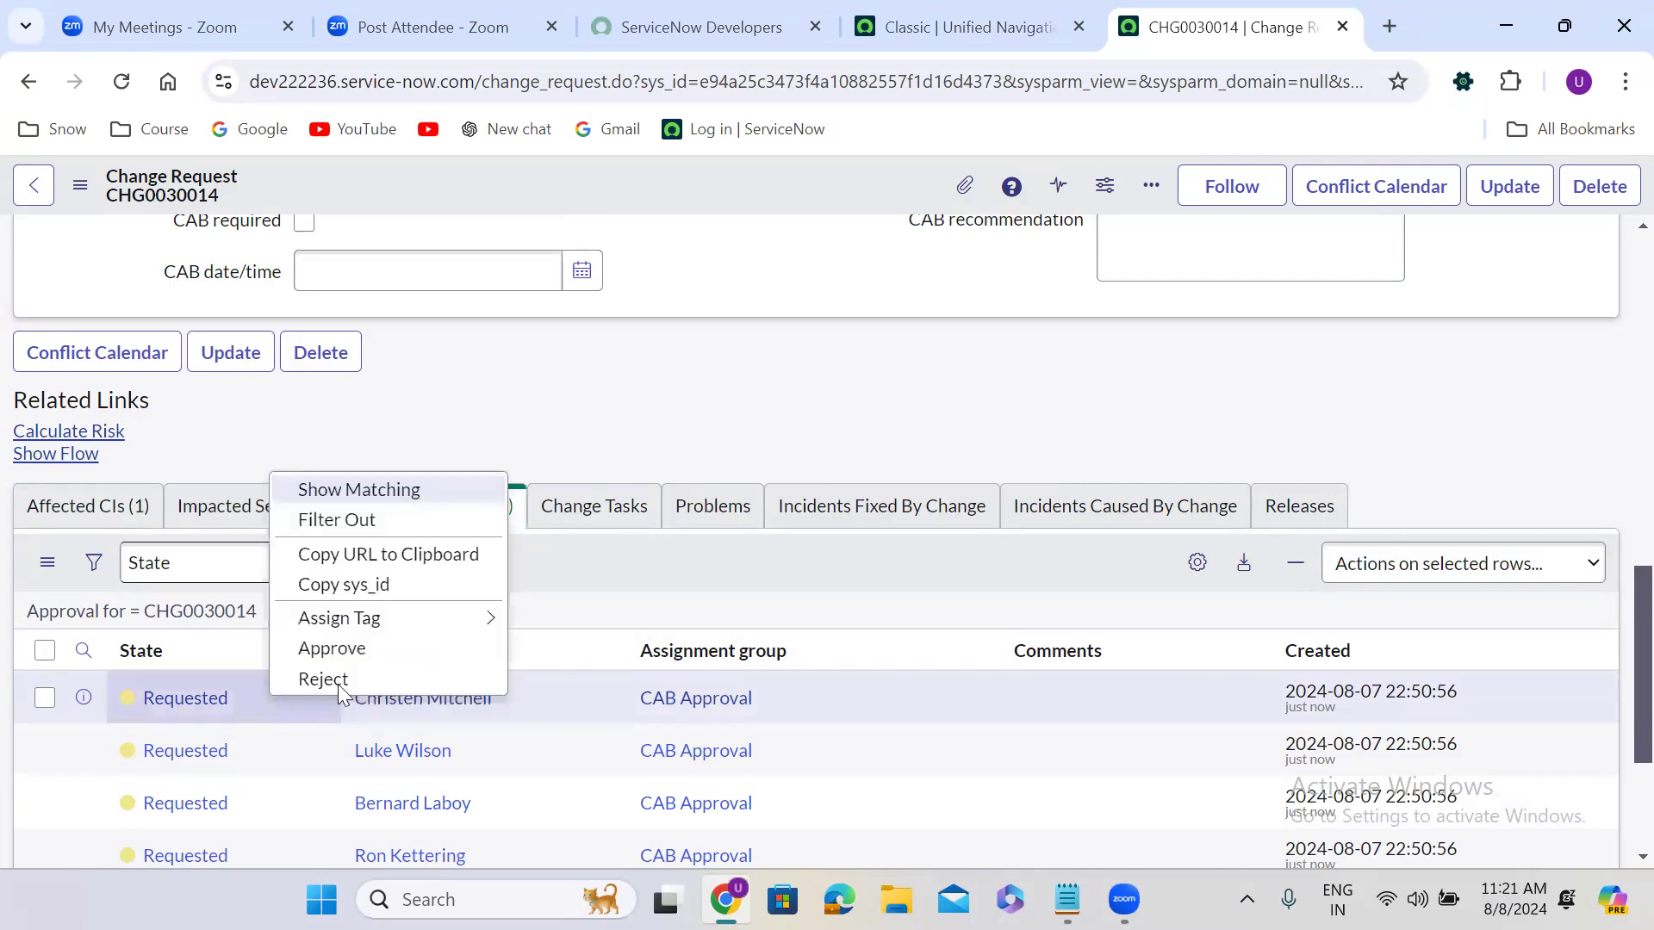
click(398, 660)
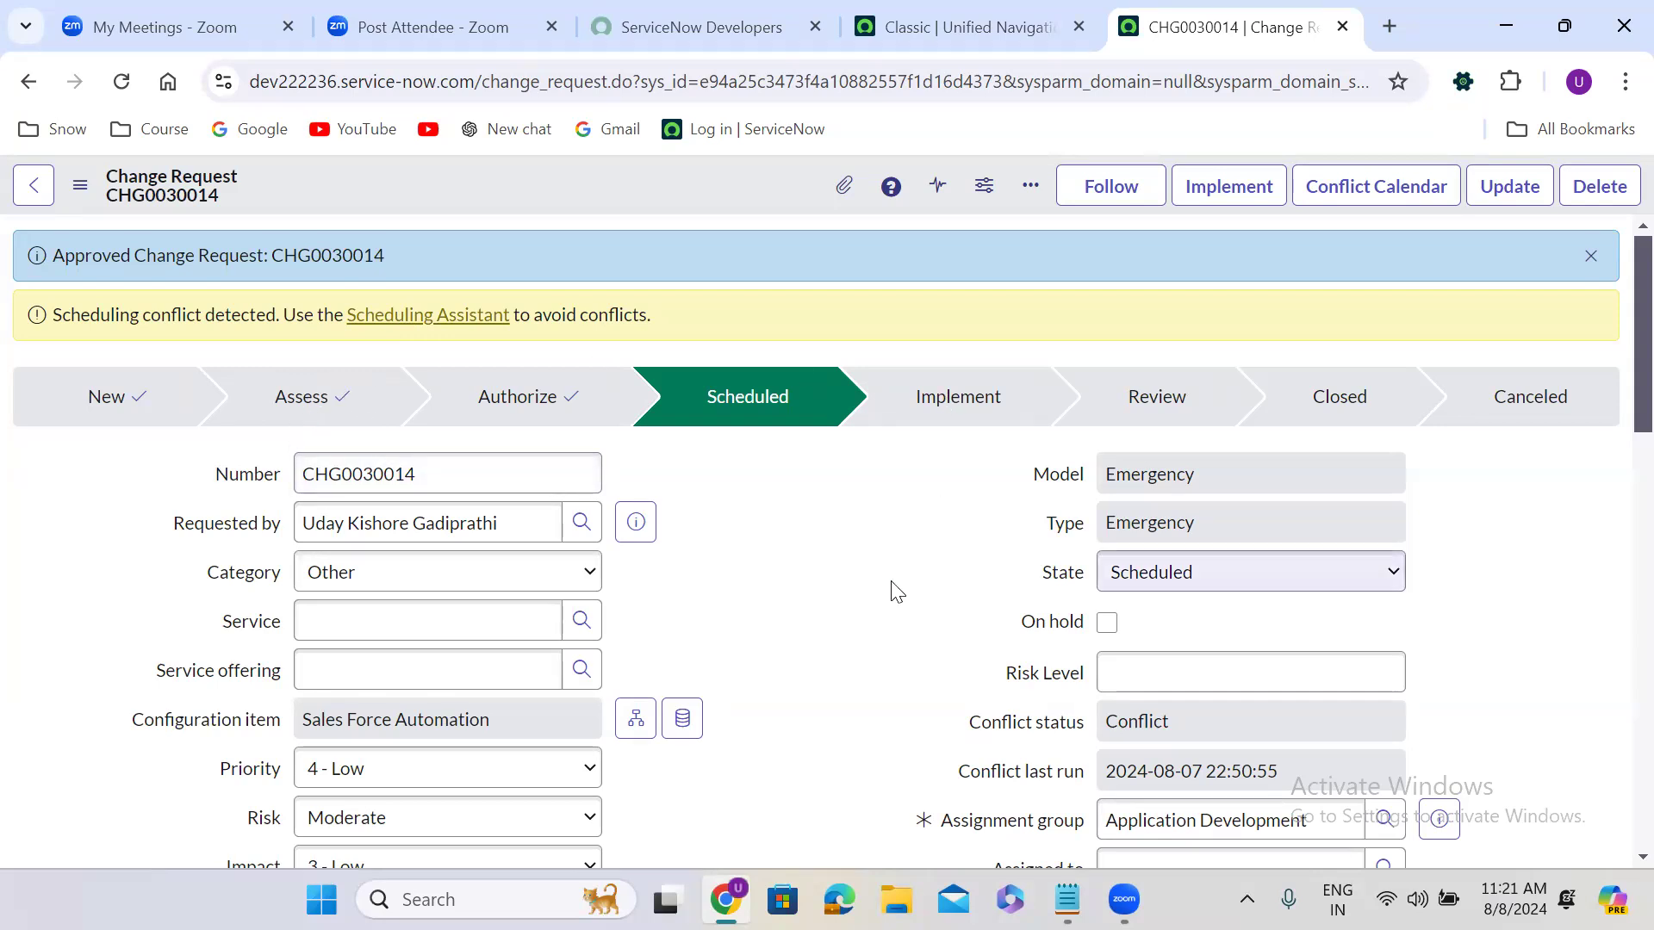
- Check the planned start and end dates, and move the scheduled change request to the Implement state
scroll(739, 651, down, 8)
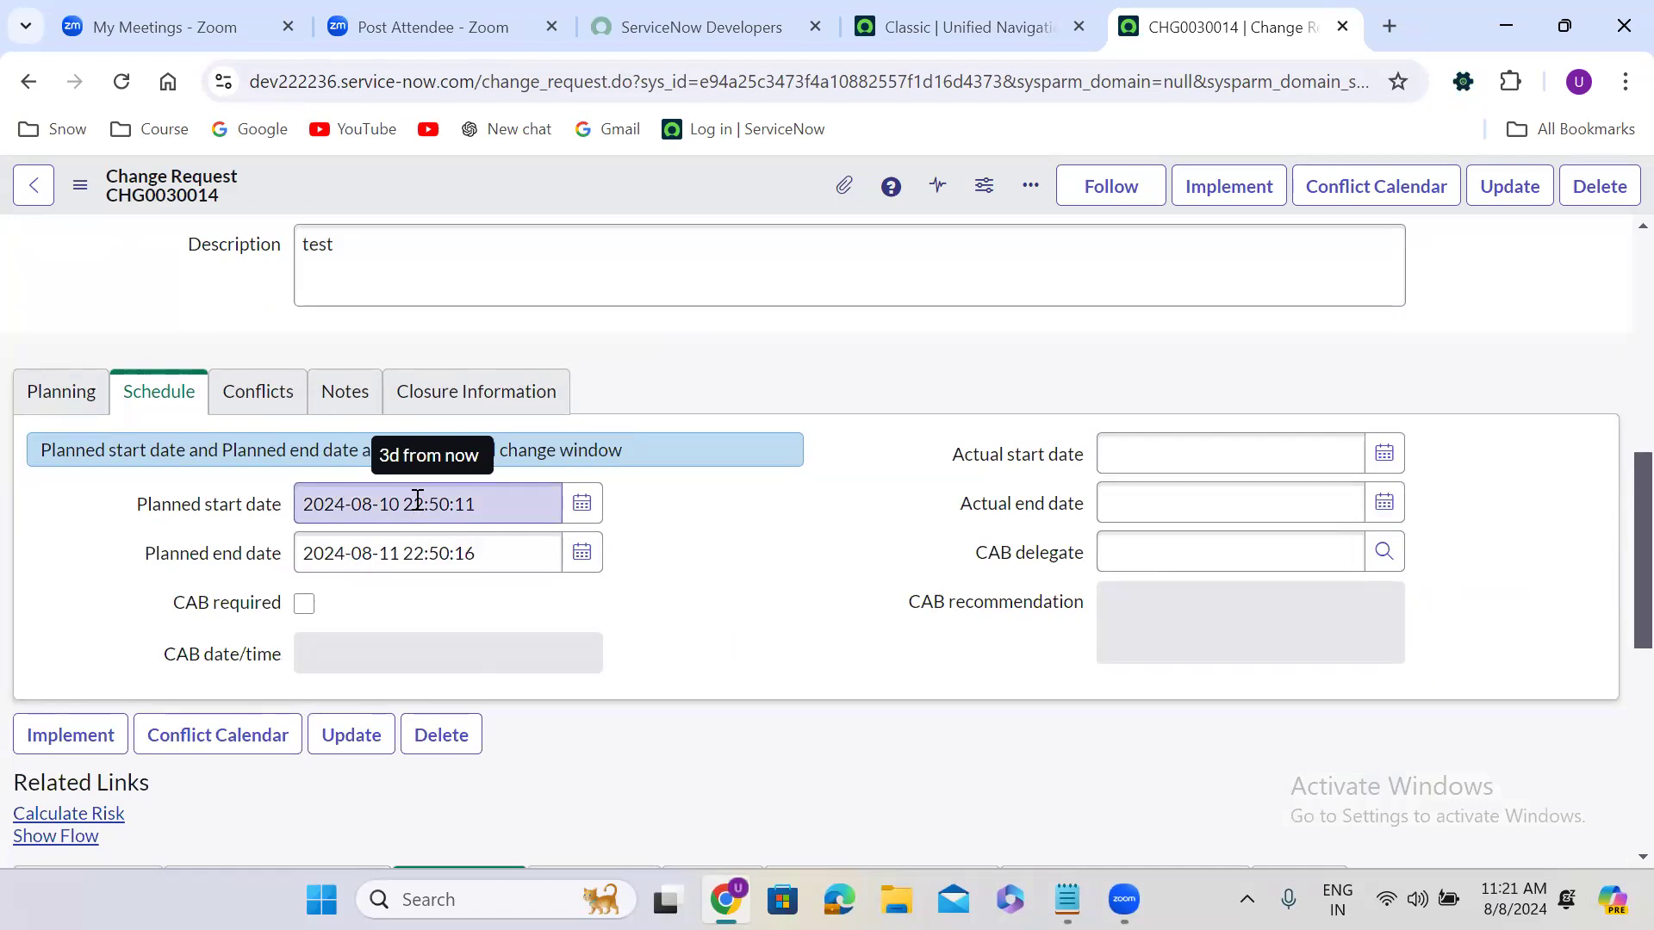
scroll(802, 389, up, 8)
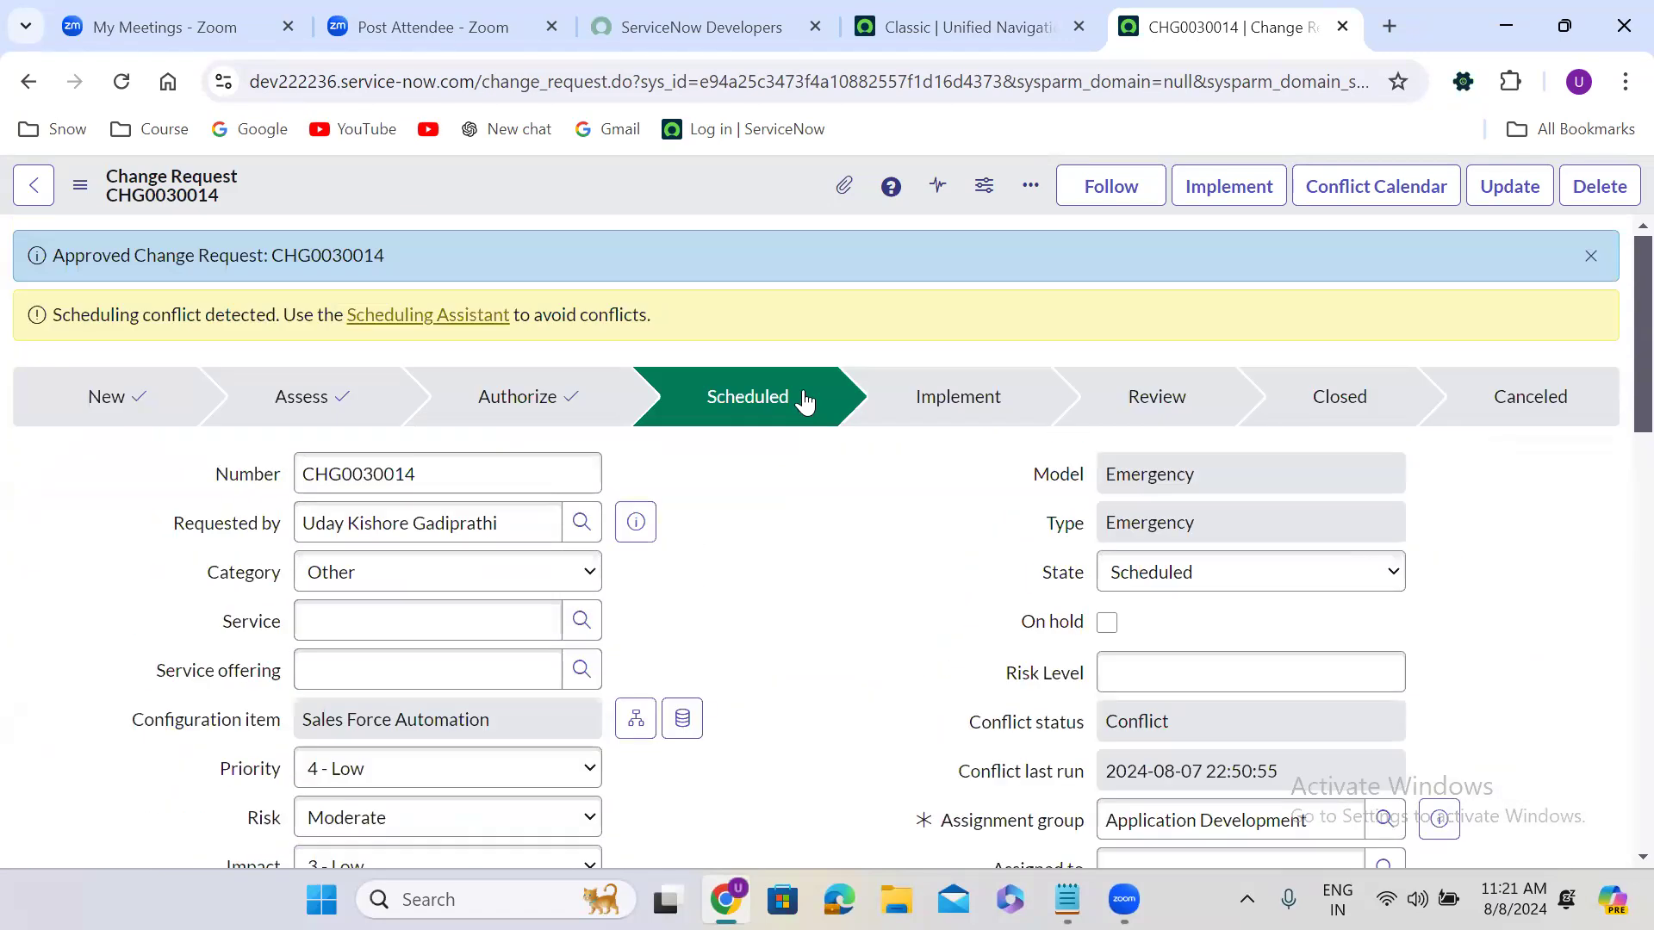
click(1222, 186)
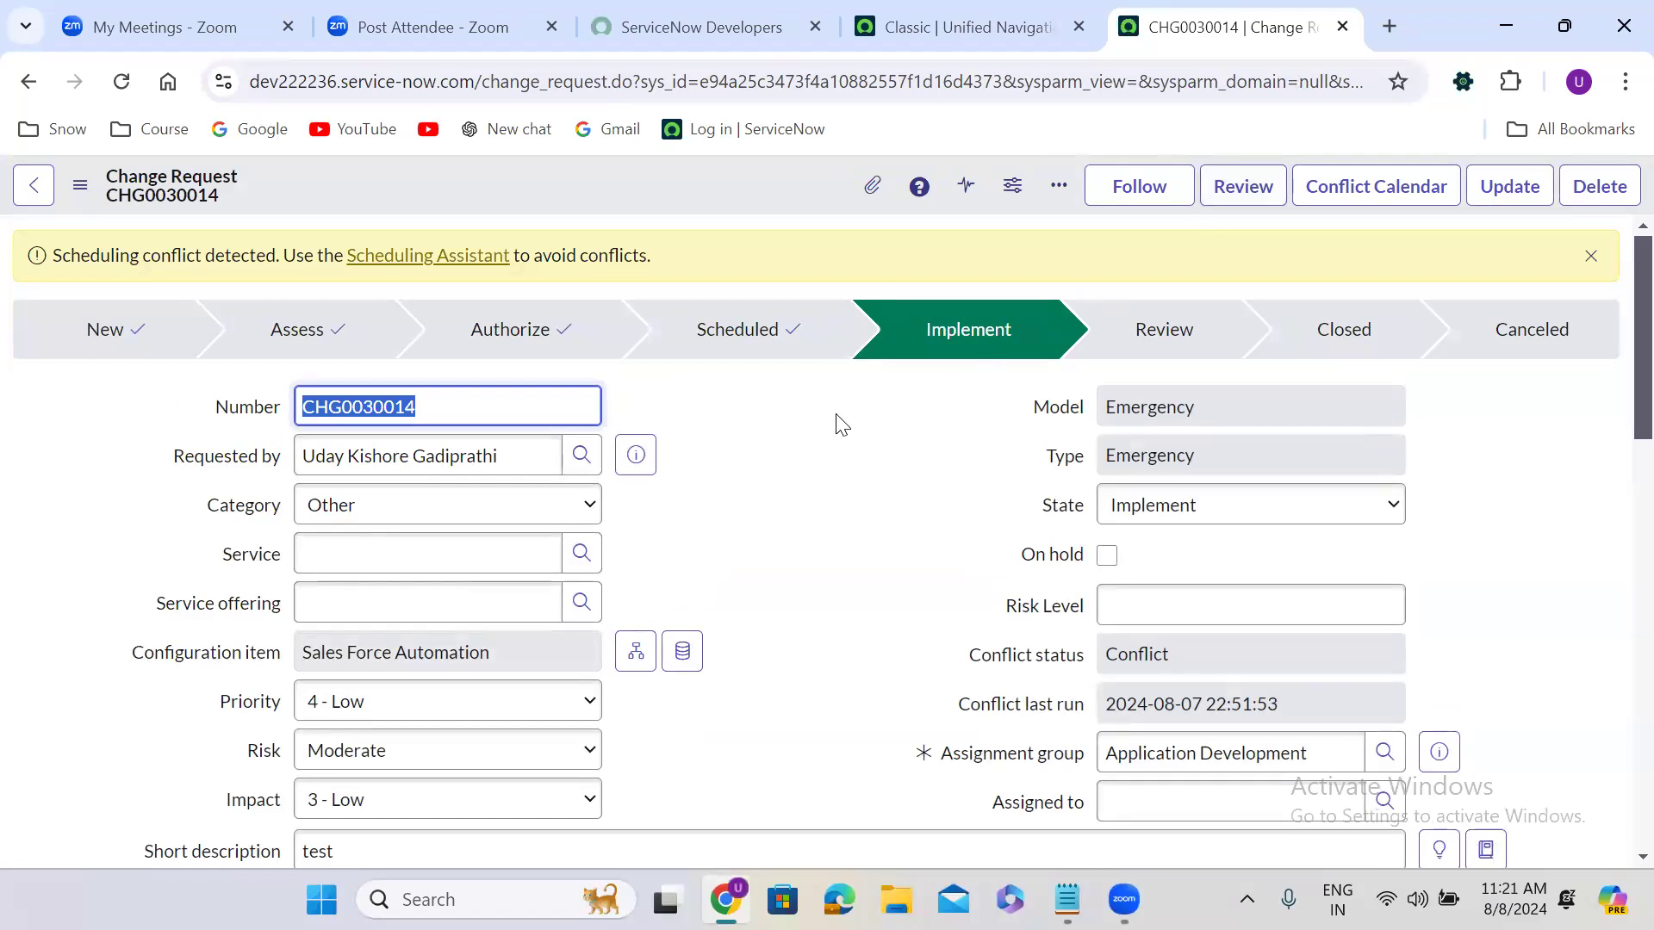
key(Tab)
click(765, 405)
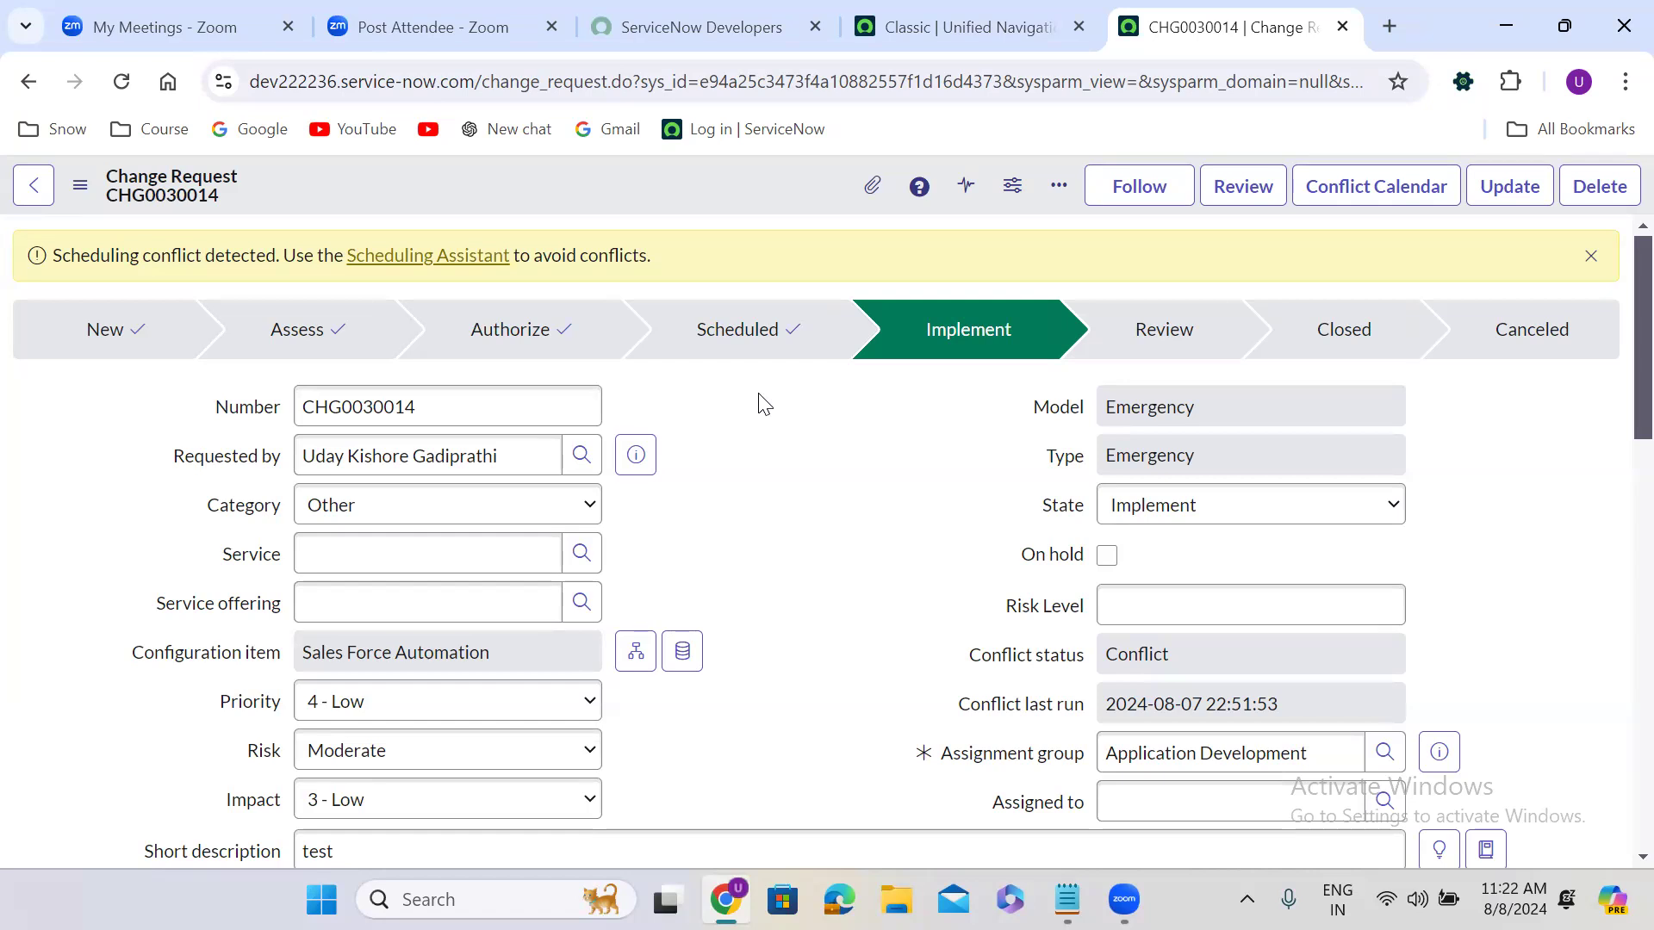
- Show the change request's change tasks and open the Implement task in a new browser tab
scroll(762, 402, down, 6)
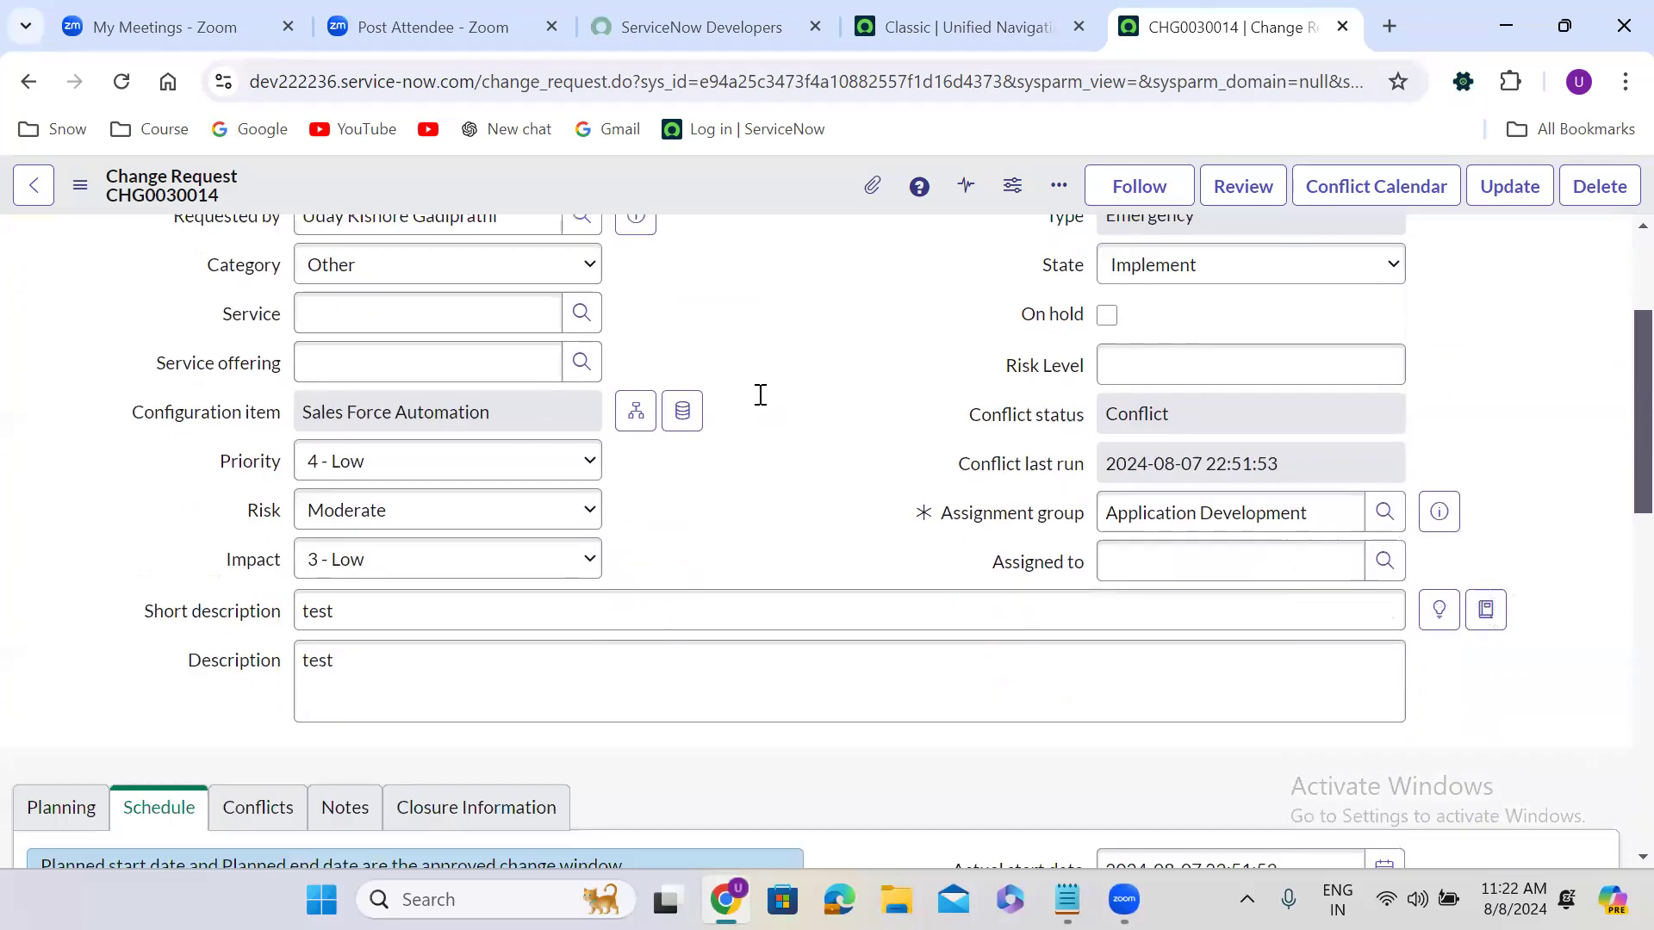
scroll(758, 393, down, 7)
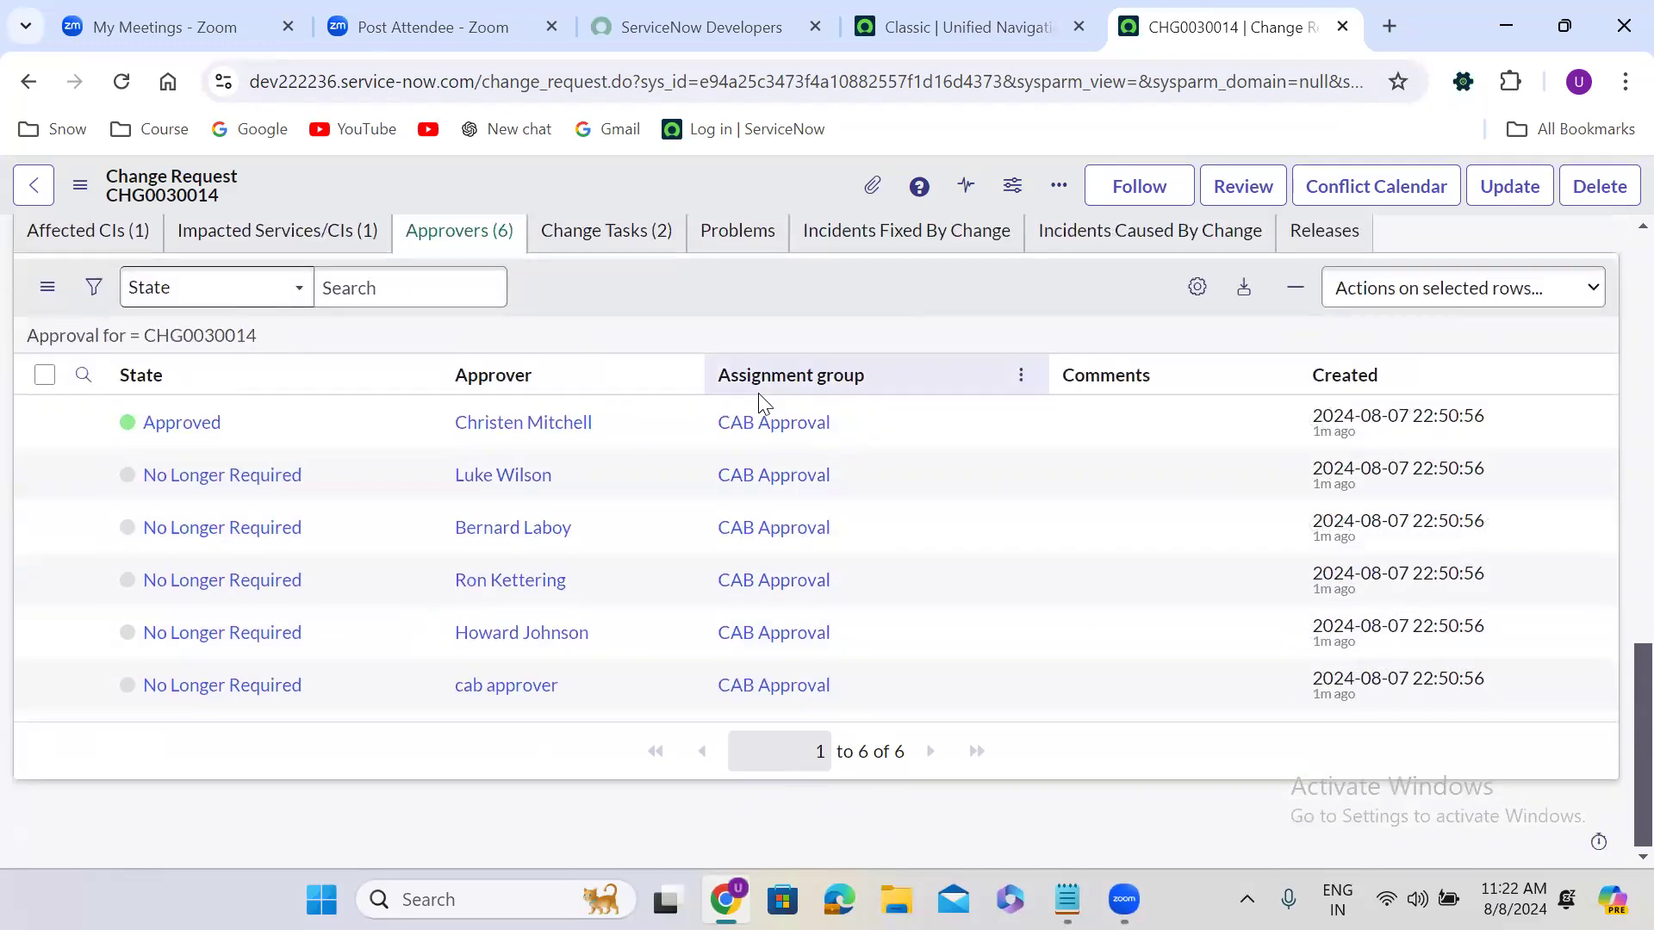
scroll(758, 392, up, 1)
click(635, 334)
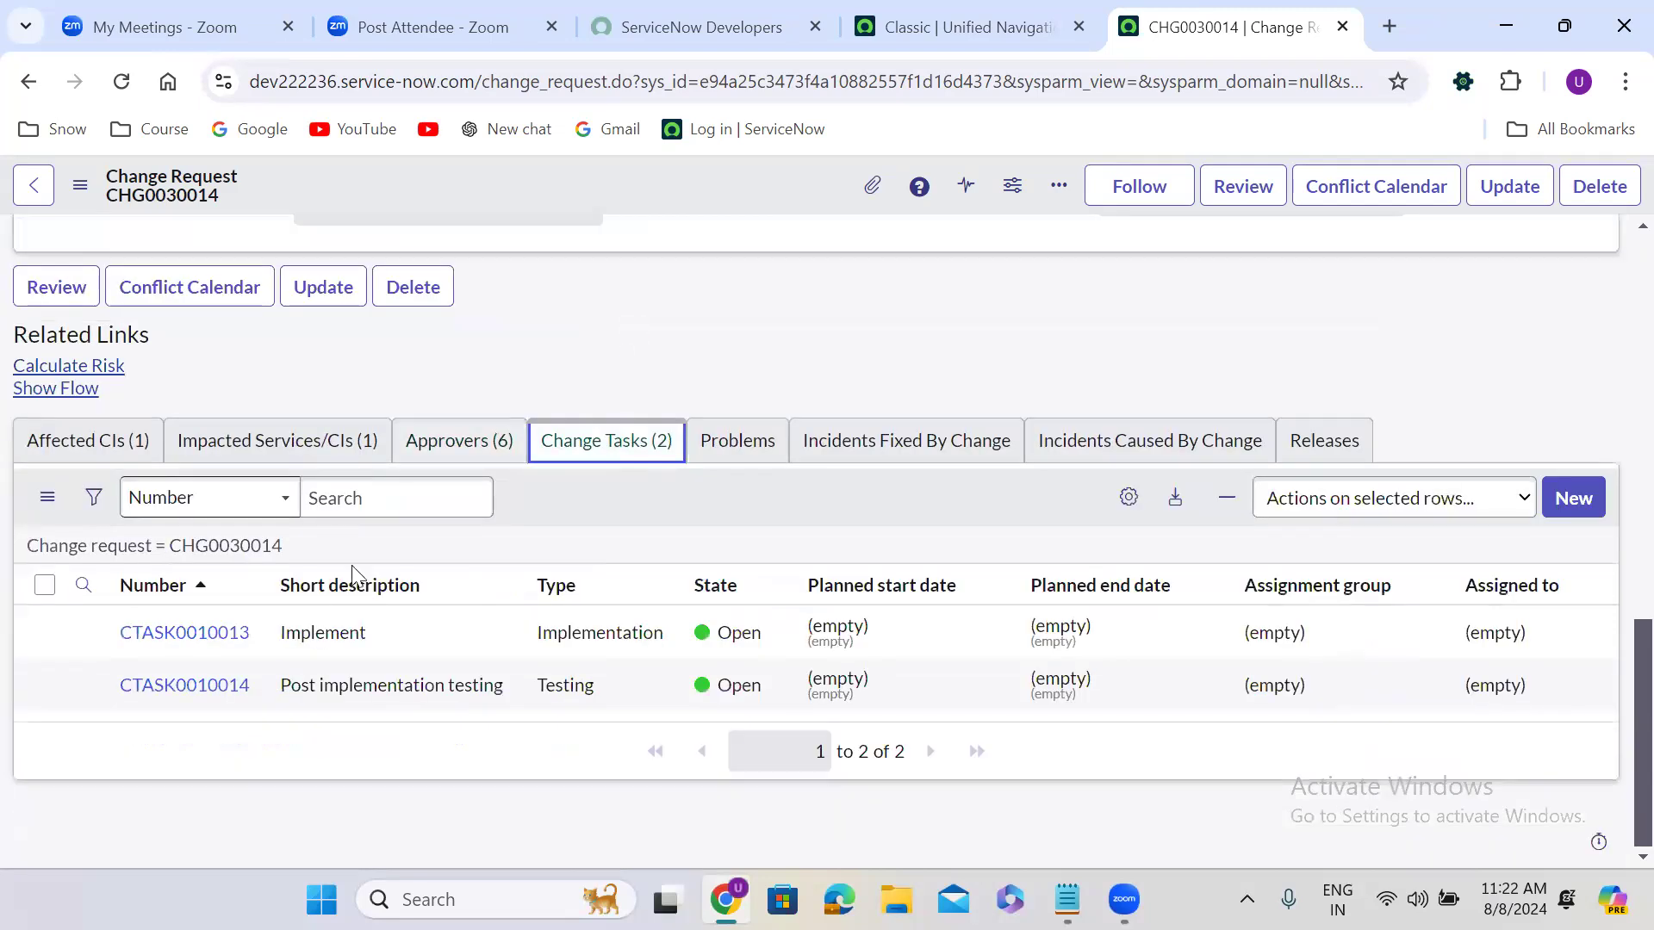
middle_click(164, 639)
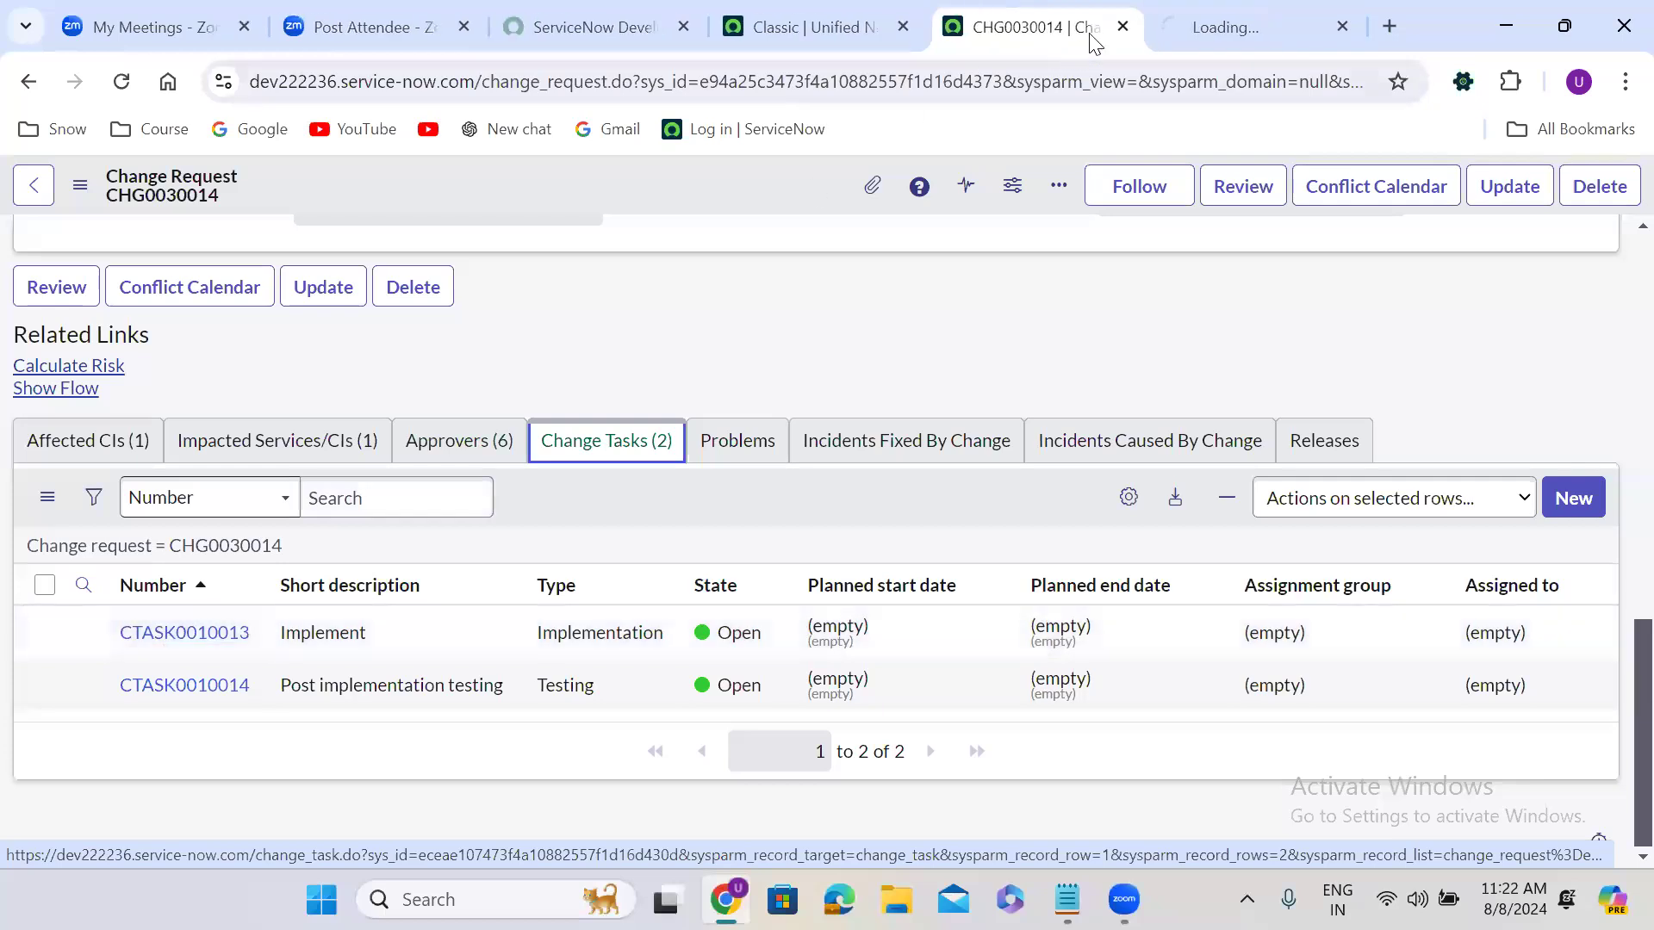
click(1202, 17)
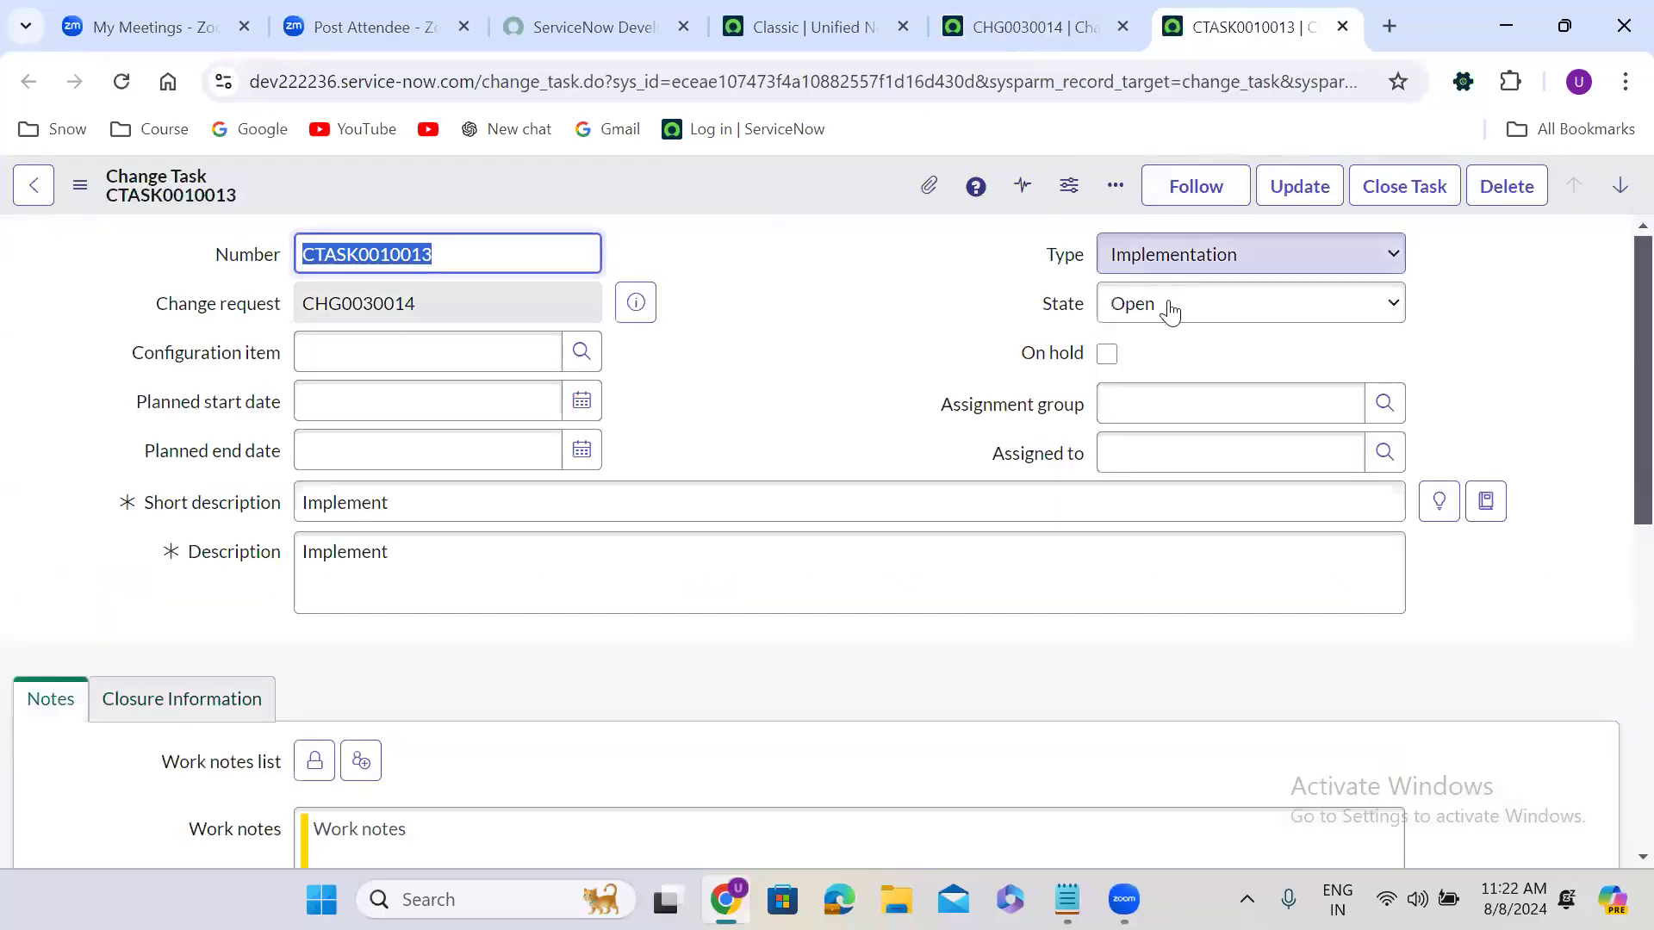
- Set the Implement task's state to Closed with close code Successful and close notes "test", and save it
click(1169, 309)
click(1179, 403)
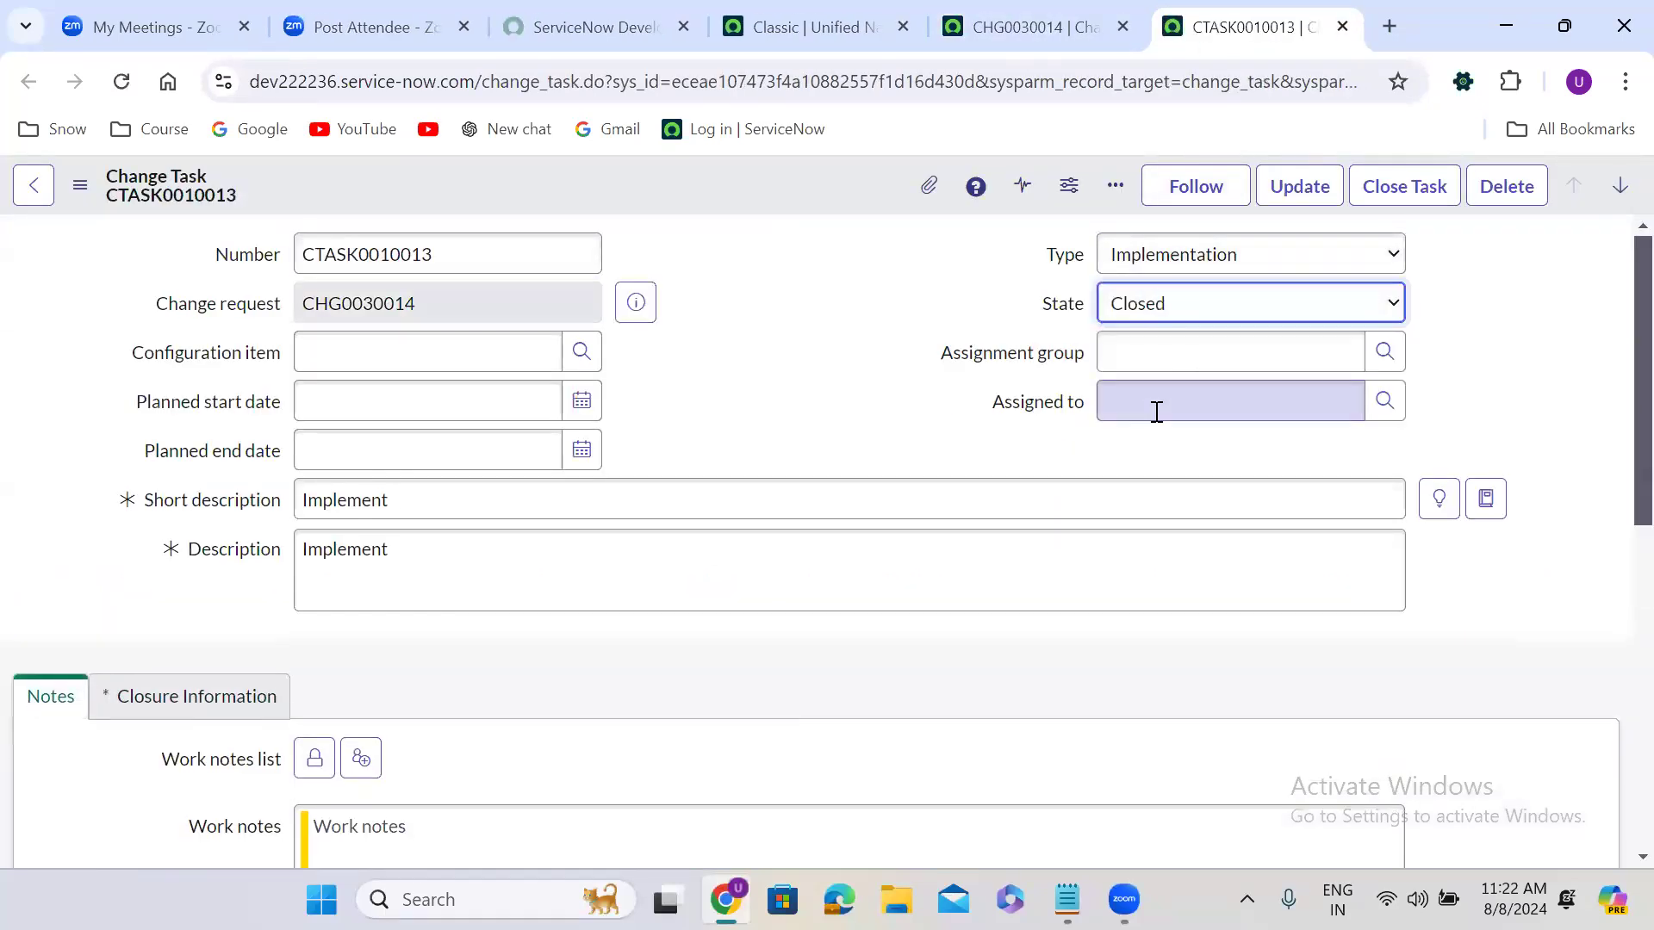
click(197, 696)
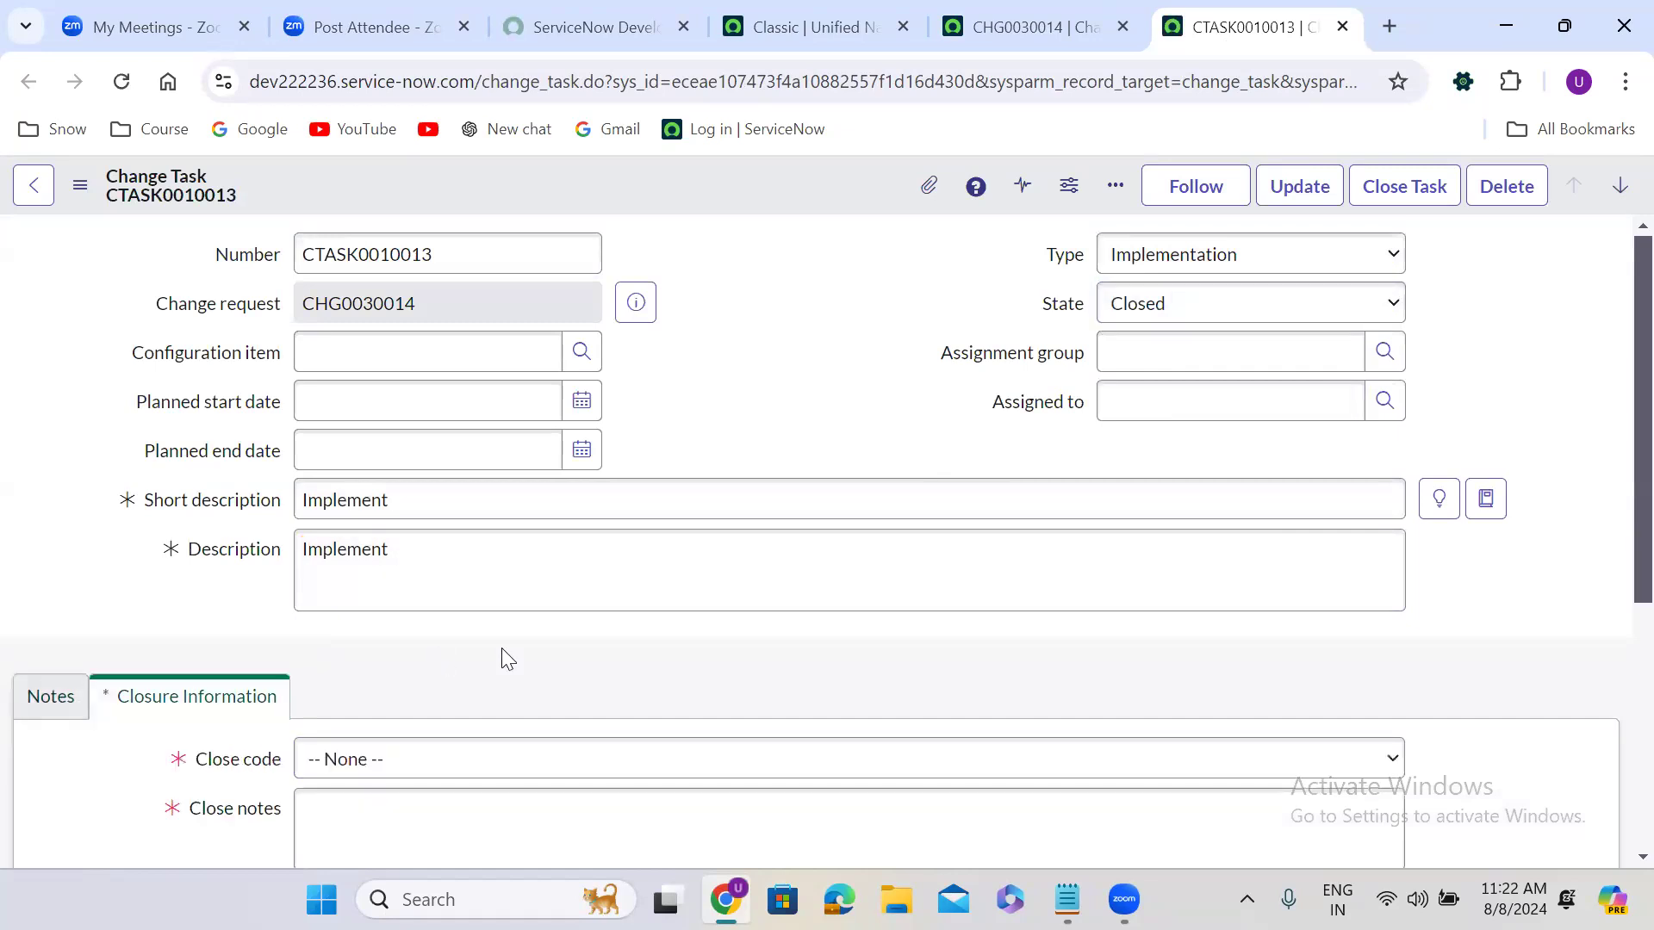
scroll(504, 661, down, 2)
click(429, 666)
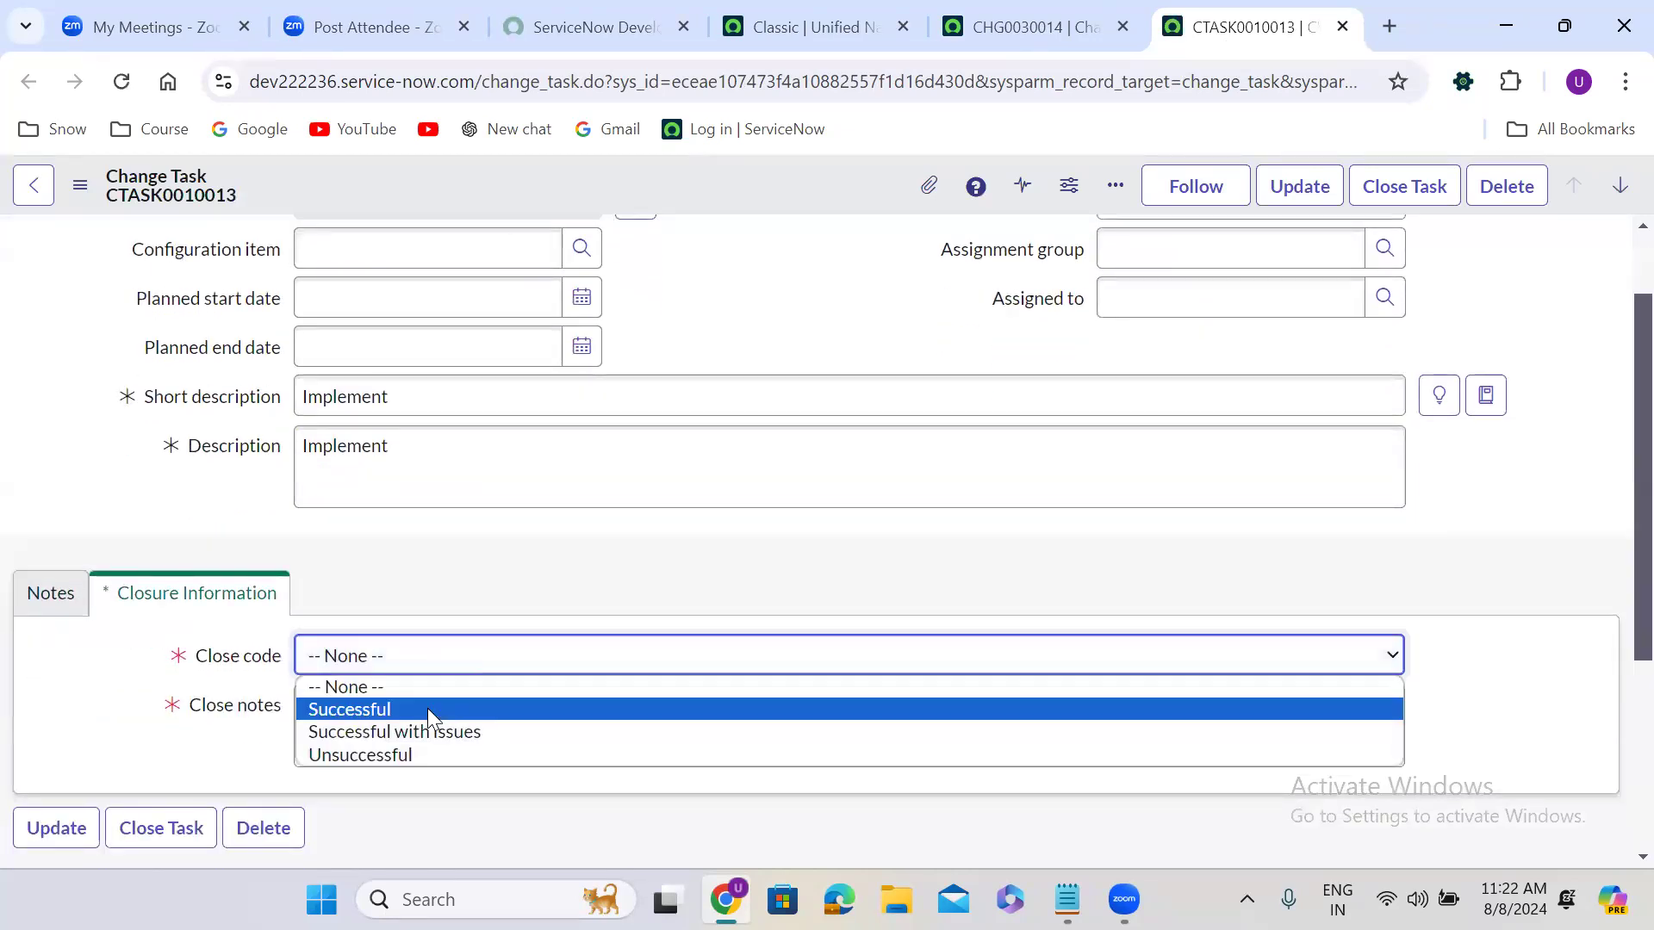
click(427, 708)
click(430, 708)
text(test)
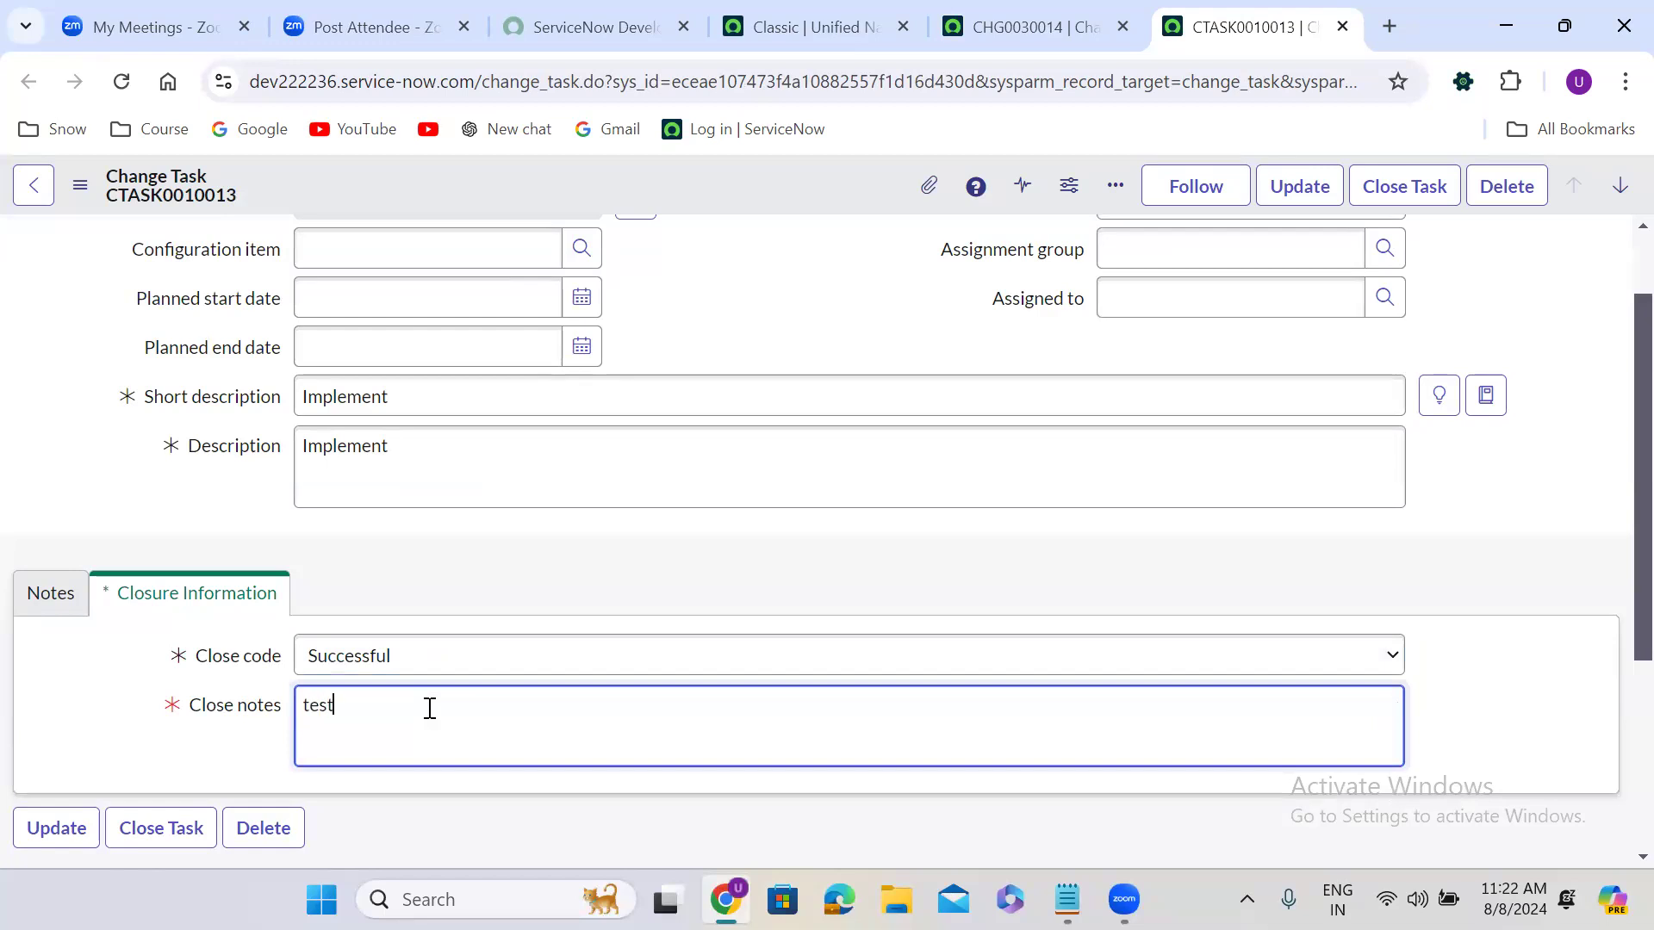
right_click(784, 183)
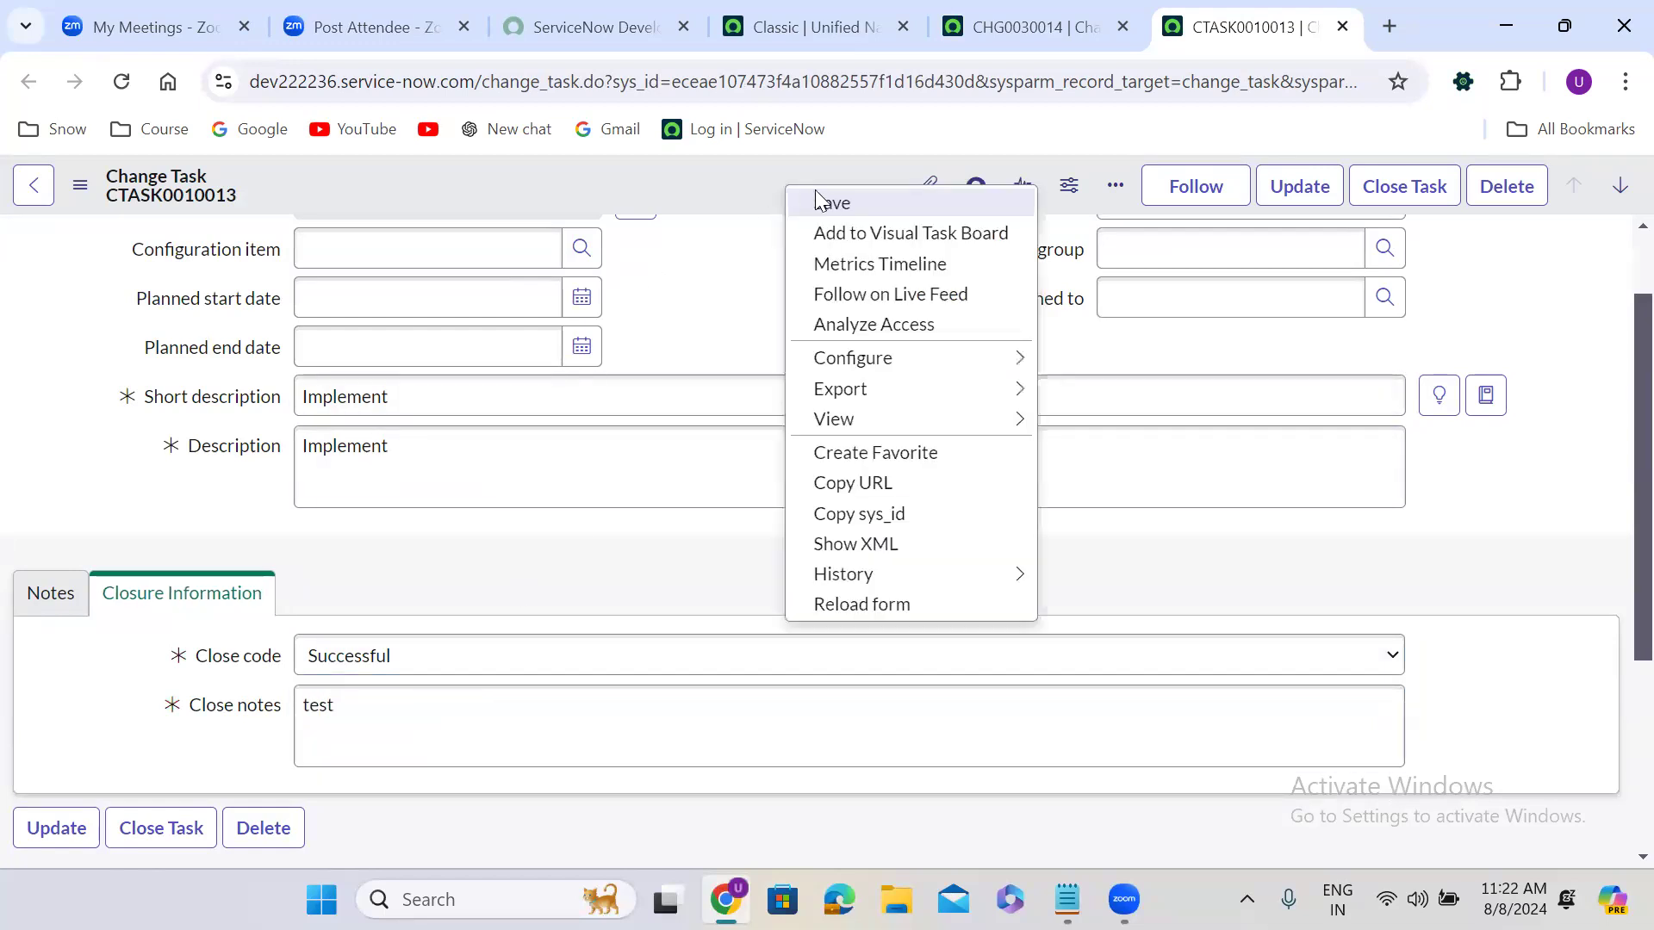
click(825, 197)
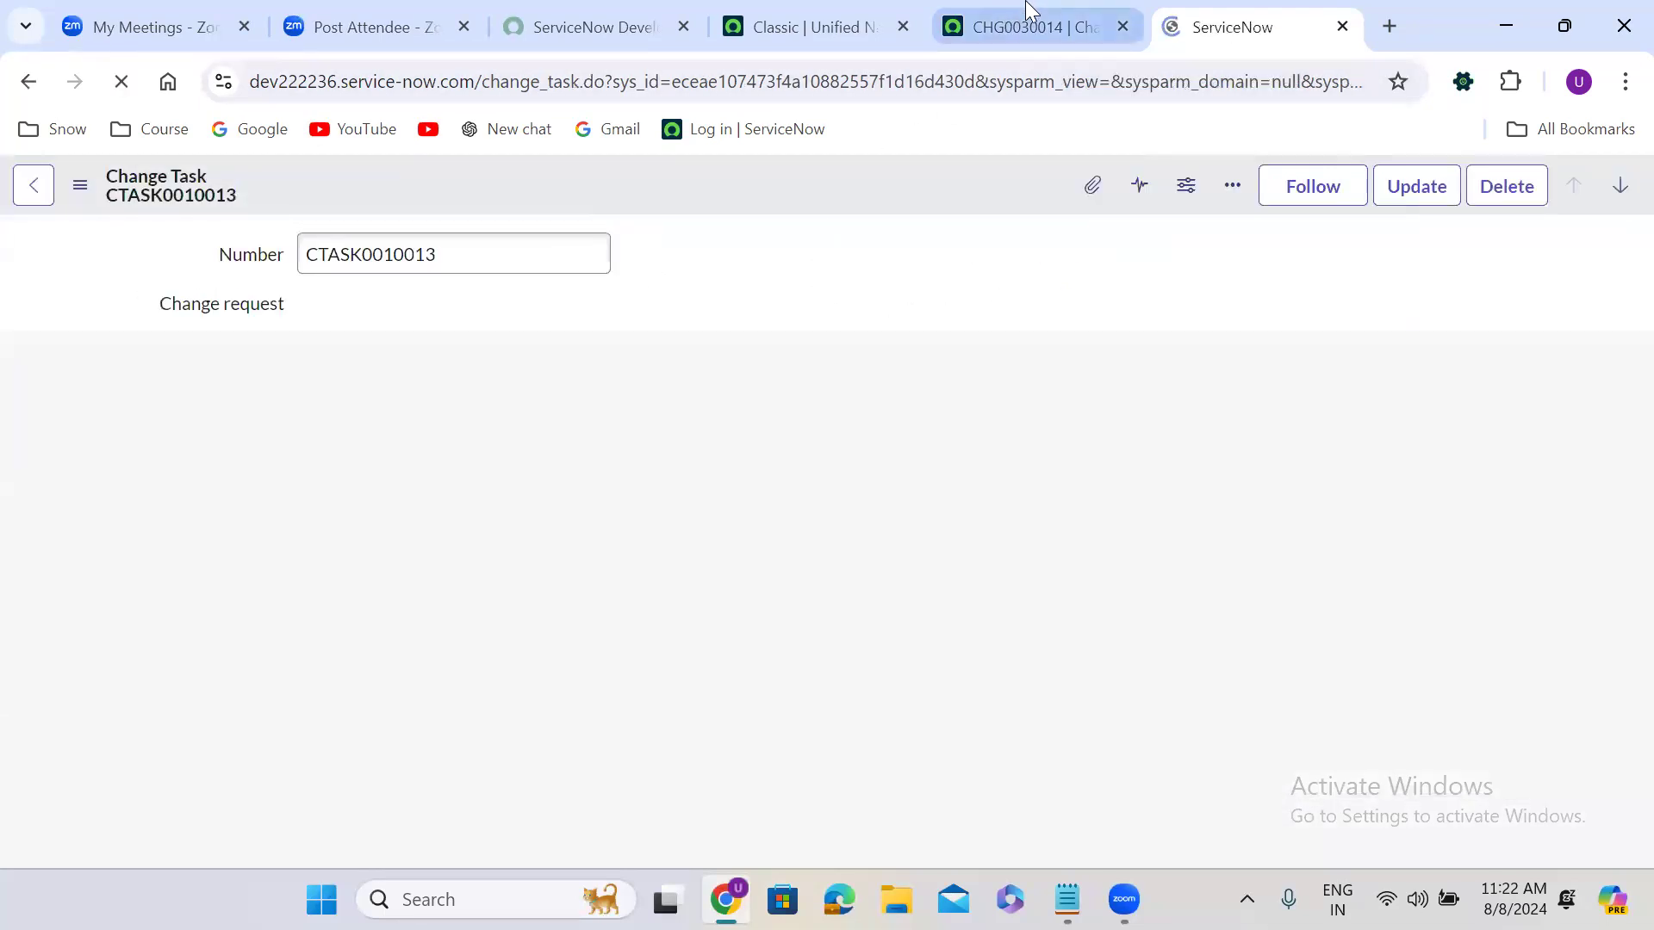
- Return to the change request and open its Post implementation testing task in a new browser tab
click(1027, 11)
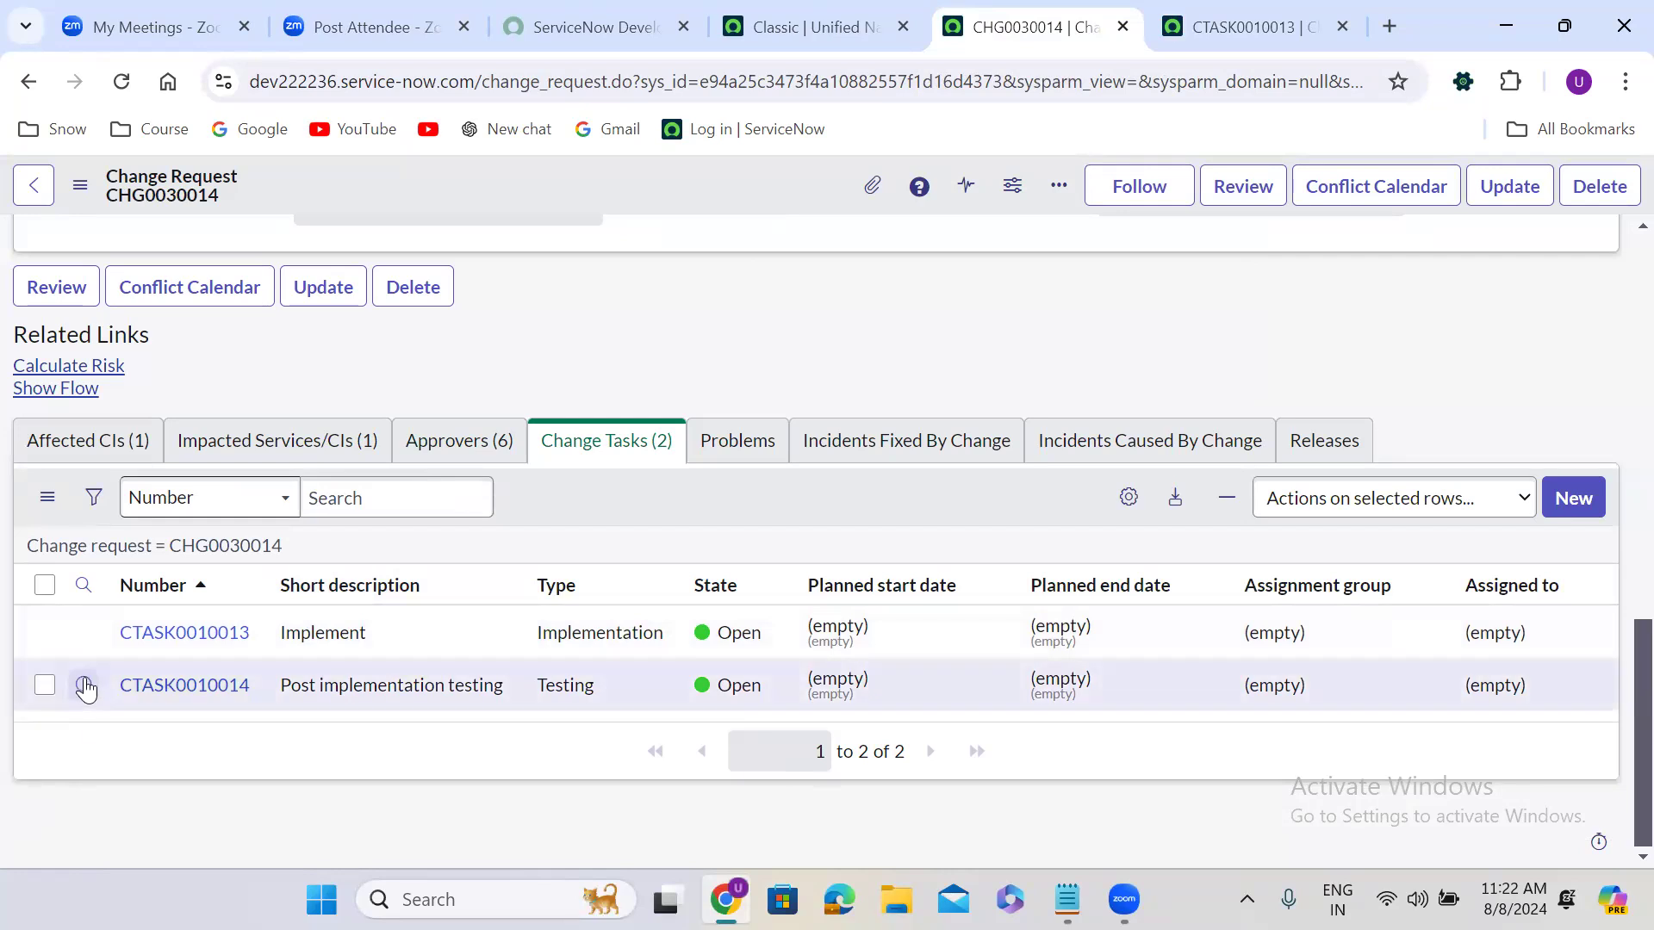
right_click(84, 681)
click(251, 368)
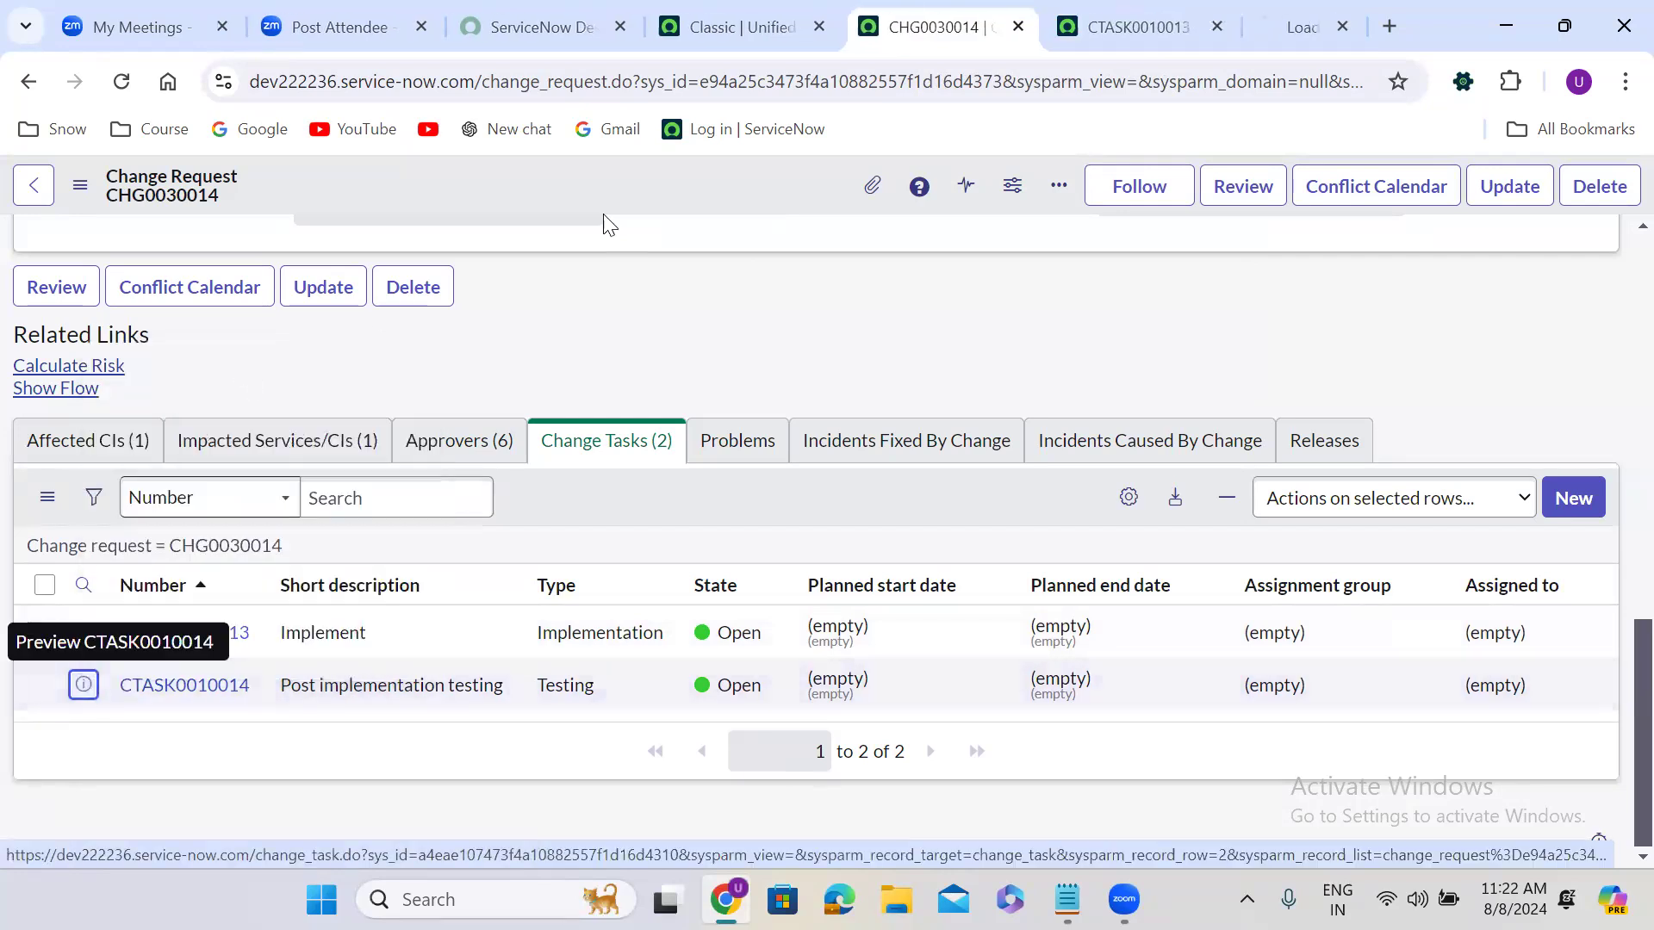
click(1307, 13)
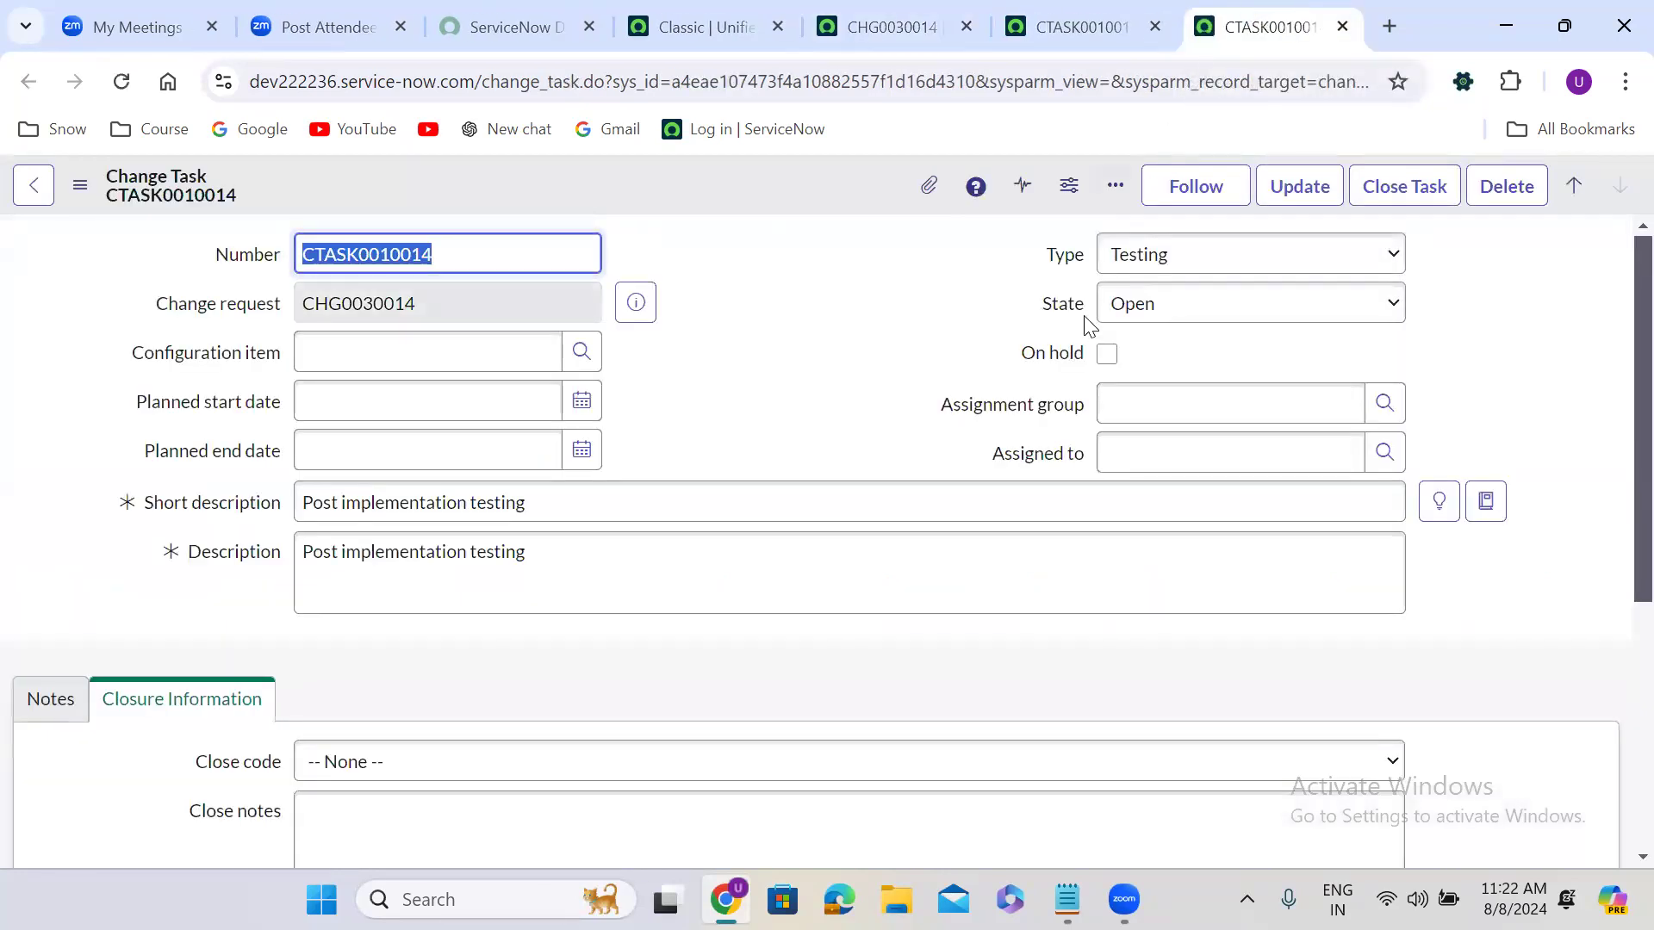
- Set the testing task to Closed with close code Successful and close notes "test", save it and return to the change request
click(1144, 316)
click(1185, 399)
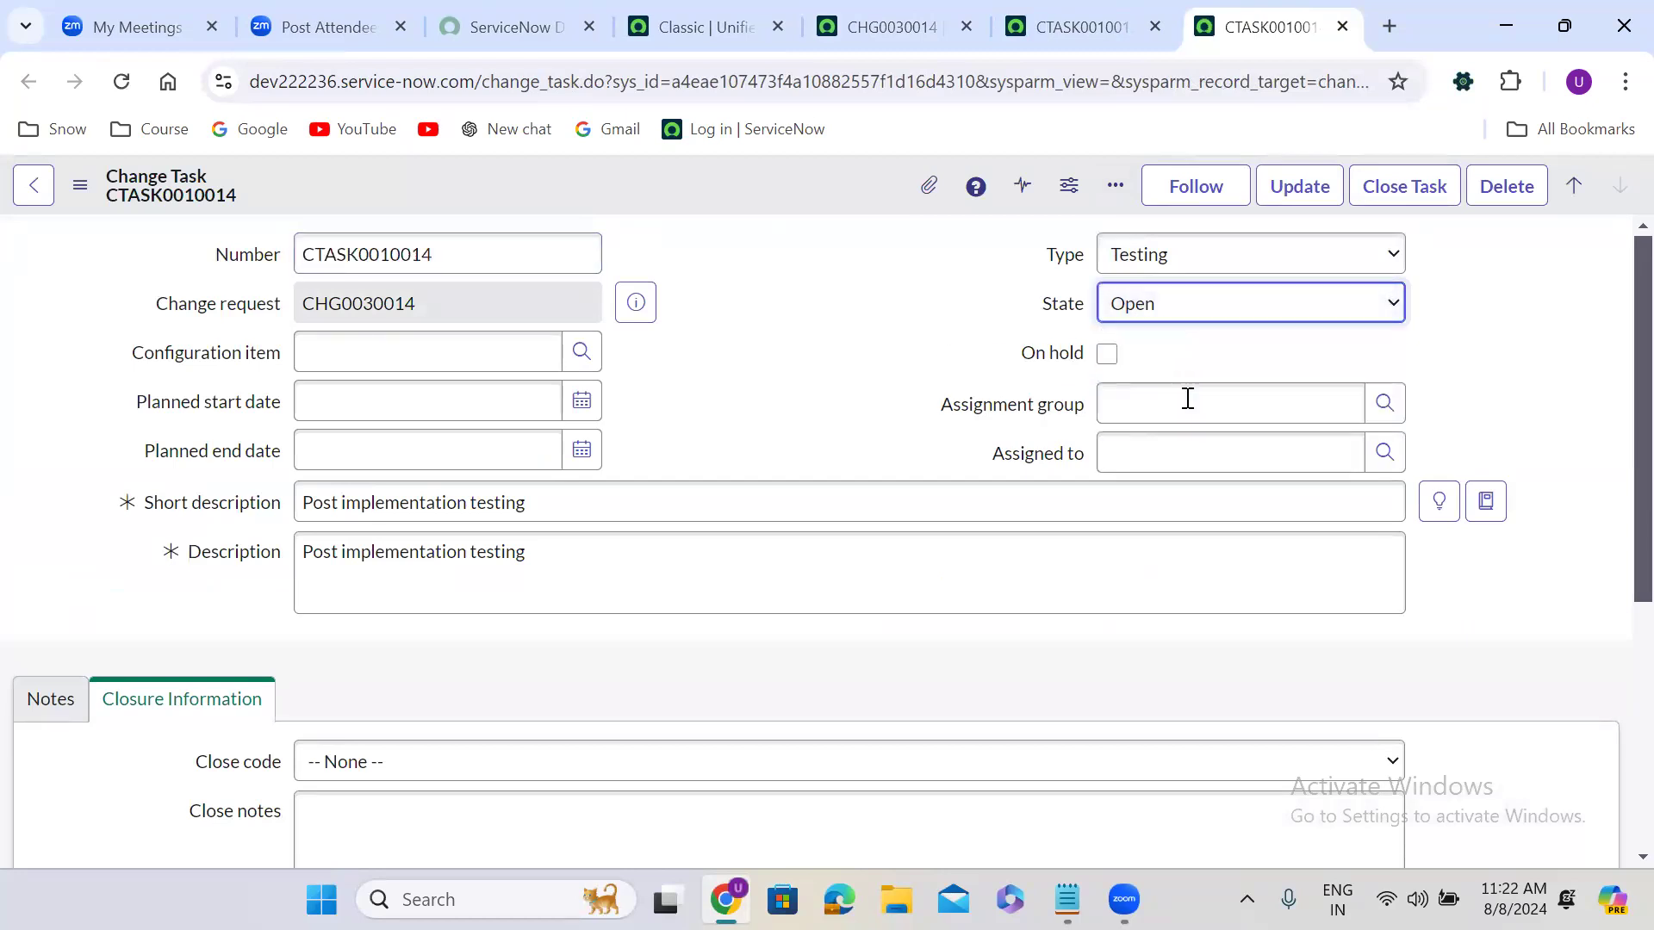
scroll(660, 635, down, 4)
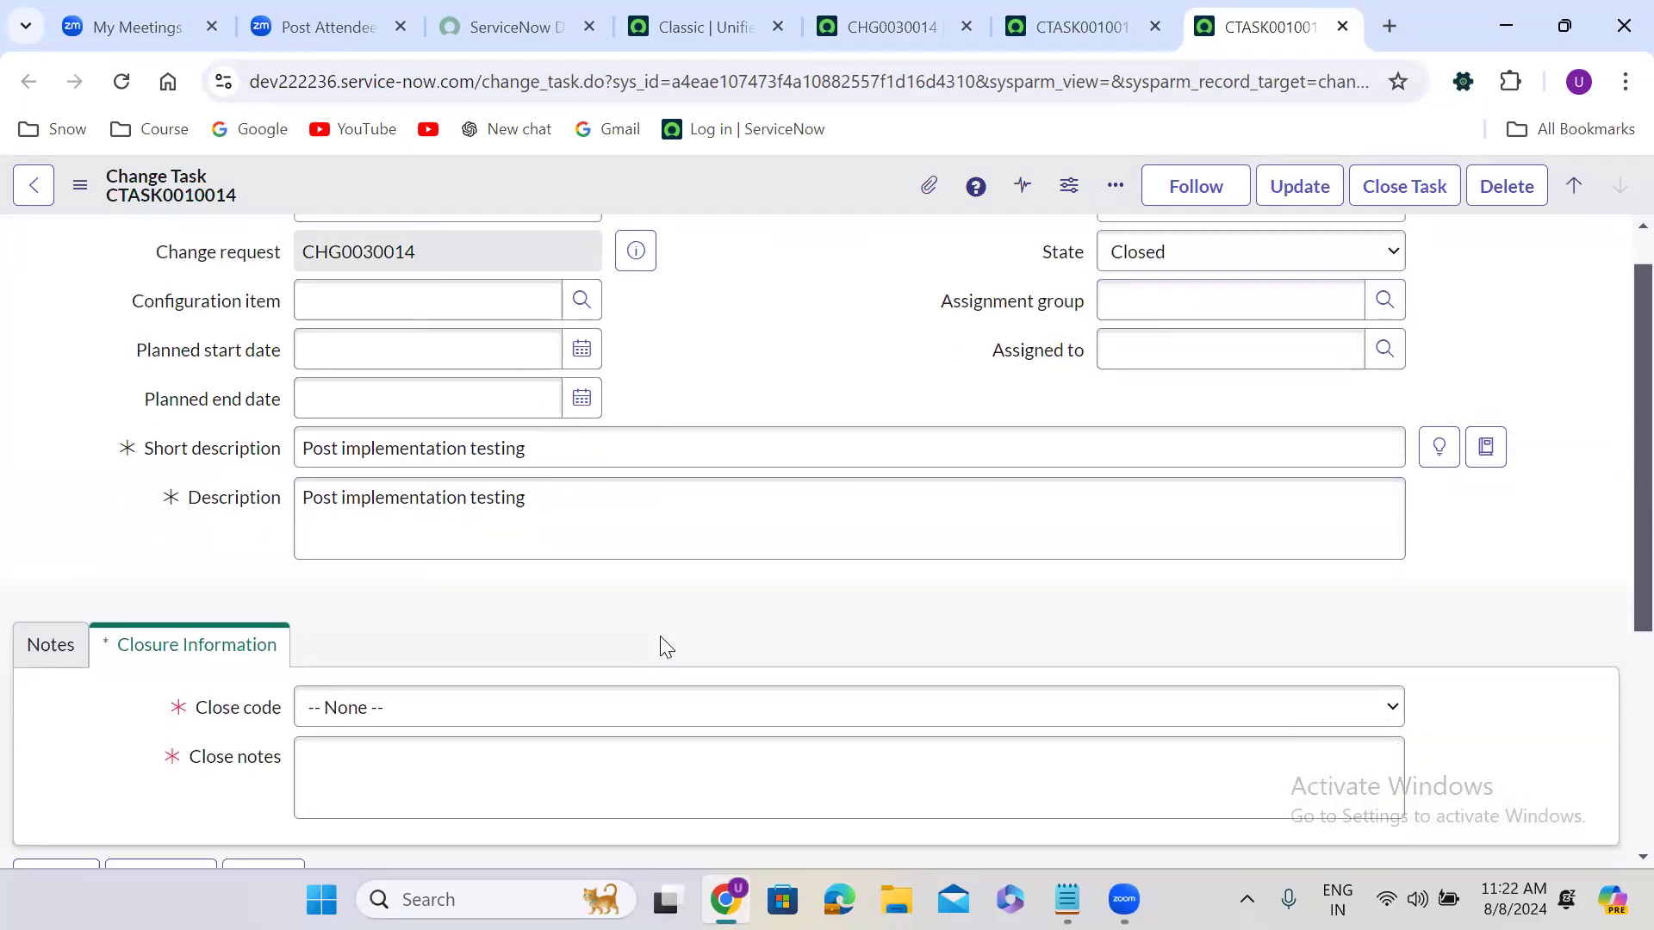
click(438, 449)
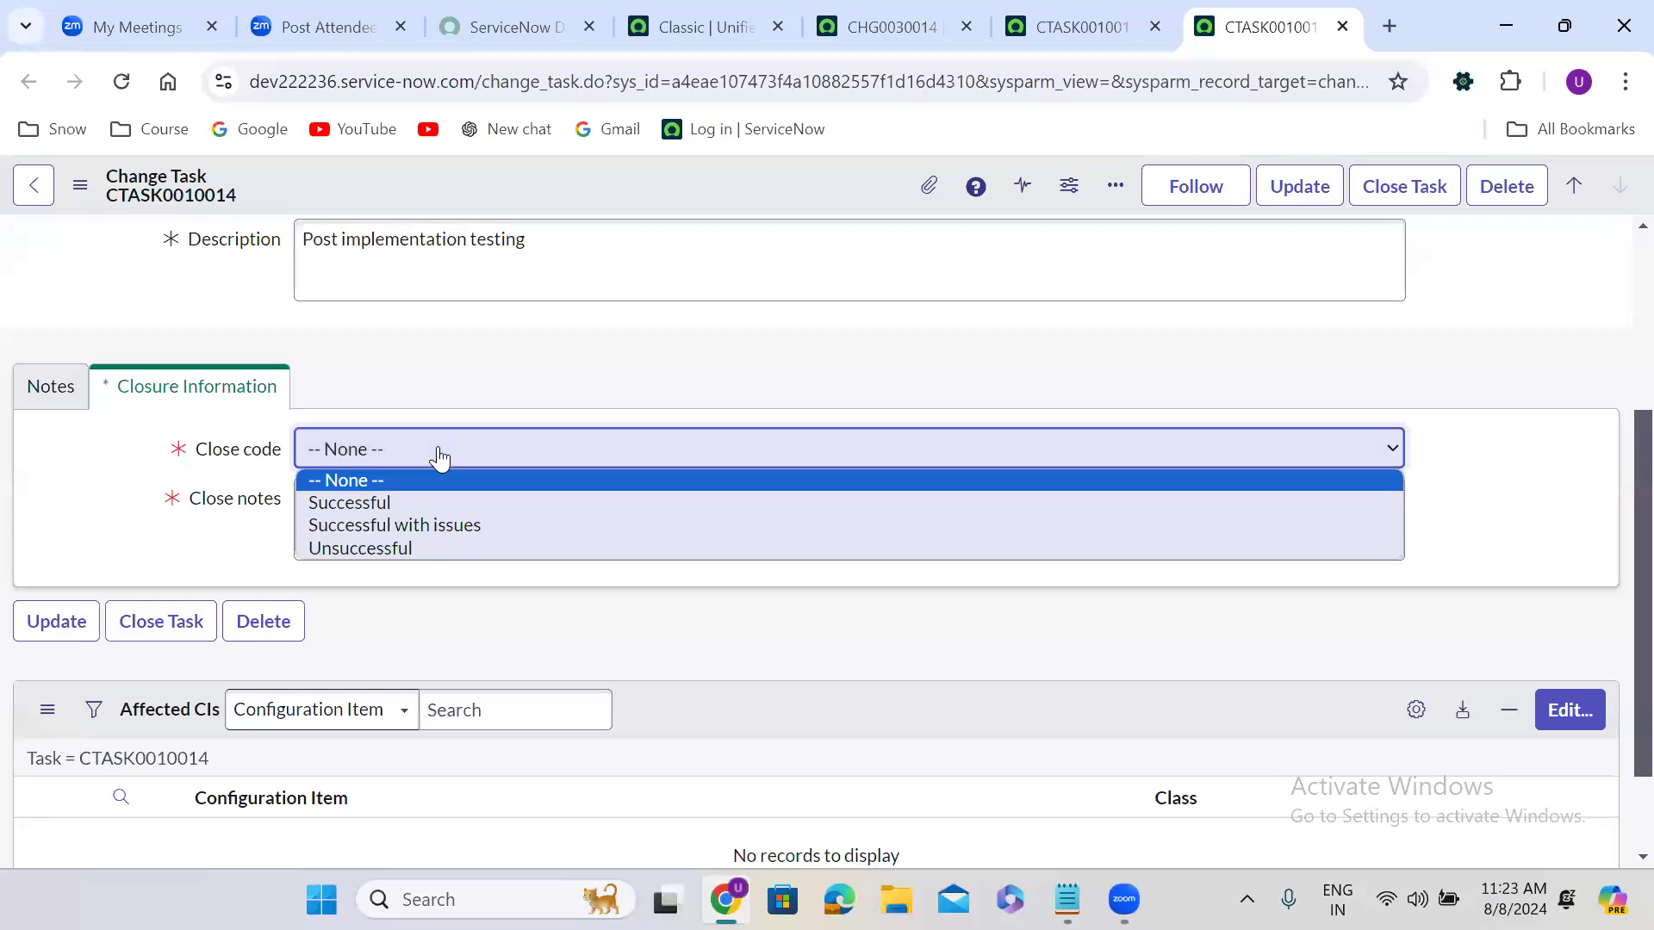
click(438, 502)
click(403, 503)
text(t)
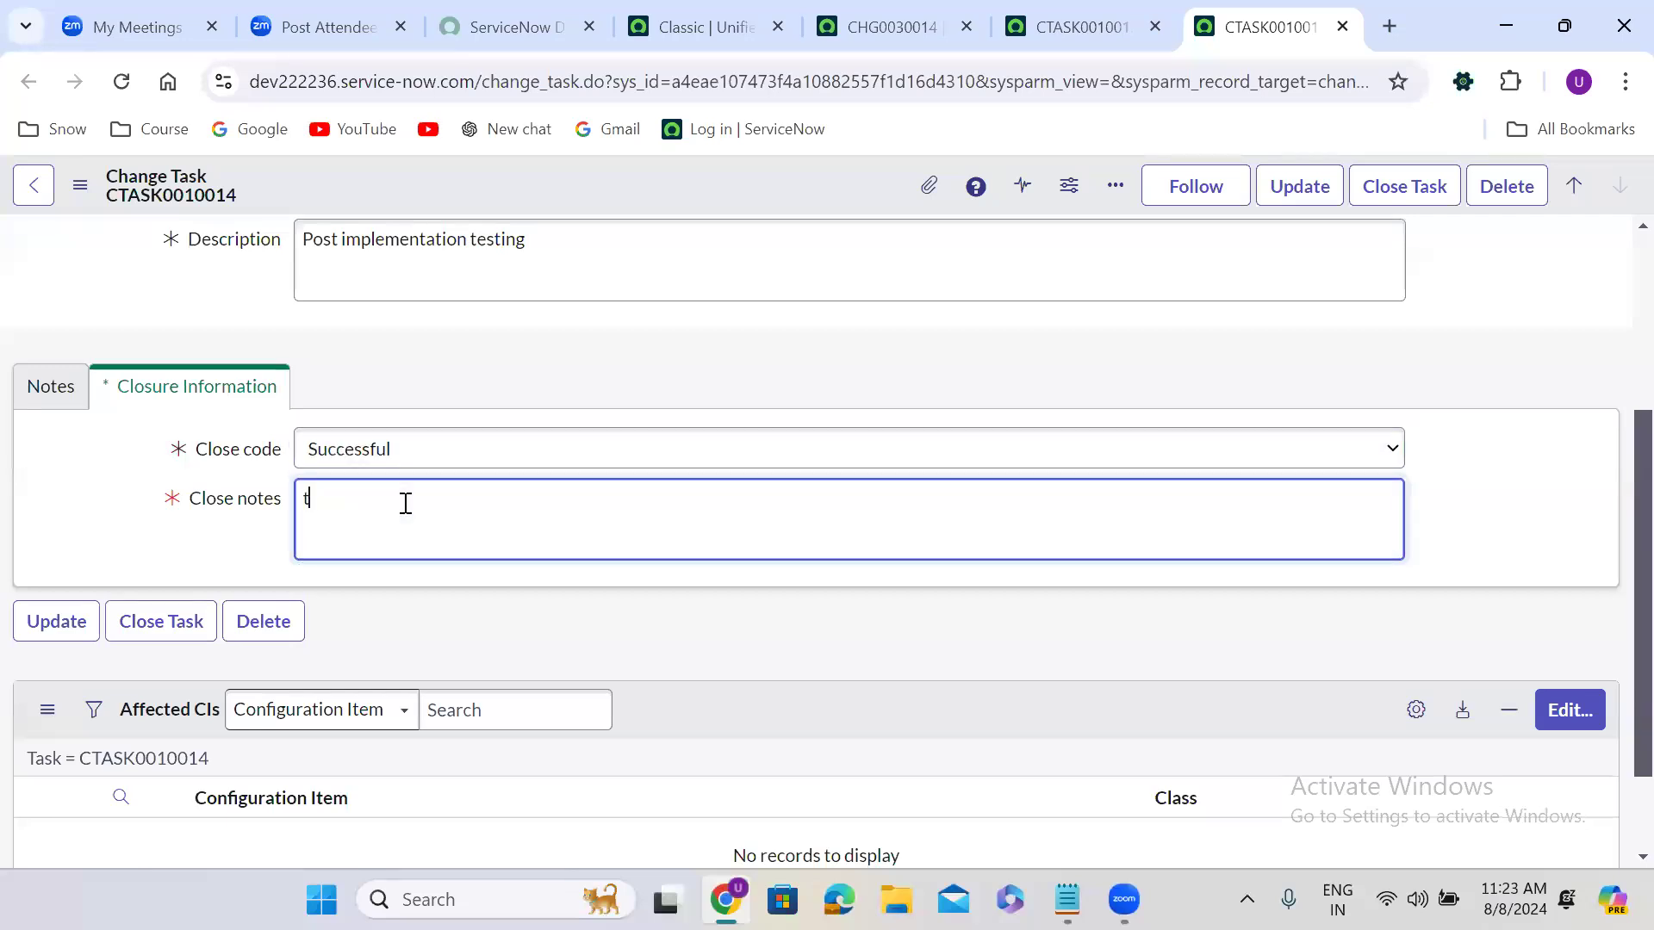
text(est)
right_click(760, 178)
click(821, 195)
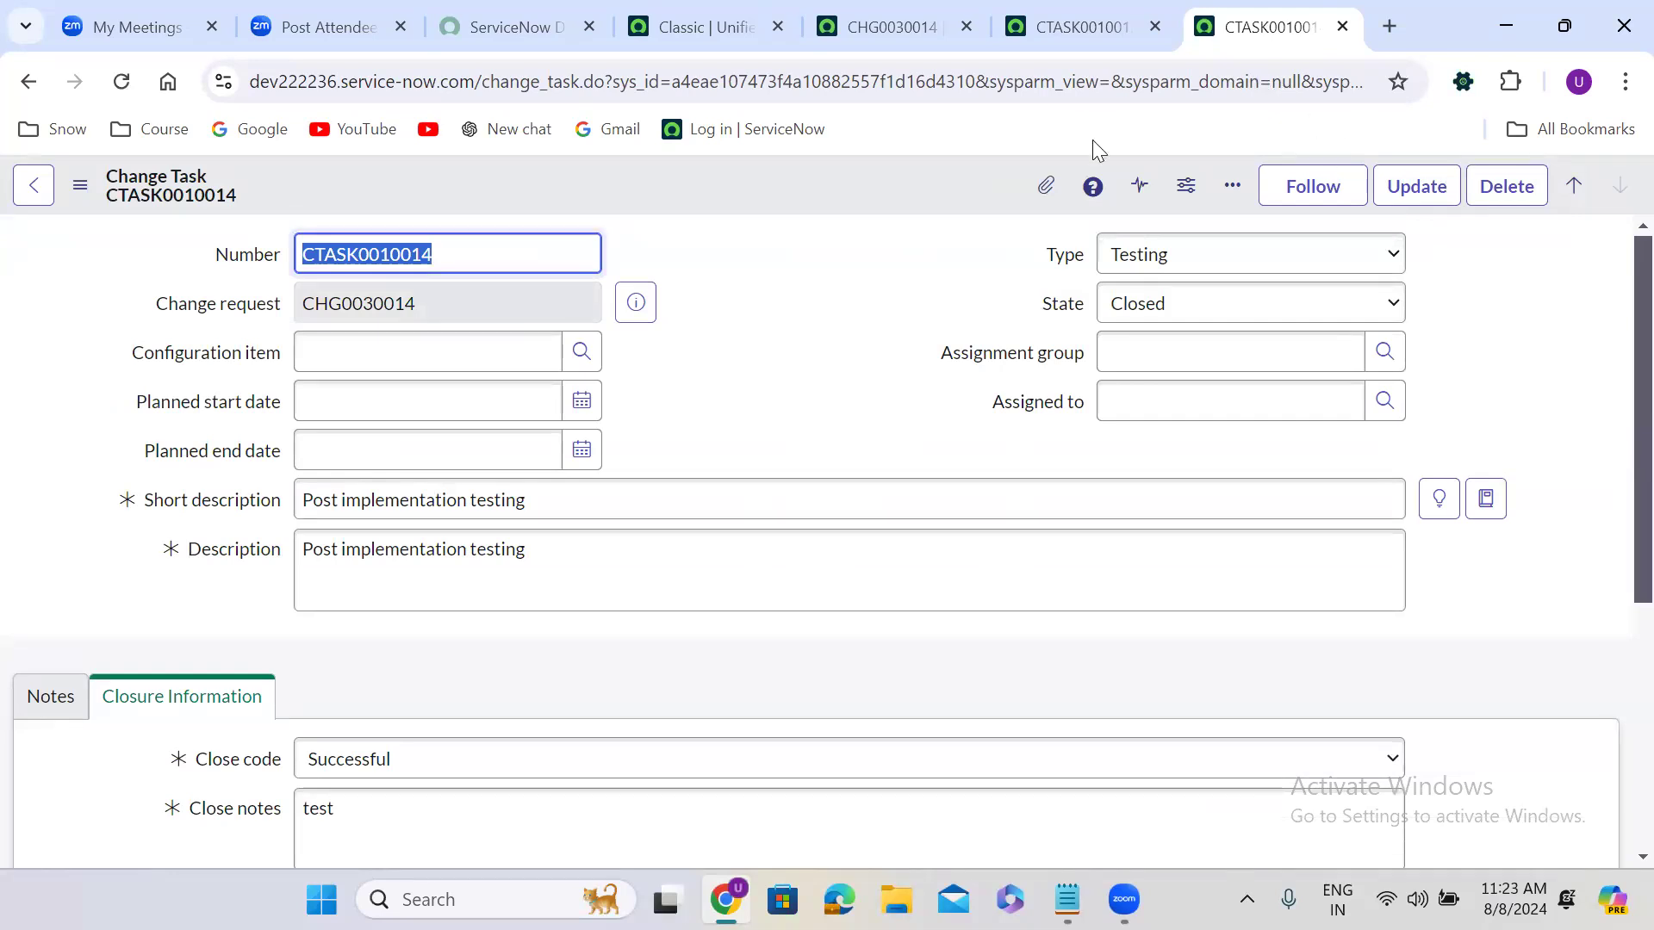
click(891, 24)
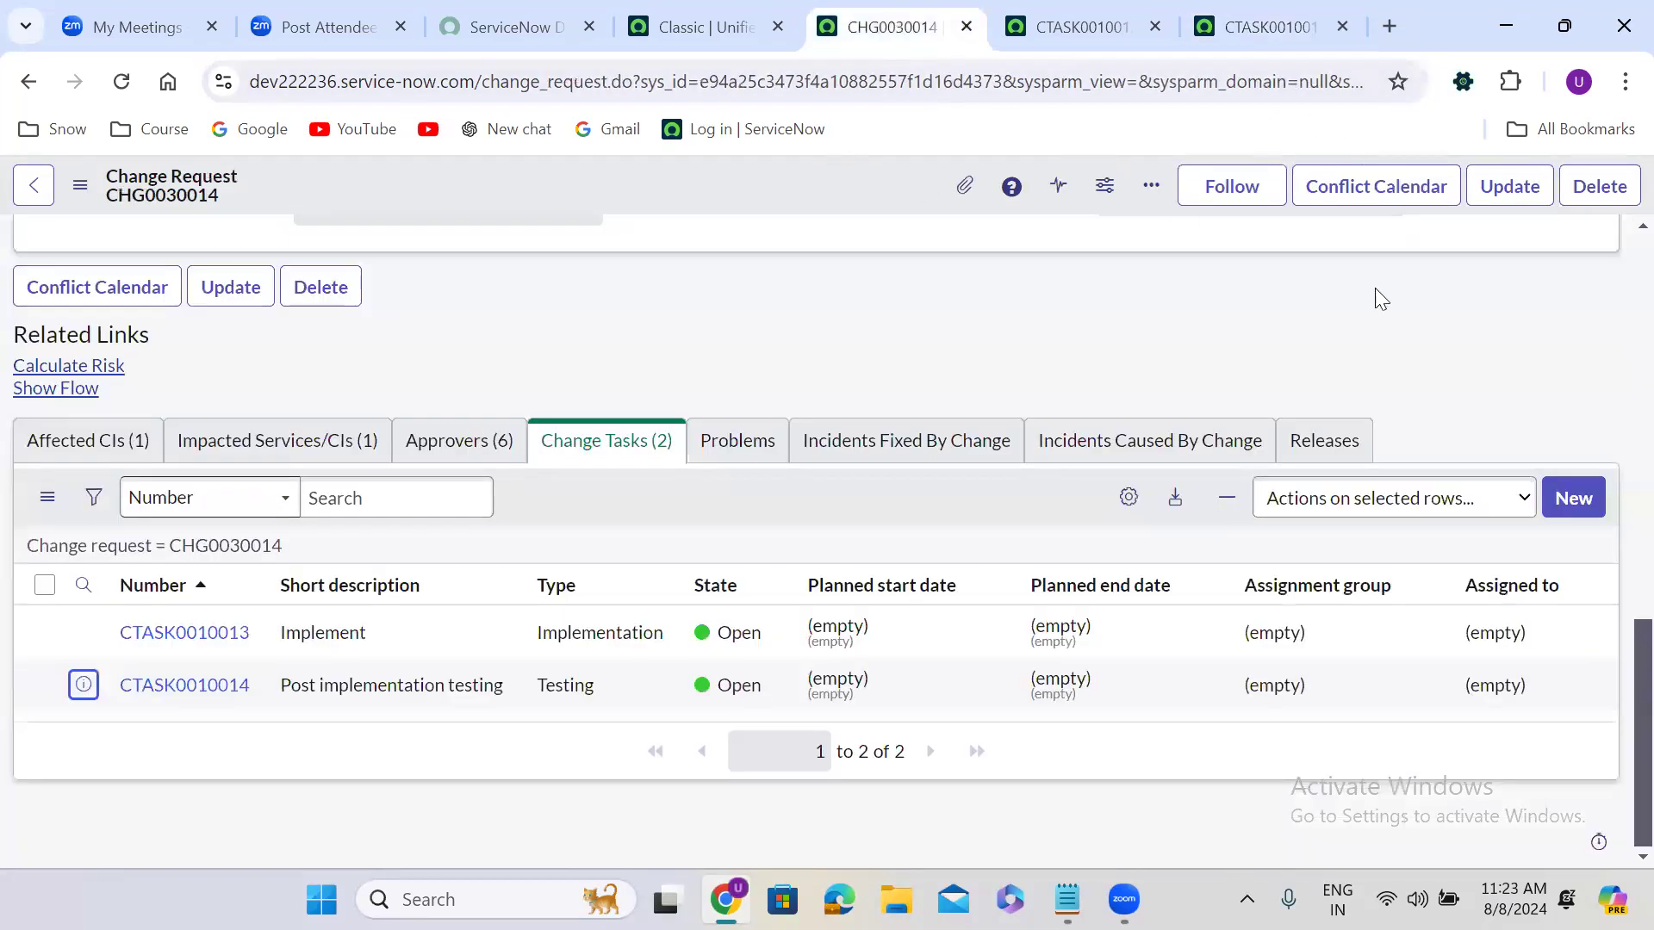
- Reload the change request and show its closure information
scroll(1616, 254, up, 15)
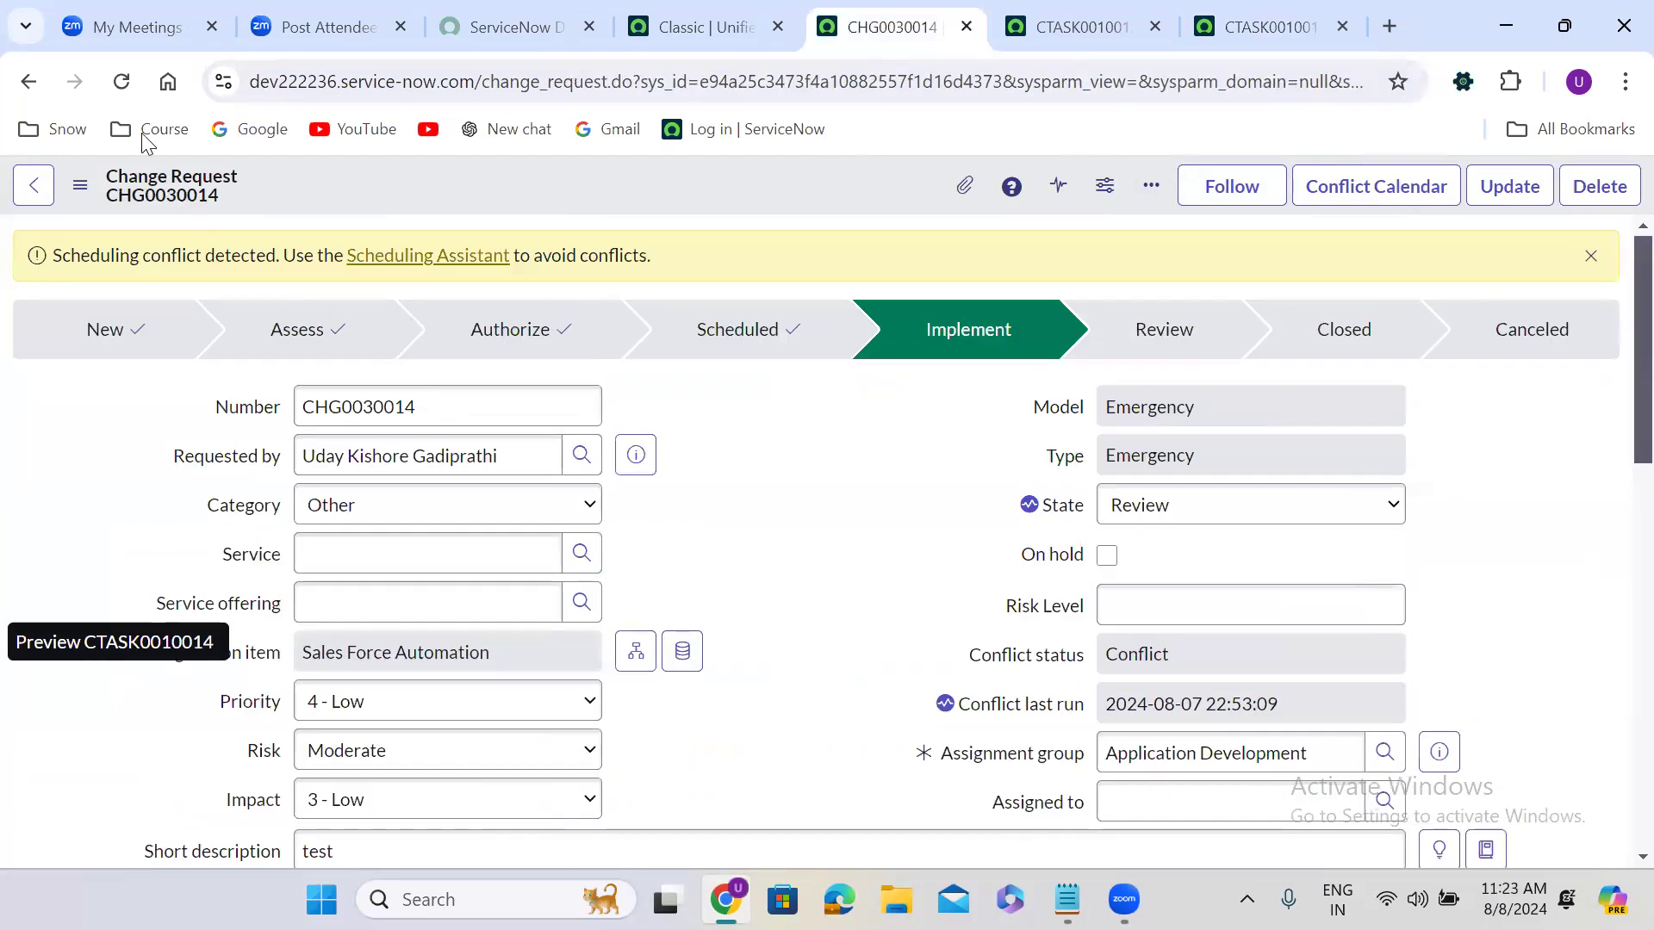
click(122, 83)
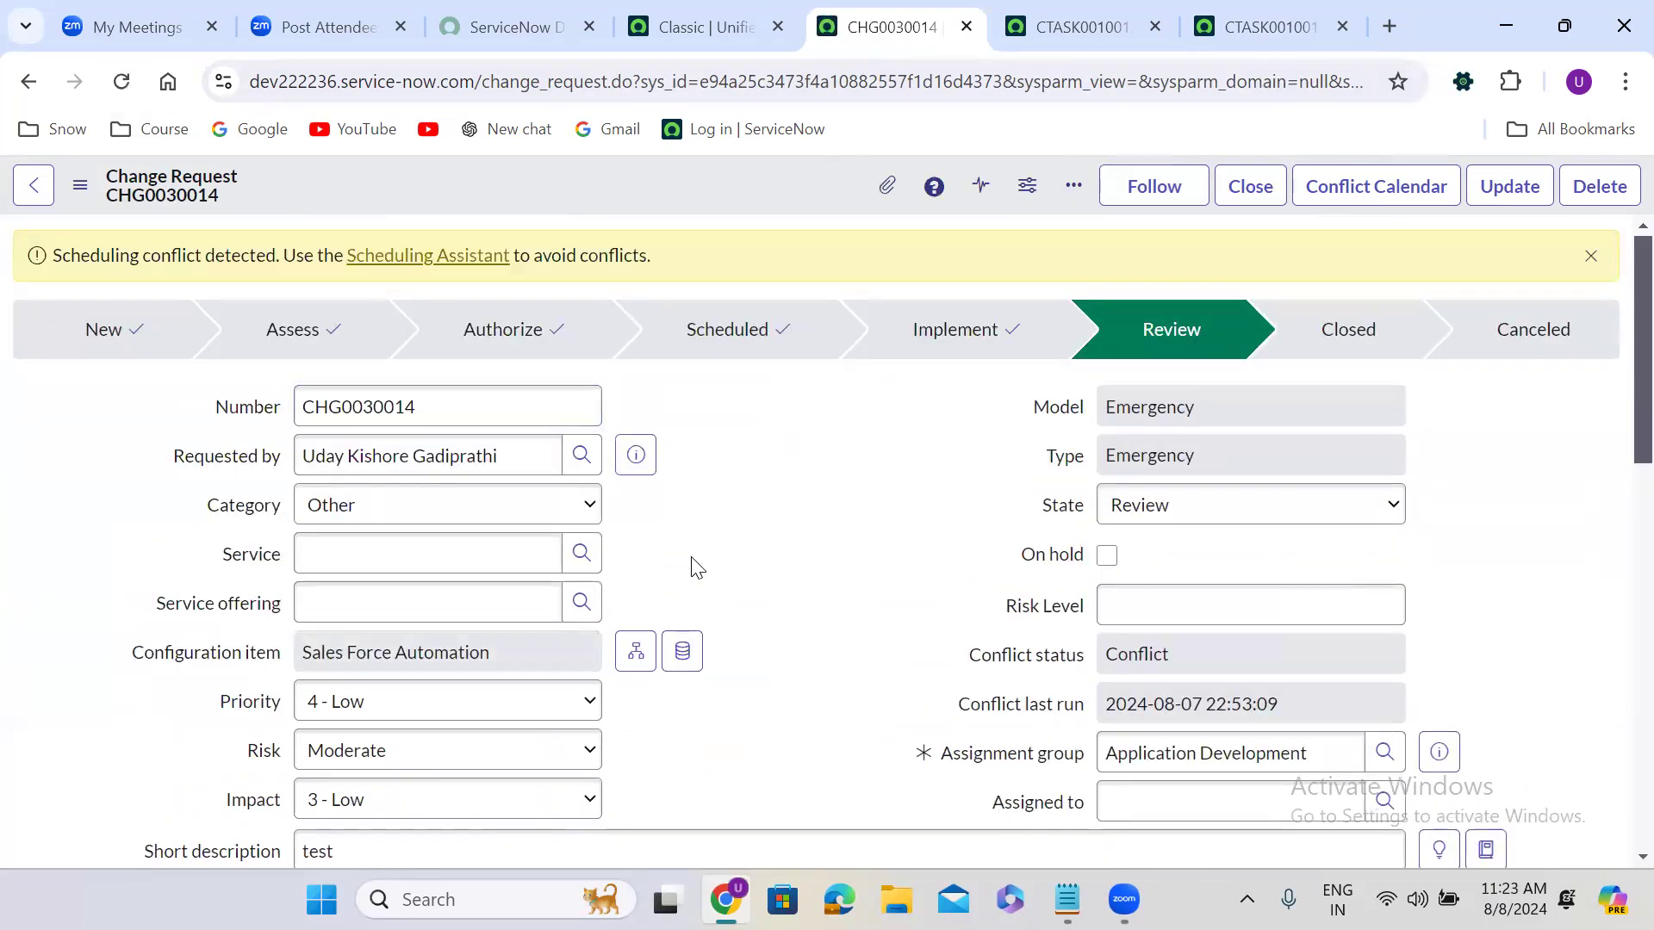
scroll(690, 561, down, 6)
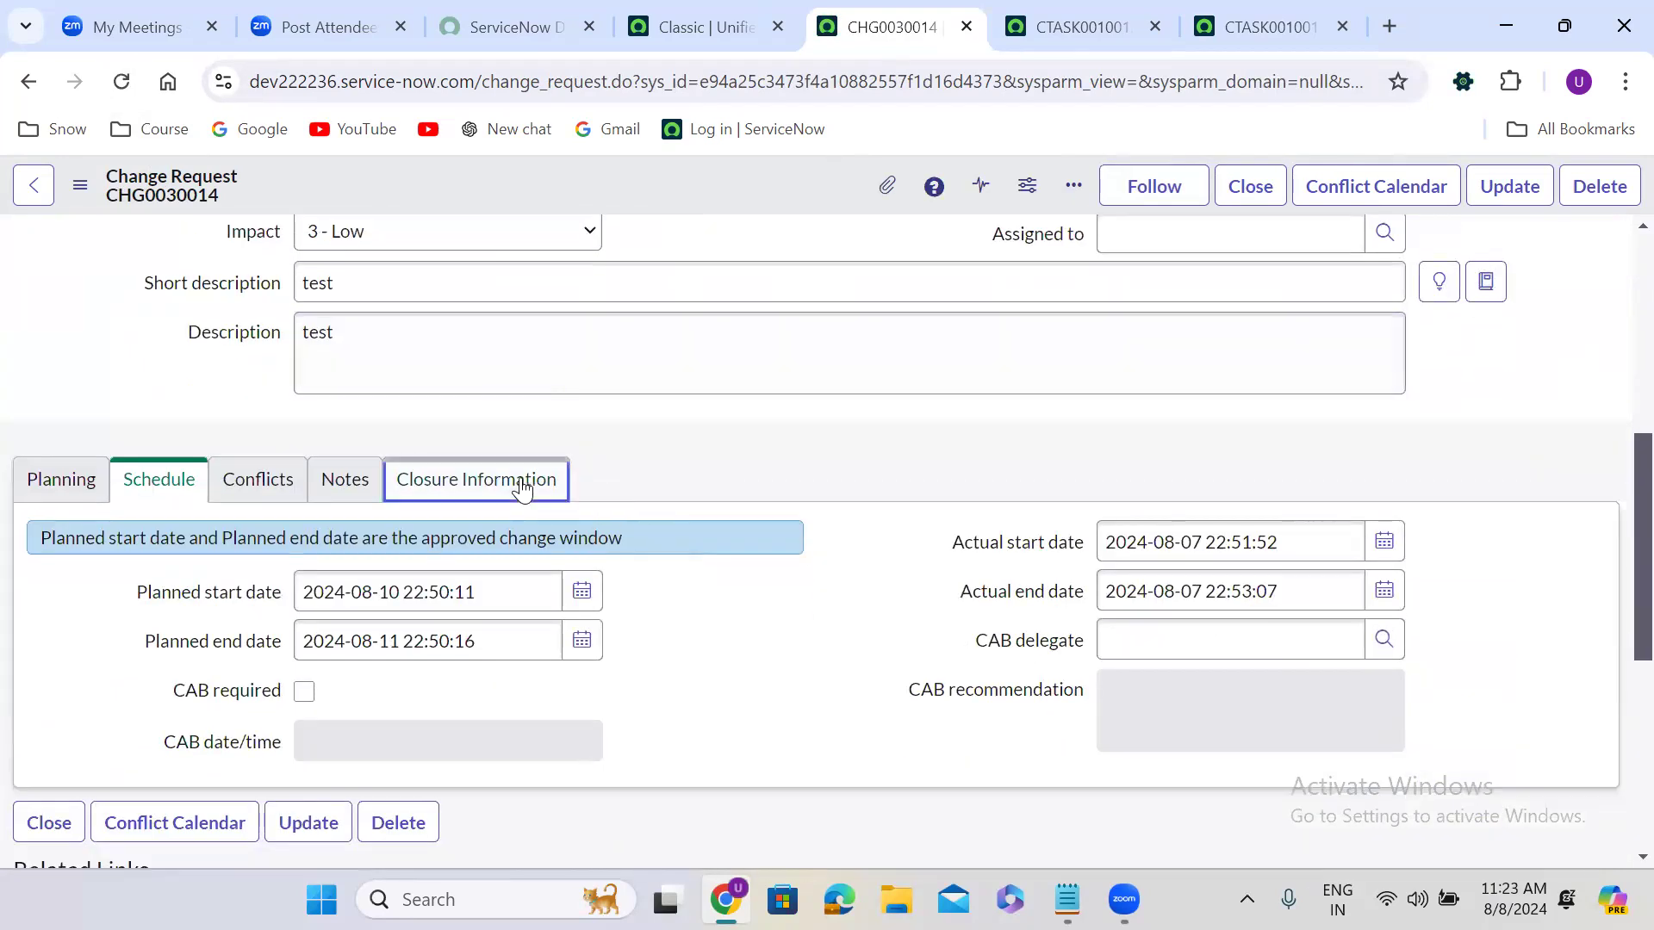
click(523, 487)
- Set the change request's close code to Successful and its close notes to "test", and close the change request
click(386, 544)
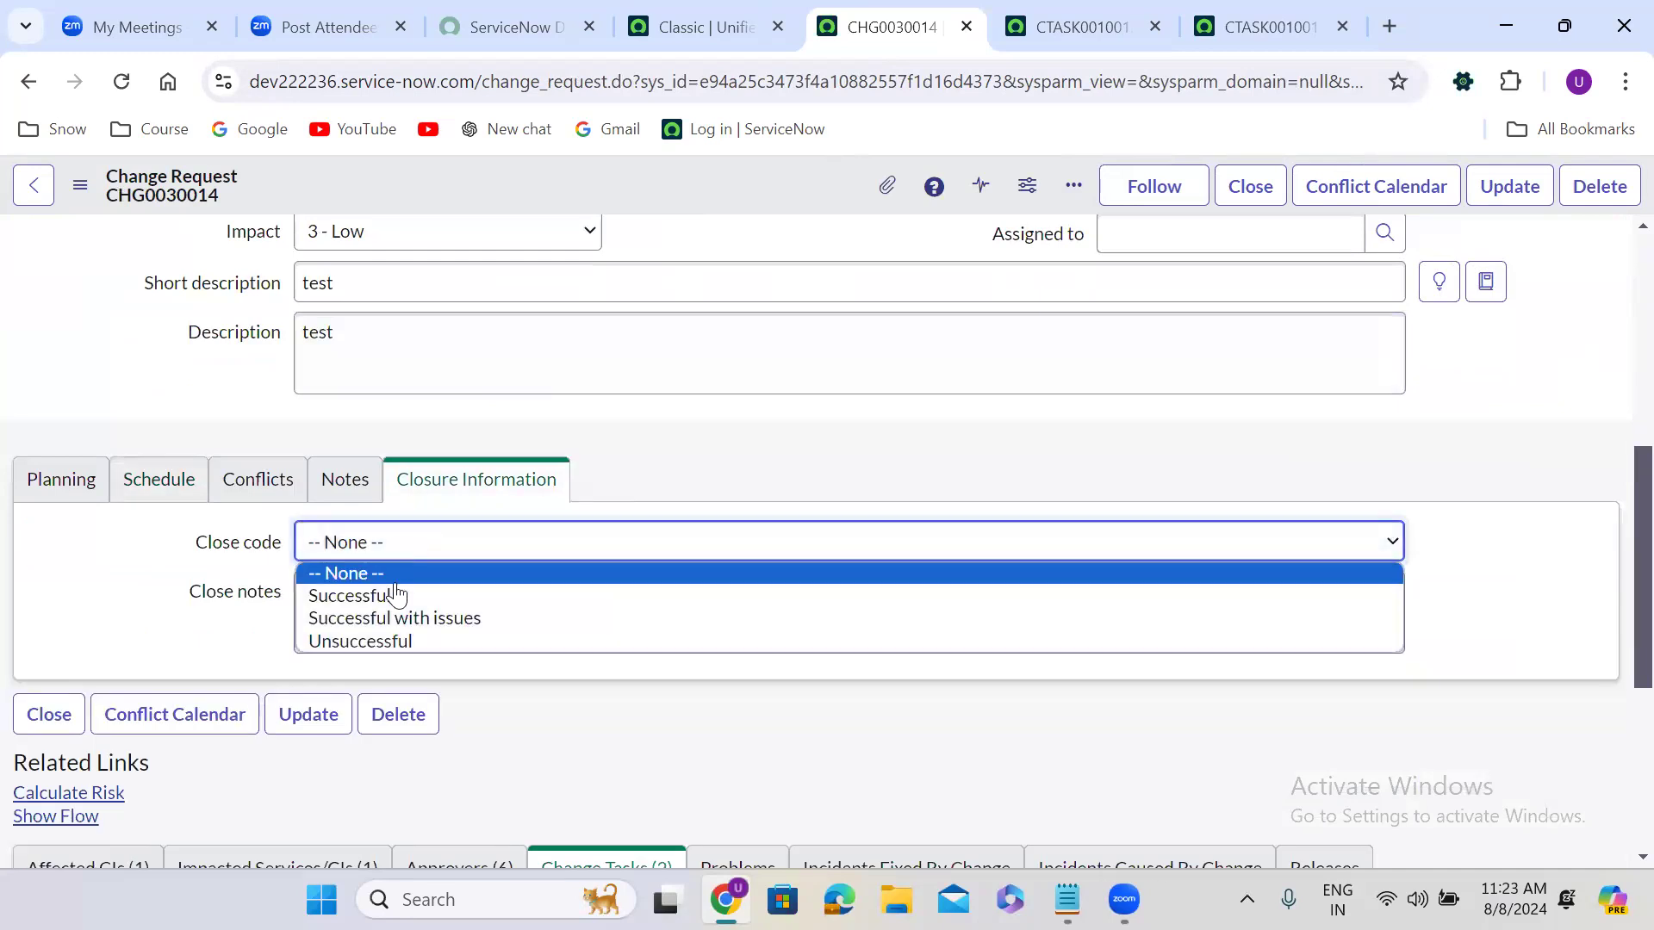
click(390, 572)
click(389, 551)
click(395, 584)
click(390, 555)
click(392, 593)
click(396, 614)
text(test)
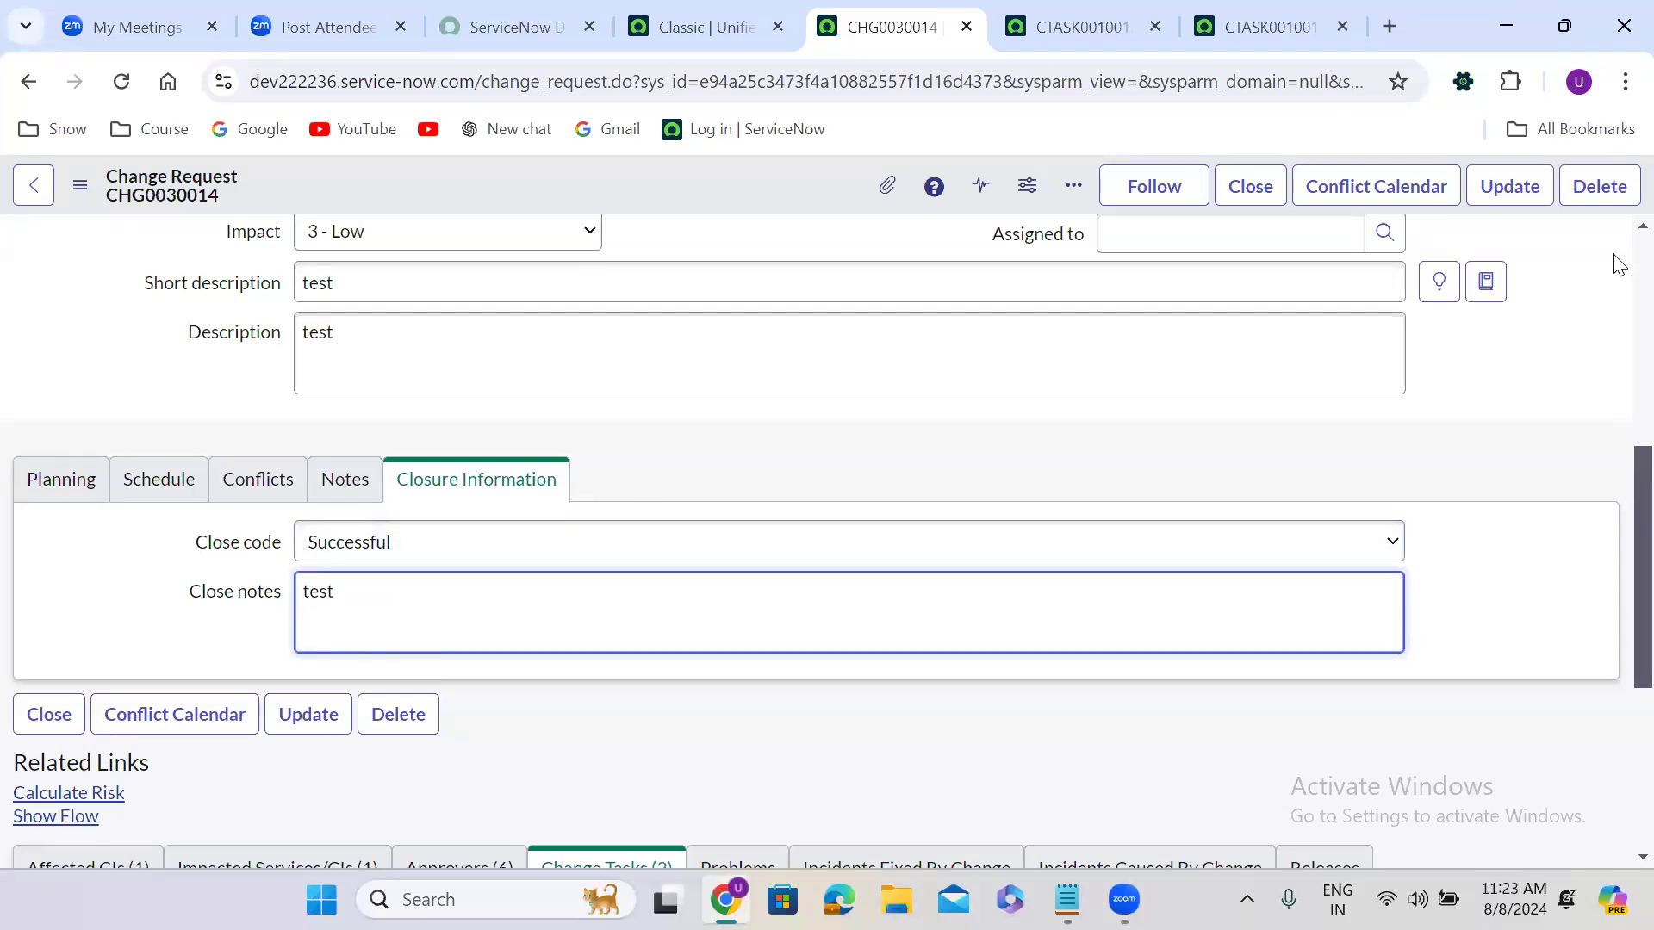
scroll(1614, 259, up, 7)
click(1251, 200)
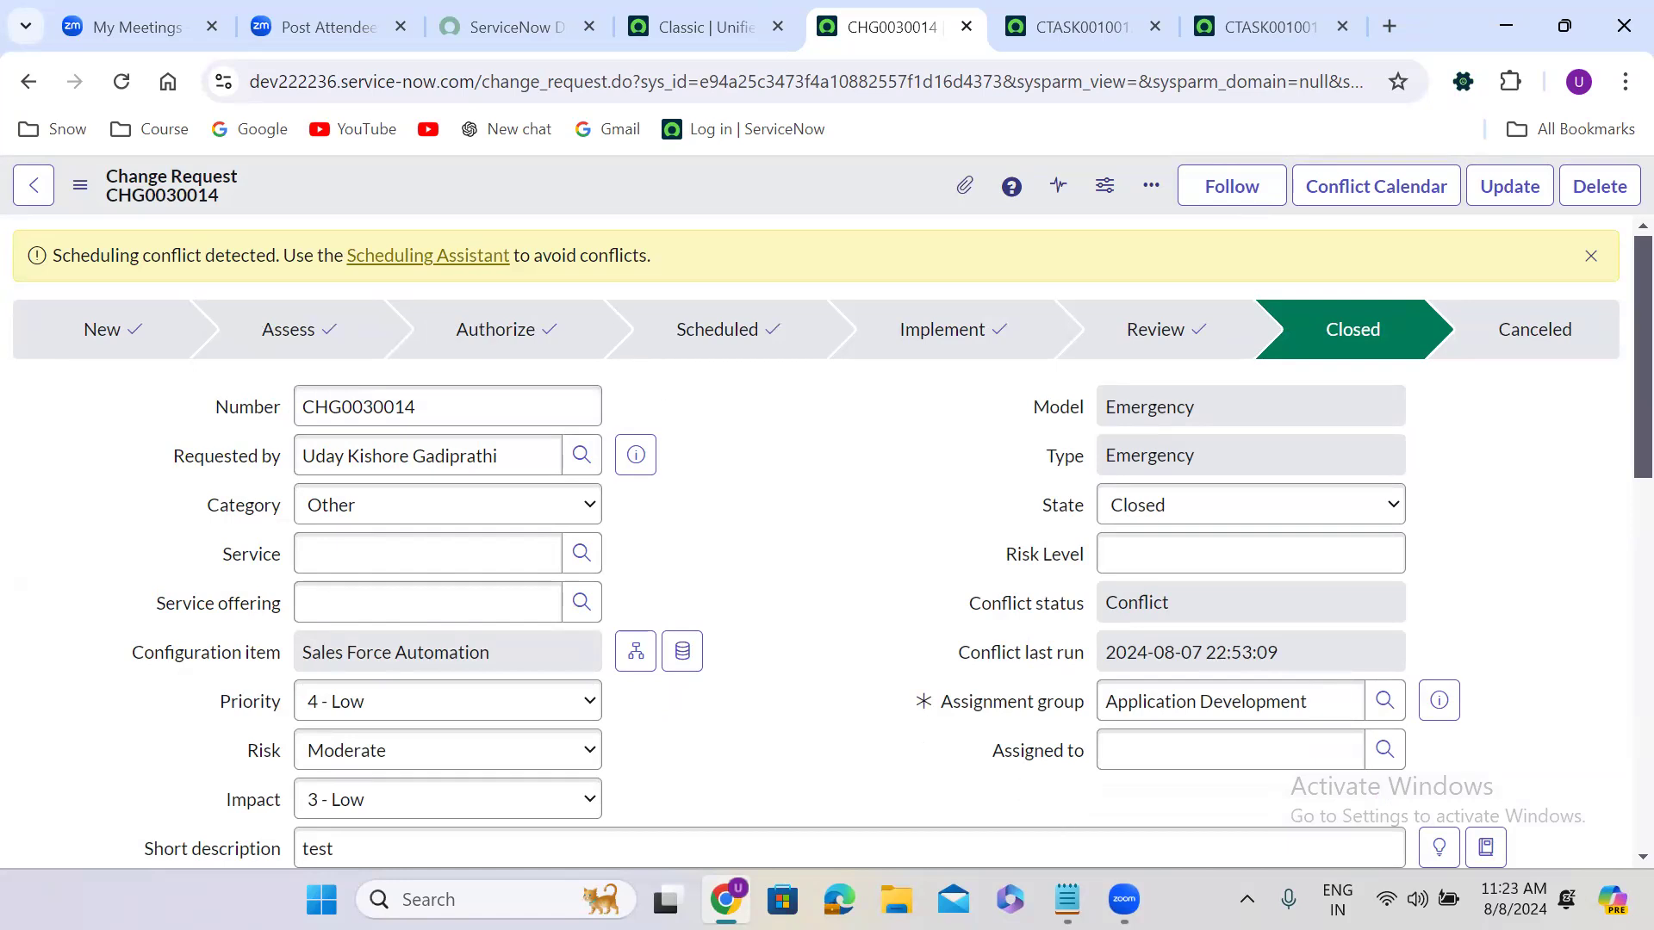
- Switch to the Change Management notes in Notepad, complete the heading "Standard:" and add the line "200 --- 6 months" beneath it
click(1067, 899)
click(127, 328)
text(:)
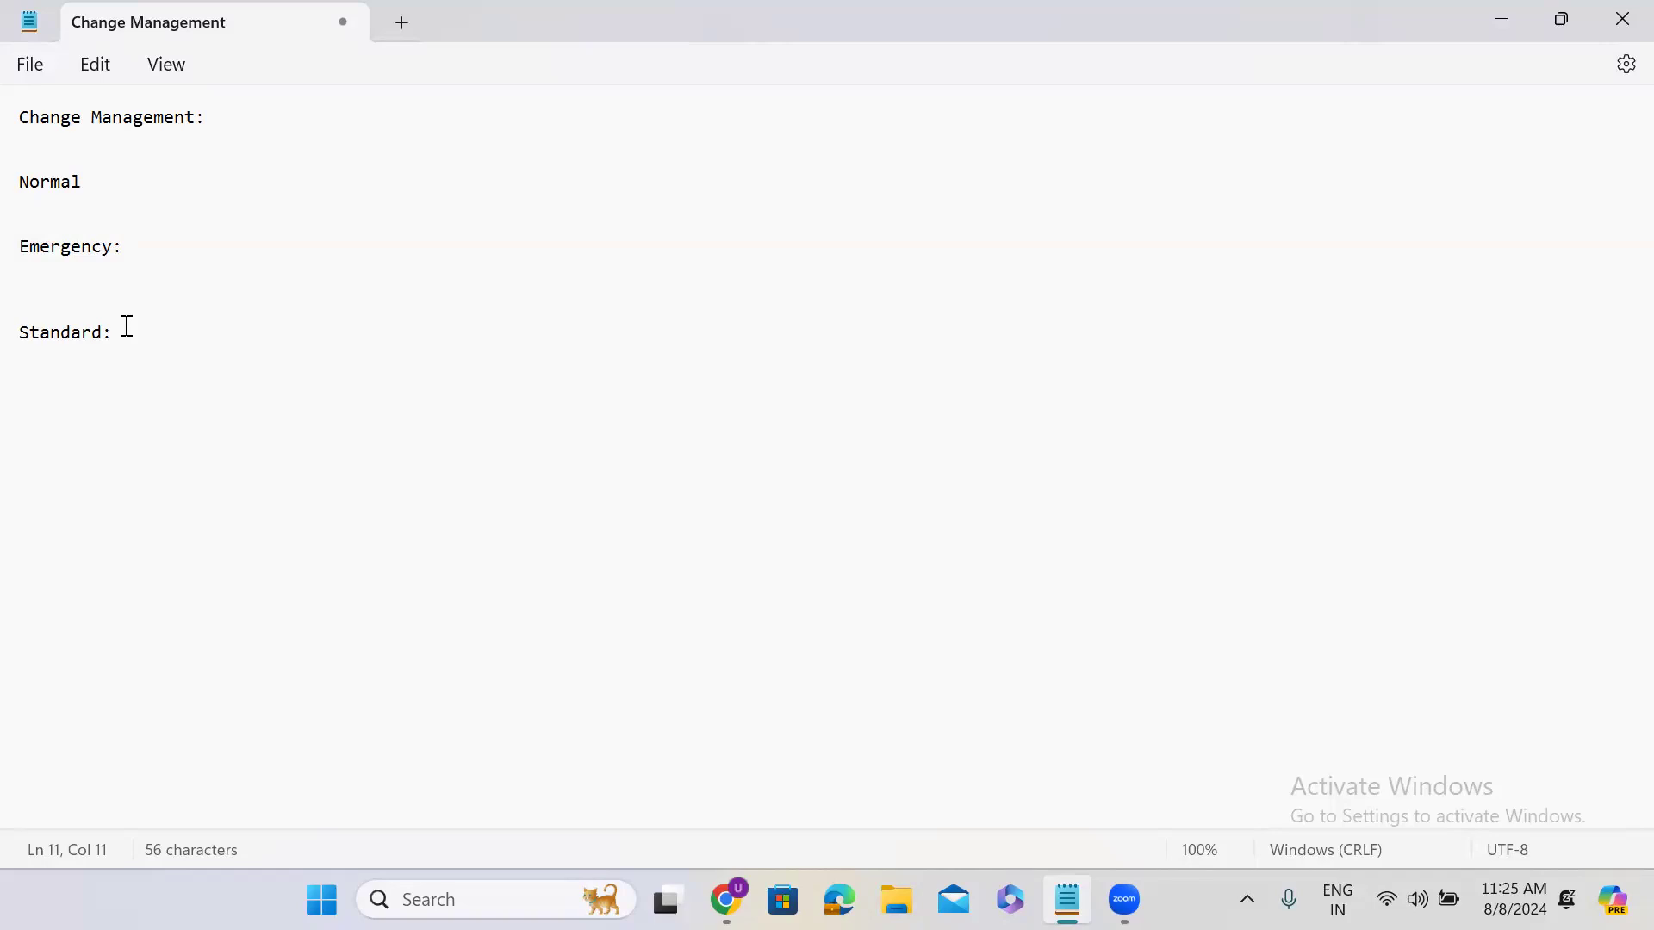
key(Return)
key(Return)
key(Return)
text(200)
key(Return)
click(76, 395)
text(--- 6 months)
key(Return)
key(Return)
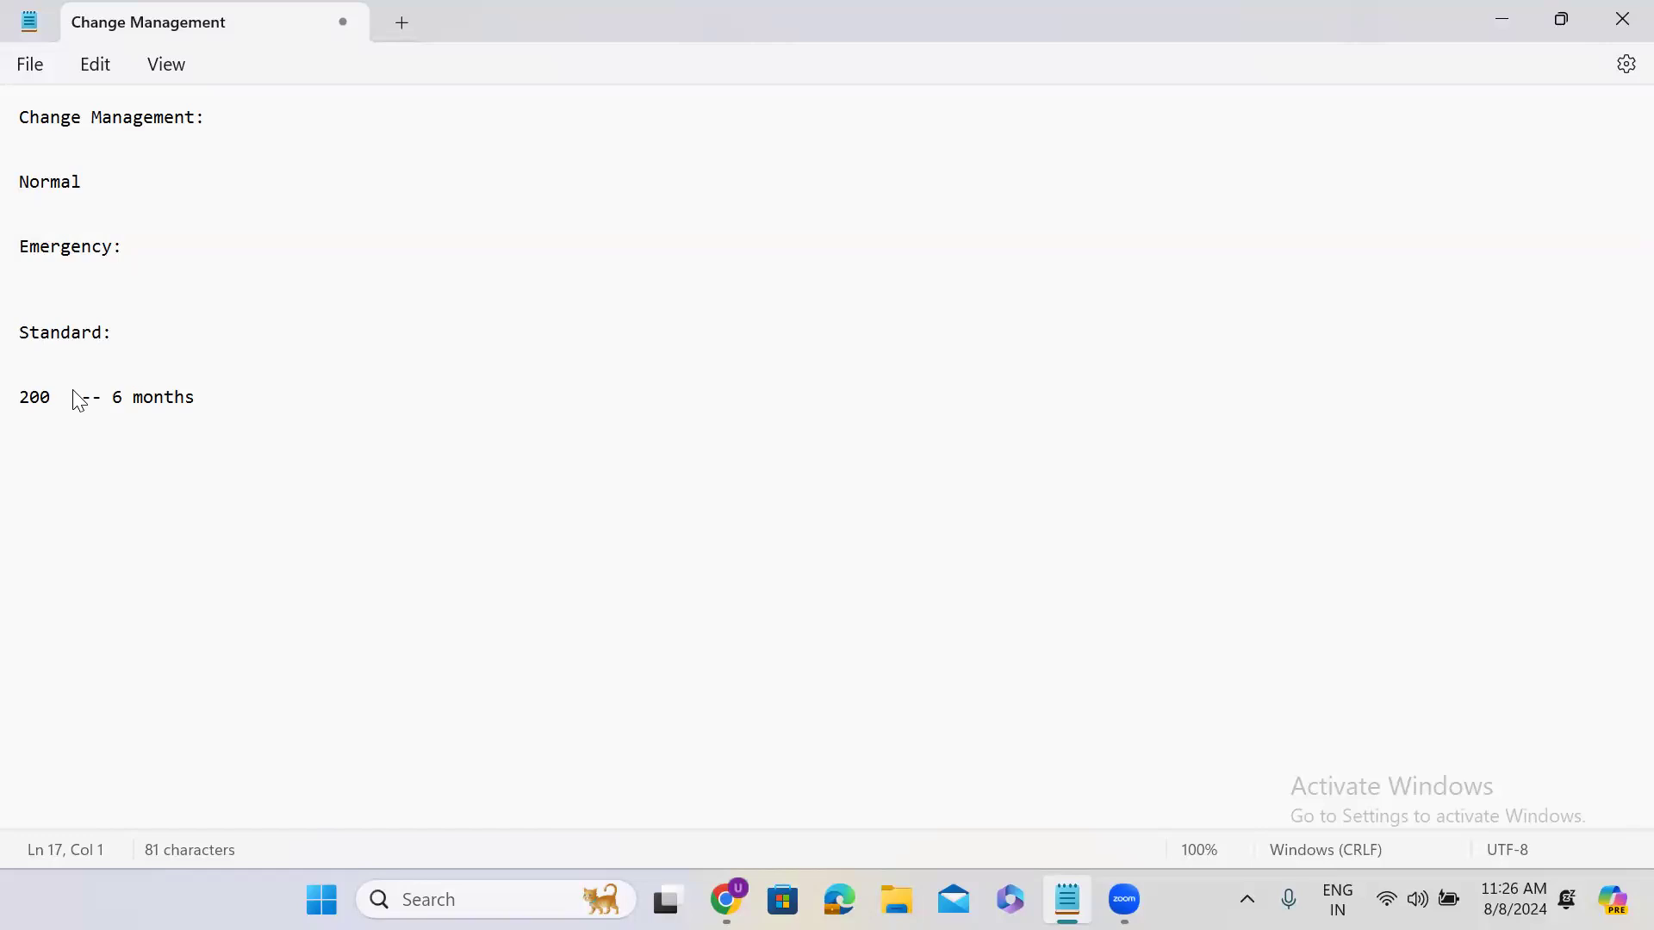
- List the numbers 60, 60 and 80 on separate lines below the "6 months" line
click(208, 399)
key(Return)
key(Return)
key(Return)
text(60)
key(Return)
key(Return)
text(60)
key(Return)
key(Return)
text(80)
key(Return)
key(Return)
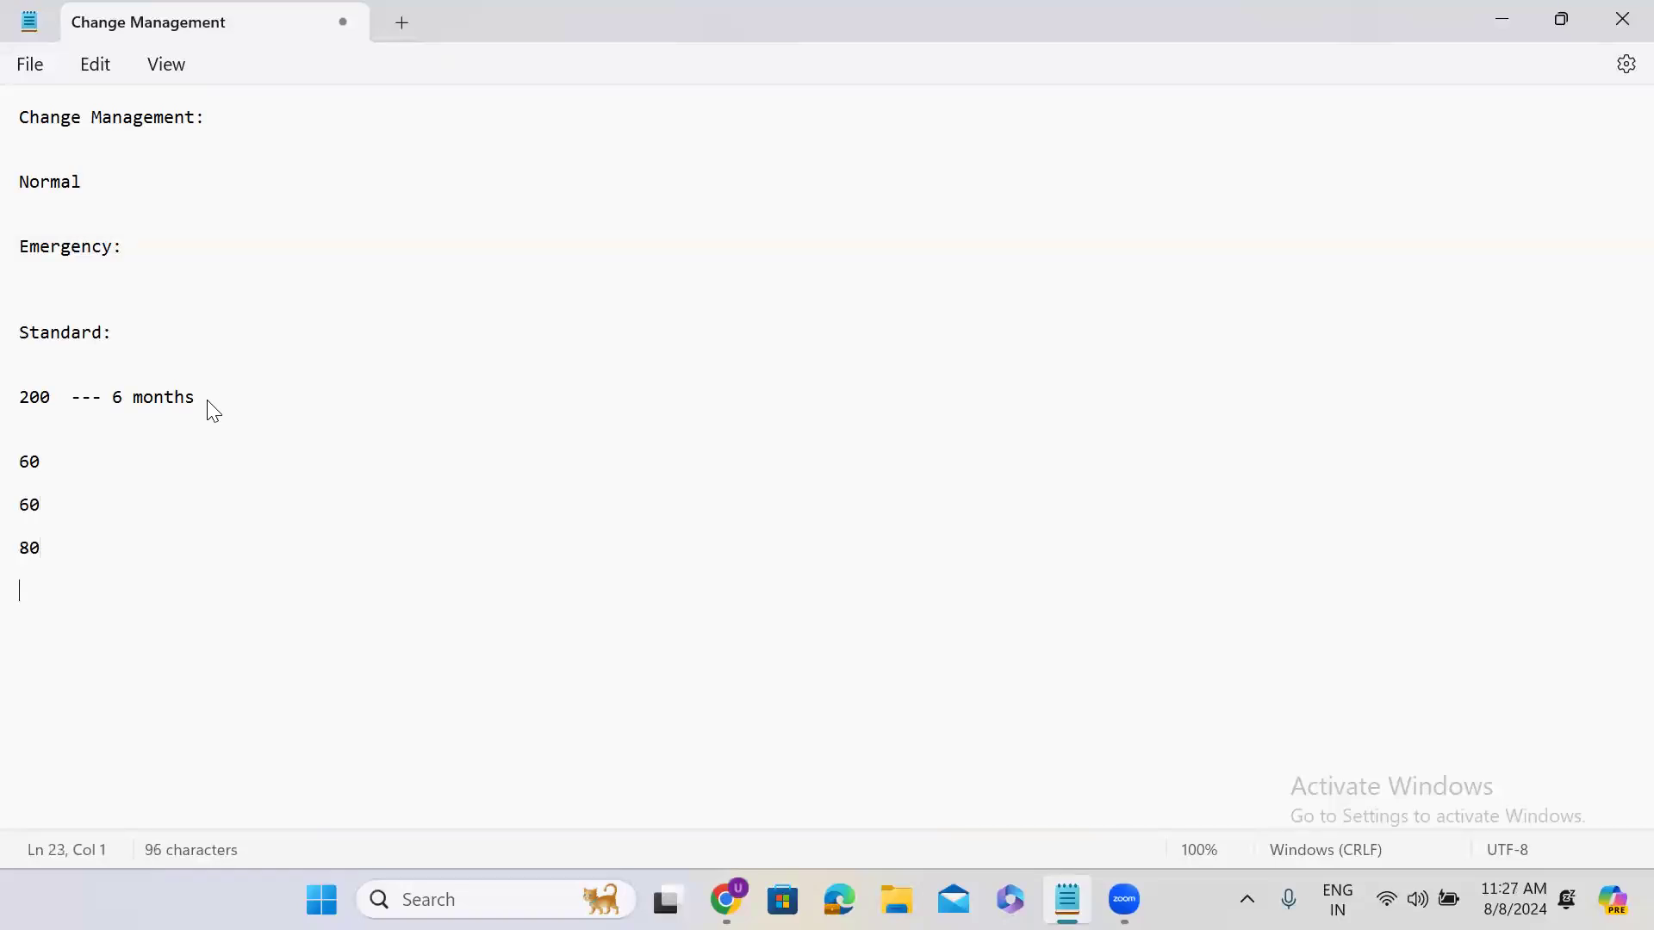
- Extend the three number lines with their splits: "-- 30 -- 30" for each 60 and "-- 40 -- 40" for the 80
double_click(39, 404)
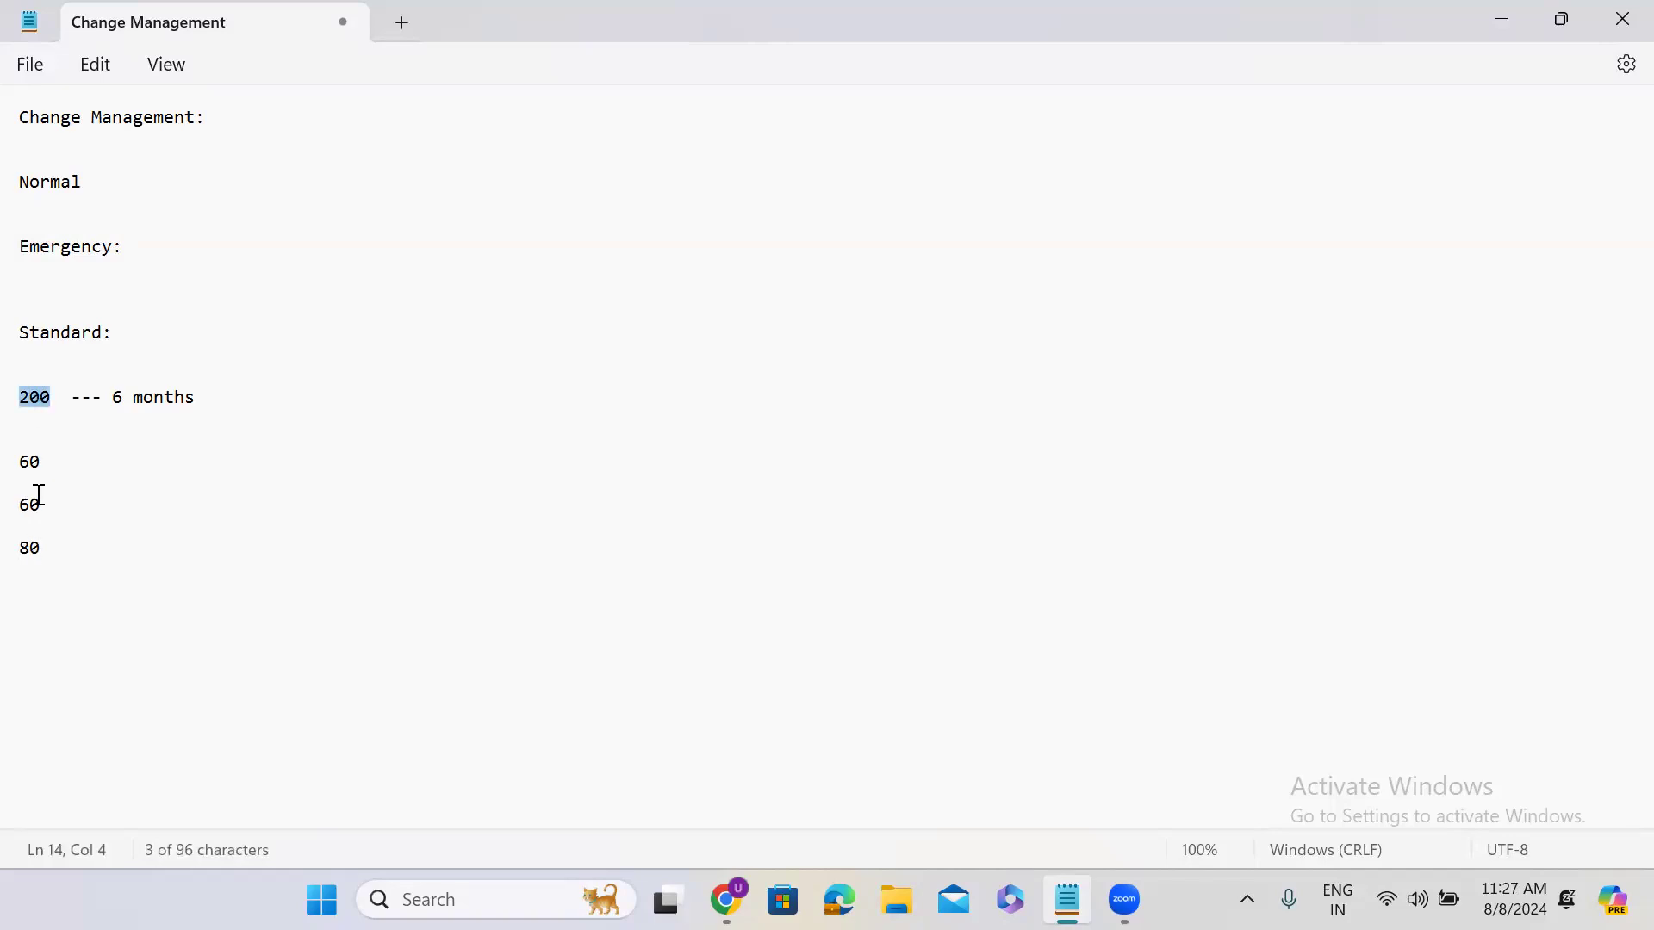
double_click(29, 548)
click(41, 460)
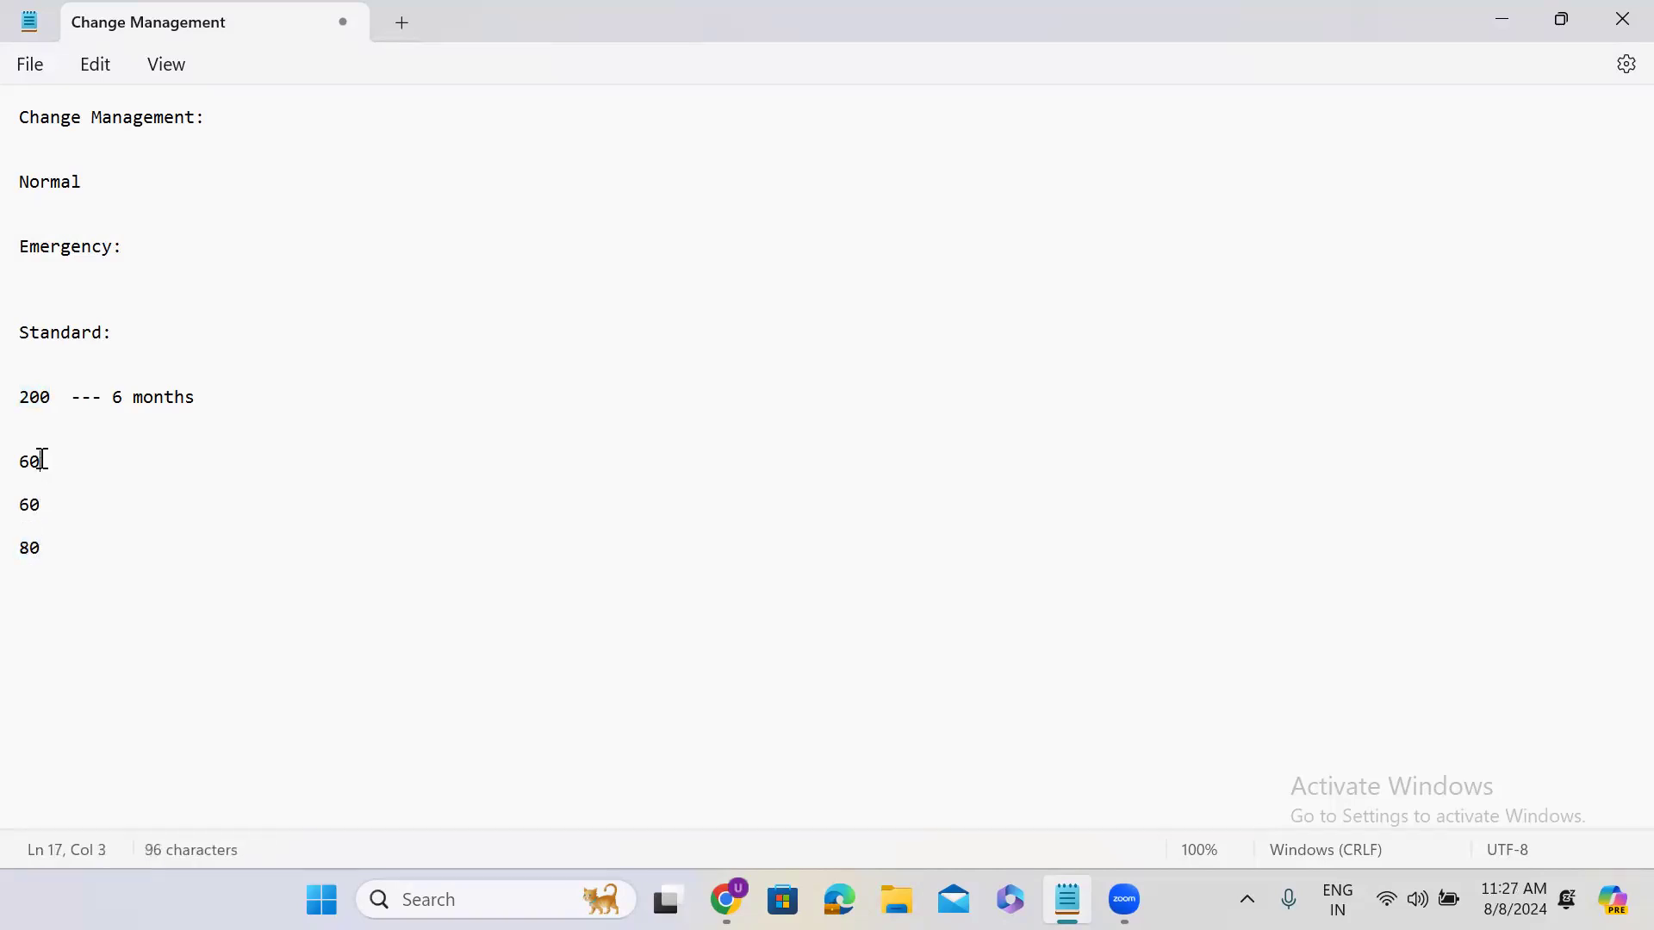
text(-- 30 -- 30)
click(66, 501)
text(-- 3-)
key(BackSpace)
key(BackSpace)
text(0  -- 30)
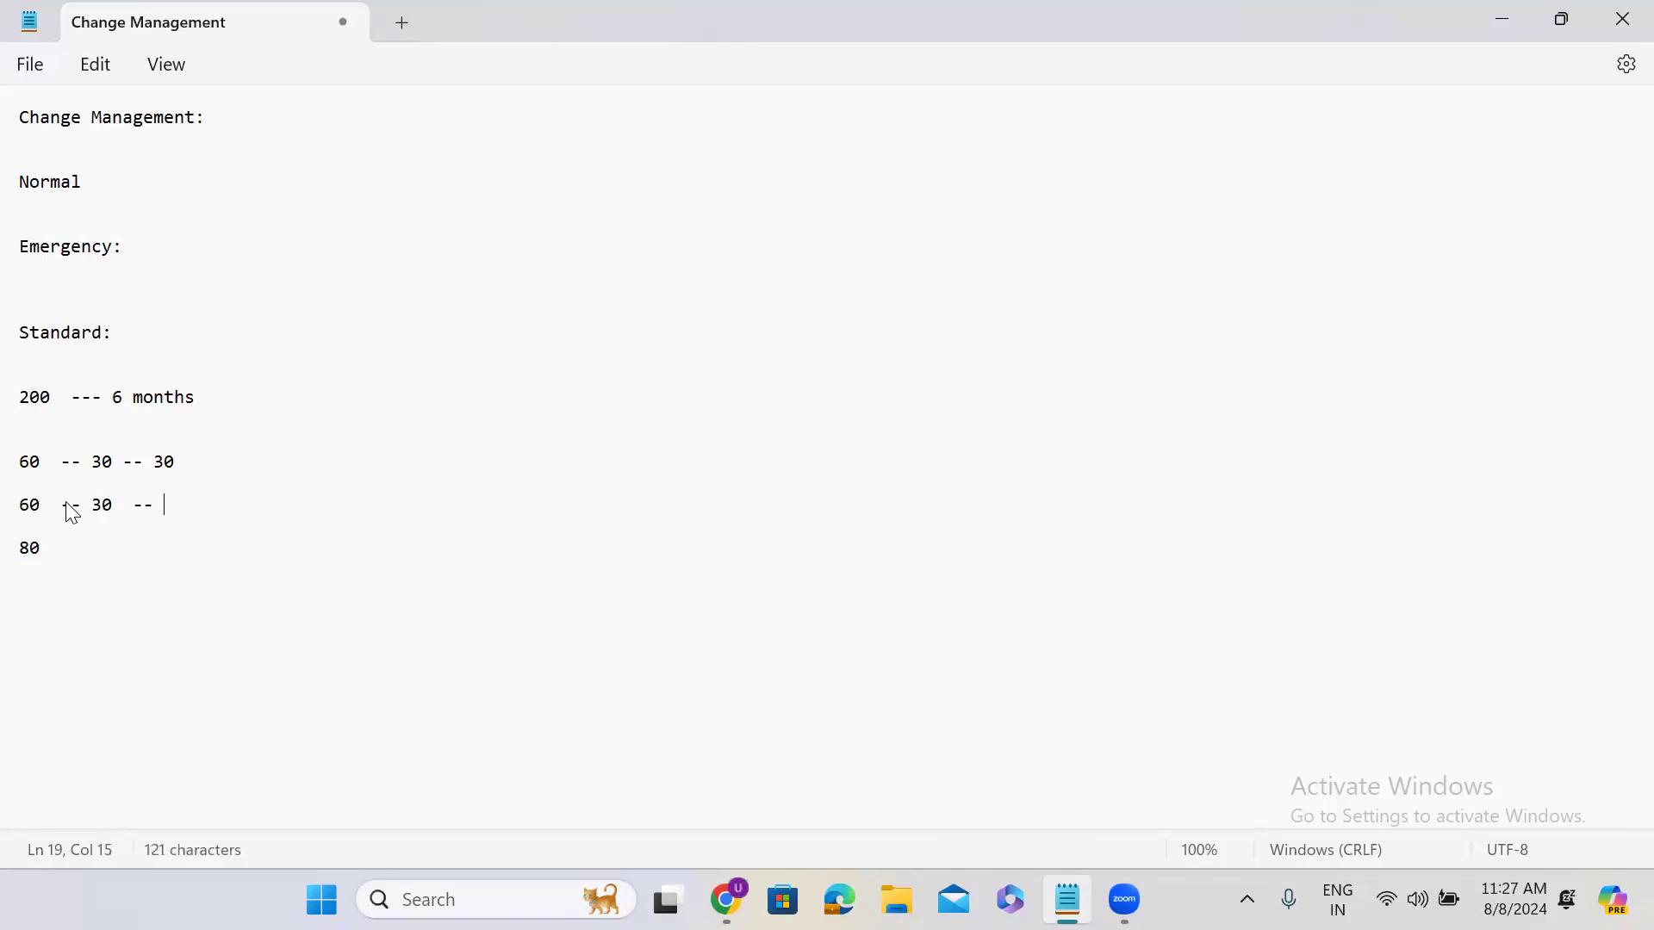
click(74, 550)
text(-- 40 -- )
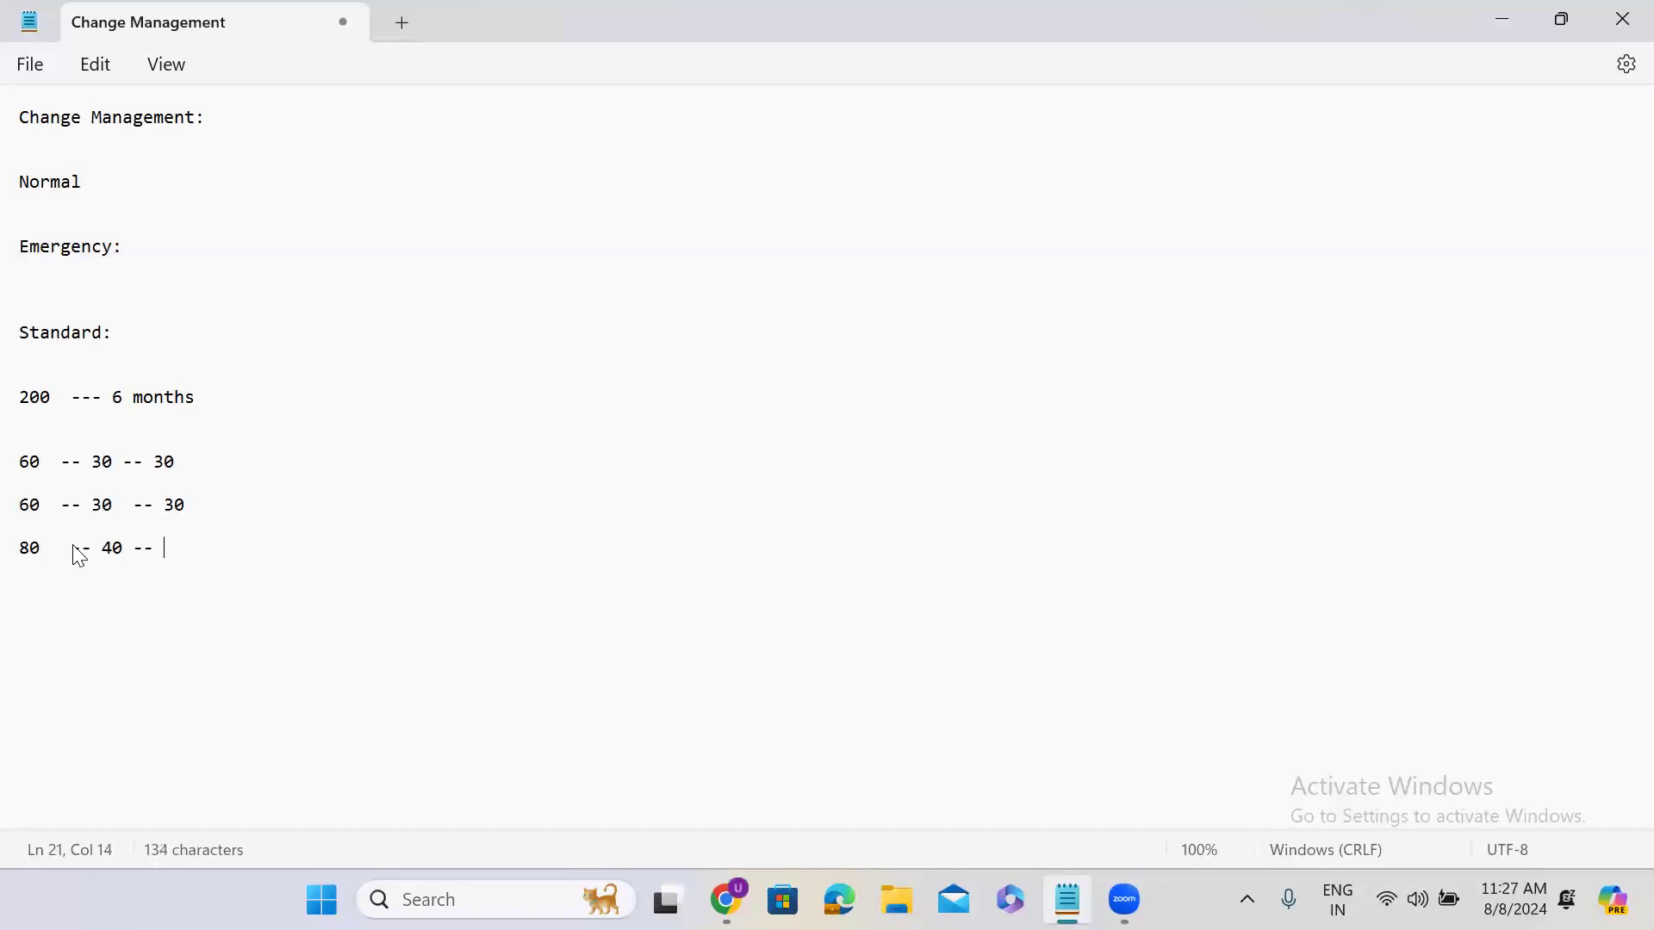
text(40)
- Go through the total and the split figures of the three number lines under the Standard heading
double_click(101, 462)
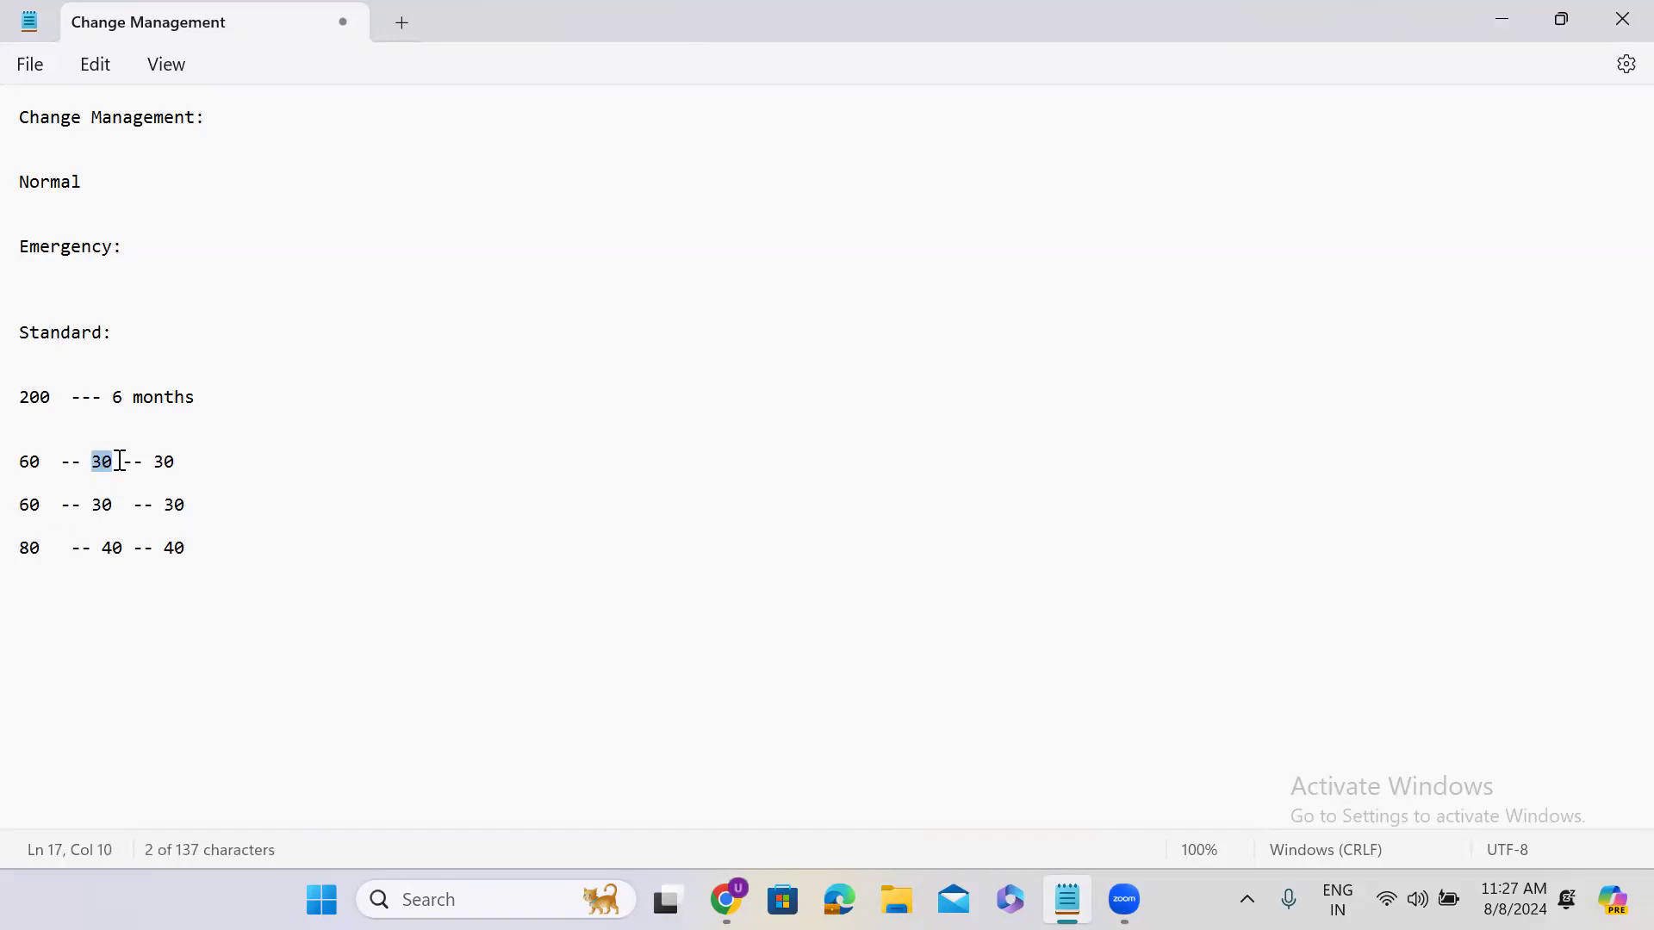
double_click(164, 462)
double_click(100, 506)
double_click(175, 508)
double_click(111, 552)
double_click(175, 551)
double_click(156, 462)
double_click(101, 462)
click(175, 507)
double_click(175, 506)
double_click(114, 552)
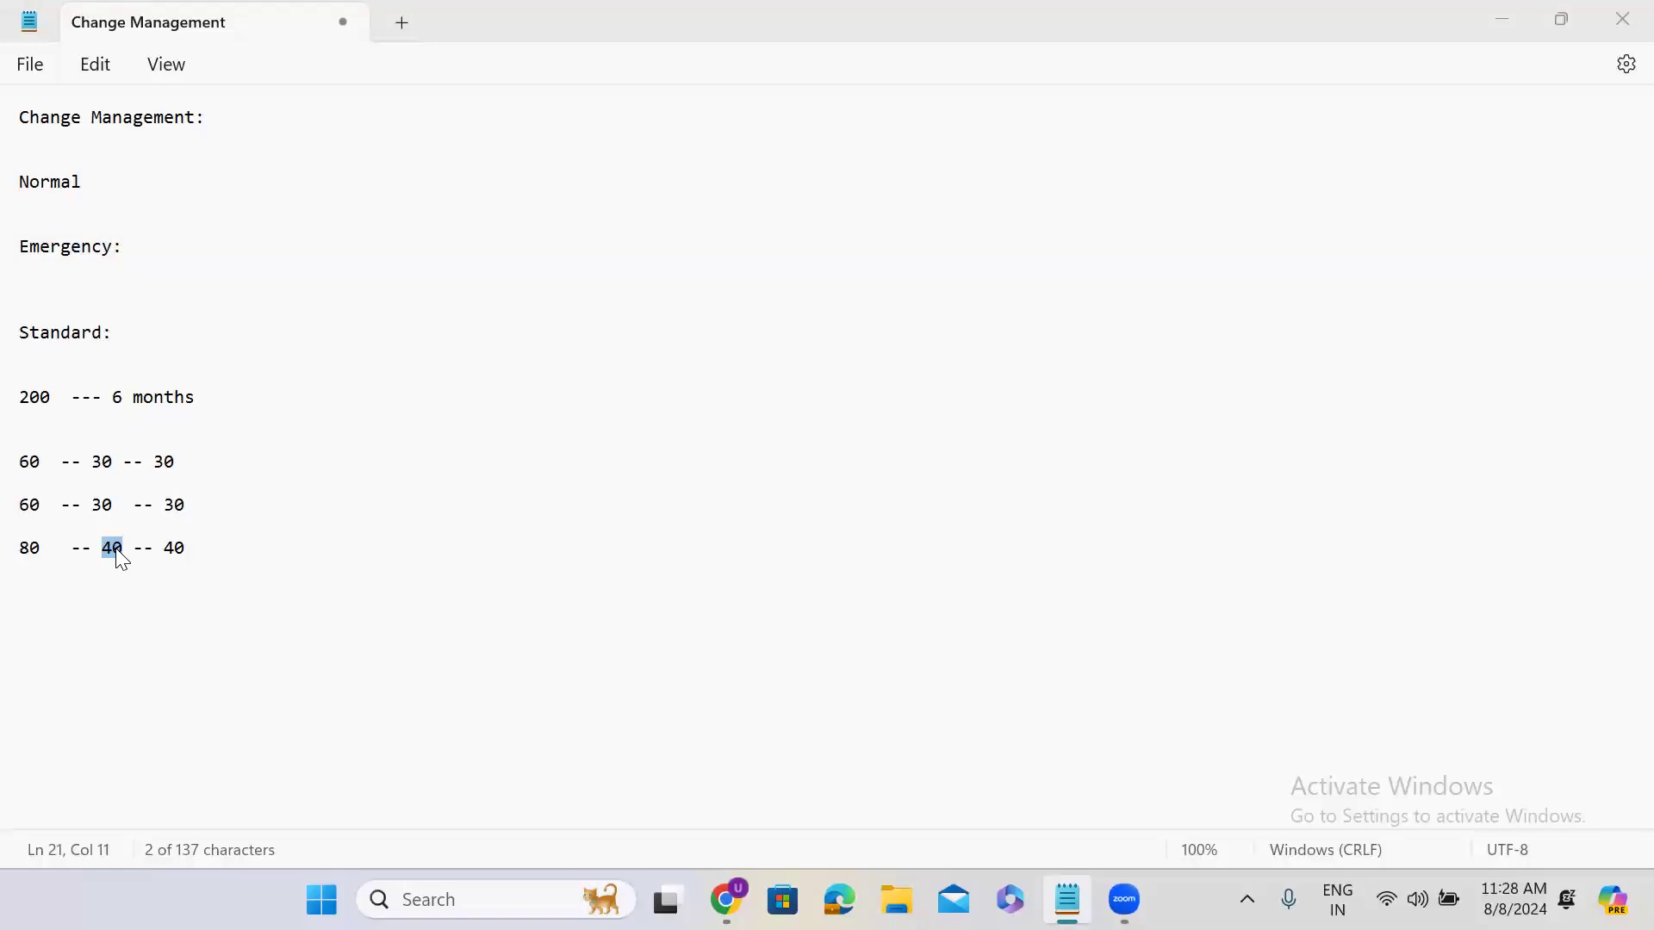
double_click(174, 550)
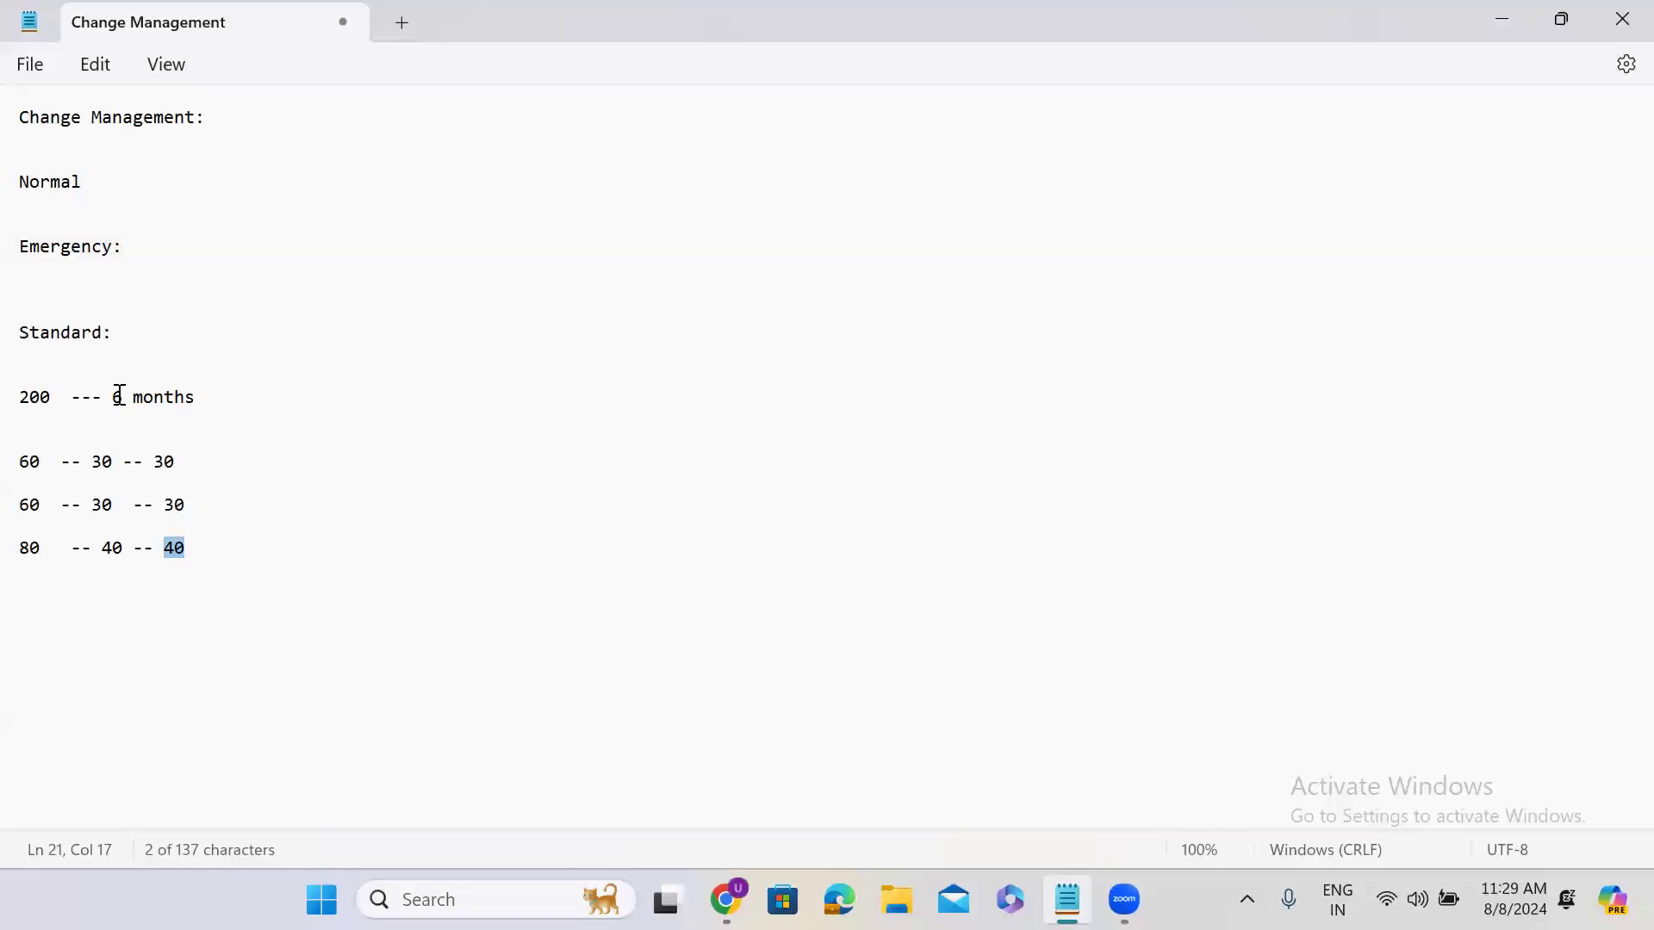
double_click(30, 398)
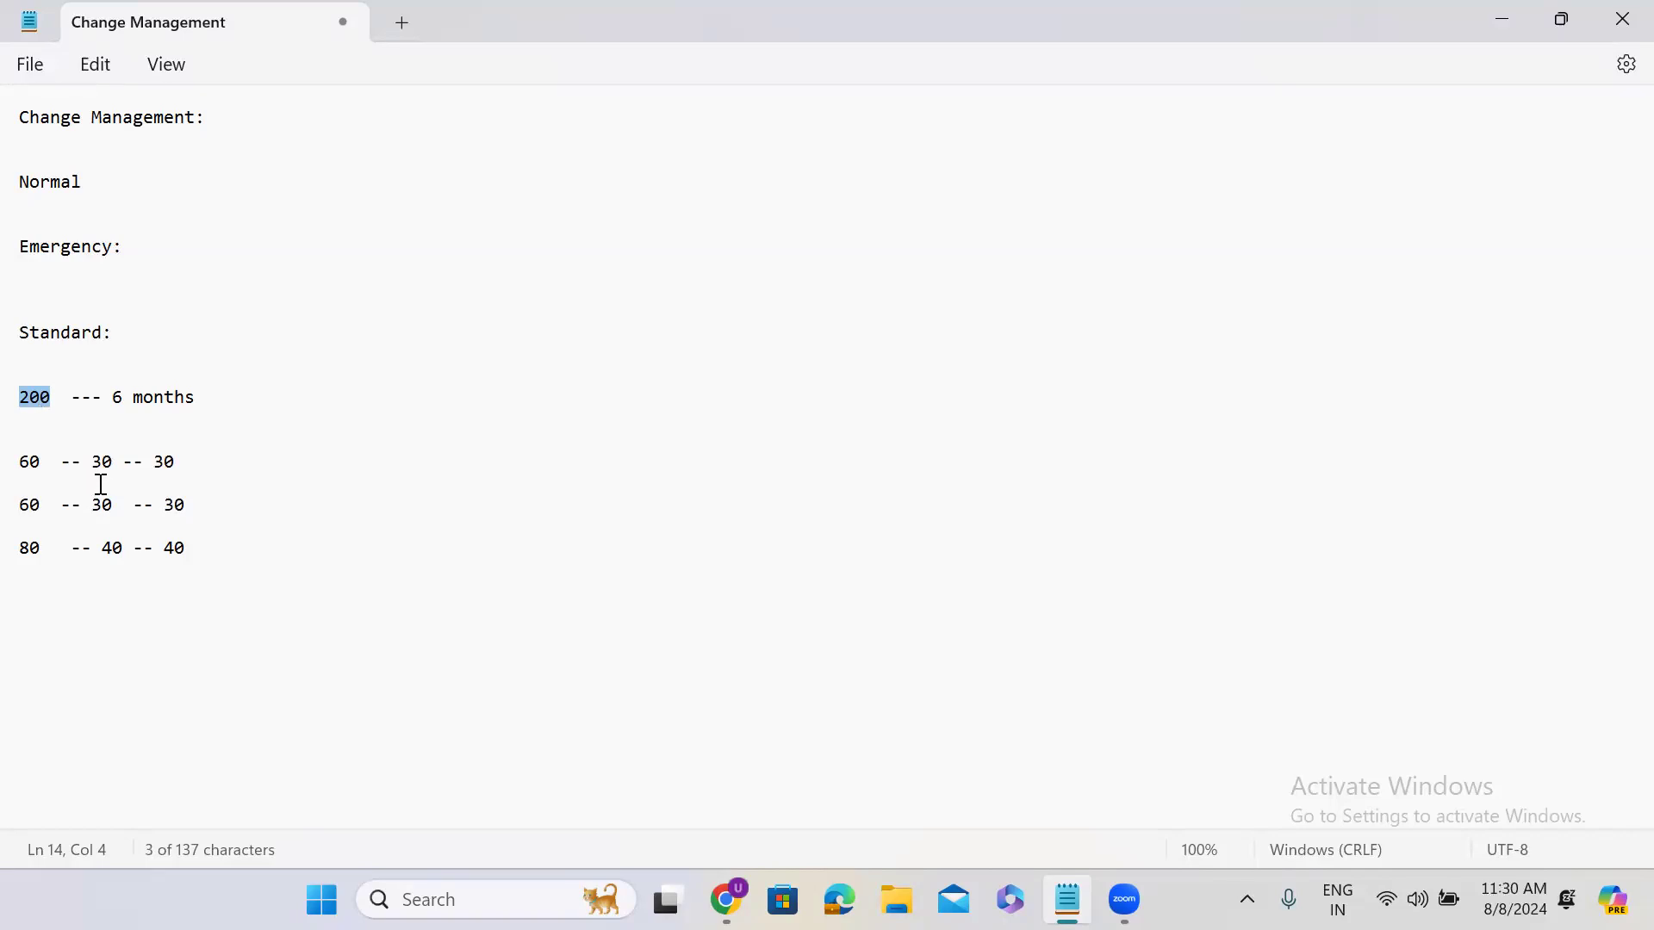
double_click(32, 465)
double_click(101, 467)
double_click(162, 465)
double_click(102, 505)
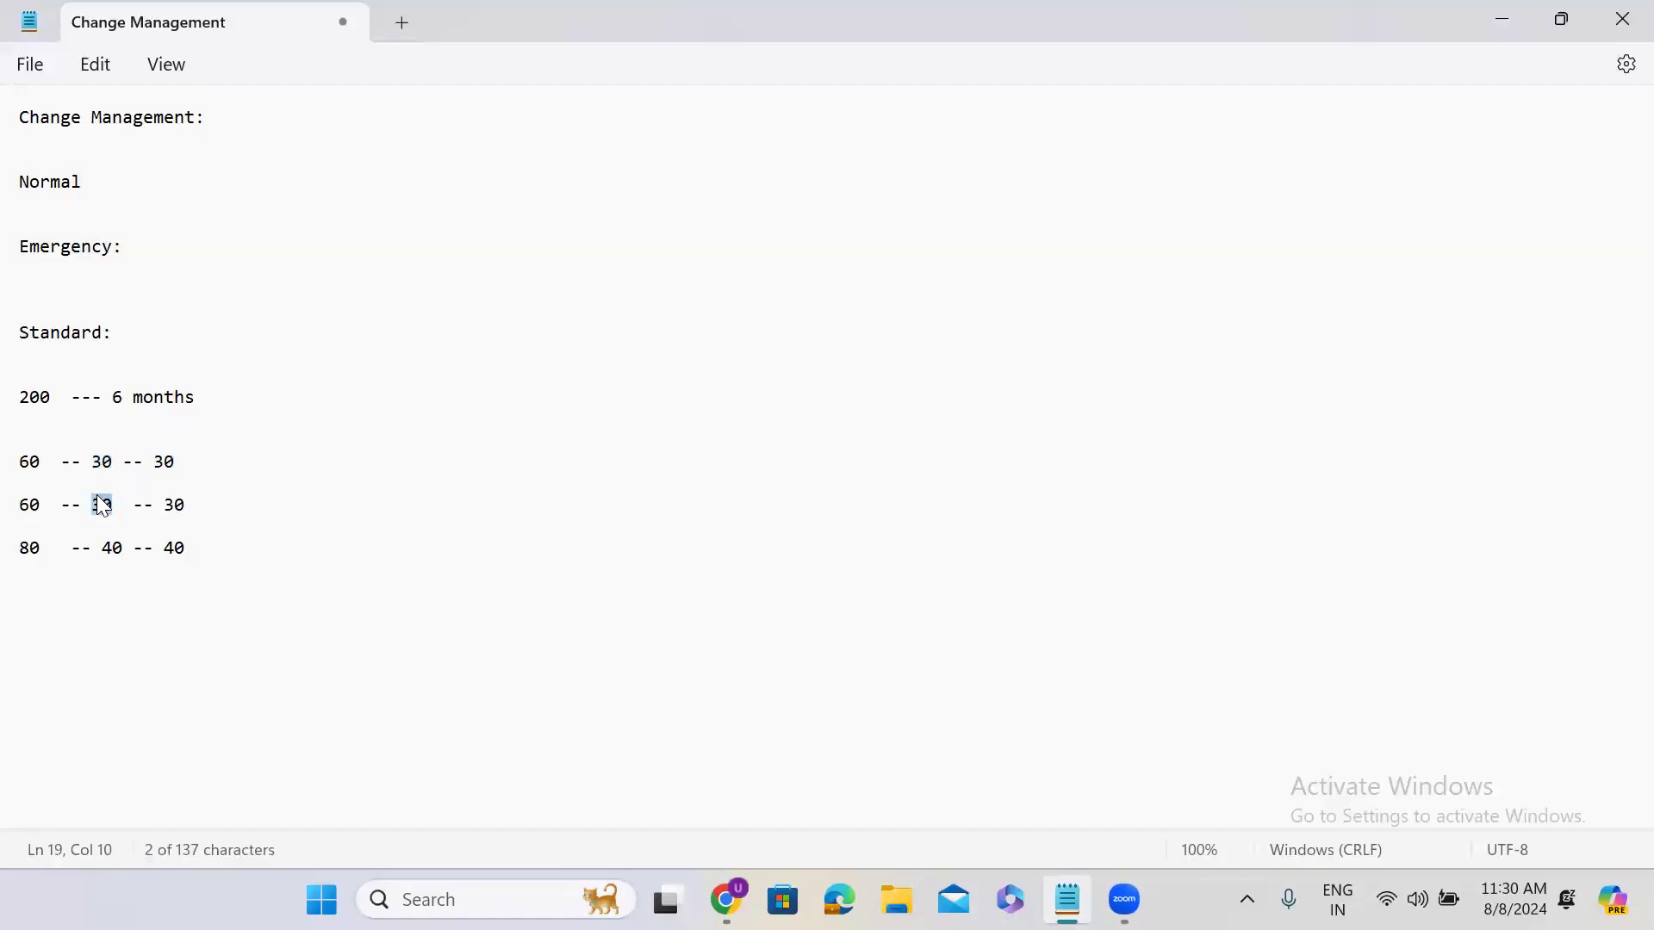
double_click(173, 505)
double_click(111, 548)
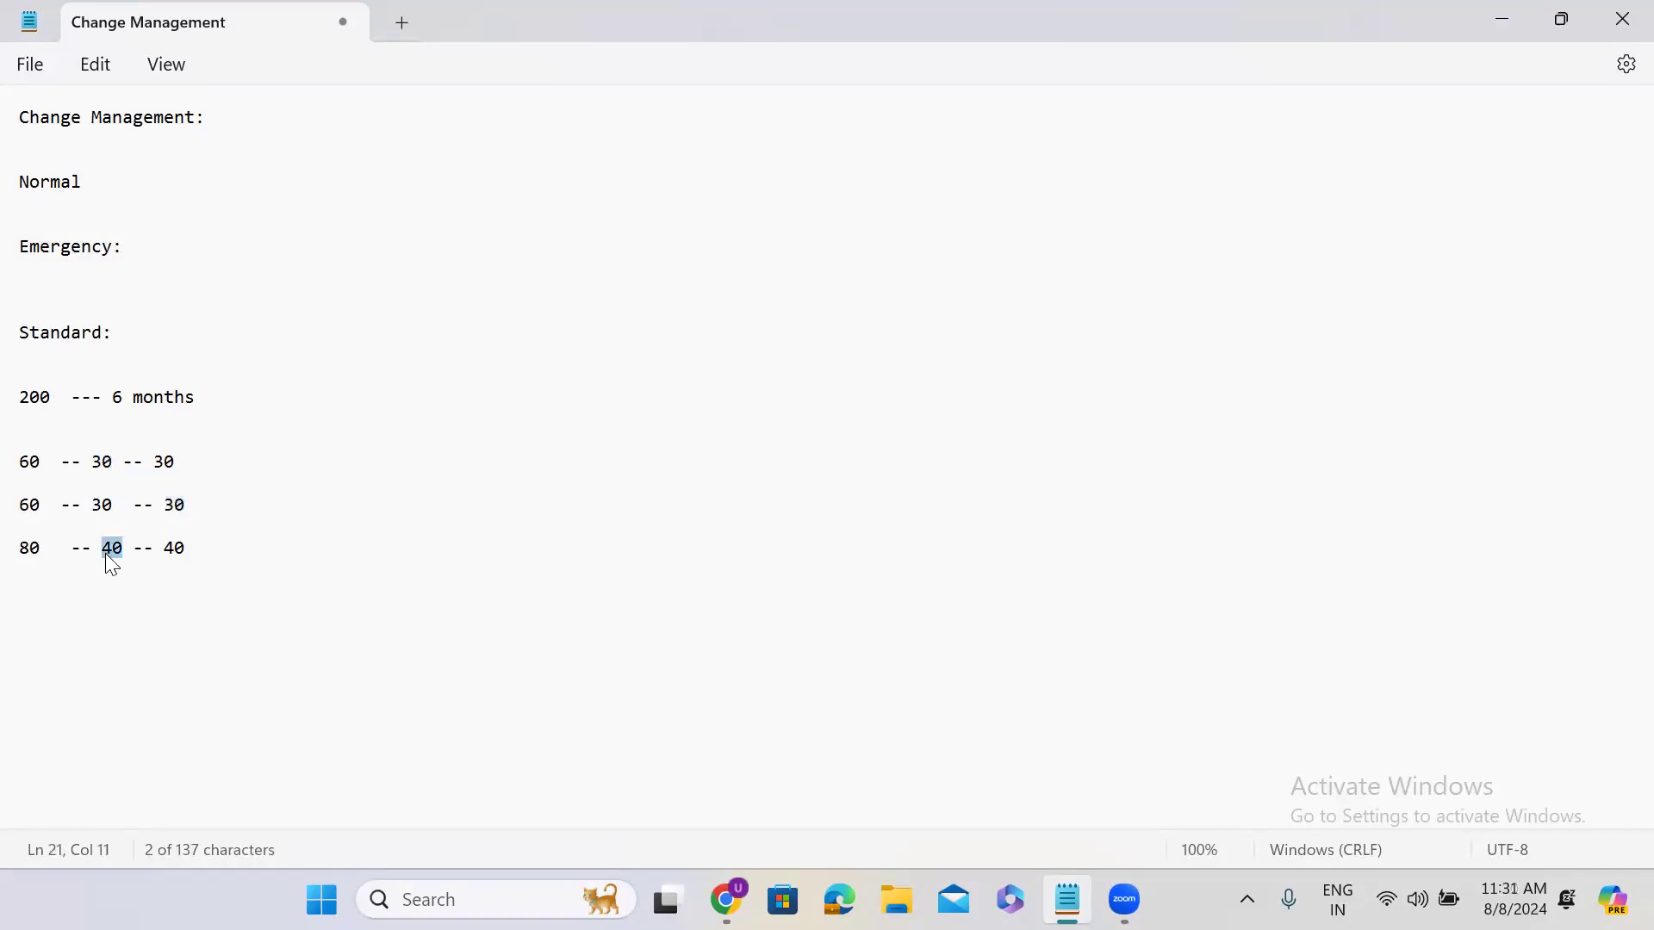
double_click(173, 548)
double_click(101, 462)
click(172, 459)
key(shift+Right)
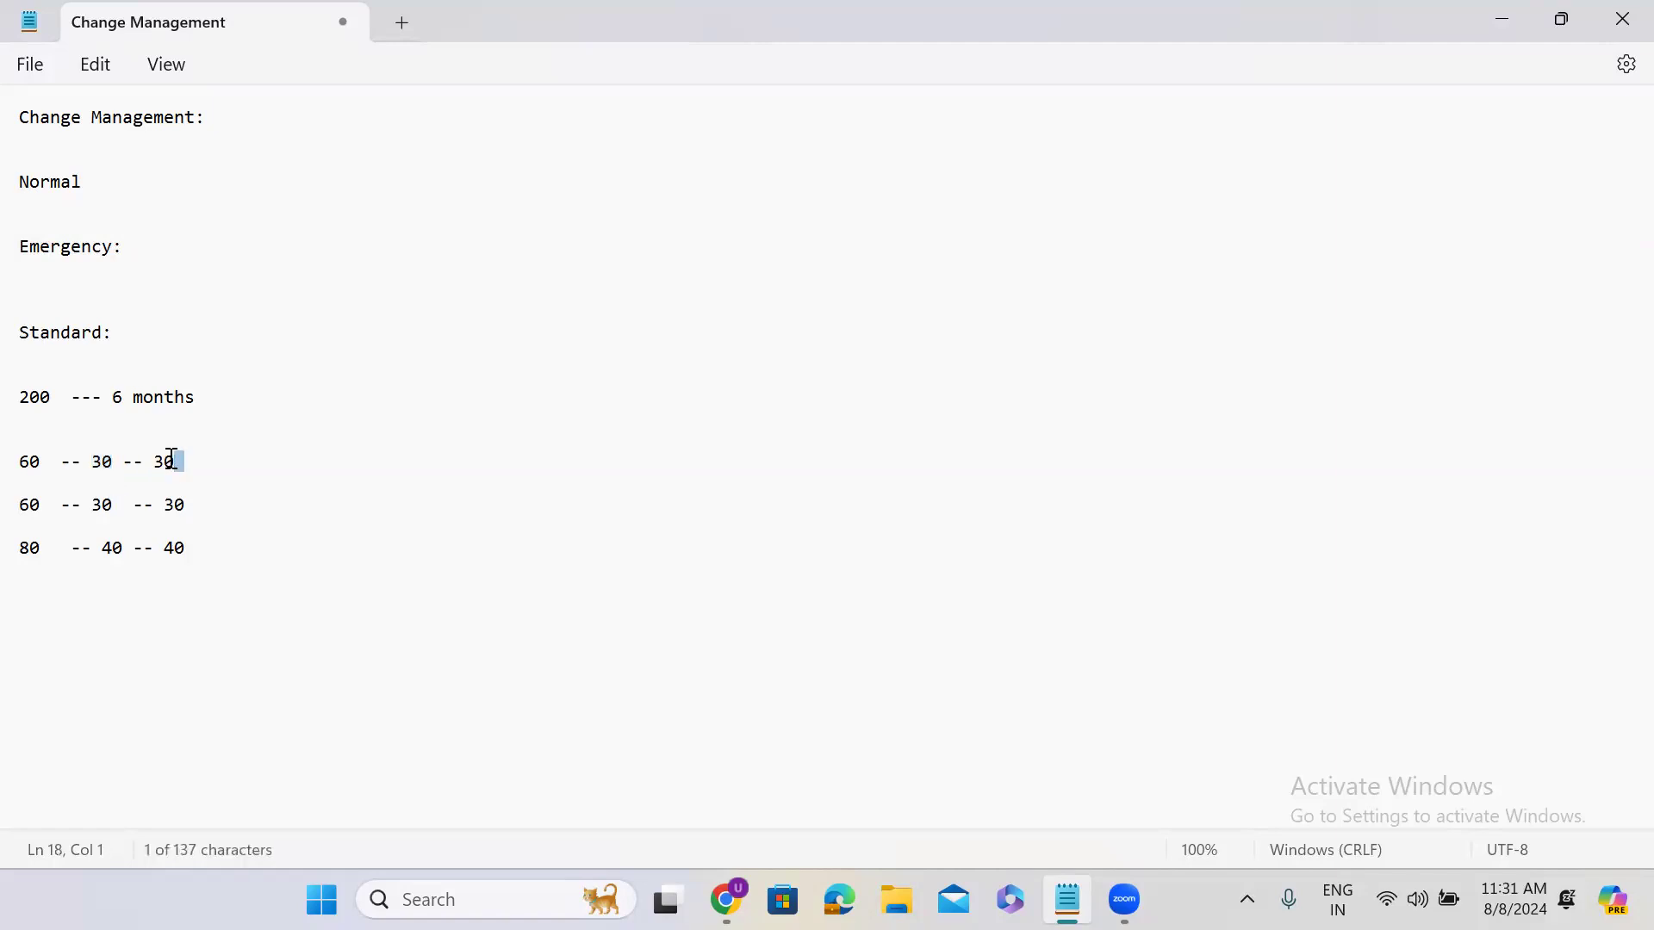
double_click(101, 462)
double_click(163, 462)
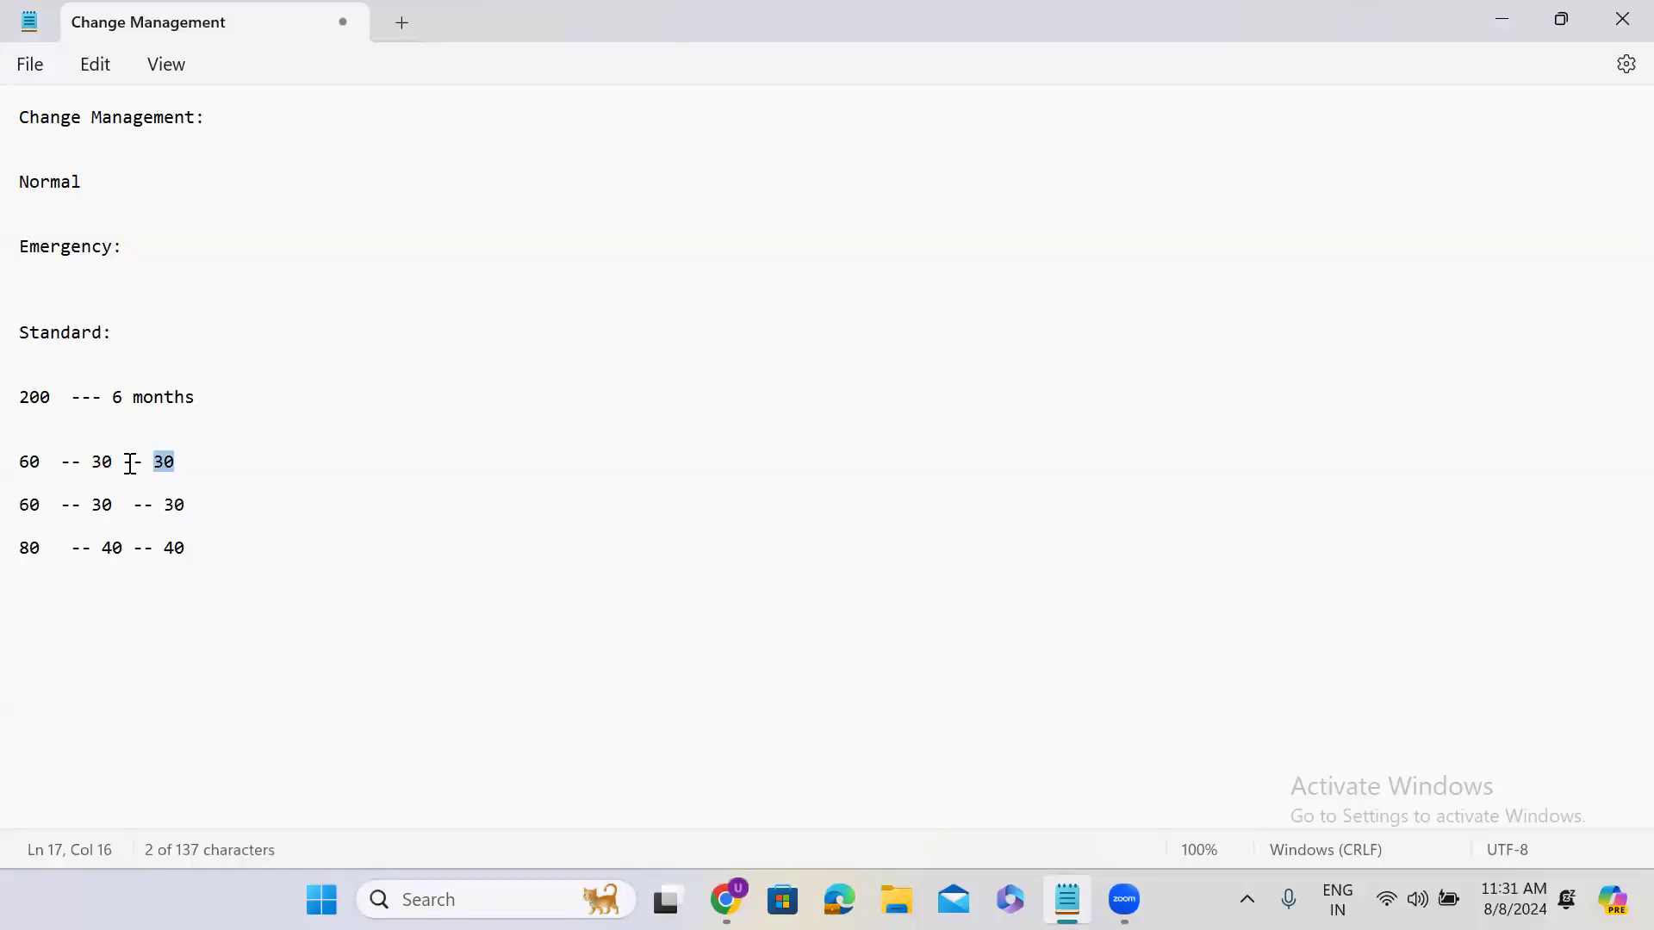
double_click(101, 506)
double_click(172, 506)
double_click(112, 550)
double_click(171, 549)
double_click(112, 550)
double_click(103, 463)
double_click(172, 465)
double_click(98, 505)
double_click(173, 506)
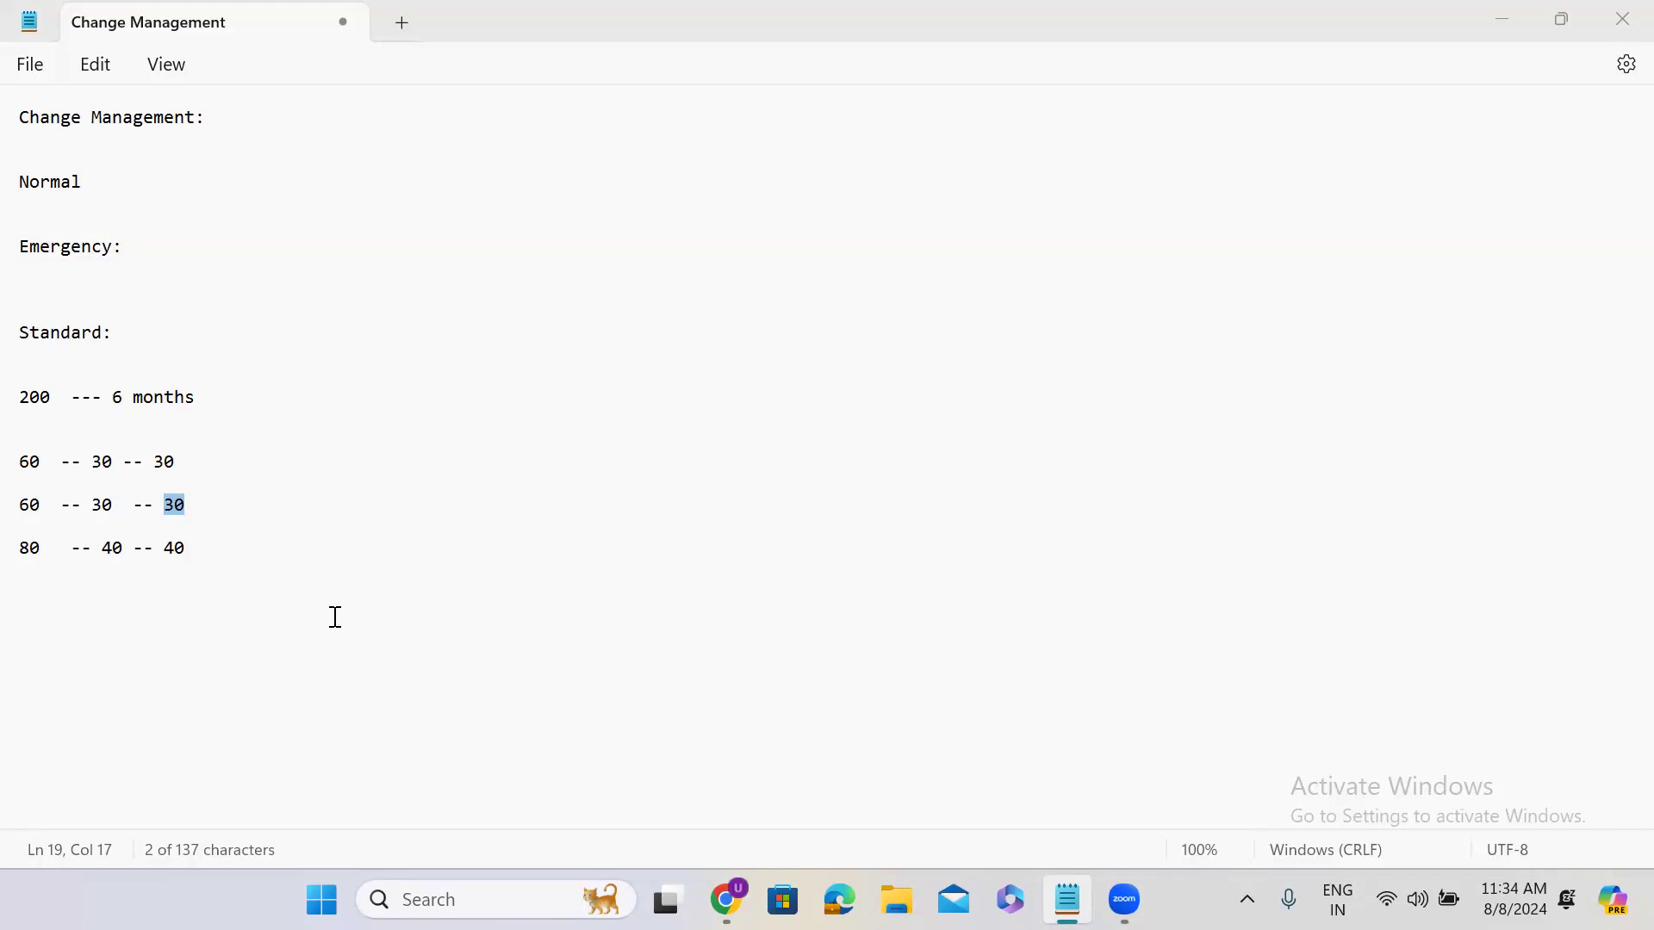
click(51, 603)
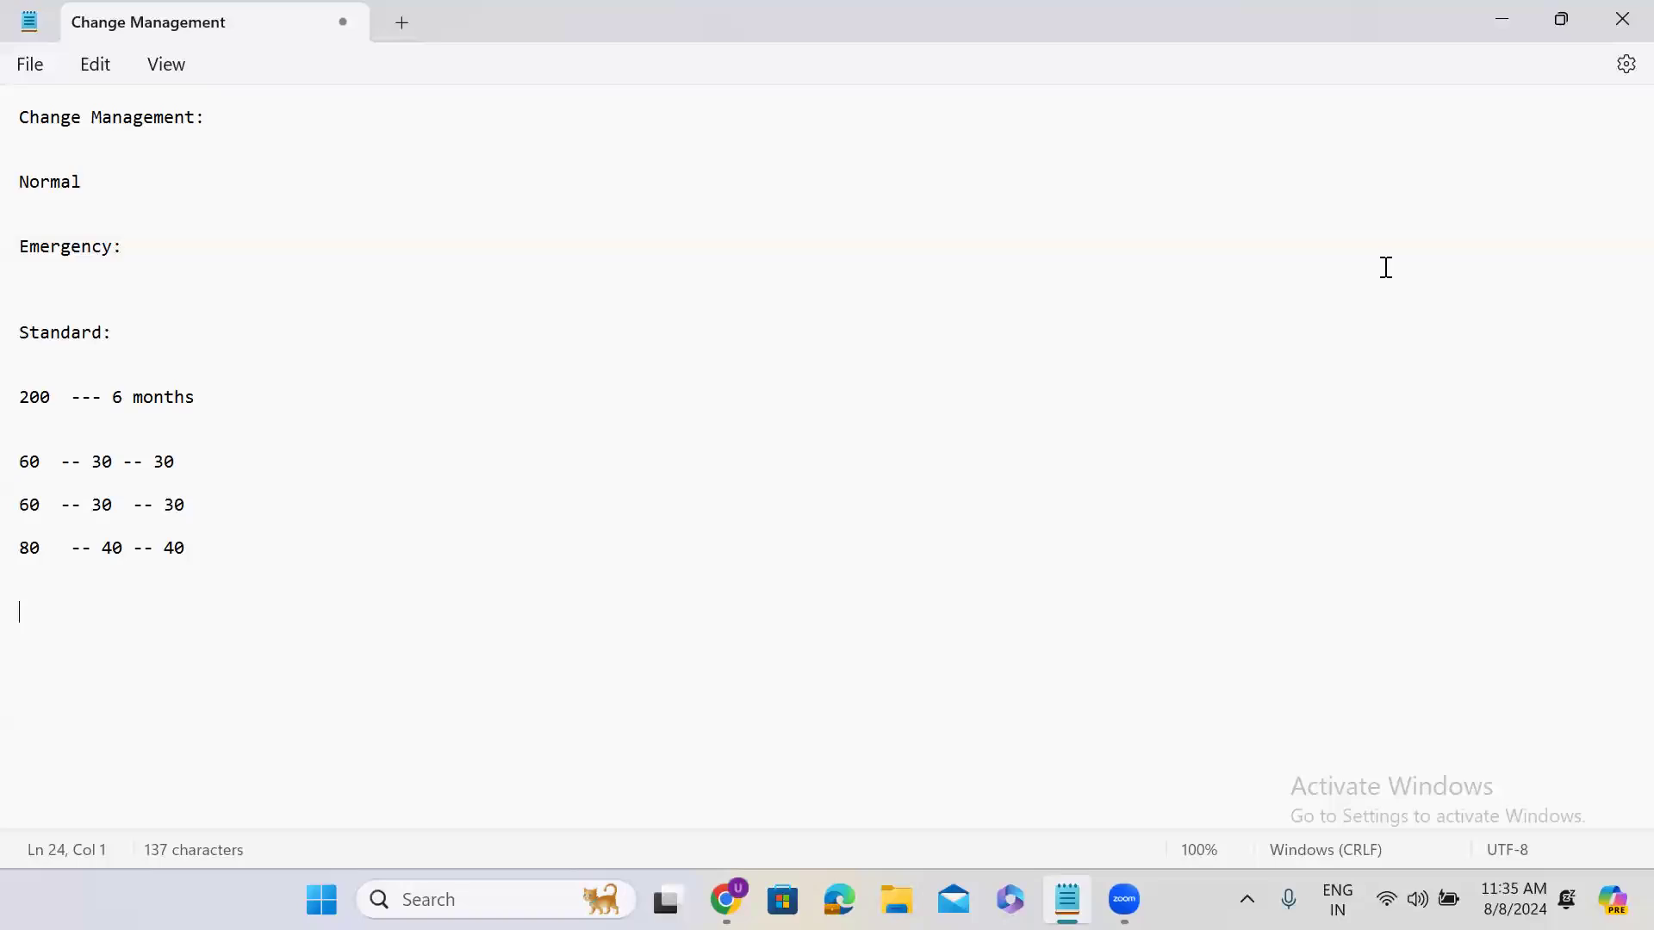
- Return to the browser's ServiceNow home page and close all tabs that follow it
click(1509, 22)
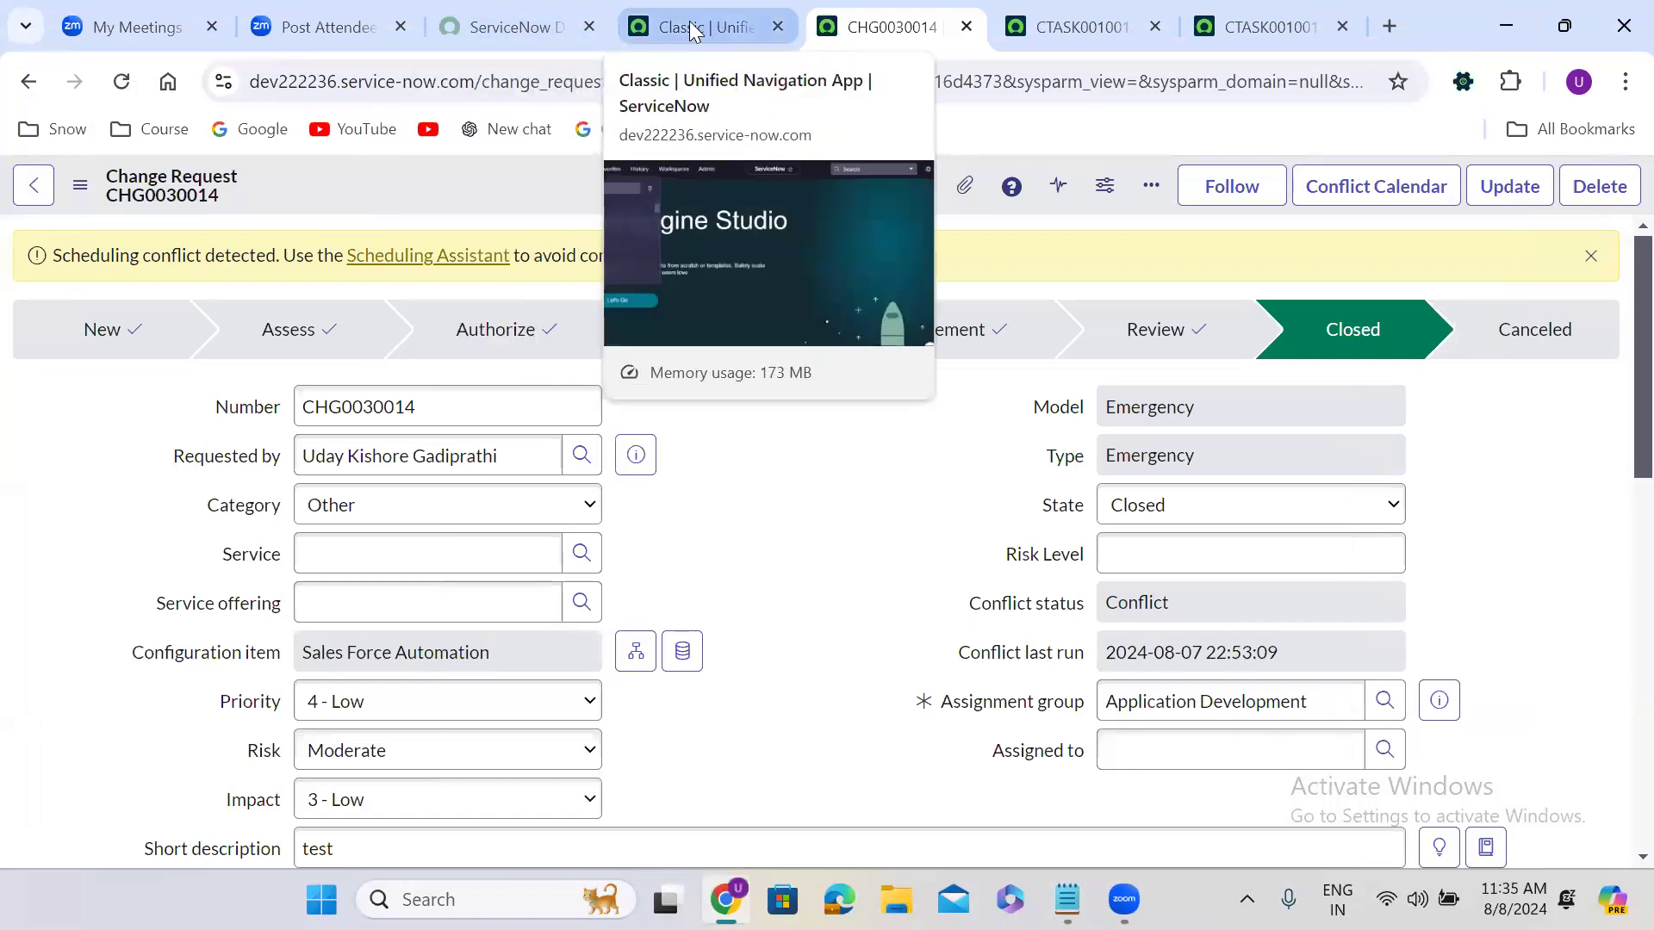
click(683, 24)
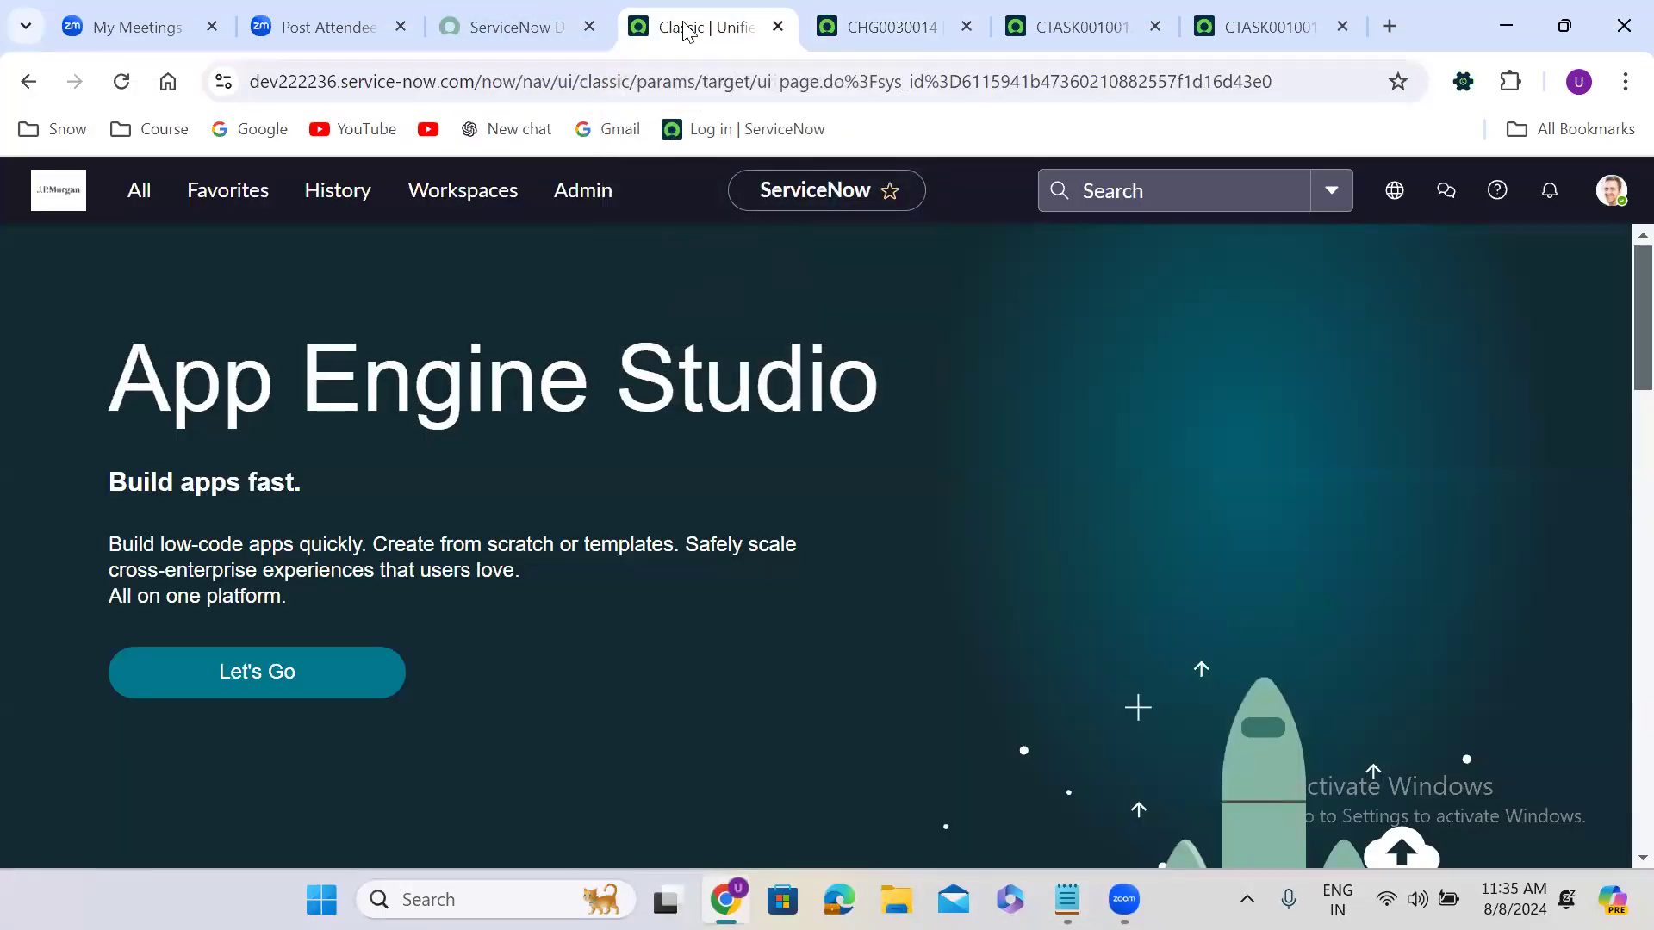
right_click(683, 30)
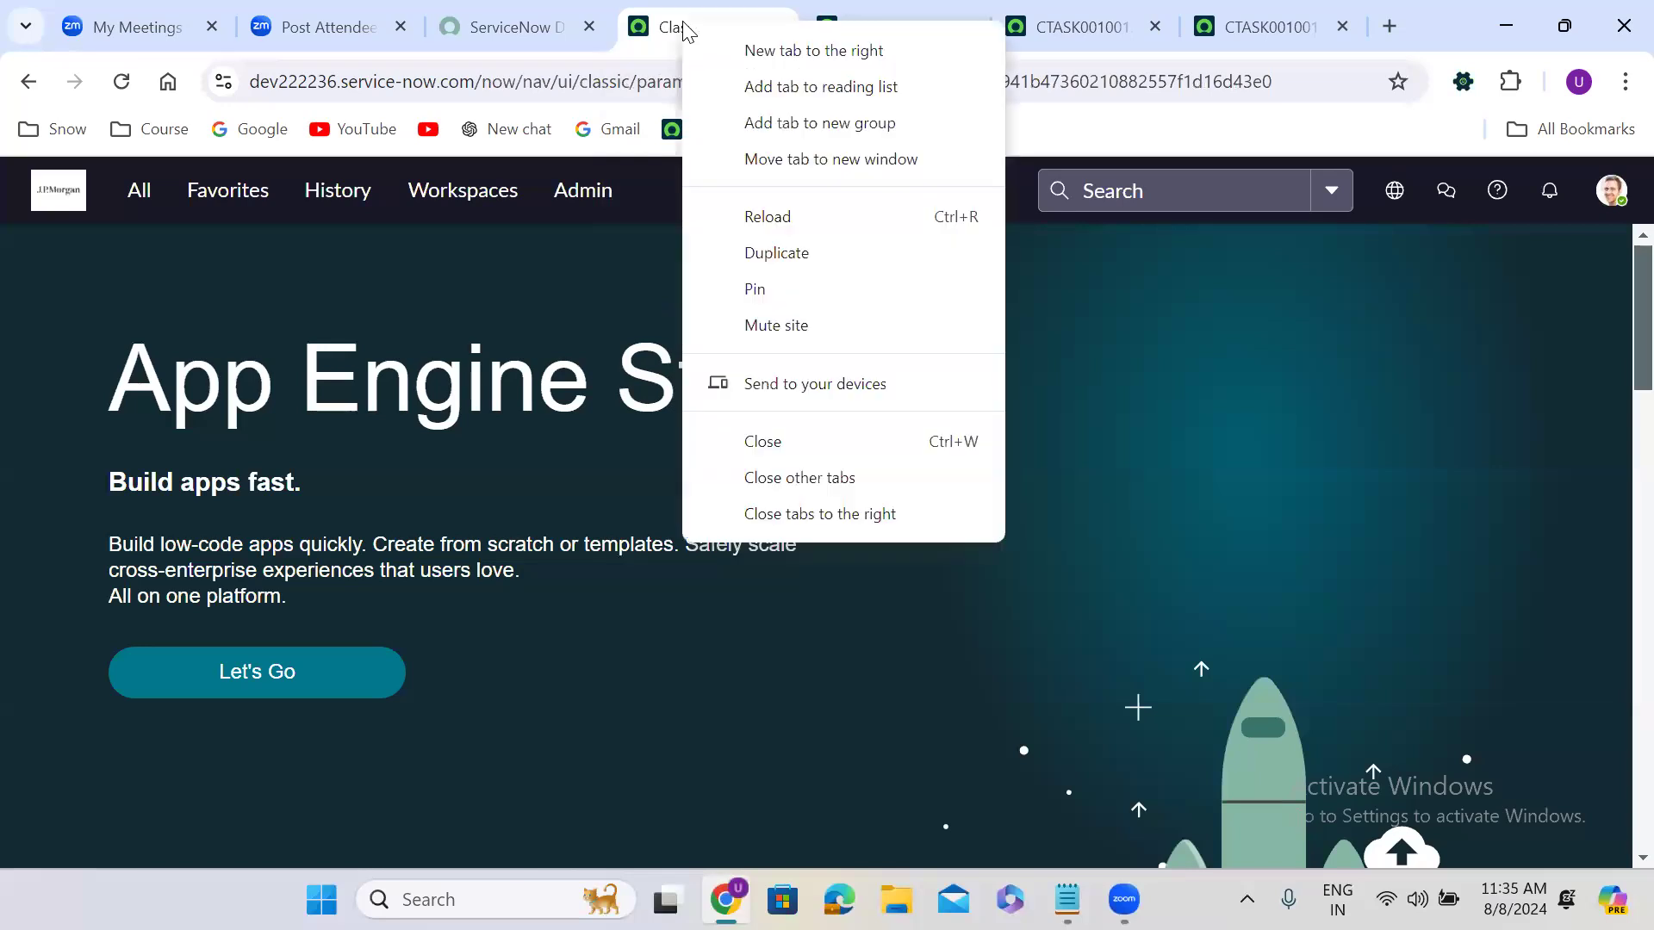
click(830, 516)
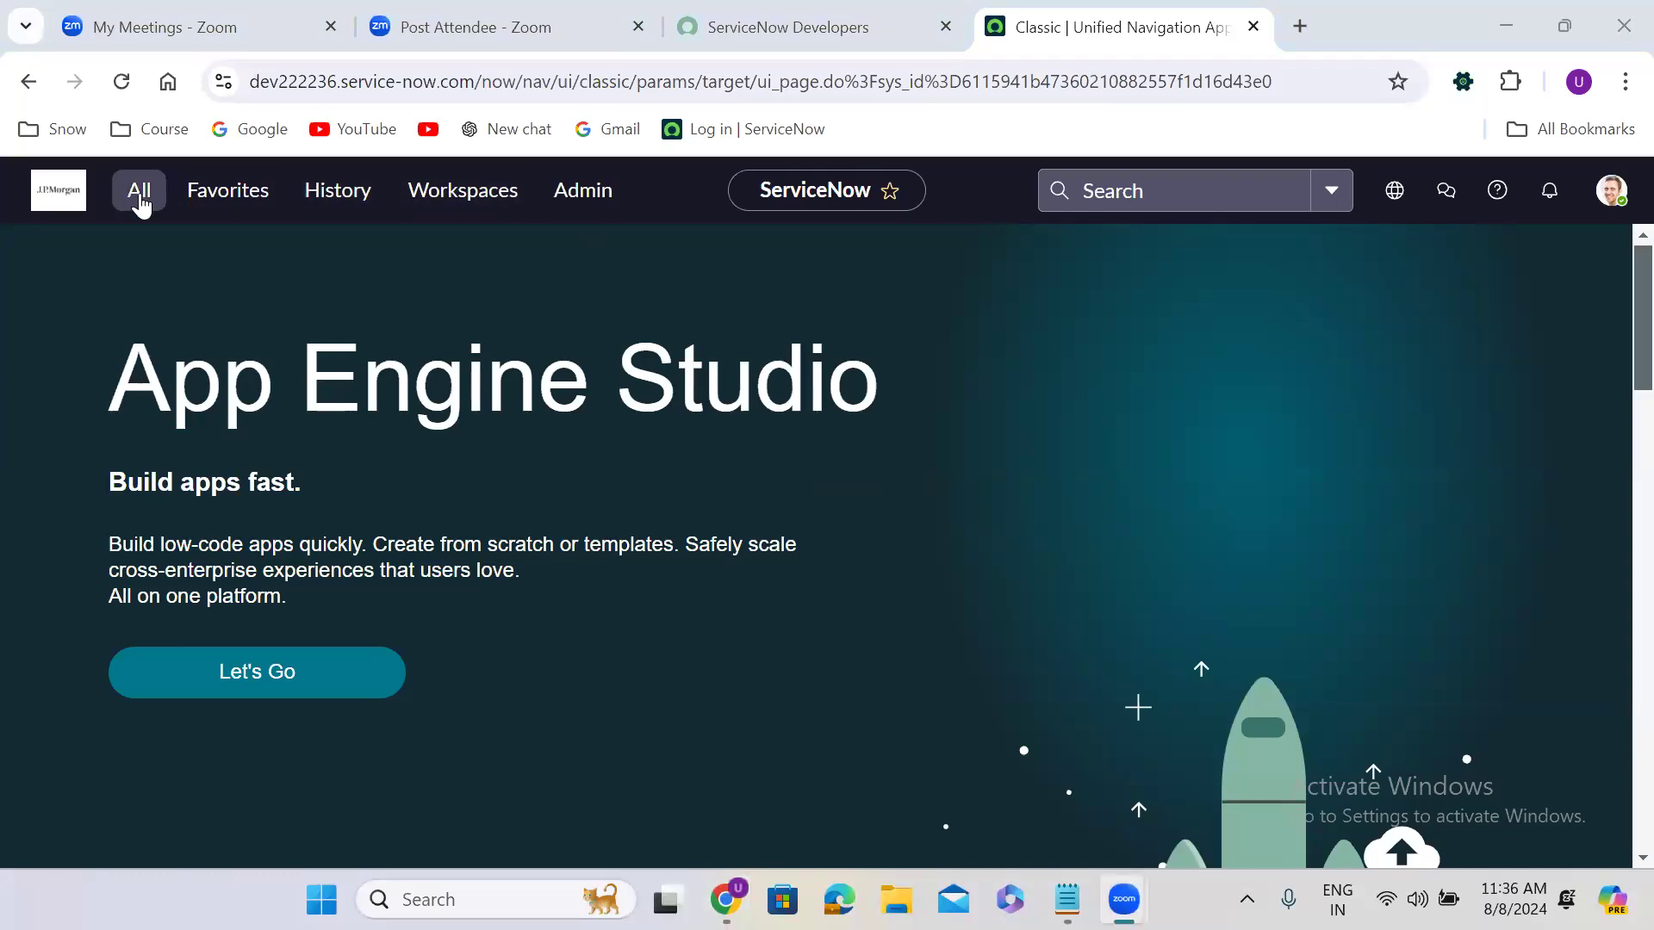
- Find the Open Proposals list for standard changes by filtering on "change", and start a new standard change proposal
click(139, 193)
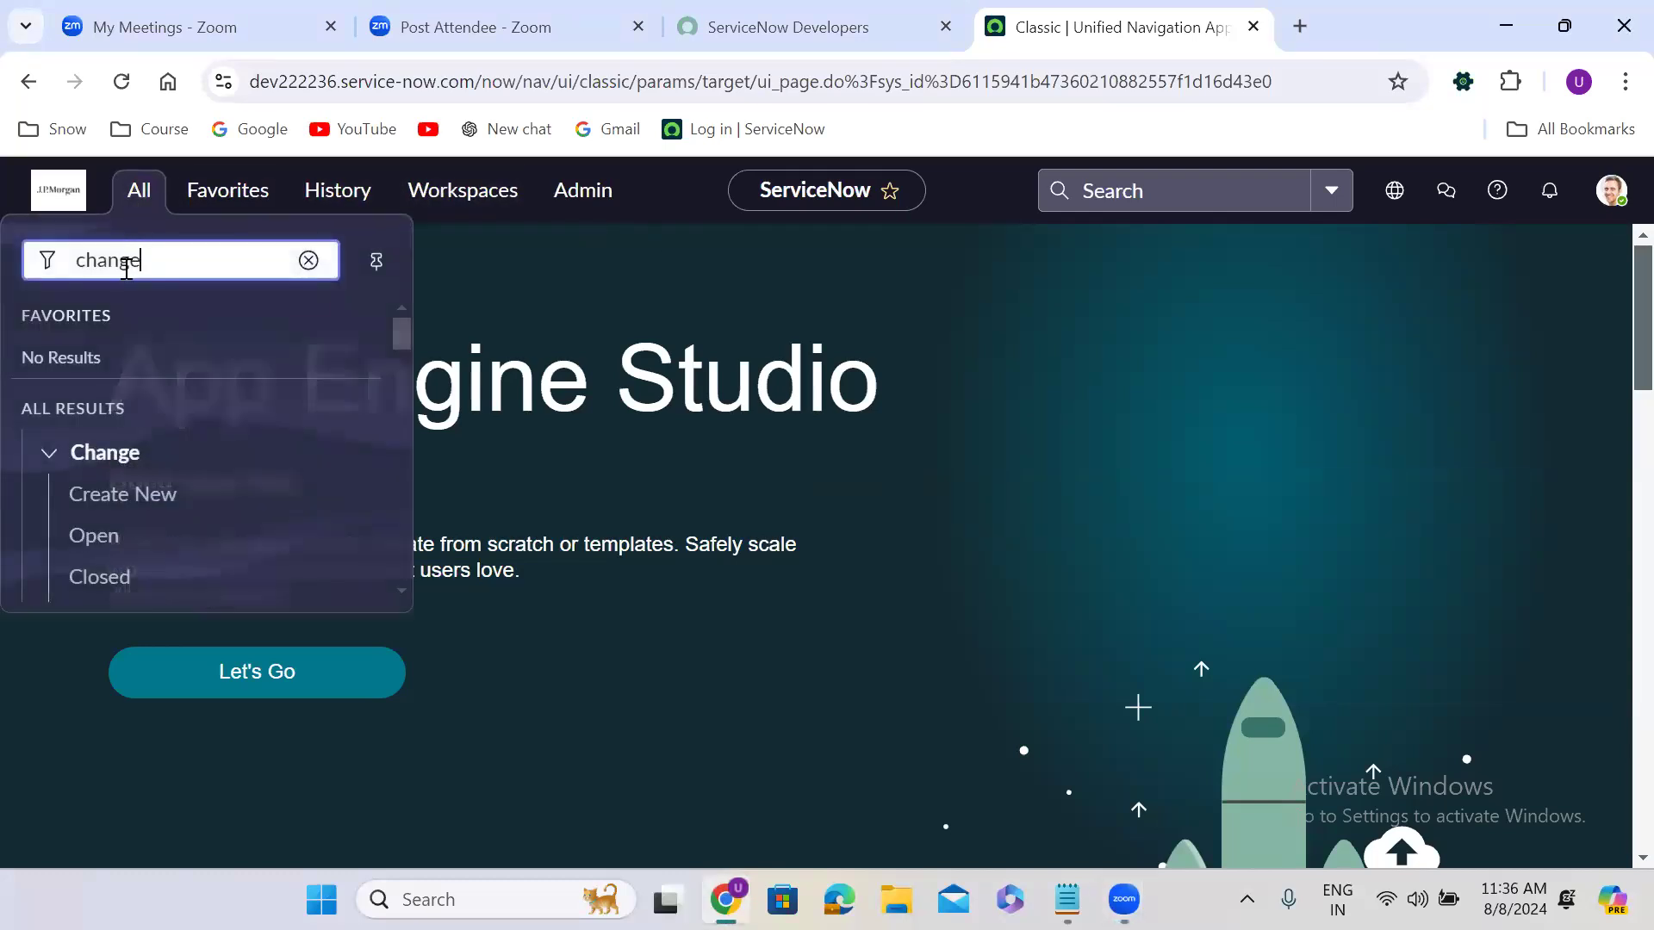
double_click(124, 267)
drag(405, 332, 410, 370)
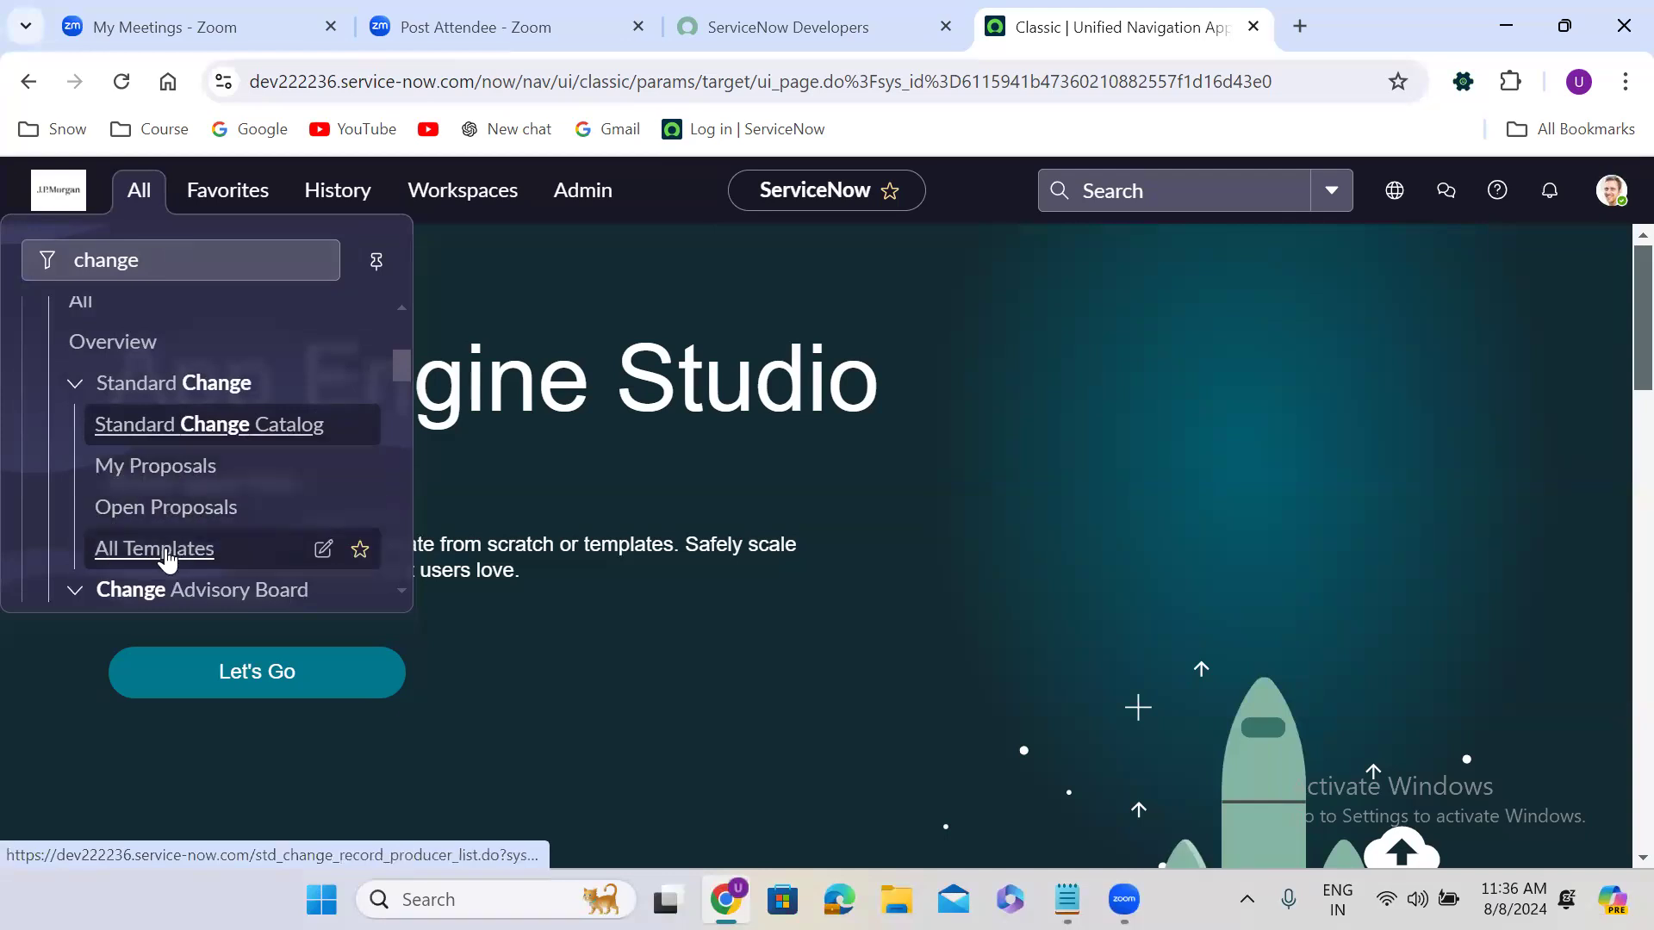
click(164, 507)
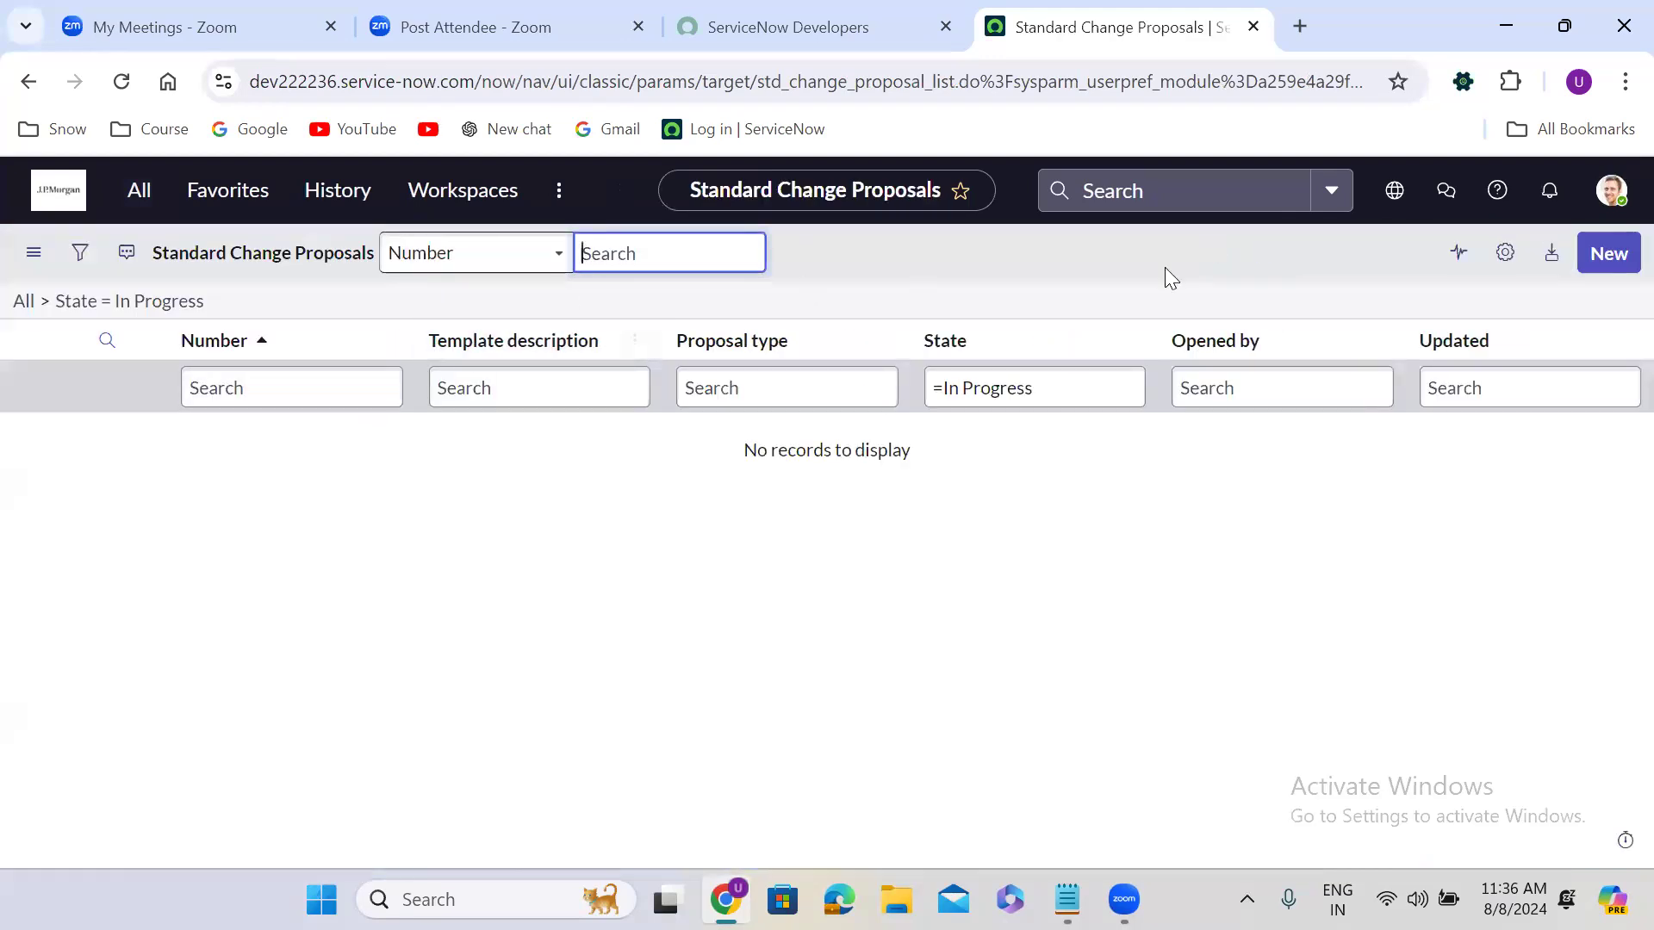
click(1620, 255)
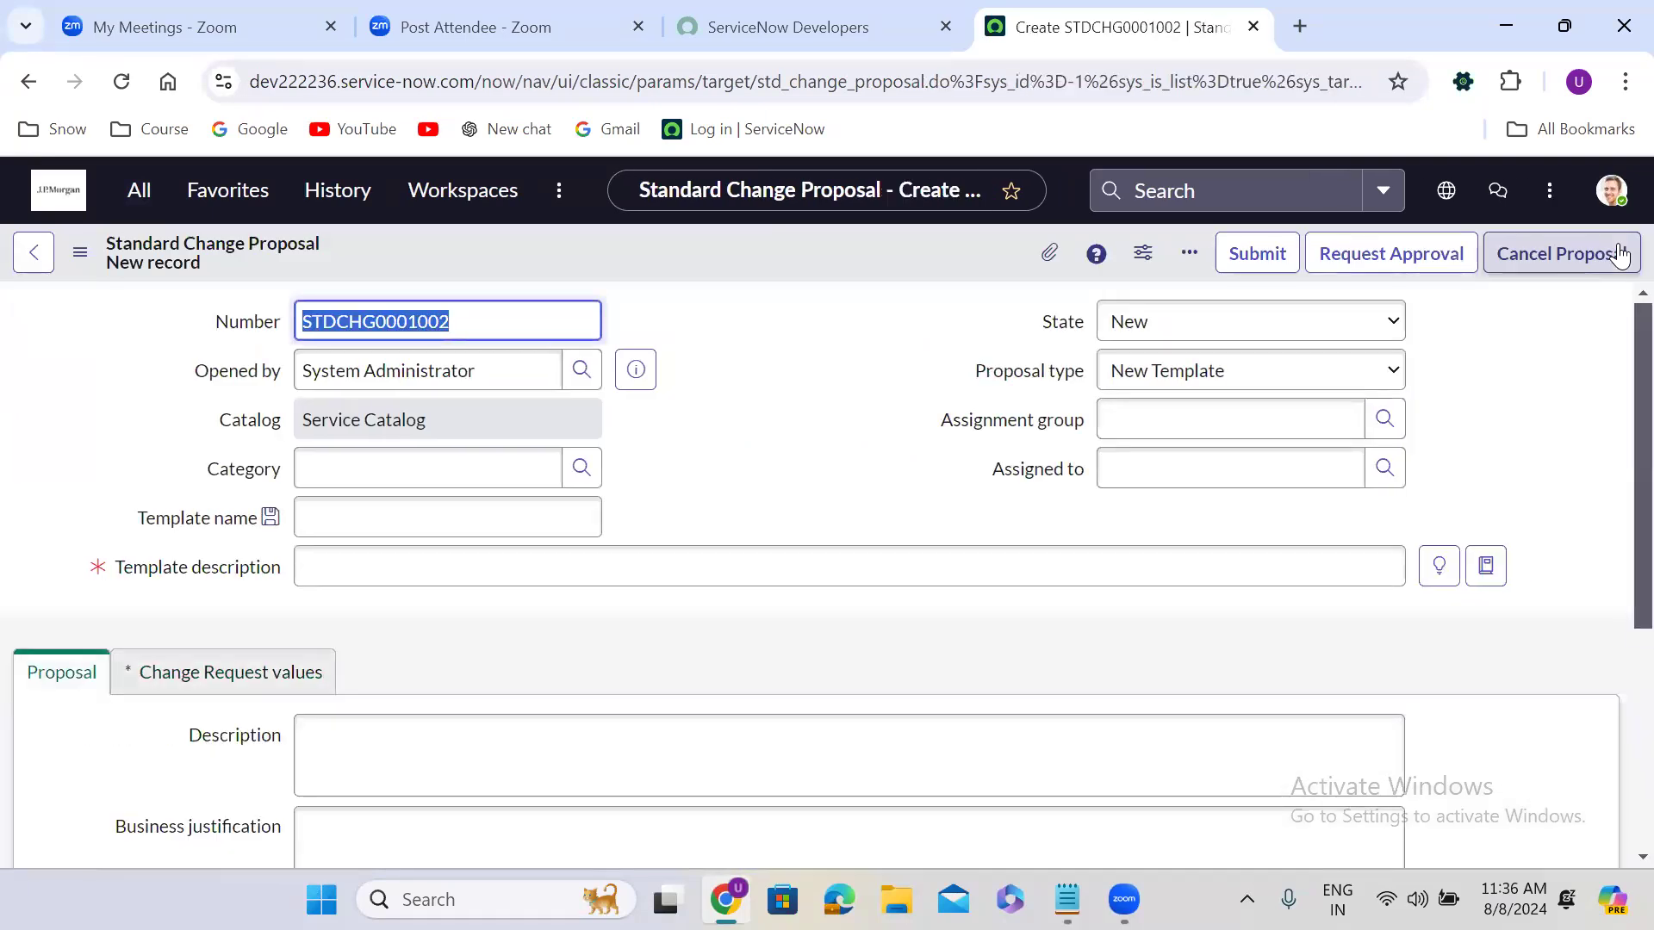
- Enter "Bank Server upgrade" as the proposal's template name and template description, and show its Change Request values
click(319, 532)
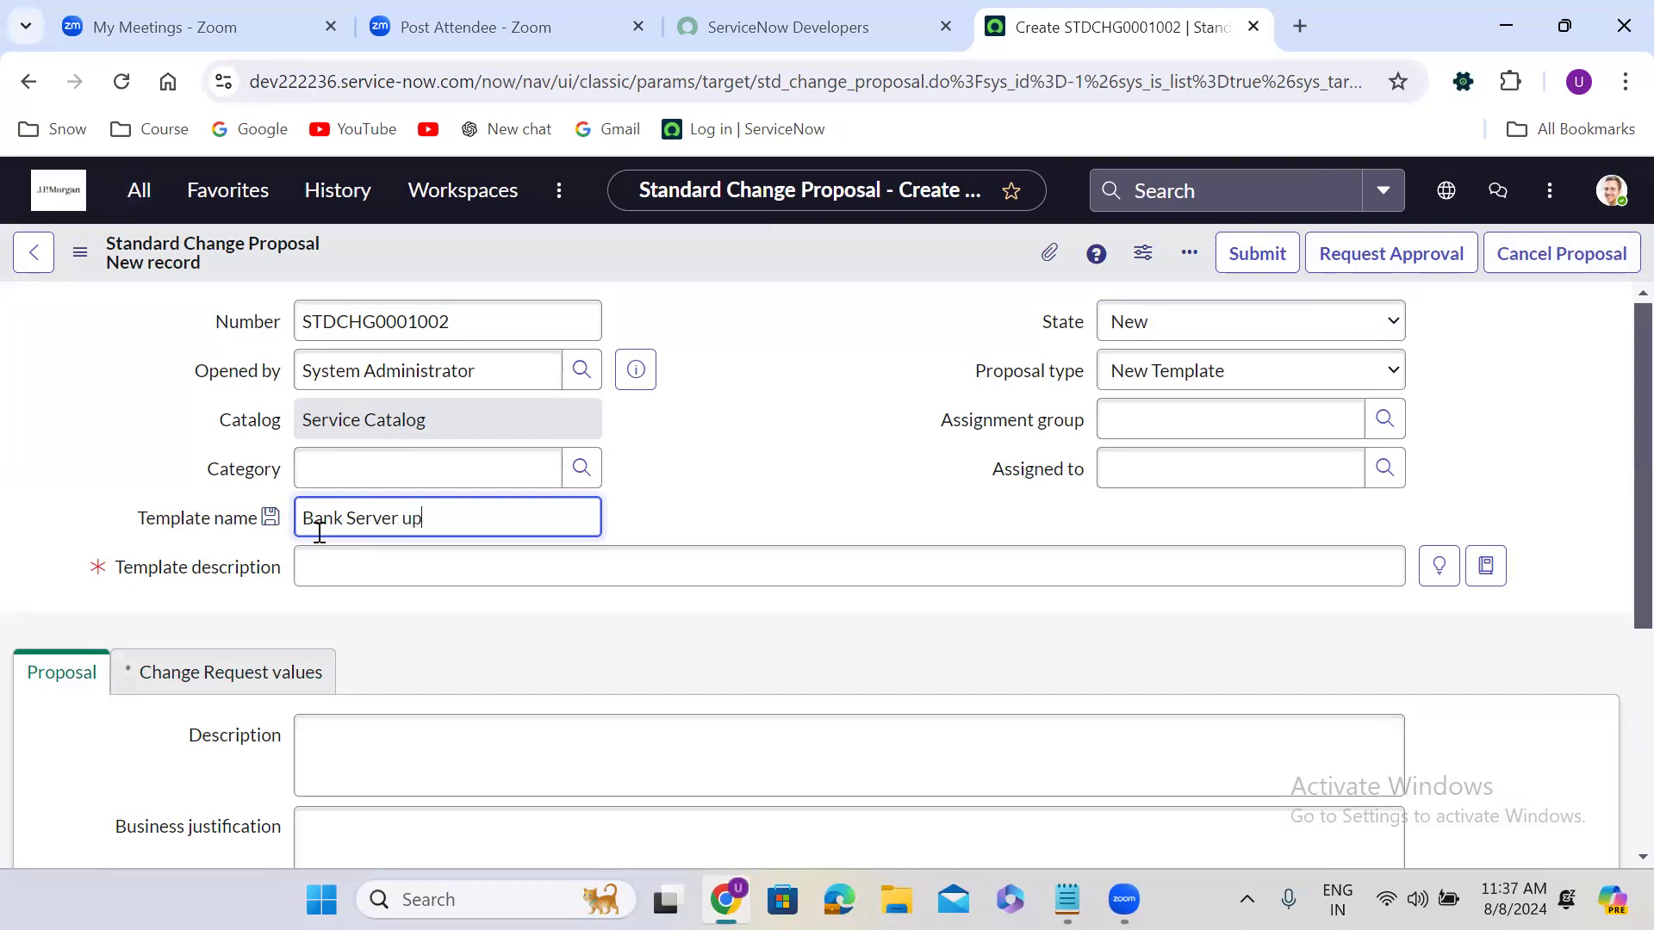
triple_click(443, 518)
key(ctrl+c)
click(491, 572)
key(ctrl+v)
click(445, 638)
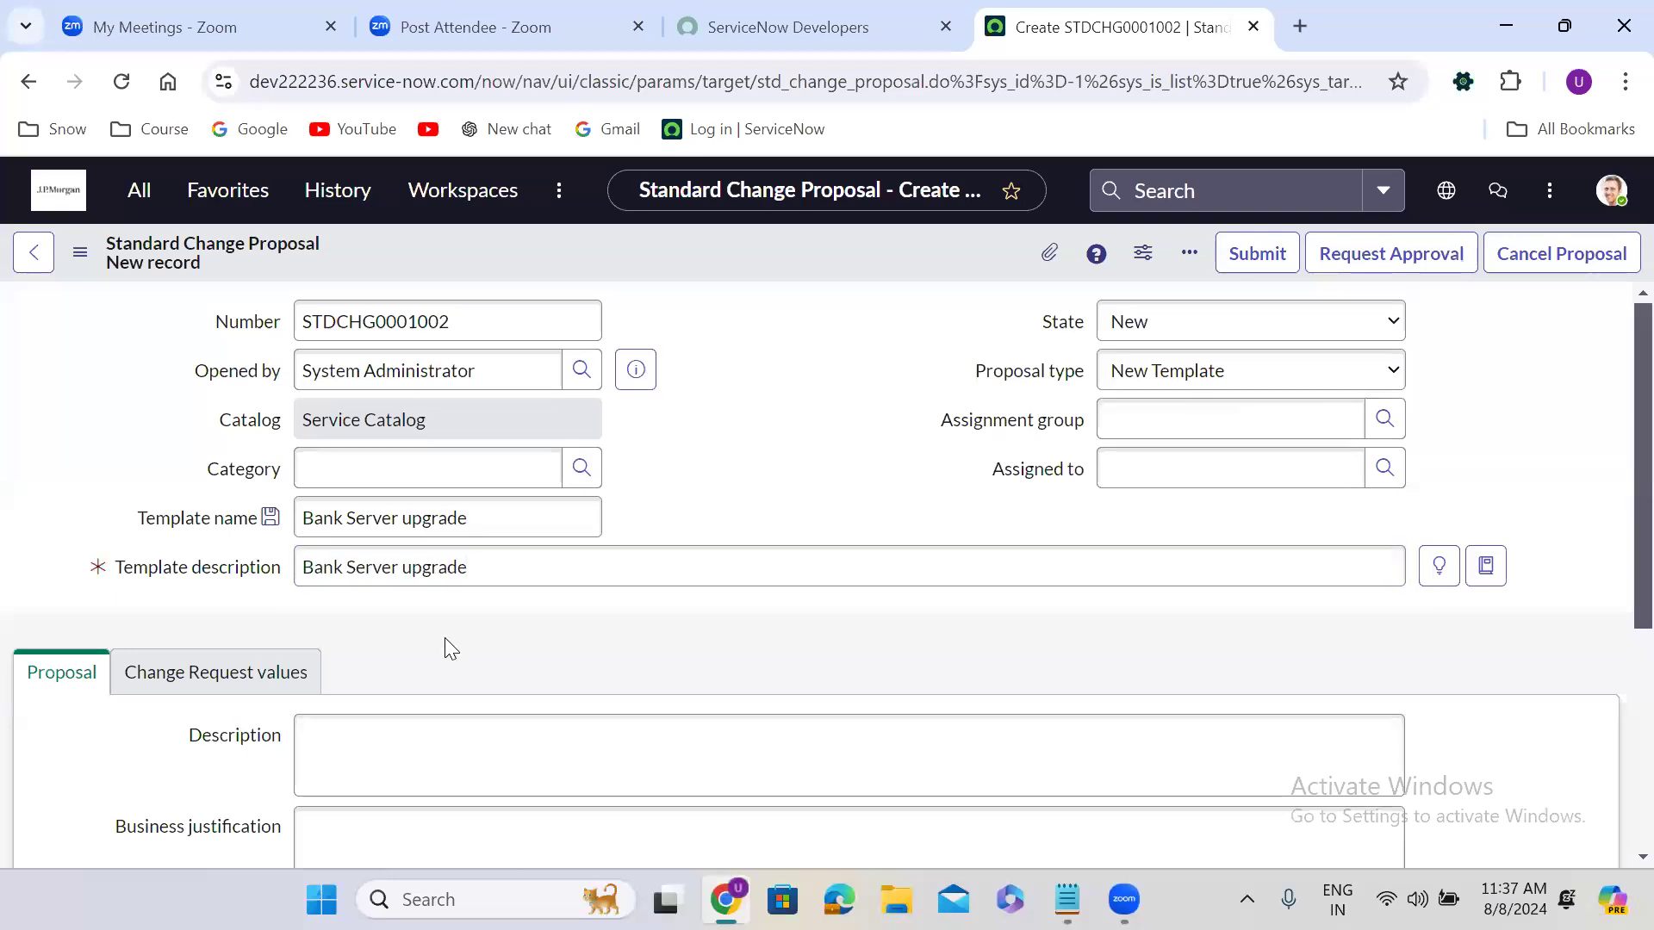
scroll(444, 638, down, 3)
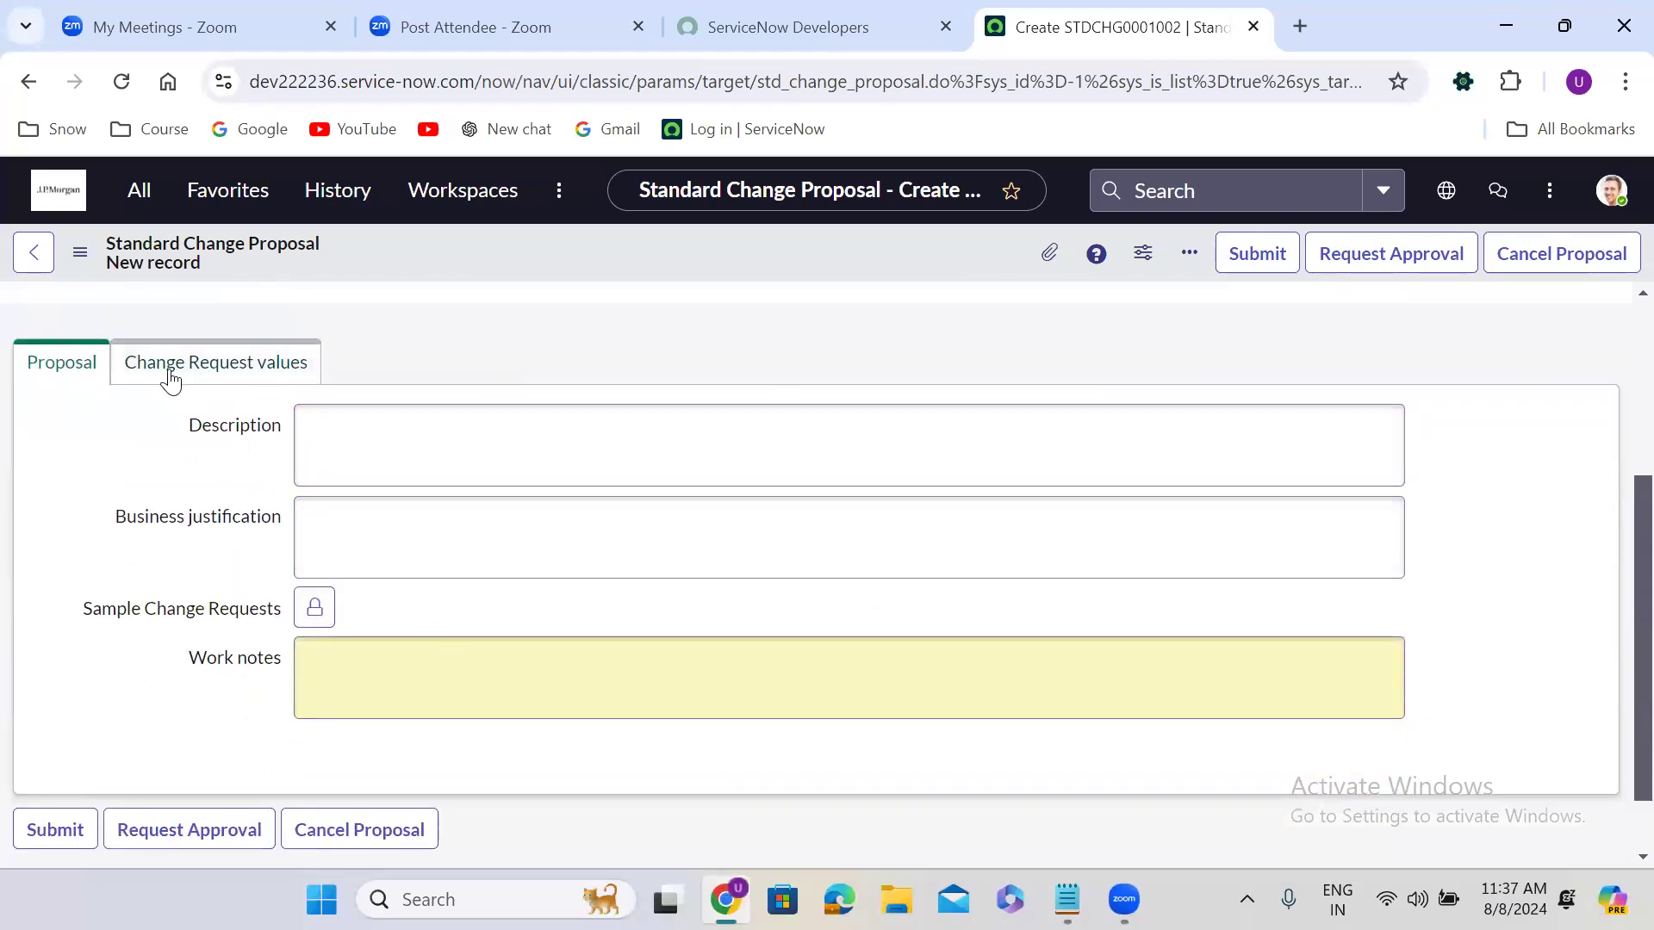
click(250, 367)
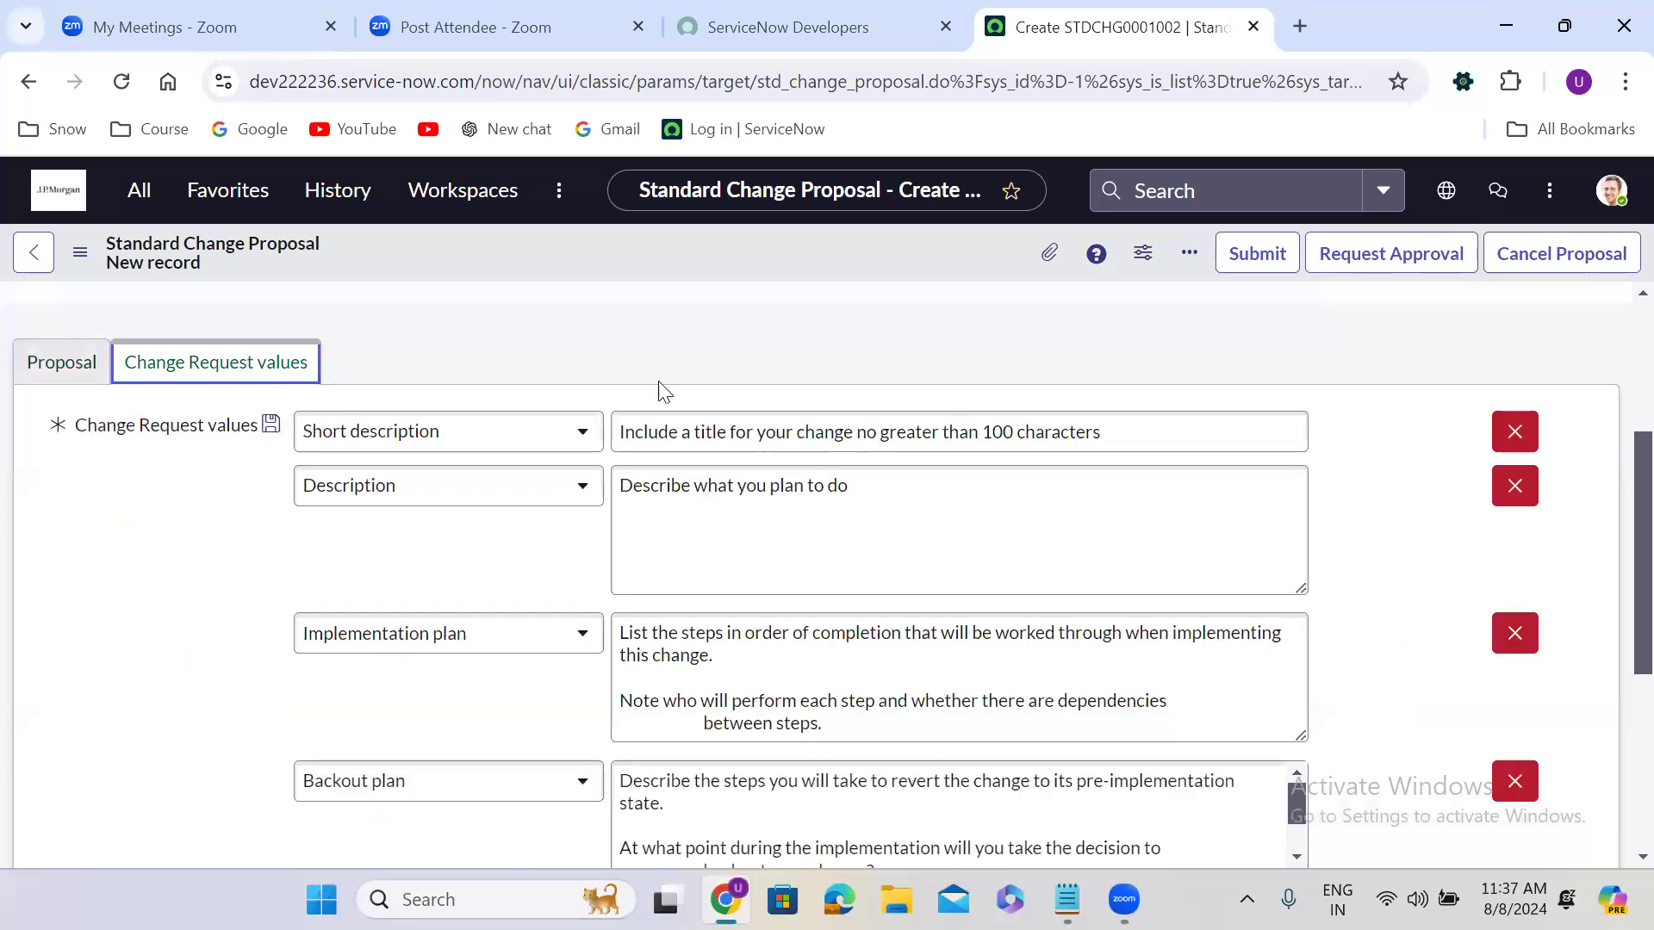
- Fill the Short description, Description and Implementation plan values with "test 567", replacing their placeholder text
triple_click(737, 441)
text(test 567)
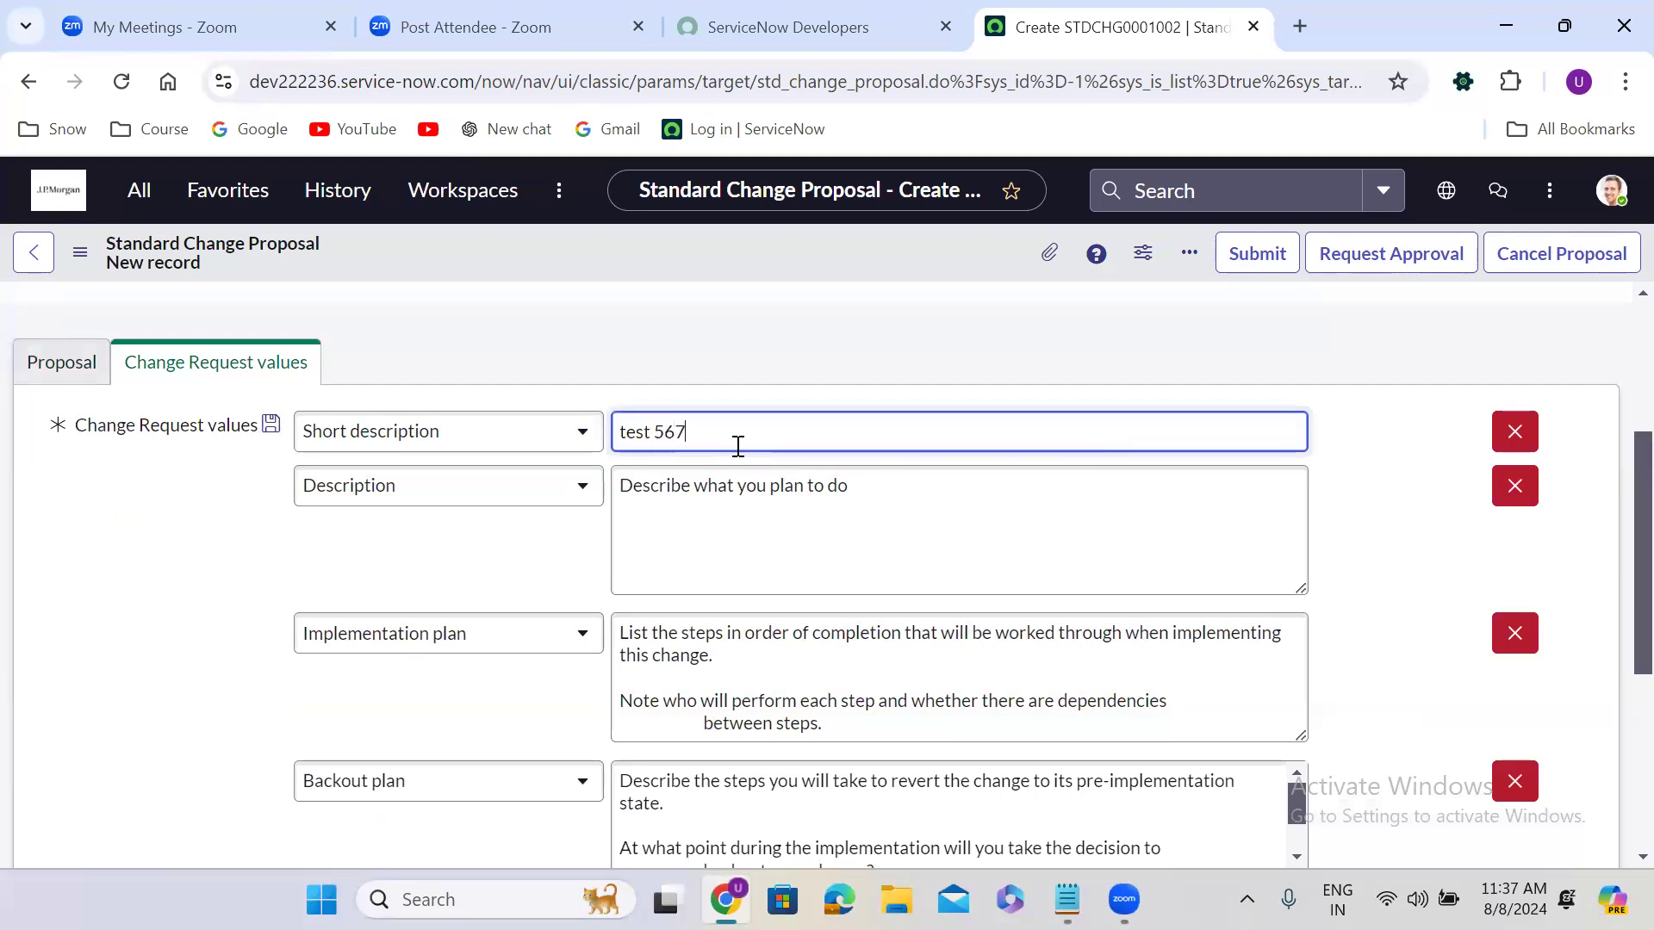
triple_click(774, 446)
key(ctrl+c)
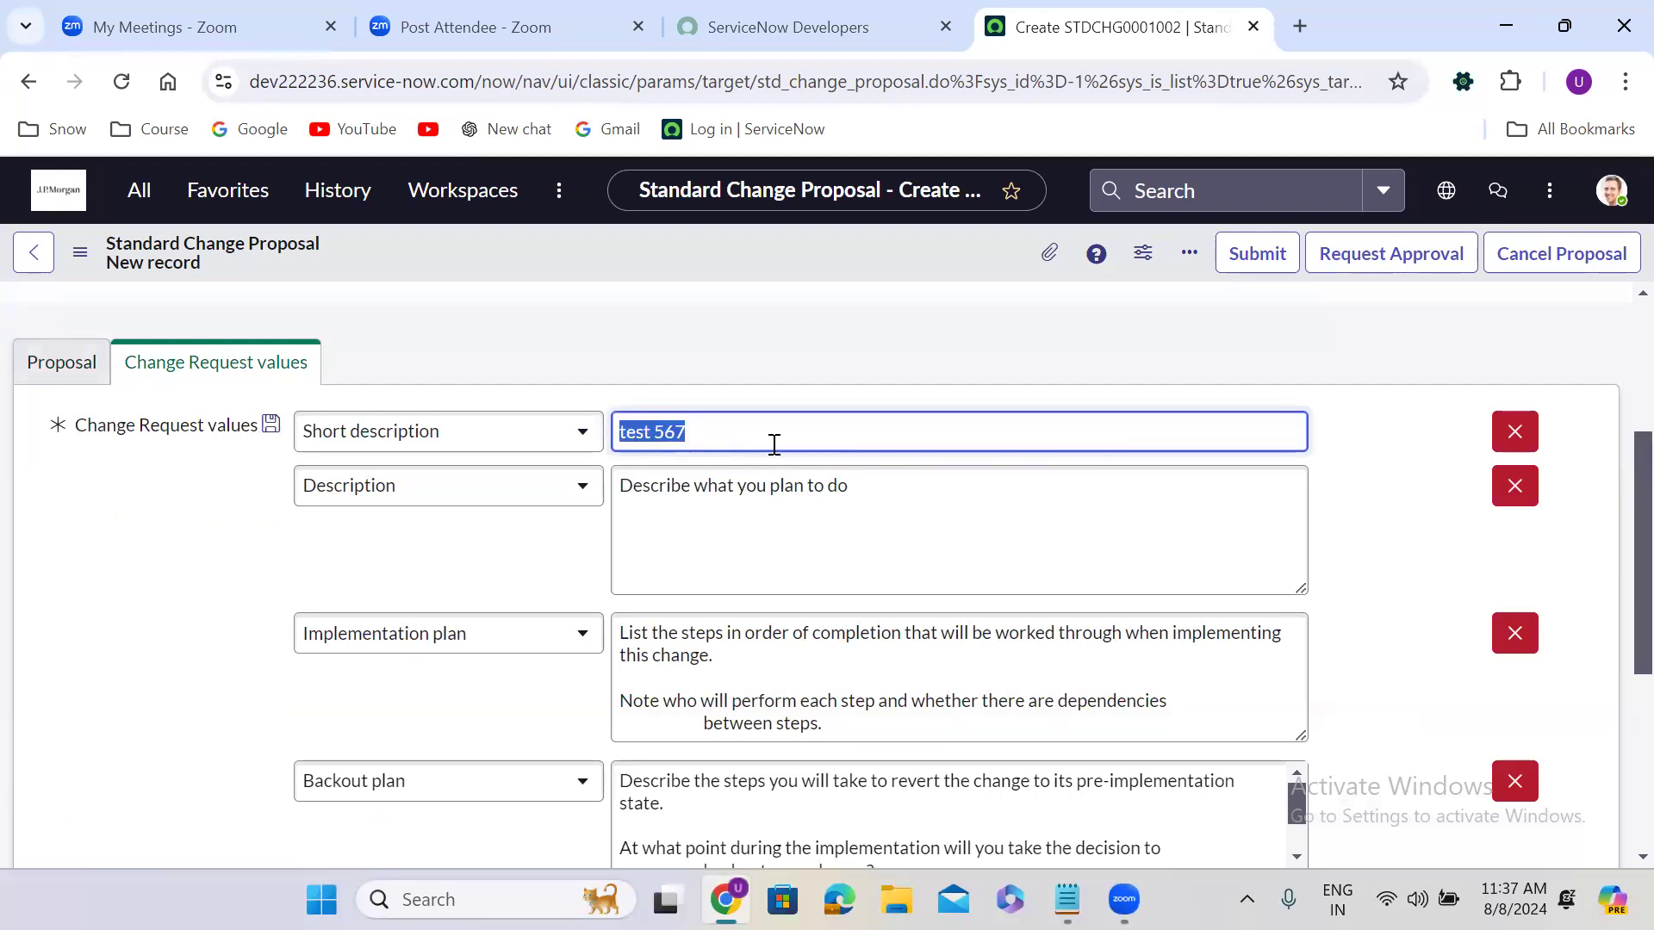
triple_click(798, 503)
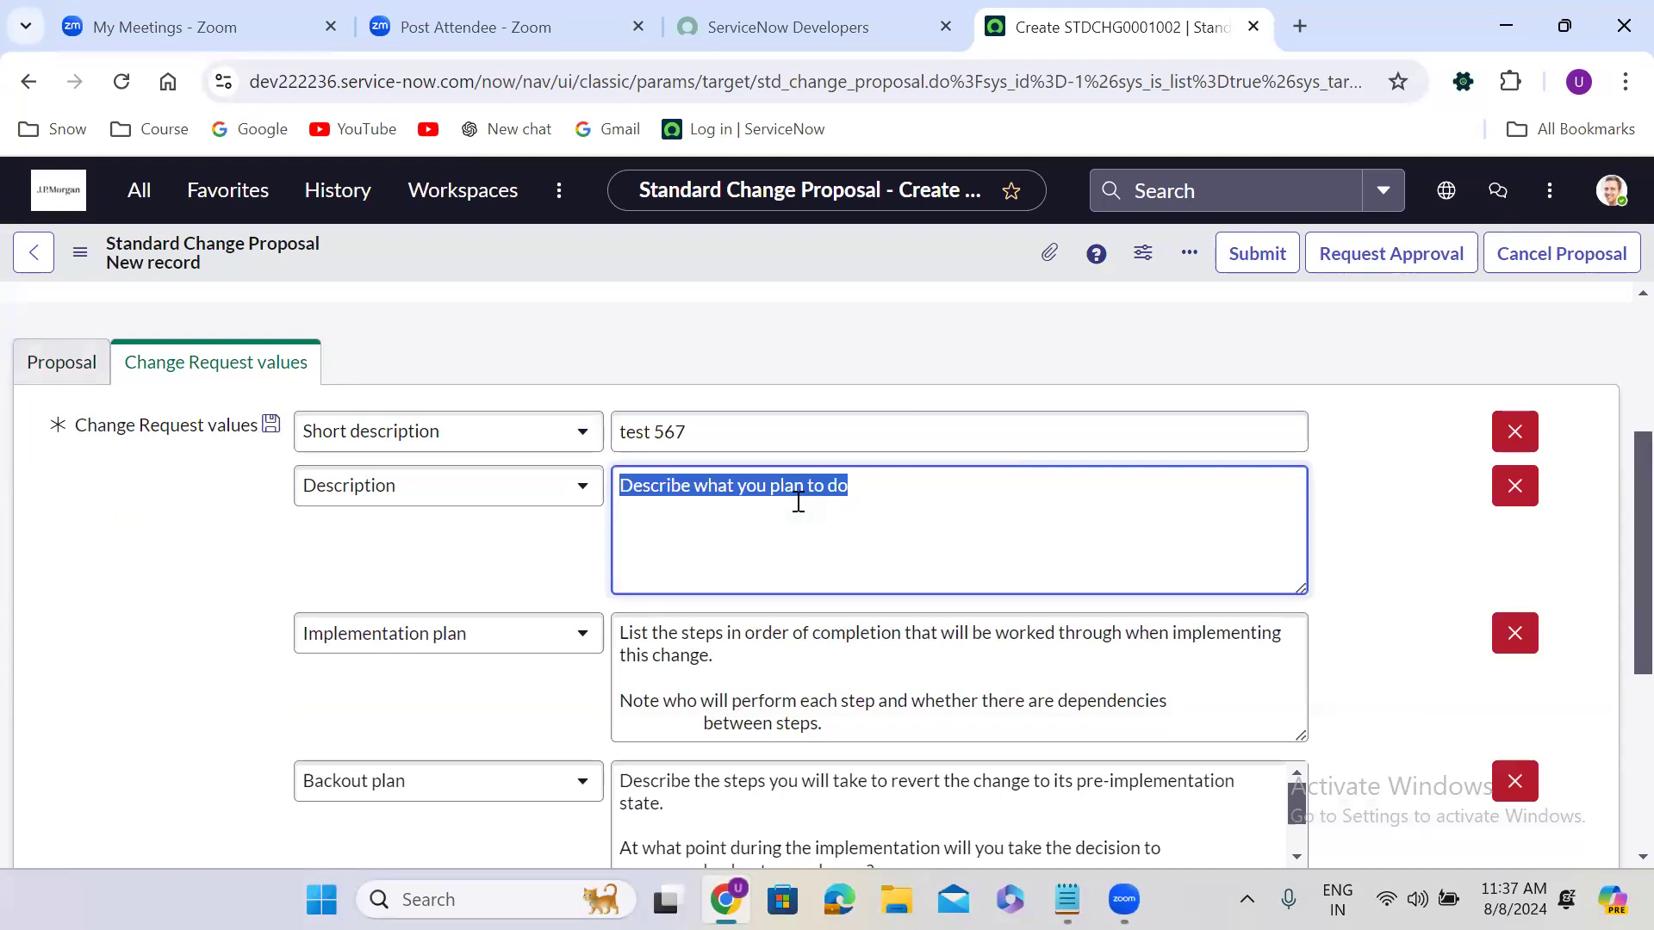
key(ctrl+v)
triple_click(788, 693)
key(ctrl+v)
click(491, 704)
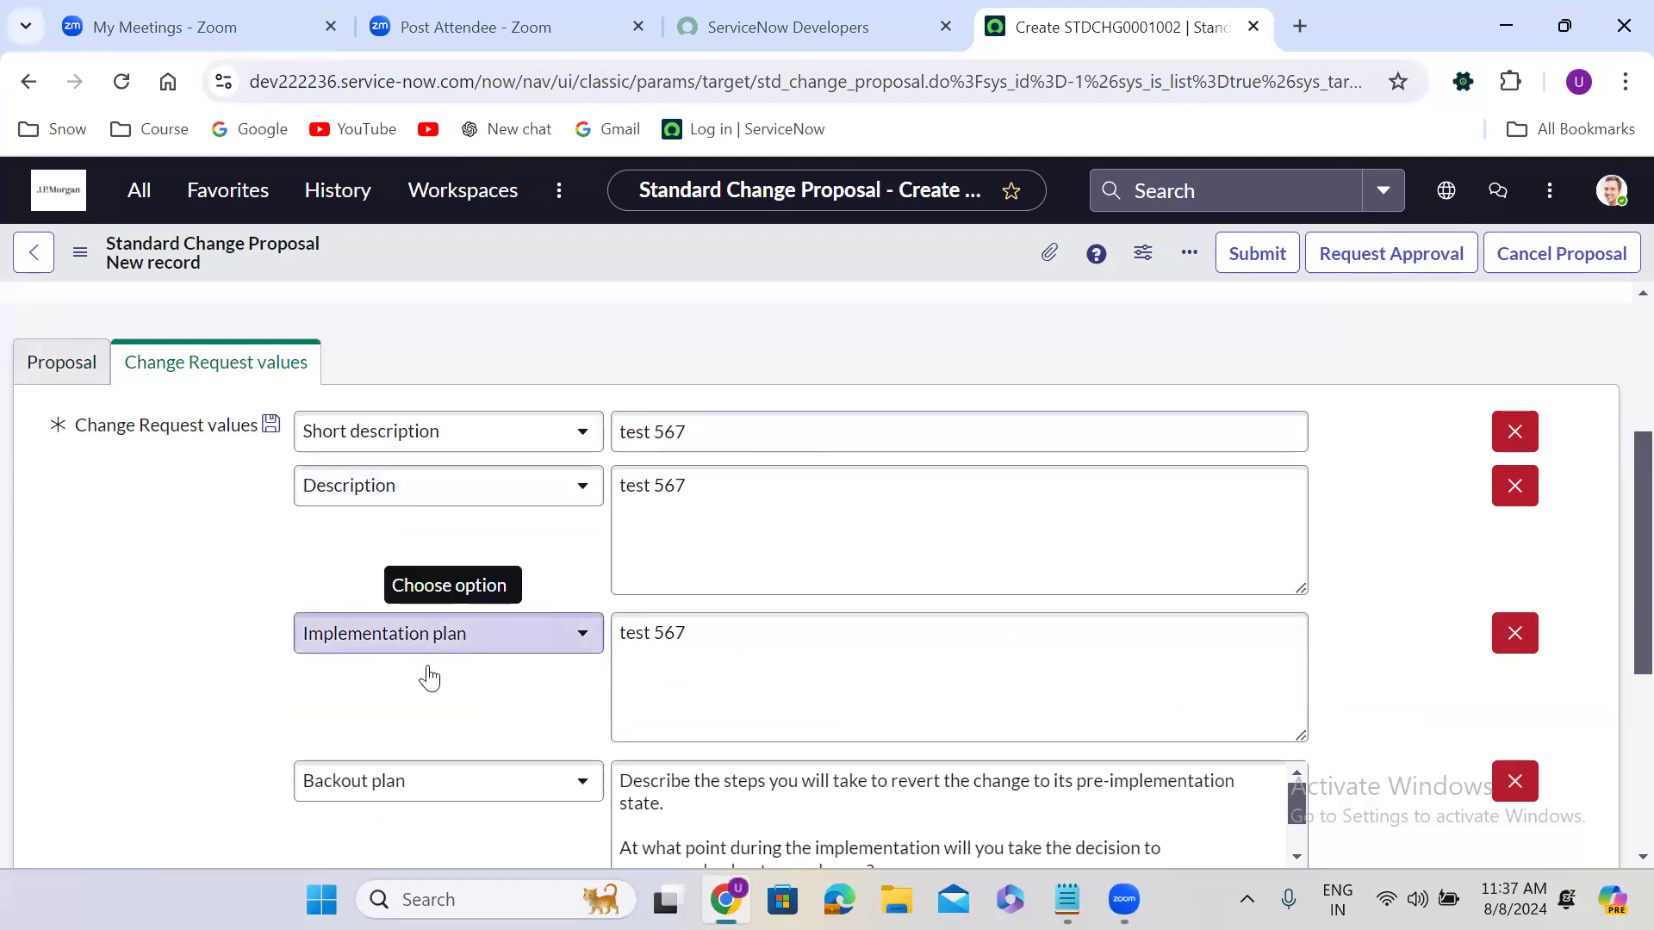
- Replace the placeholder text of the Backout plan and Test plan values with "test 567"
scroll(440, 723, down, 3)
click(814, 558)
key(ctrl+a)
key(ctrl+v)
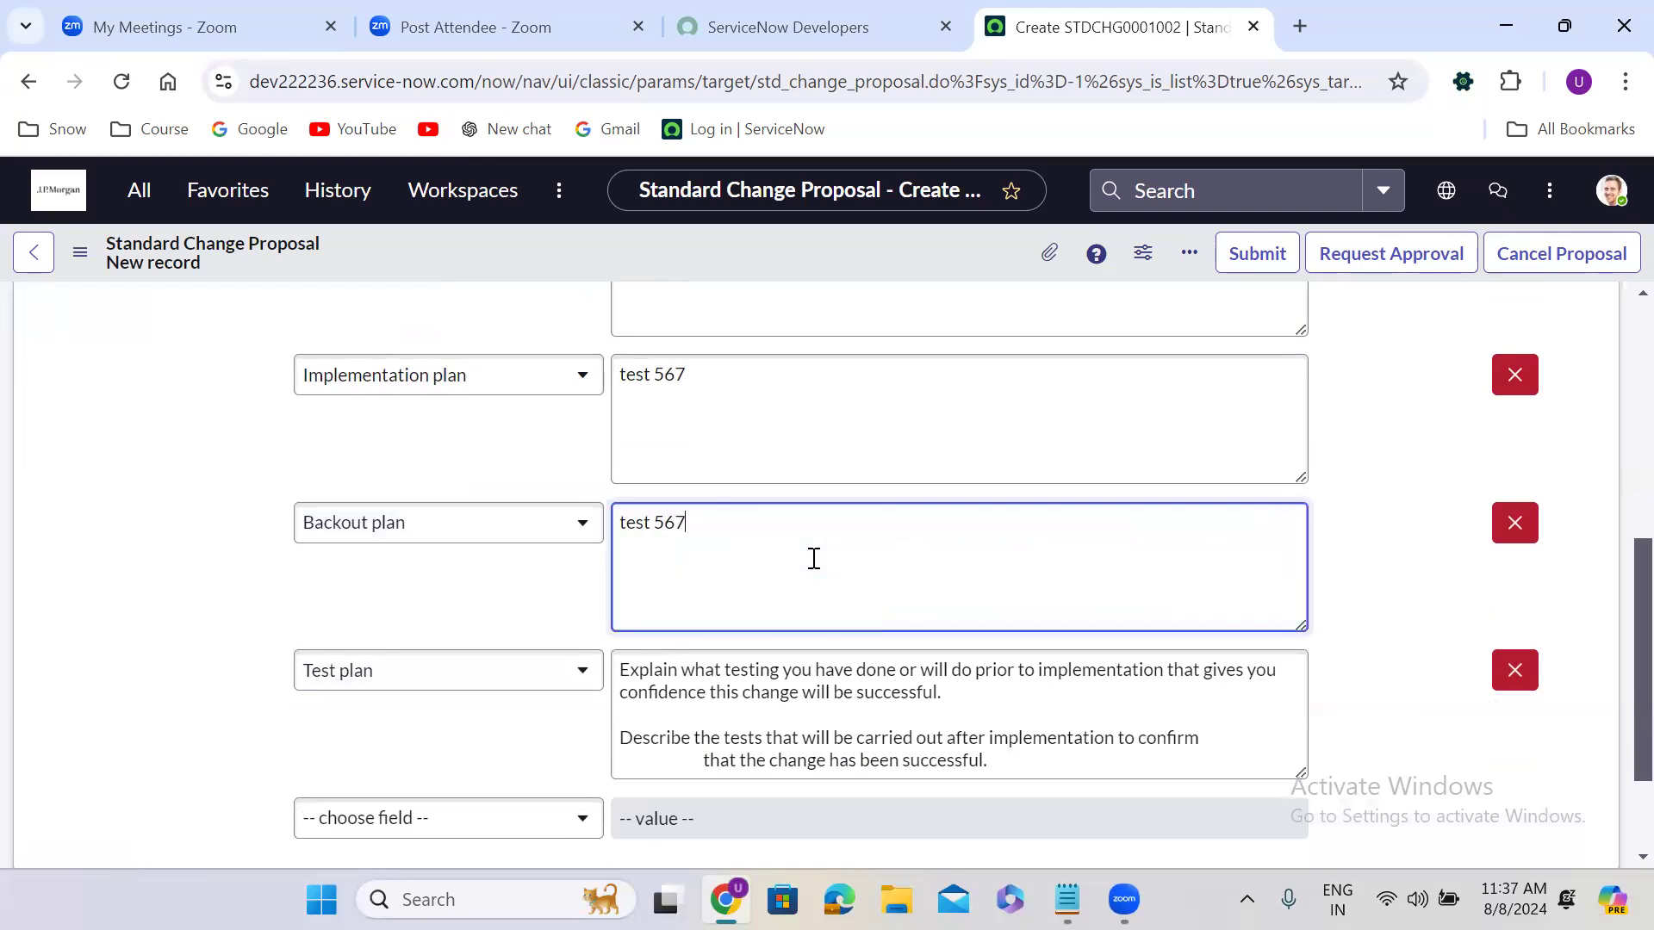
click(685, 708)
key(ctrl+a)
key(ctrl+v)
click(462, 740)
scroll(456, 739, down, 2)
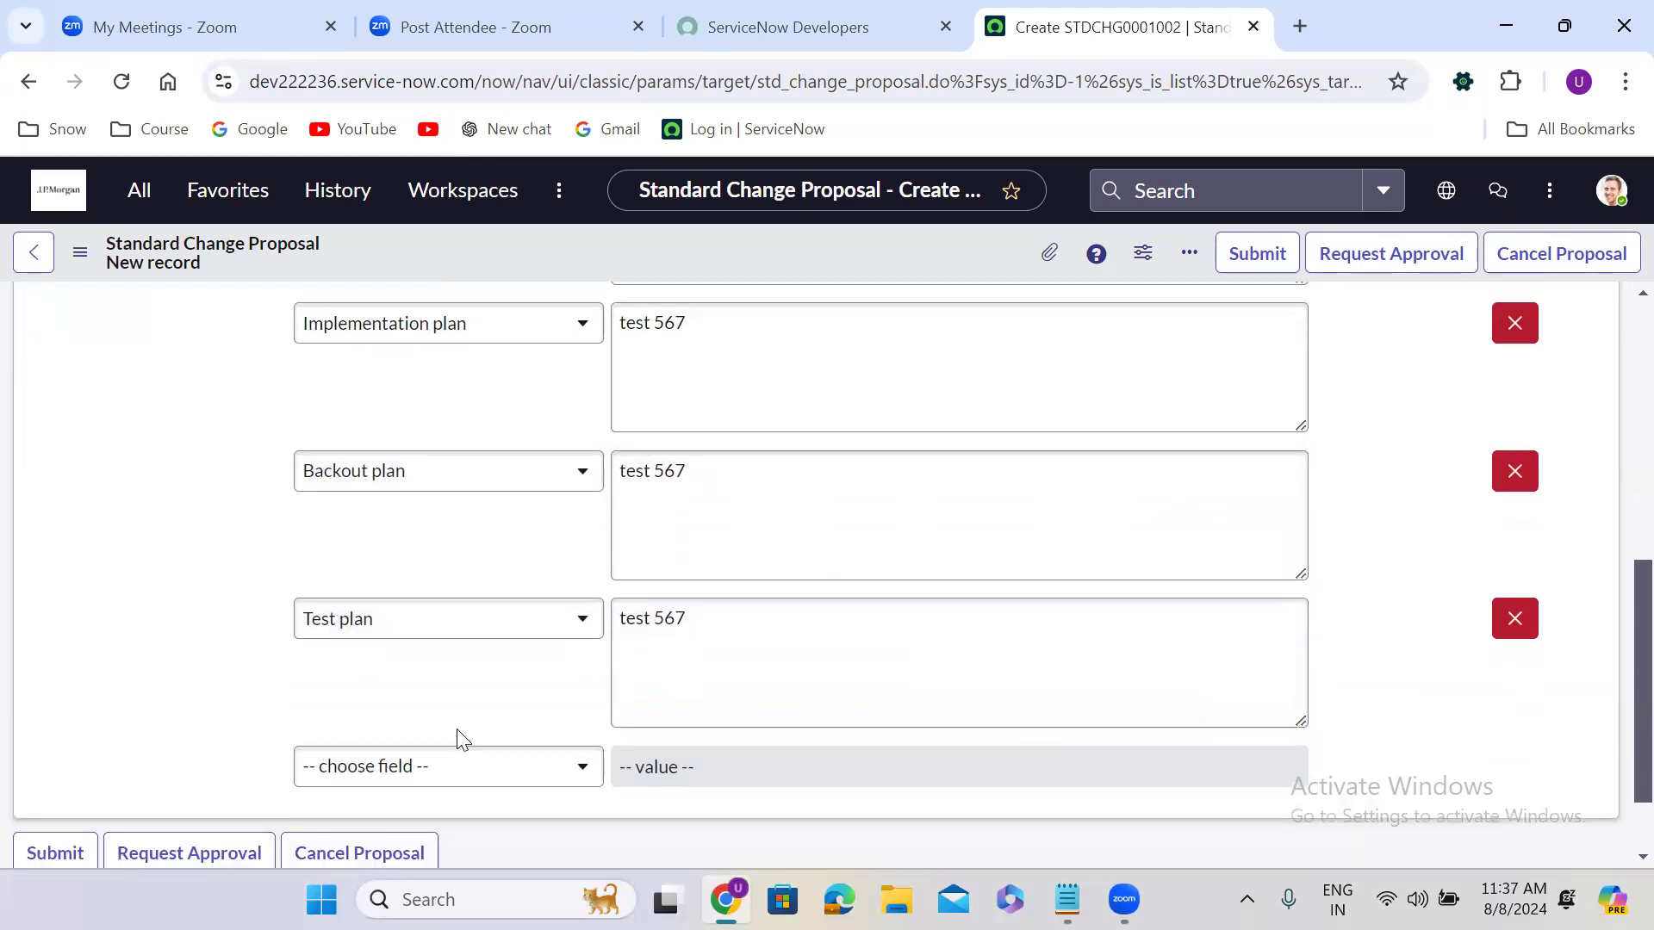
- Add the Risk and impact analysis field to the Change Request values and fill it with "test 567"
click(411, 665)
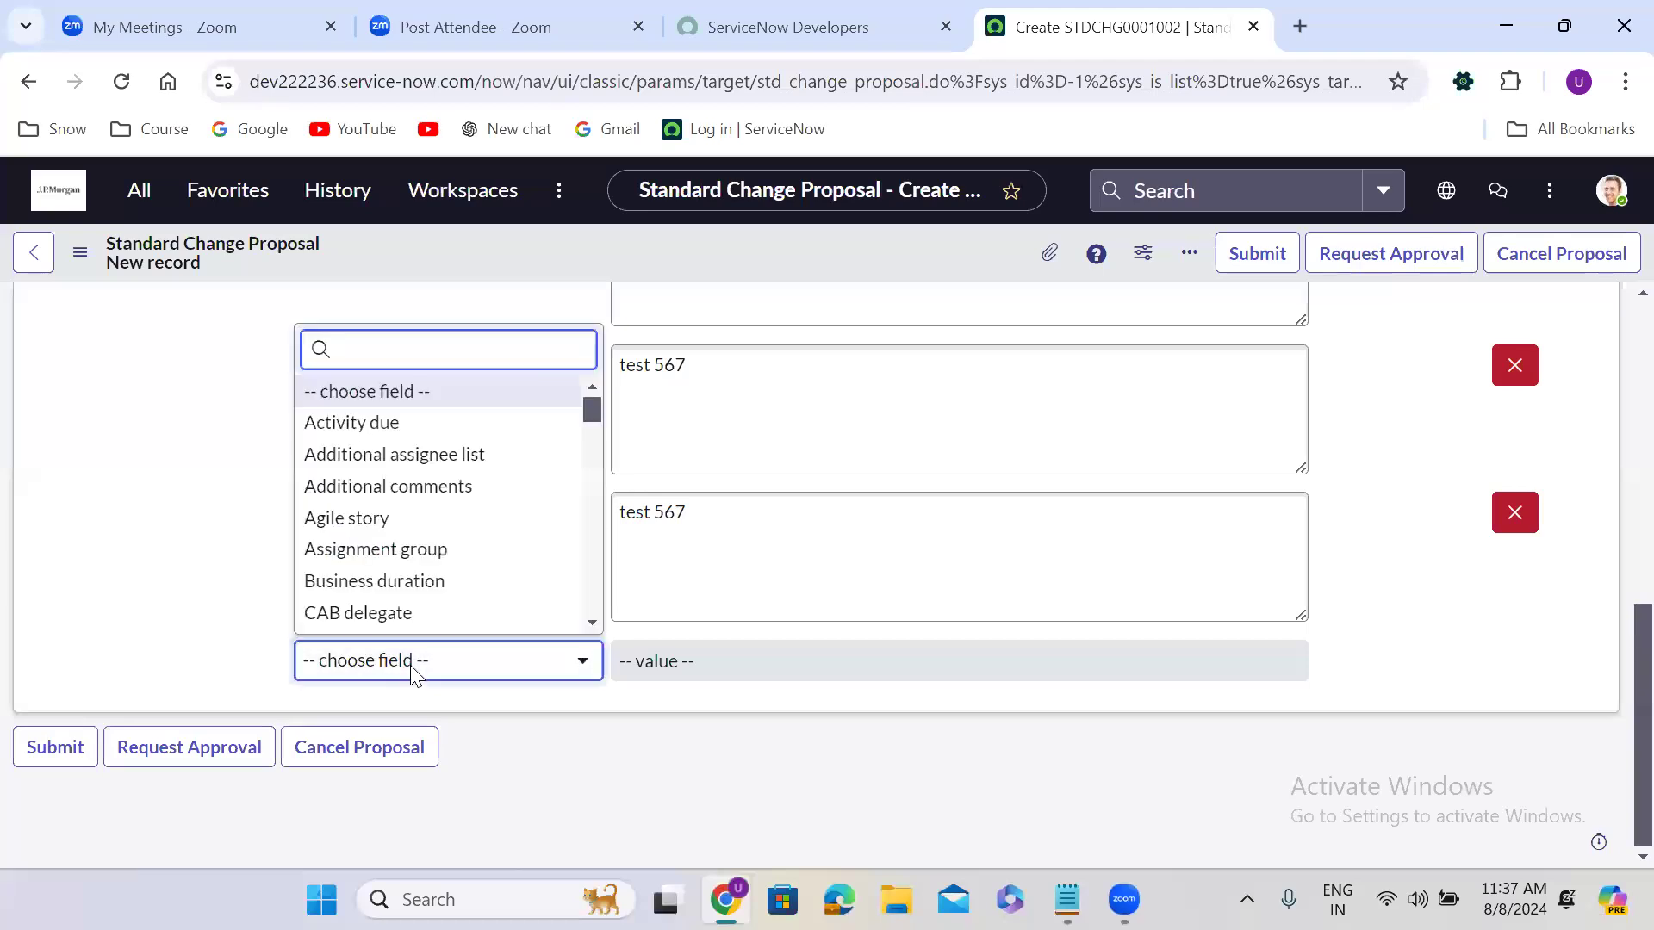
text(ris)
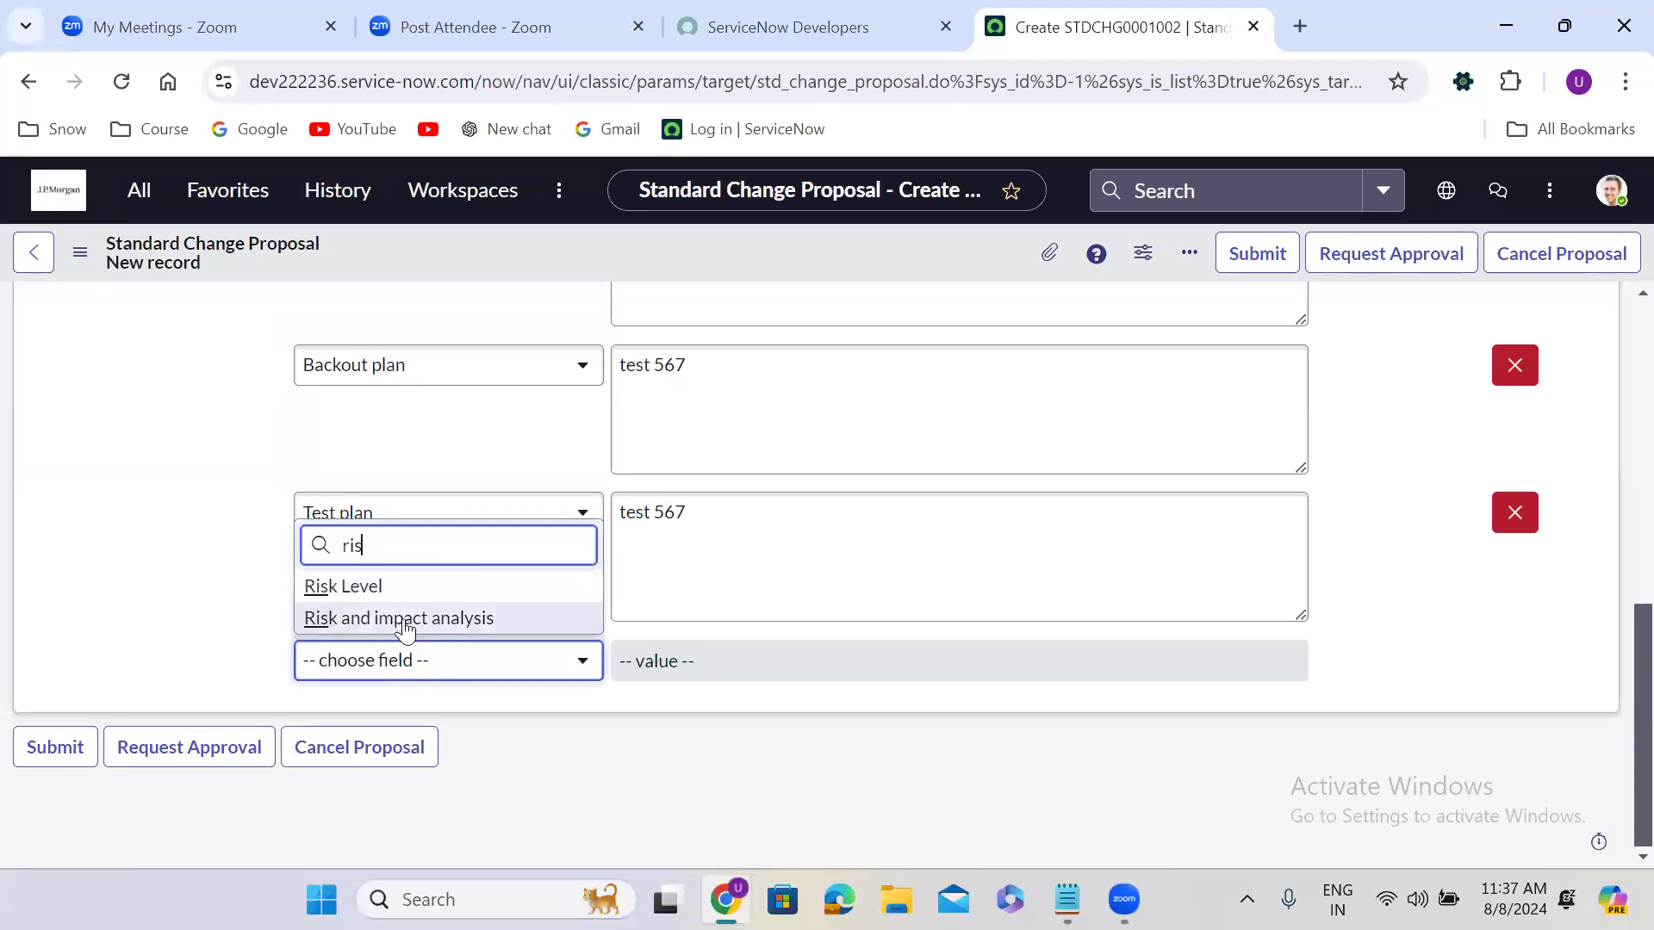
click(405, 619)
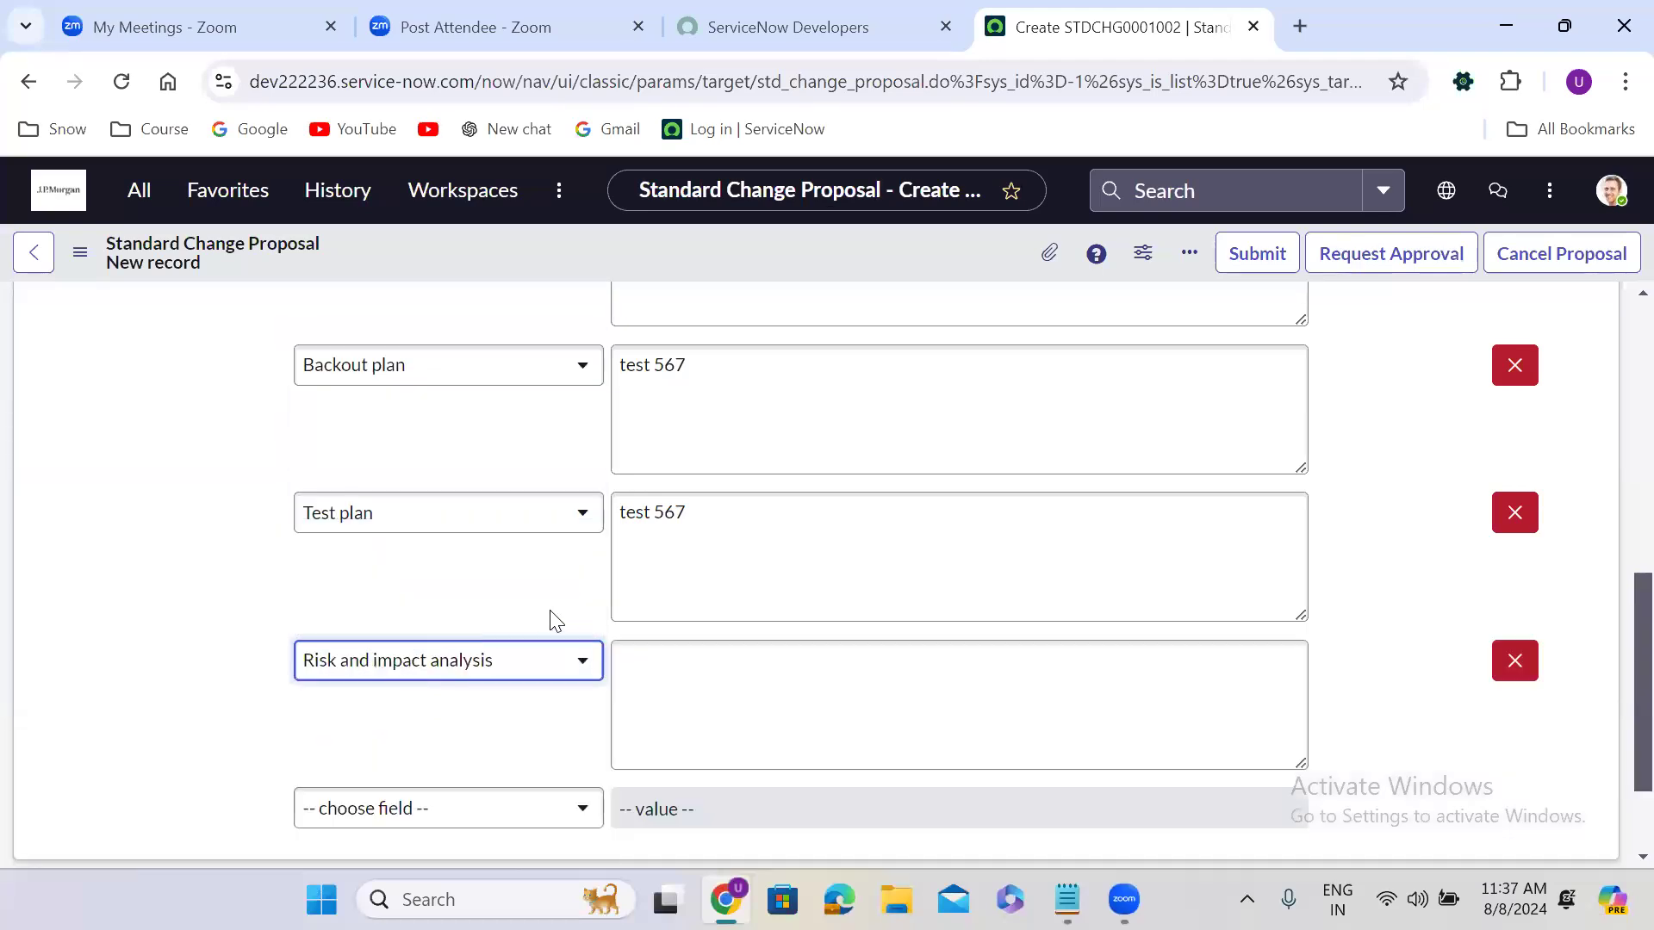
click(737, 697)
key(ctrl+v)
click(186, 595)
scroll(186, 598, up, 4)
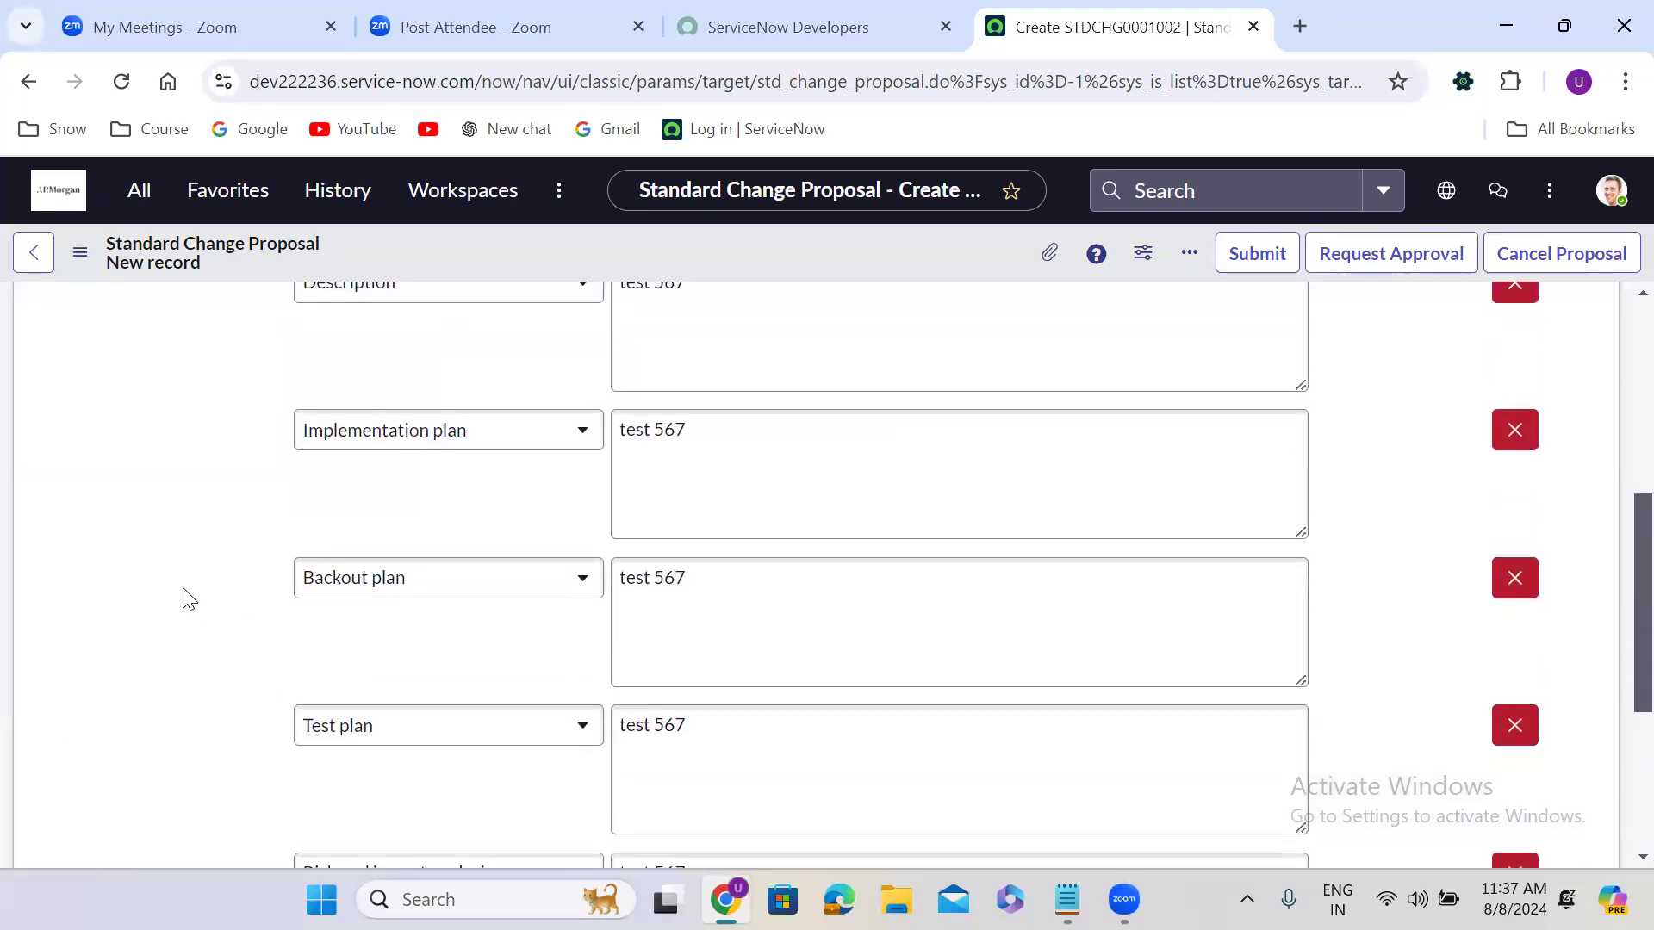
- Add the Justification field to the Change Request values with the value "test 567"
scroll(186, 598, down, 5)
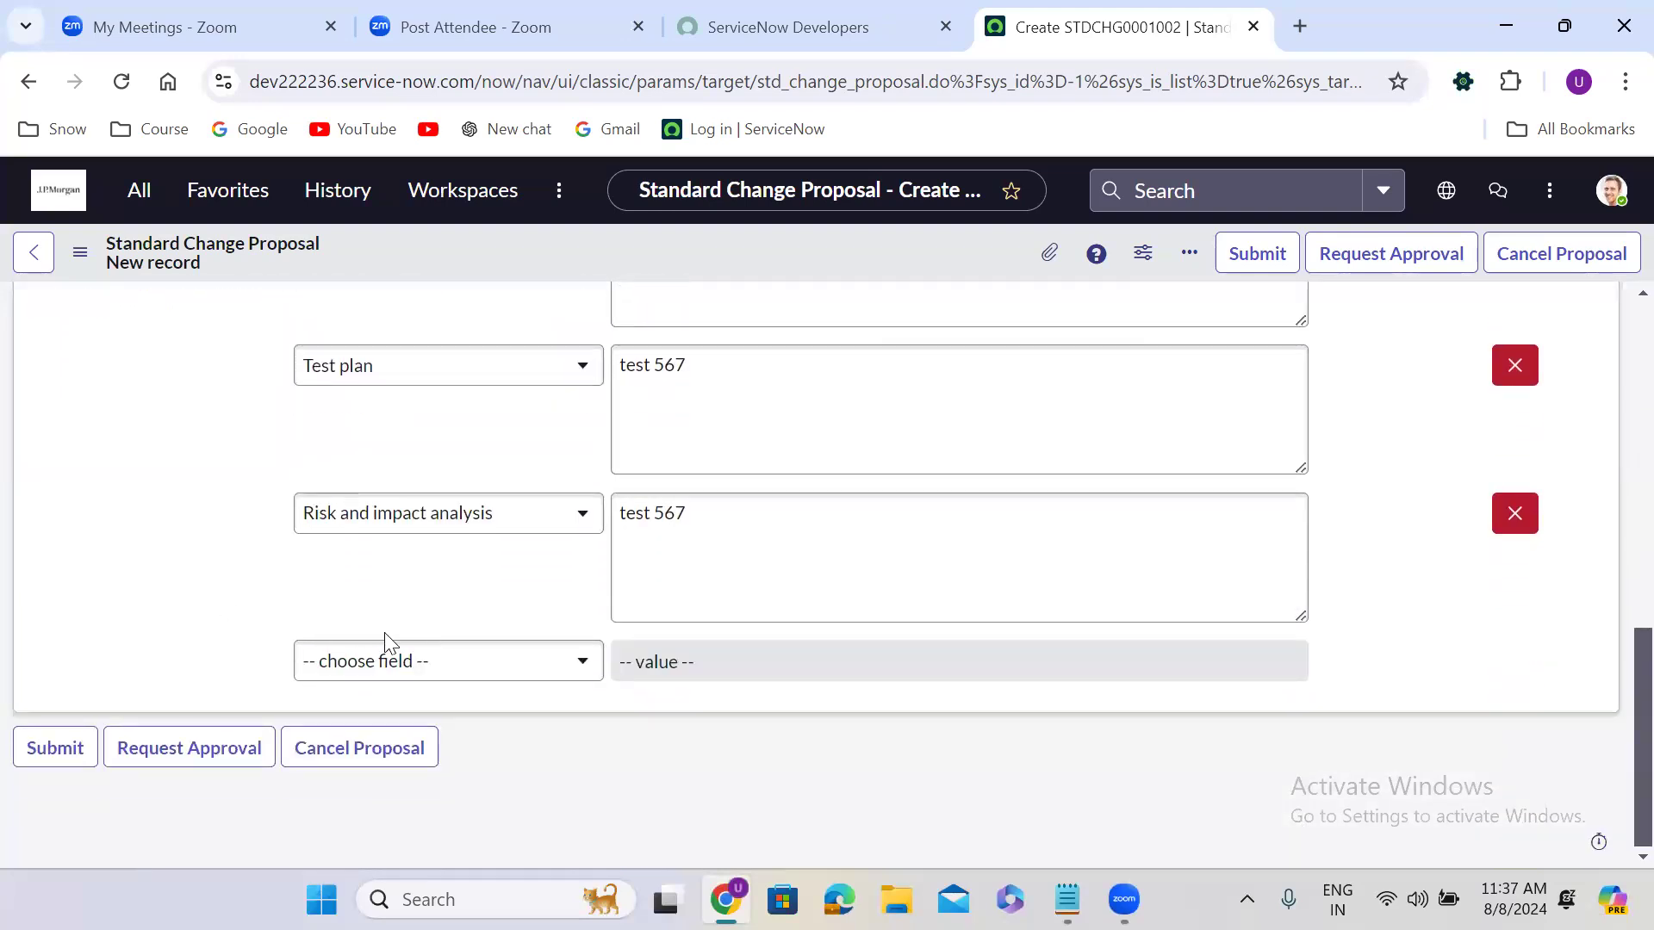
click(417, 661)
text(just)
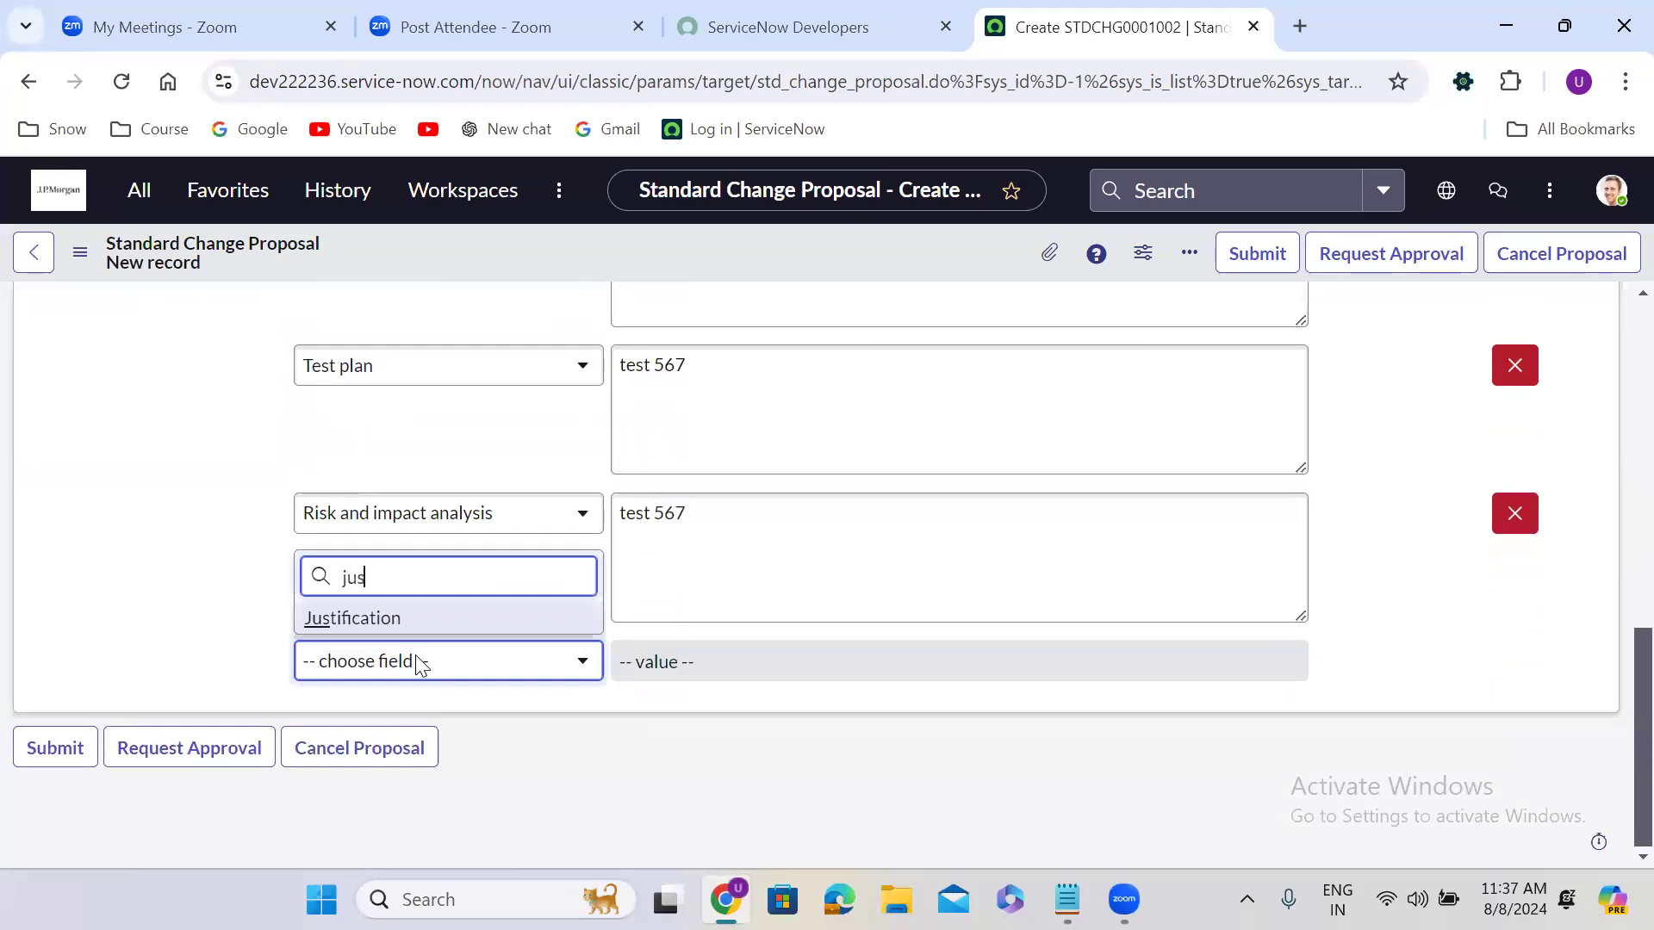
click(405, 620)
click(747, 703)
text(test 567)
click(334, 755)
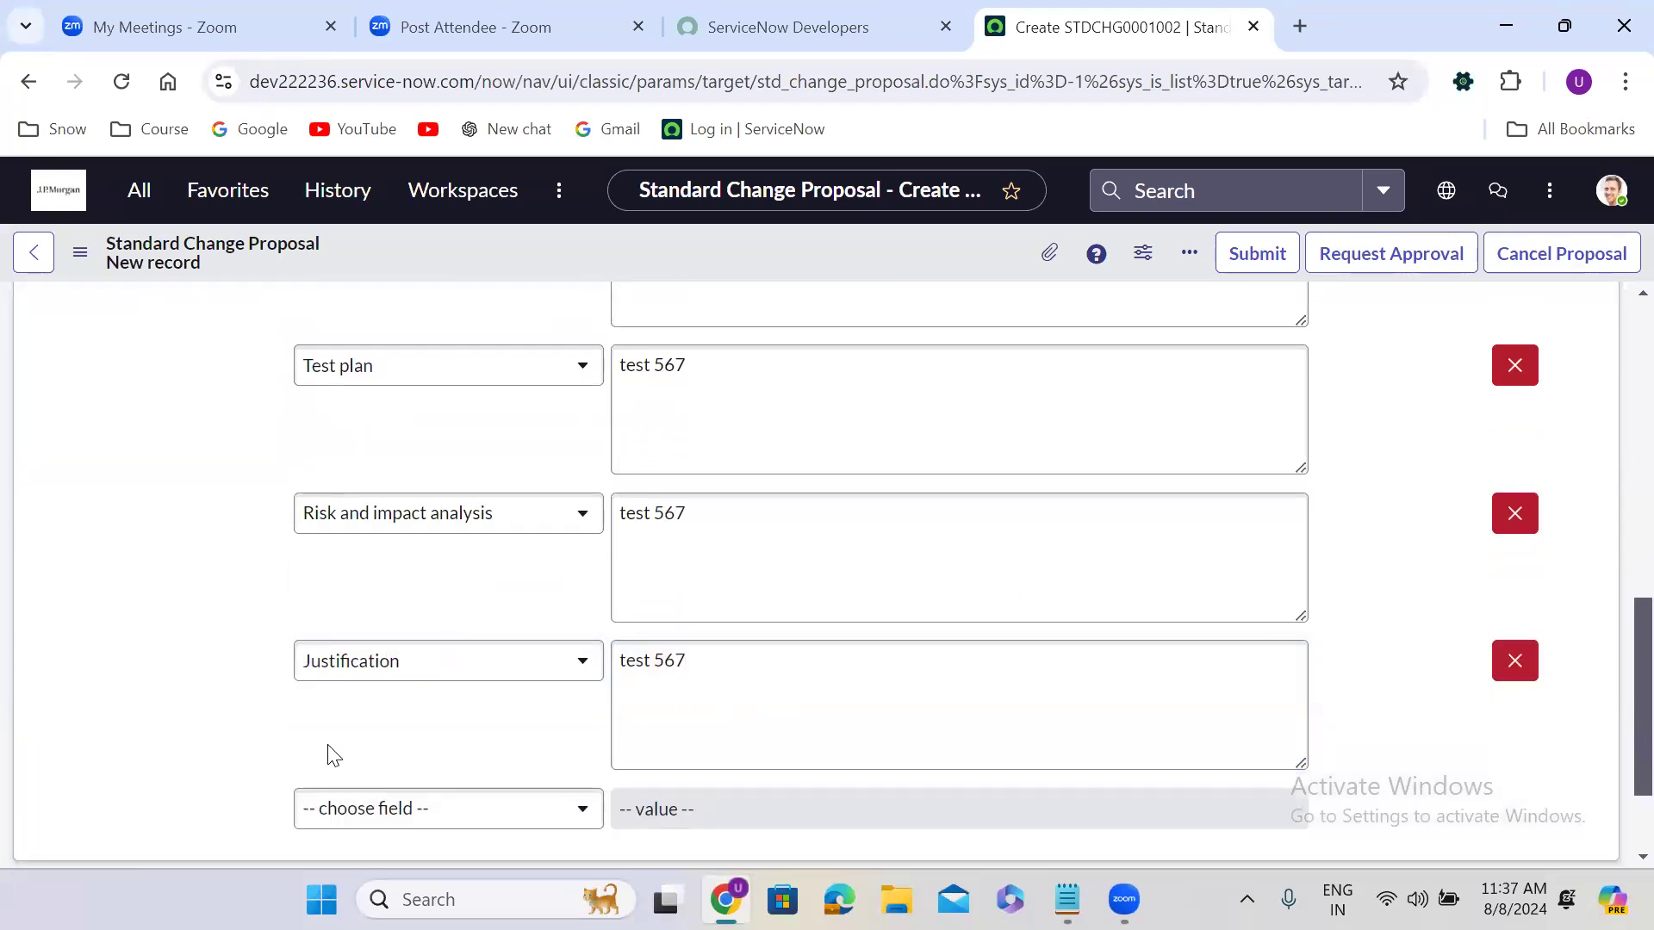
scroll(325, 754, down, 2)
click(377, 681)
text(back)
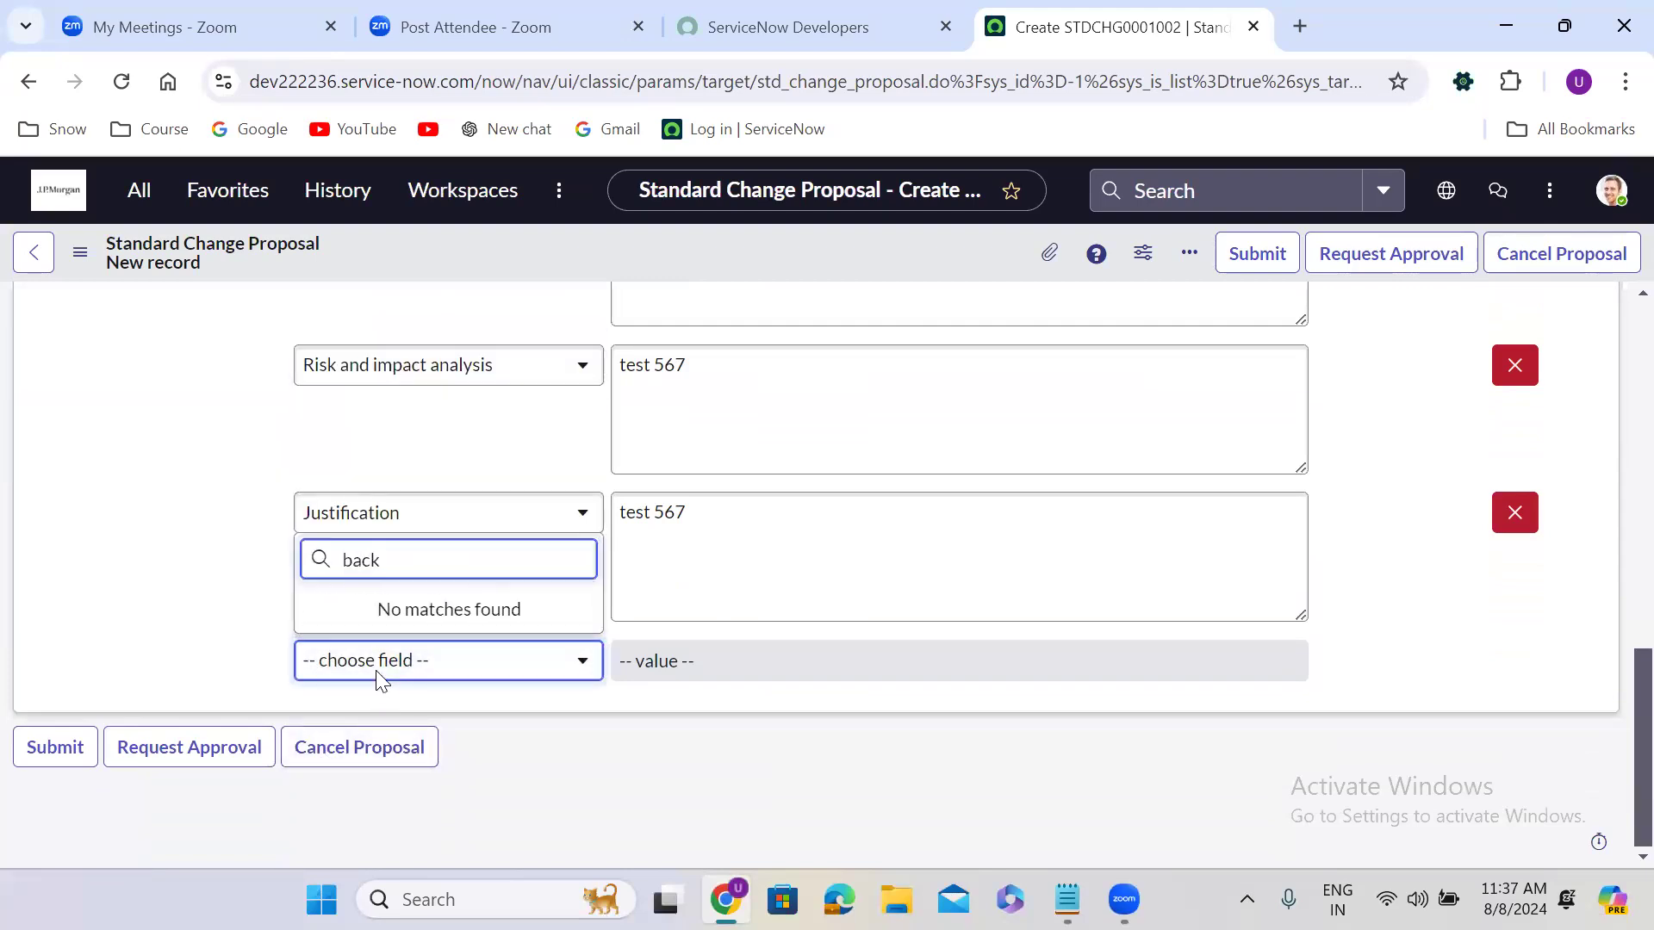
key(BackSpace)
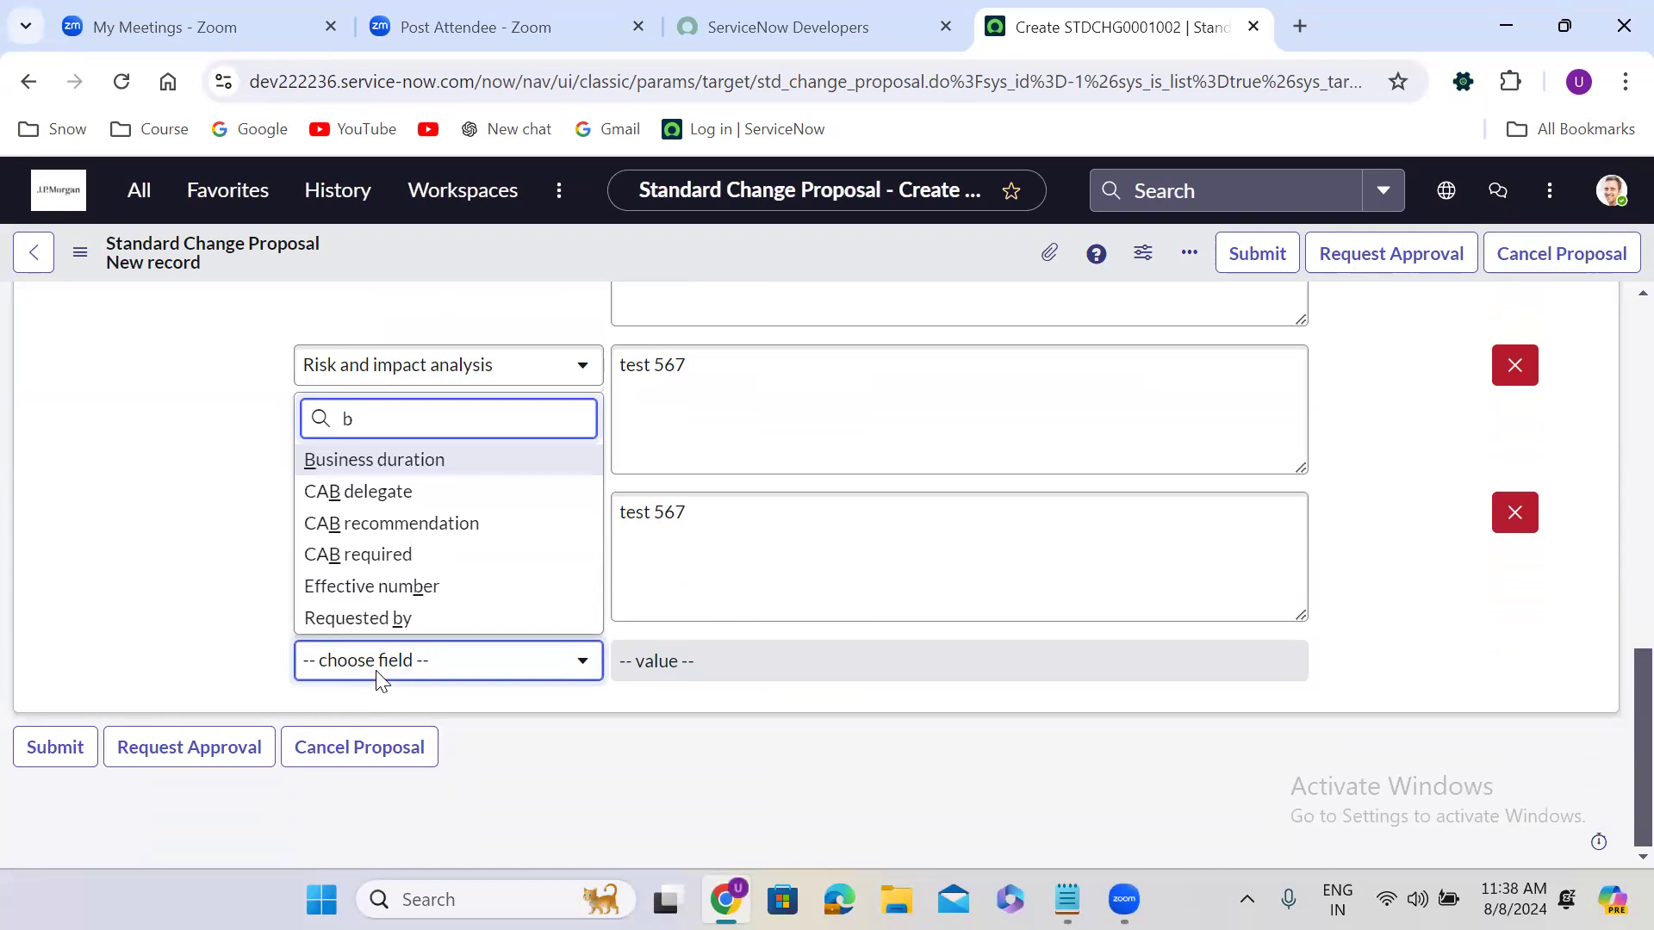
key(BackSpace)
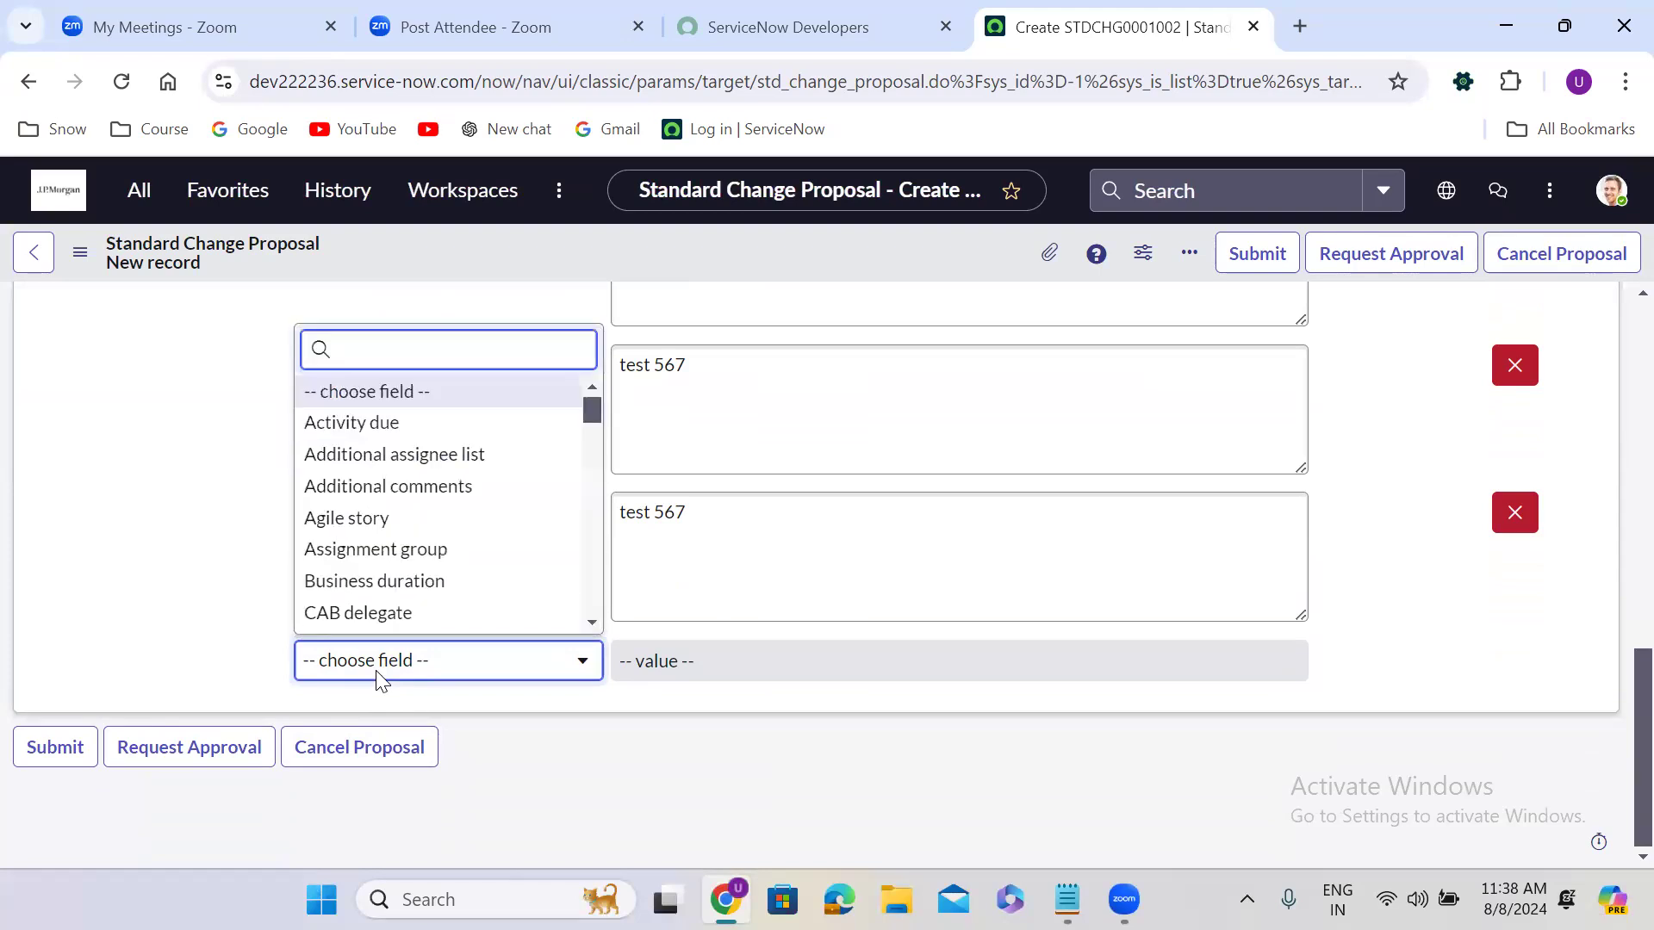
click(181, 540)
key(Down)
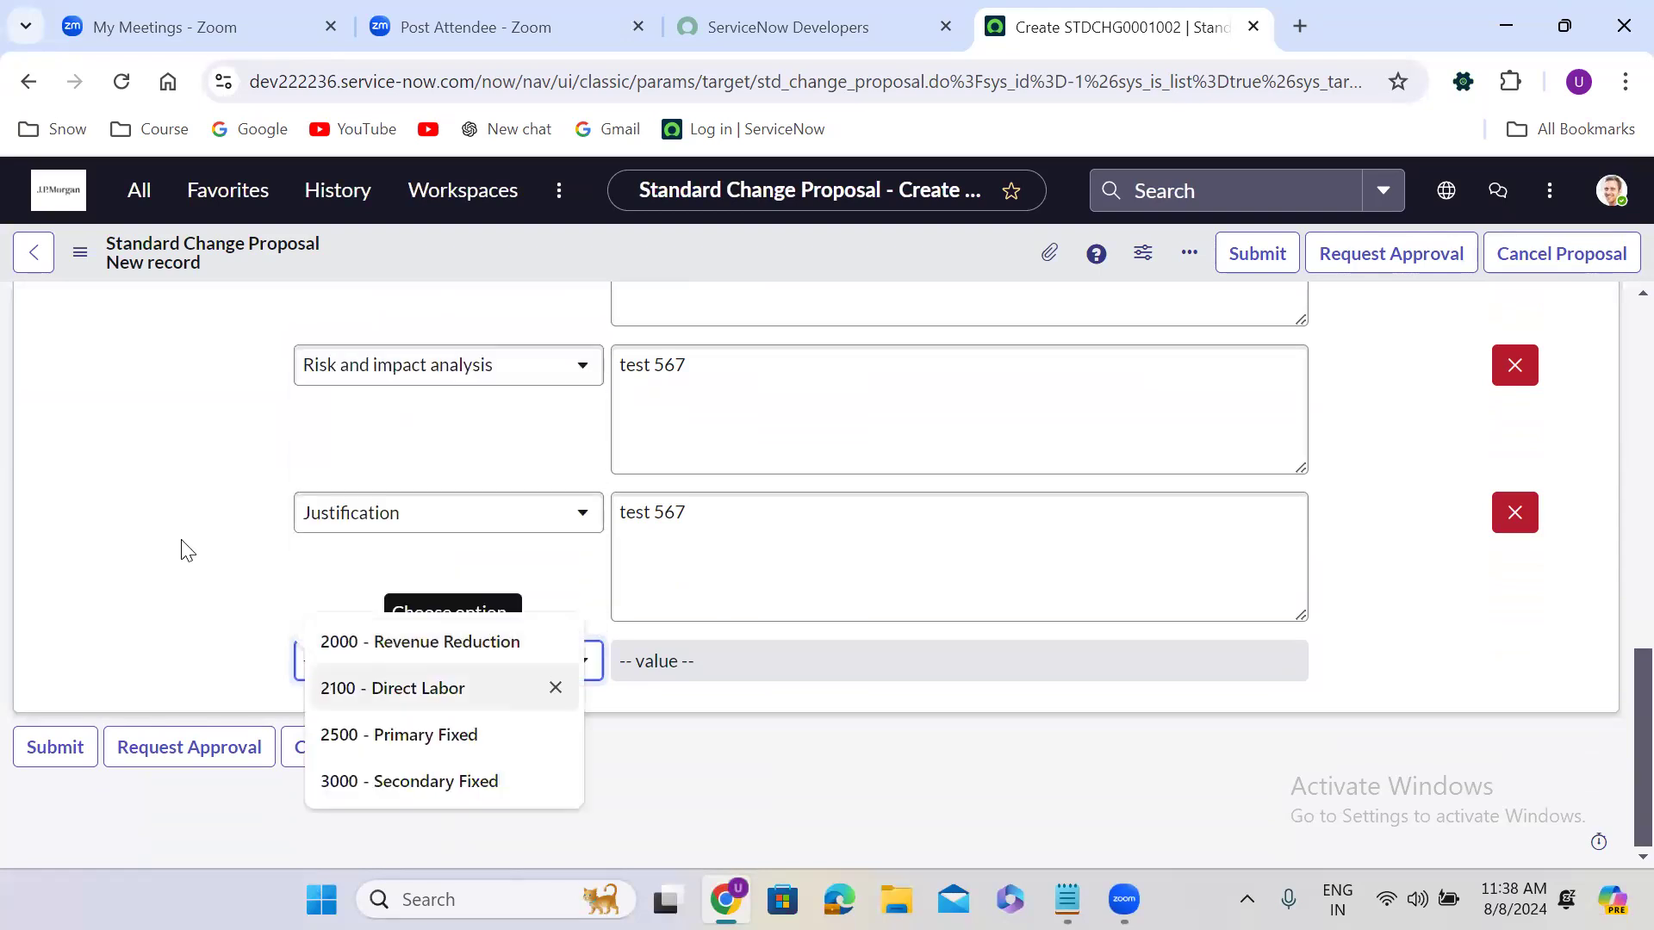
click(248, 454)
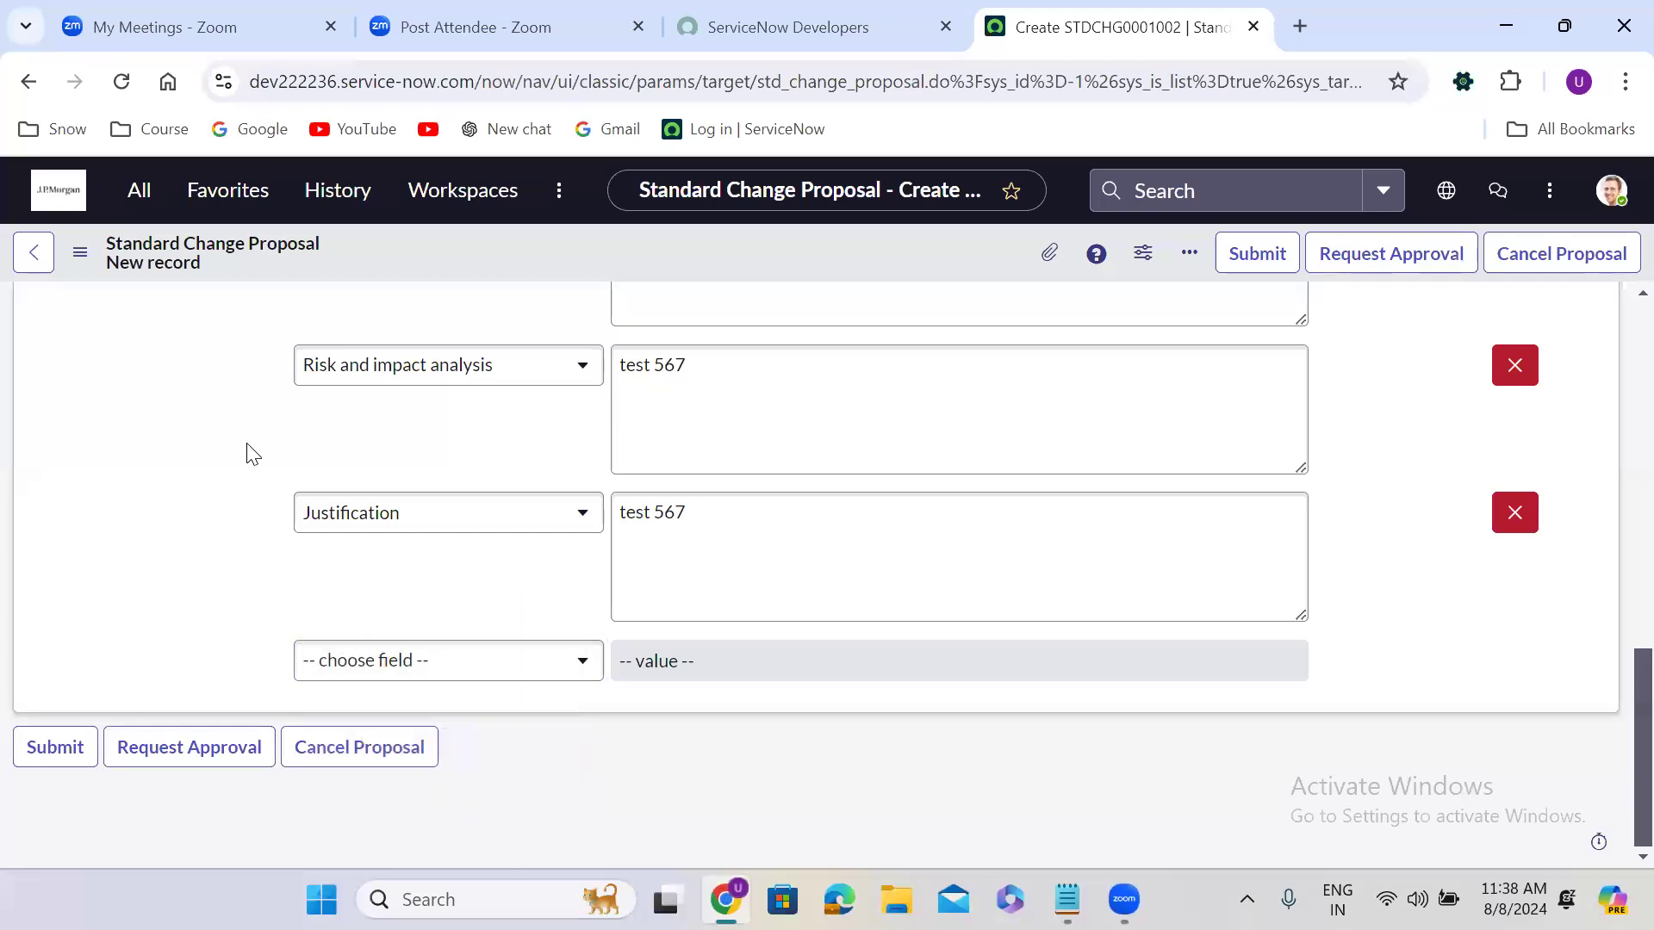
- Look through the Change Request values from Short description to Justification to check which fields are covered
scroll(250, 454, up, 1)
scroll(250, 454, up, 8)
scroll(250, 454, down, 3)
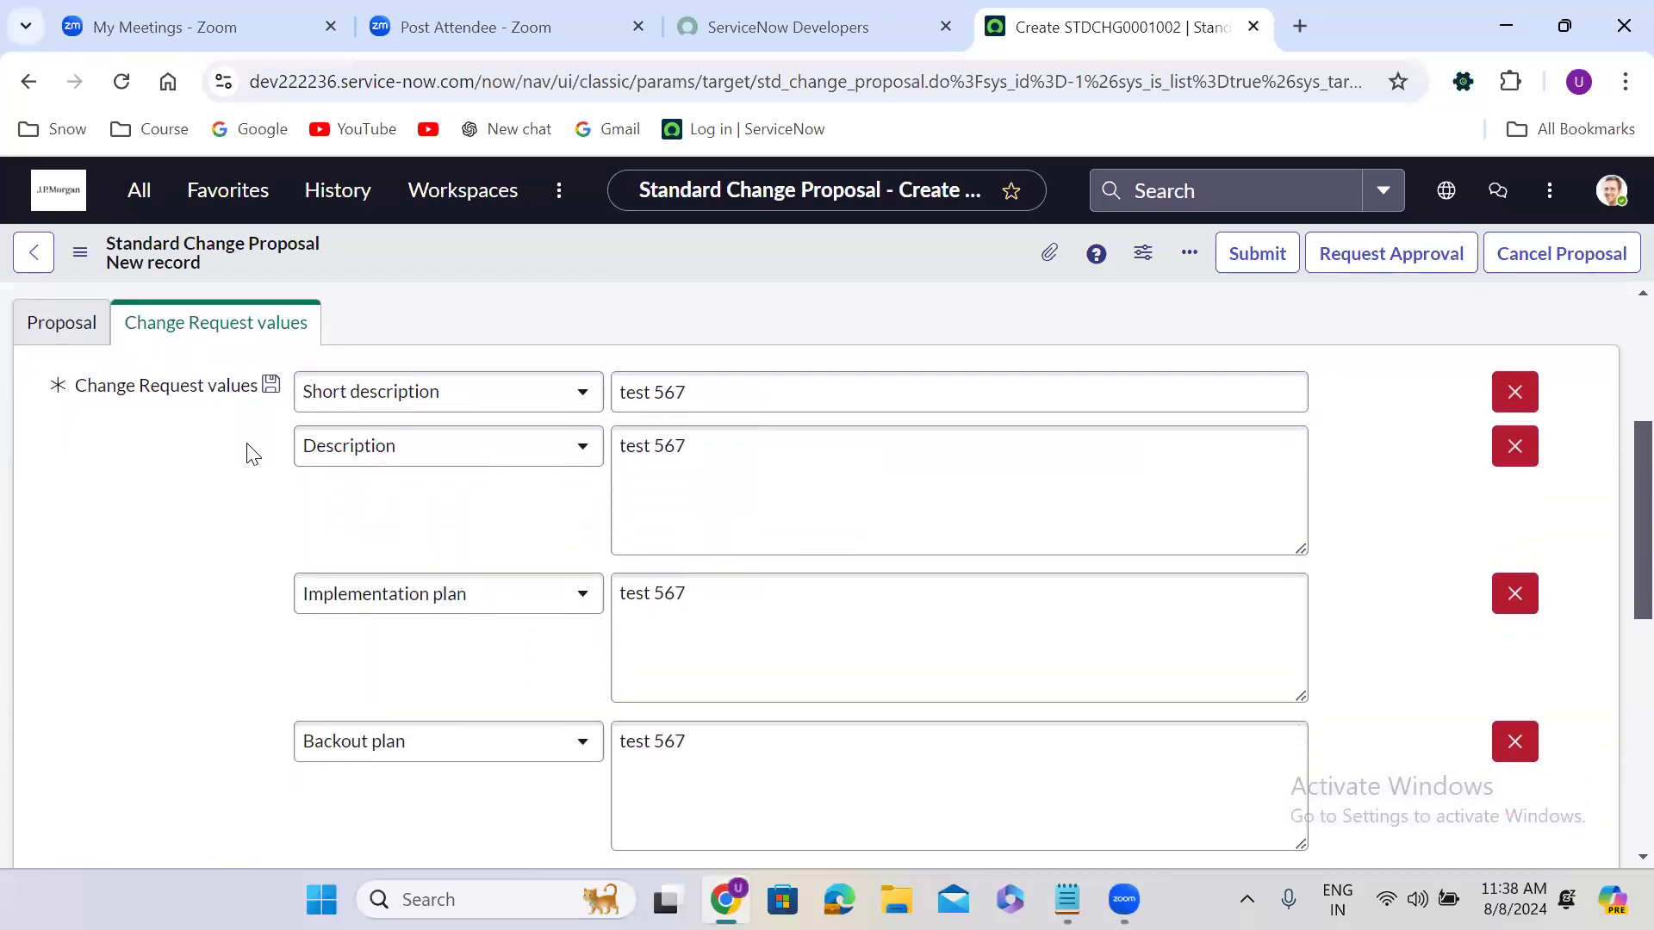
scroll(250, 454, down, 3)
scroll(252, 454, up, 2)
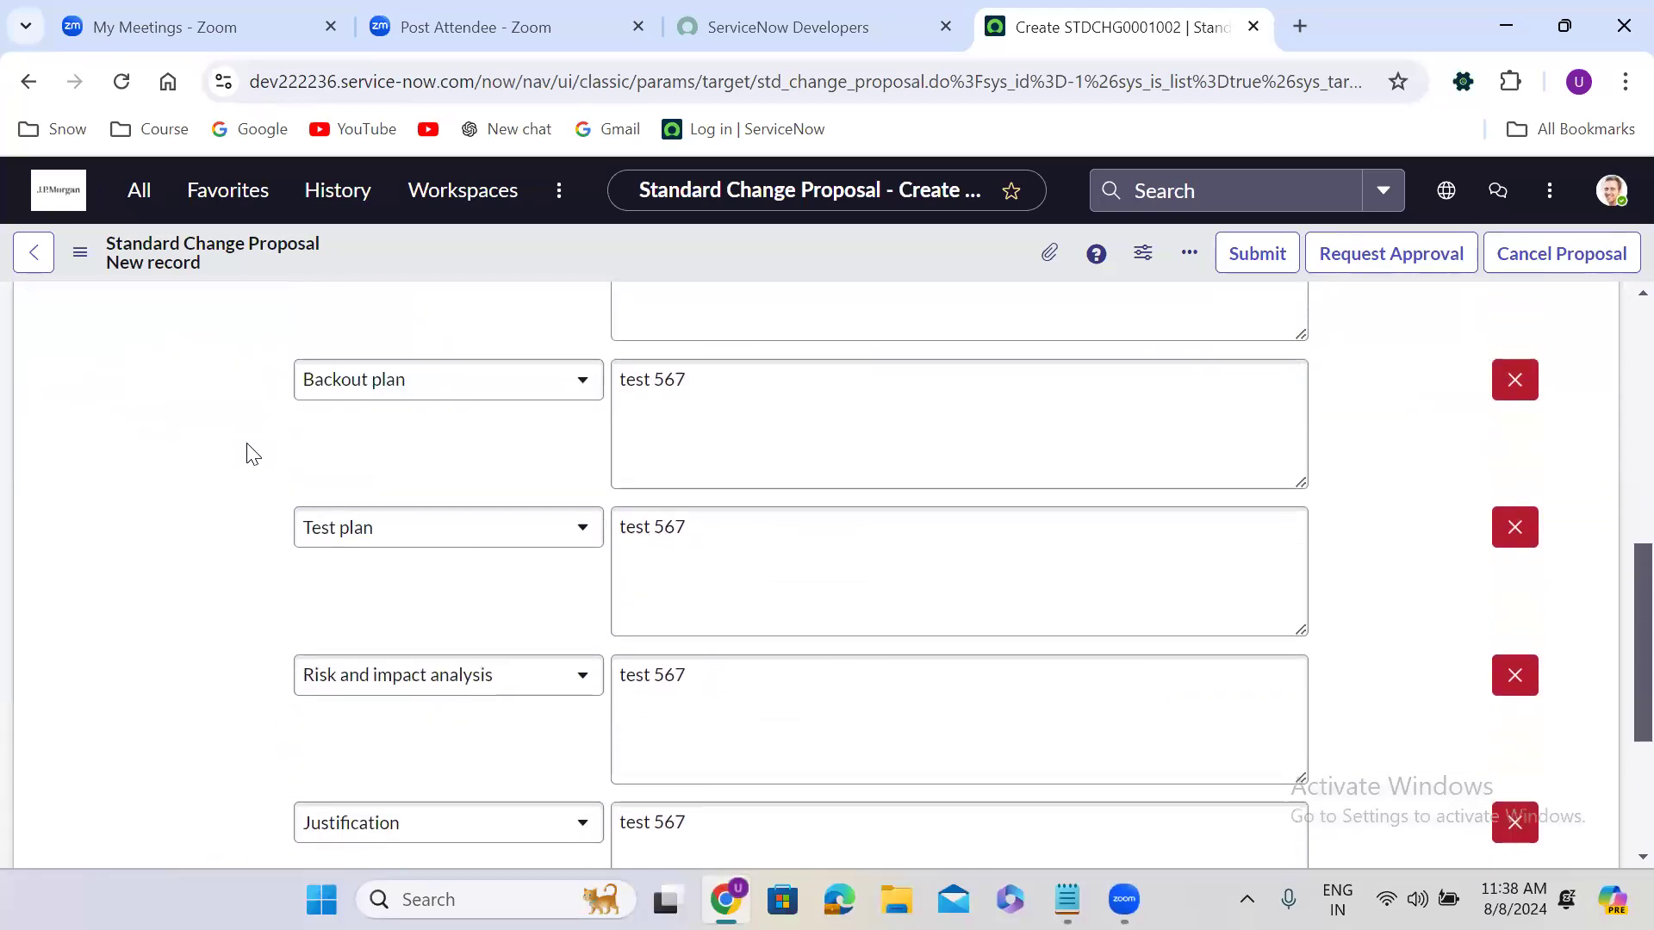
scroll(252, 454, down, 2)
scroll(251, 454, down, 3)
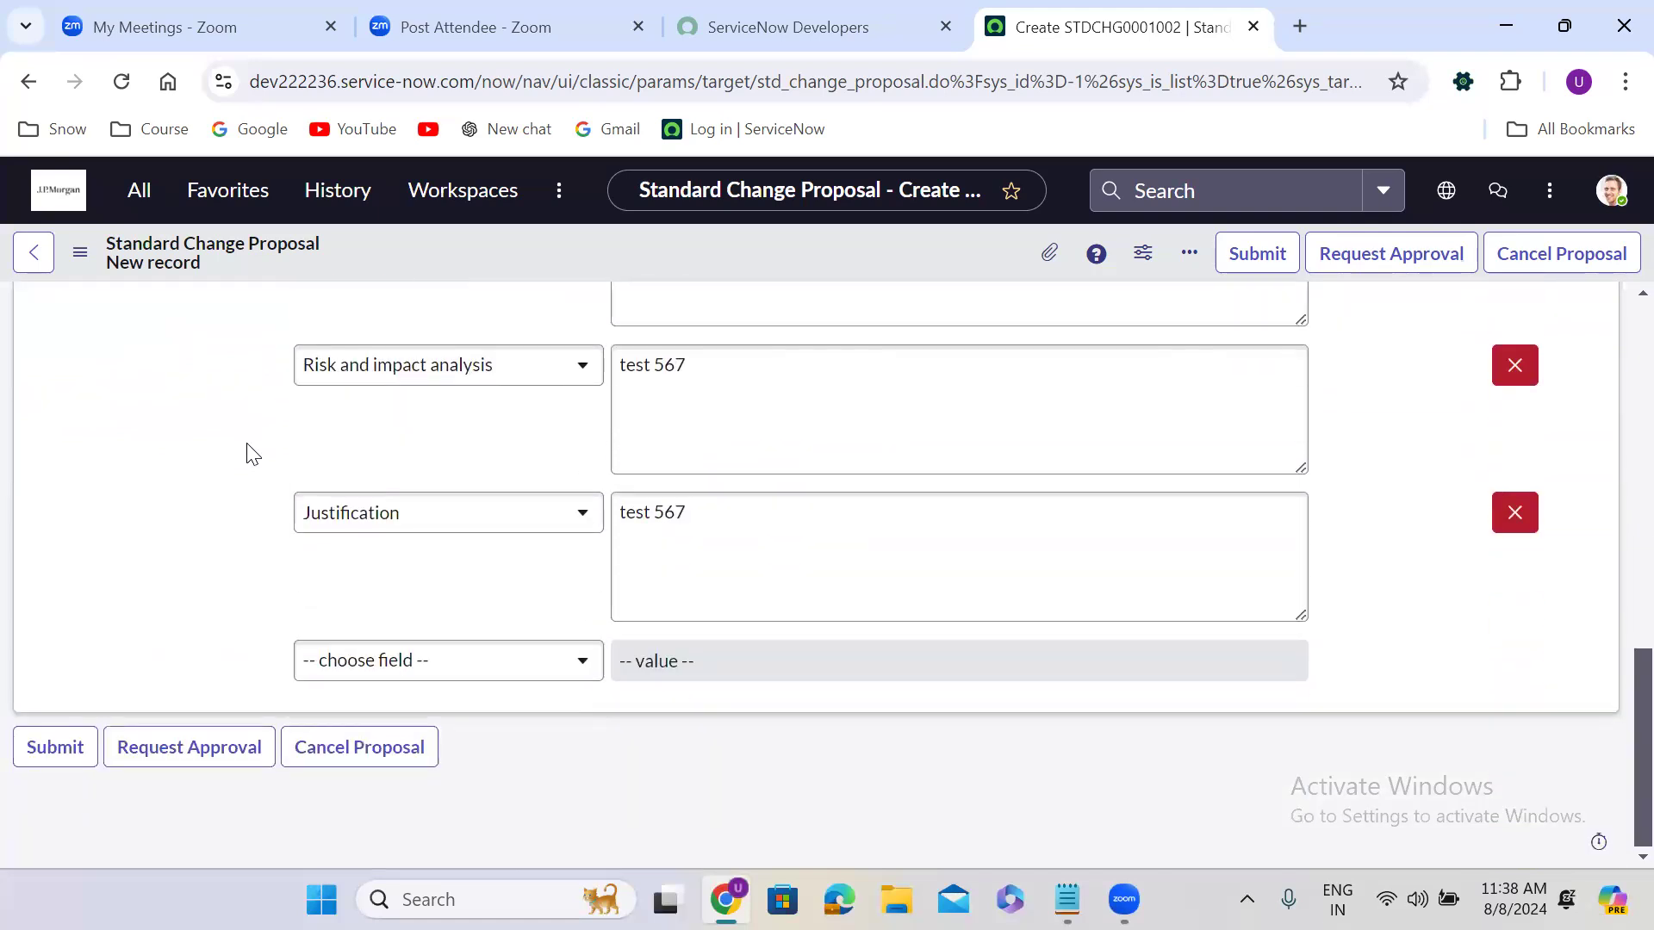
- Add the Configuration item field to the Change Request values and set it to Sales Force Automation
click(369, 665)
text(c)
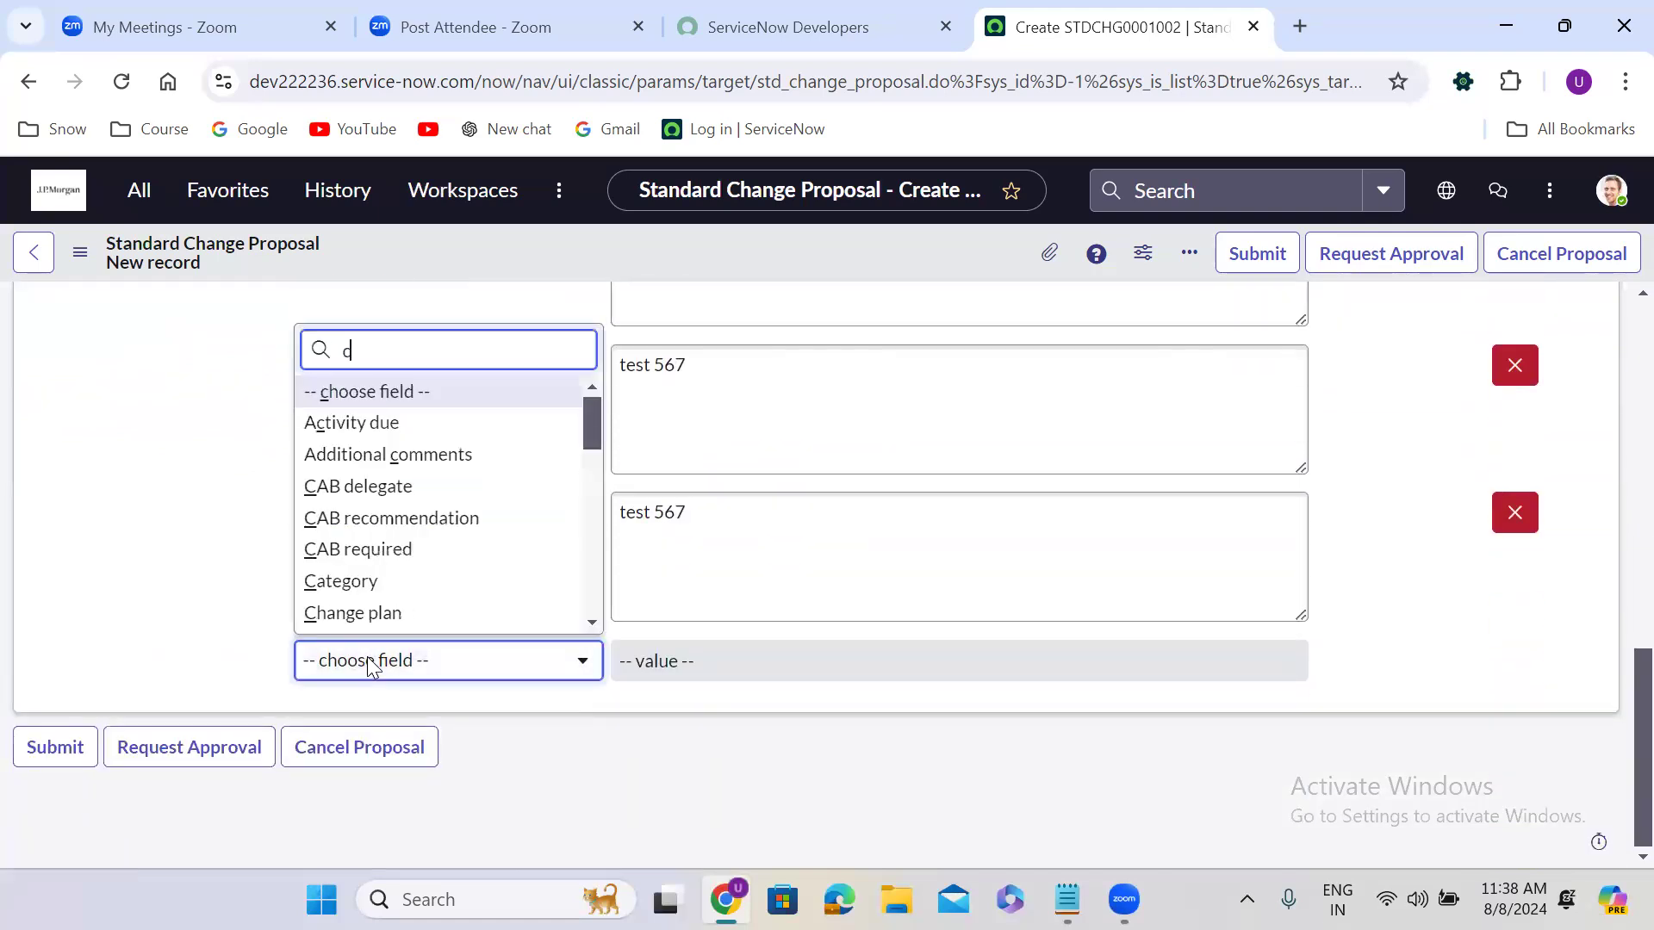
text(onf)
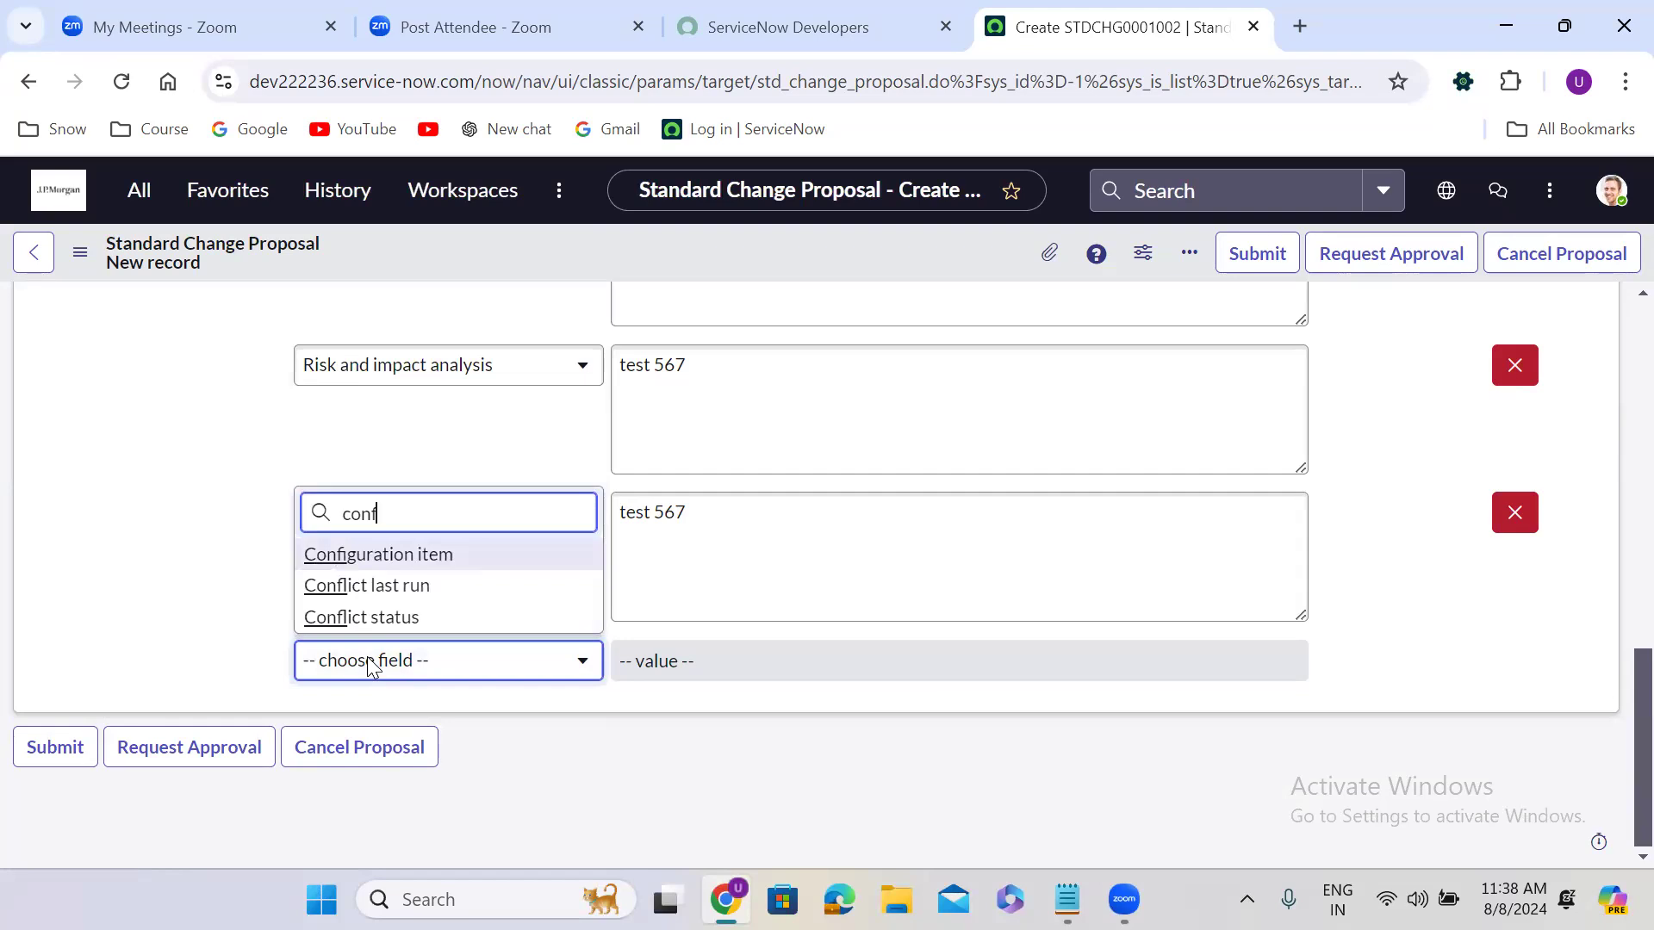
key(Return)
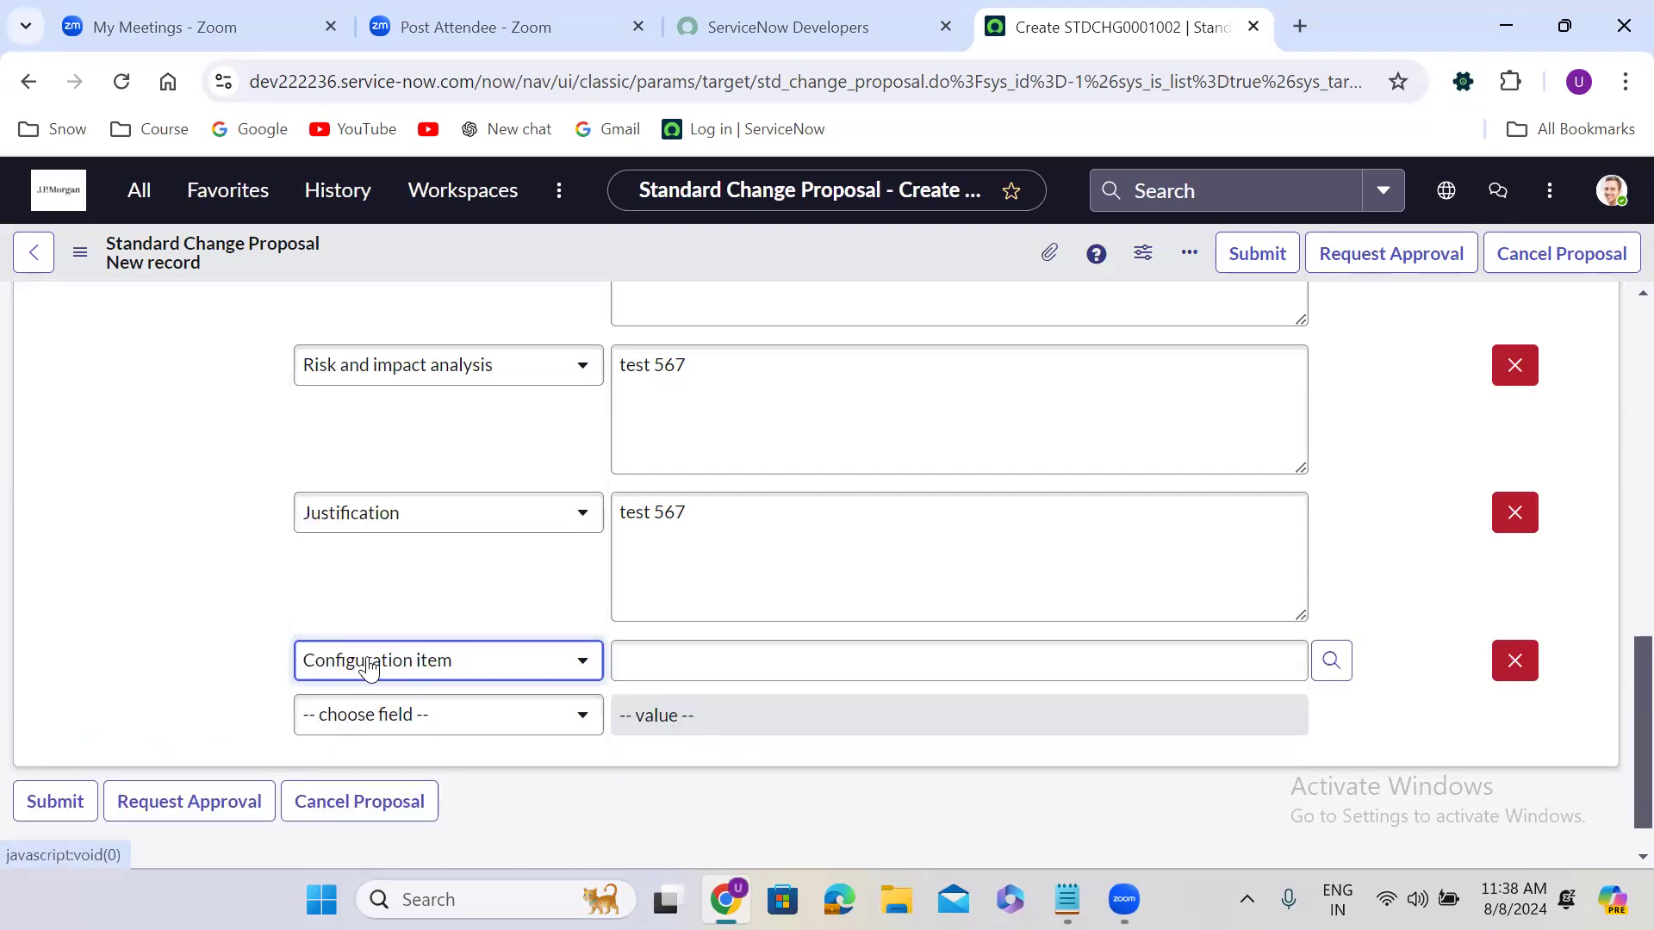
click(800, 675)
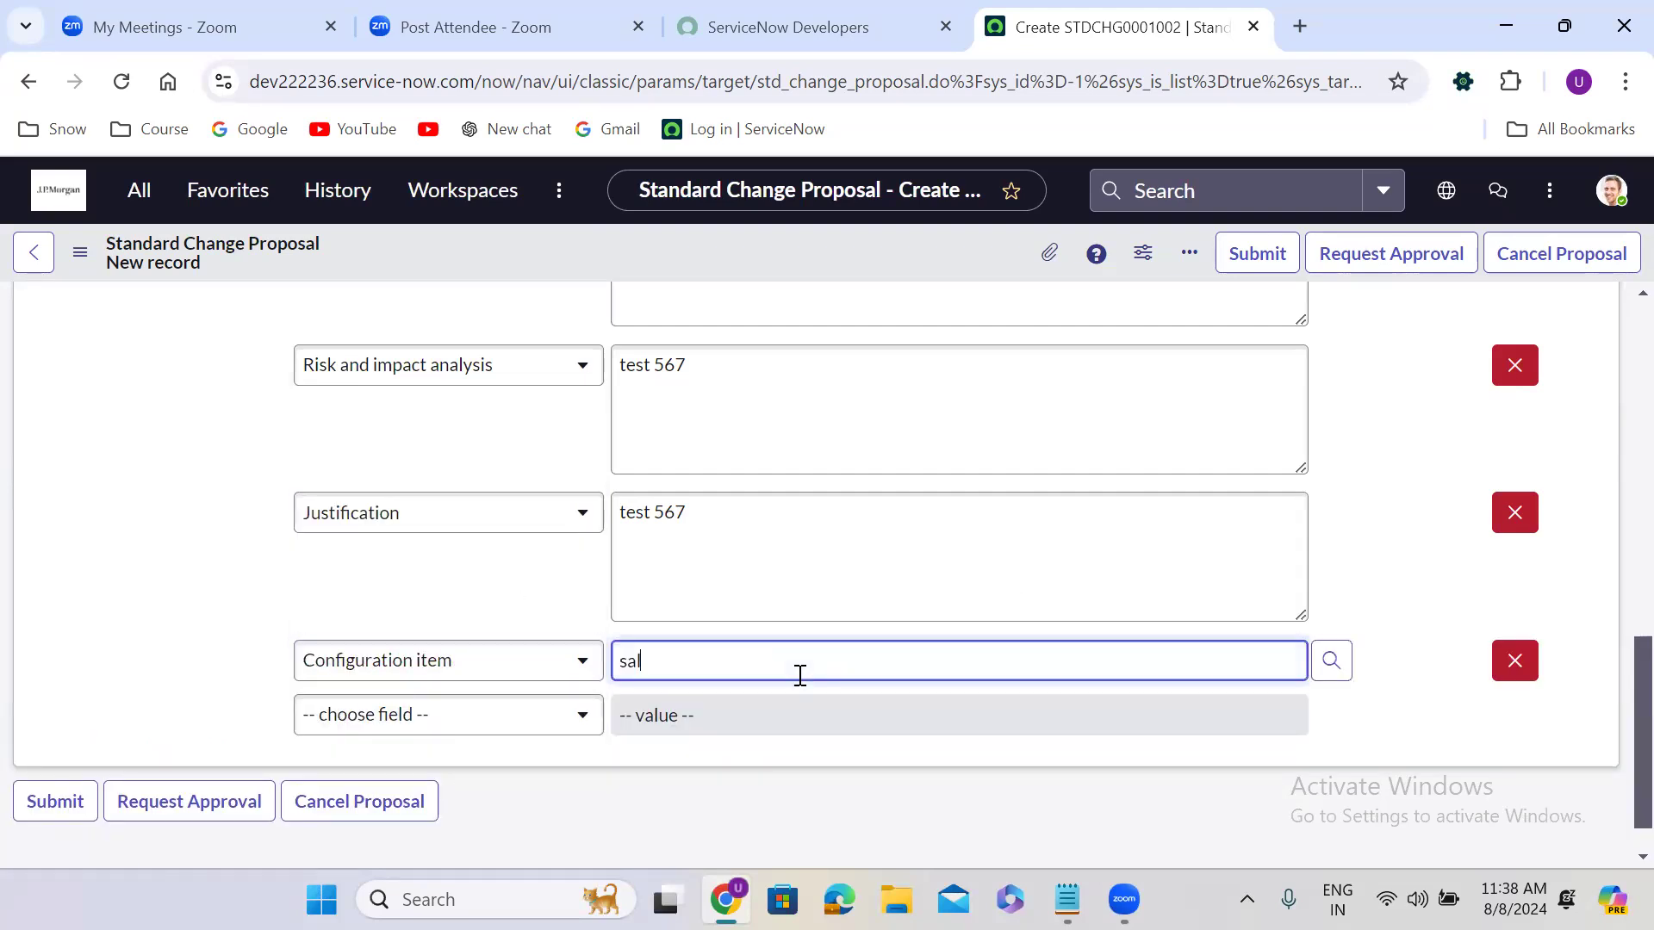
click(767, 726)
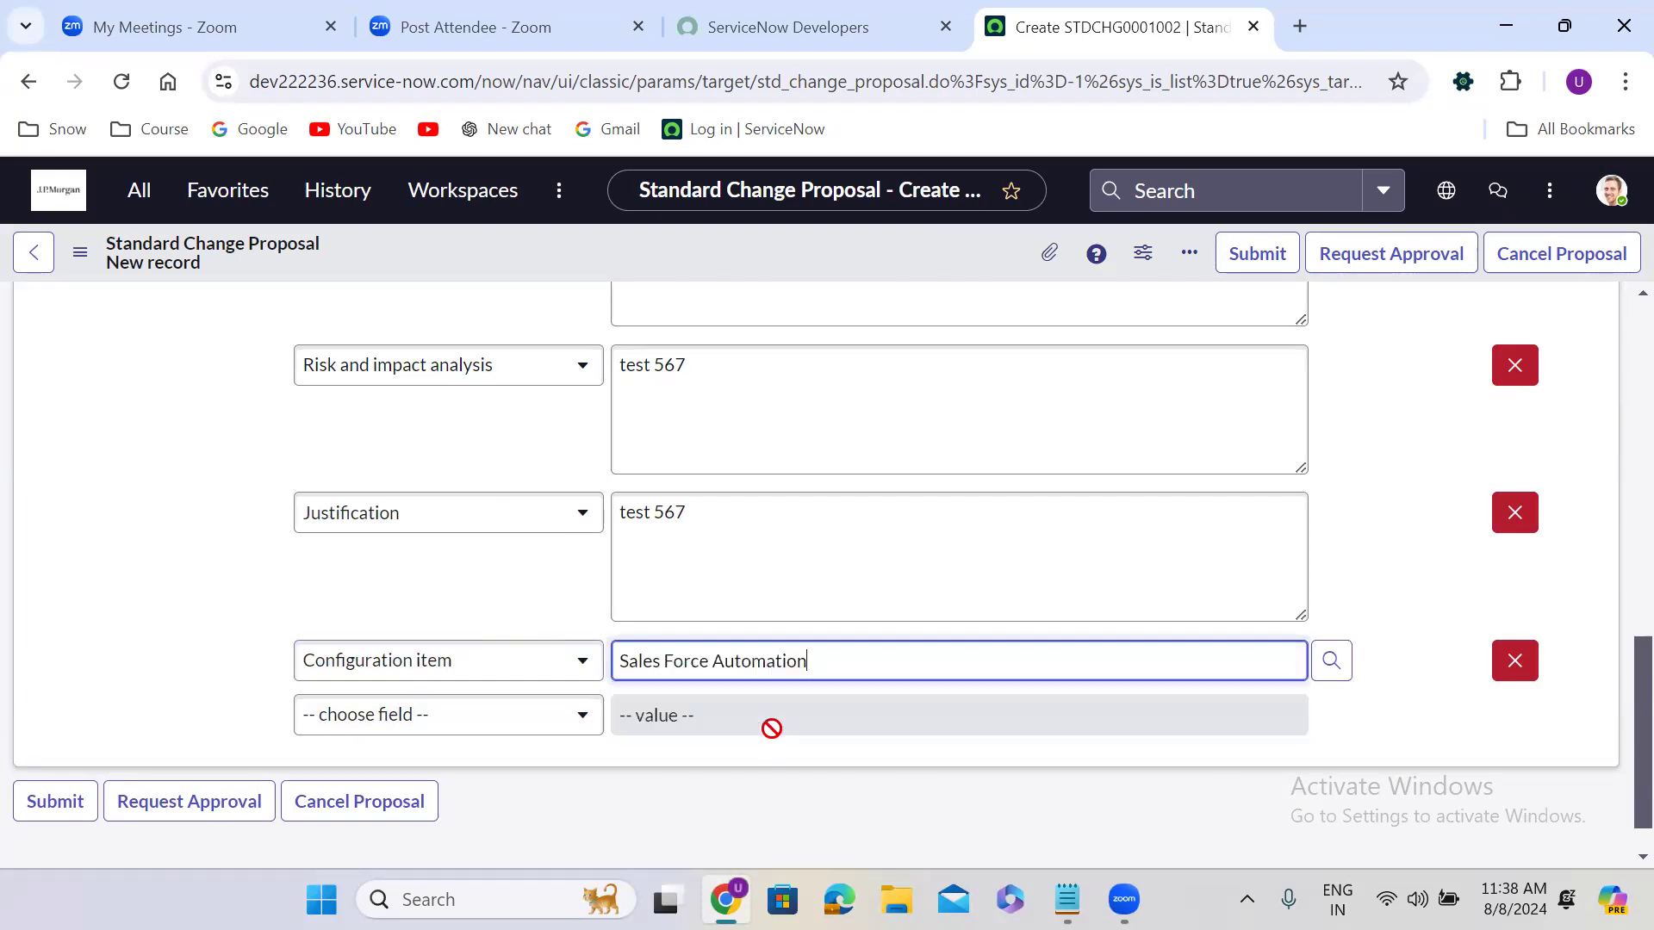
- Add the Assignment group field to the Change Request values and set it to Application Development
click(458, 720)
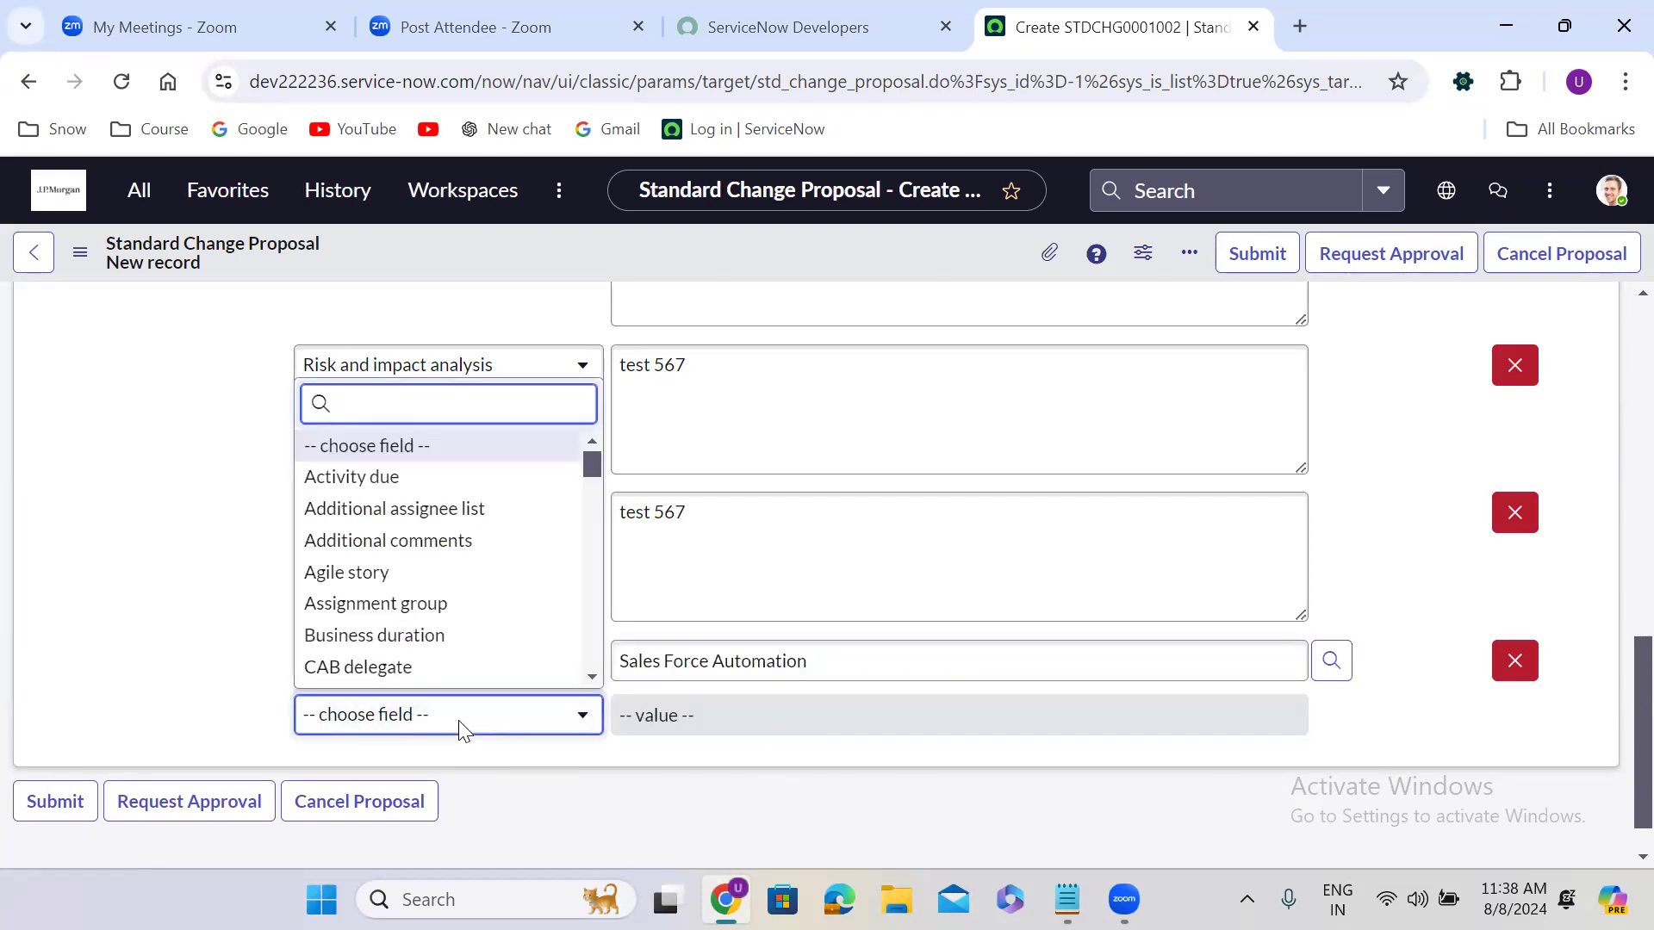
text(ass)
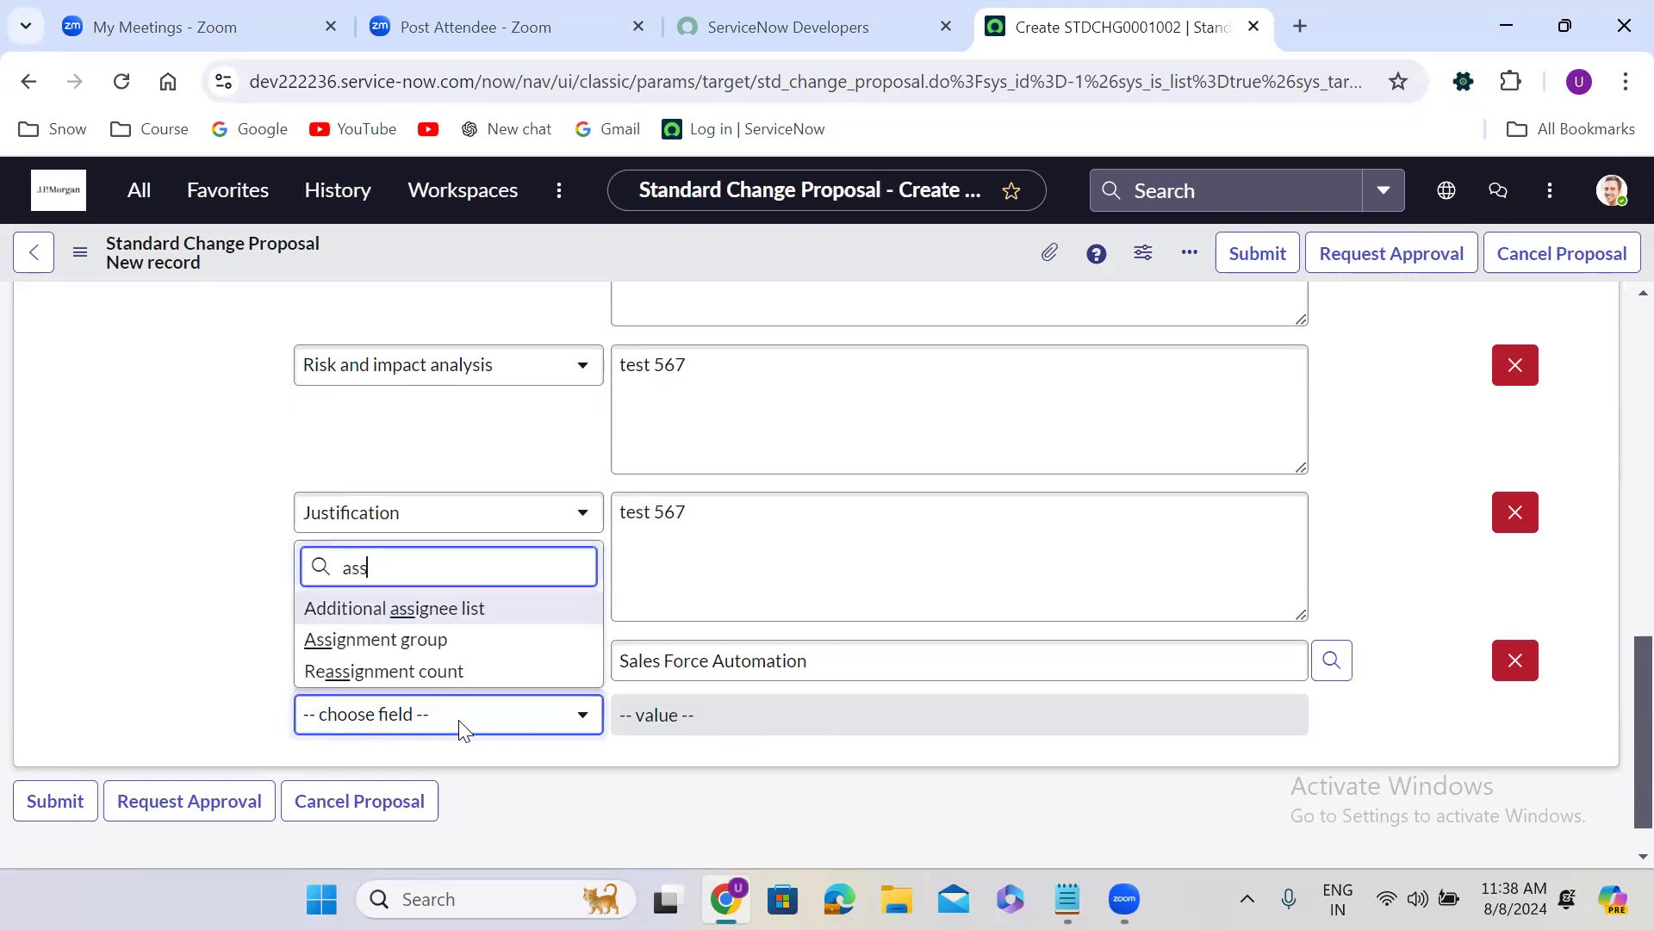
click(417, 637)
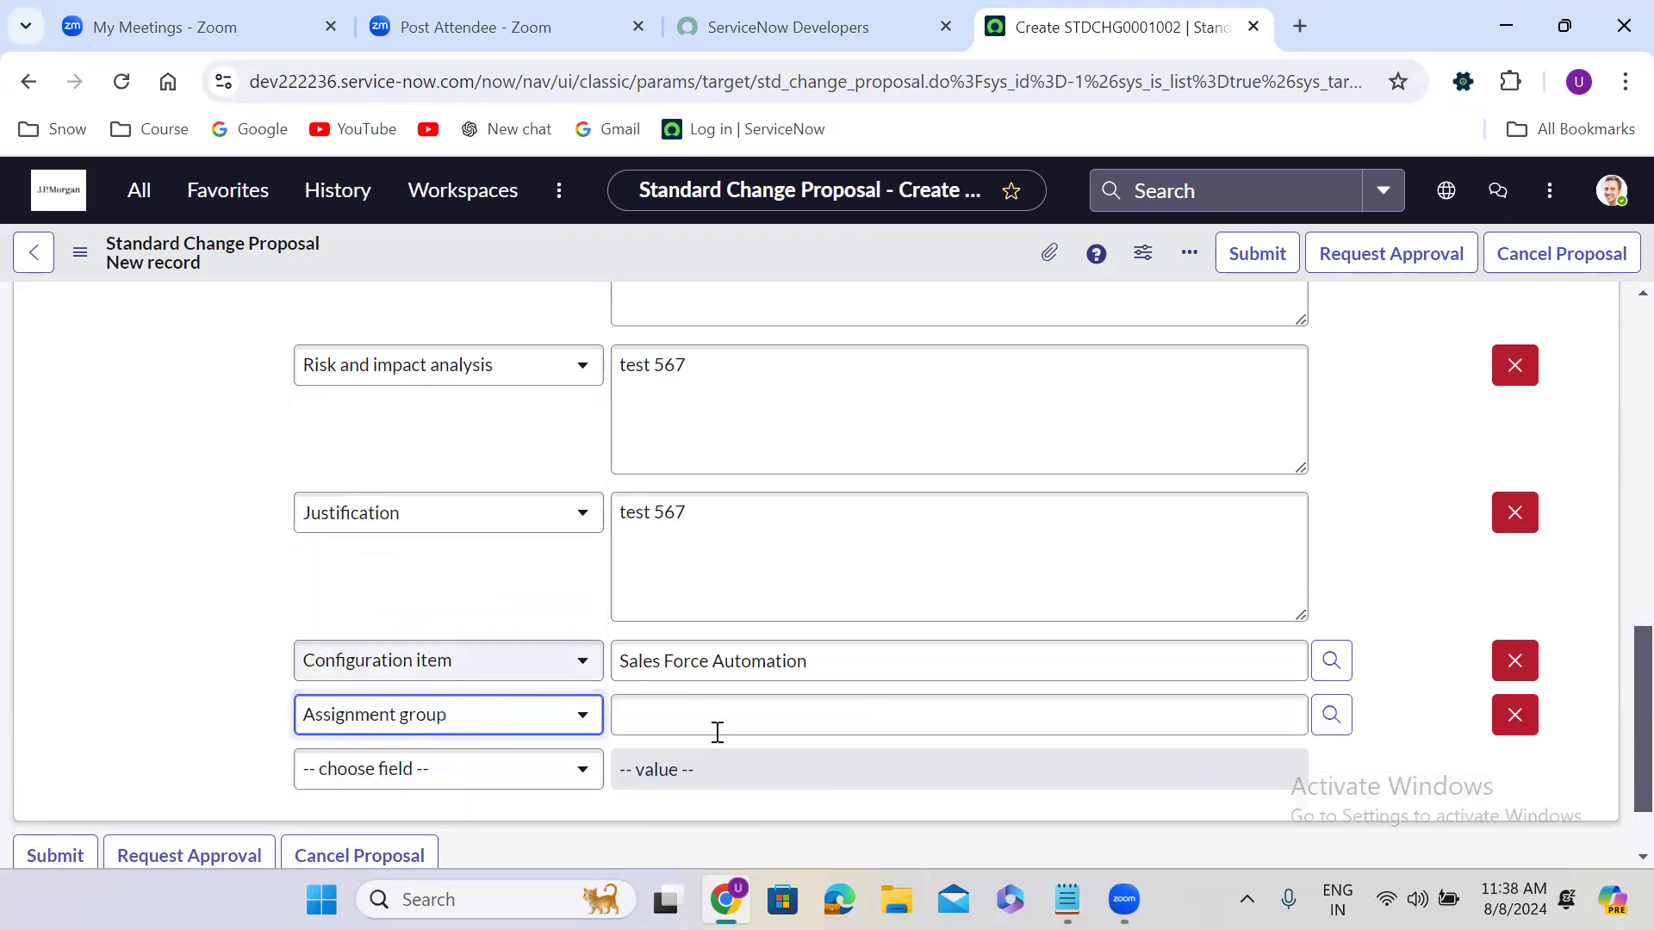
click(717, 730)
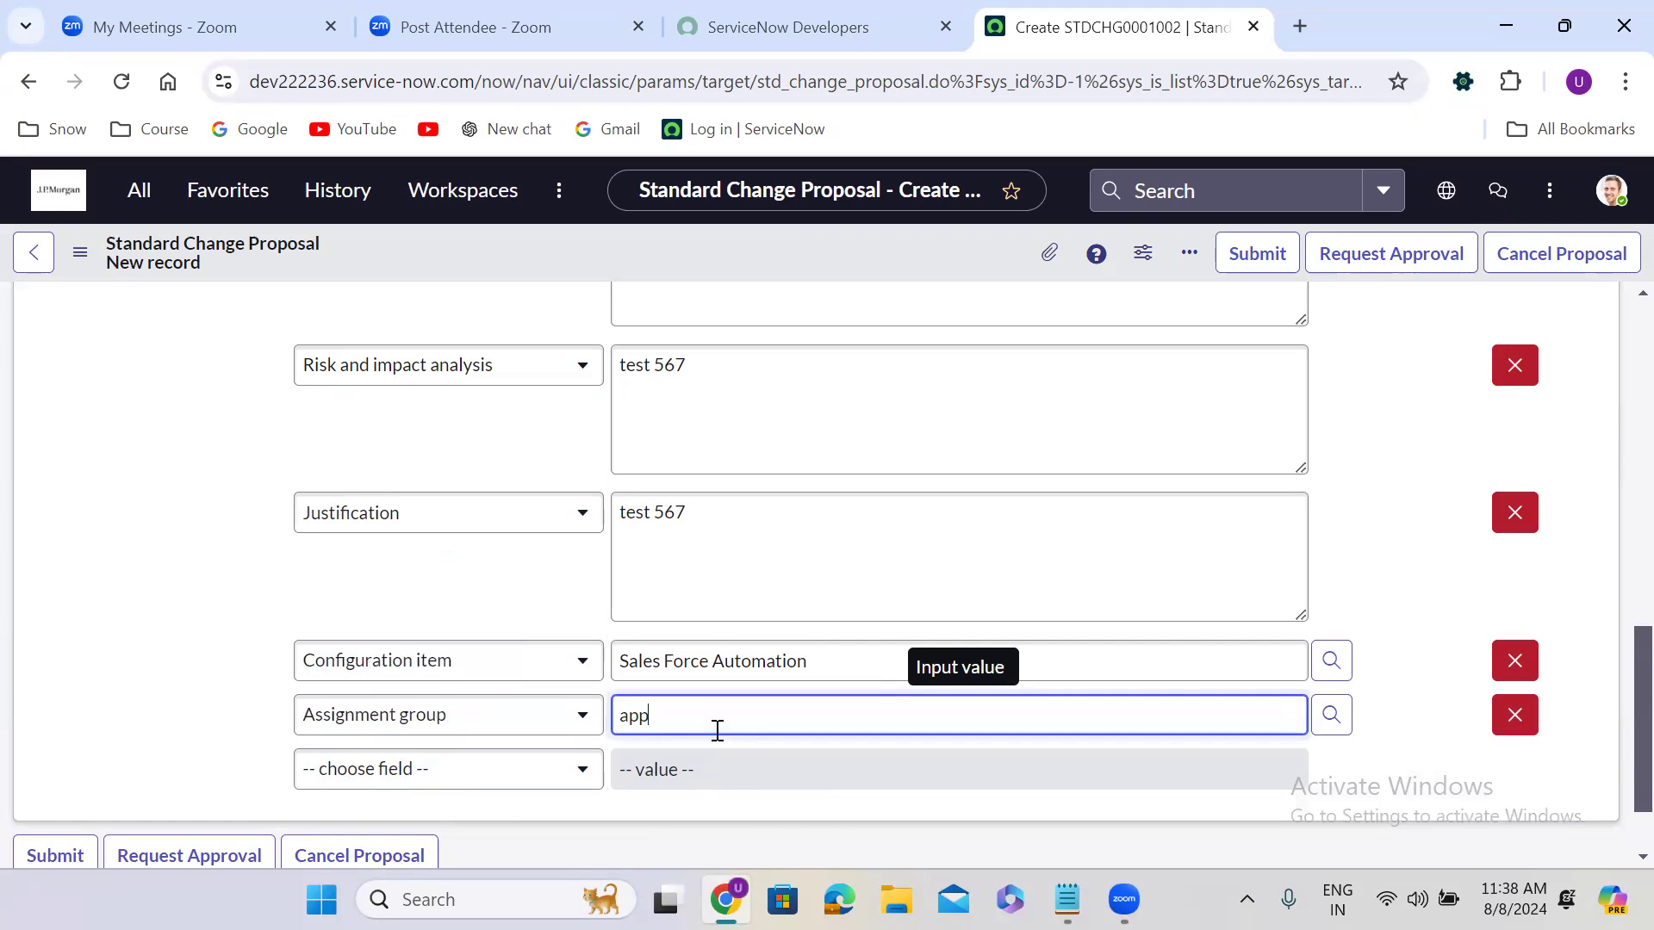
click(715, 777)
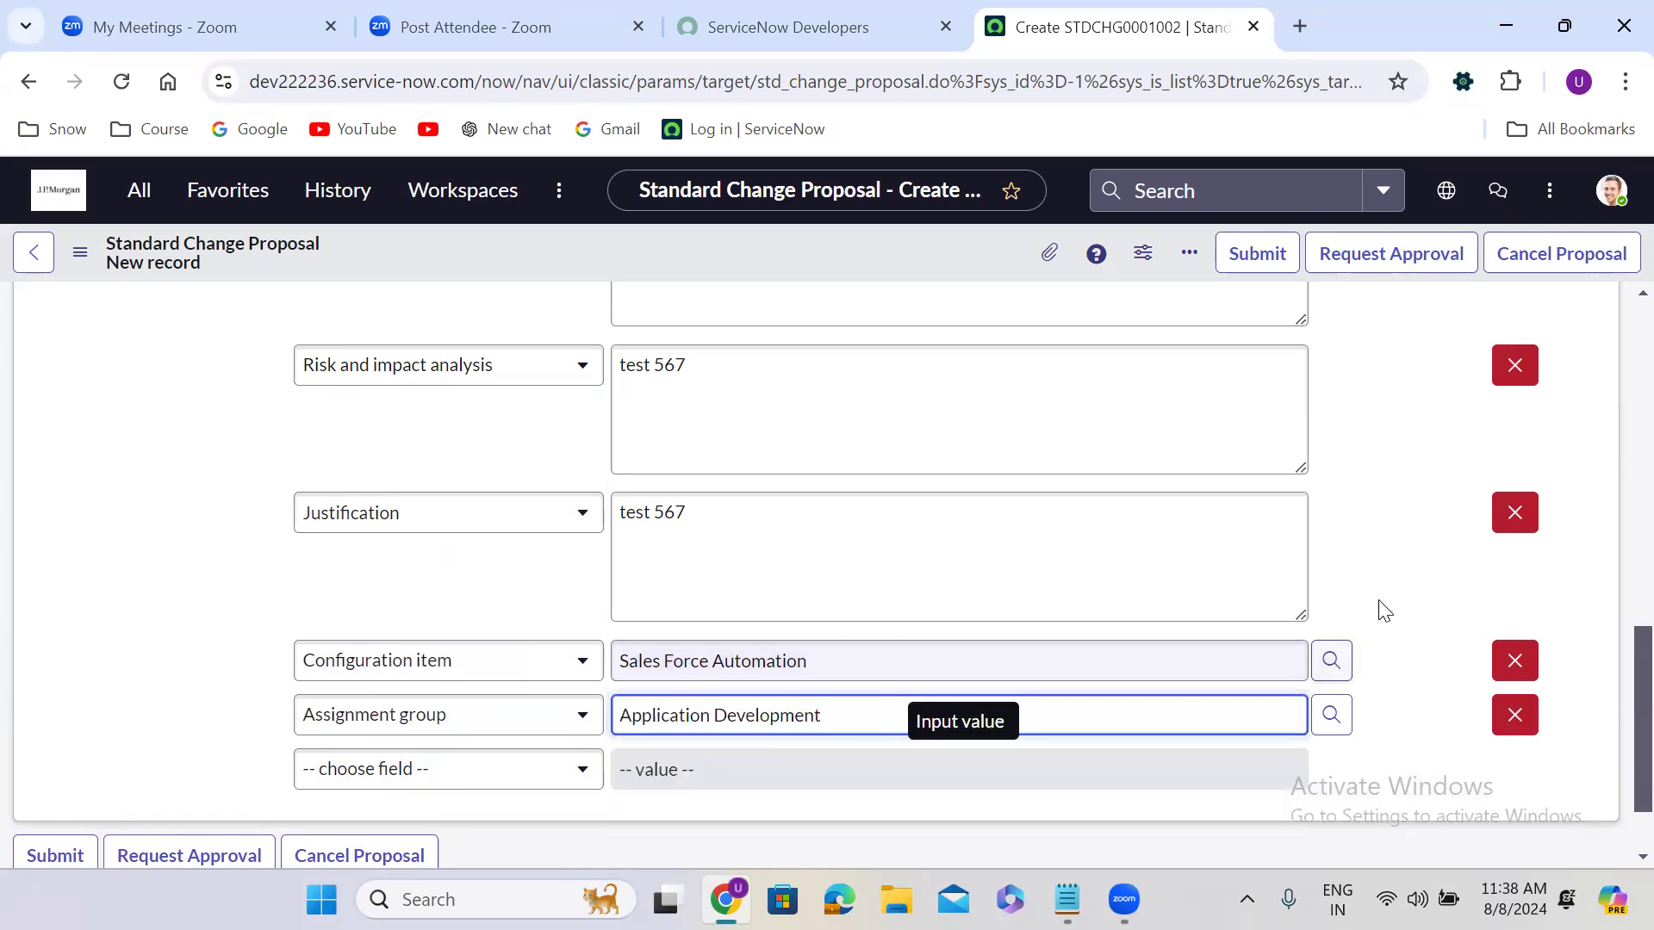
- Check over the completed Change Request values and save the standard change proposal, keeping its record open
scroll(1382, 595, up, 4)
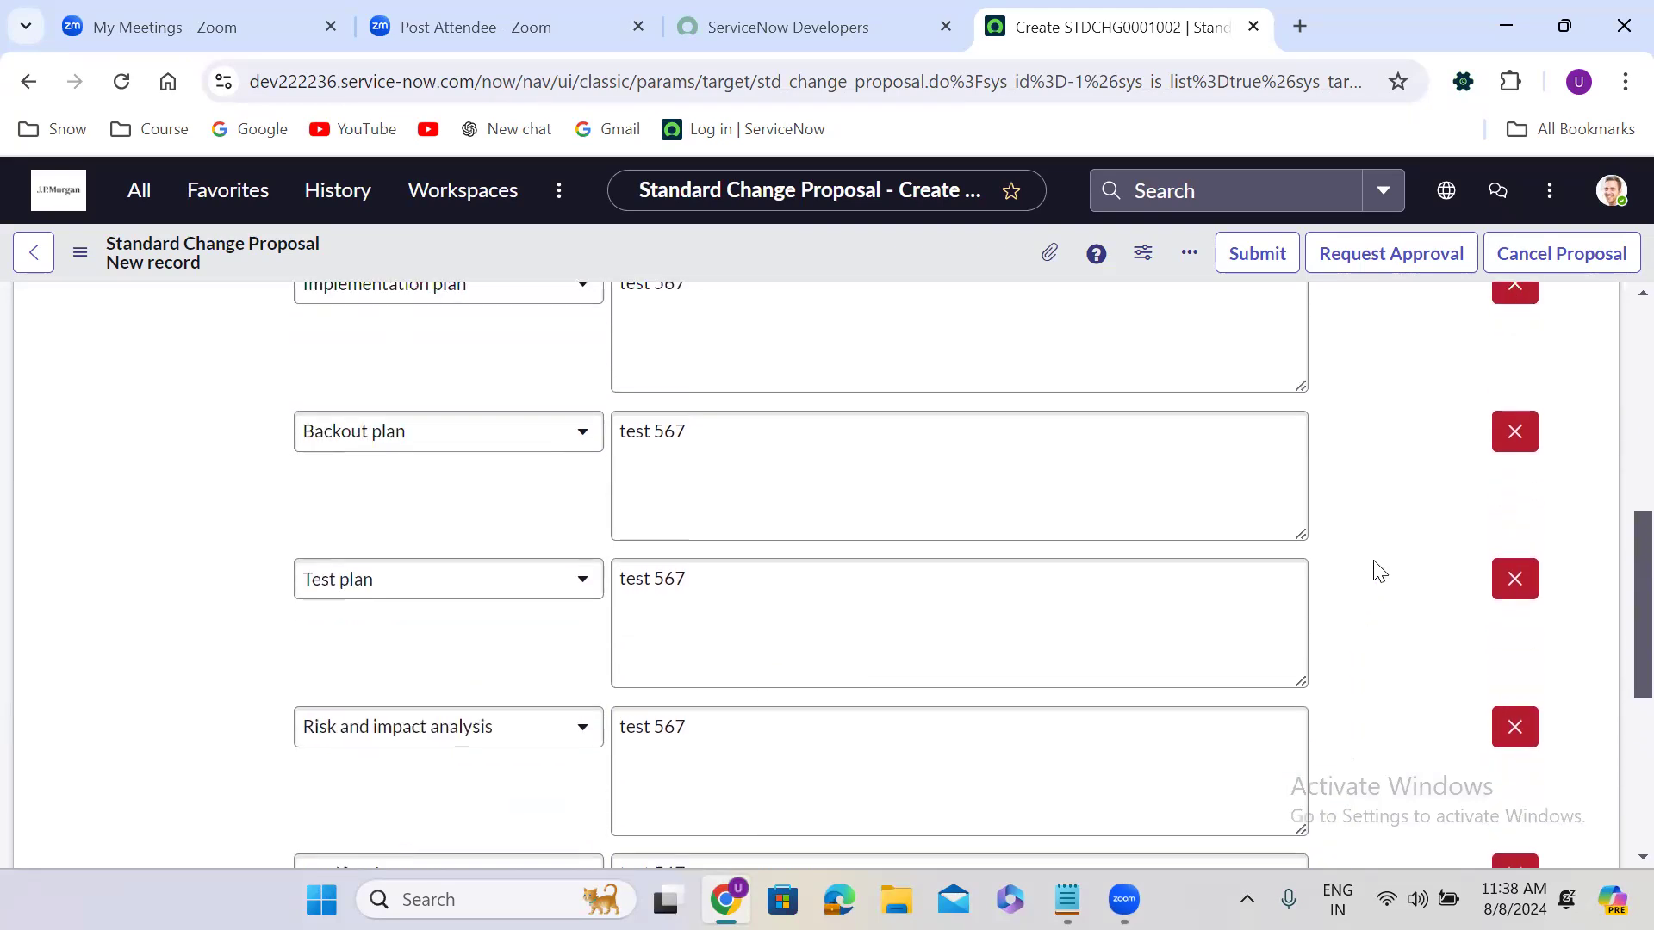
scroll(1379, 571, up, 3)
scroll(1380, 572, down, 7)
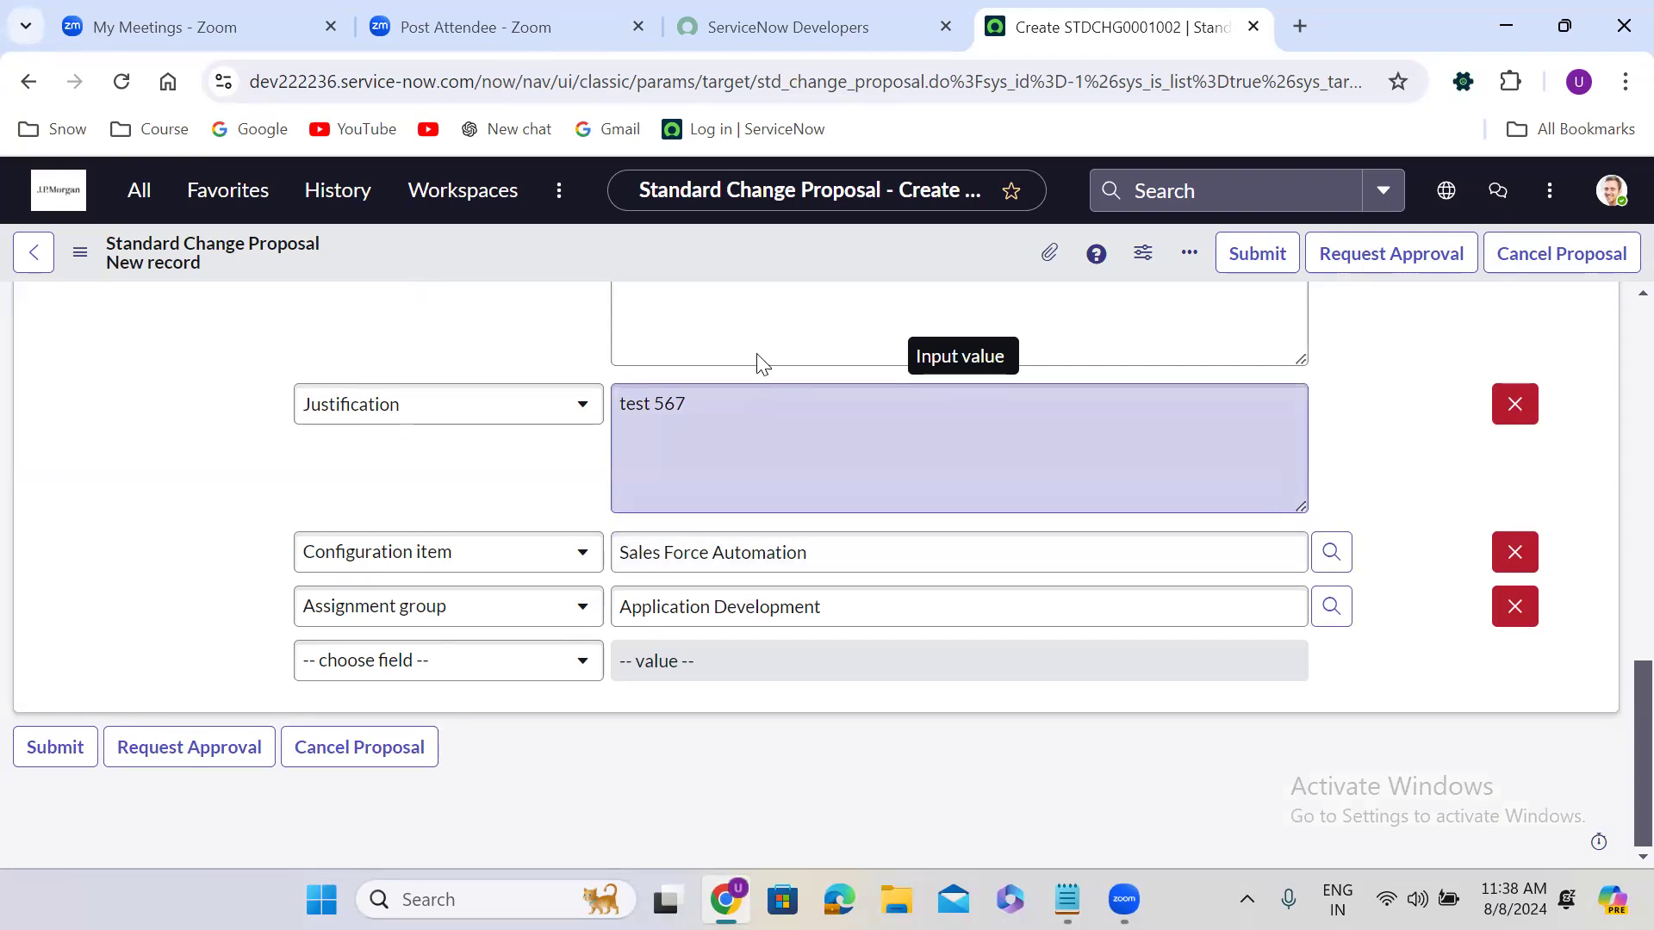
right_click(707, 243)
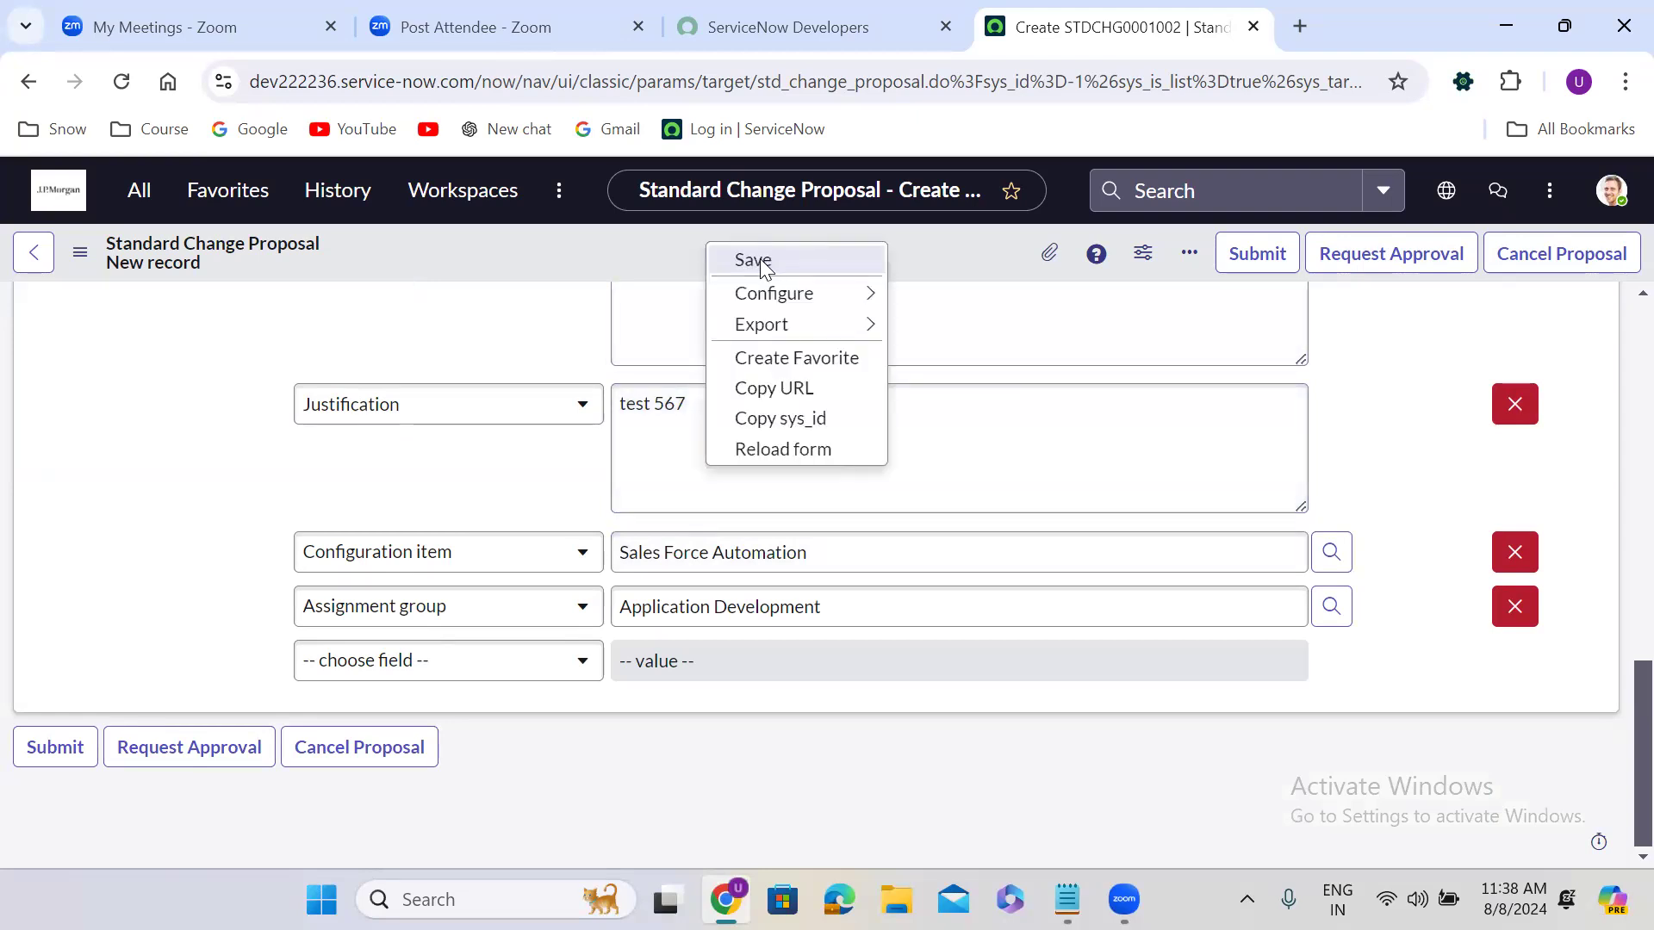
click(753, 260)
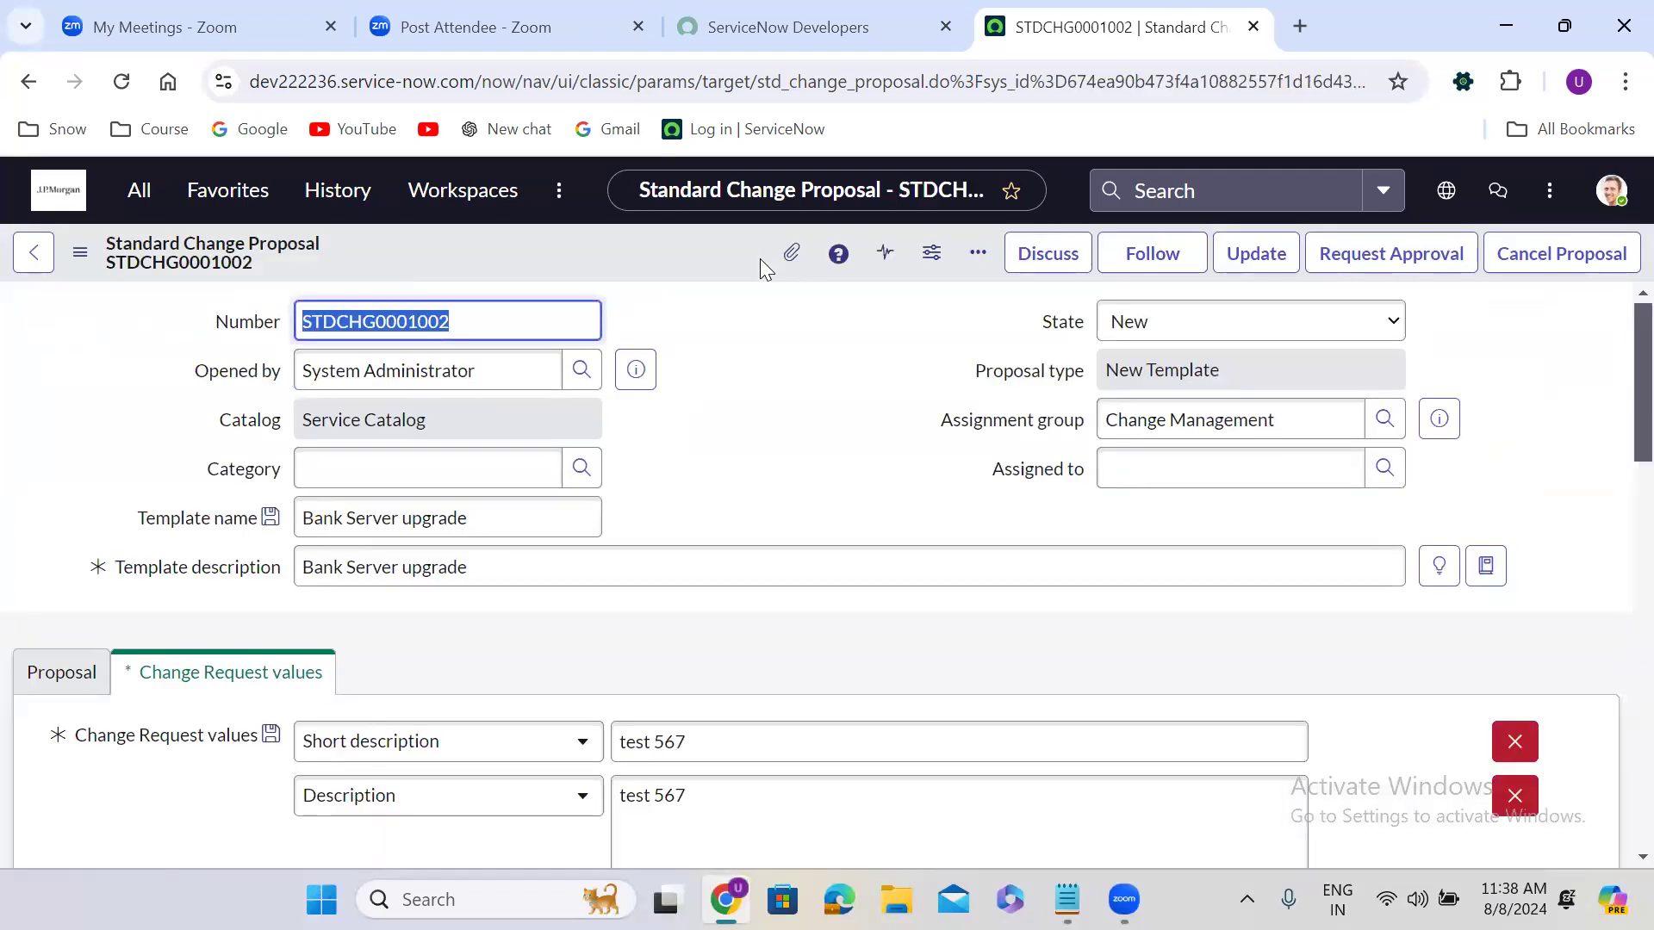
- Set the proposal's category to Standard Changes and request approval for the standard change proposal
click(1356, 258)
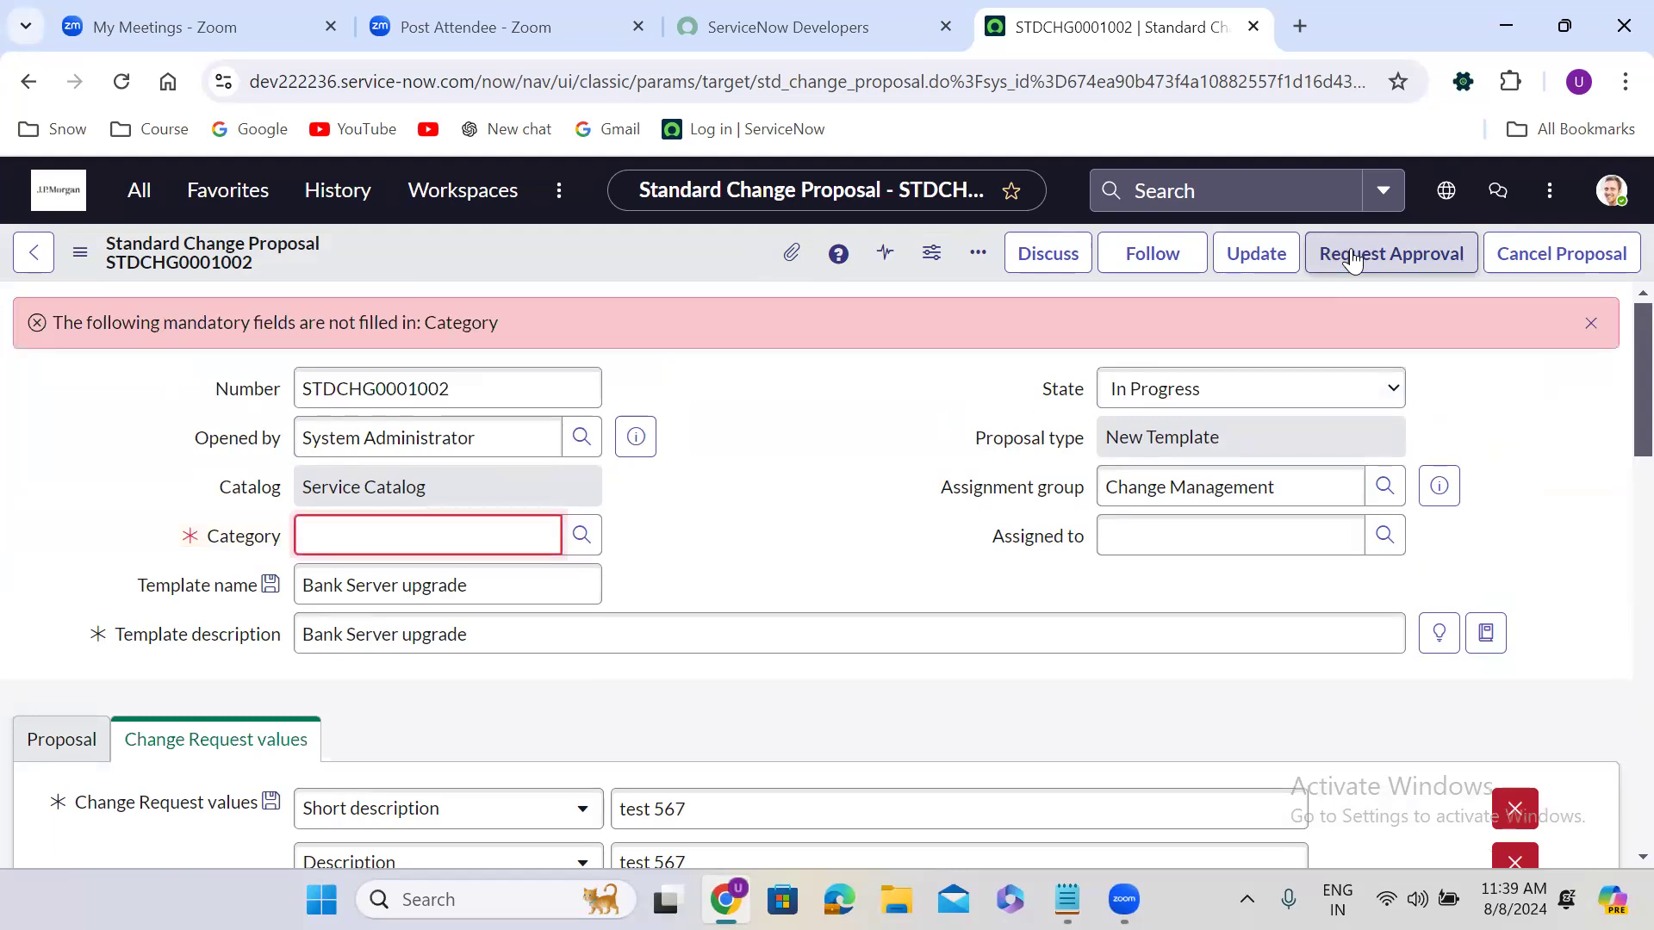
click(506, 539)
click(362, 607)
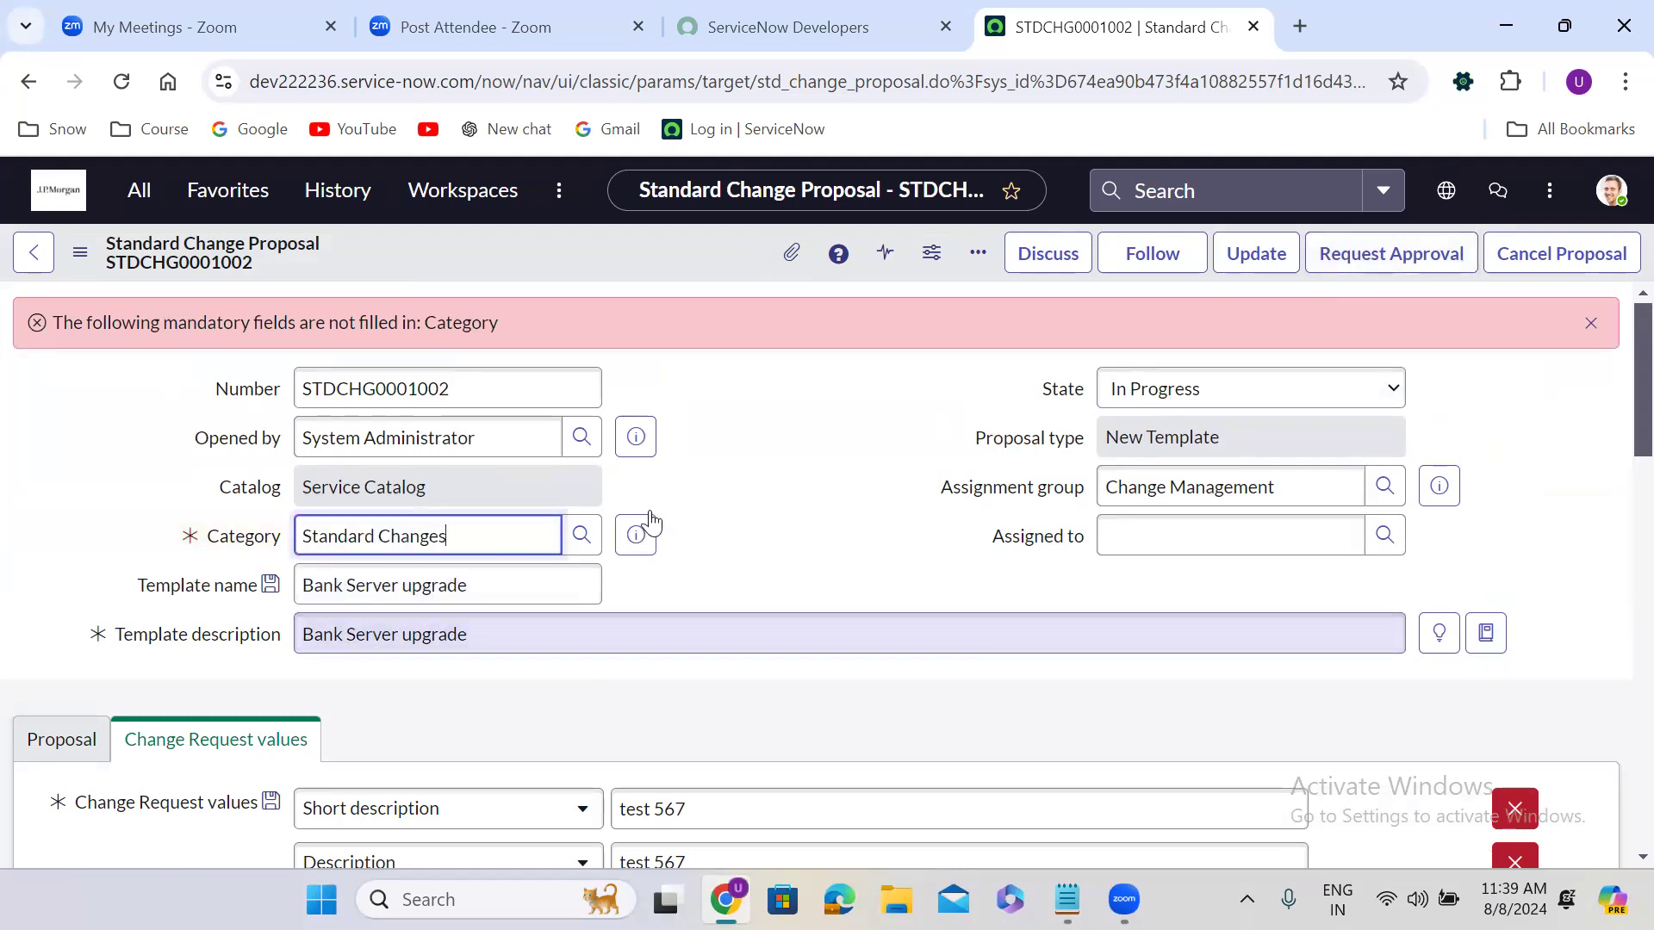
click(1376, 259)
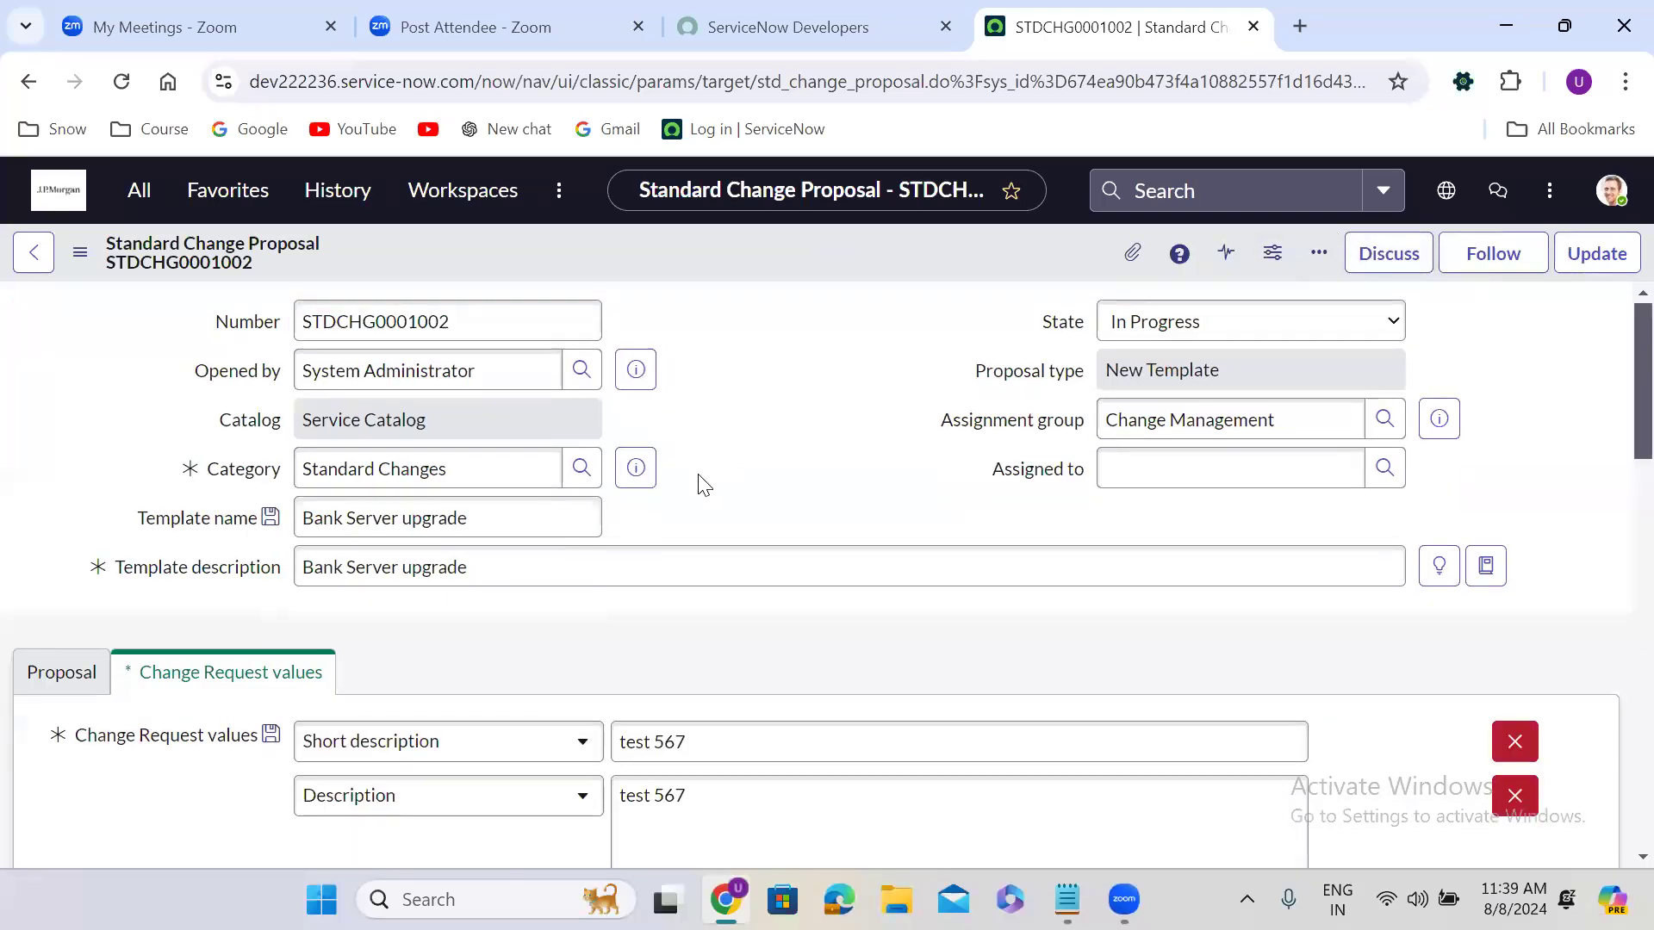
- Approve the Change Manager's requested approval for the proposal and dismiss the approval message
scroll(702, 480, down, 15)
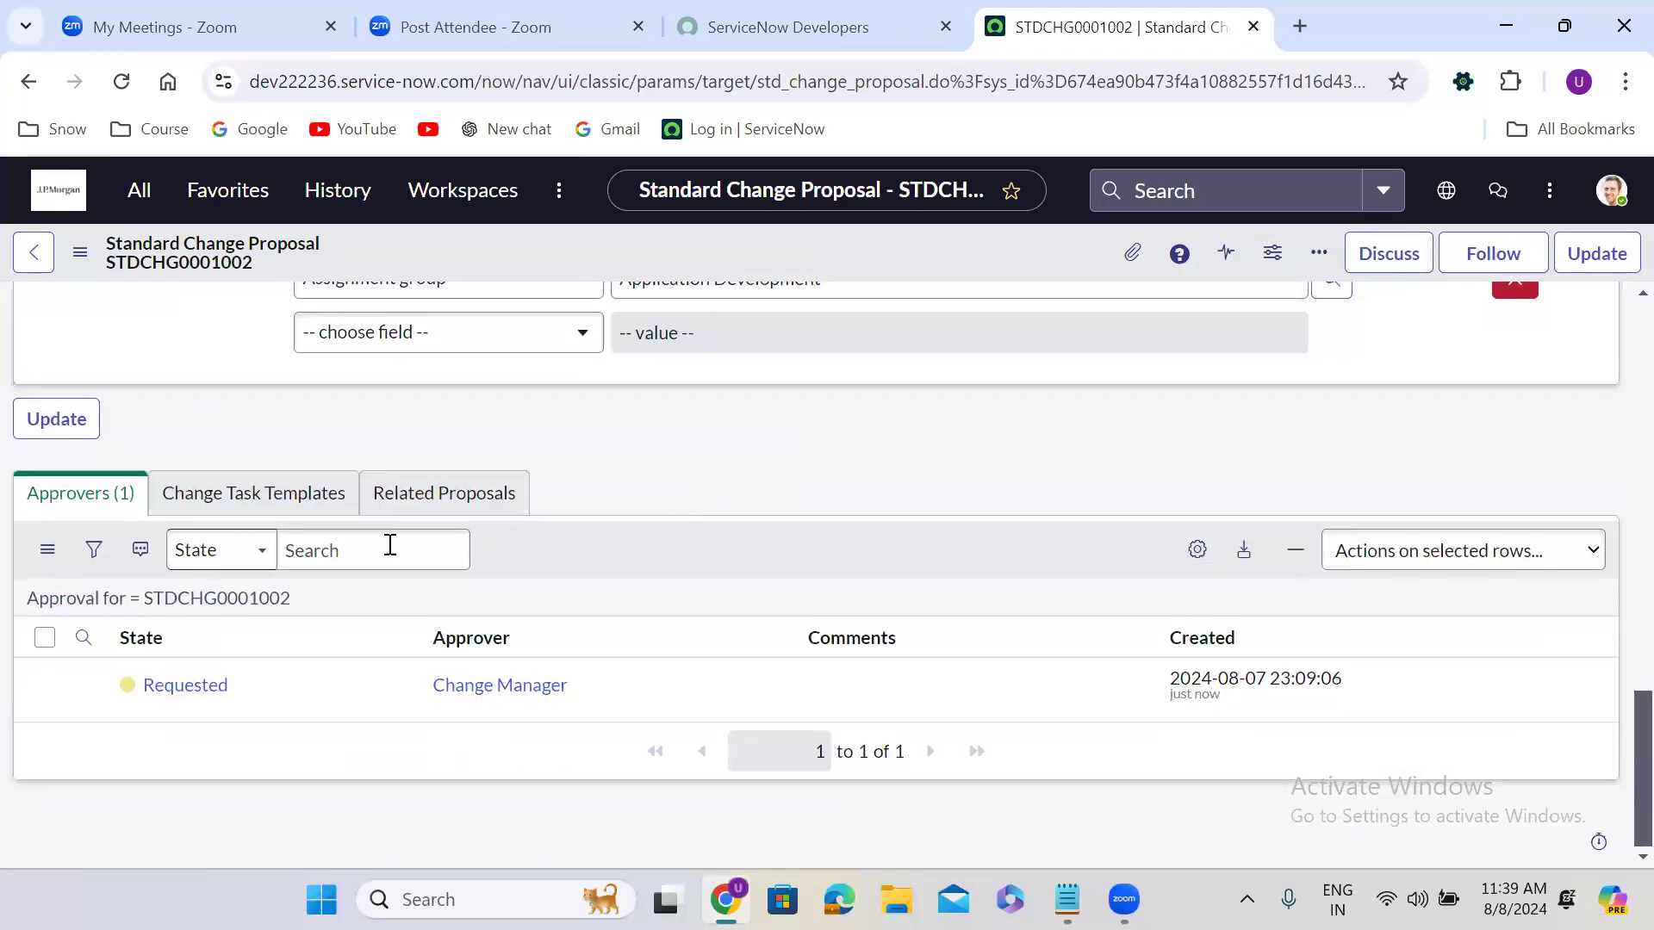
right_click(291, 680)
click(377, 638)
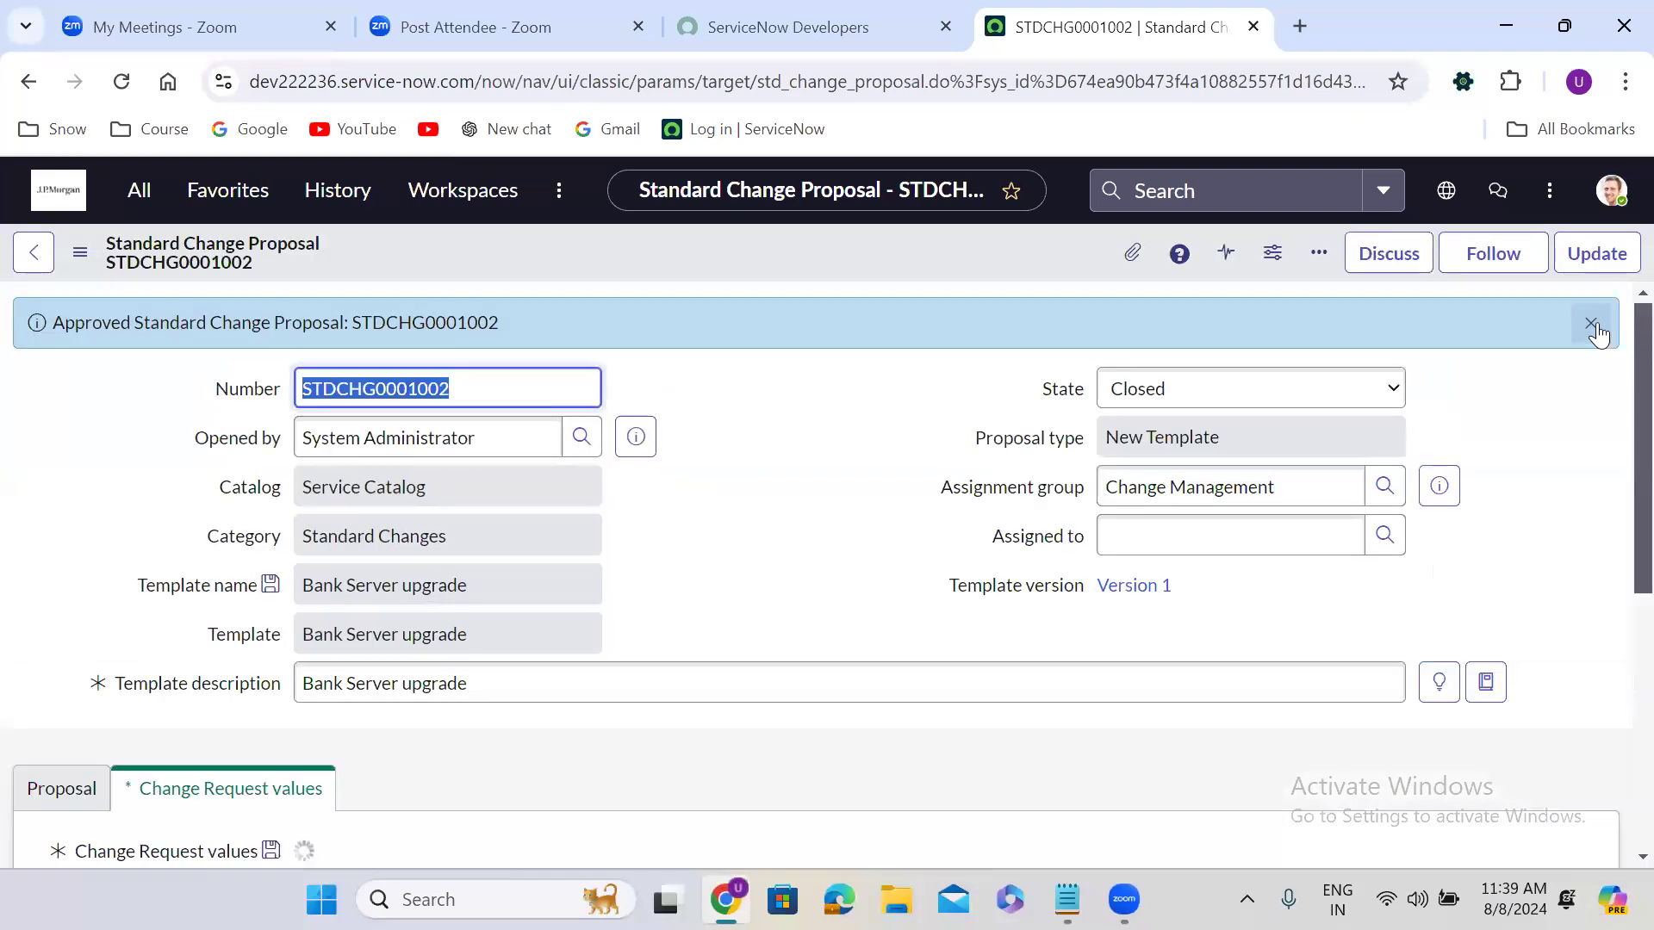
click(1593, 324)
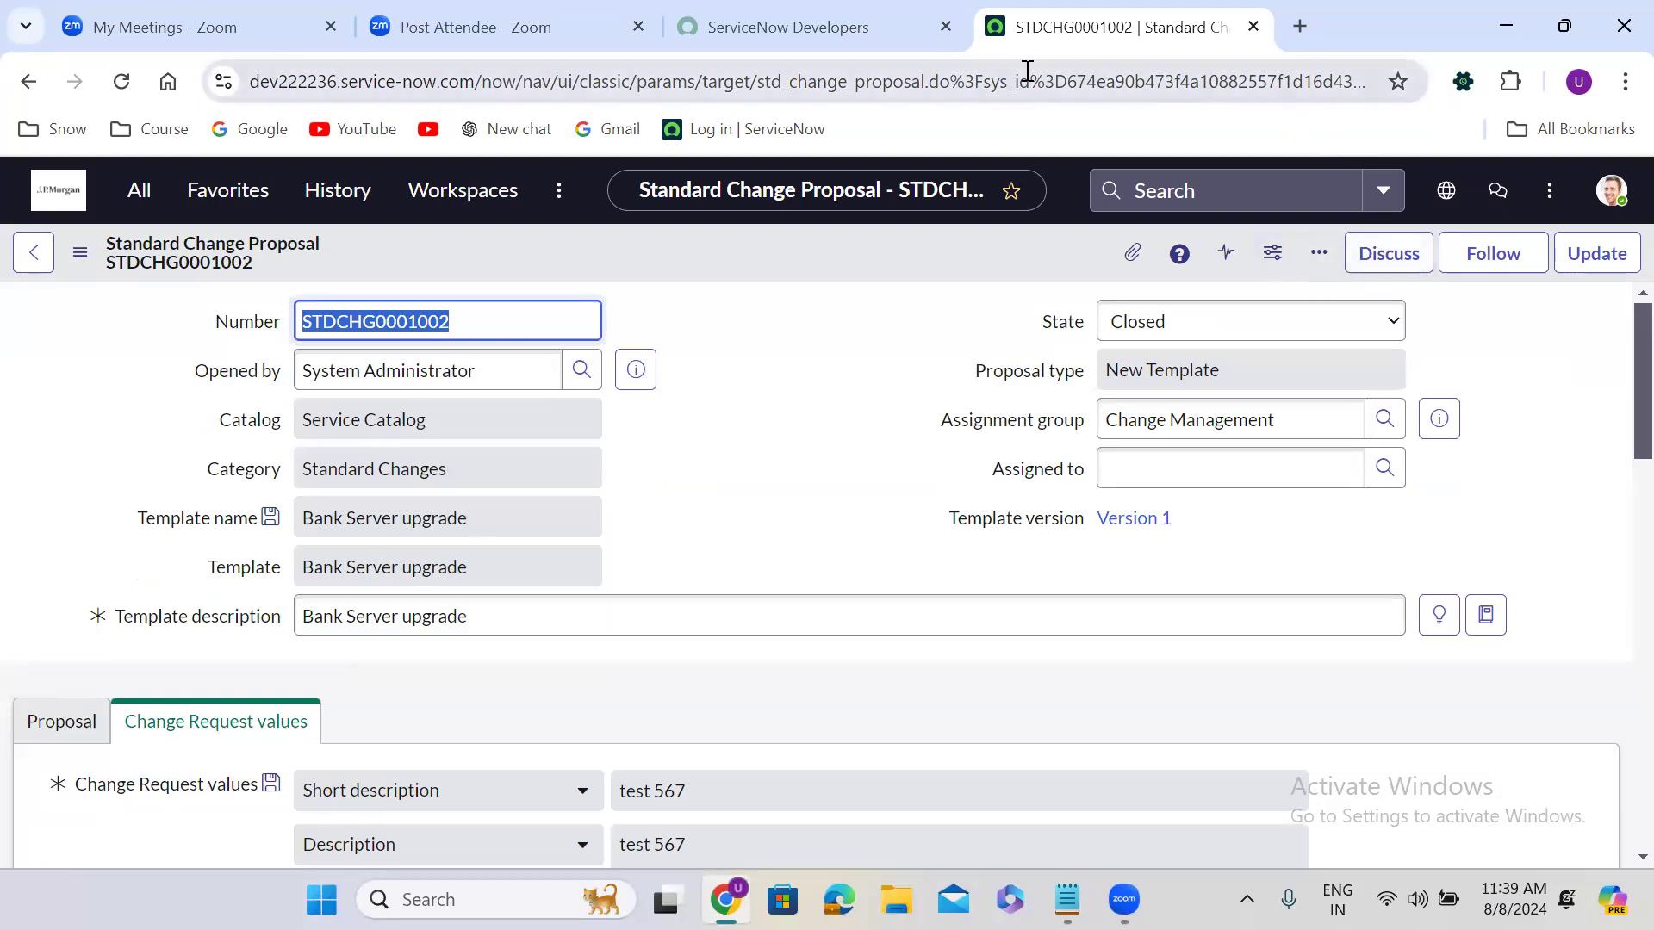
- Start a new change request from the preapproved Bank Server upgrade template
click(128, 209)
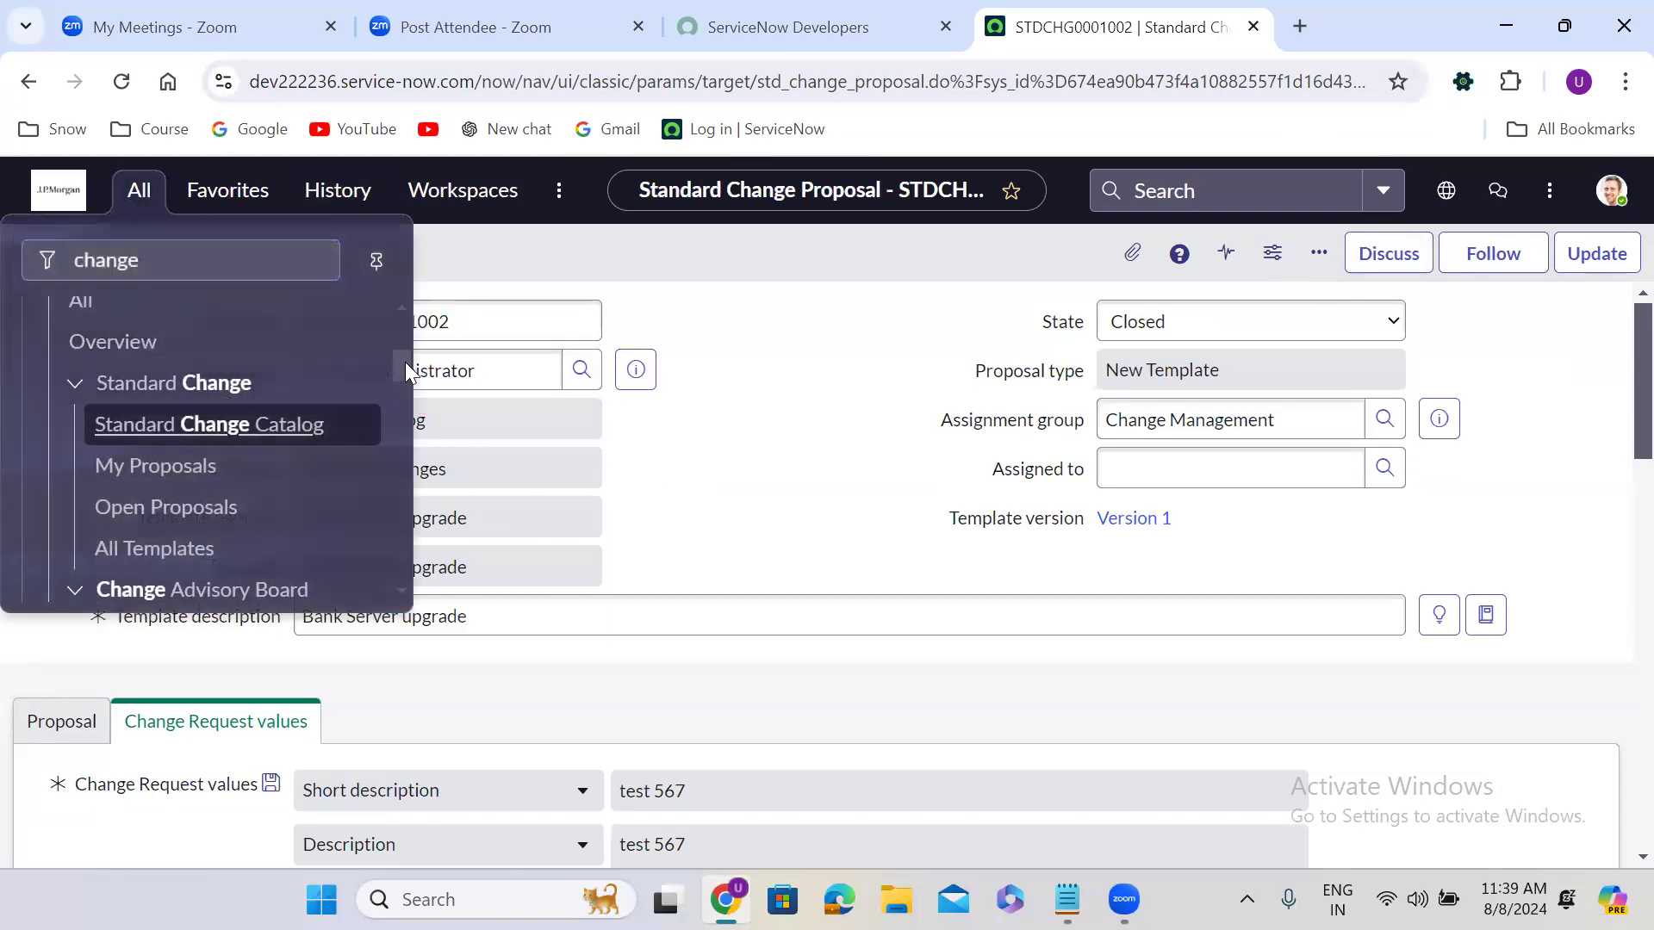
scroll(405, 368, up, 5)
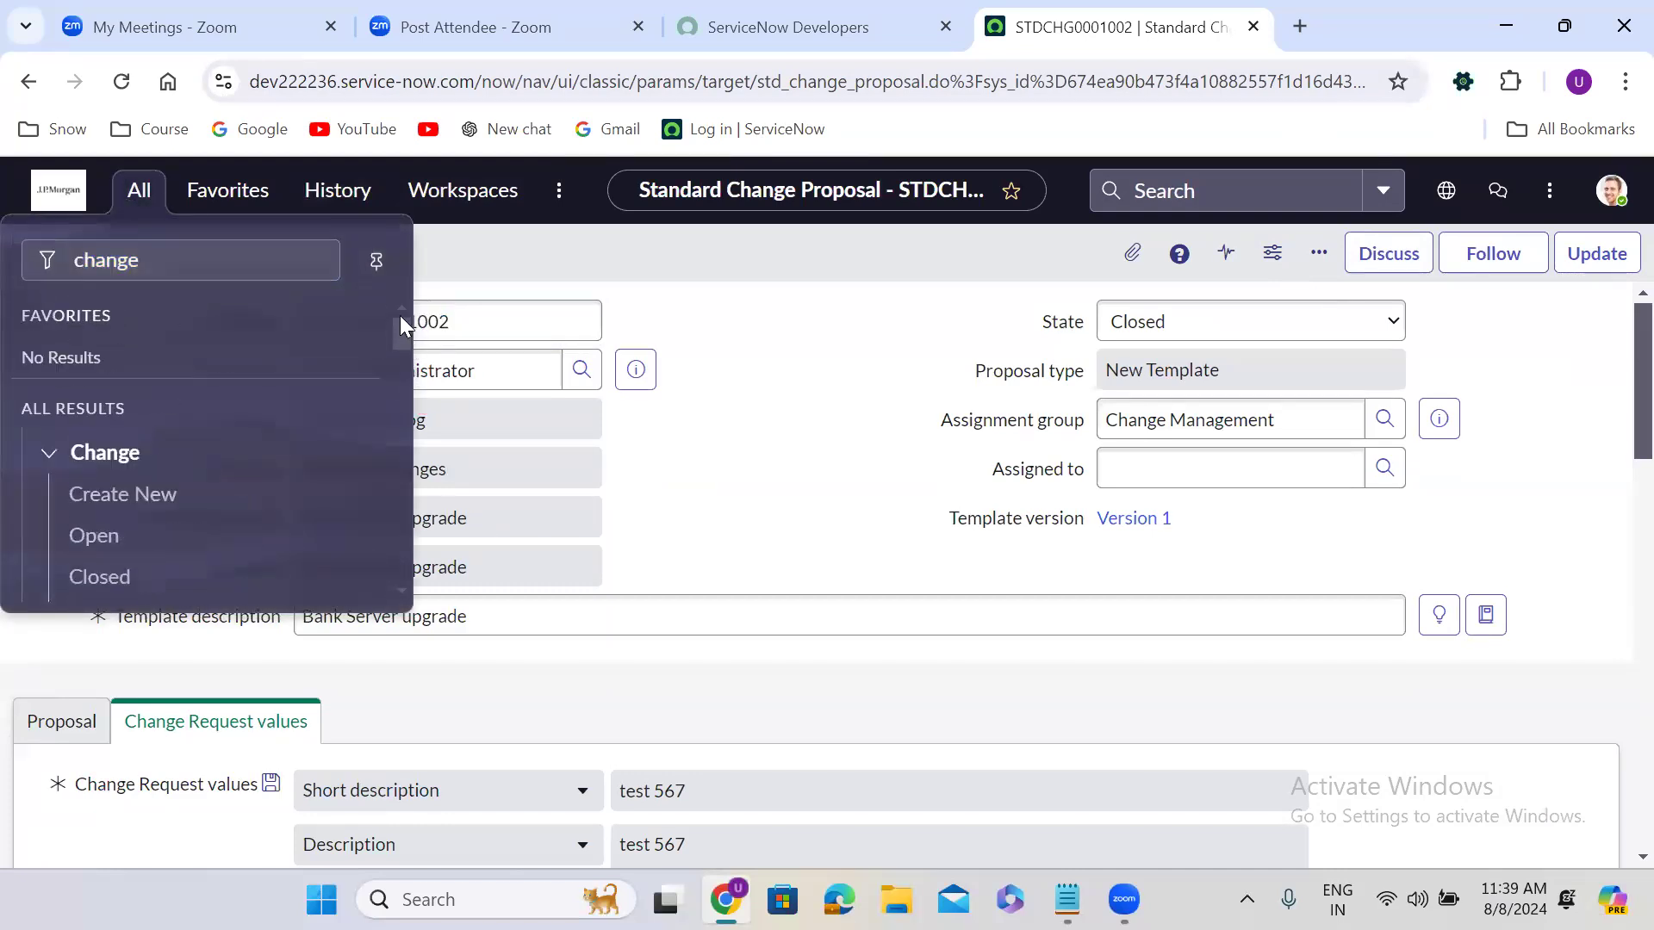
click(133, 494)
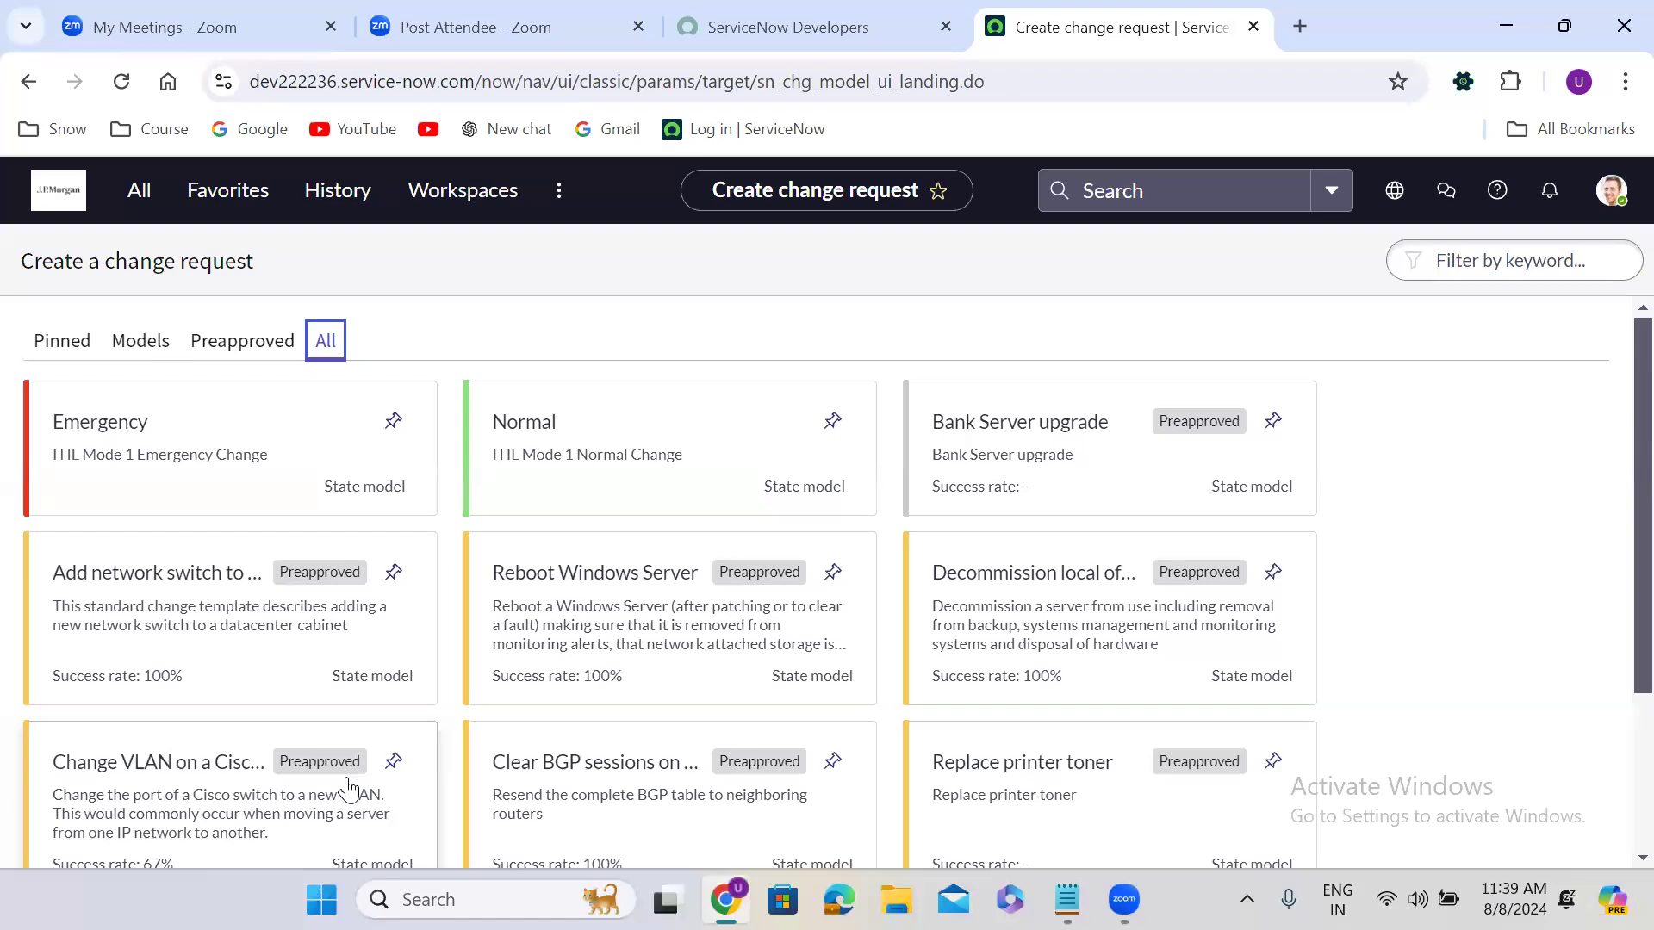
click(1023, 437)
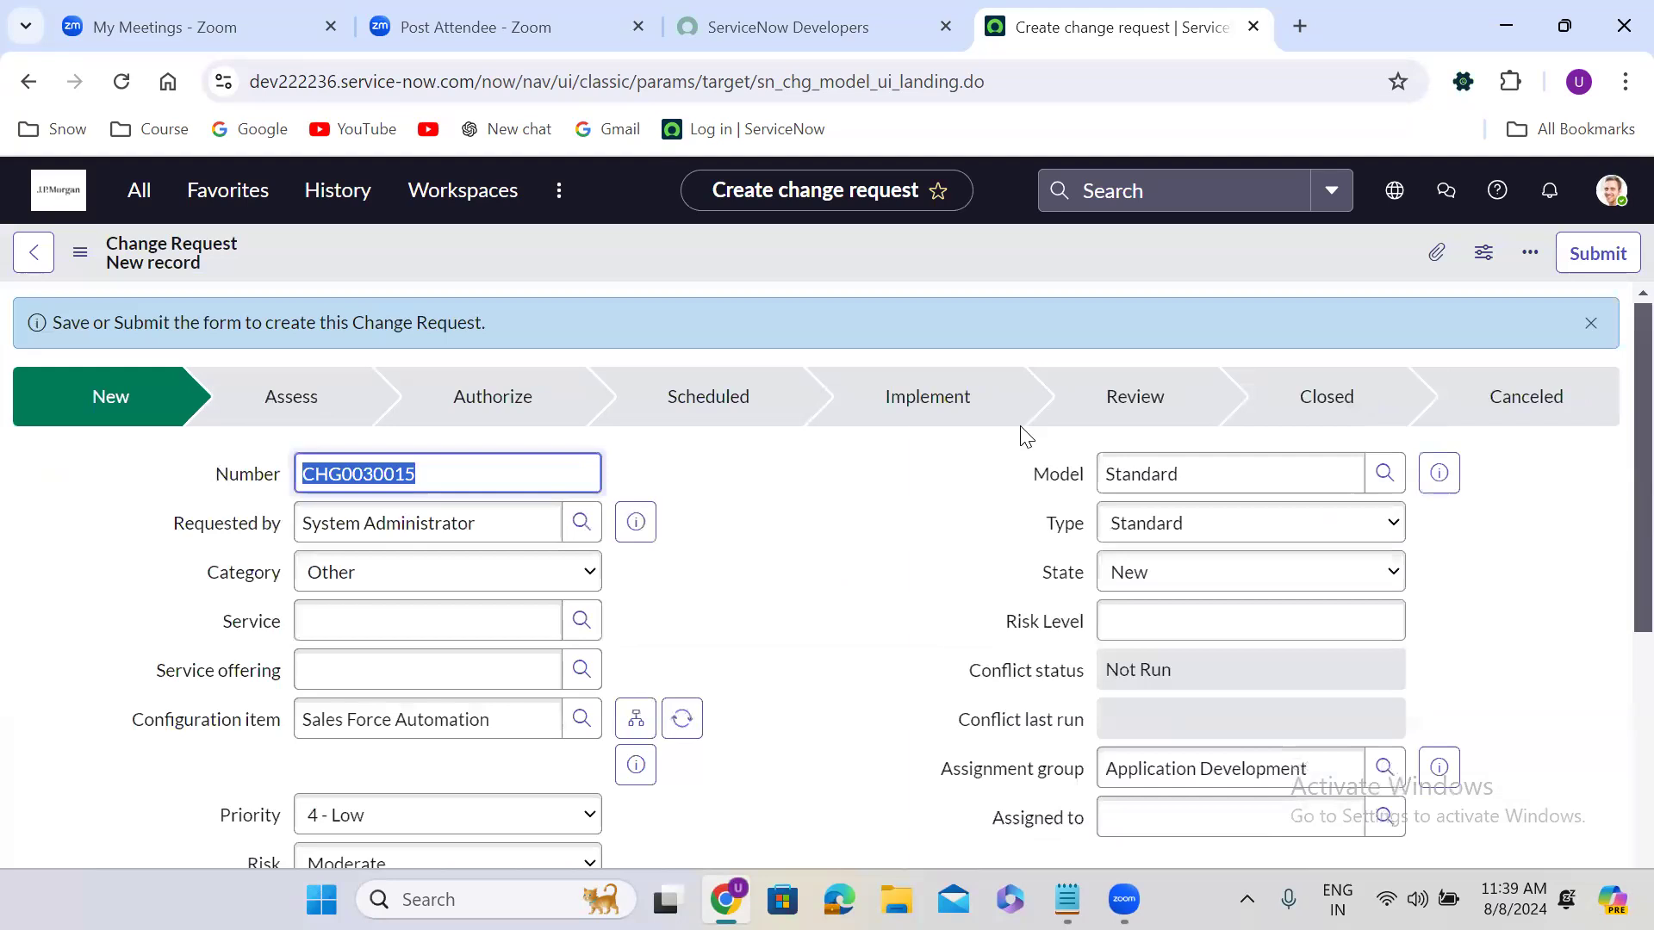
- Look through the new change request's prefilled details and planning fields, from Justification to Test plan
click(839, 565)
click(758, 630)
scroll(762, 632, down, 1)
scroll(762, 631, down, 6)
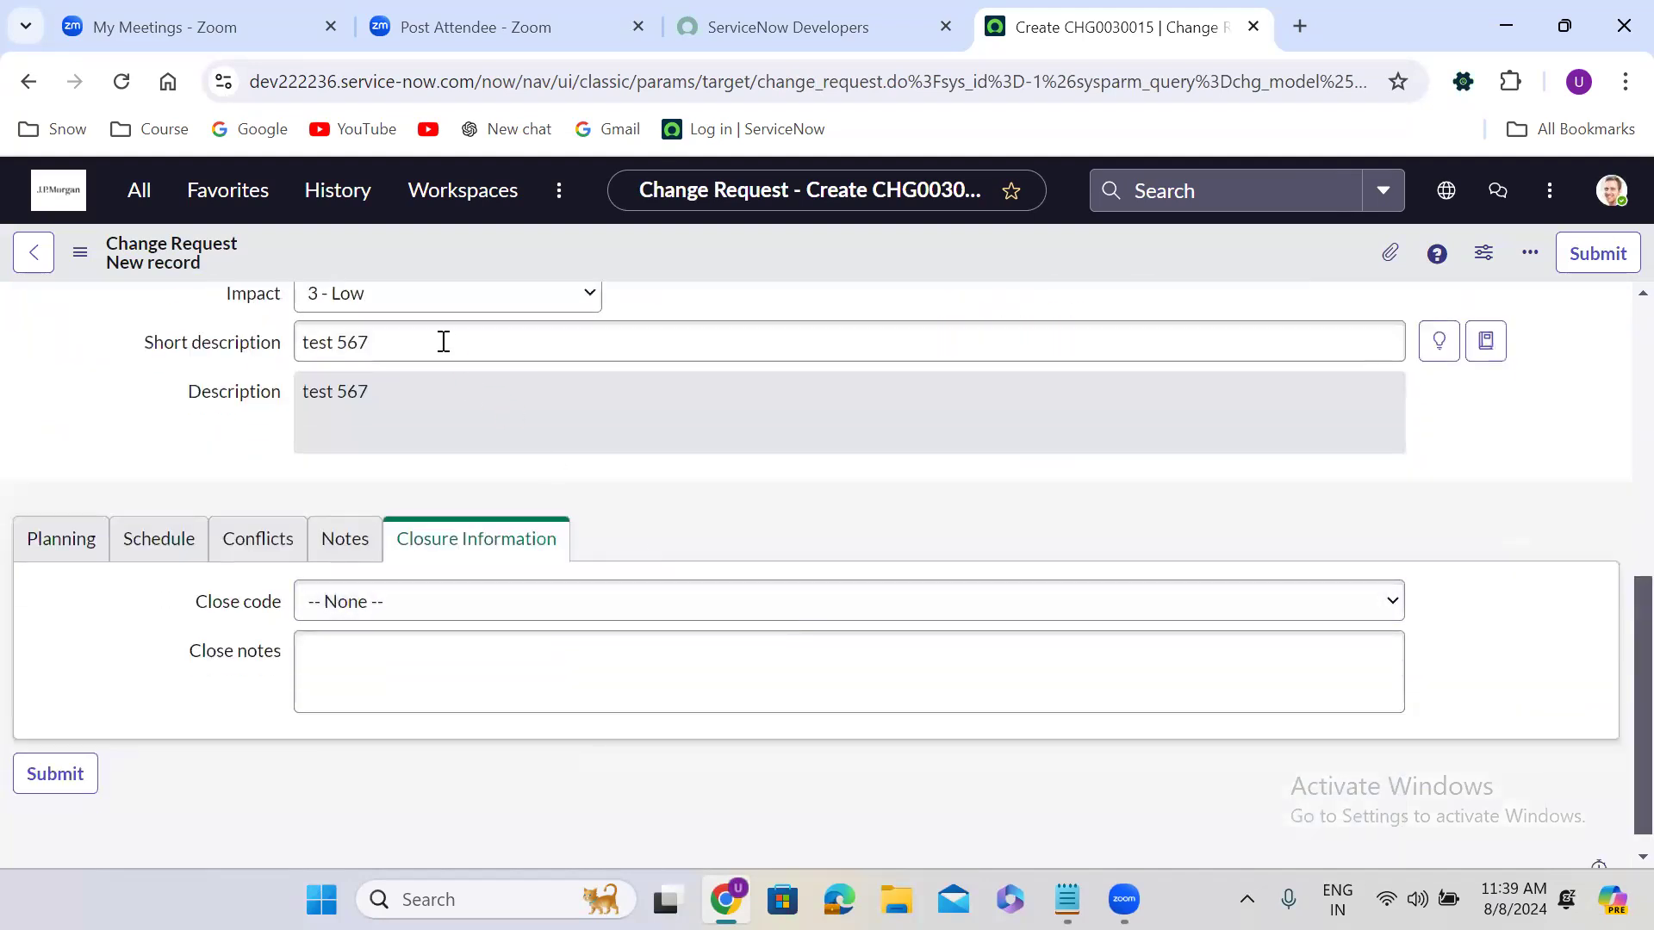
click(83, 543)
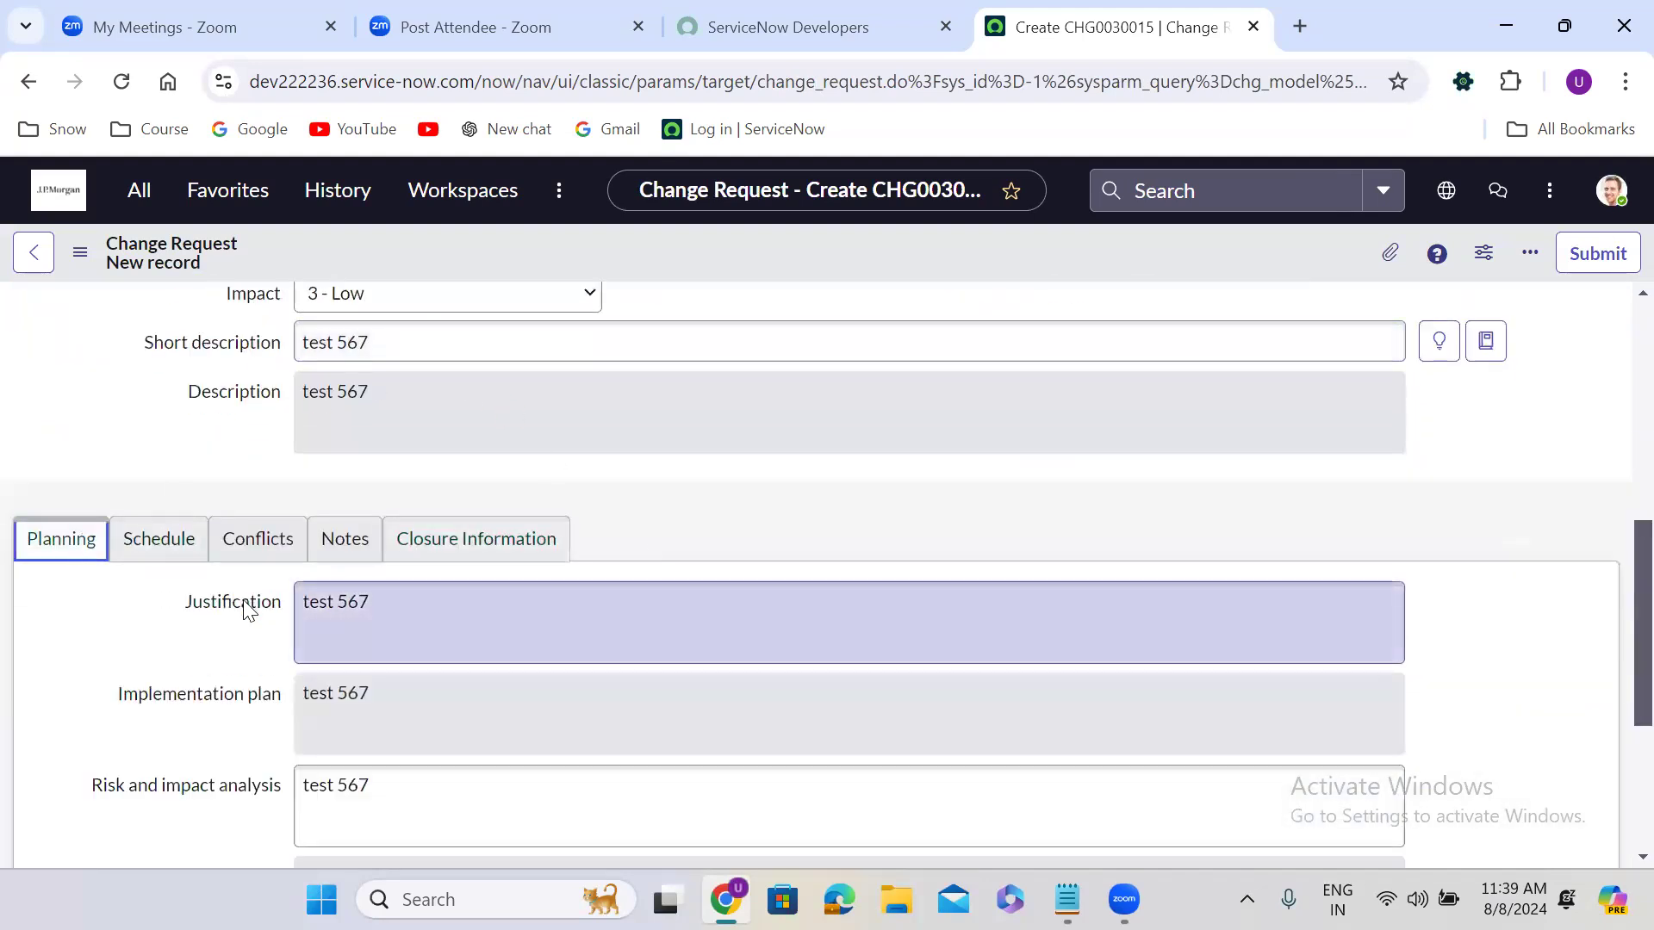
scroll(240, 661, down, 3)
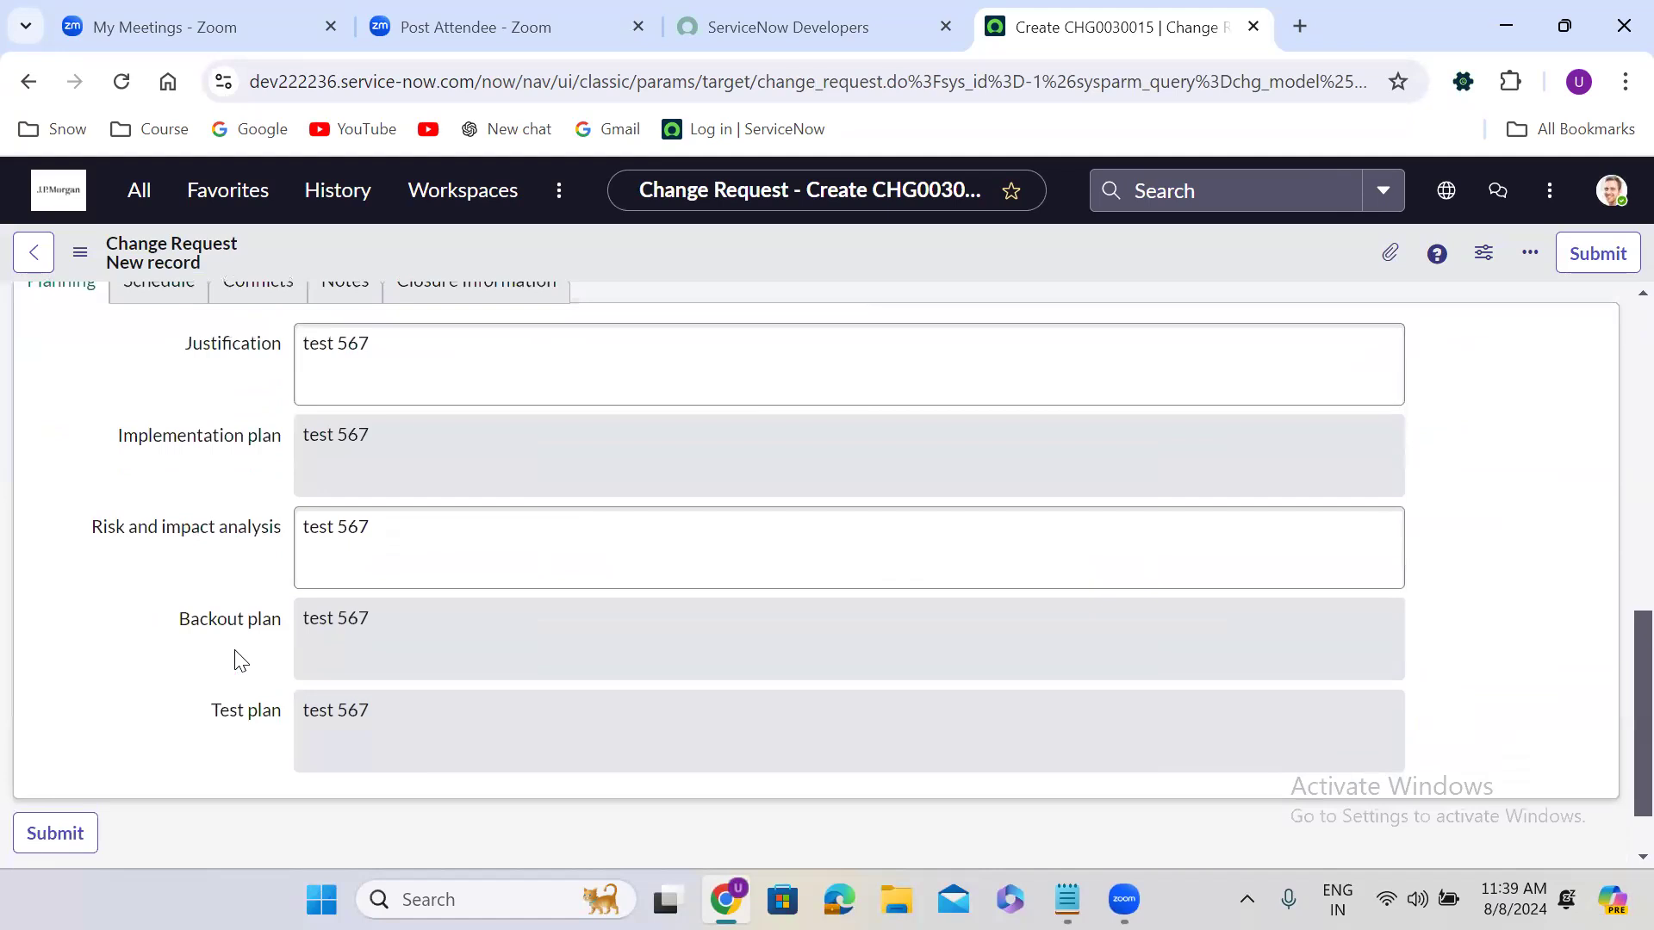
scroll(241, 661, down, 2)
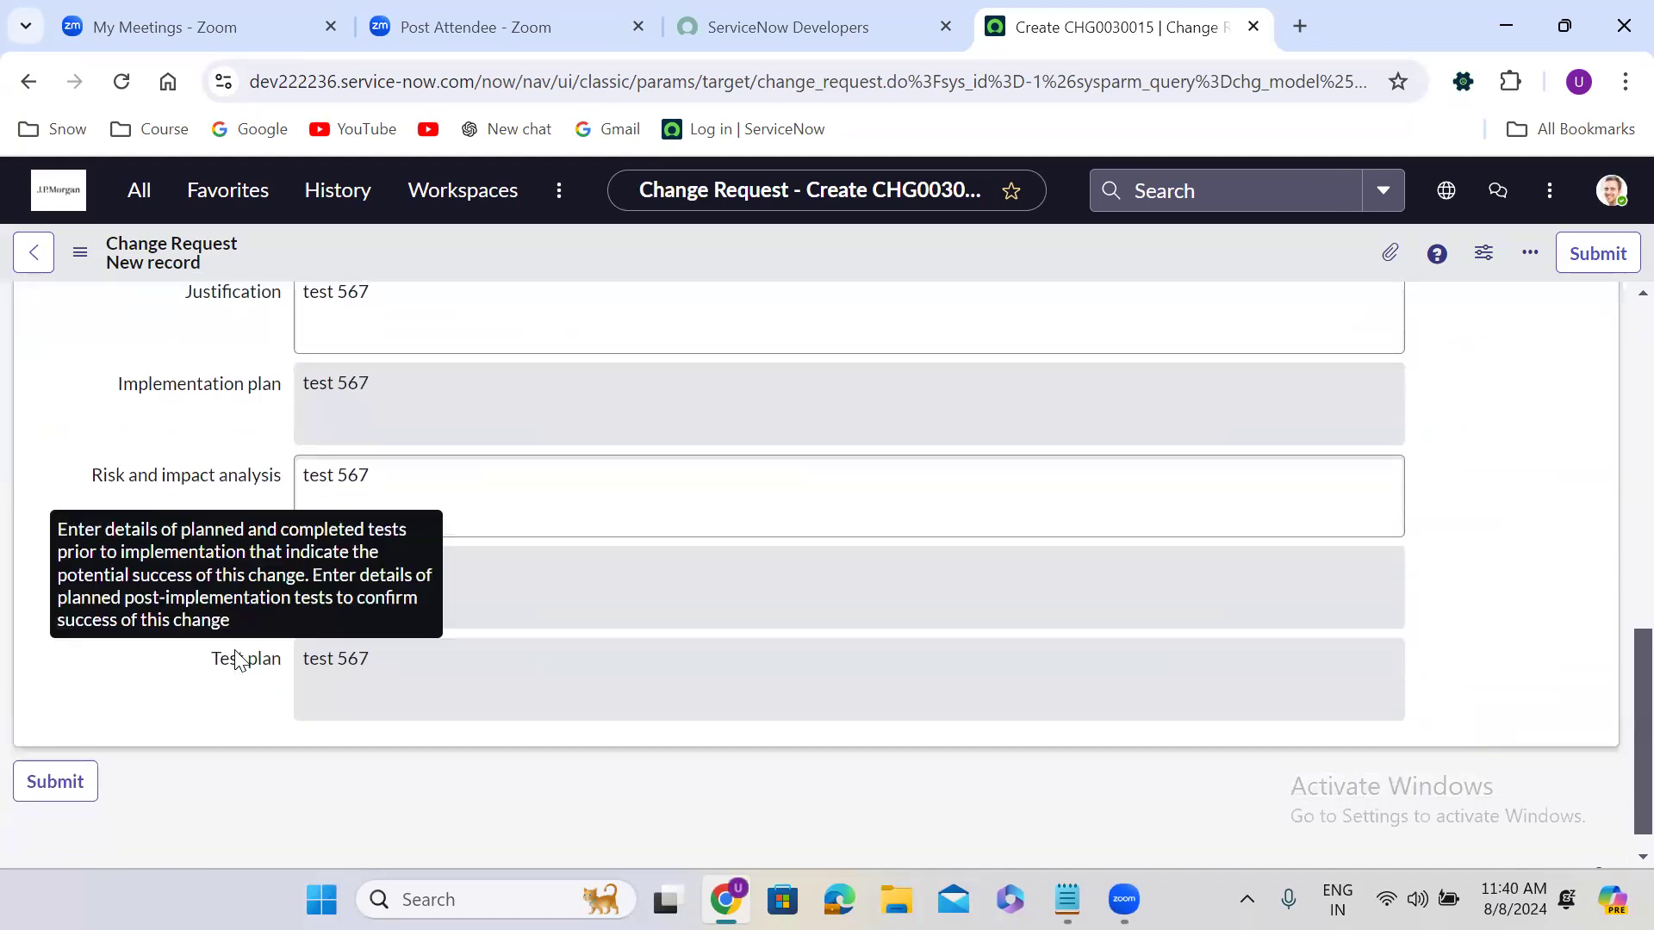
scroll(240, 661, up, 5)
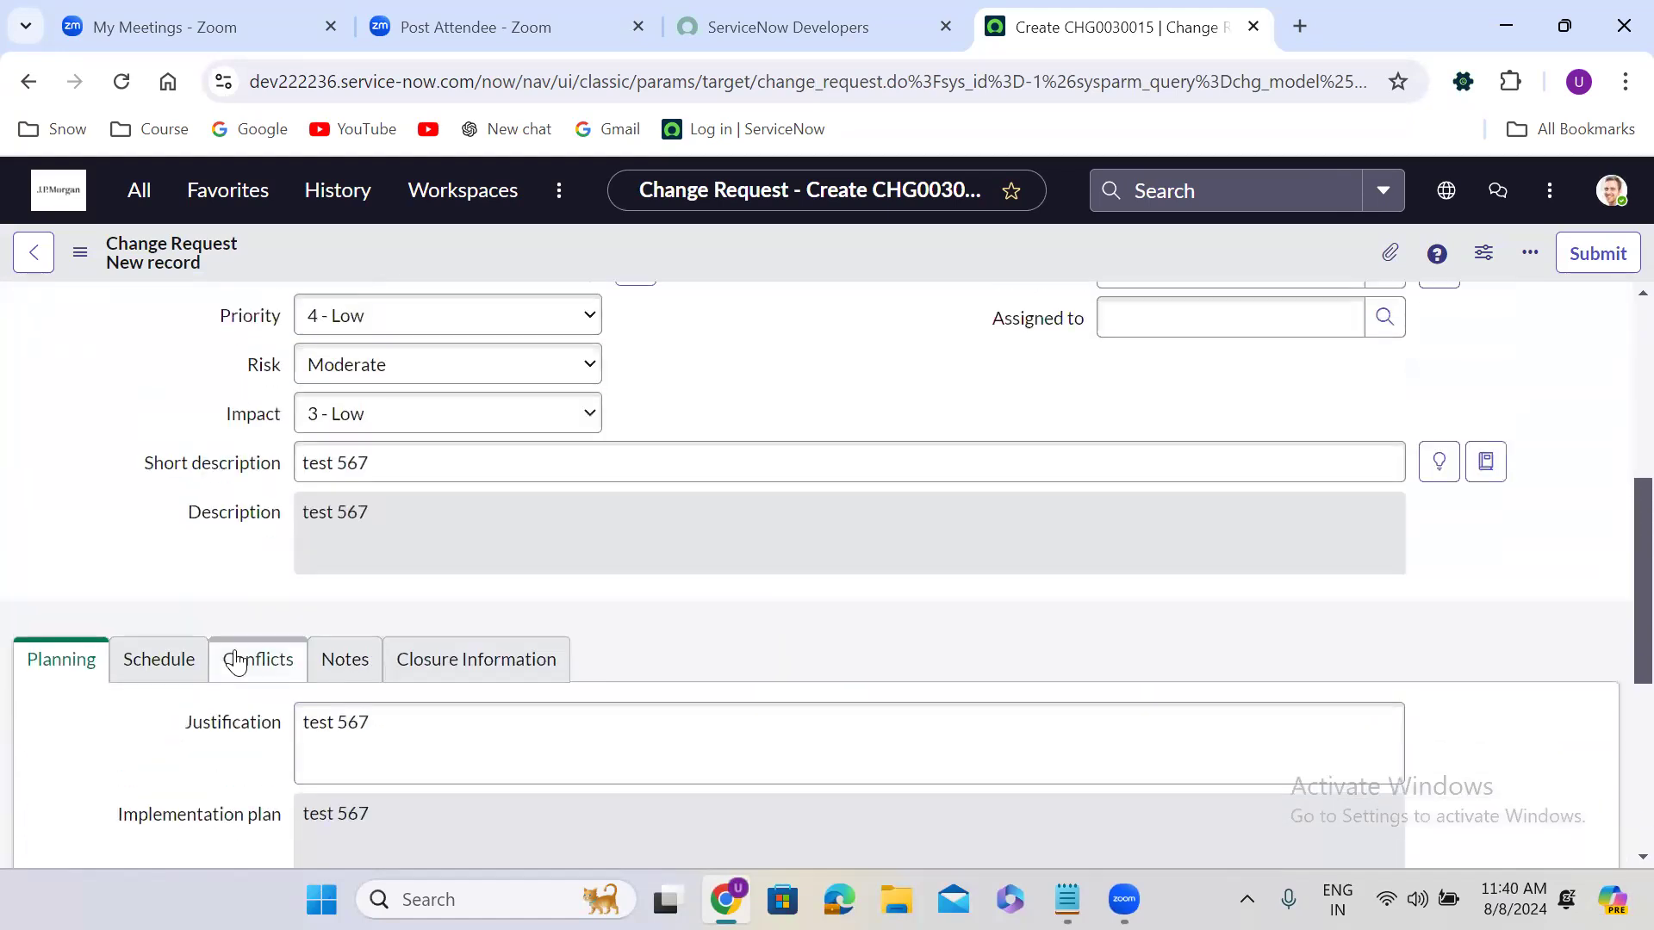
- Set the change request's planned start date to 2024-08-17 and its planned end date to 2024-08-18
click(172, 663)
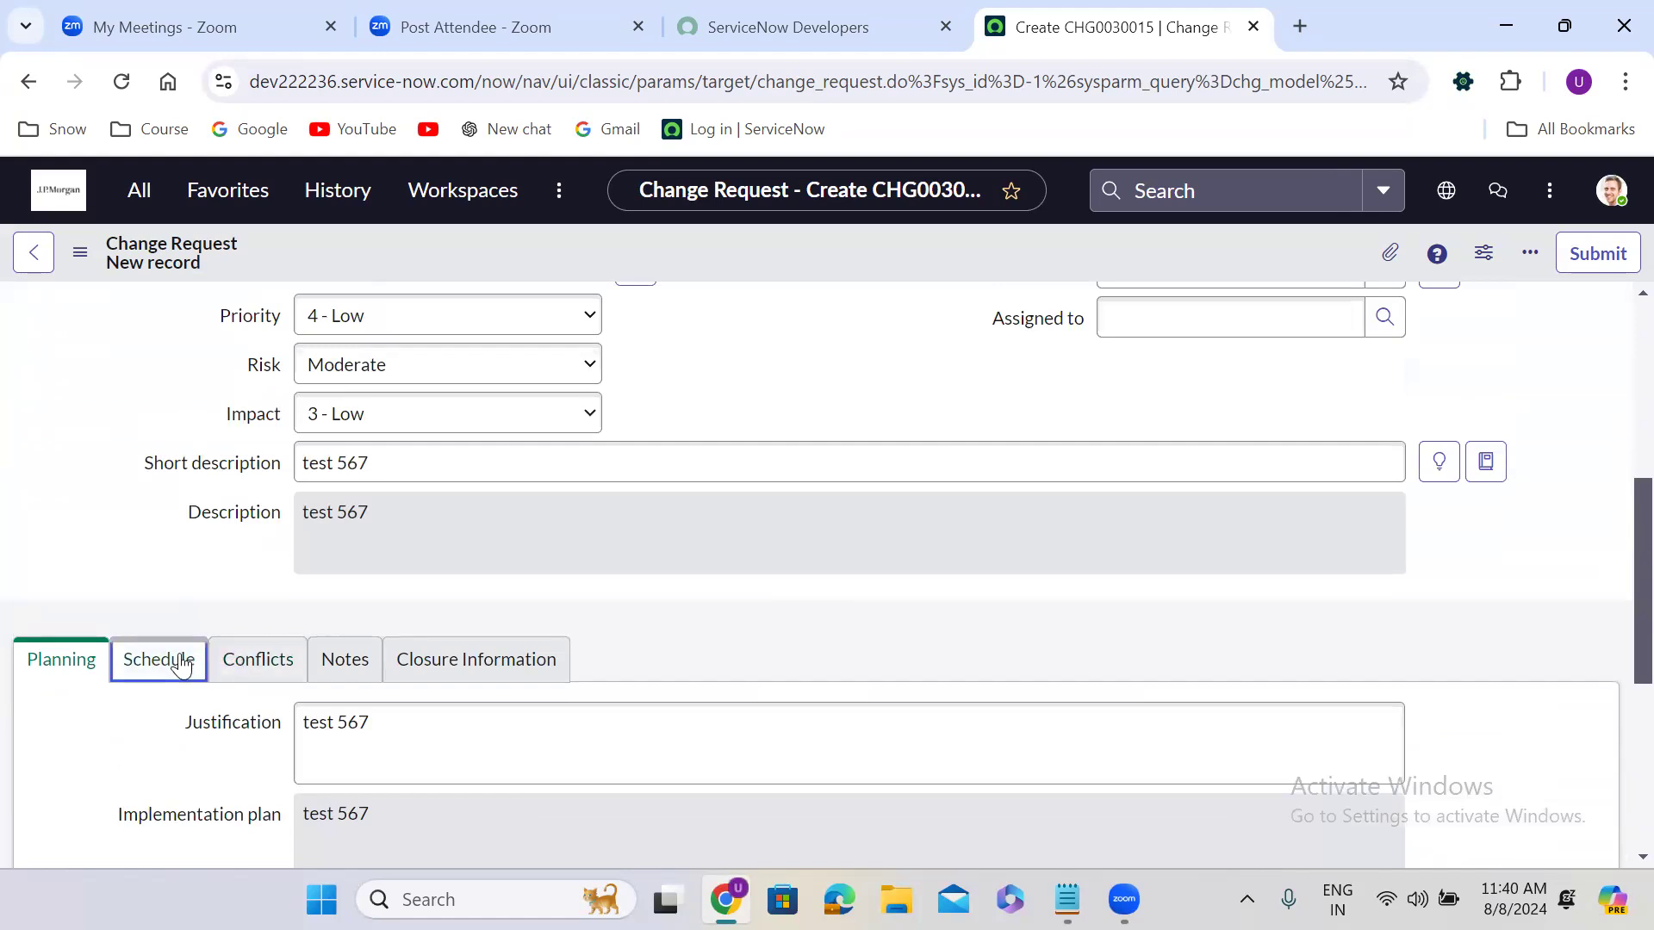
scroll(767, 722, down, 2)
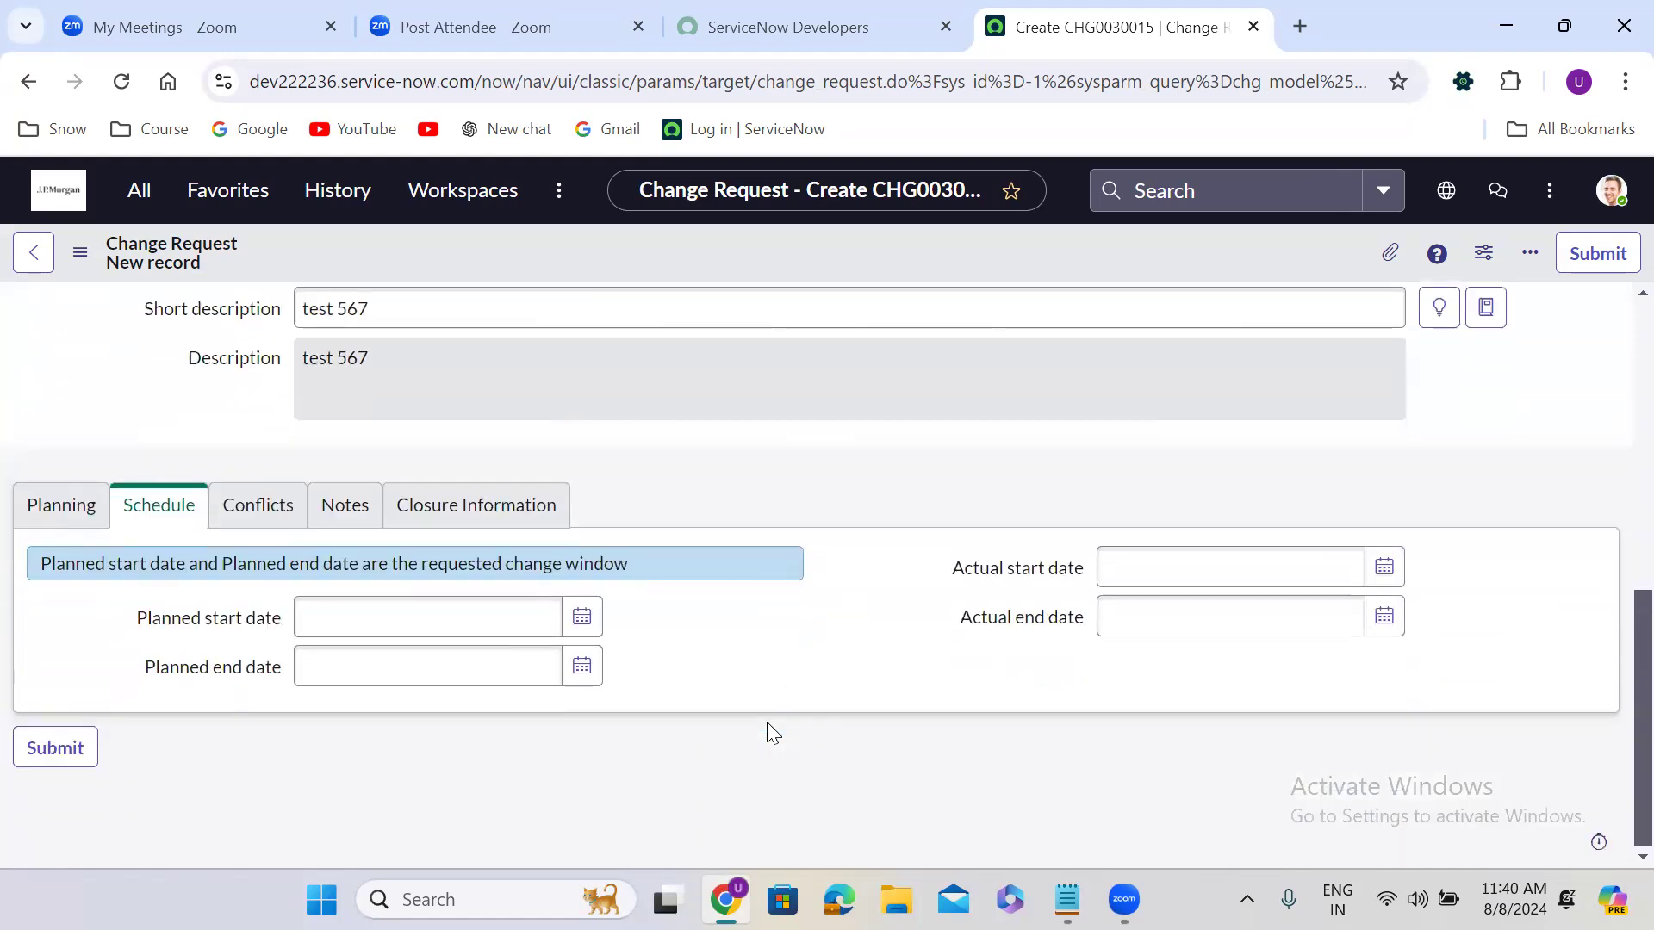
click(586, 622)
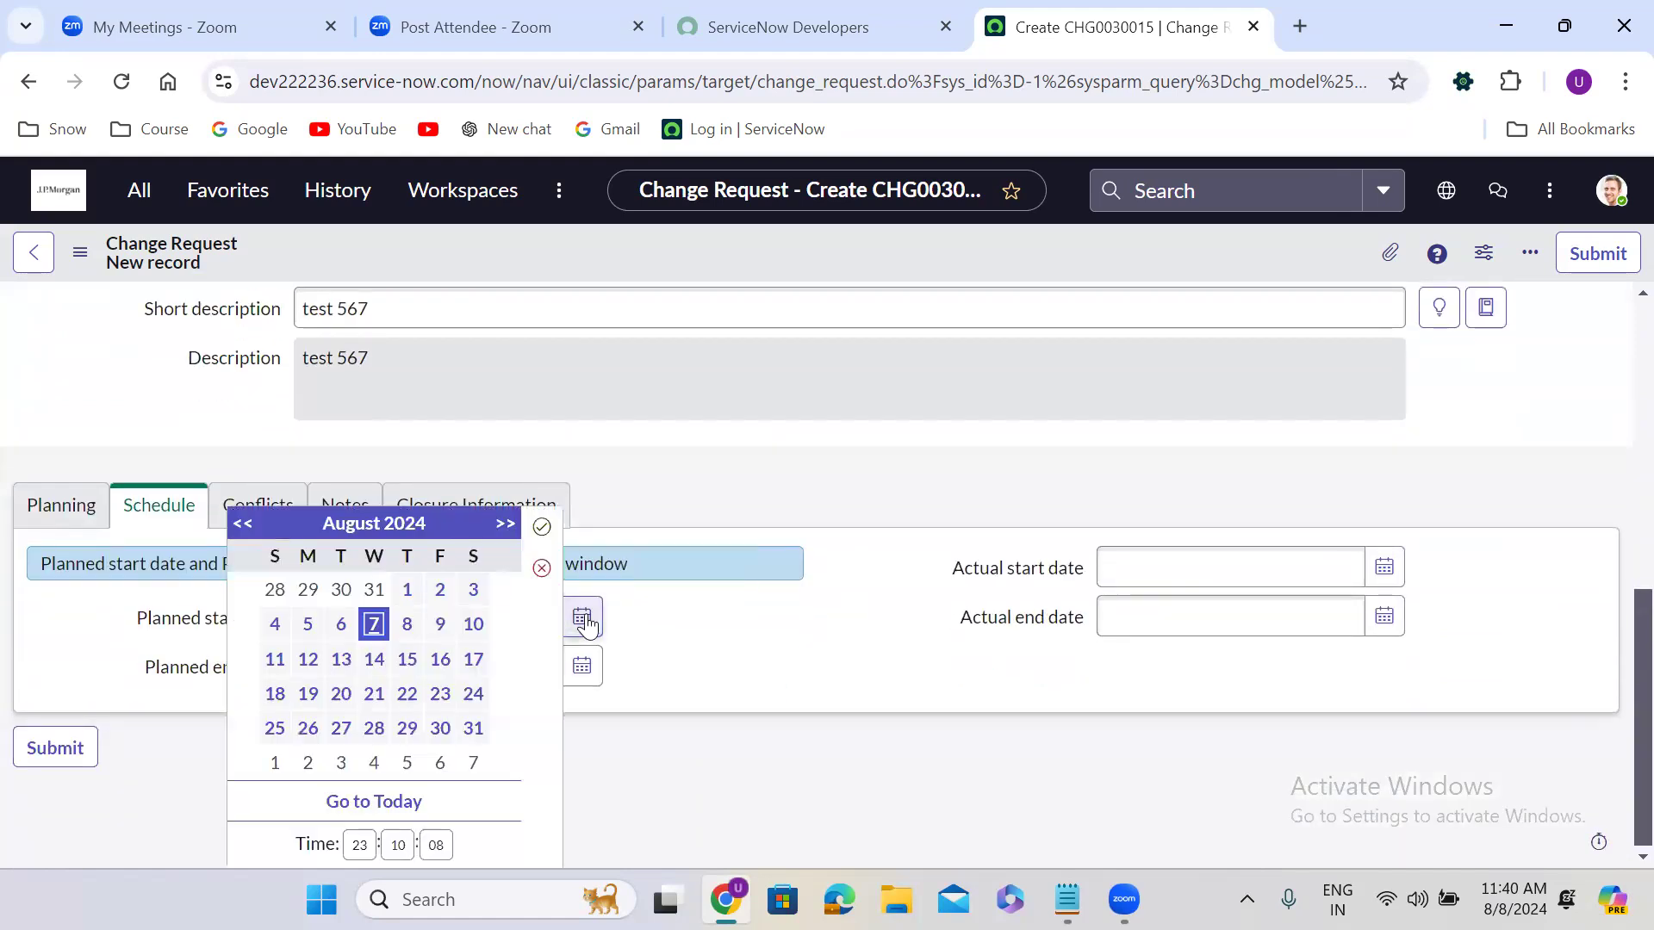
click(473, 659)
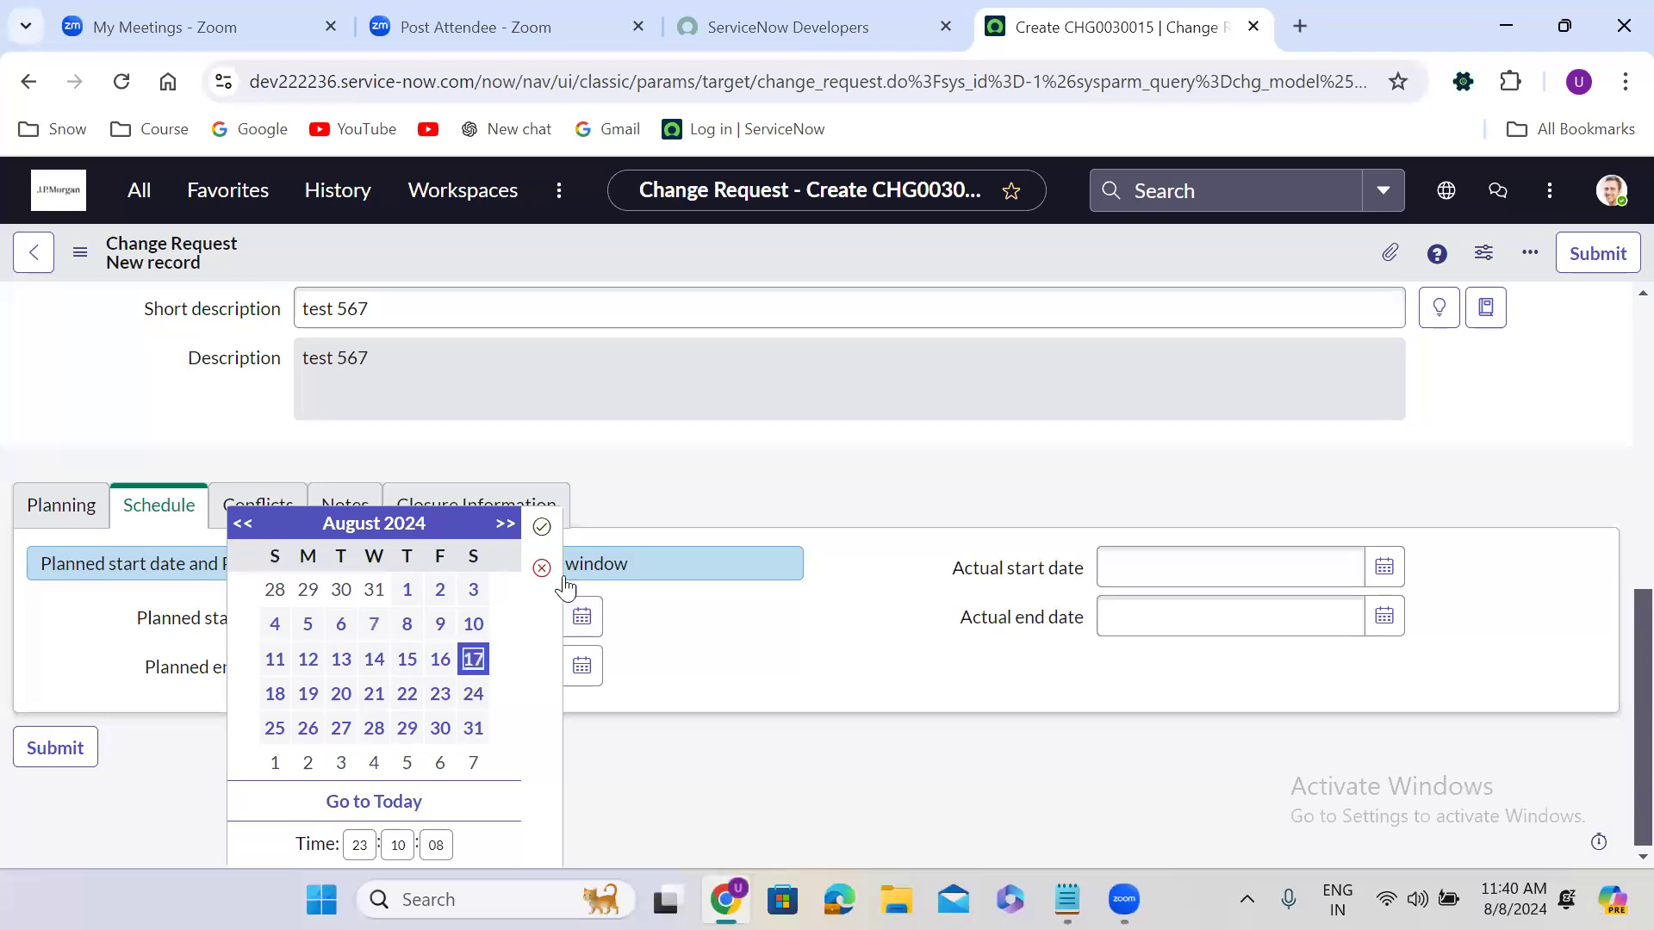
click(542, 526)
click(599, 680)
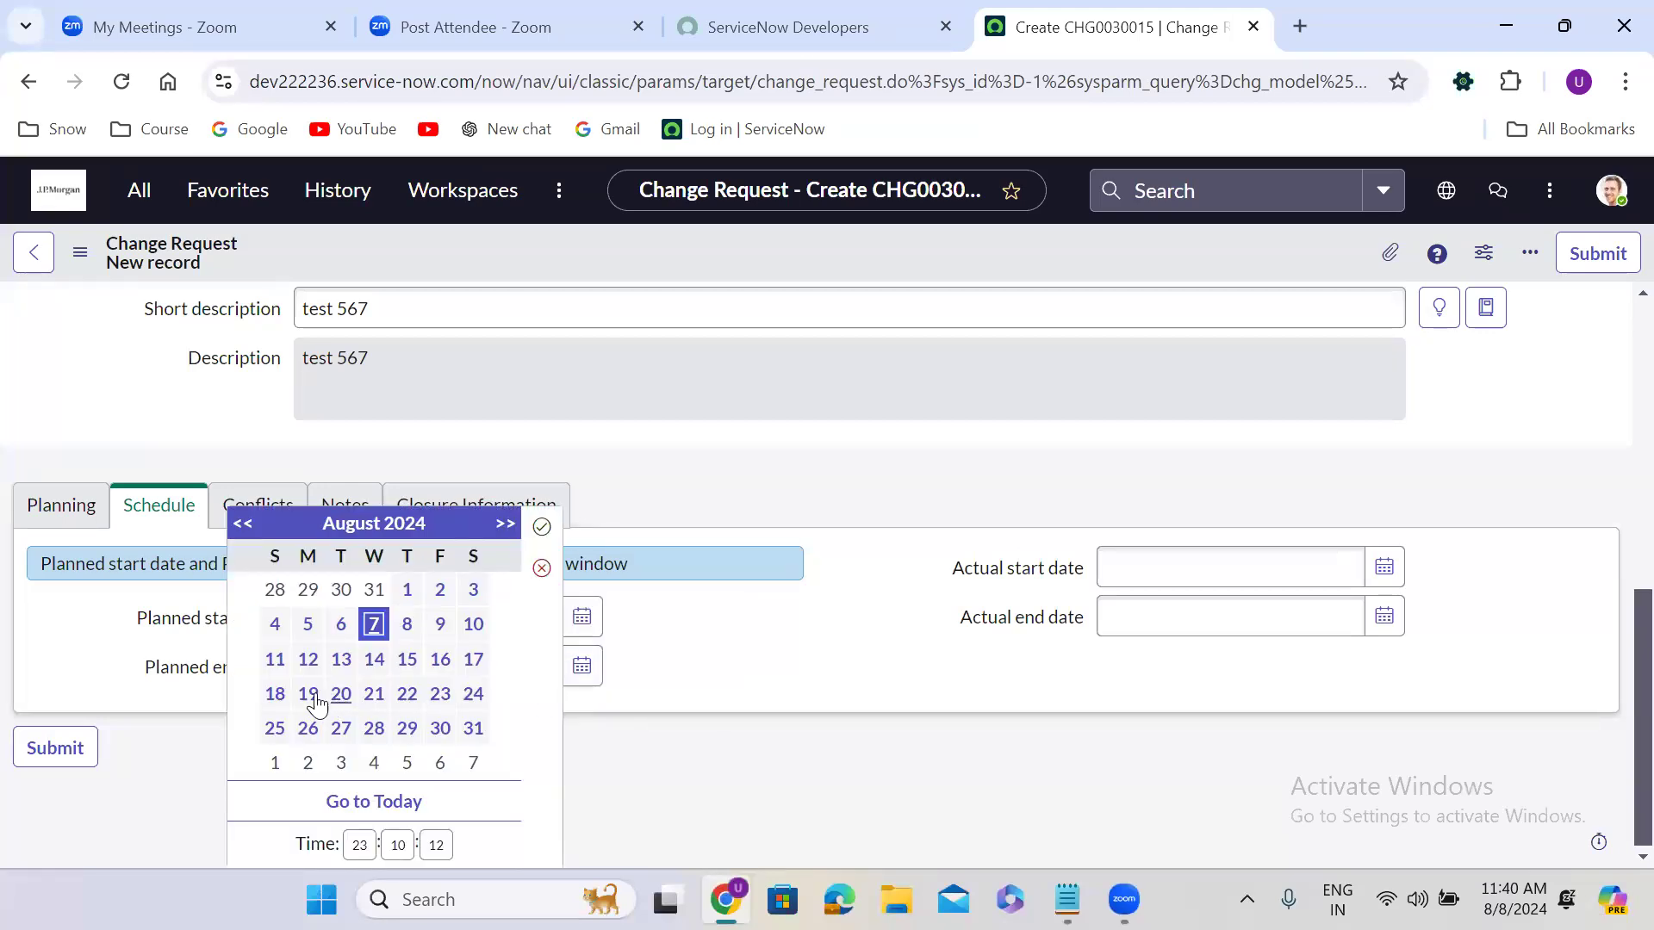
click(278, 694)
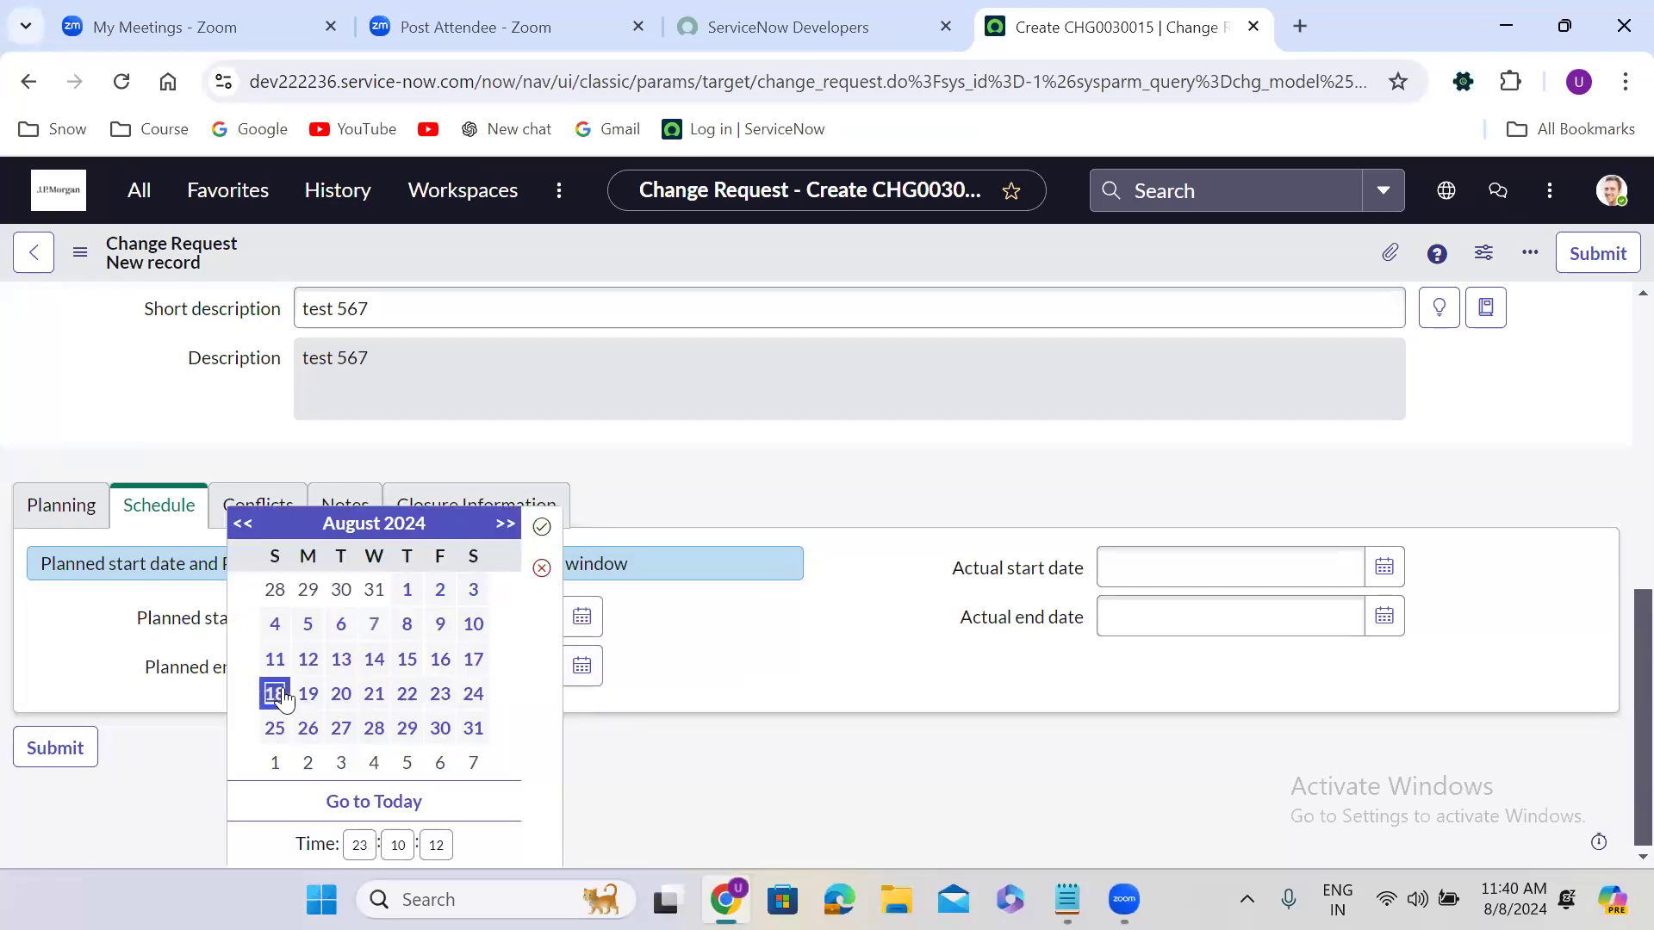
click(540, 528)
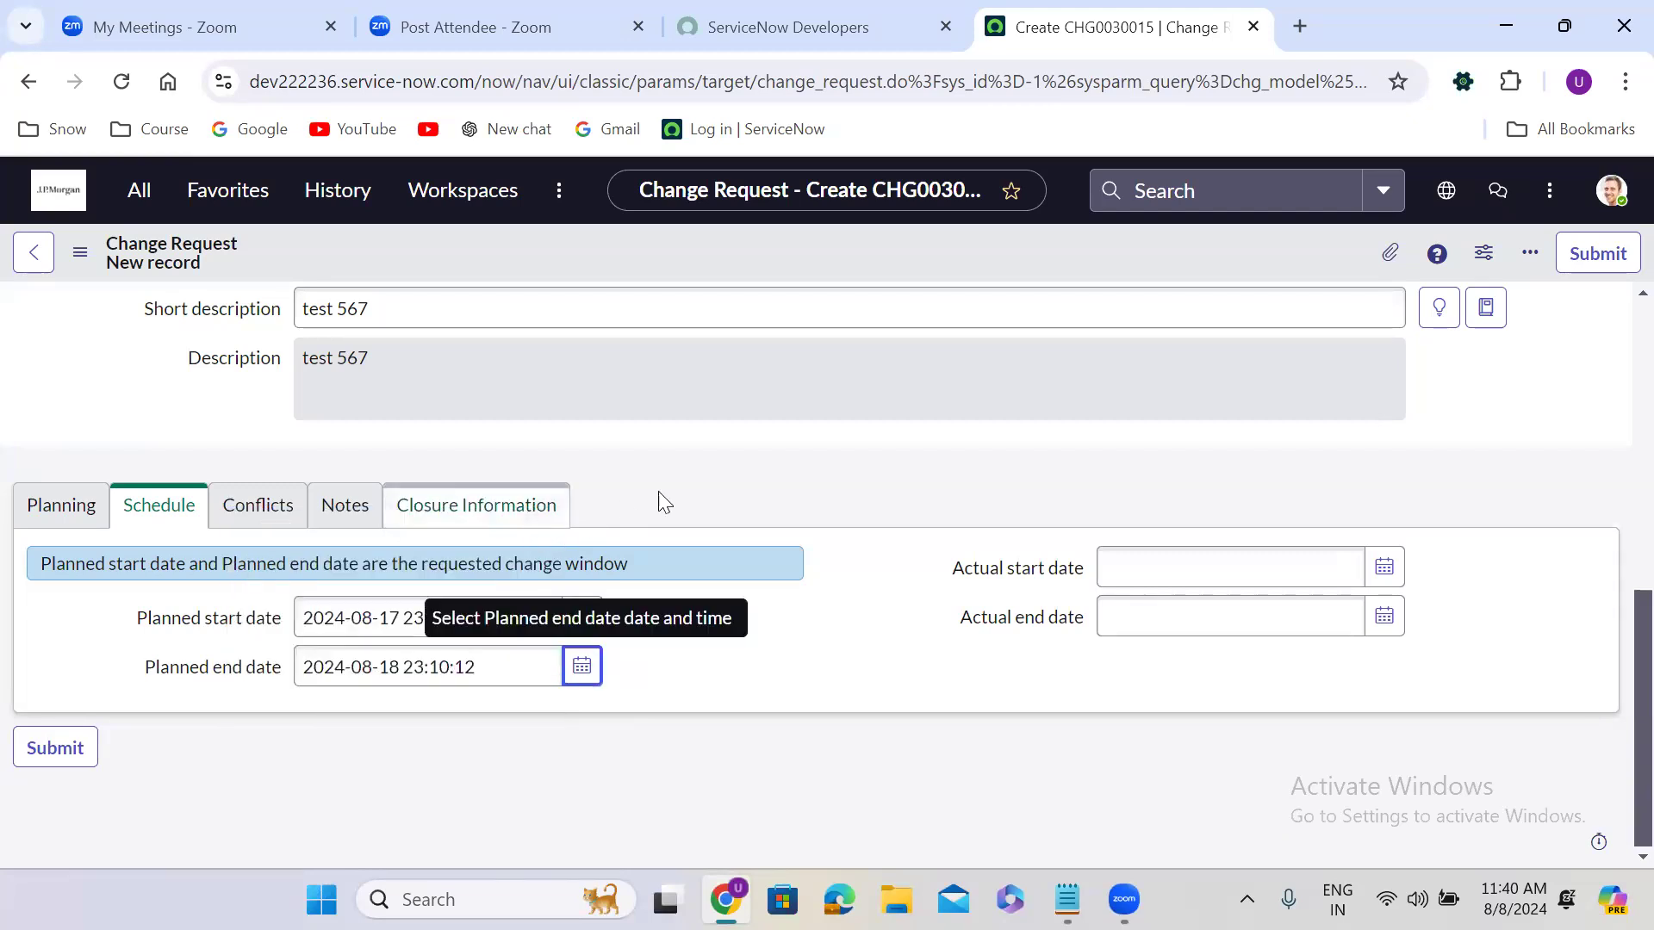
- Save the new standard change request, keeping its record open, and move it to the Scheduled state
scroll(767, 461, up, 8)
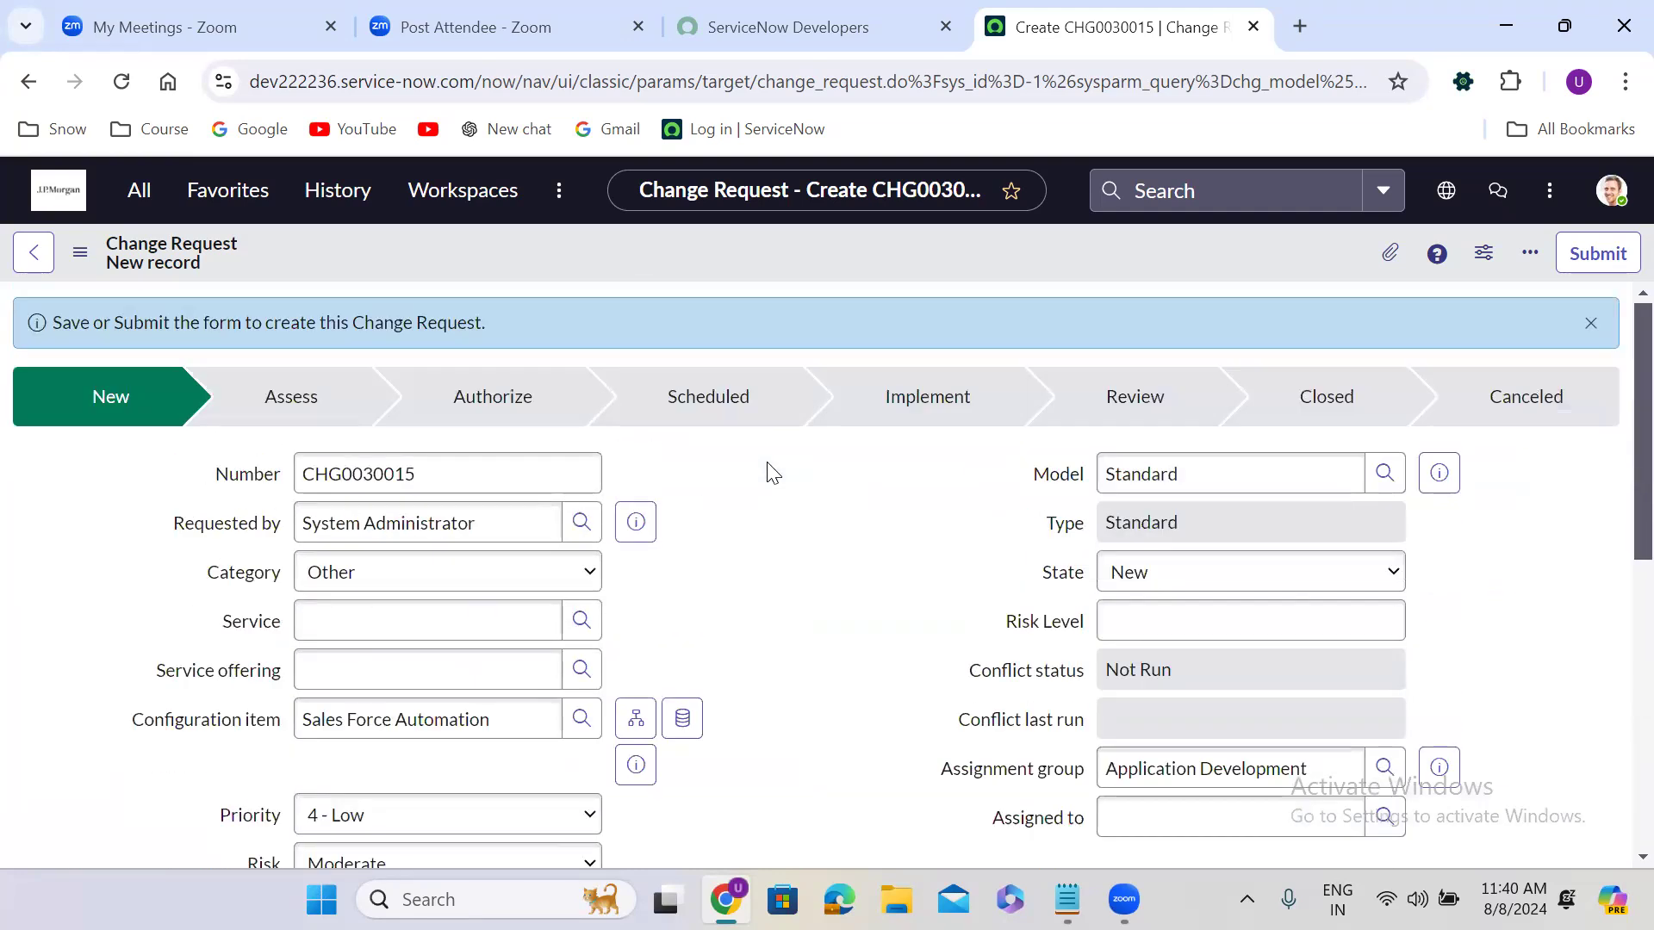
right_click(721, 242)
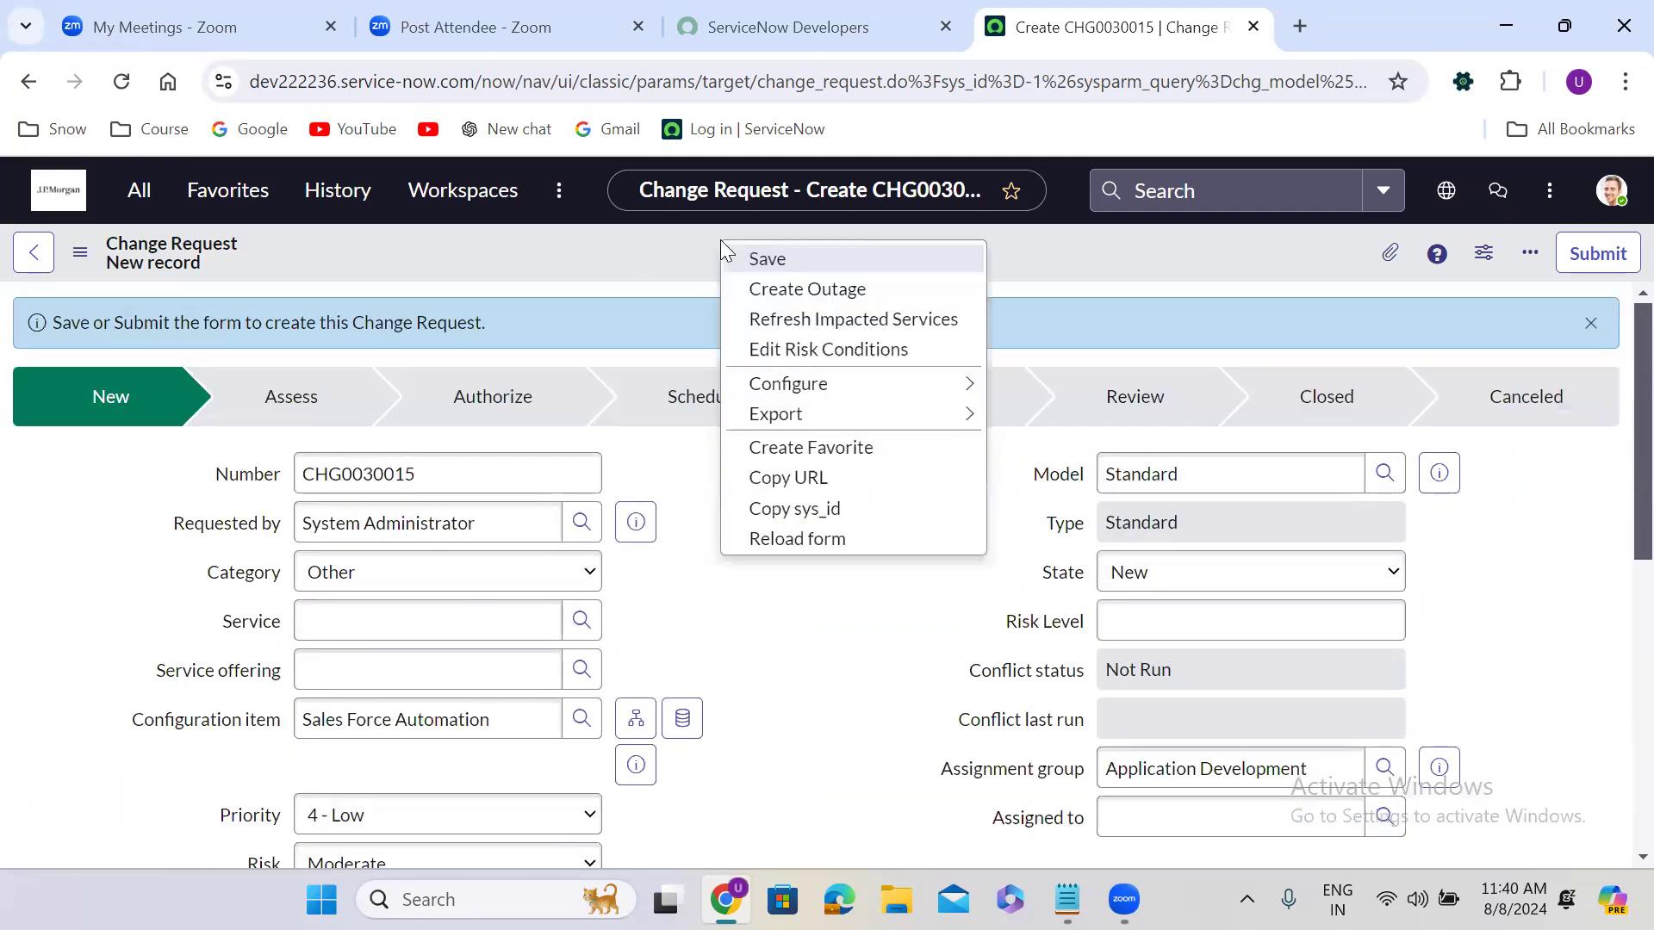
click(785, 259)
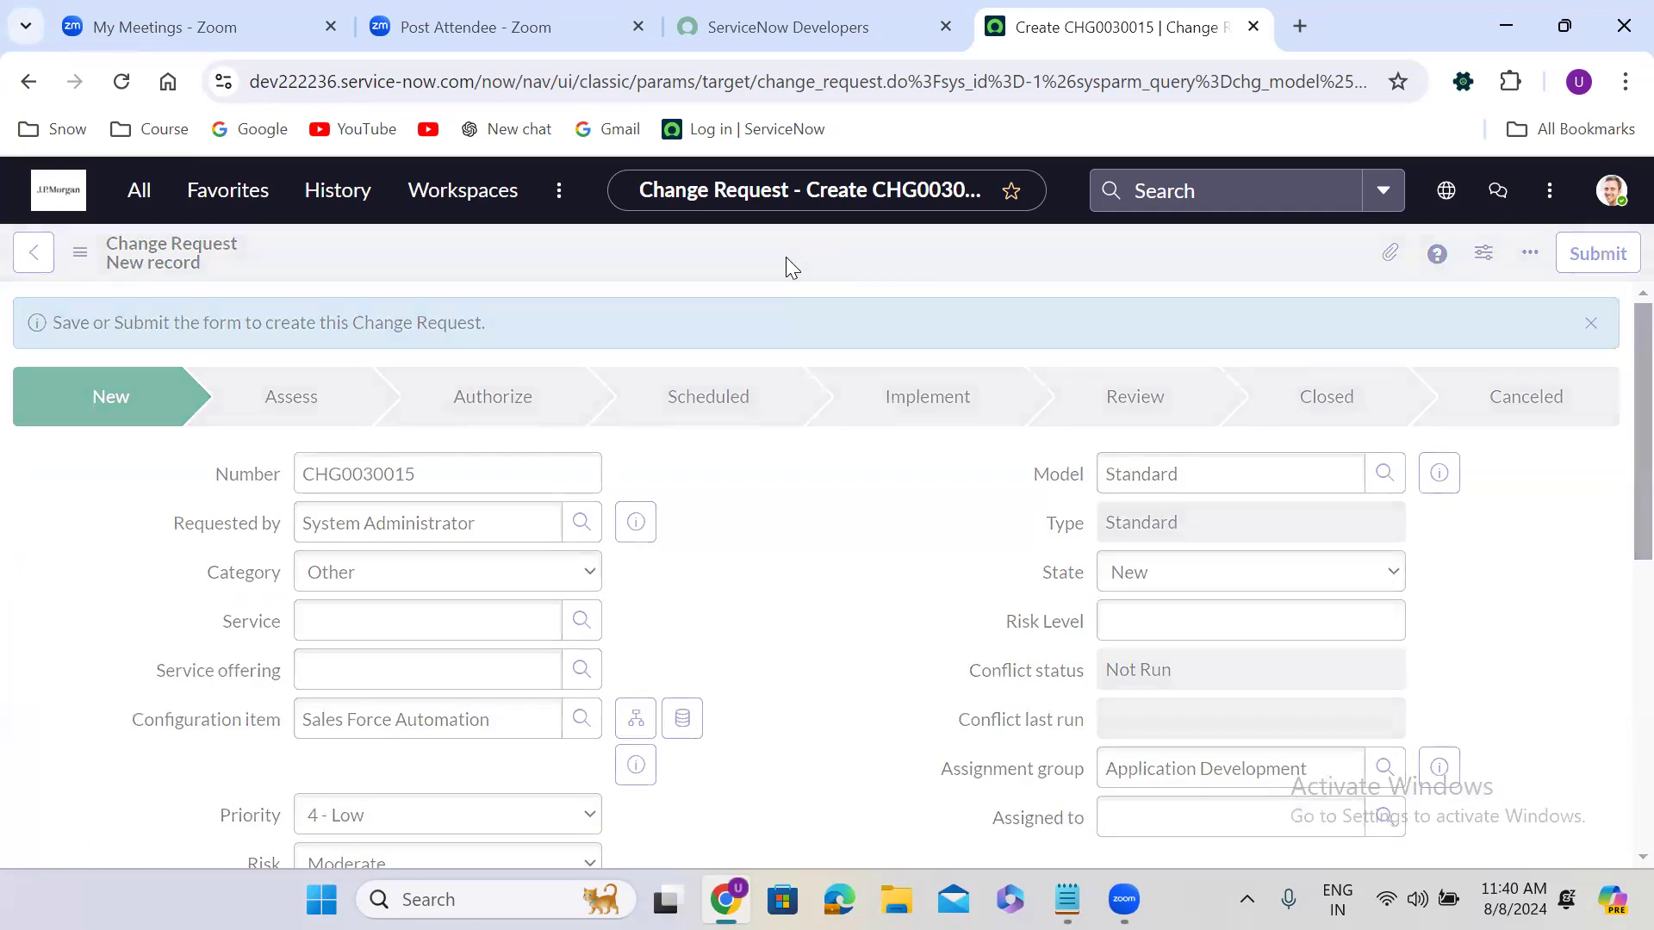
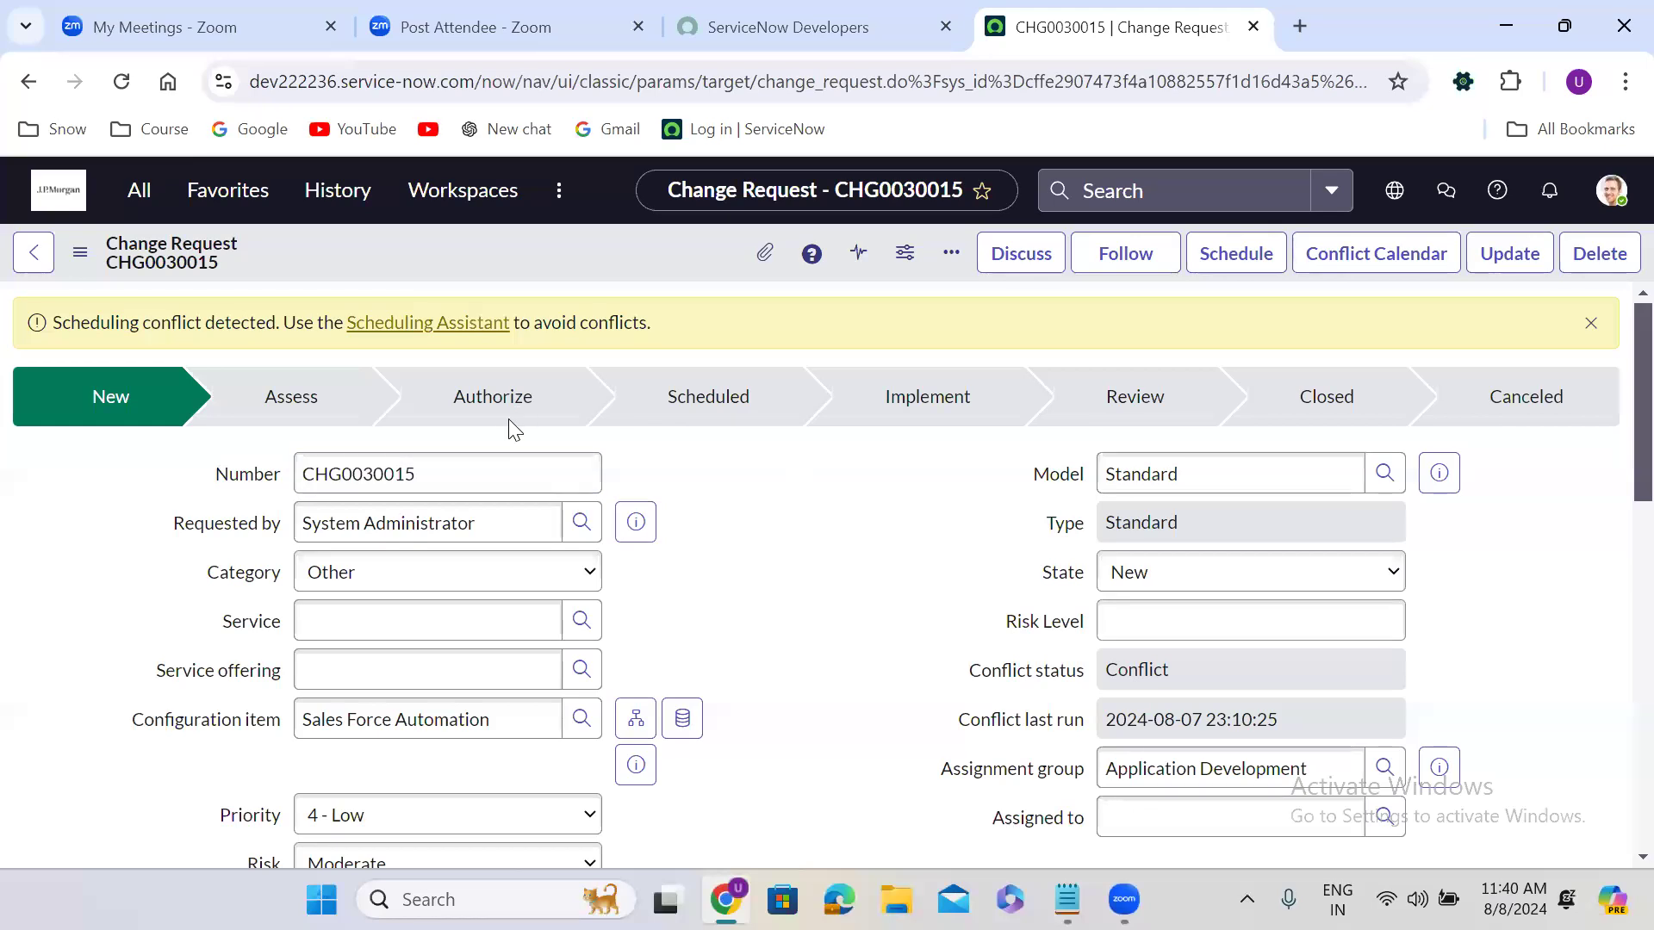
click(1239, 253)
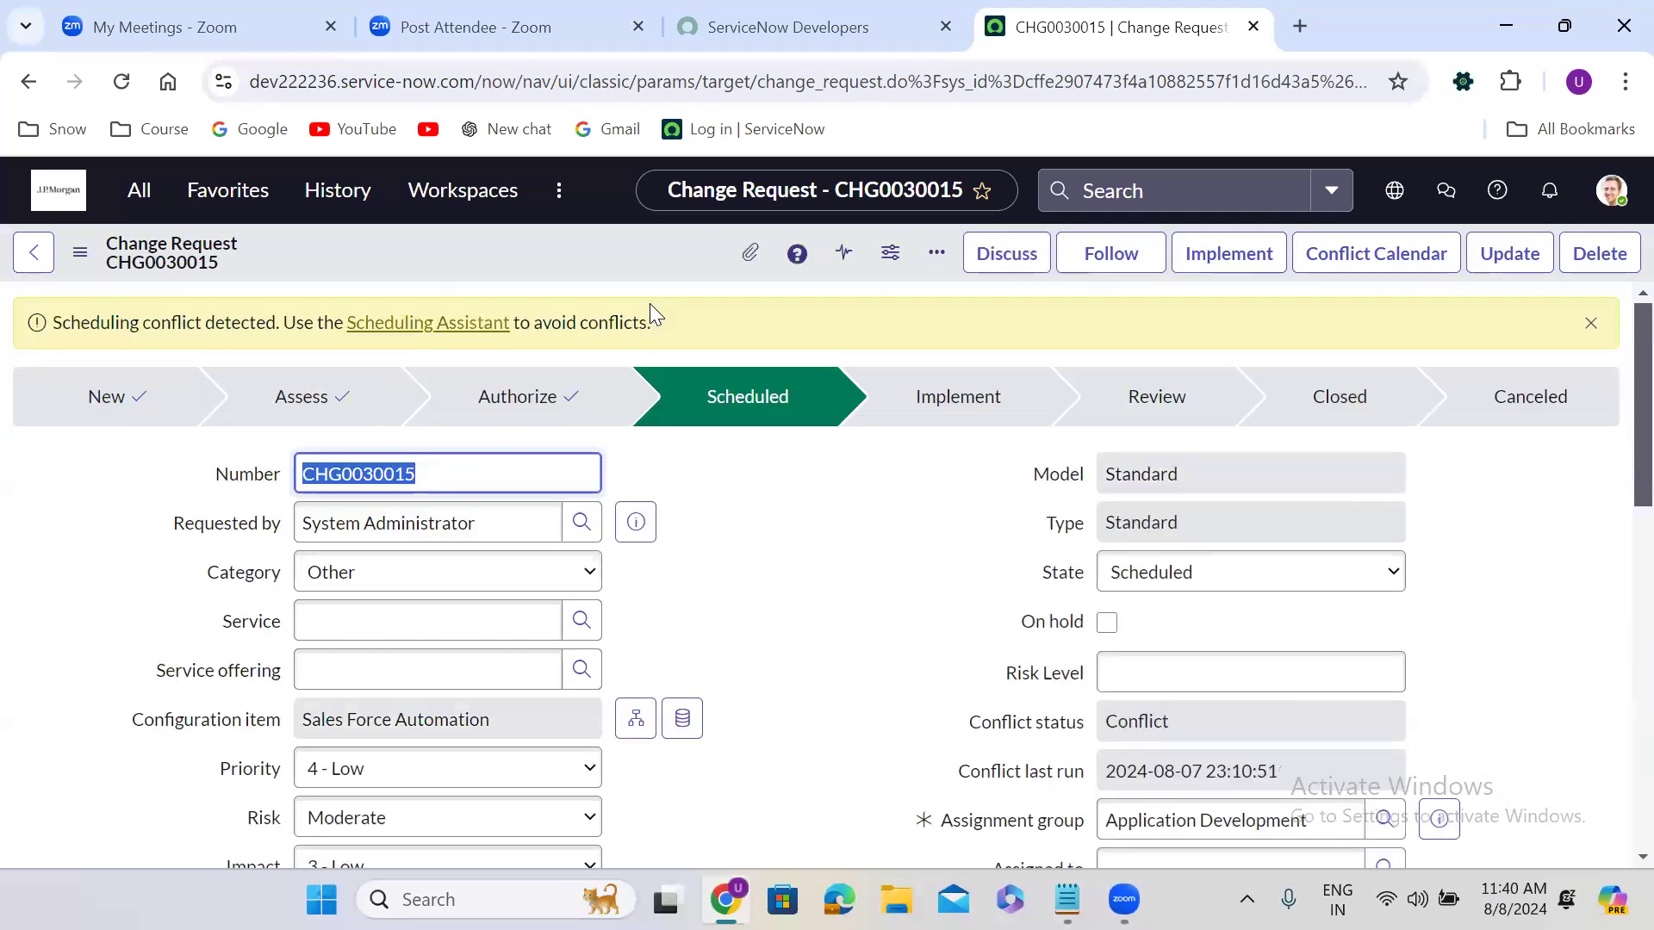
- Check the scheduled change's planned dates and change tasks, and move the change request to the Implement state
click(807, 561)
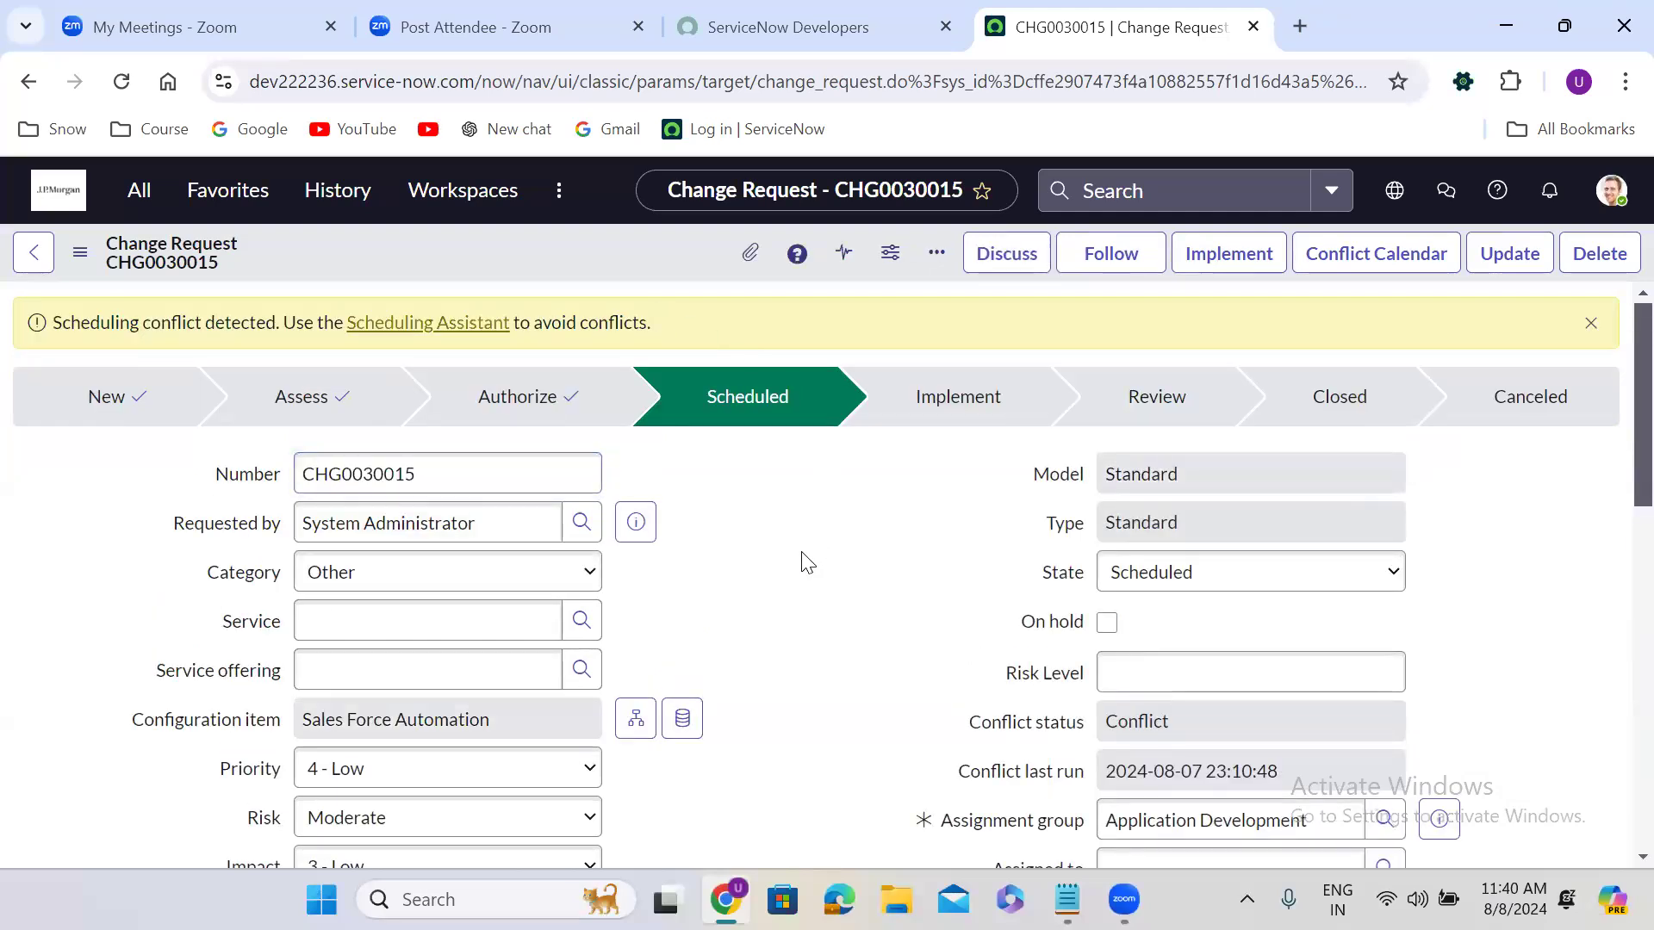
scroll(808, 562, down, 10)
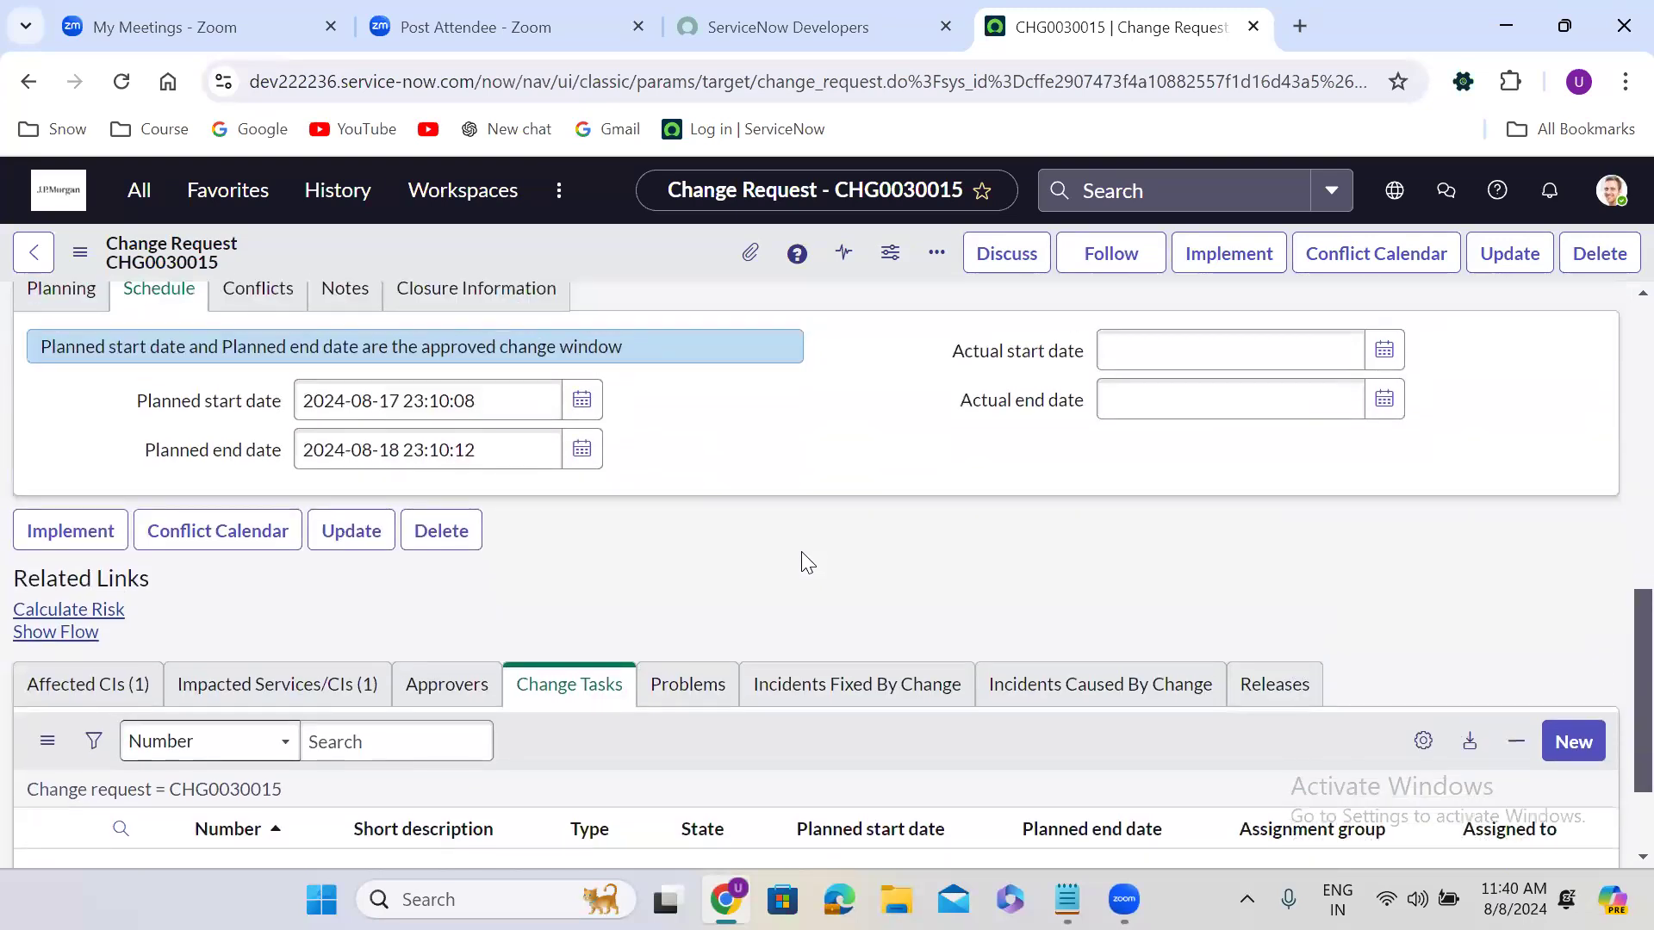
scroll(807, 562, up, 10)
click(1230, 259)
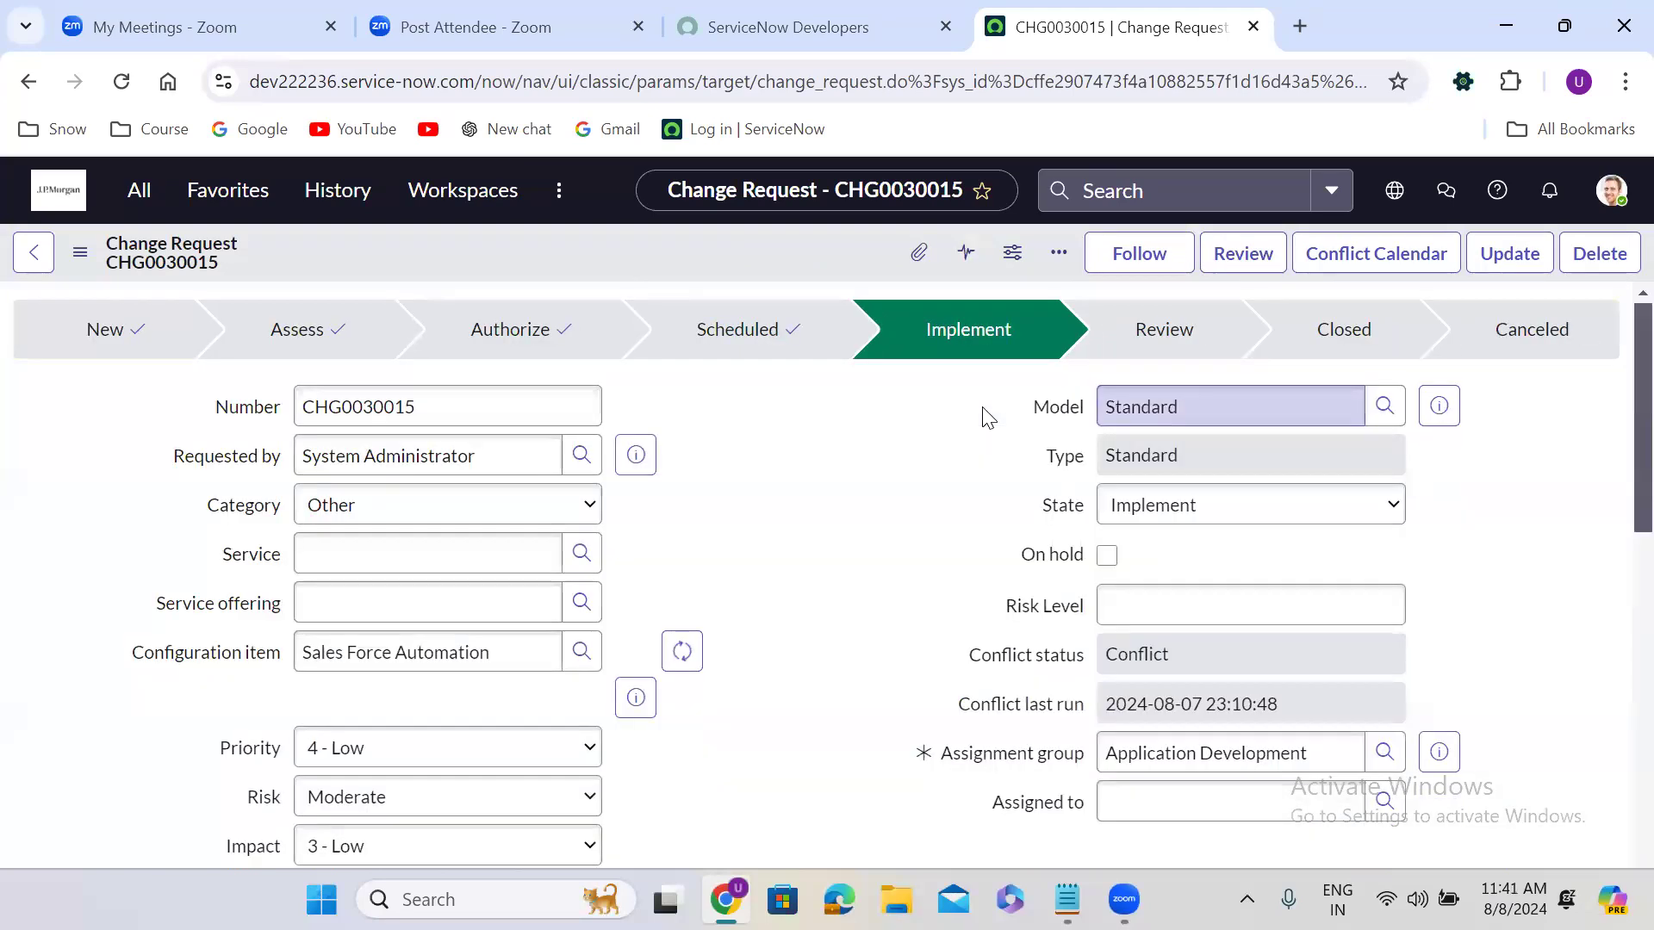
- Open the Implement and Post implementation testing change tasks in separate browser tabs and switch to the Implement task
scroll(786, 628, down, 1)
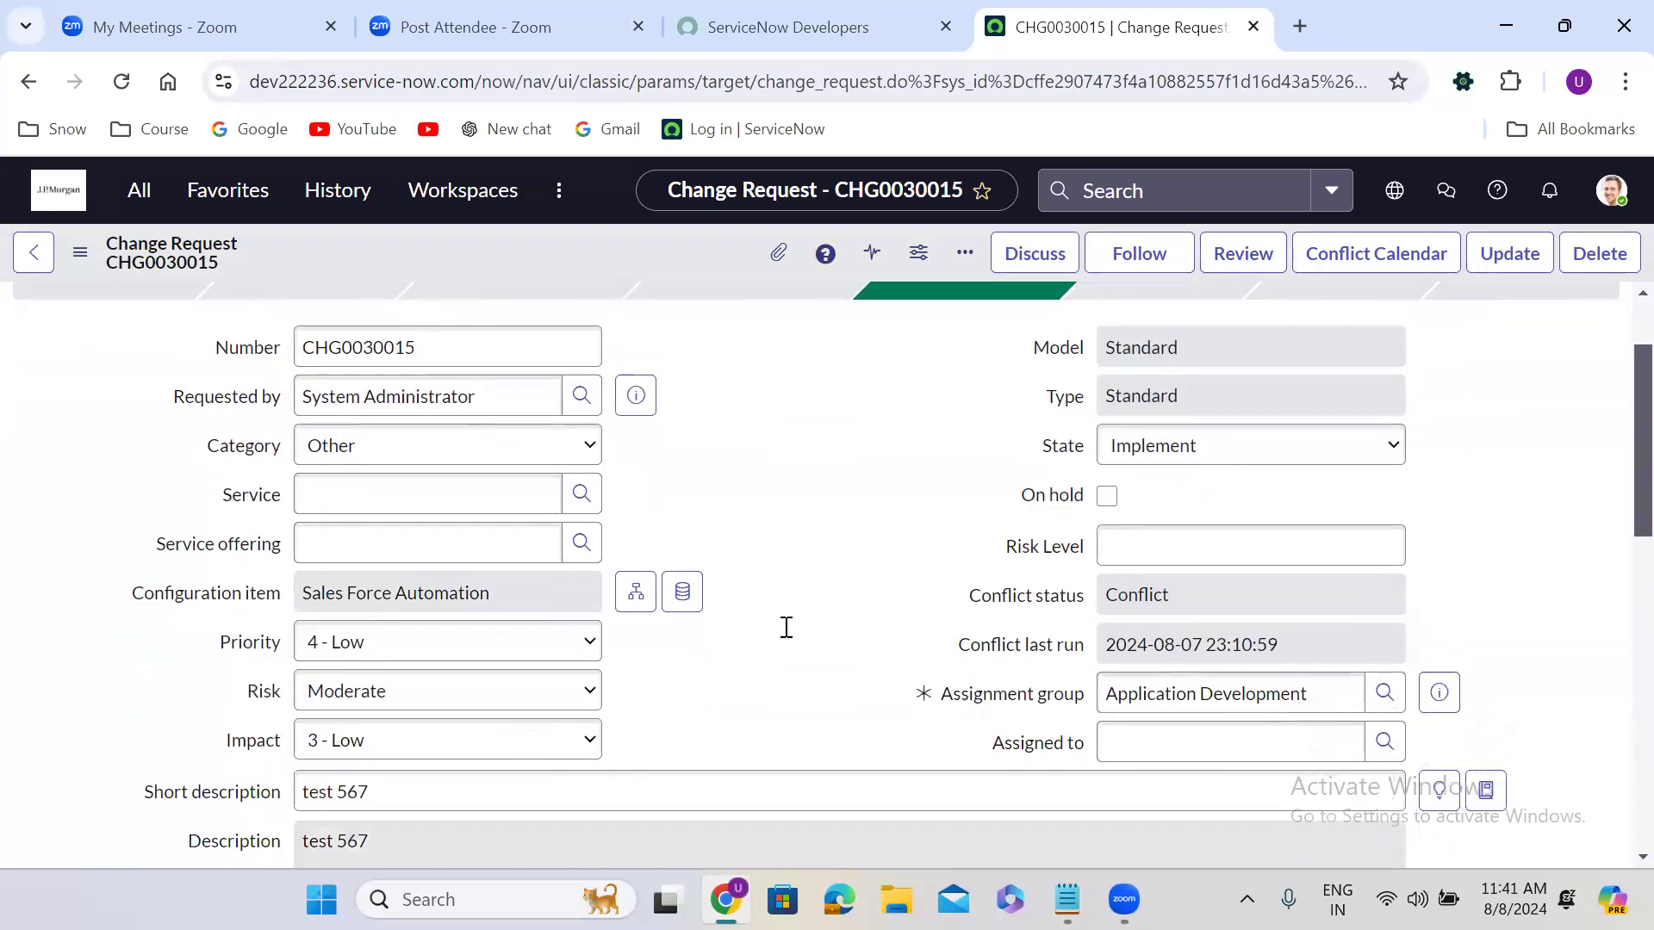
scroll(786, 627, down, 6)
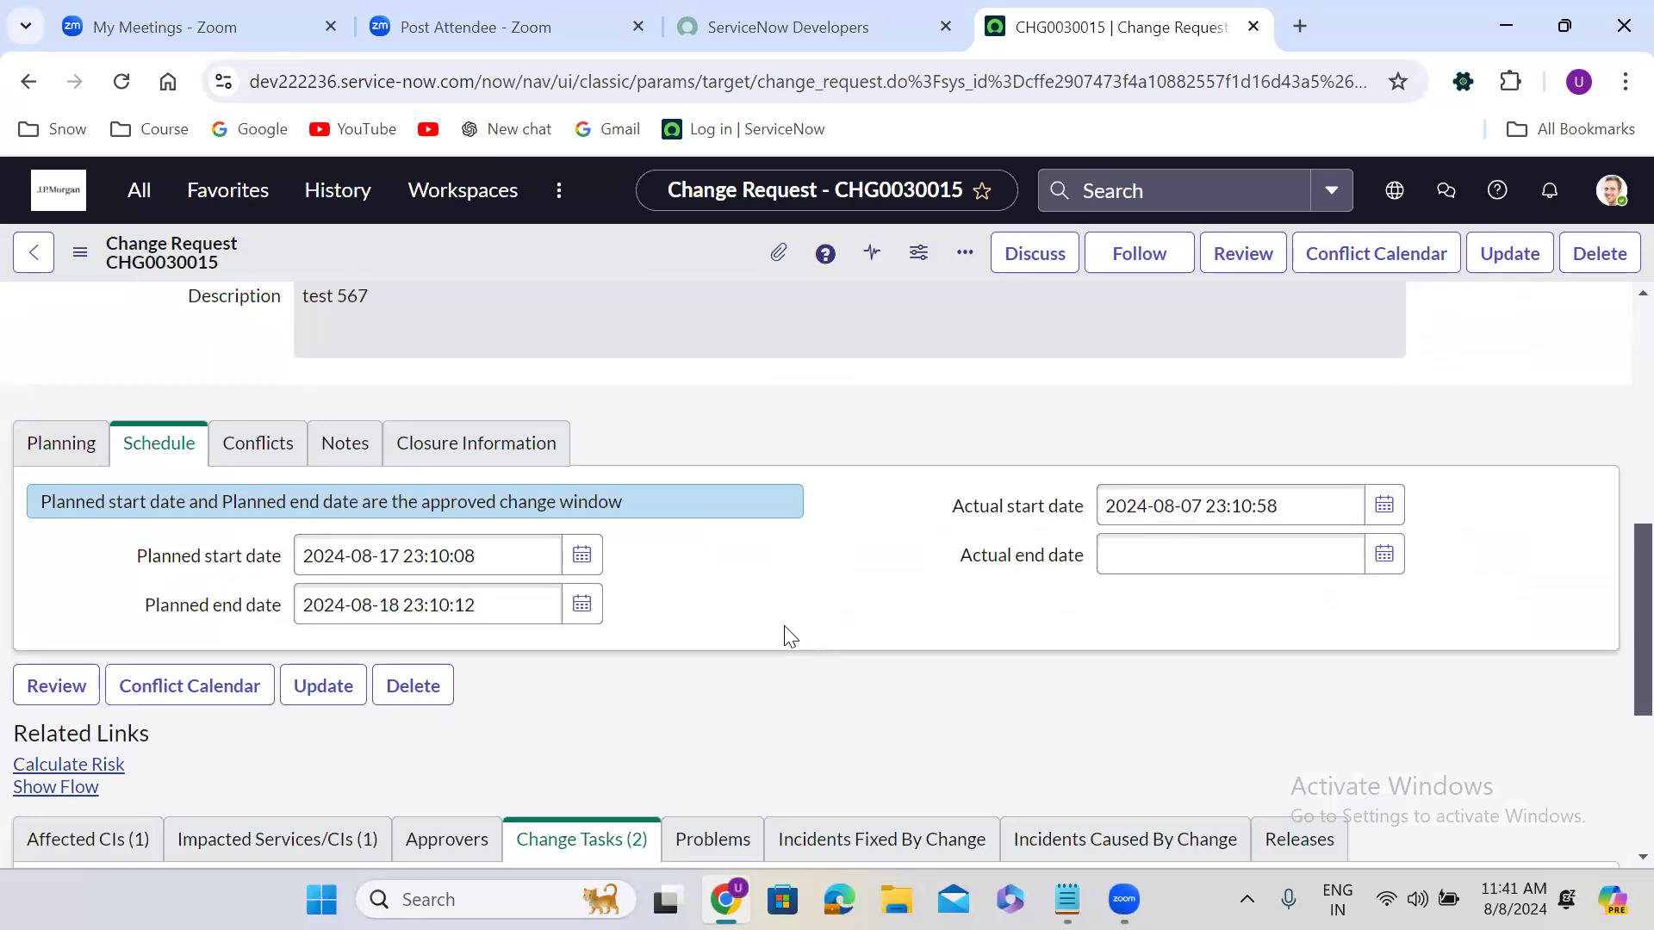
scroll(785, 638, down, 5)
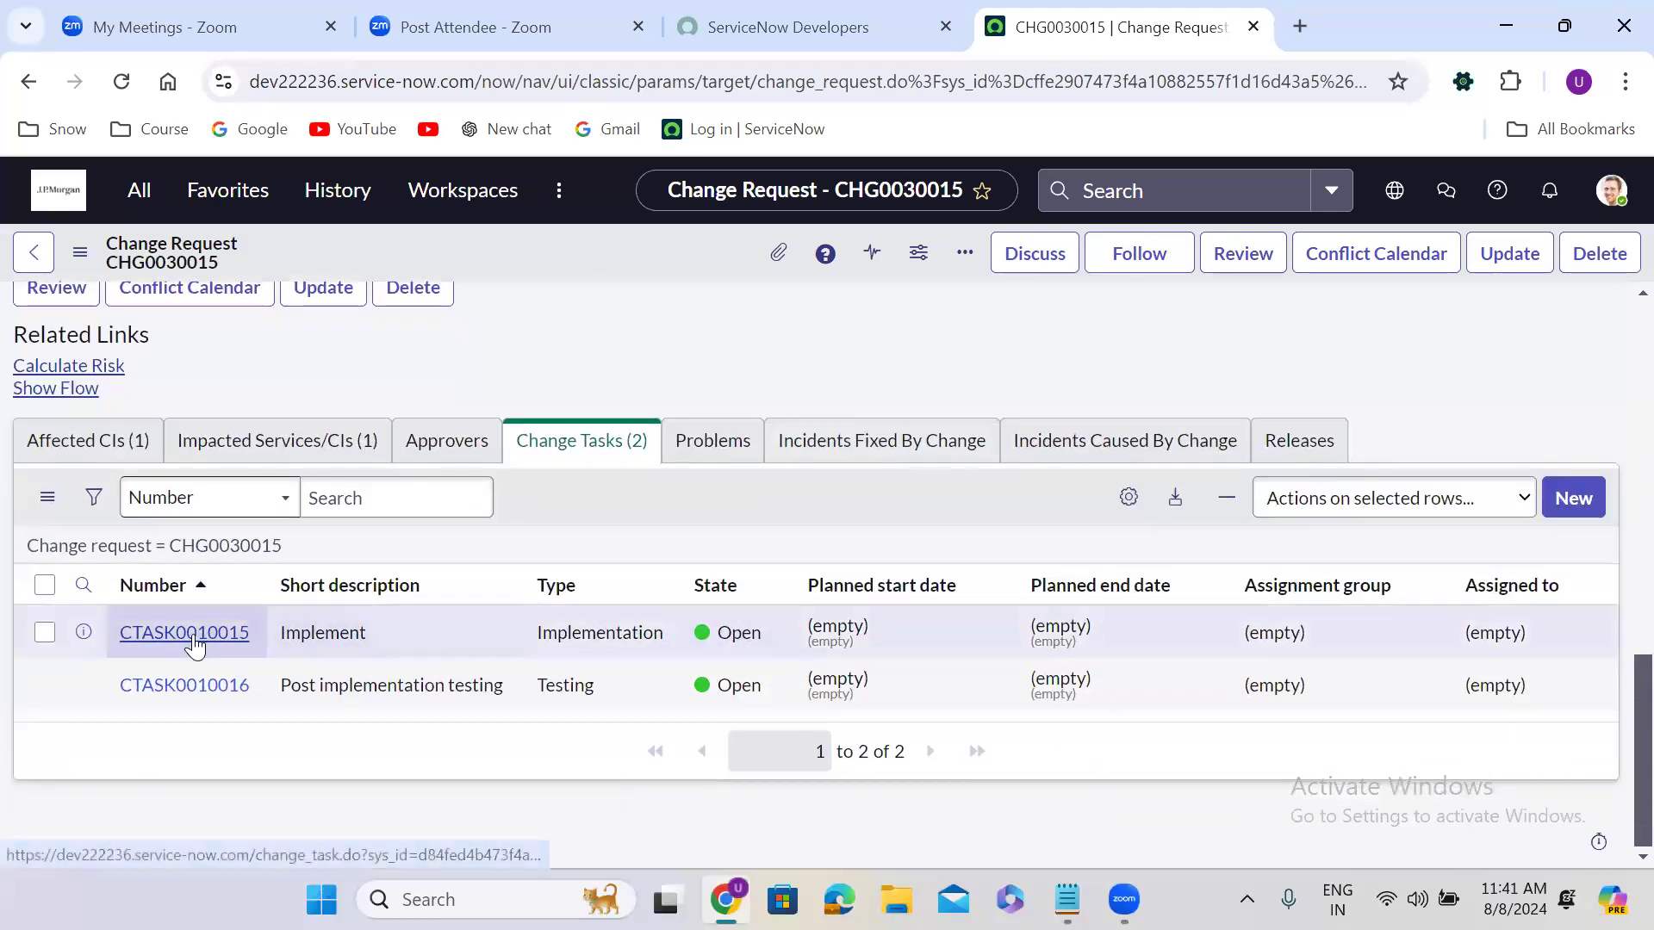
ctrl+click(193, 641)
ctrl+click(184, 687)
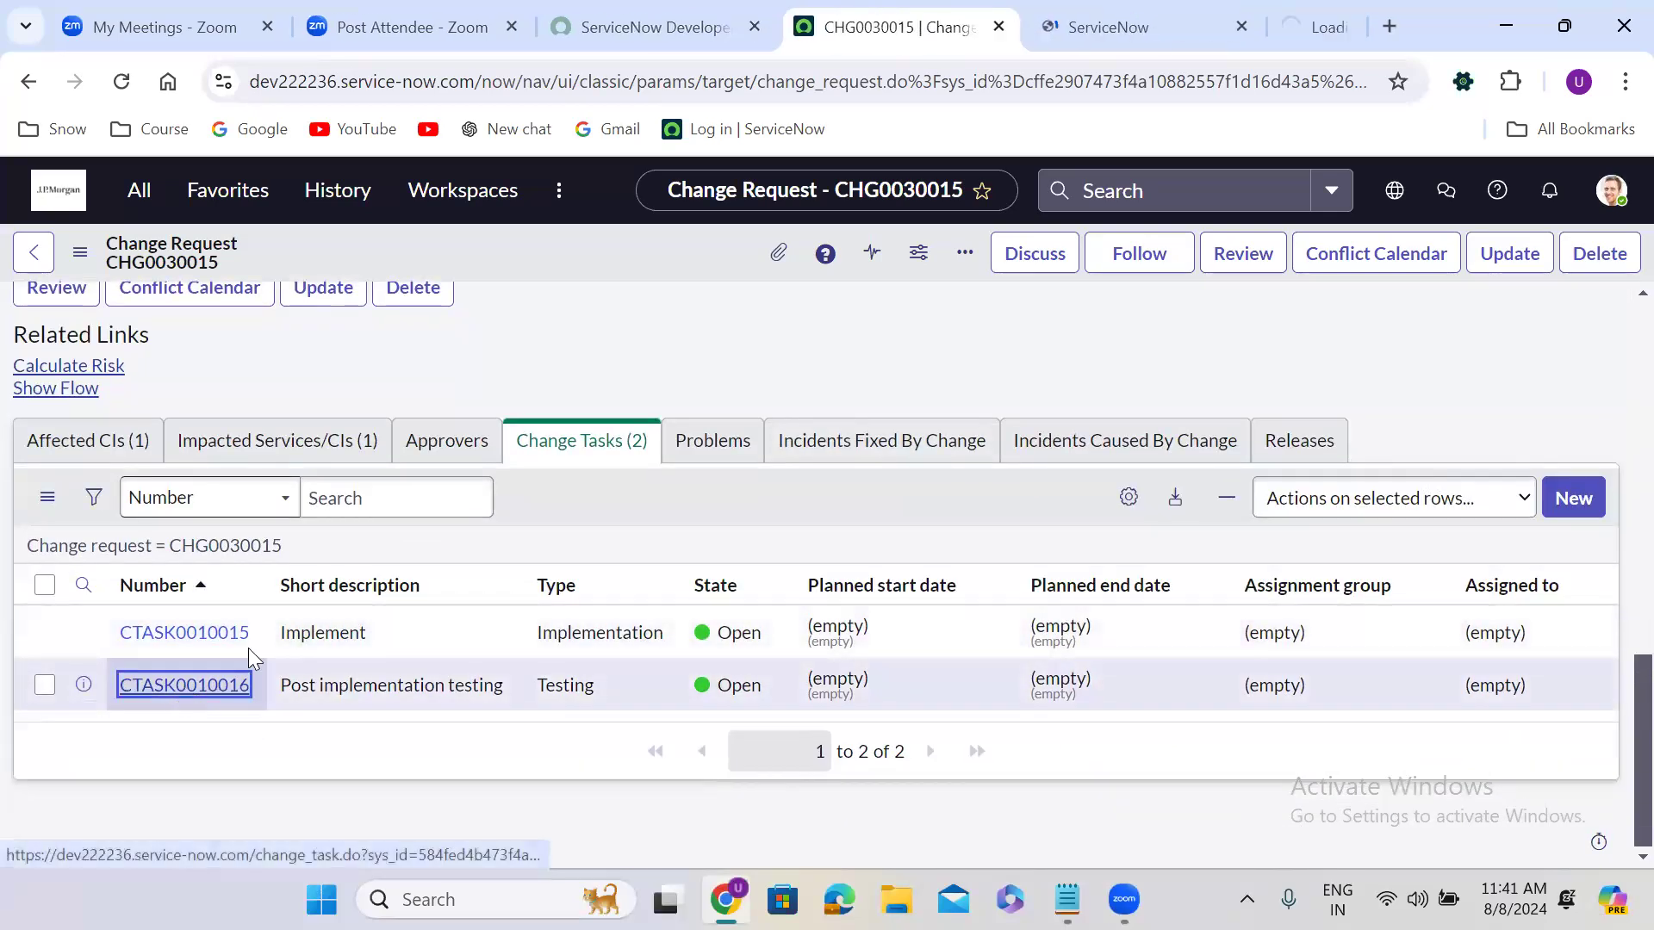
key(ctrl+Tab)
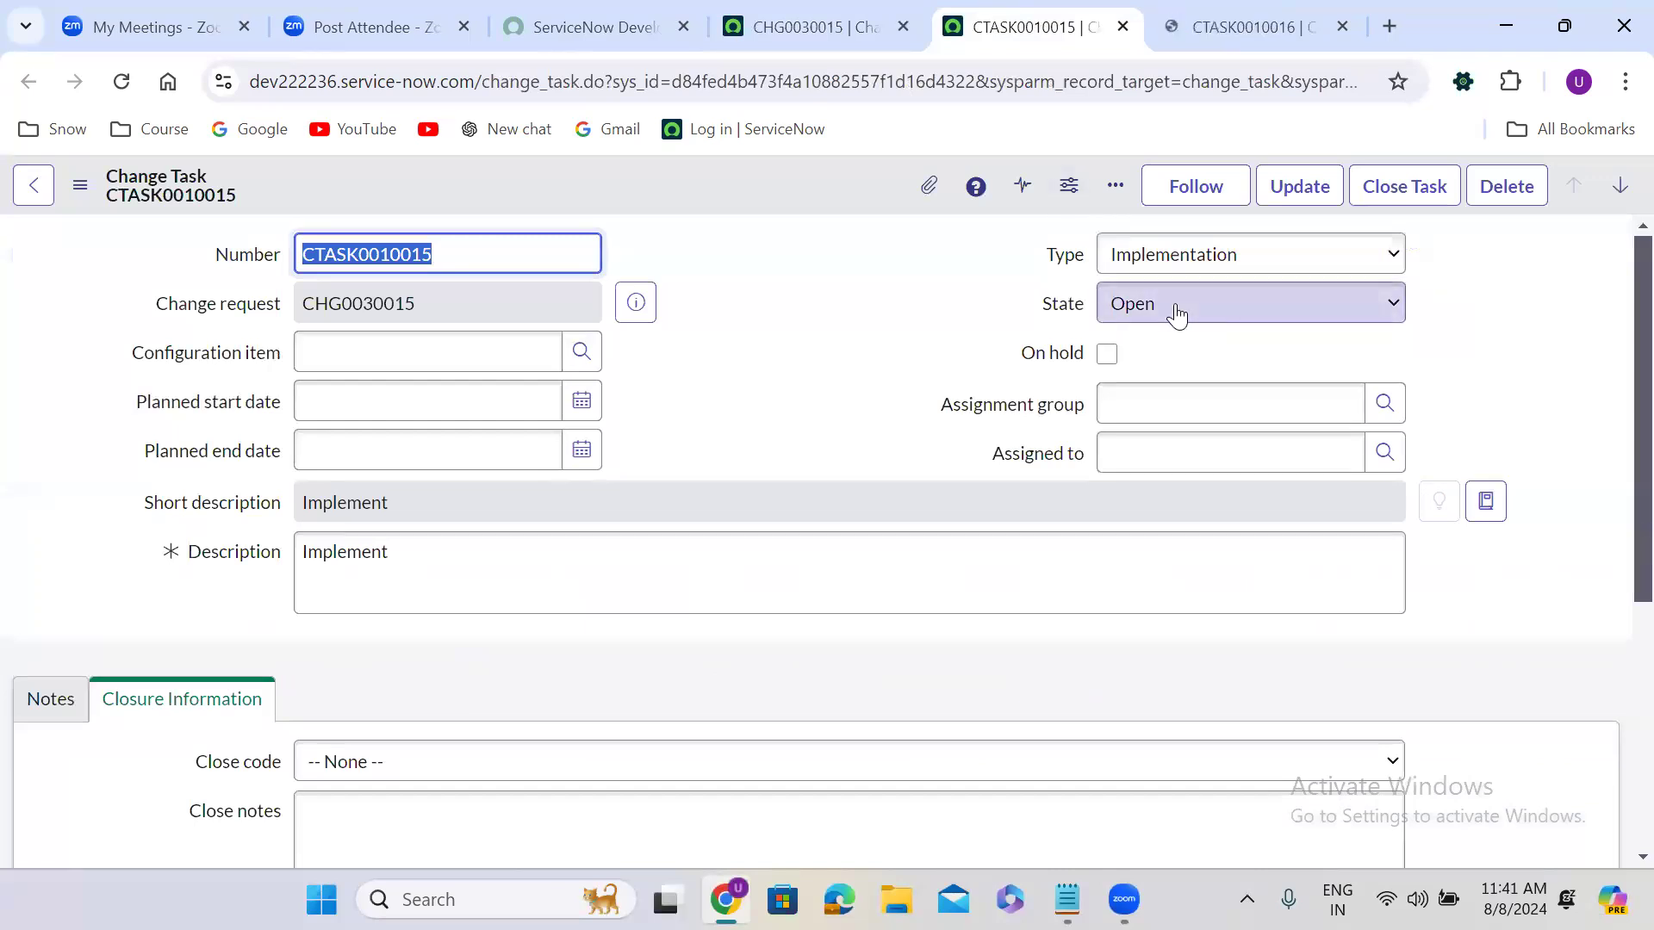
- Set the Implement change task's state to Closed with close code Successful and close notes "test", and save it
click(1177, 312)
click(1154, 402)
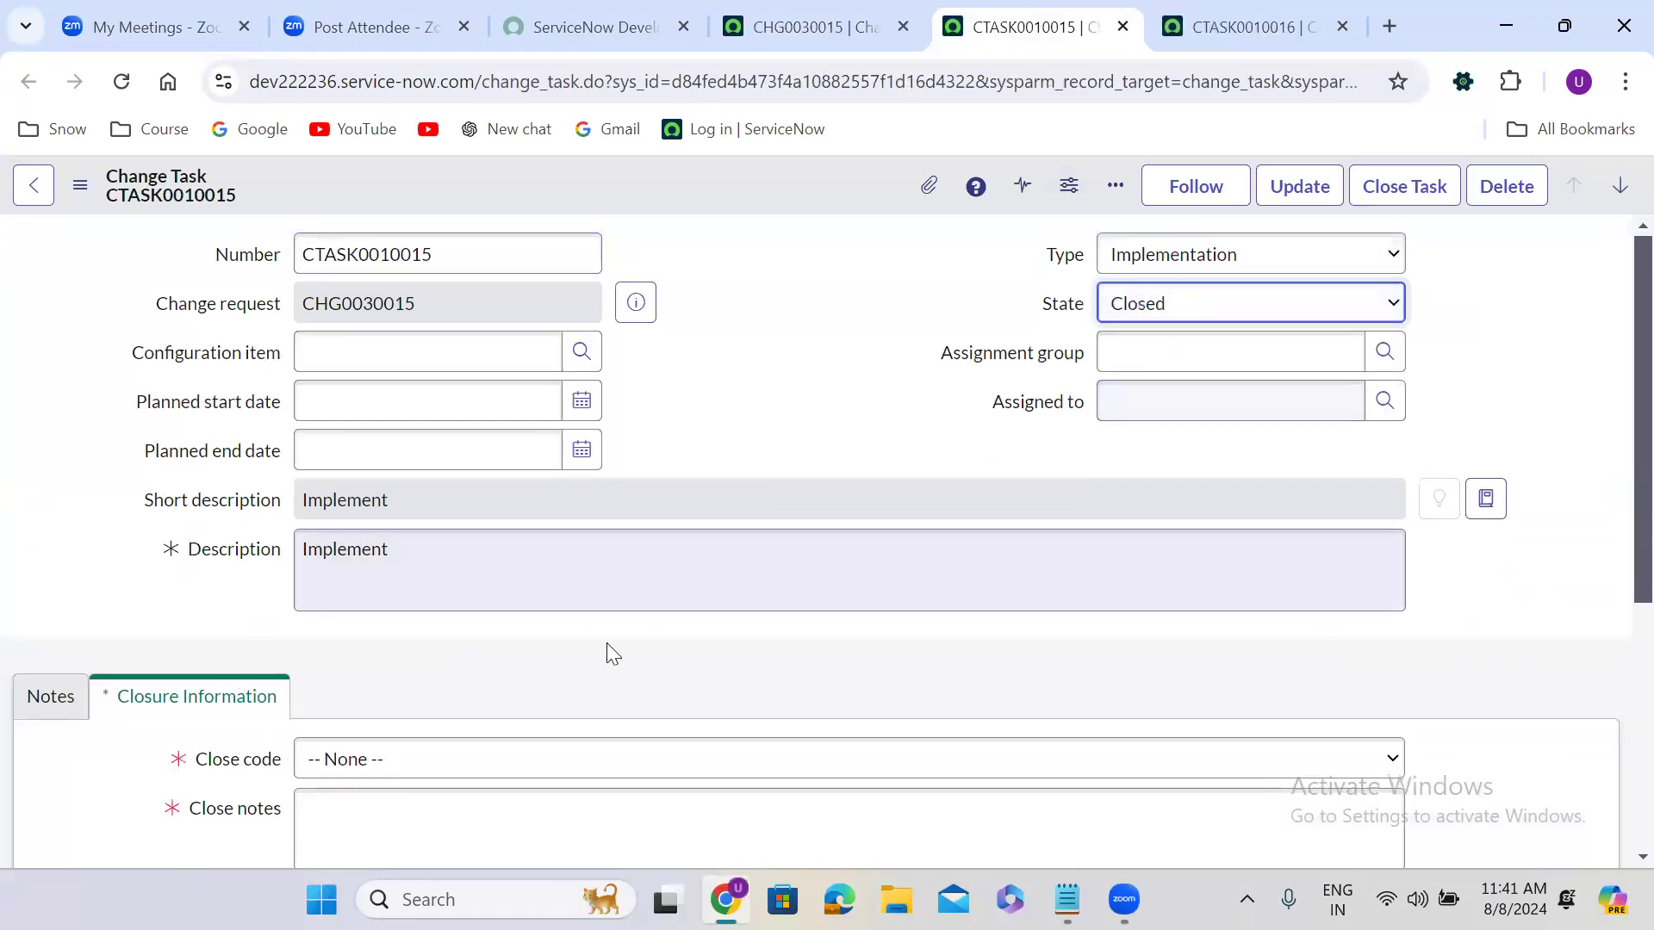
click(431, 760)
click(408, 682)
click(404, 833)
text(test)
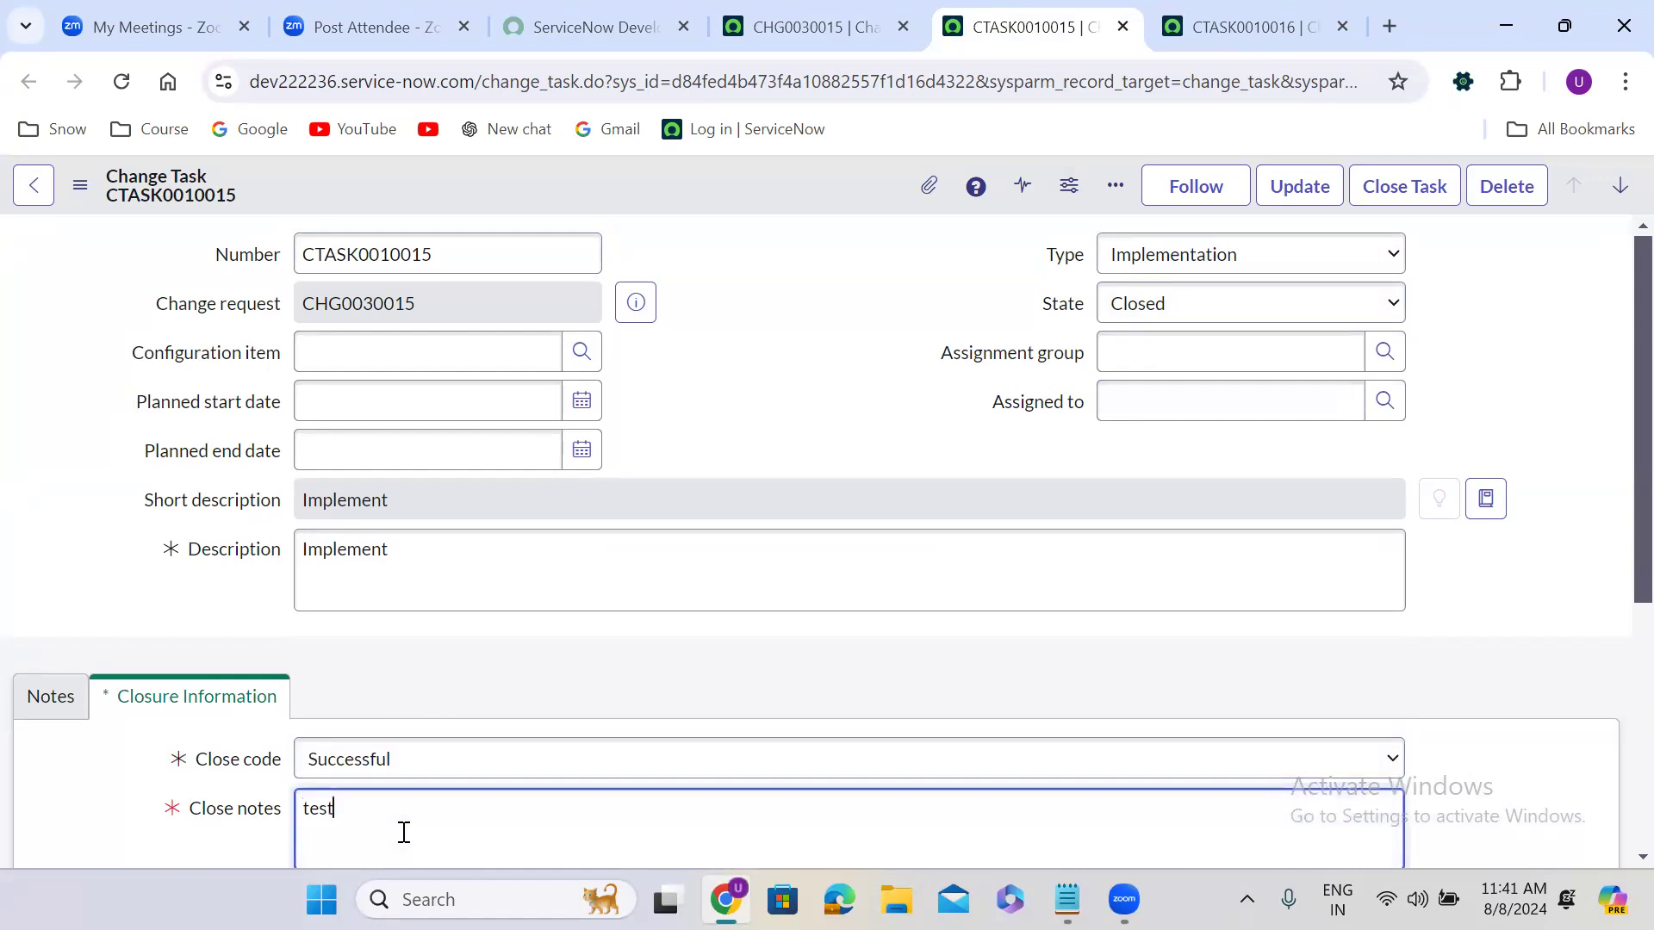
right_click(737, 178)
click(777, 195)
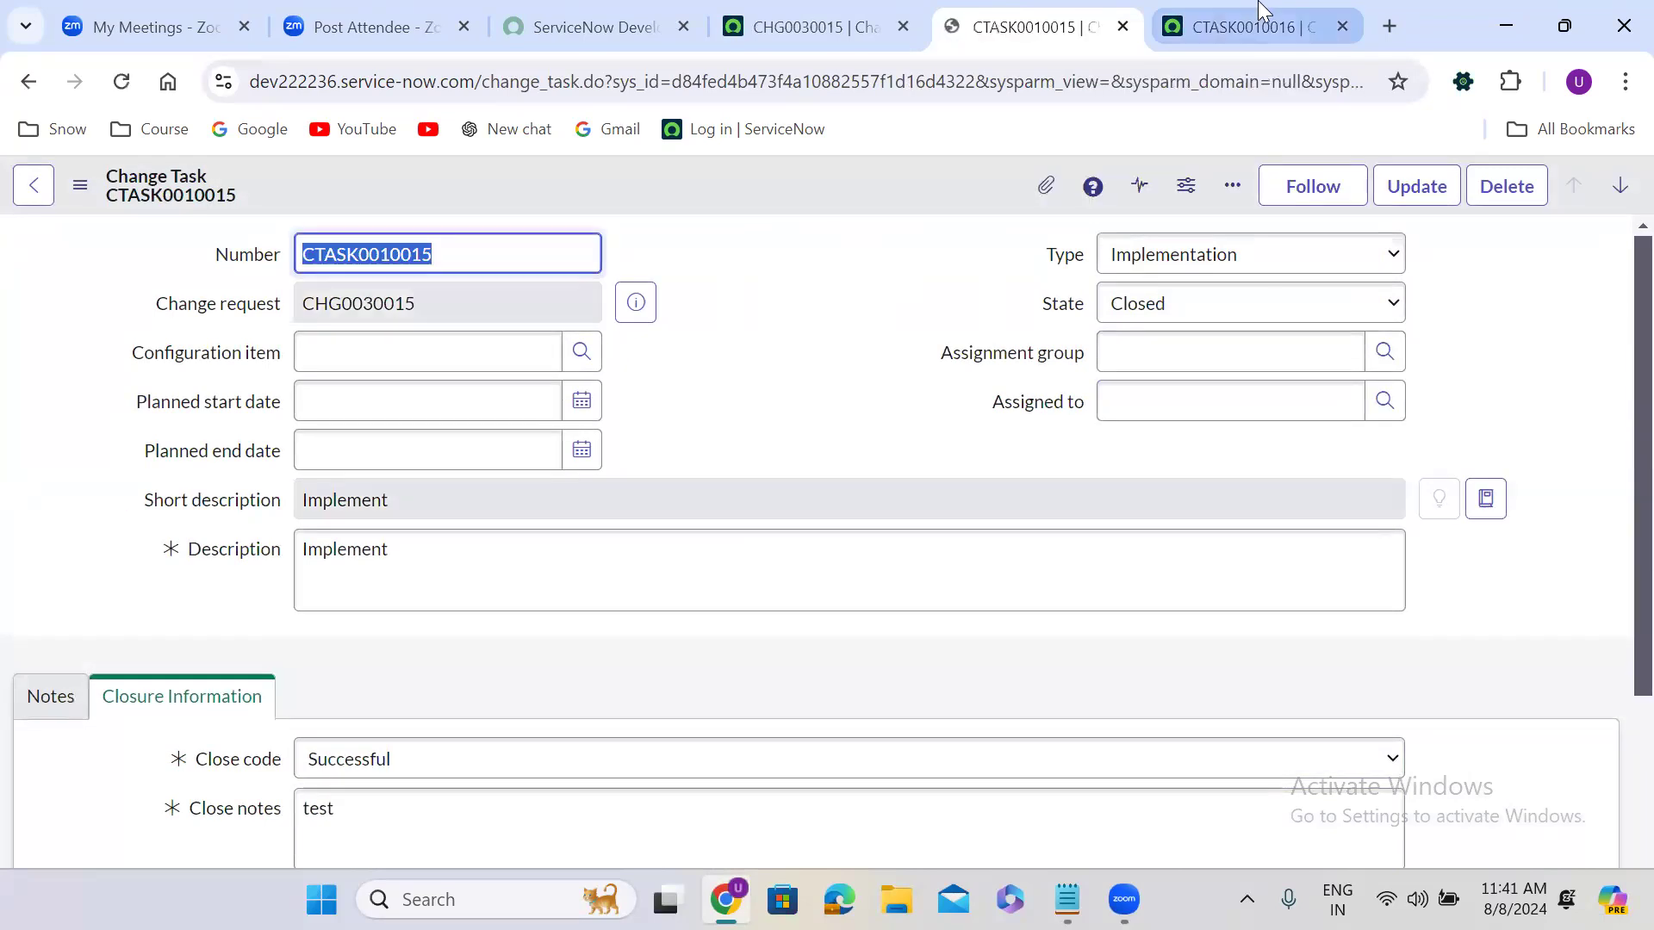
- Set the Post implementation testing task's state to Closed with close code Successful and close notes "test", and save it
click(1236, 21)
click(1161, 319)
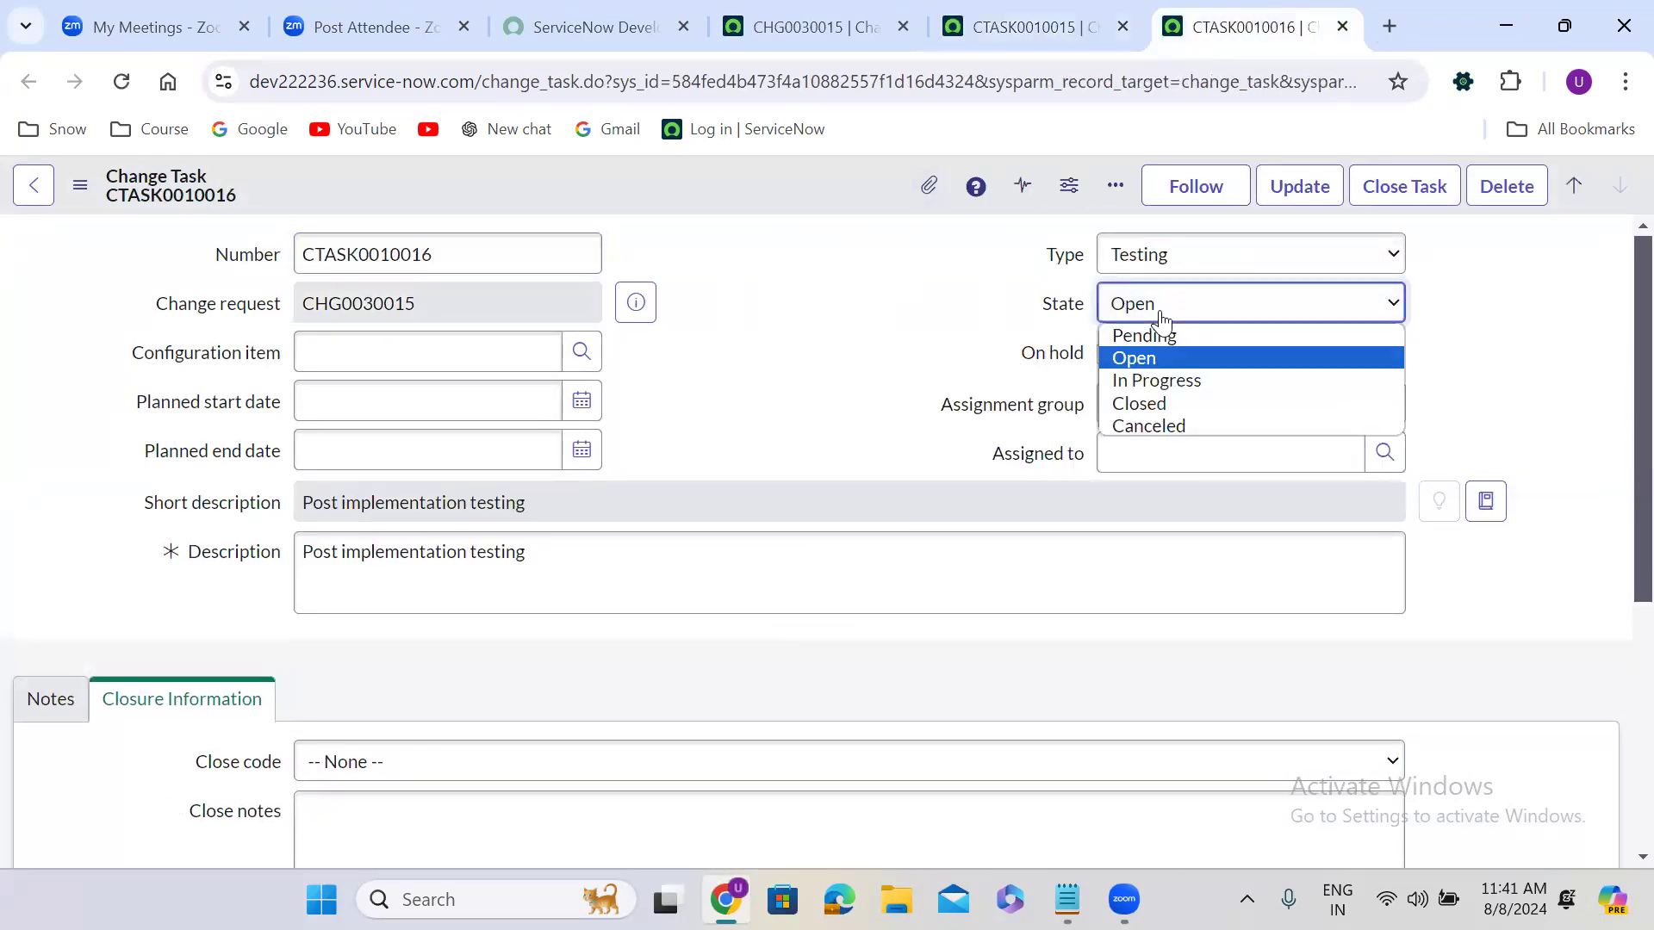
click(1166, 400)
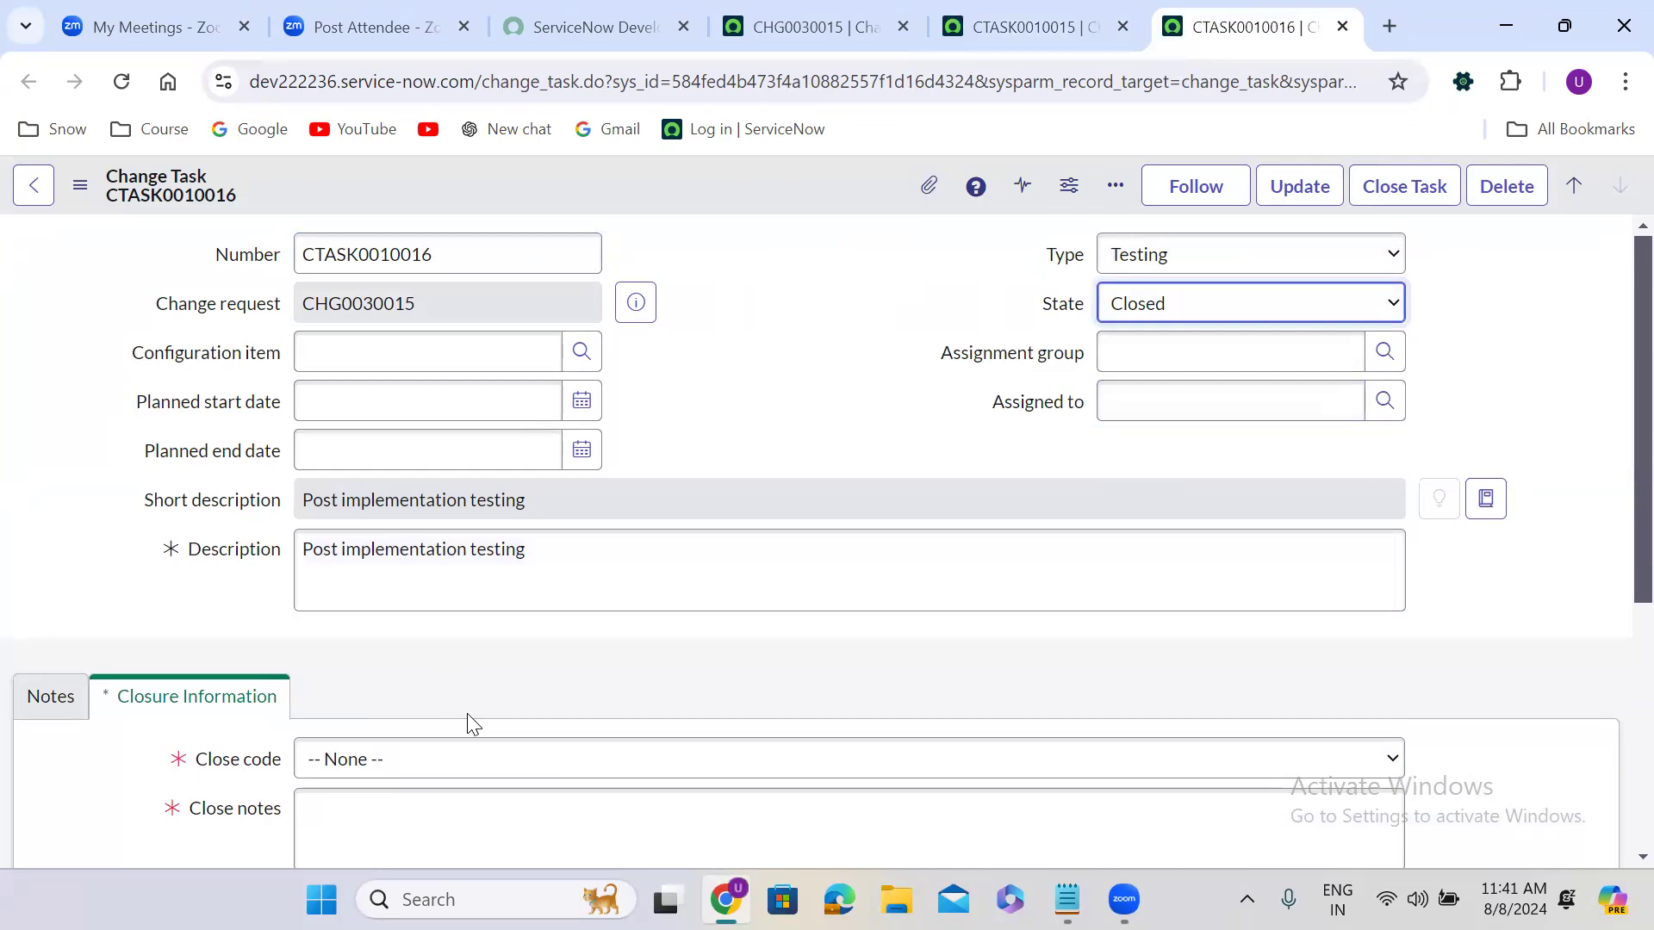
scroll(515, 697, down, 1)
scroll(515, 694, down, 2)
click(351, 457)
click(391, 505)
click(355, 510)
text(test)
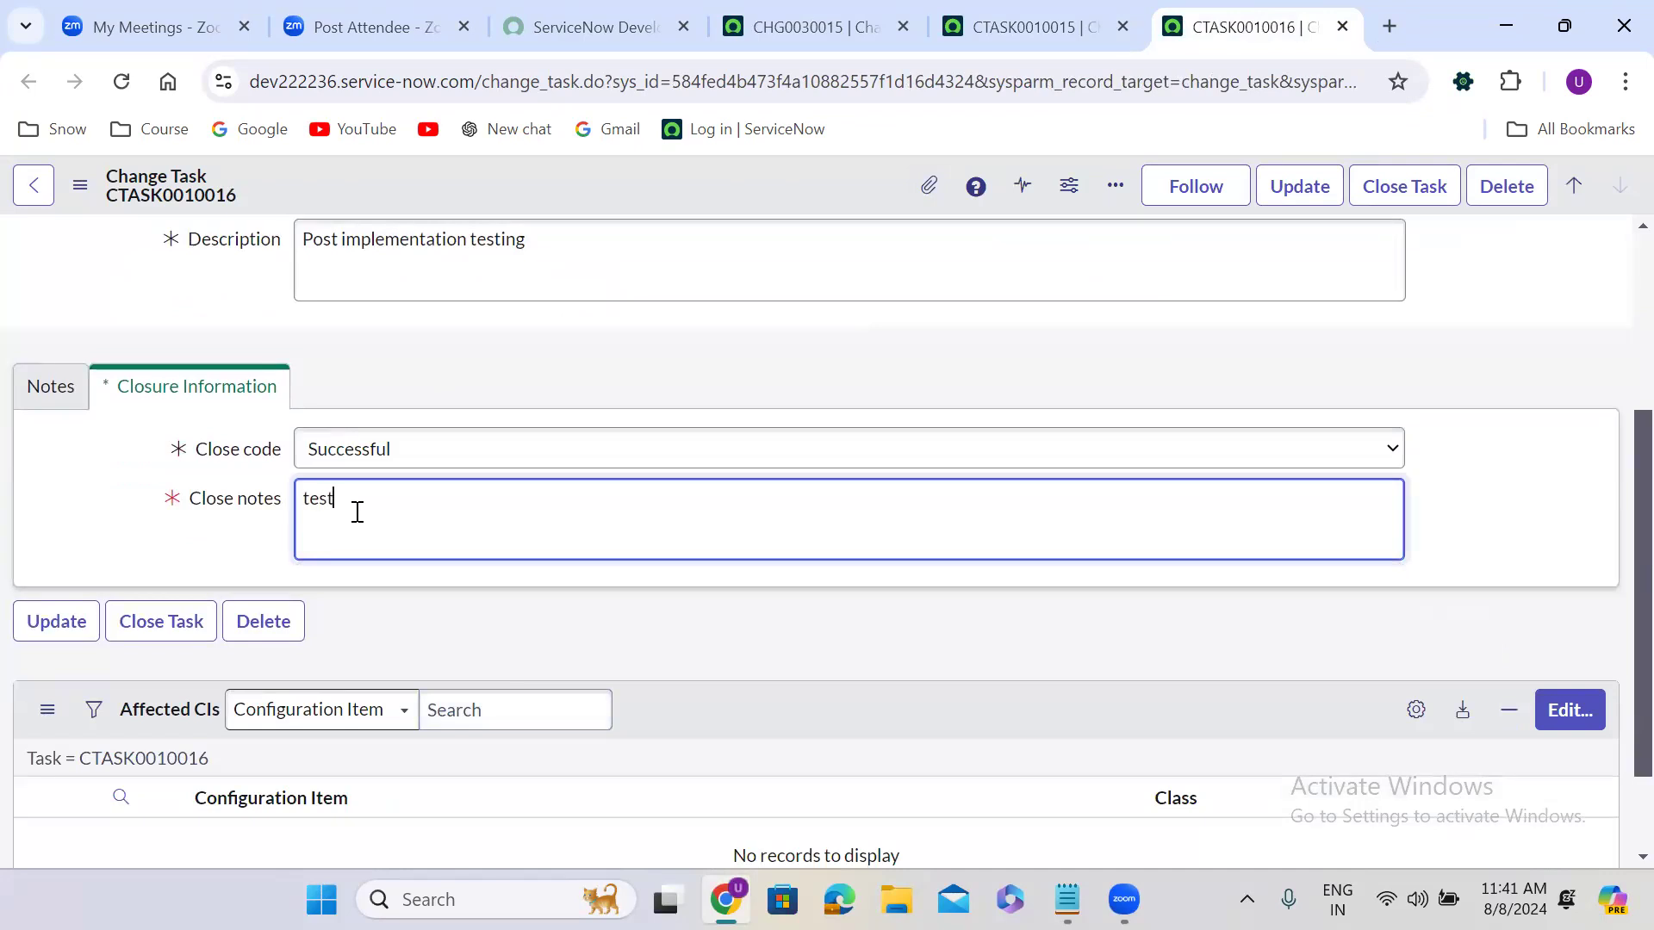
click(708, 181)
right_click(708, 181)
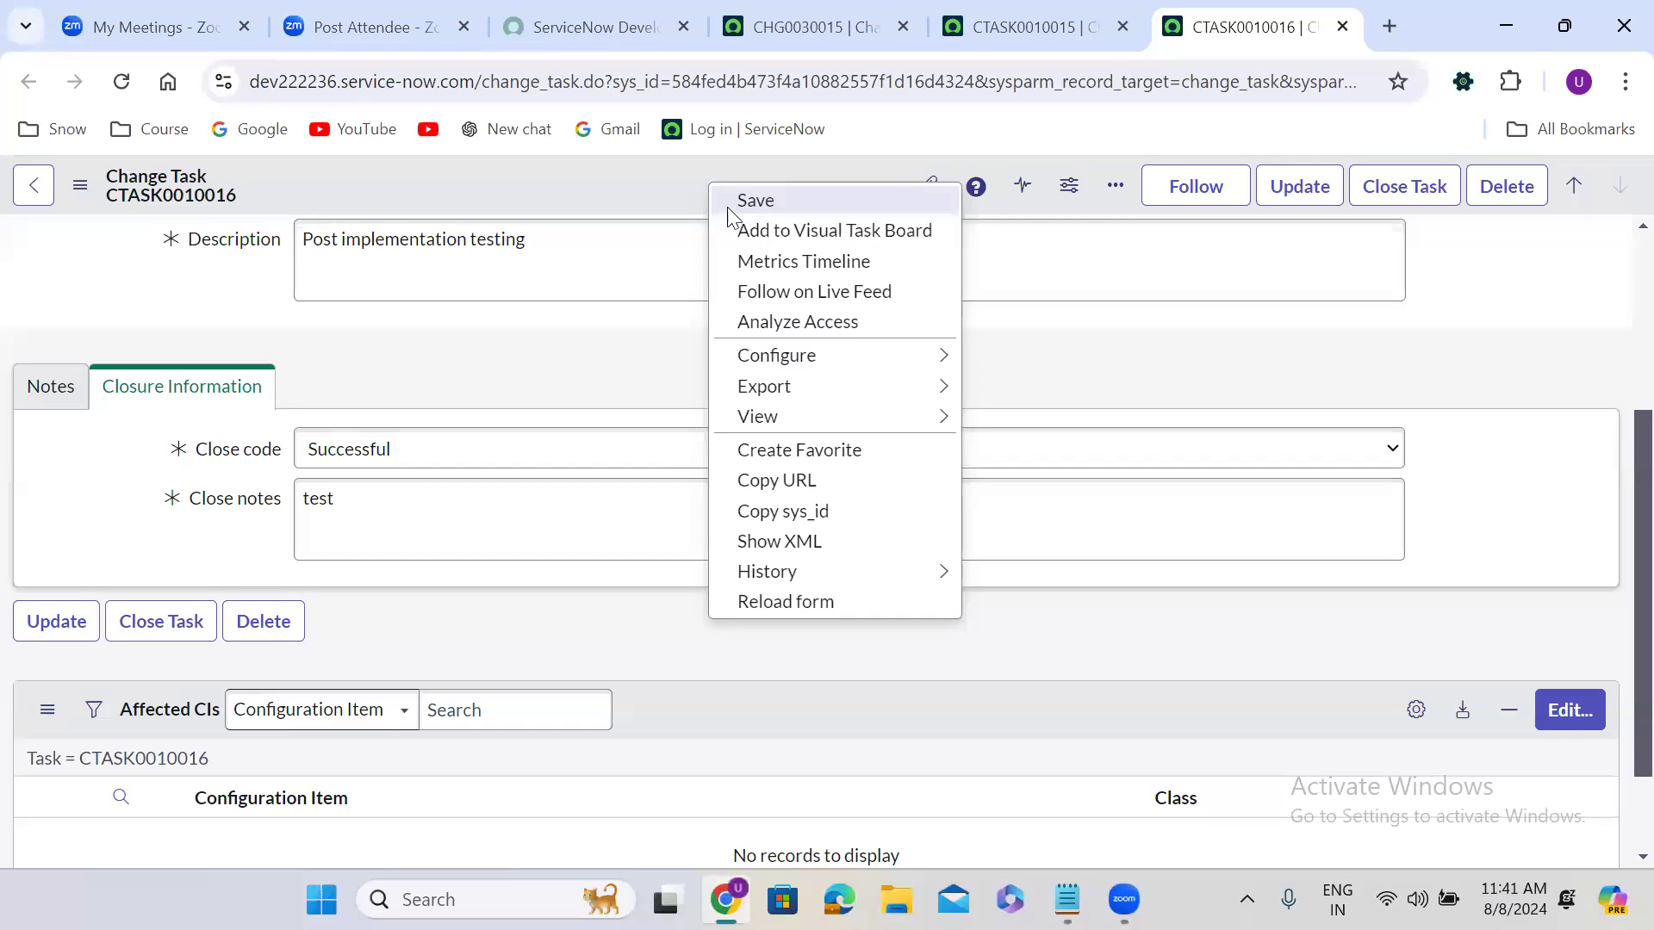
click(776, 203)
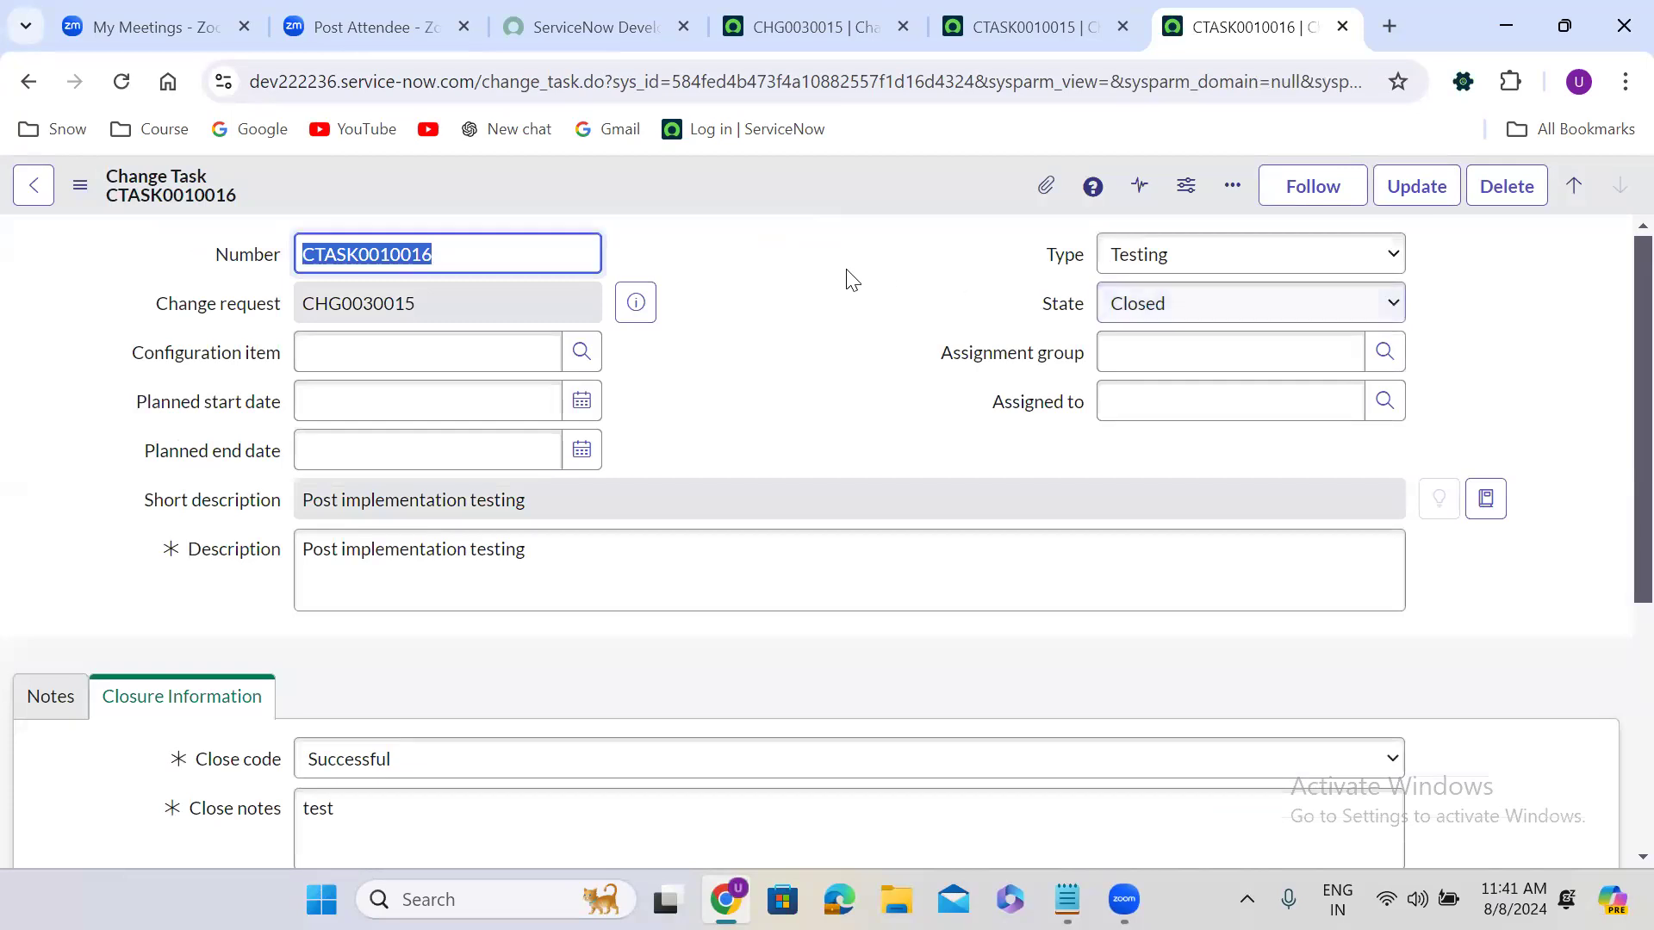
click(803, 268)
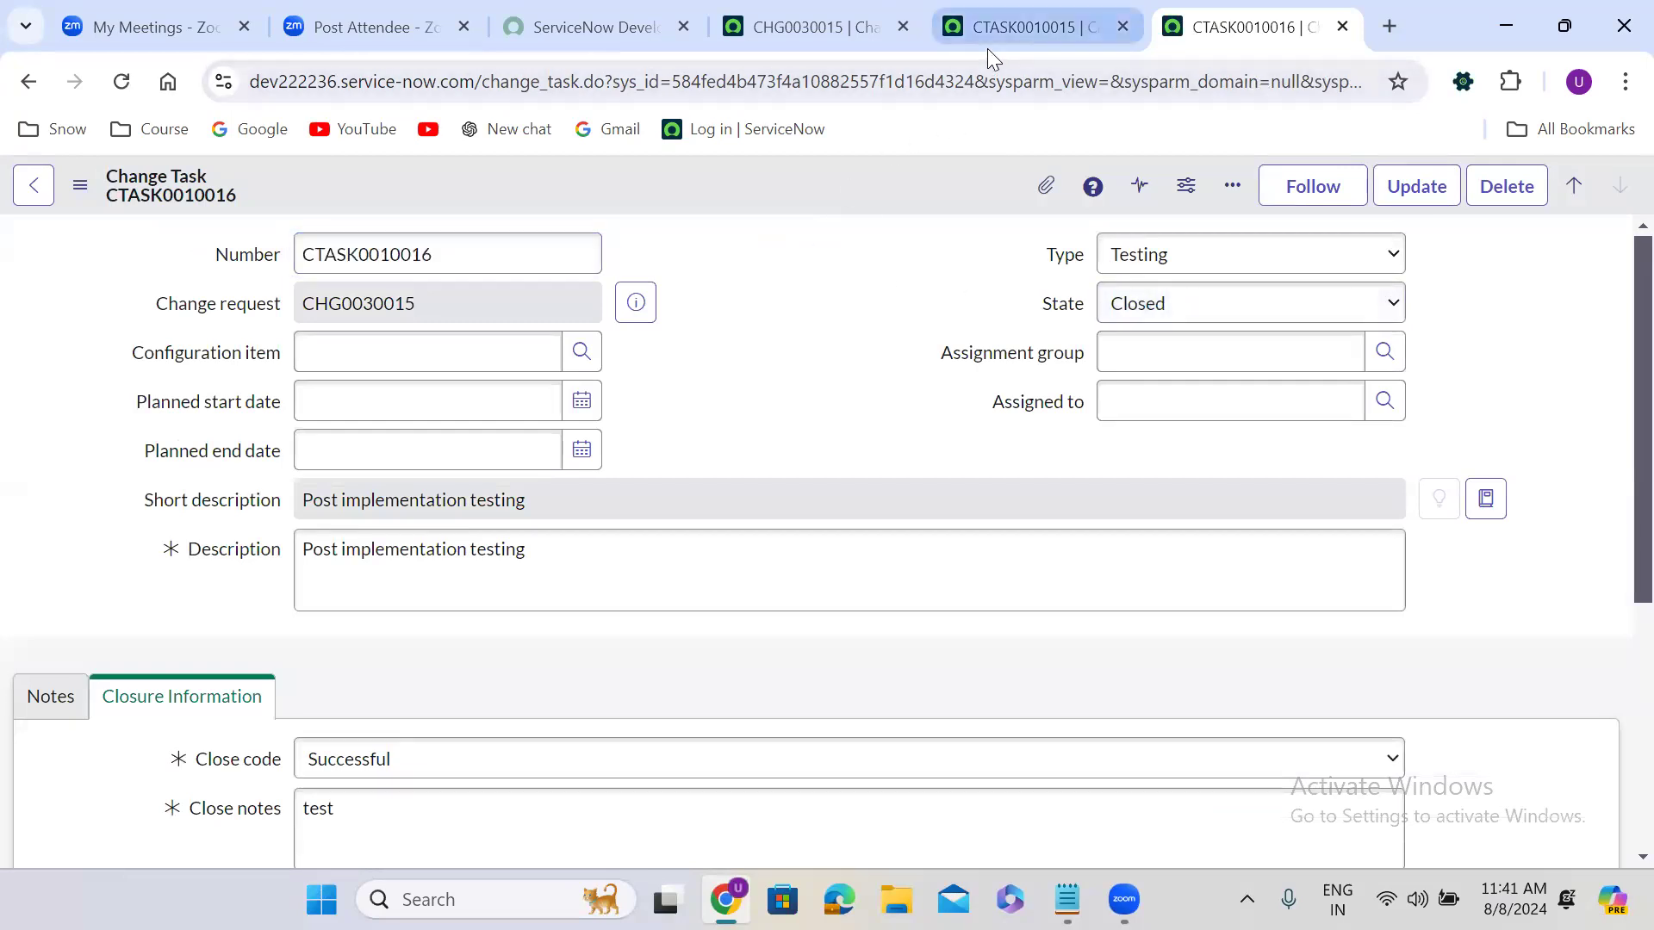
- Return to the change request and reload its record to check the current stage
click(857, 11)
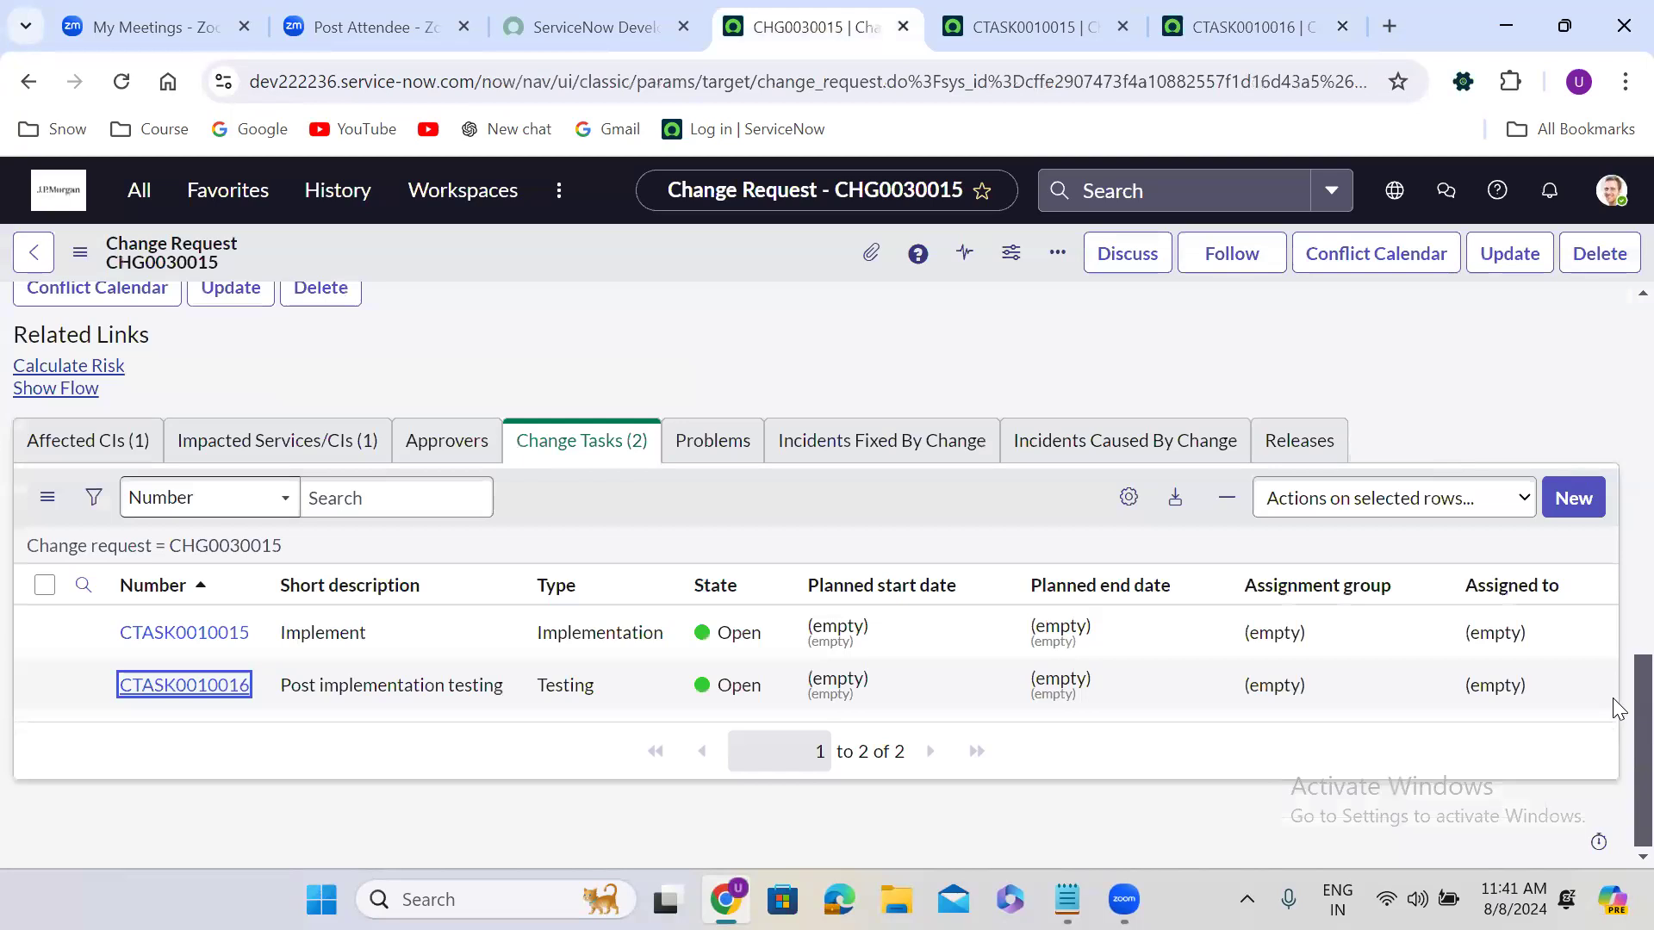
scroll(1619, 517, up, 5)
scroll(1620, 306, up, 10)
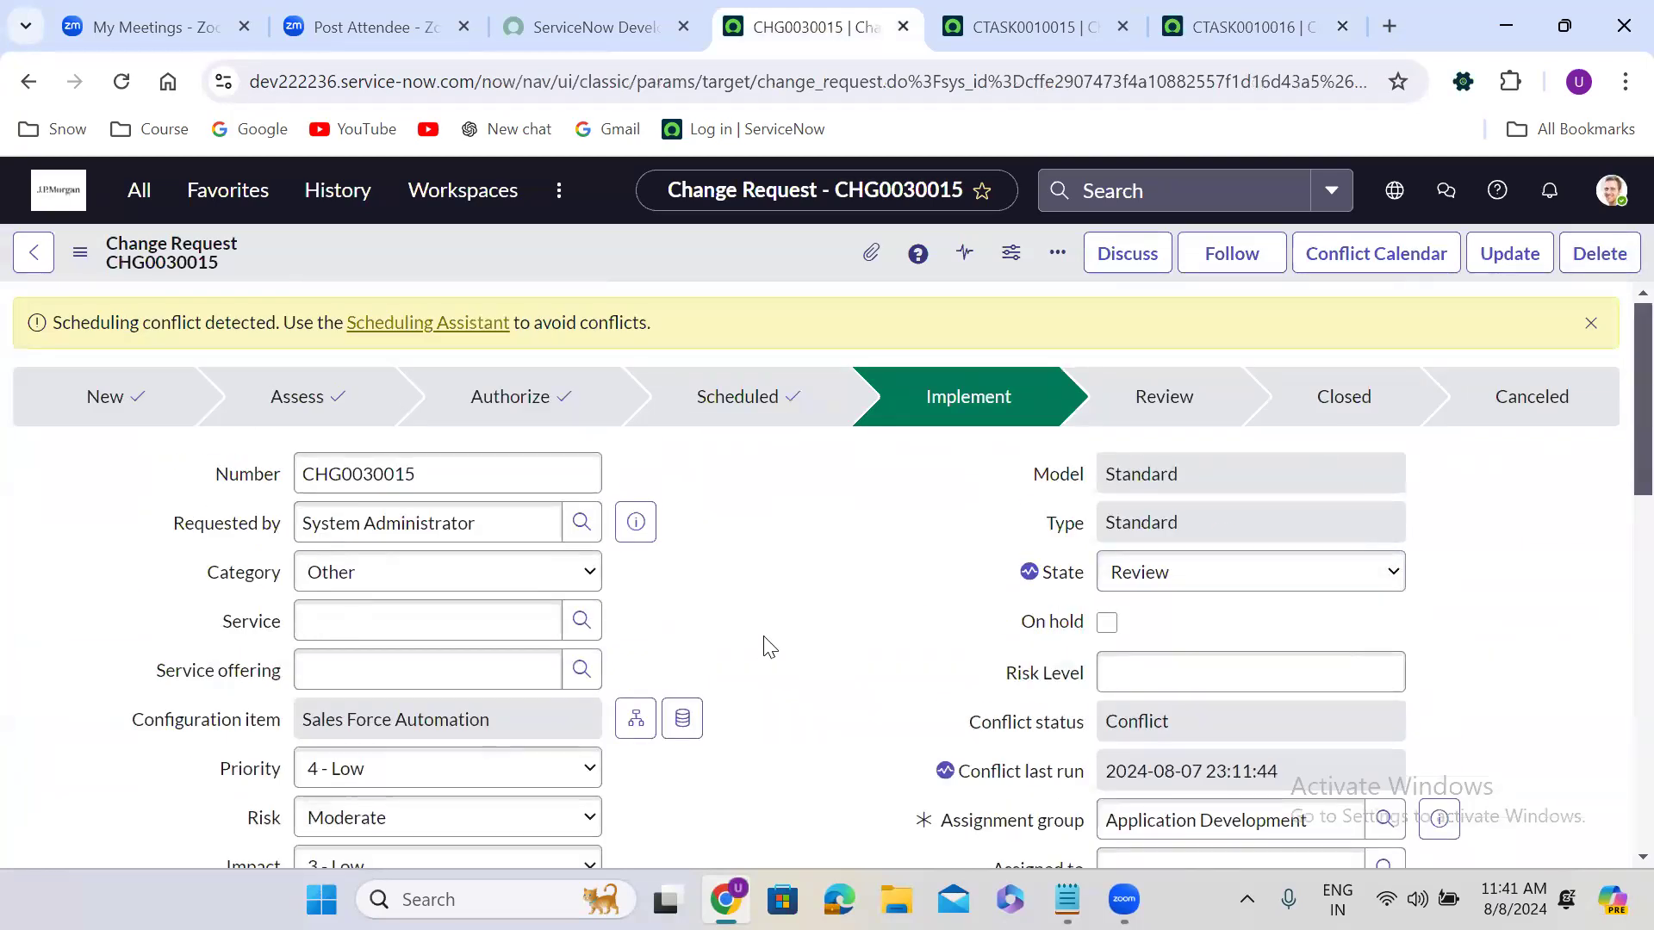
scroll(769, 647, down, 1)
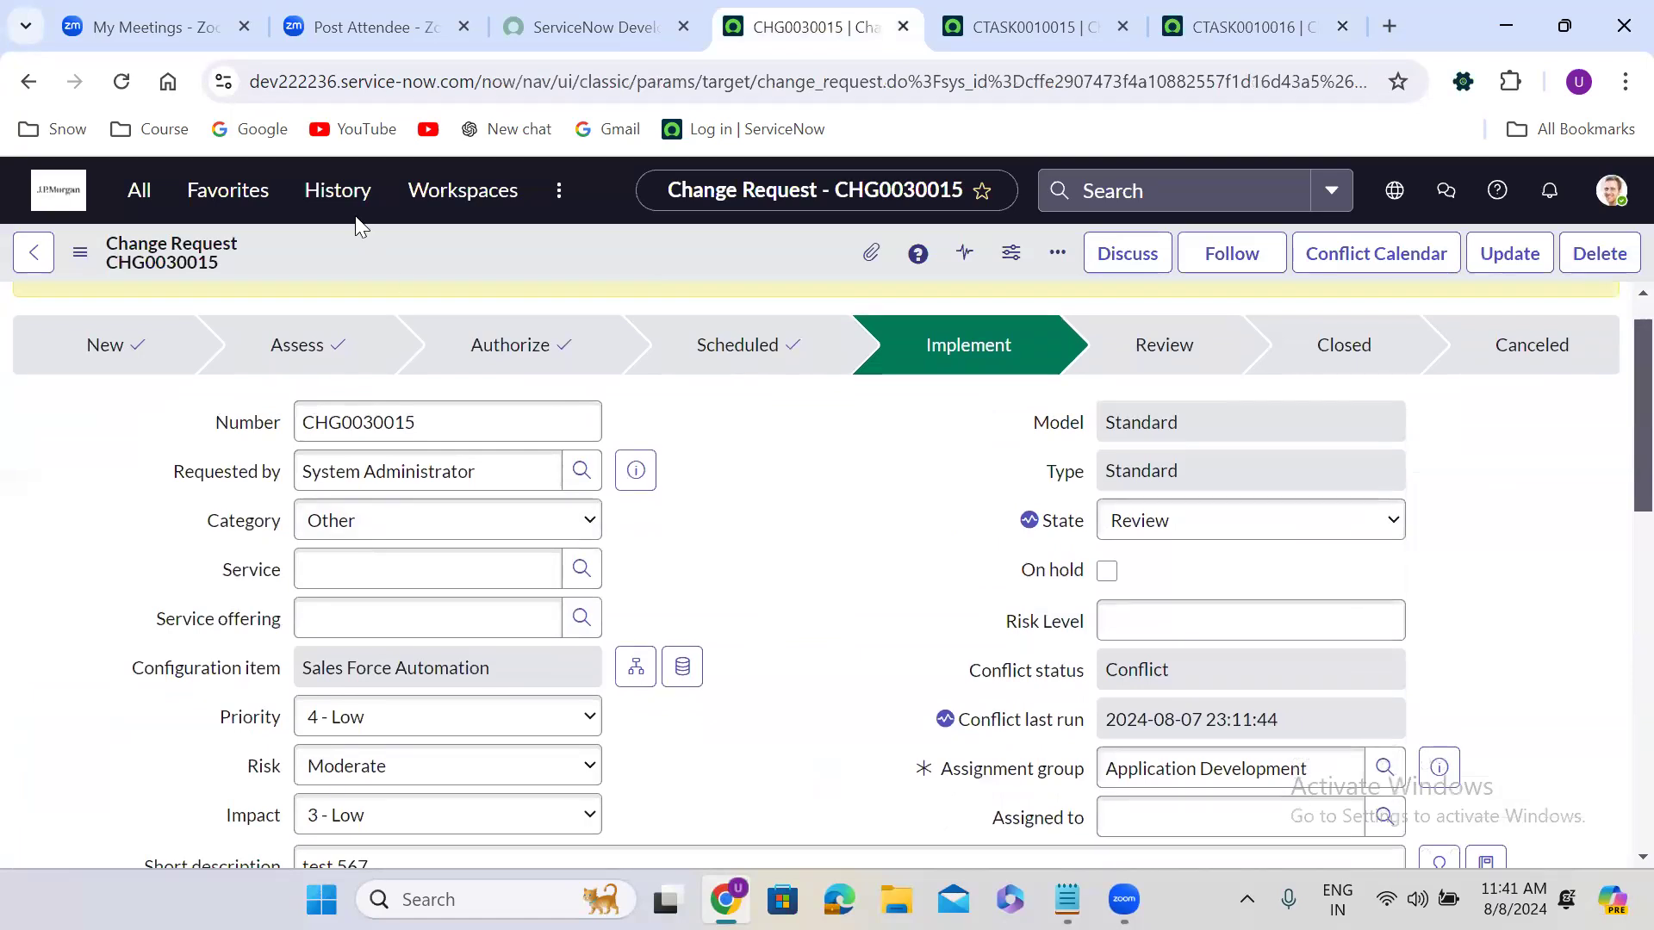
click(122, 81)
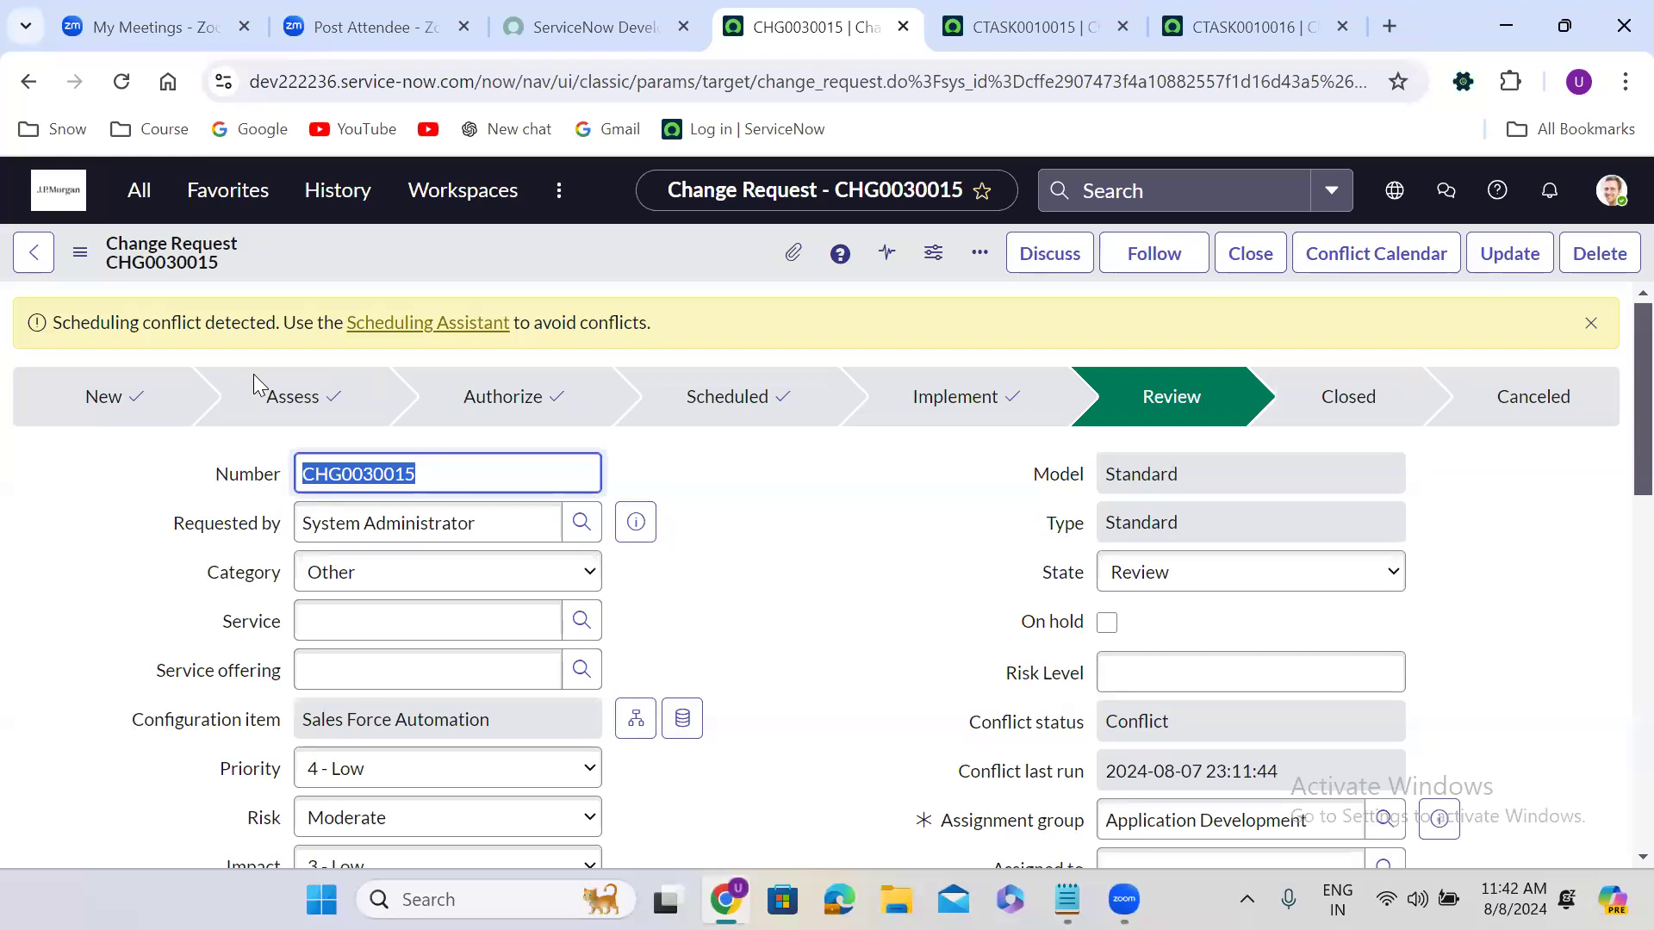
click(746, 602)
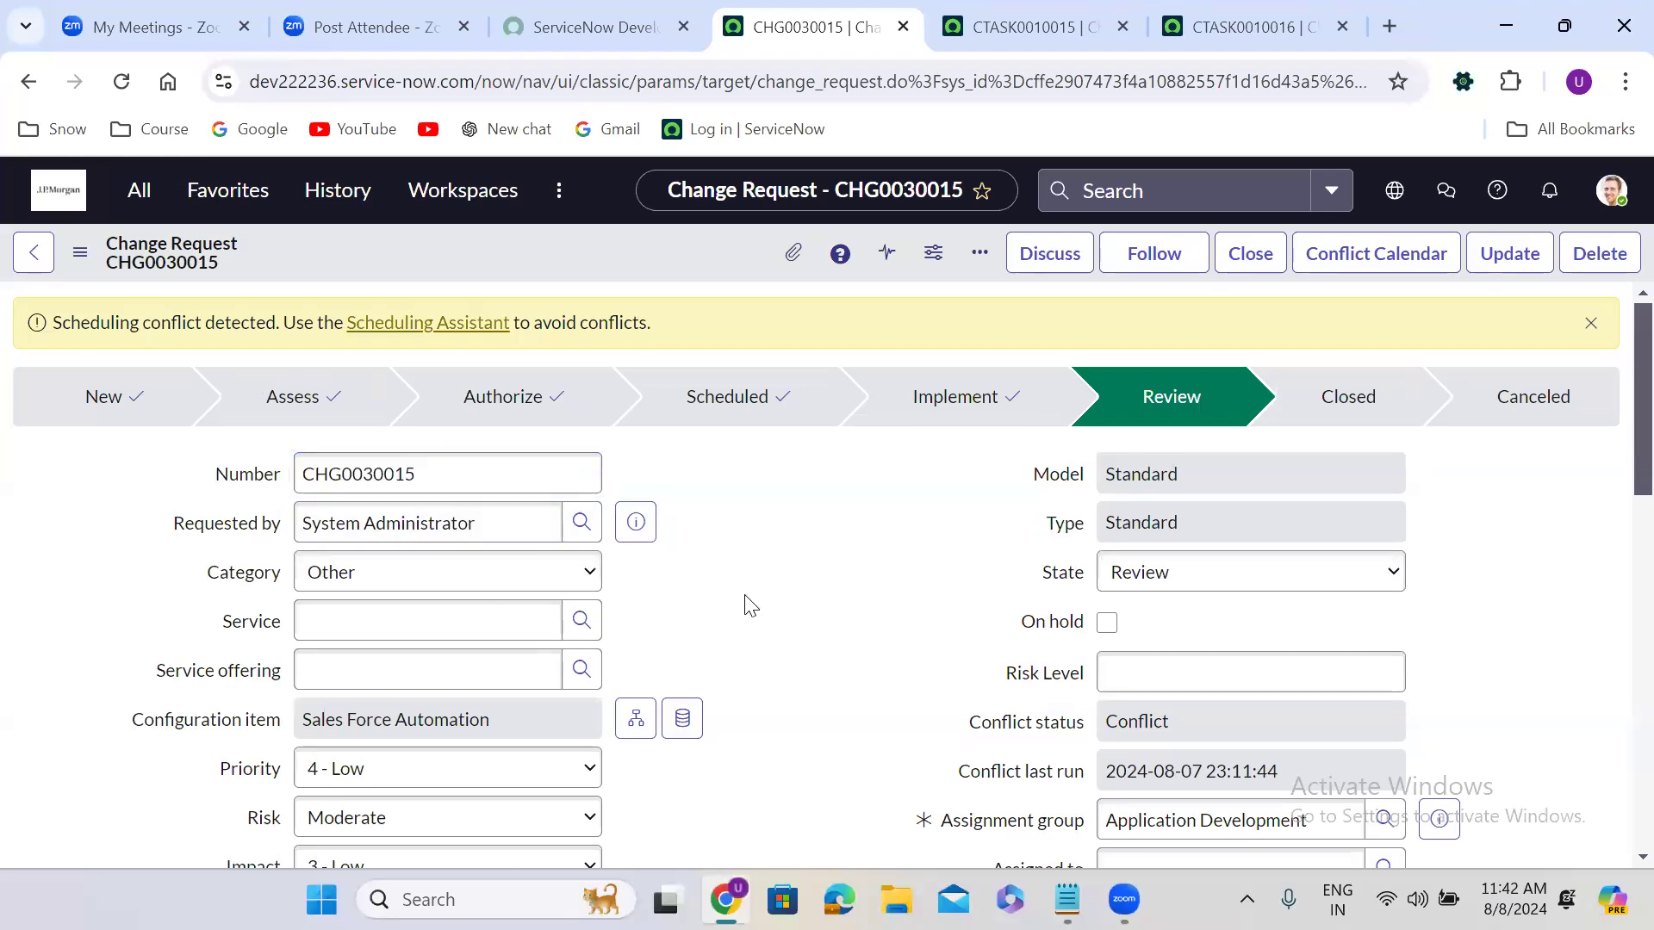
- Fill in the change request's closure information with close code Successful and close notes "test", and close the change
scroll(750, 605, down, 1)
scroll(748, 603, down, 6)
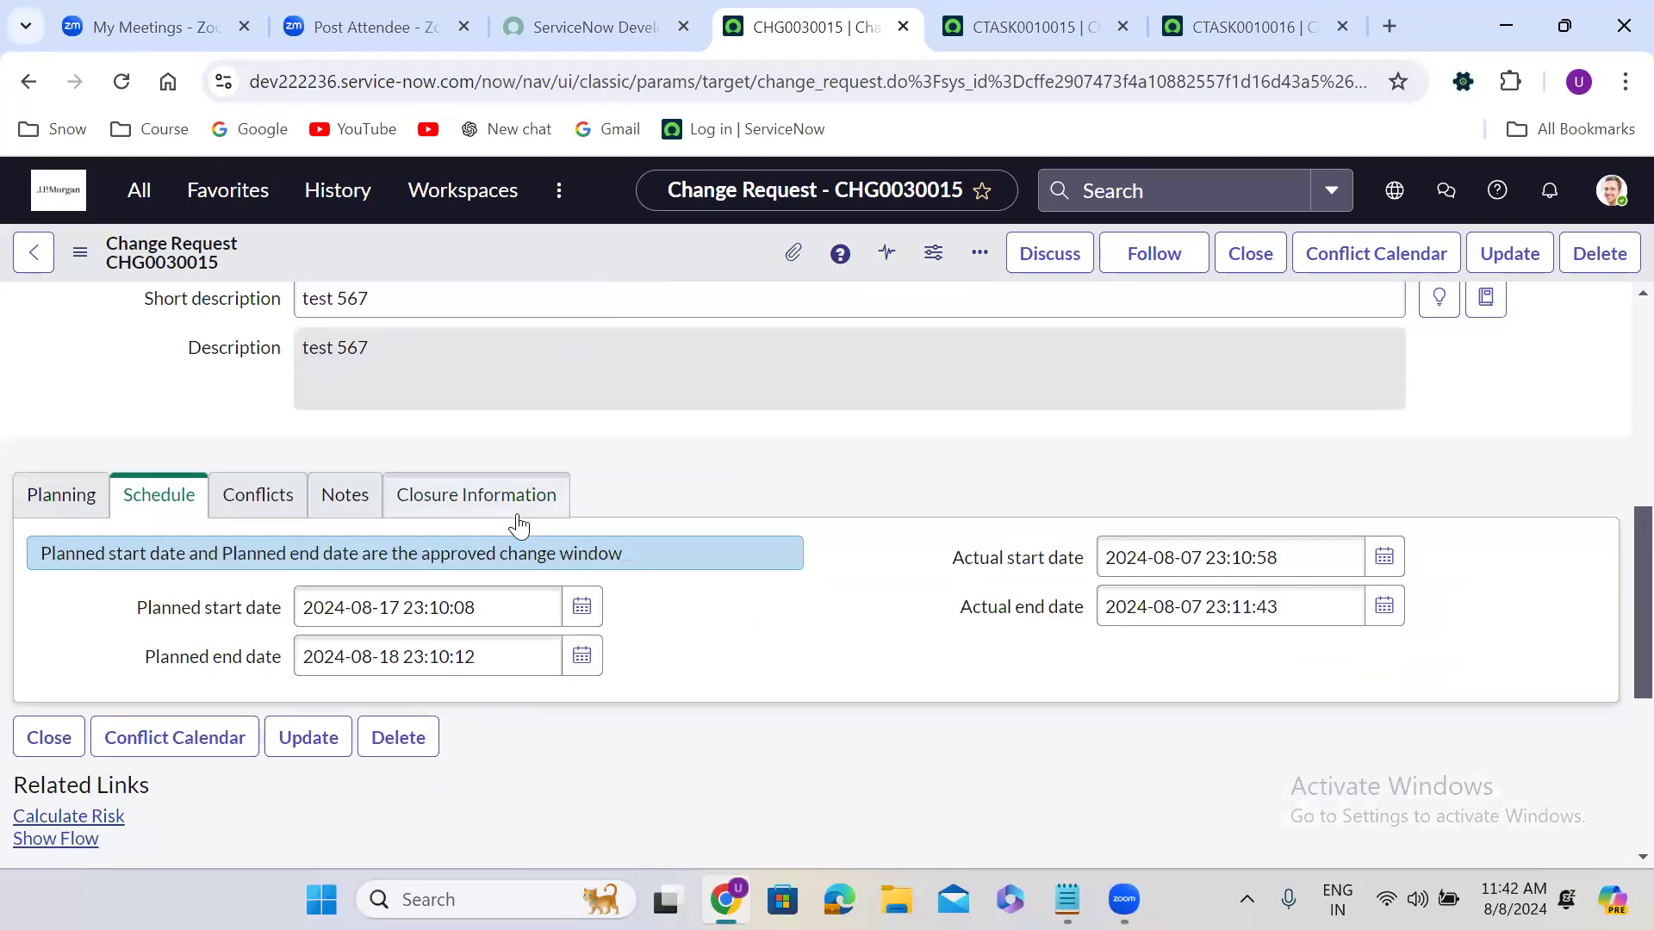
click(517, 515)
click(498, 560)
click(439, 613)
click(384, 606)
text(test)
click(1251, 274)
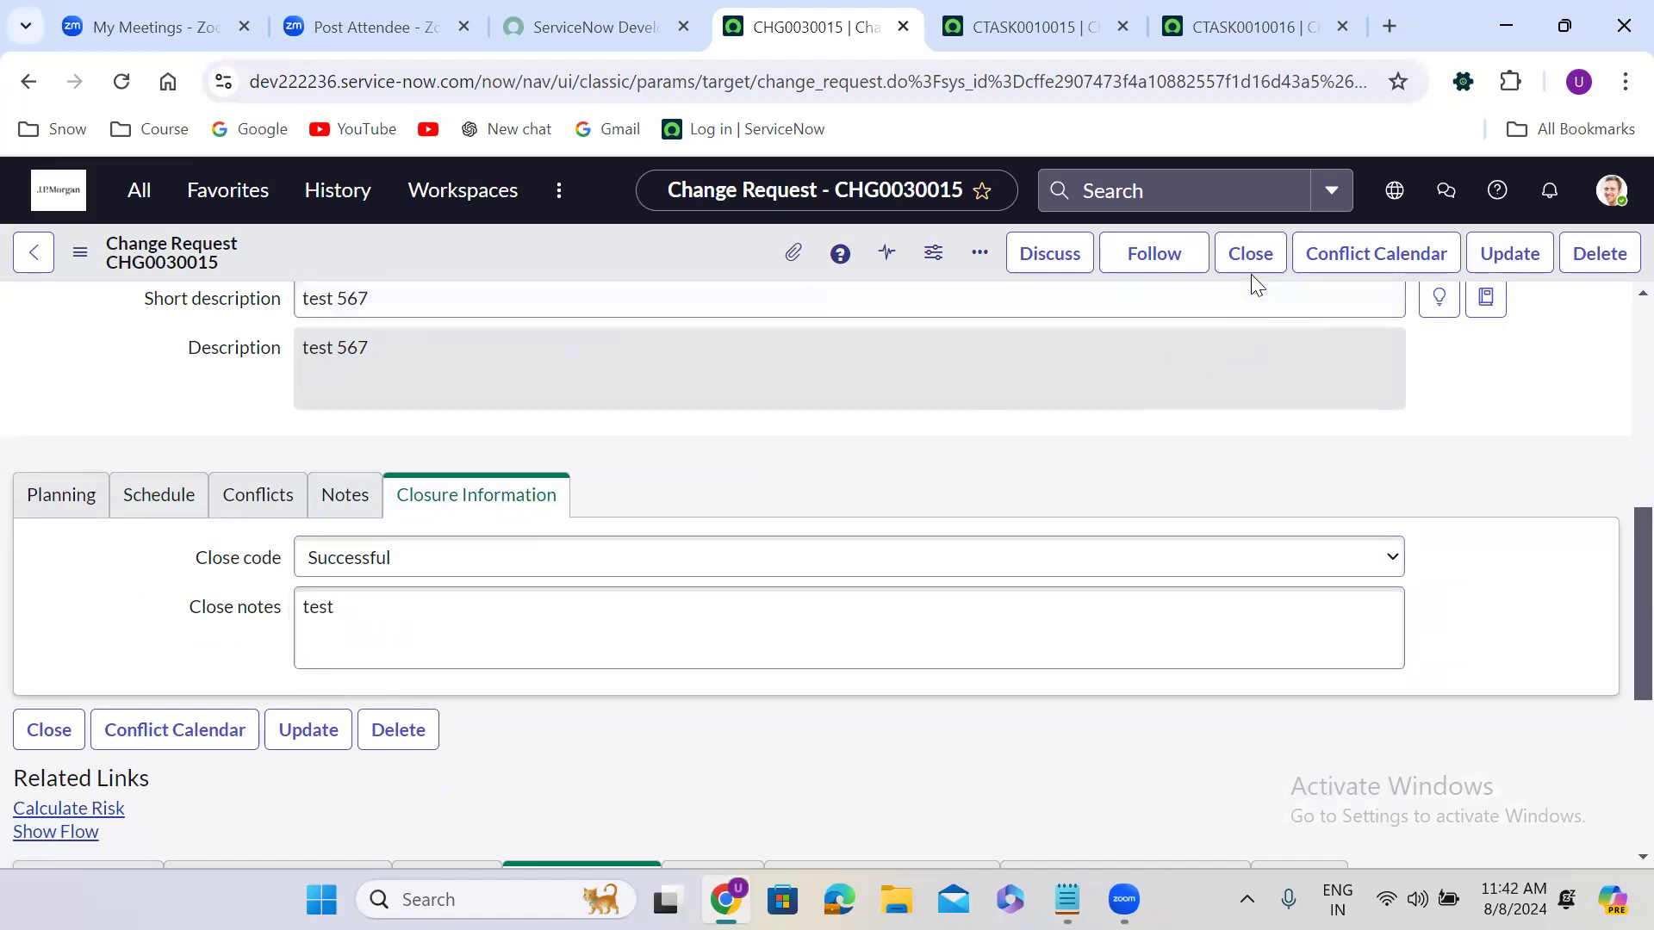
click(1249, 255)
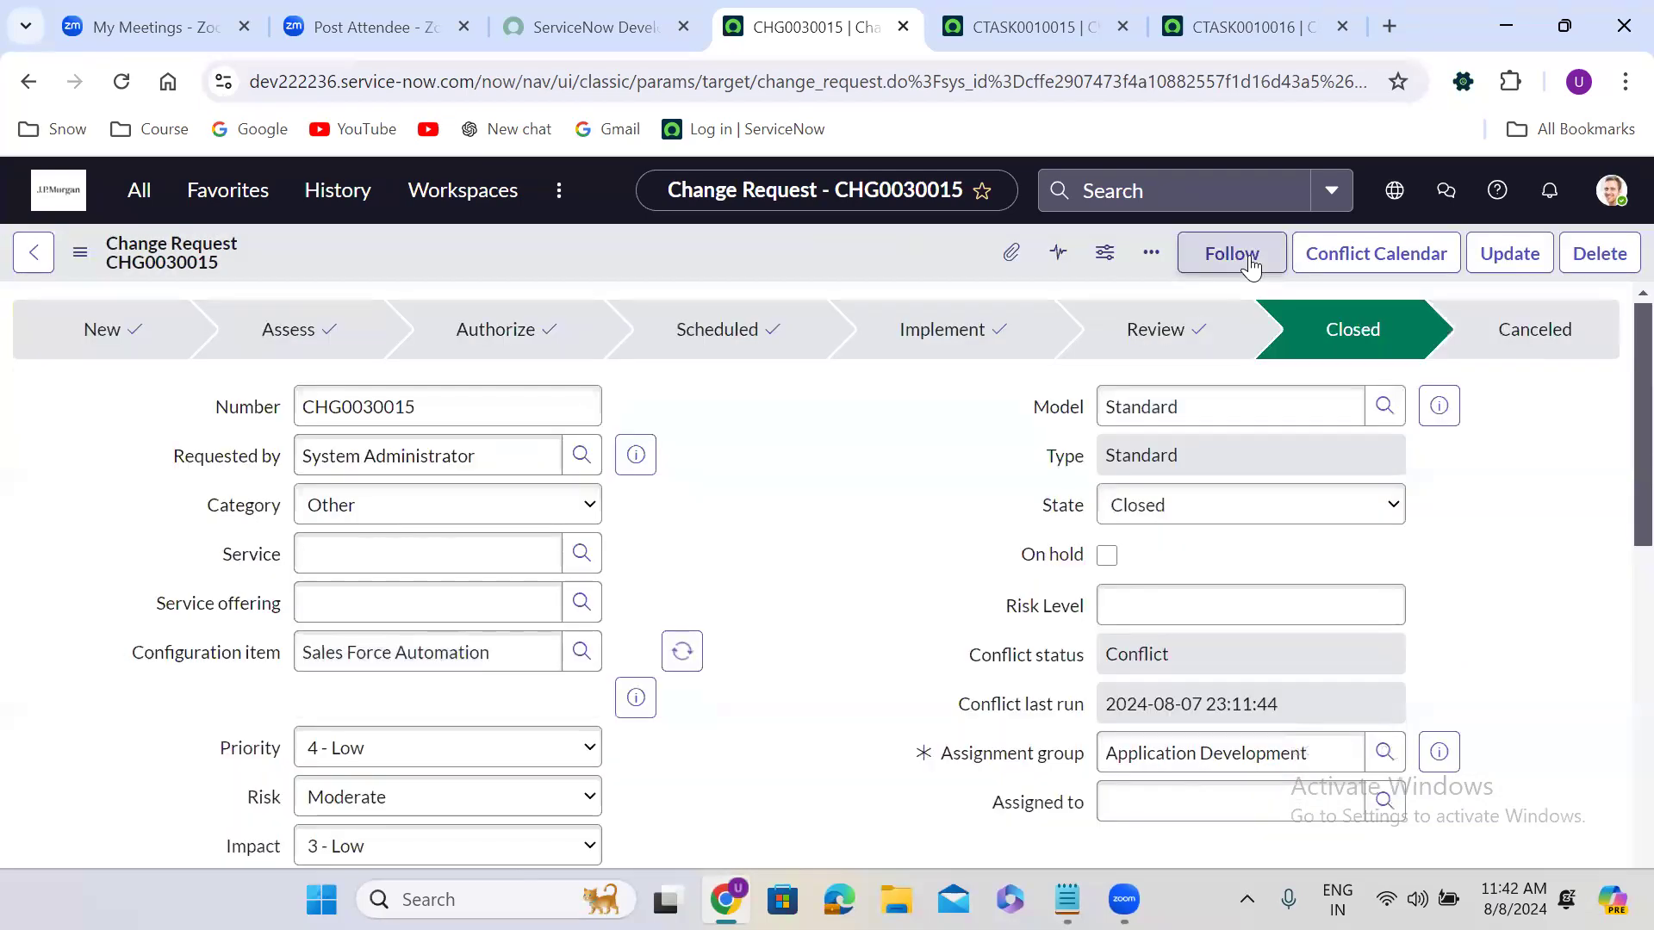
click(733, 766)
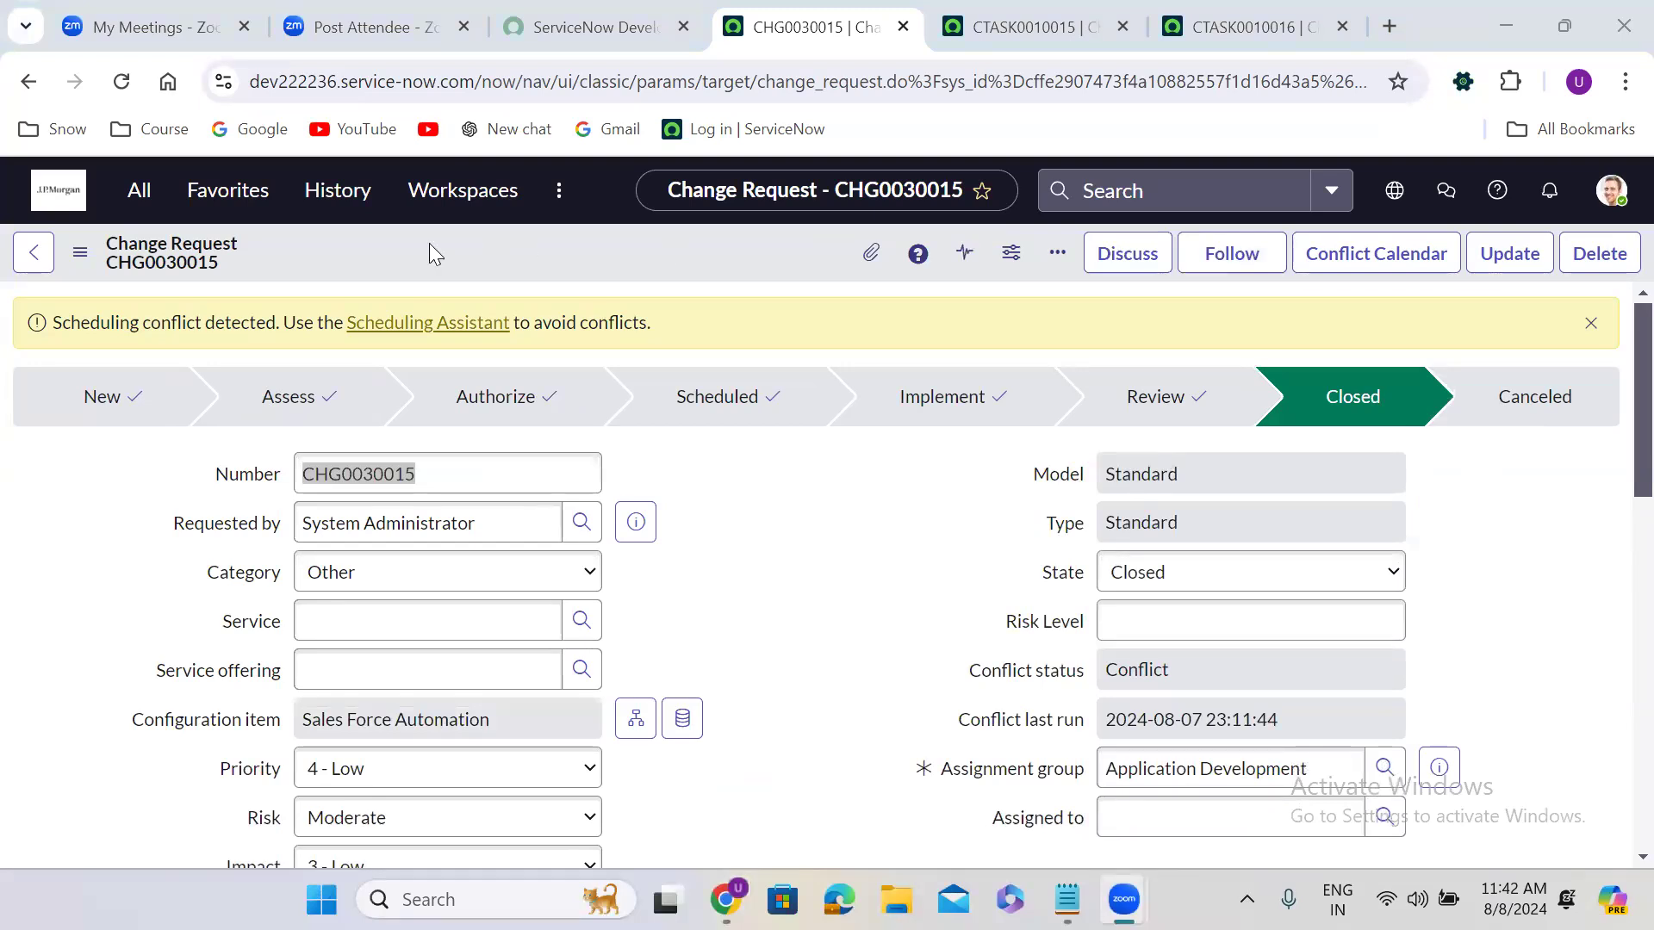
click(136, 195)
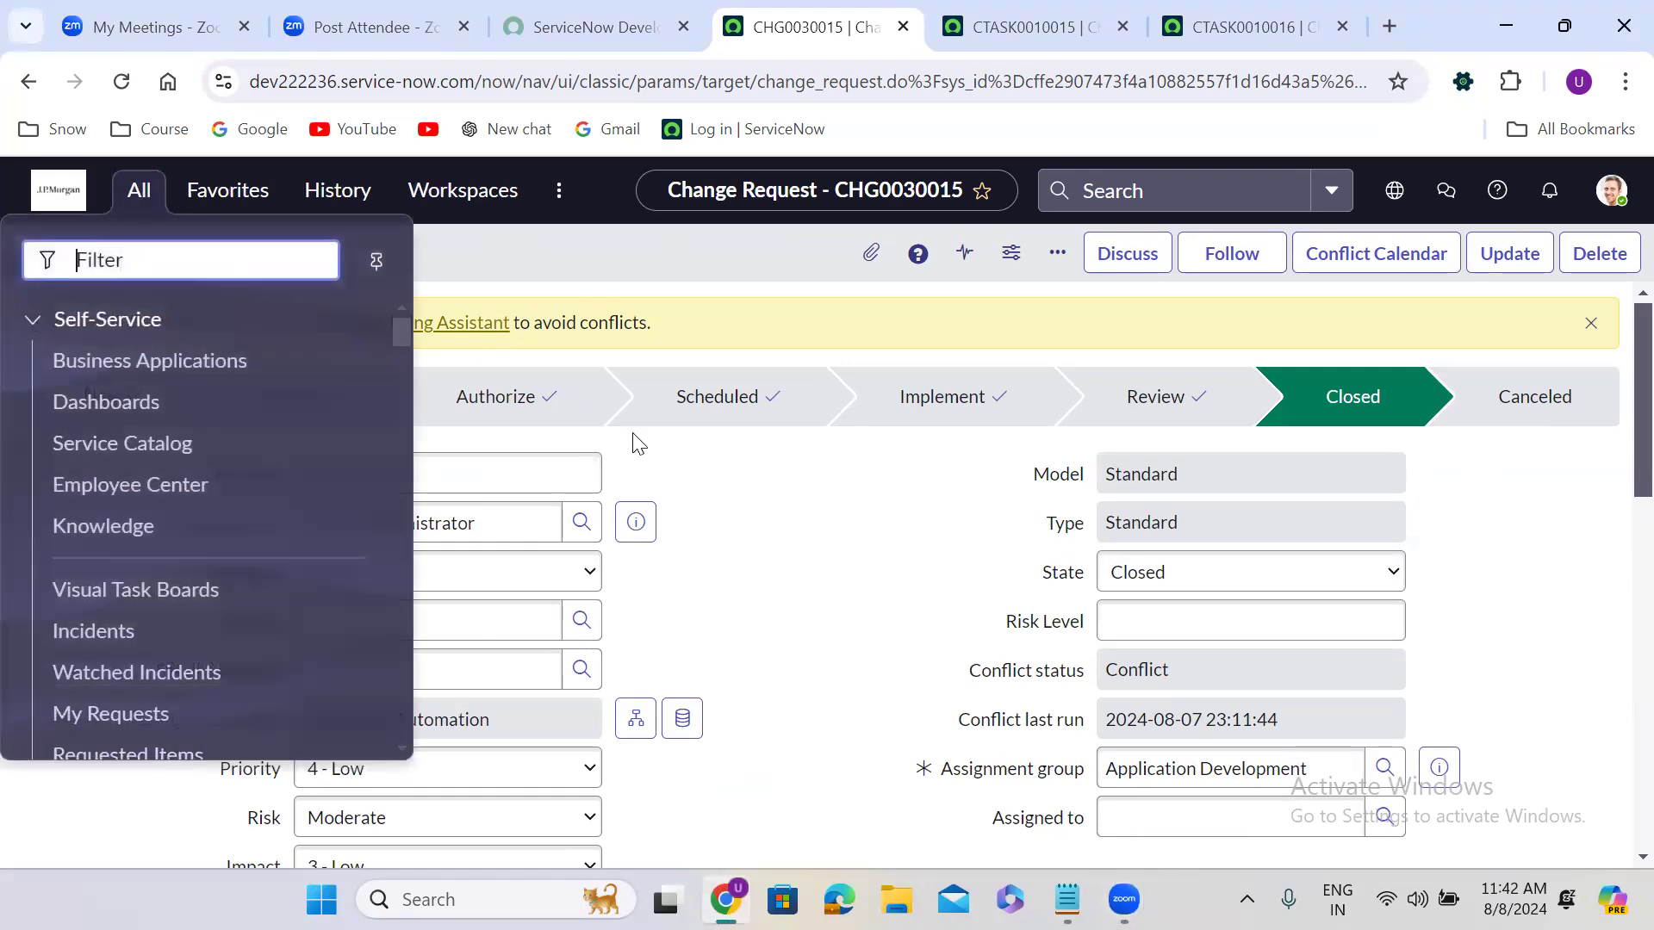
drag(724, 520, 488, 384)
click(489, 388)
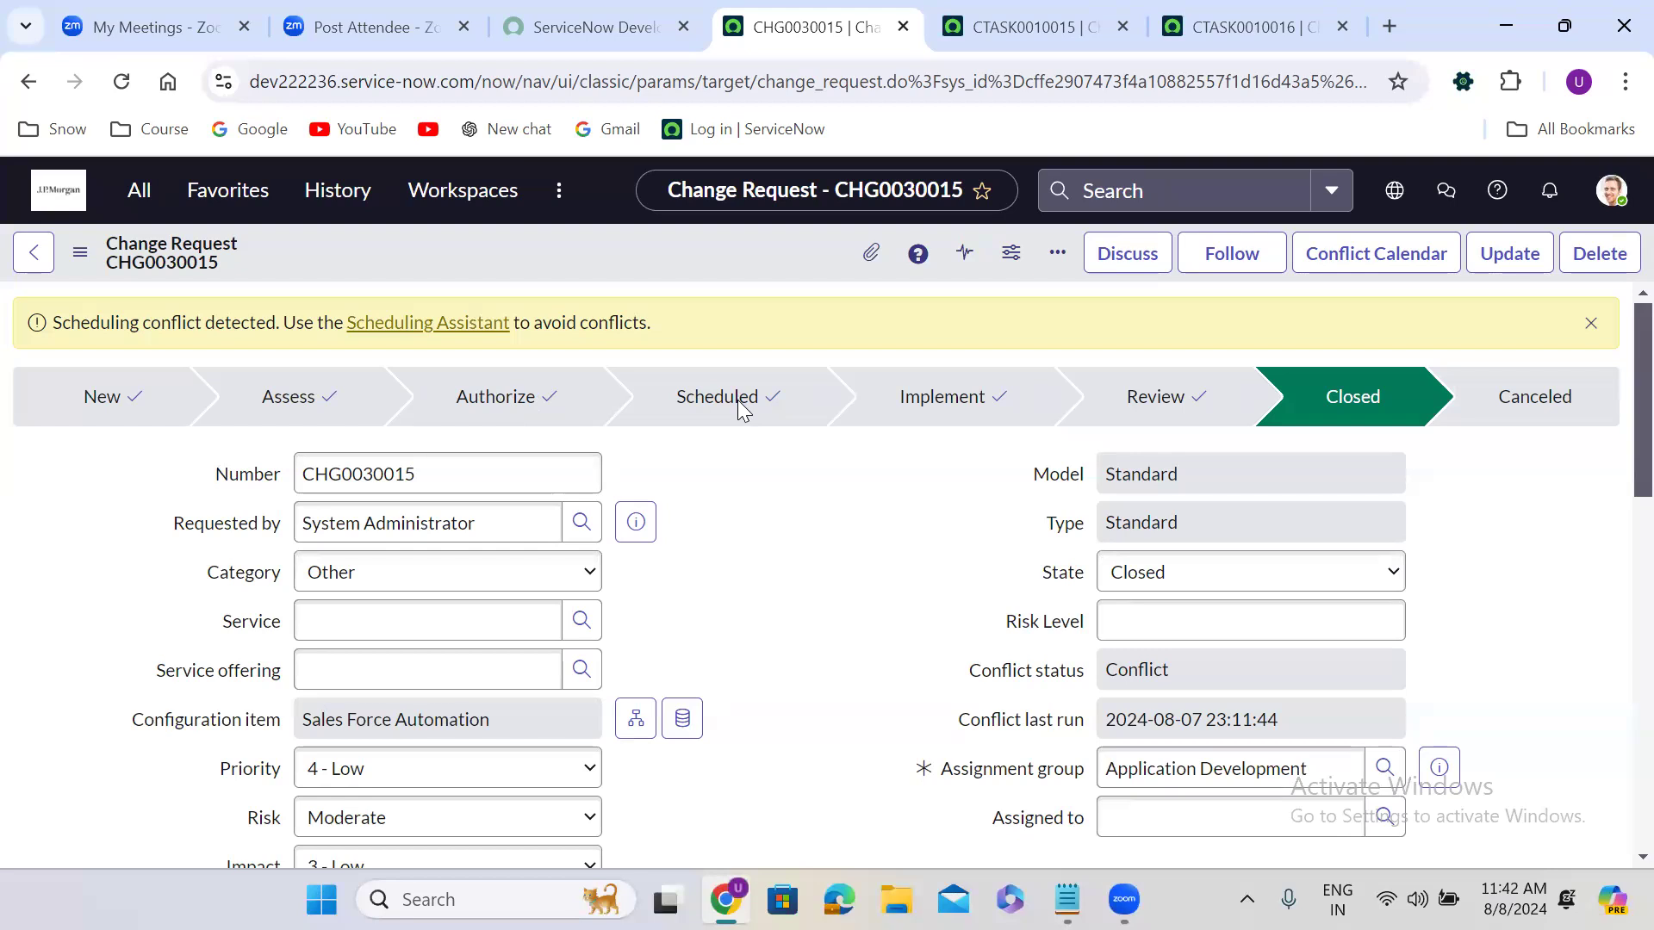
- Search the application navigator for "flow designer" and open Flow Designer
click(138, 190)
text(flow designer)
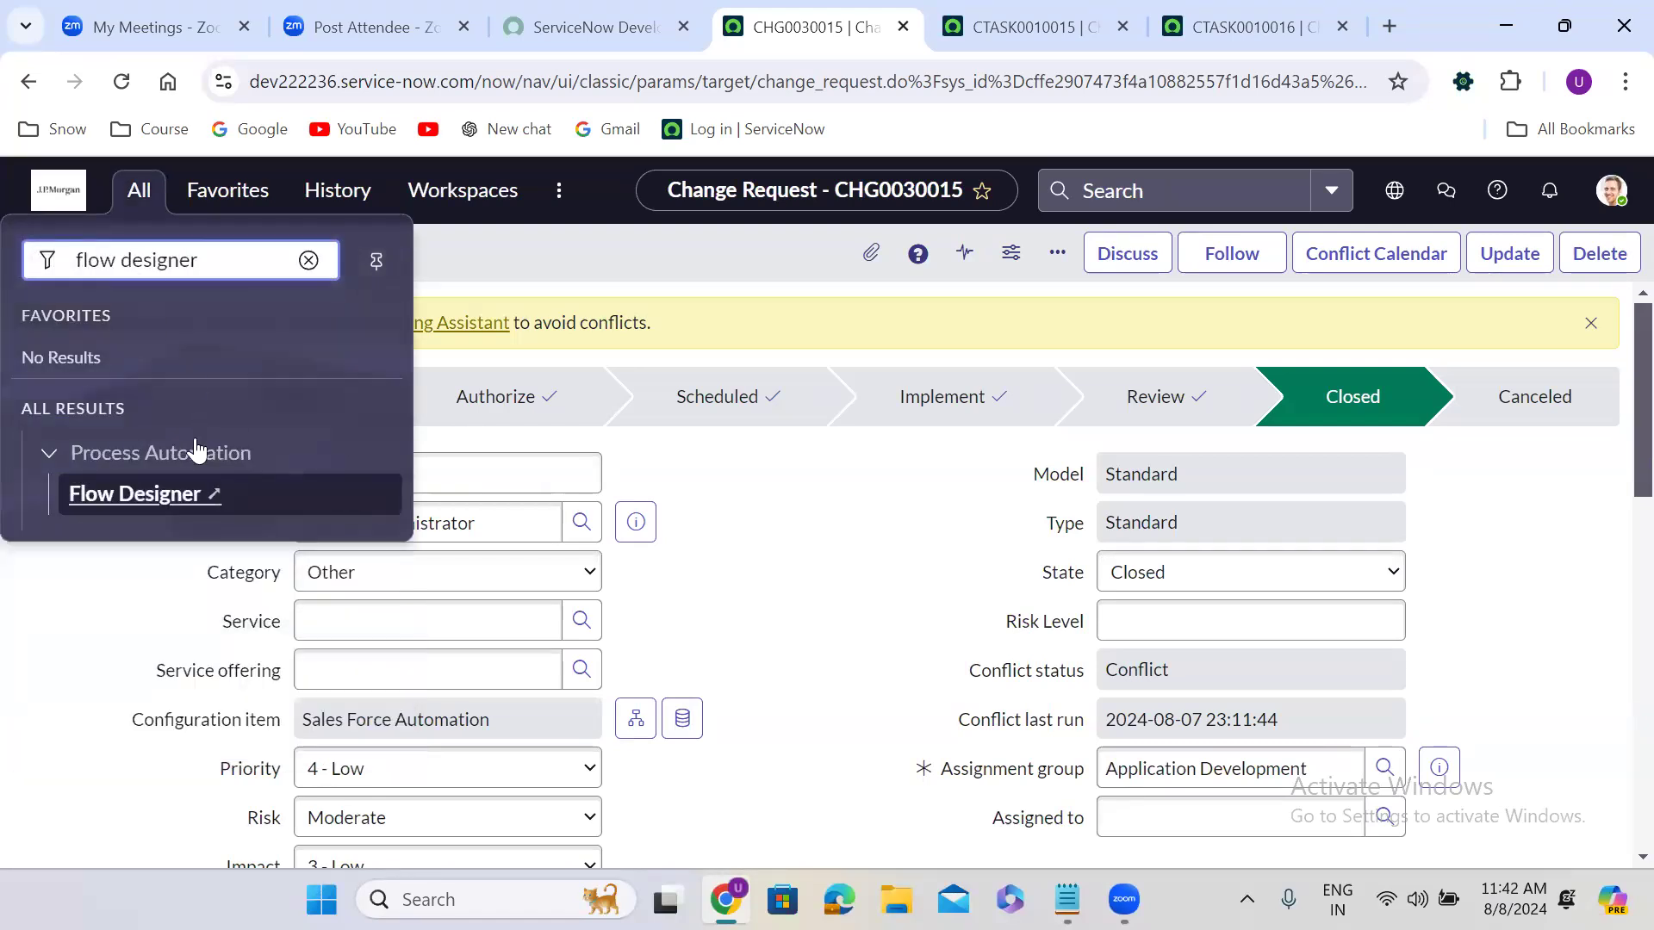
click(145, 504)
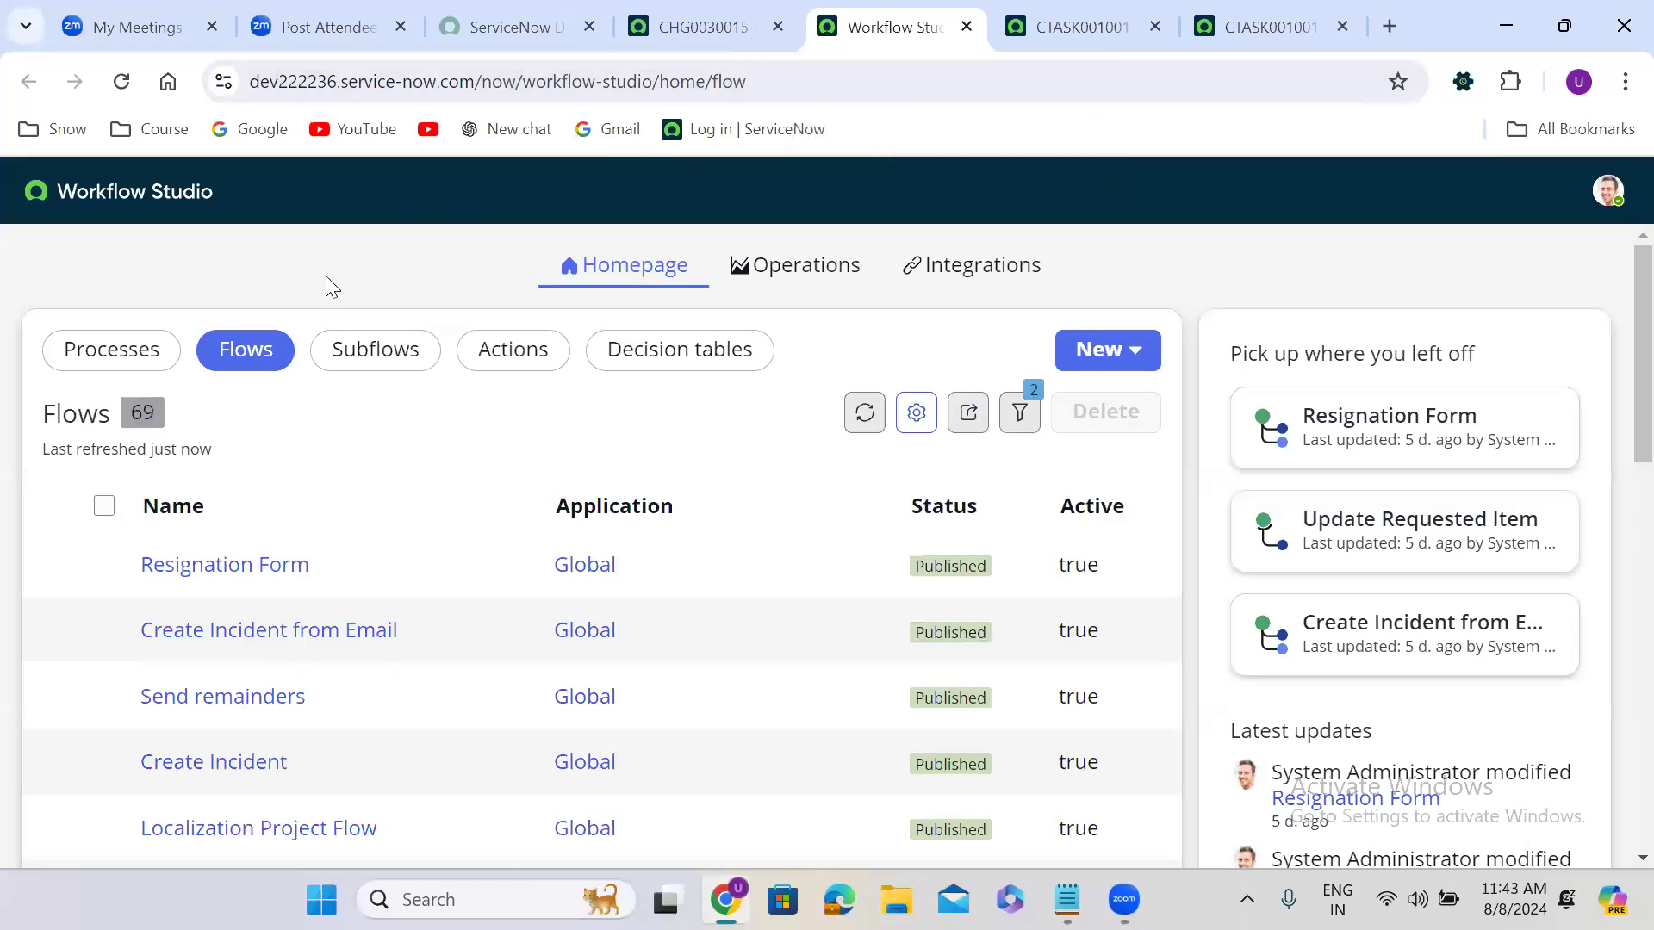
- Filter the flows list to names containing "emergency", and remove that name filter after viewing the matching flows
scroll(325, 275, down, 2)
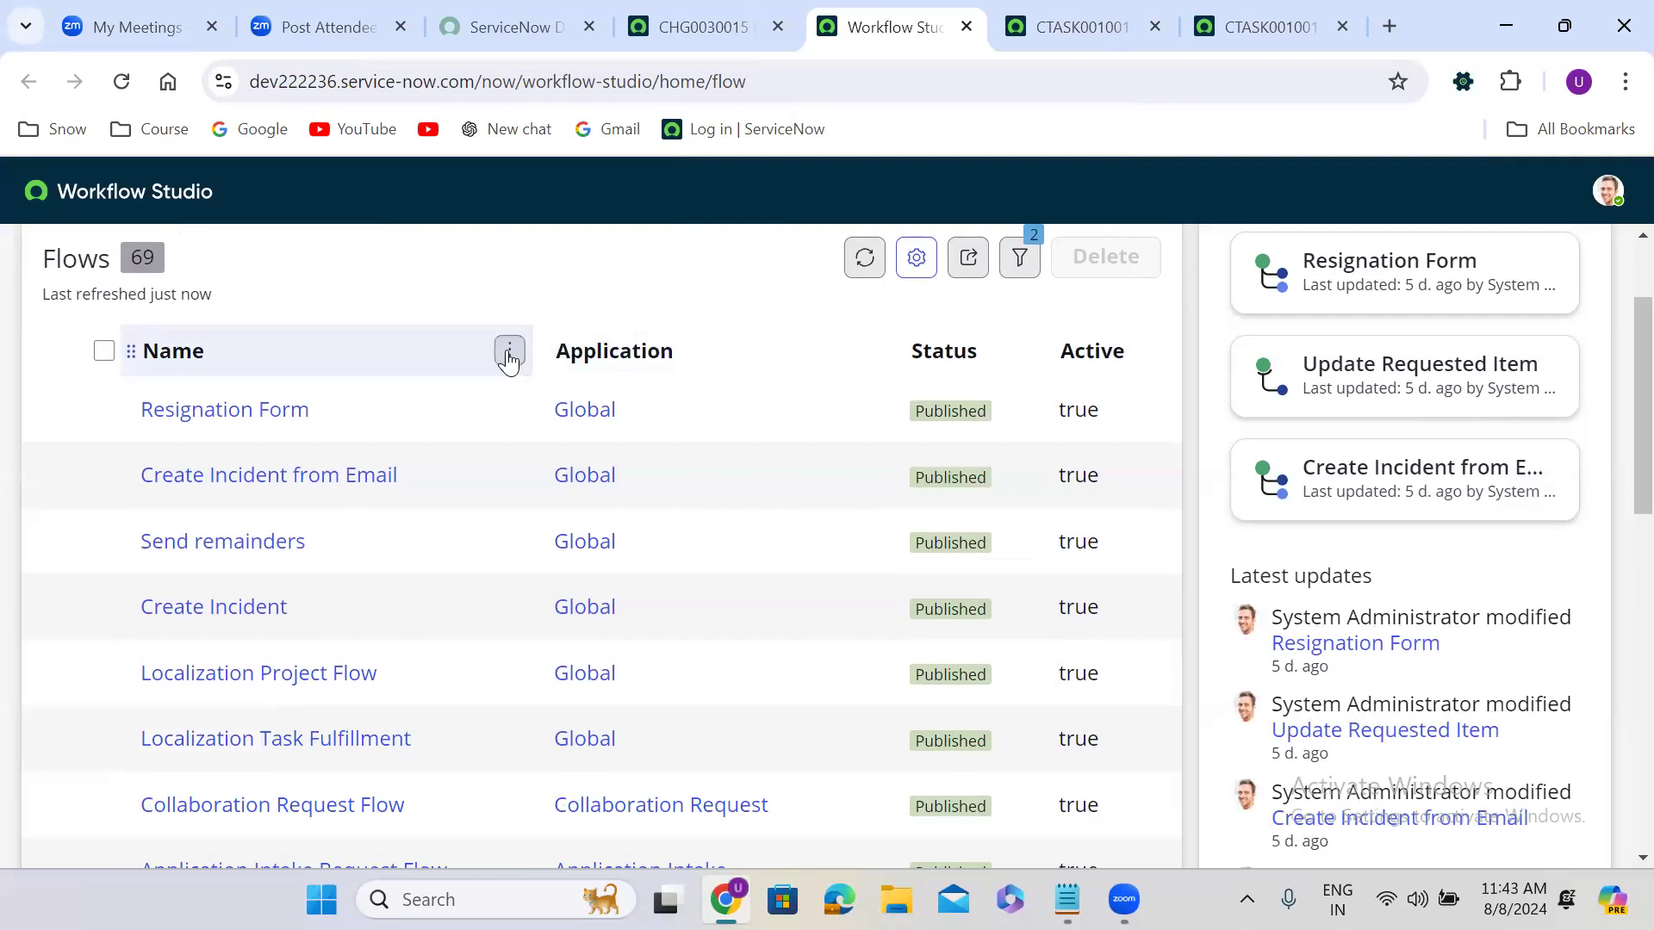
click(509, 350)
click(314, 617)
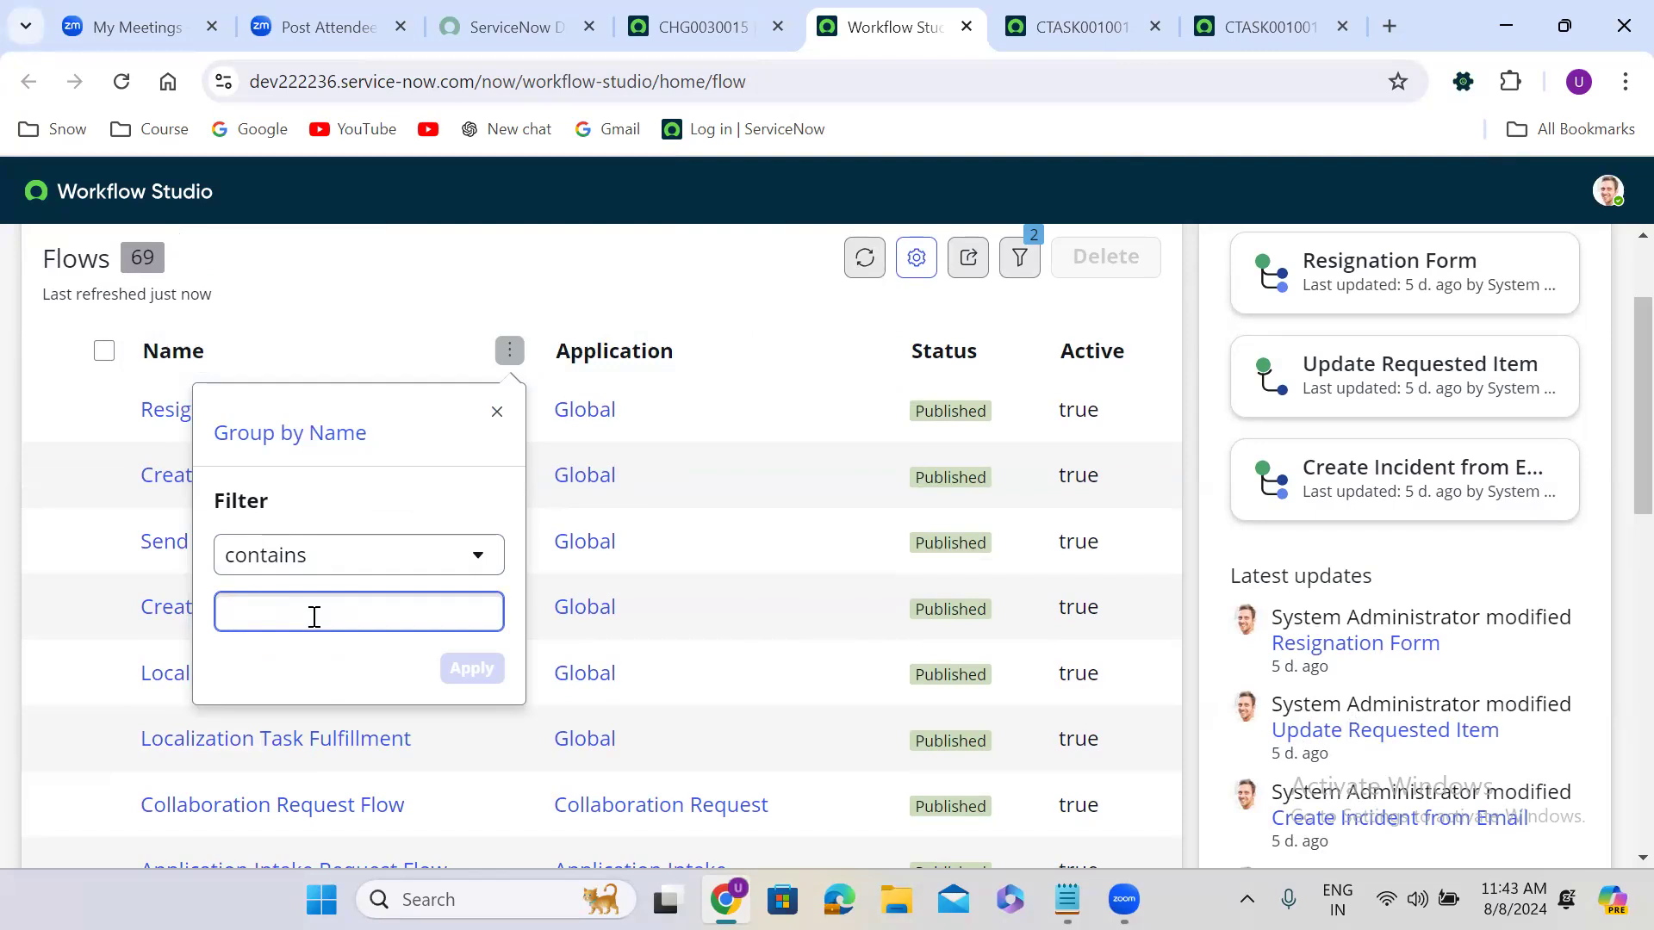
text(eme)
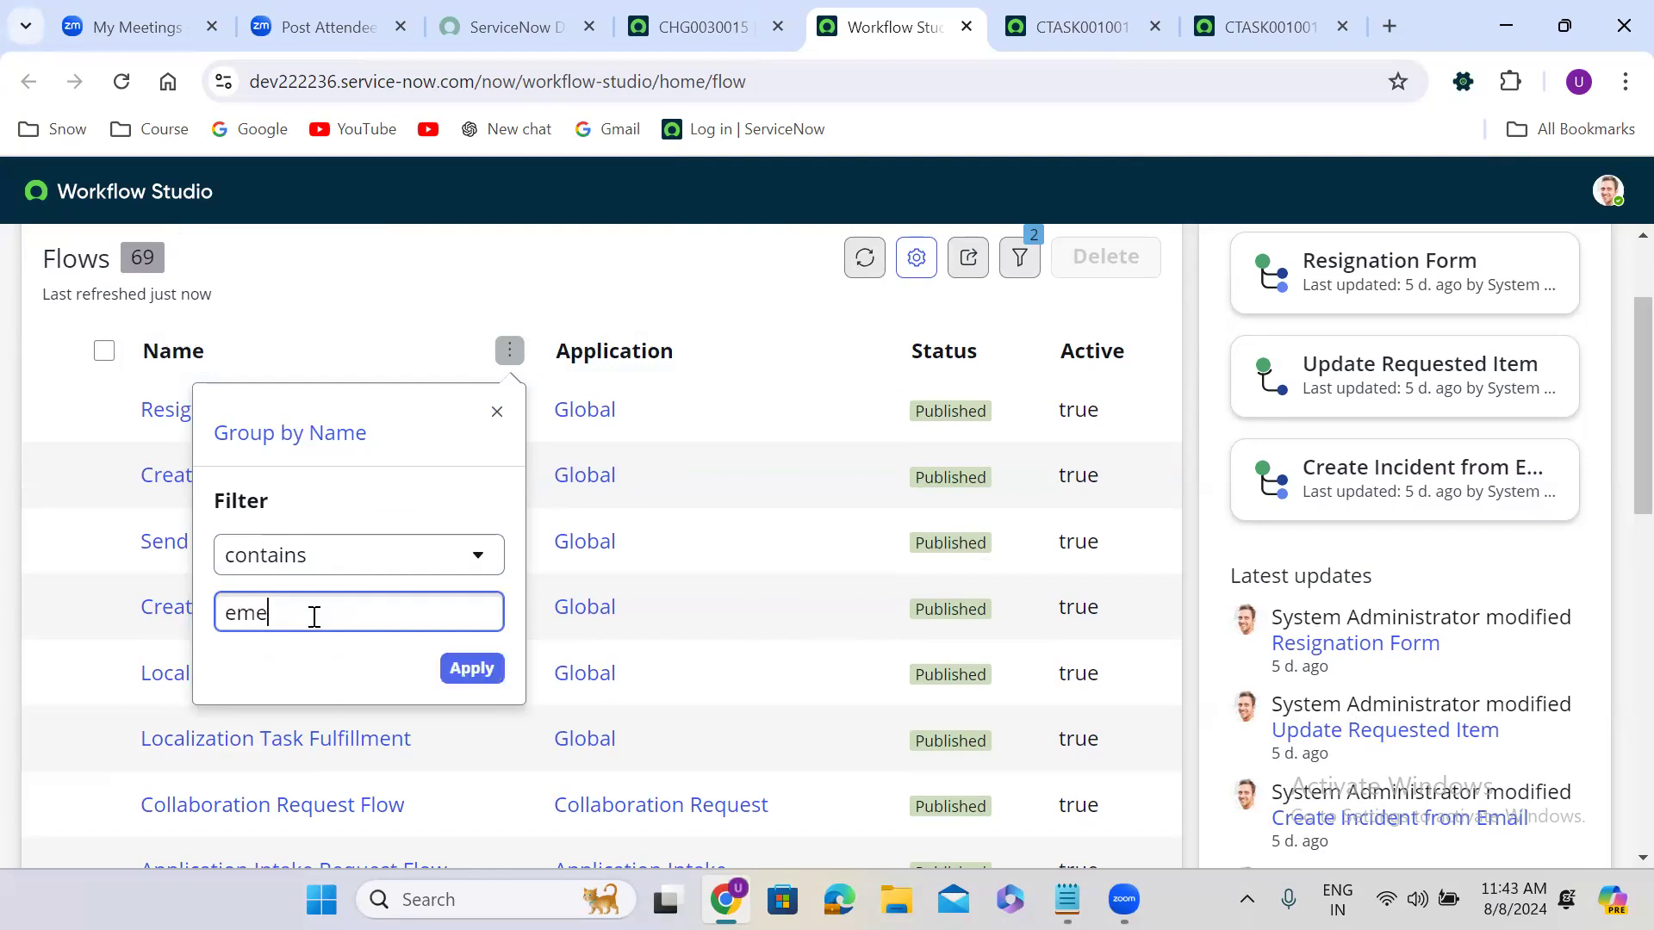
text(rgency)
key(Return)
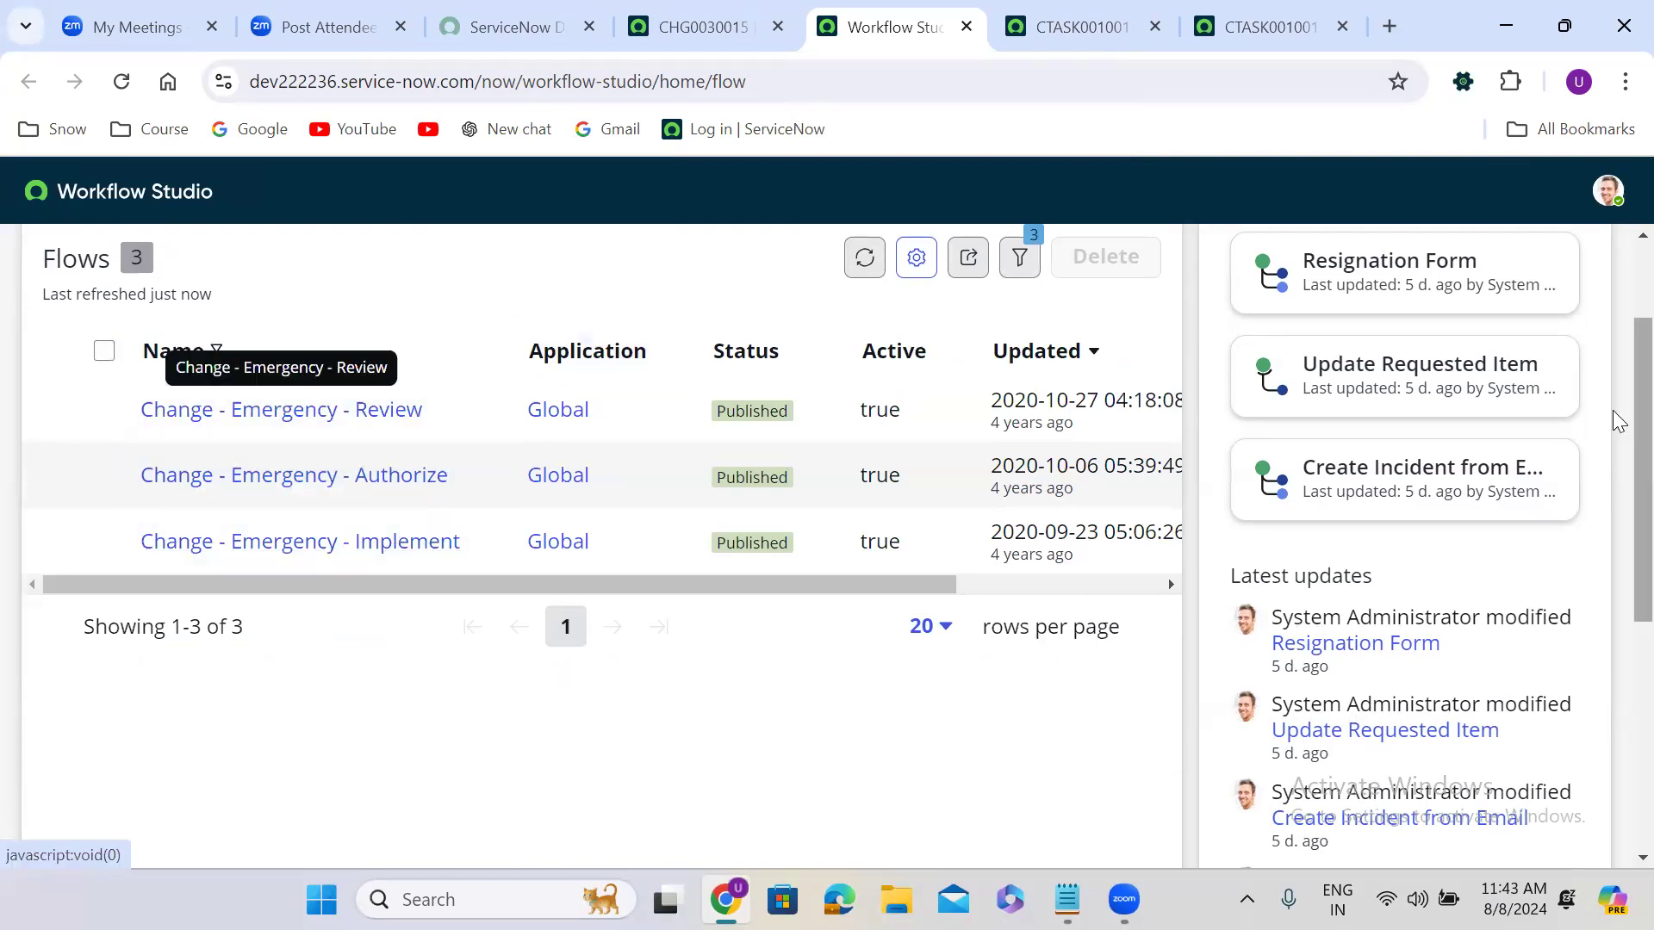
scroll(835, 690, up, 3)
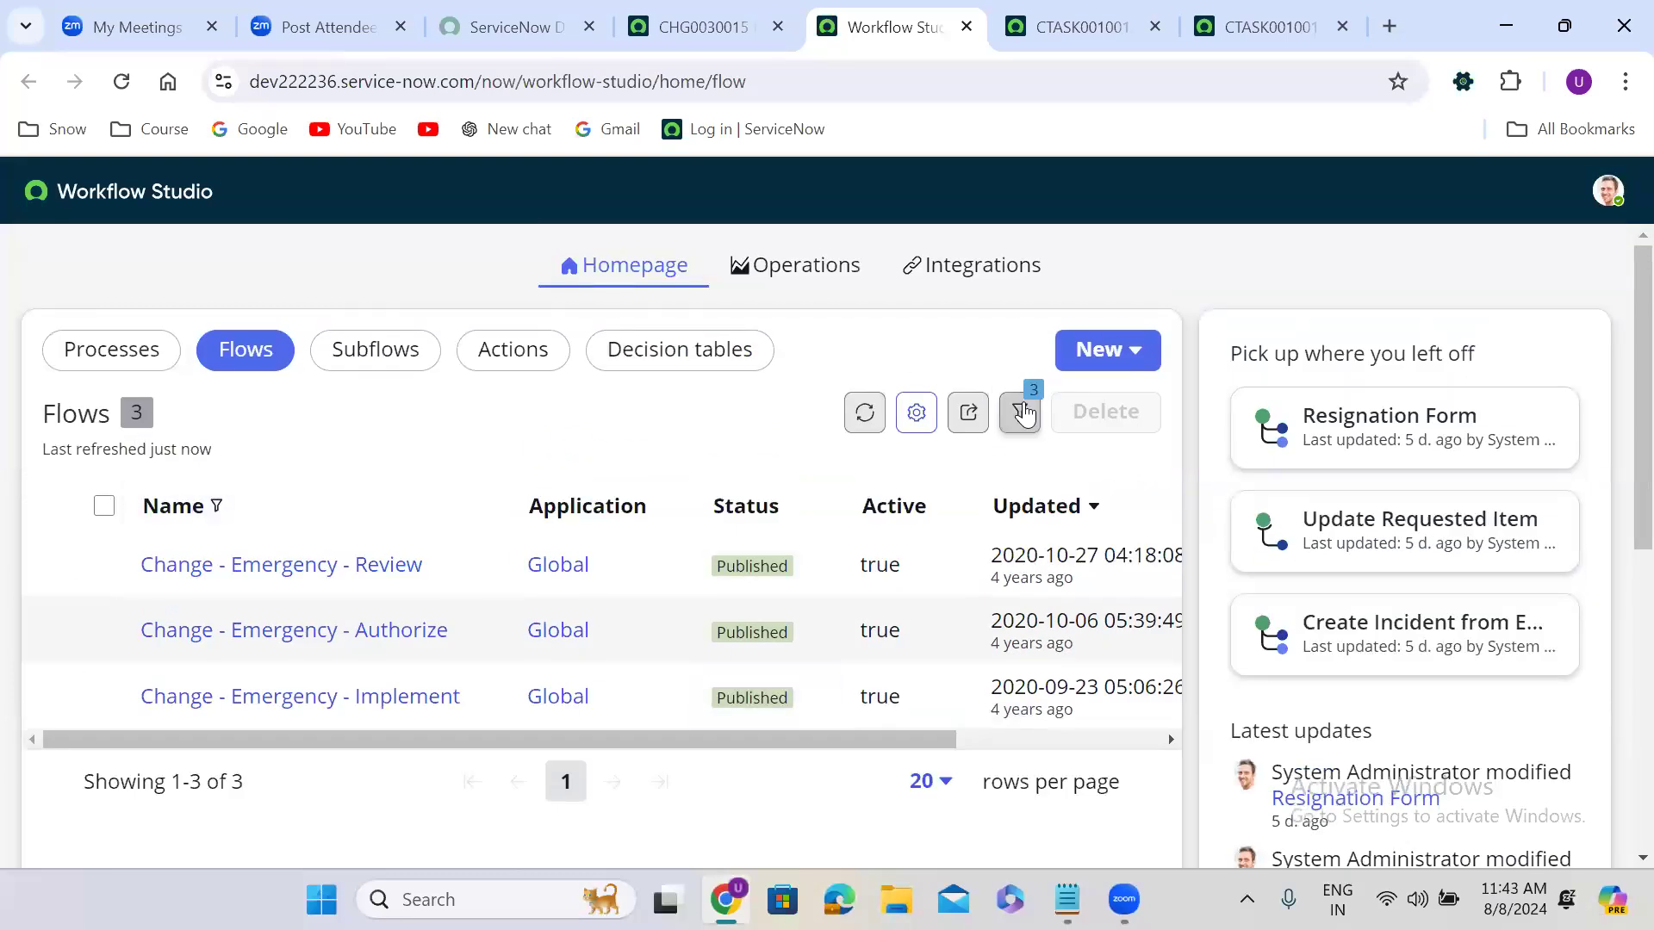
click(1020, 412)
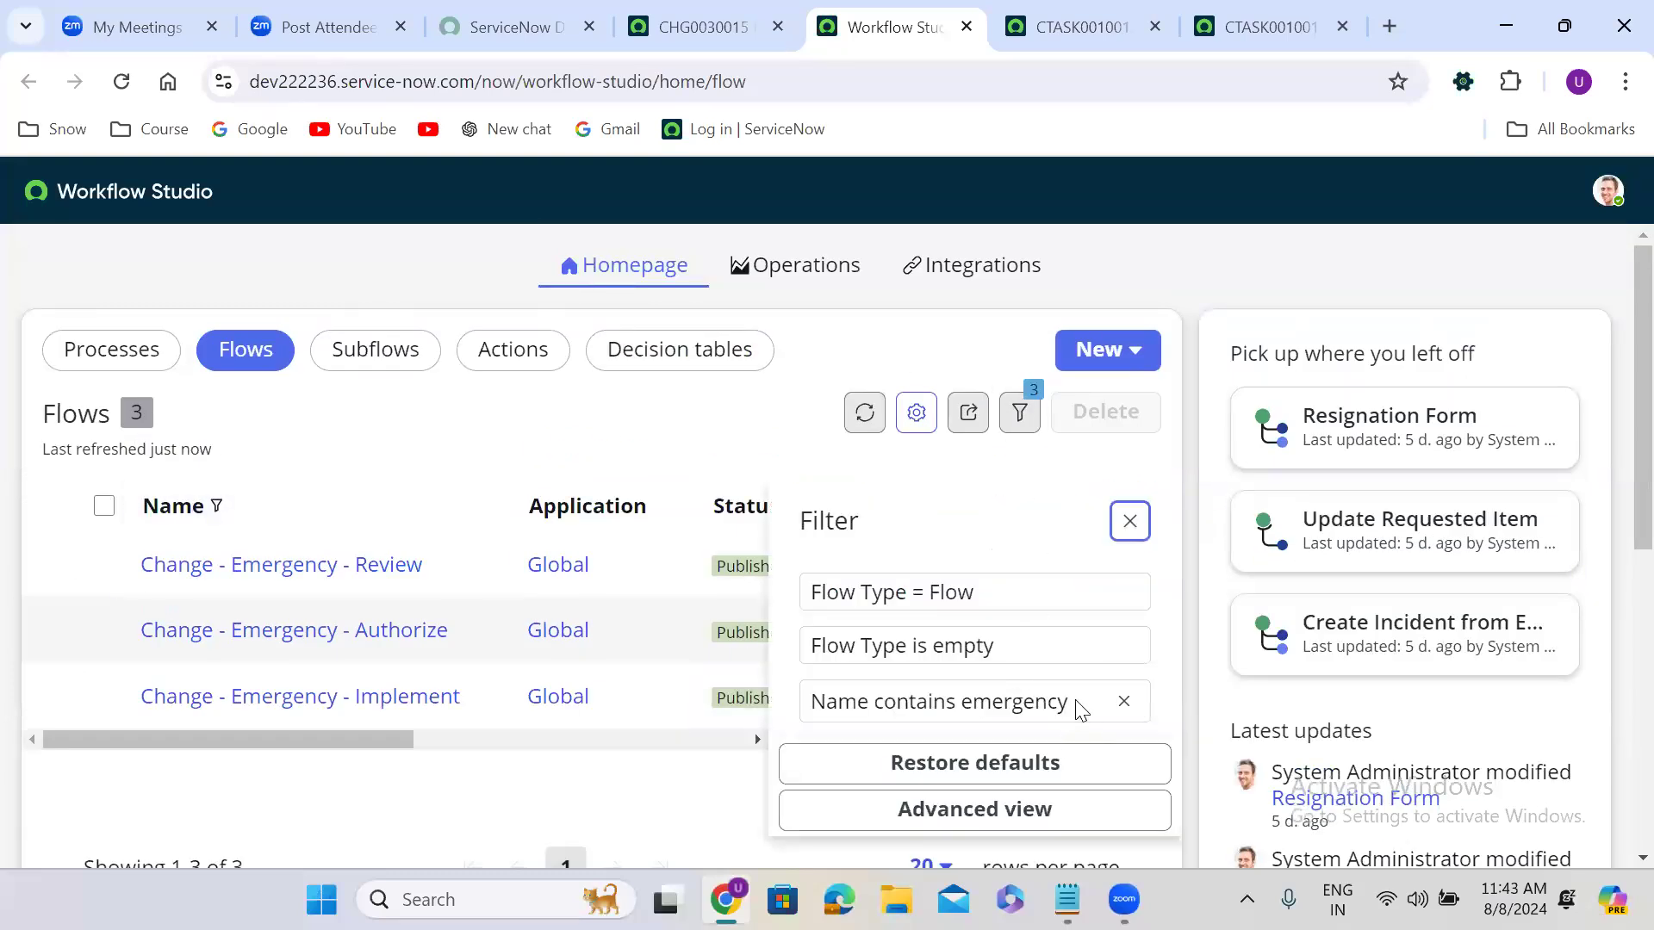
click(1123, 702)
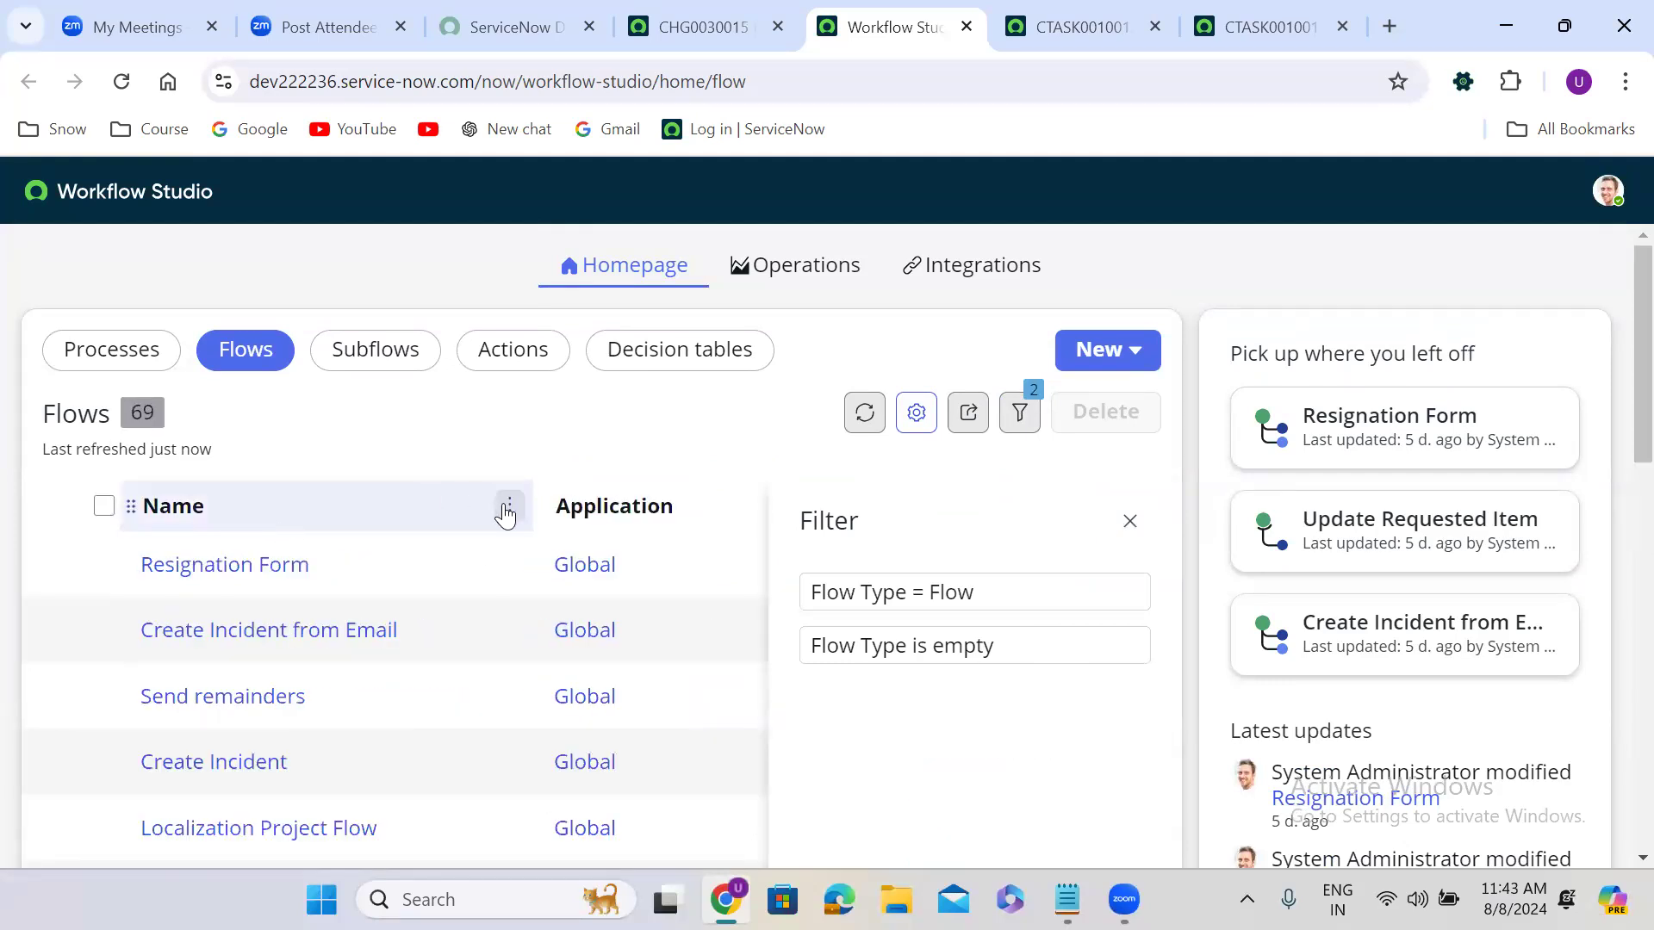
- Filter the flows list to names containing "standard" and dismiss the filter conditions
click(509, 506)
click(330, 765)
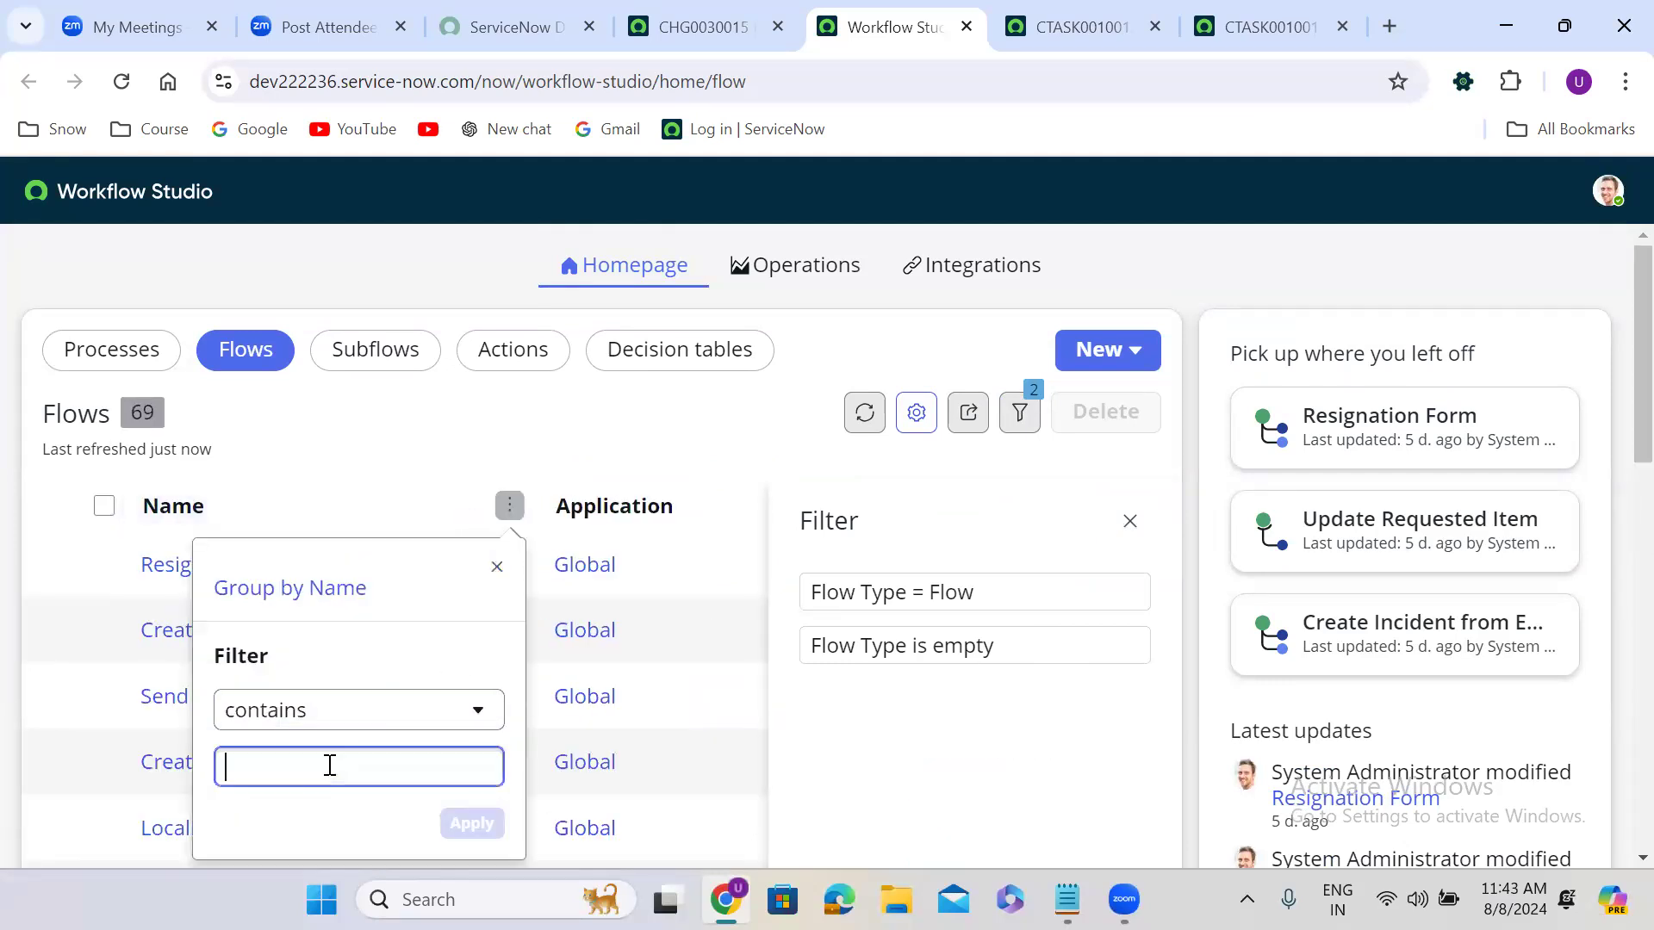
text(standard)
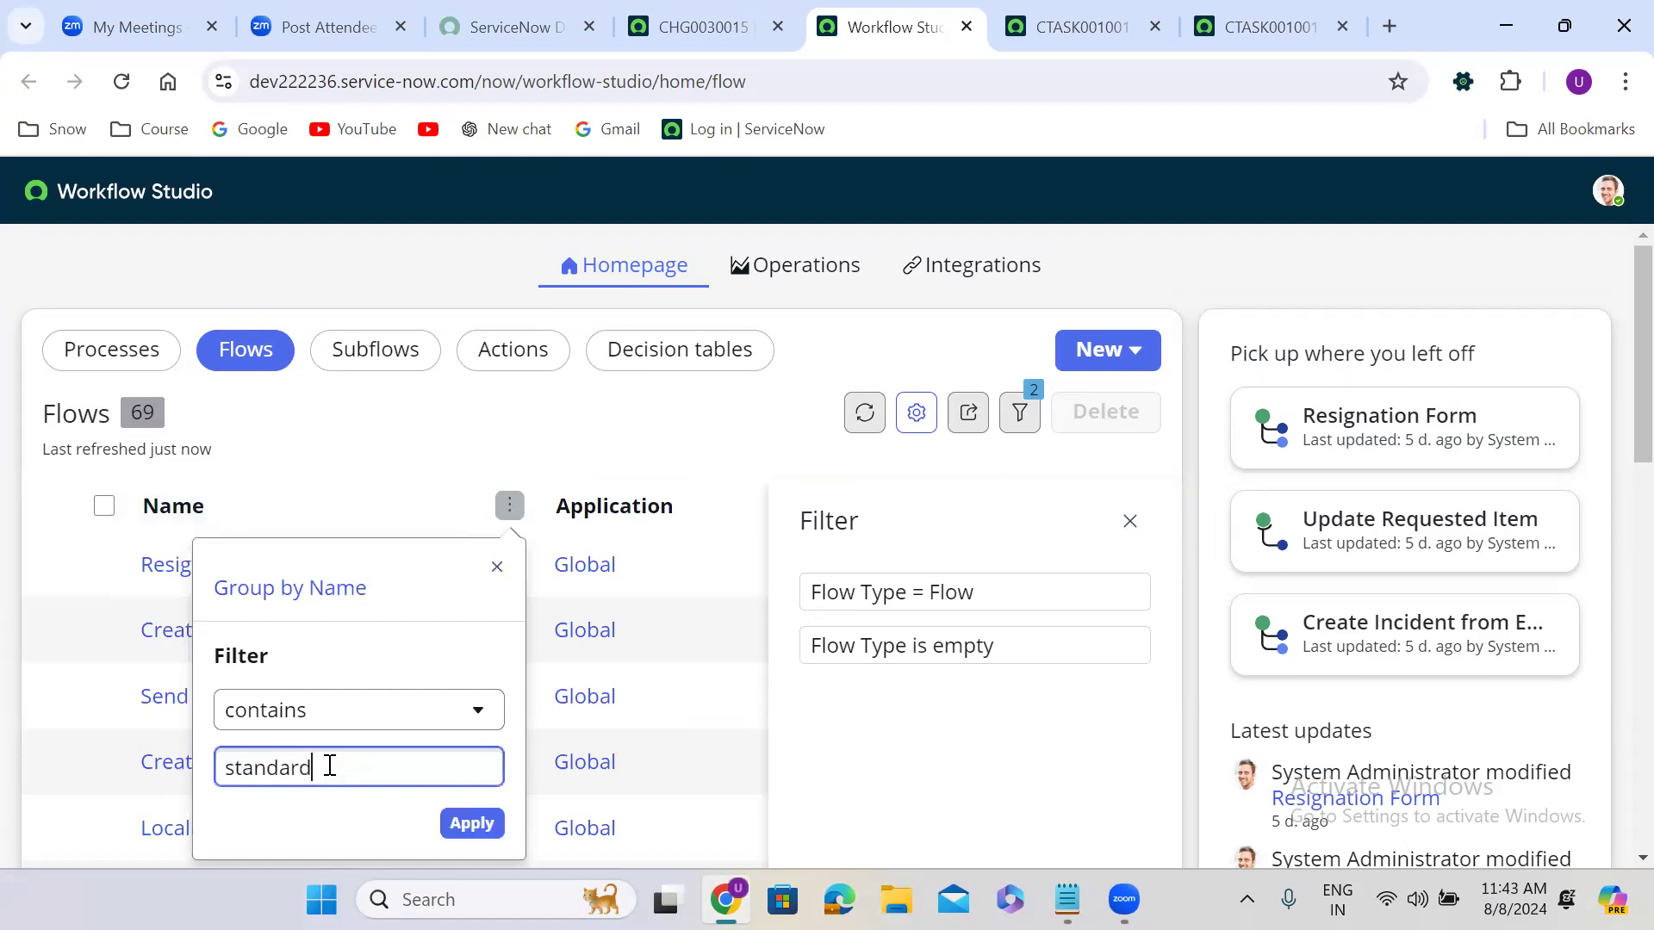
key(Return)
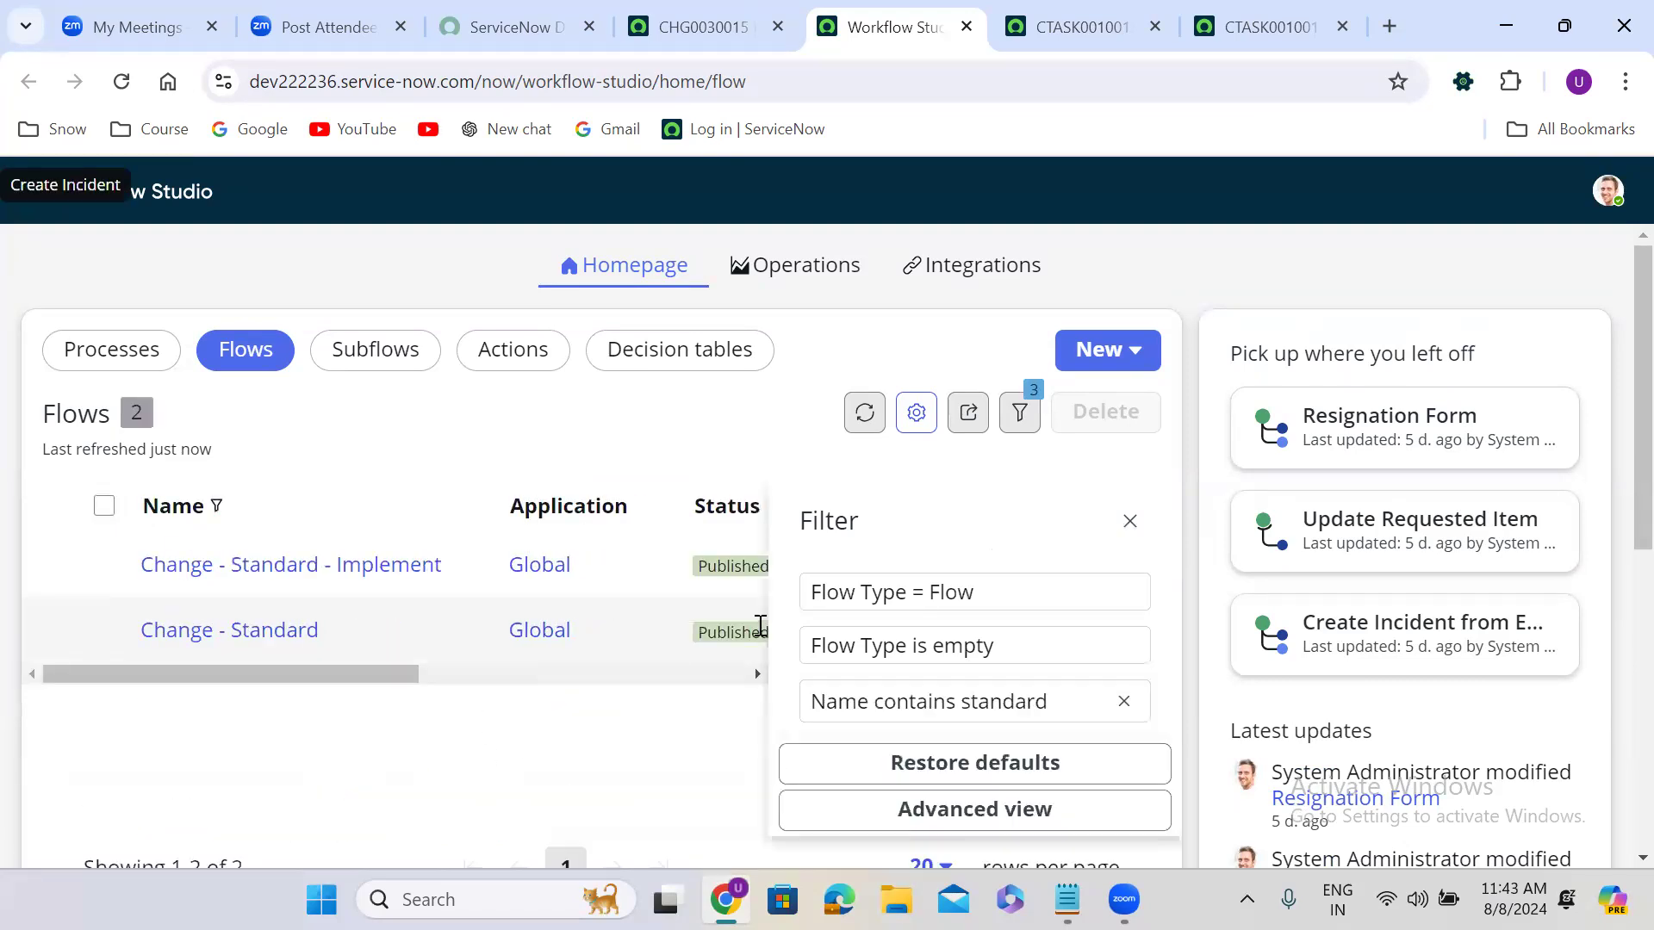
click(1131, 523)
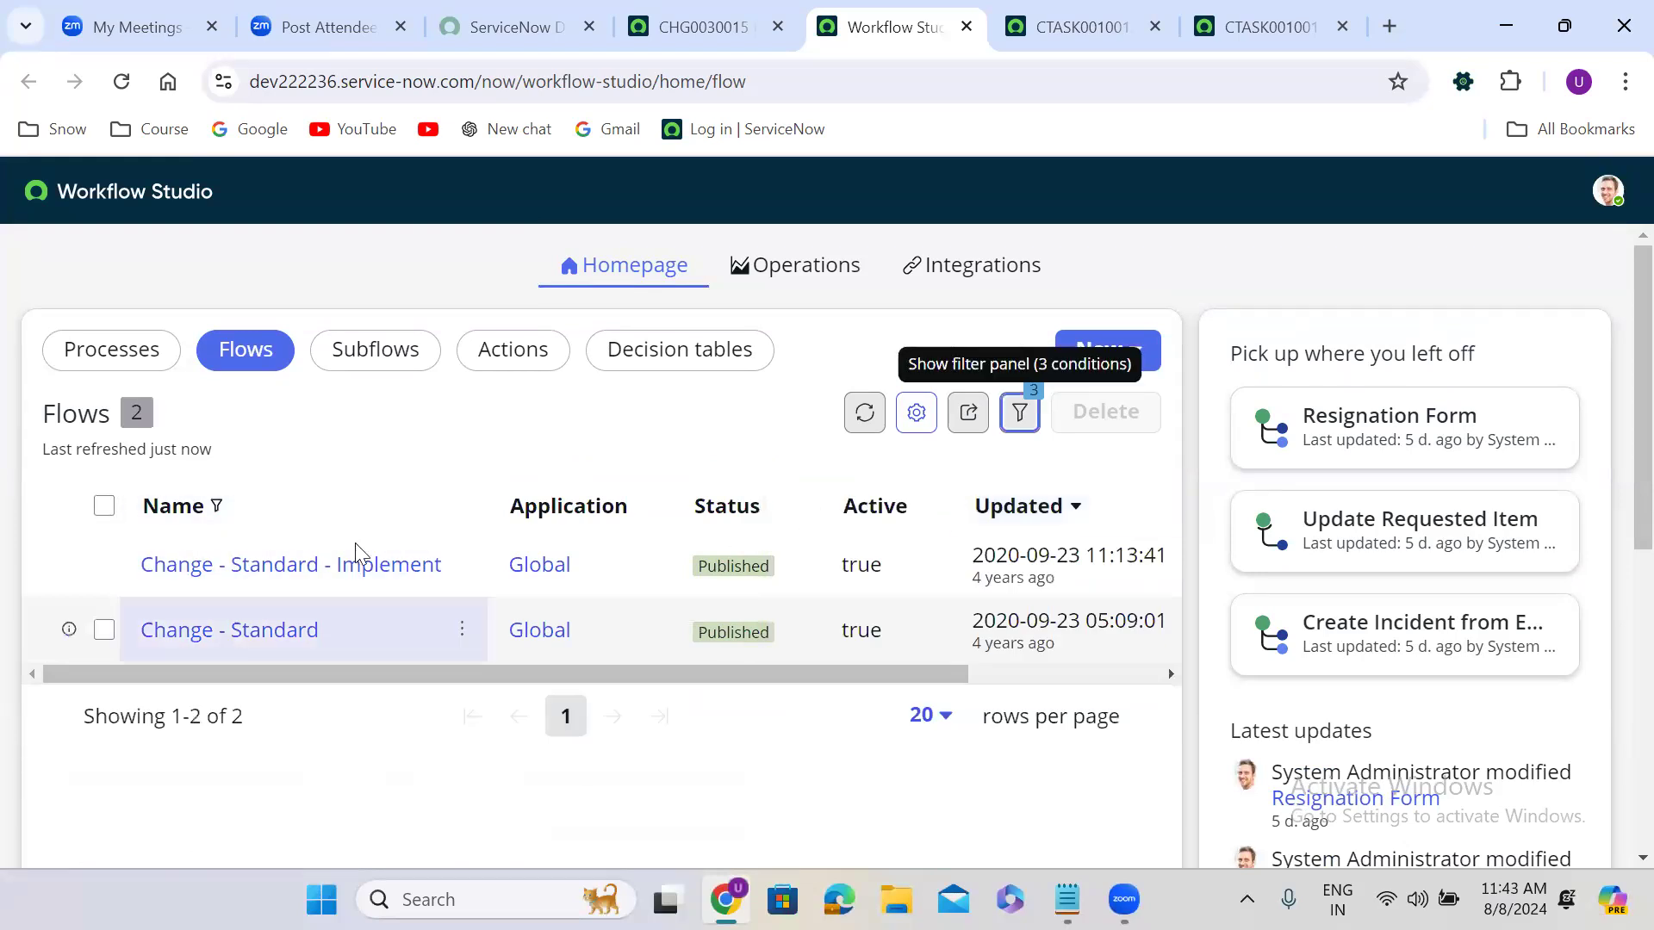
- Open the Change - Standard - Implement flow to view its trigger and actions, and return to the closed change request
click(316, 564)
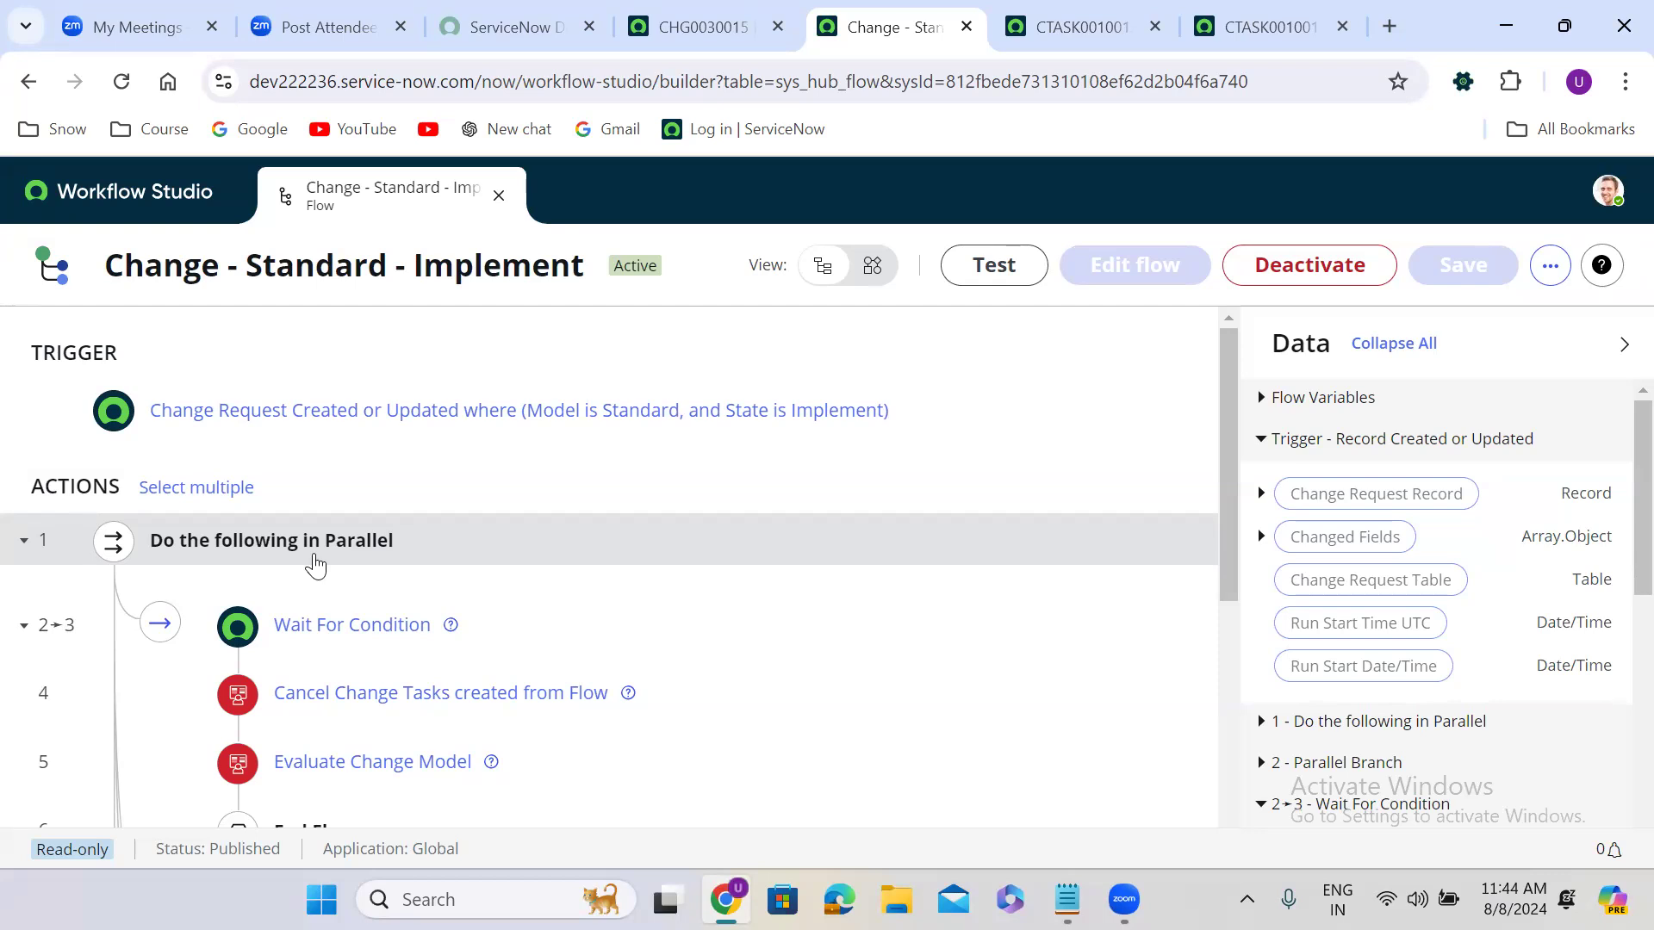
click(708, 36)
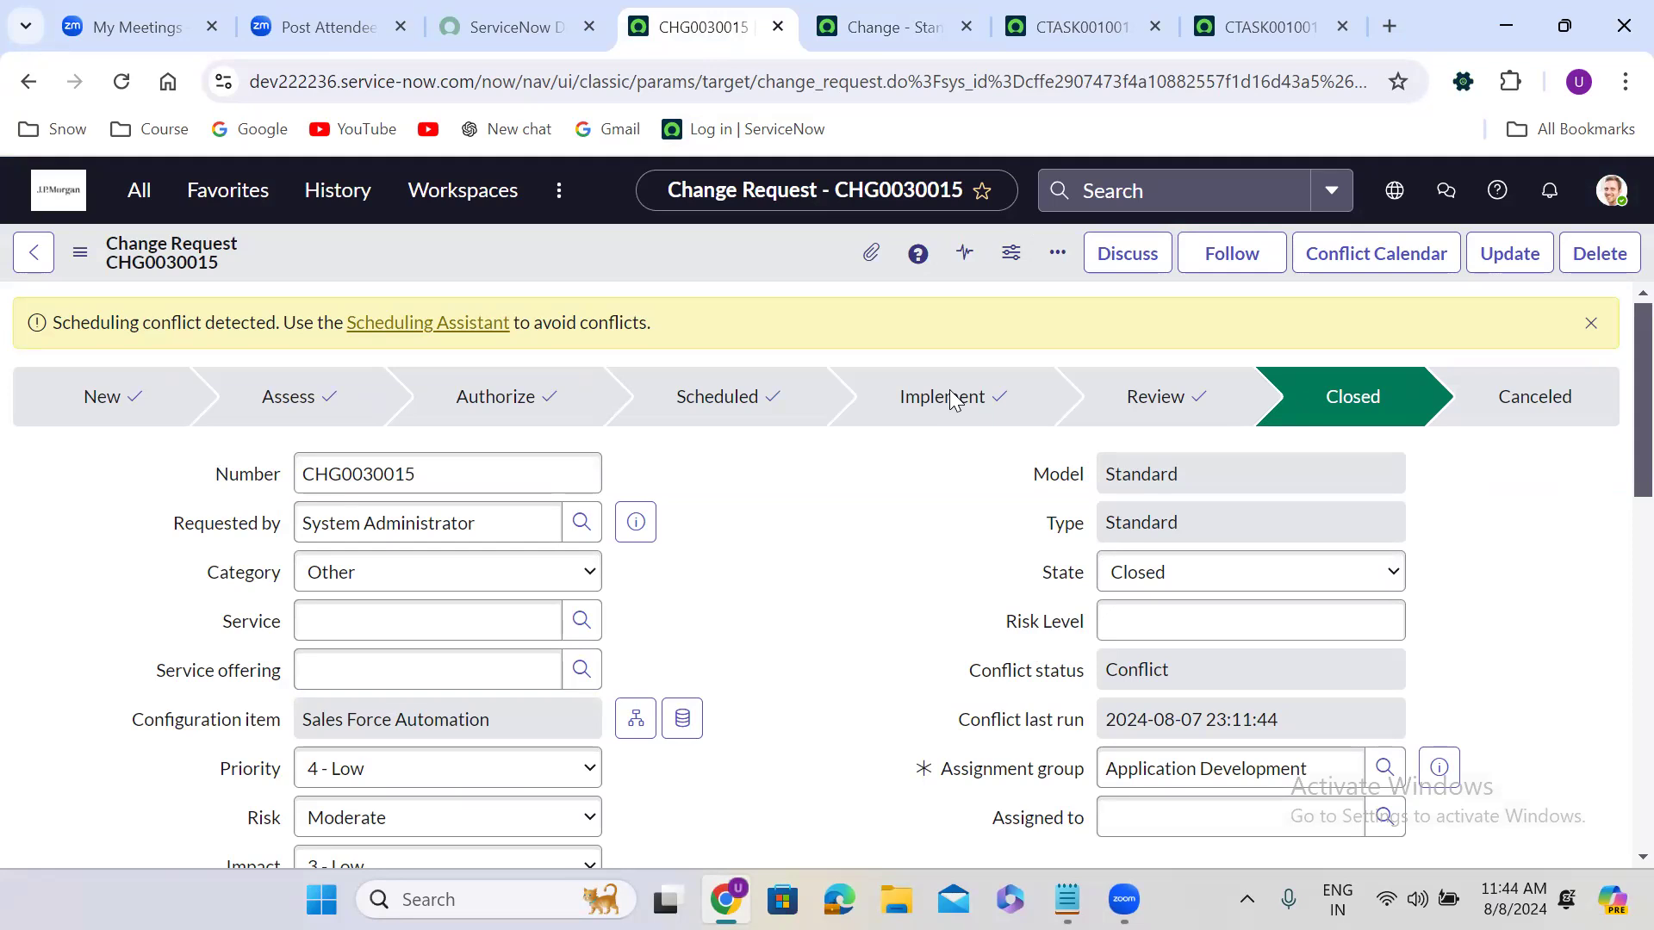
- Review the actions of the Change - Standard - Implement flow, and open its Change - Implementation tasks subflow to view the Create Task actions
click(895, 19)
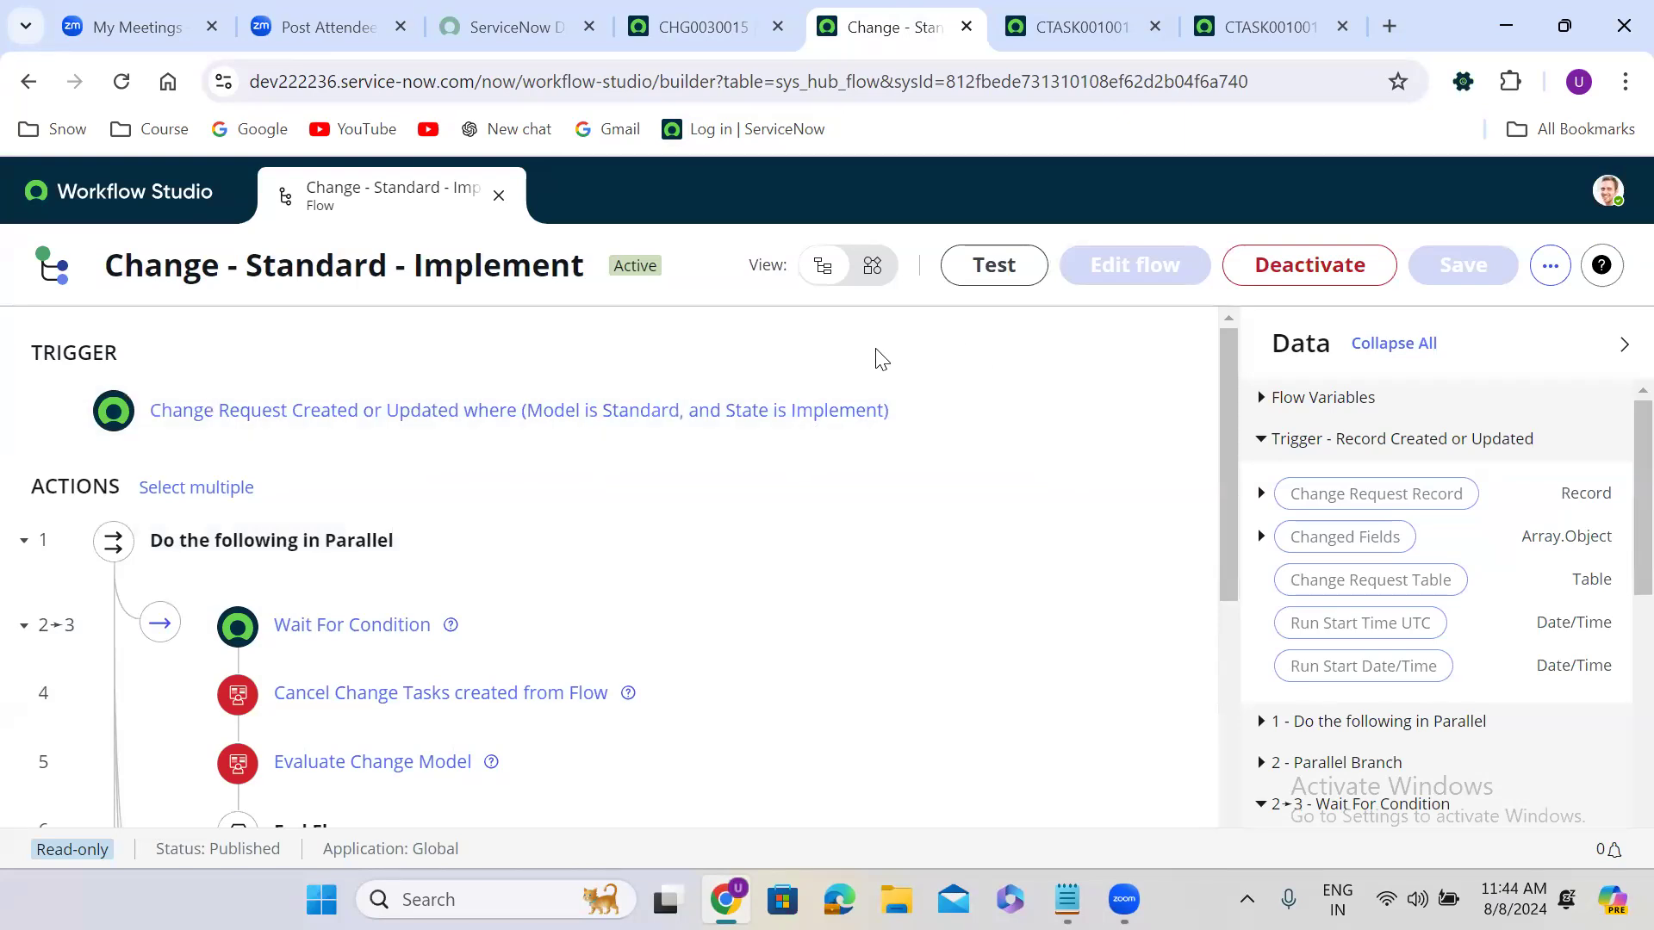
scroll(881, 358, down, 3)
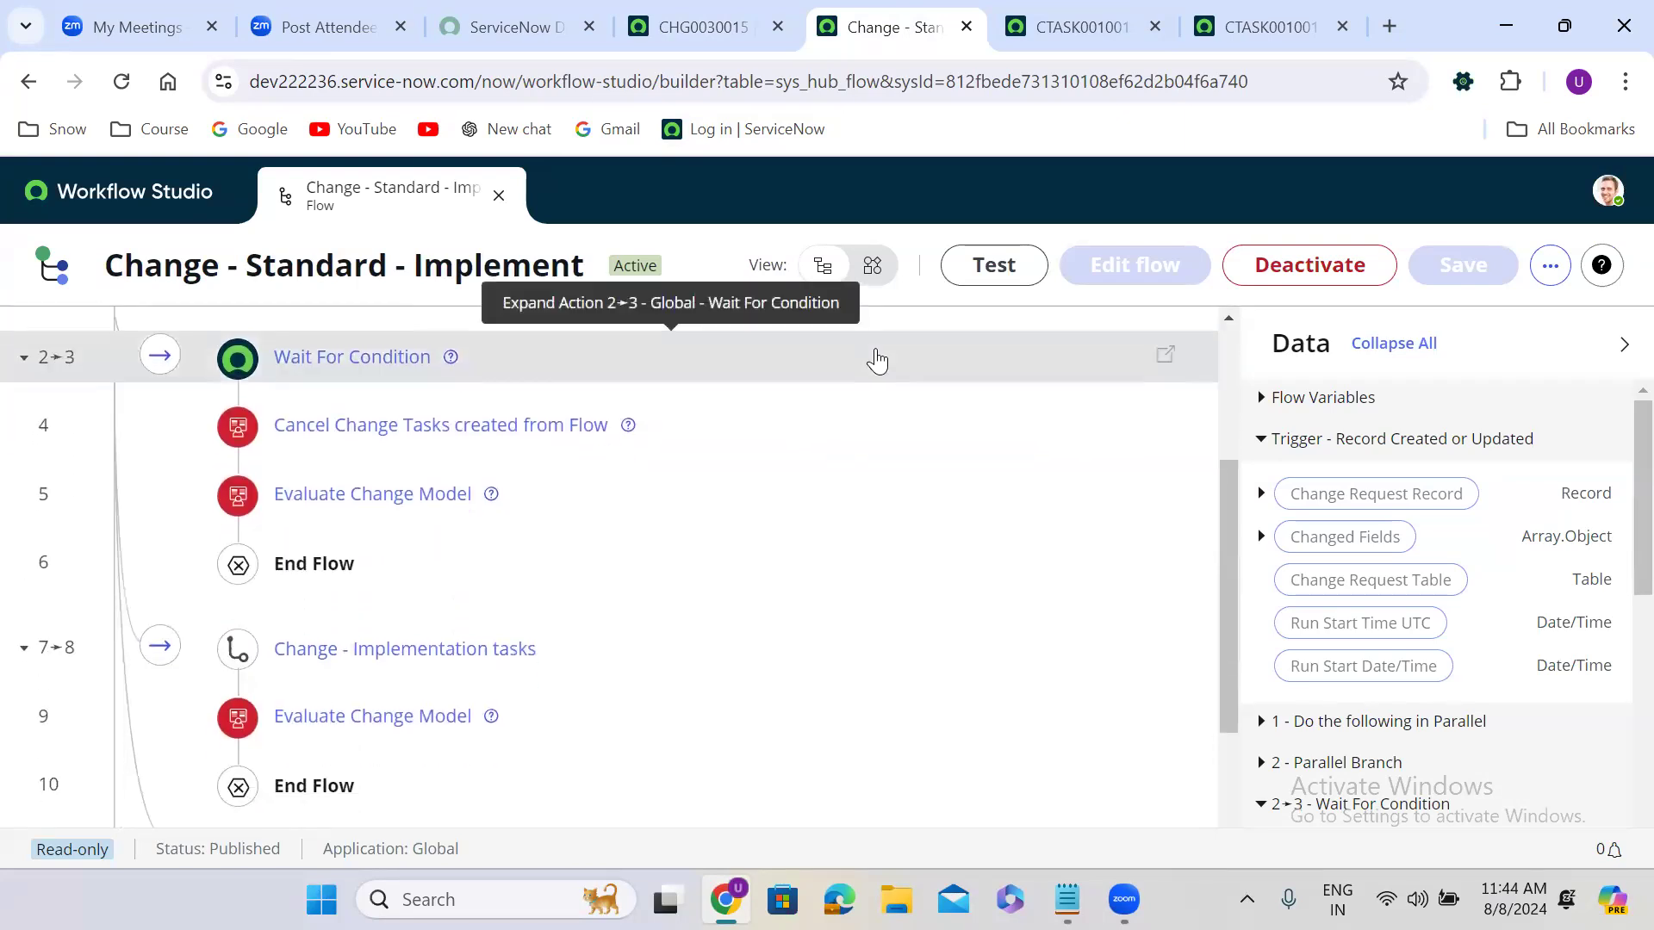
scroll(877, 360, down, 3)
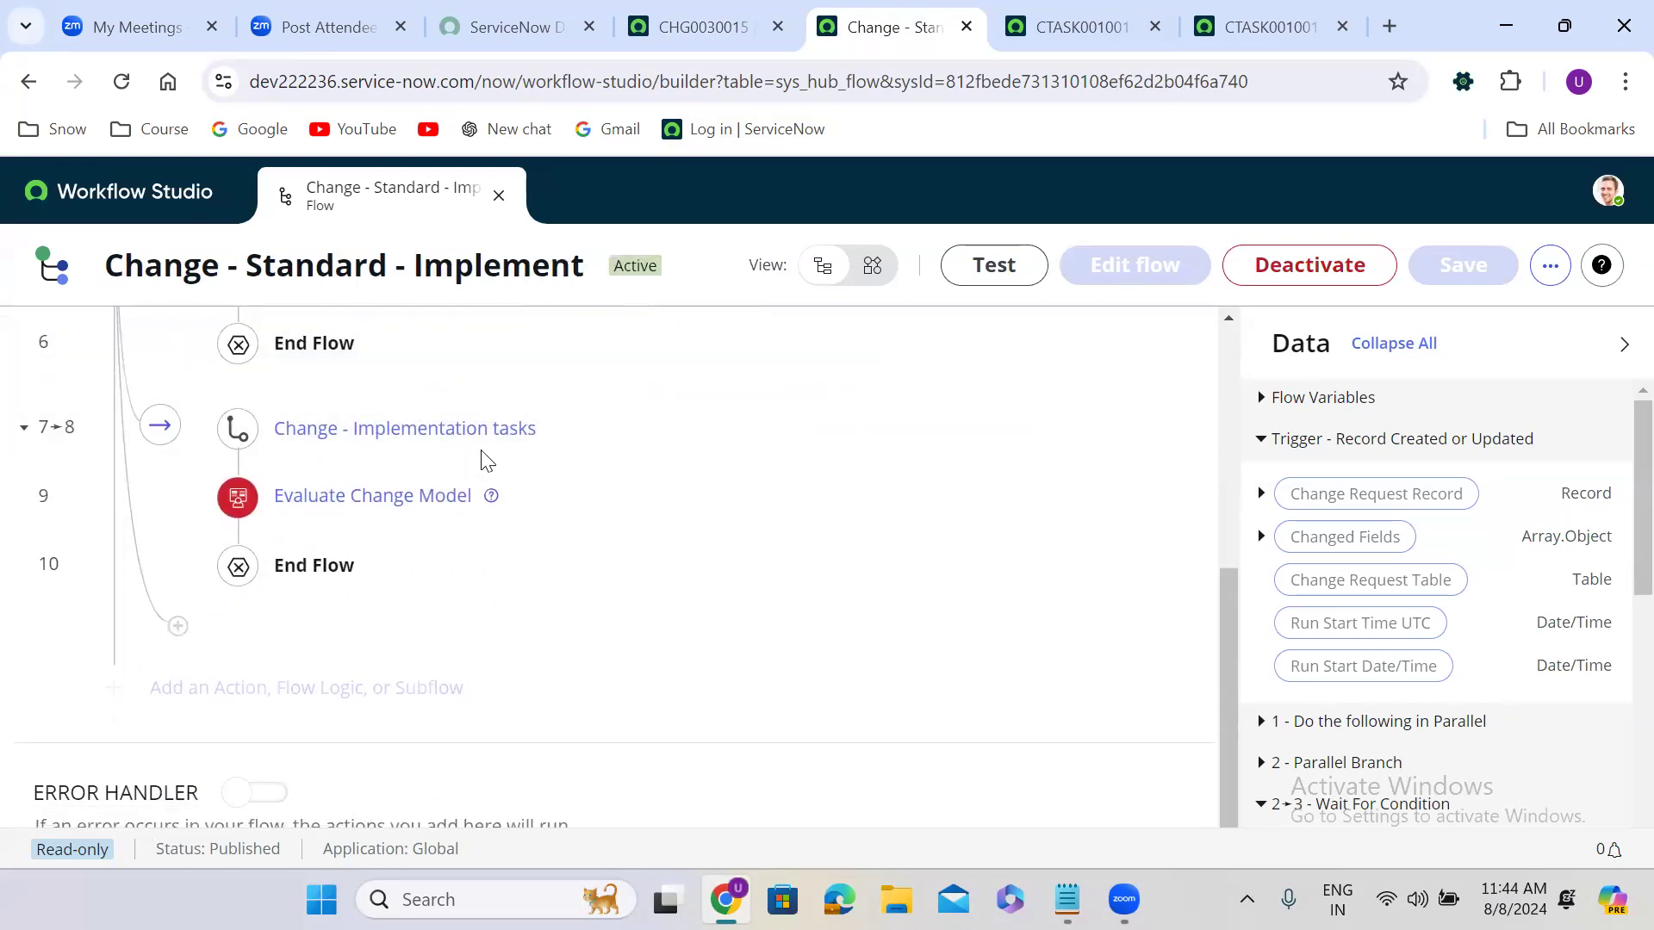
click(1167, 425)
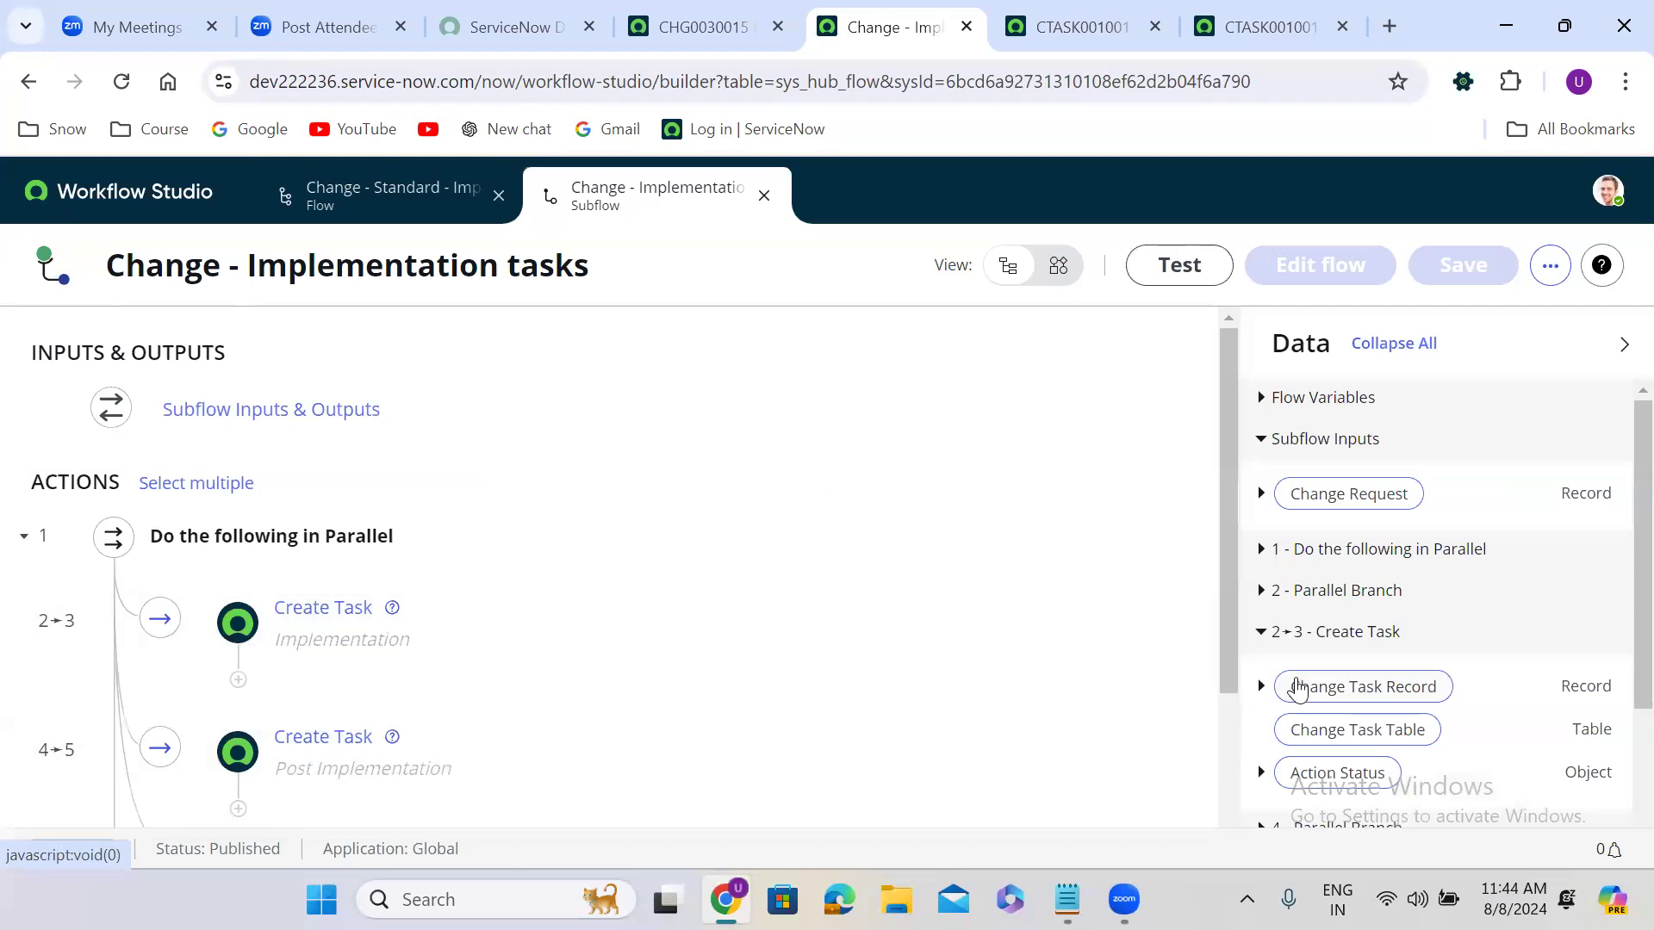
drag(1229, 568, 1233, 696)
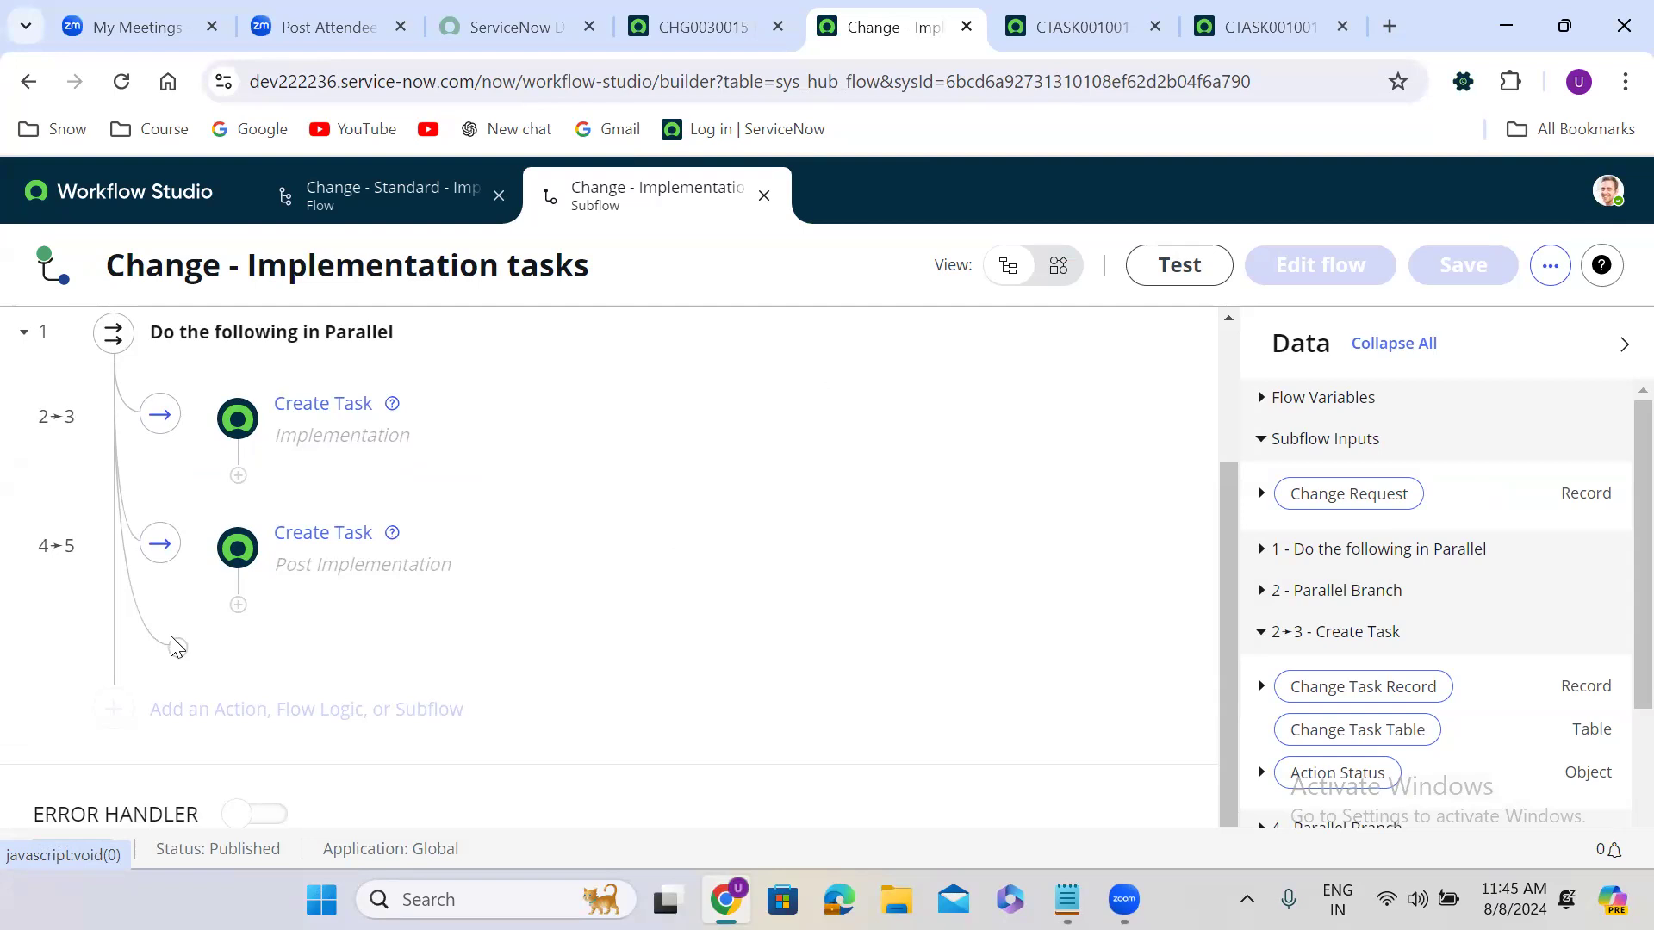
- Recheck the Change - Standard - Implement flow's trigger, go back to the flows list, and return to the closed change request
click(333, 212)
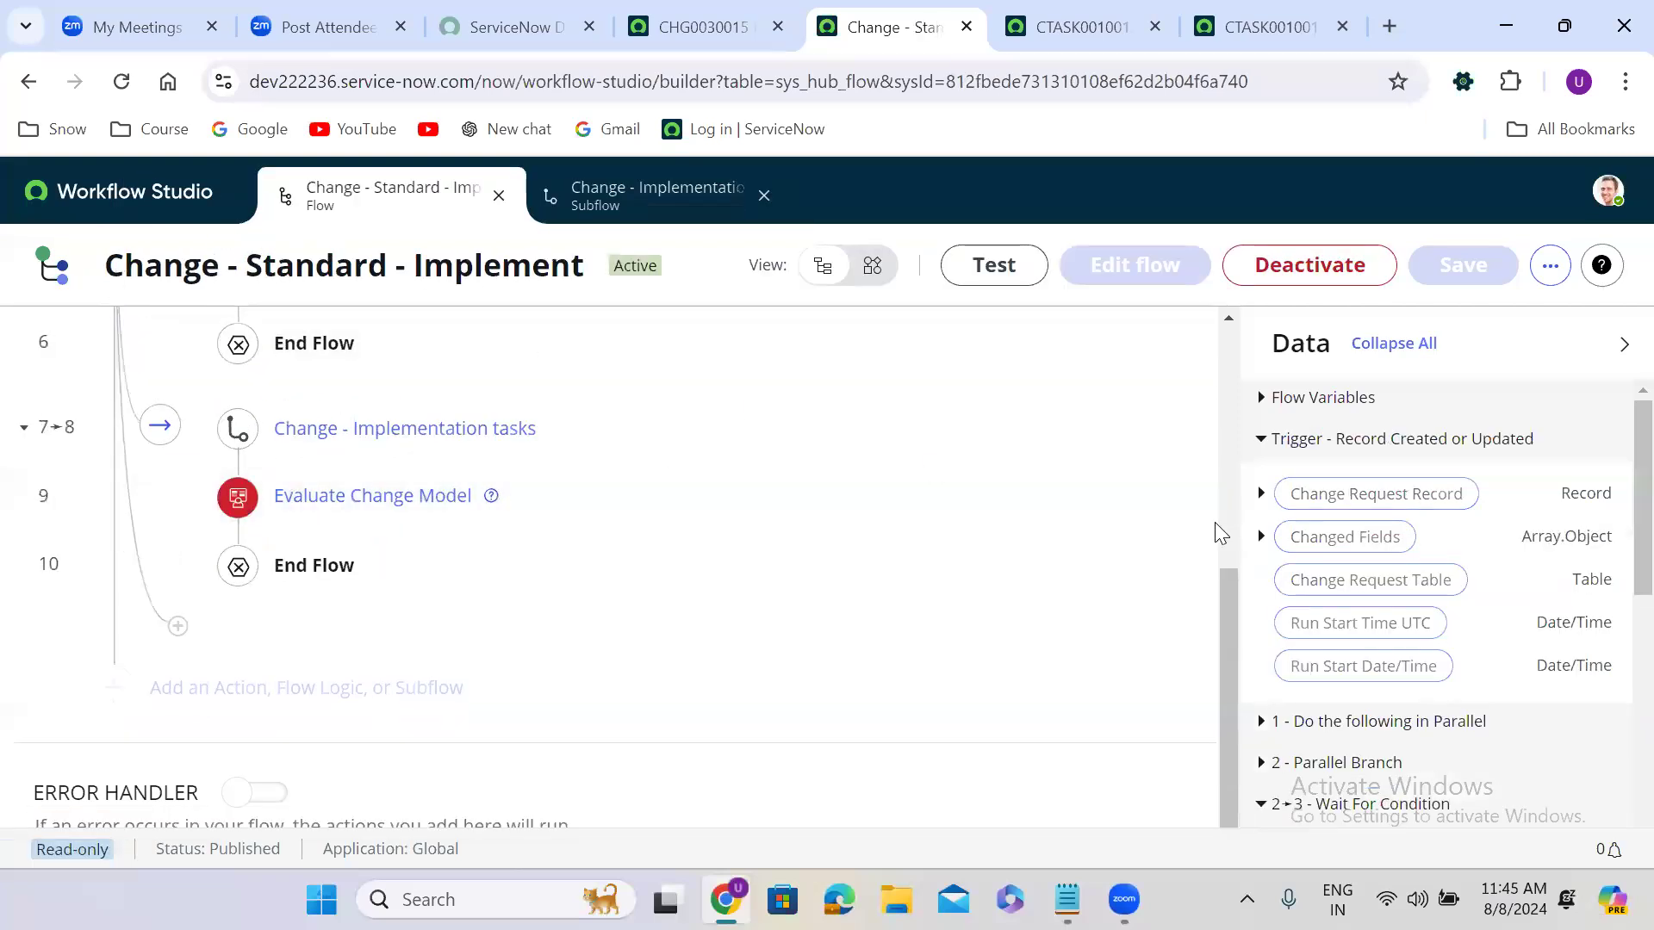
scroll(1222, 631, up, 6)
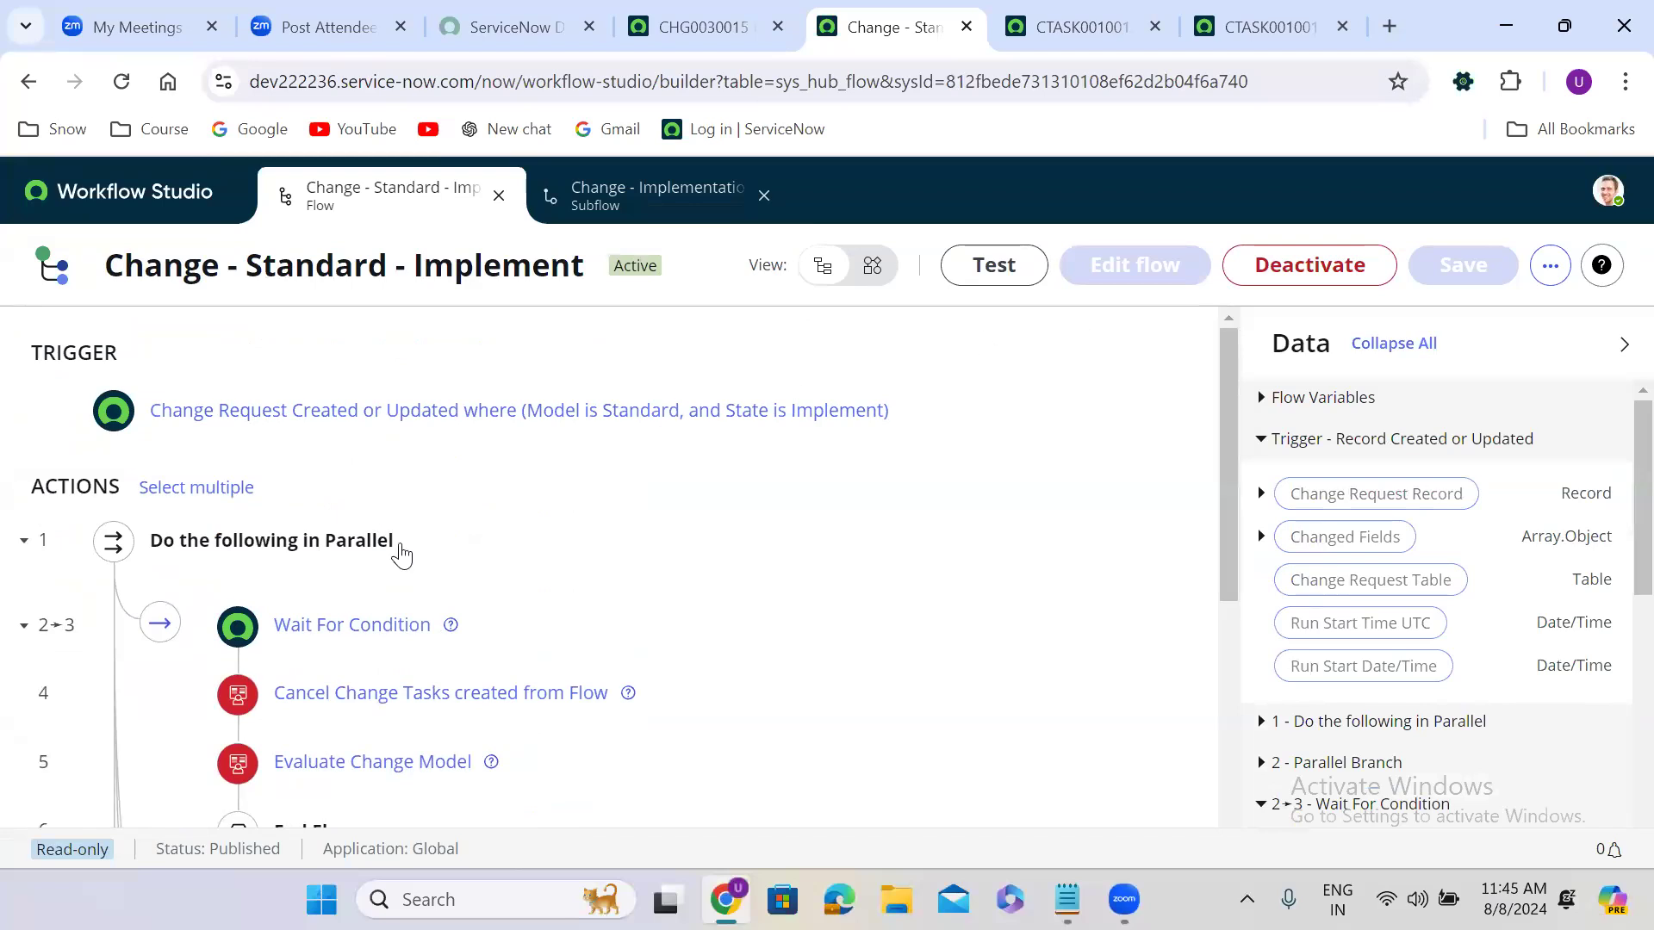
click(168, 211)
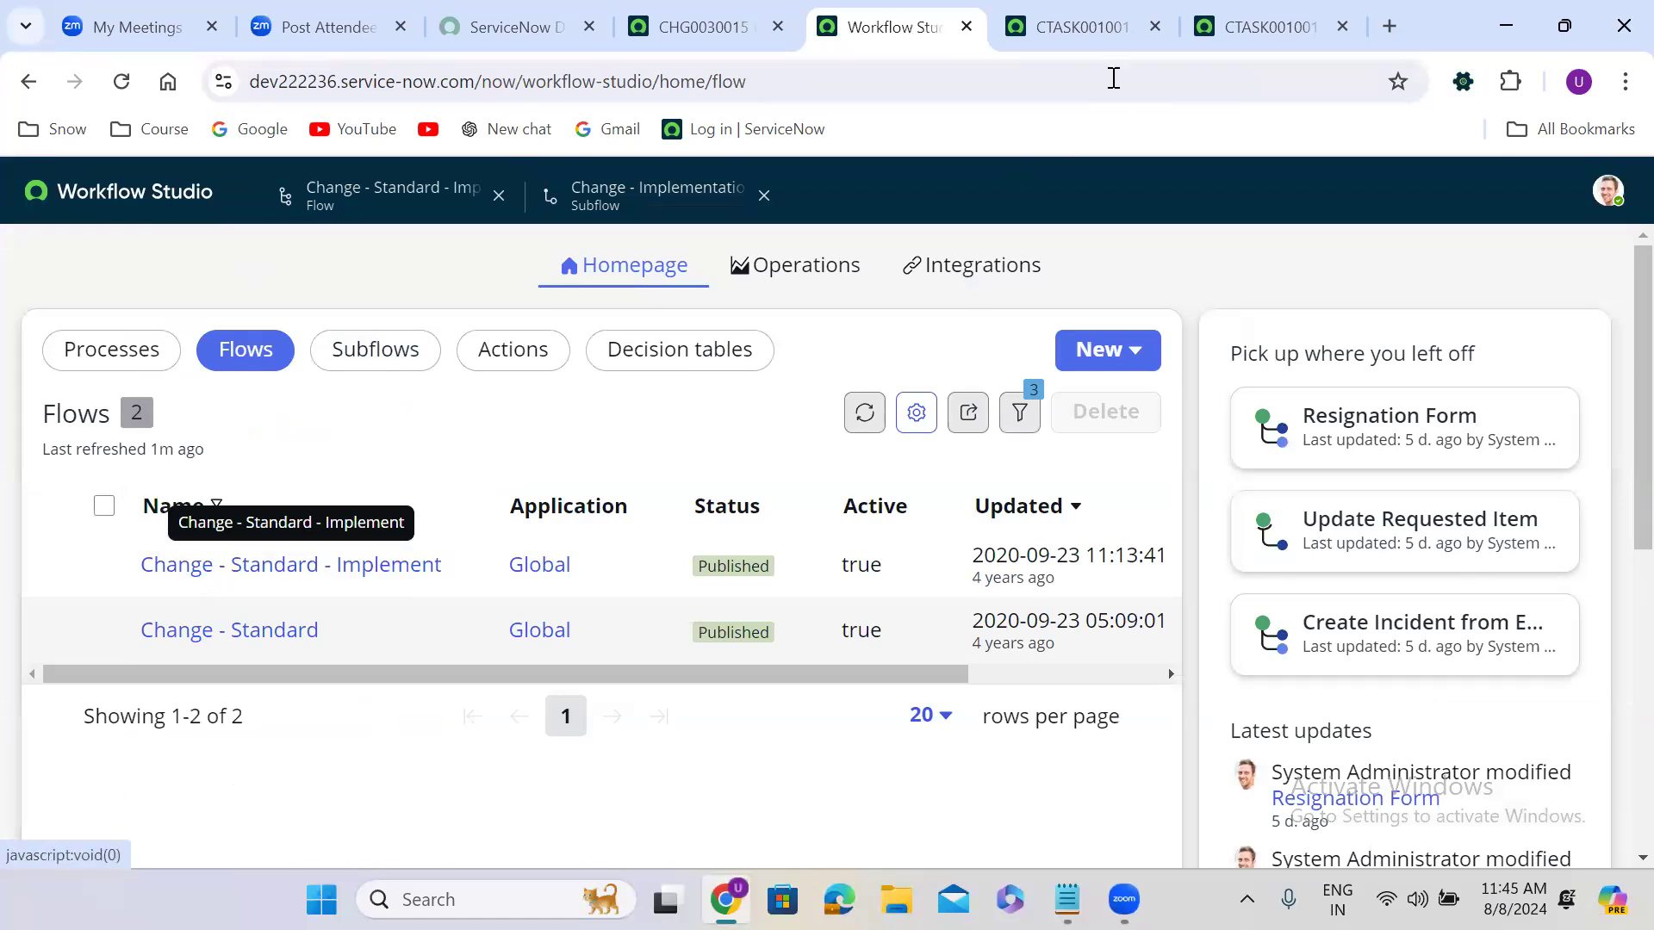
click(685, 24)
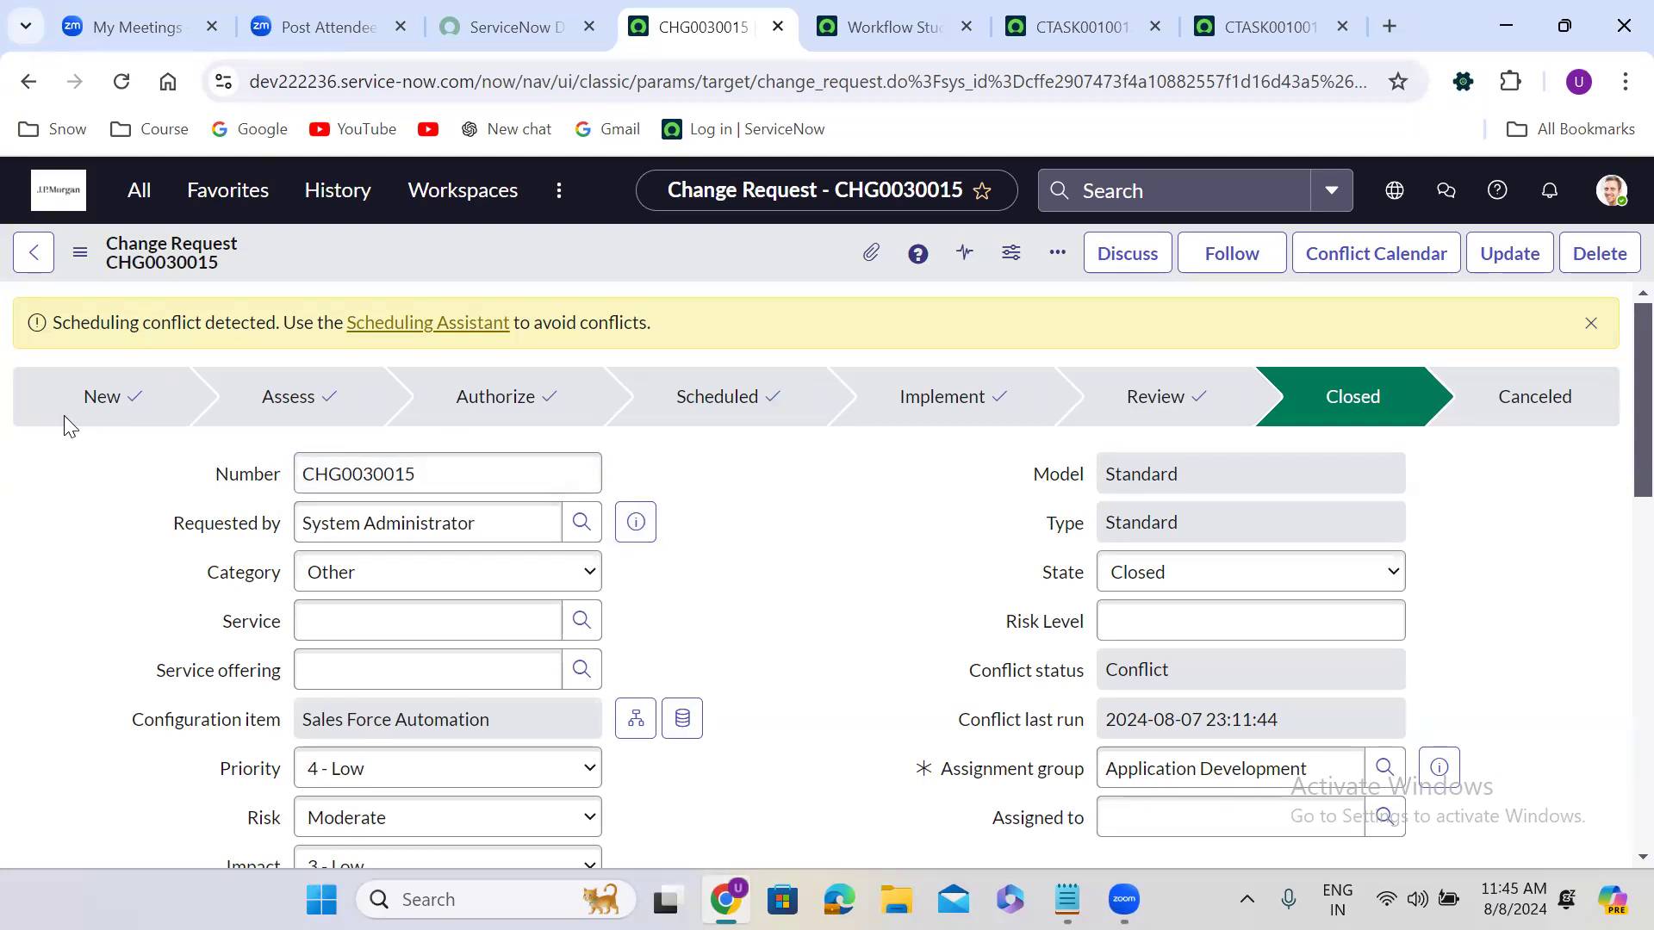
drag(53, 412, 1566, 377)
double_click(955, 573)
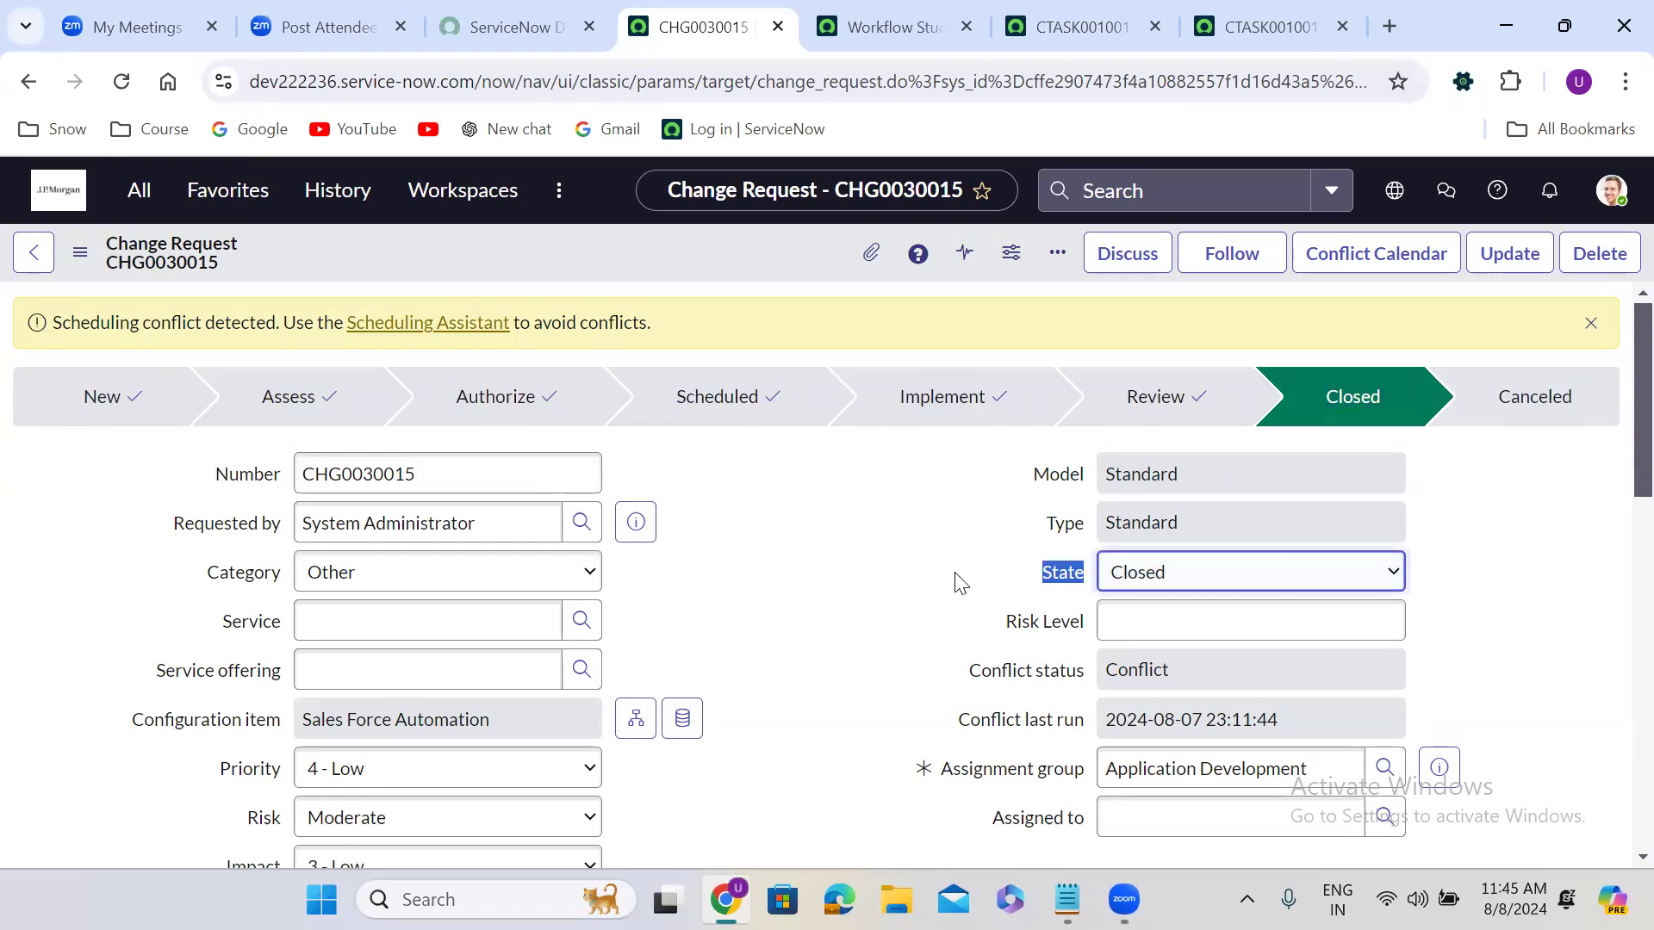
click(841, 540)
double_click(841, 544)
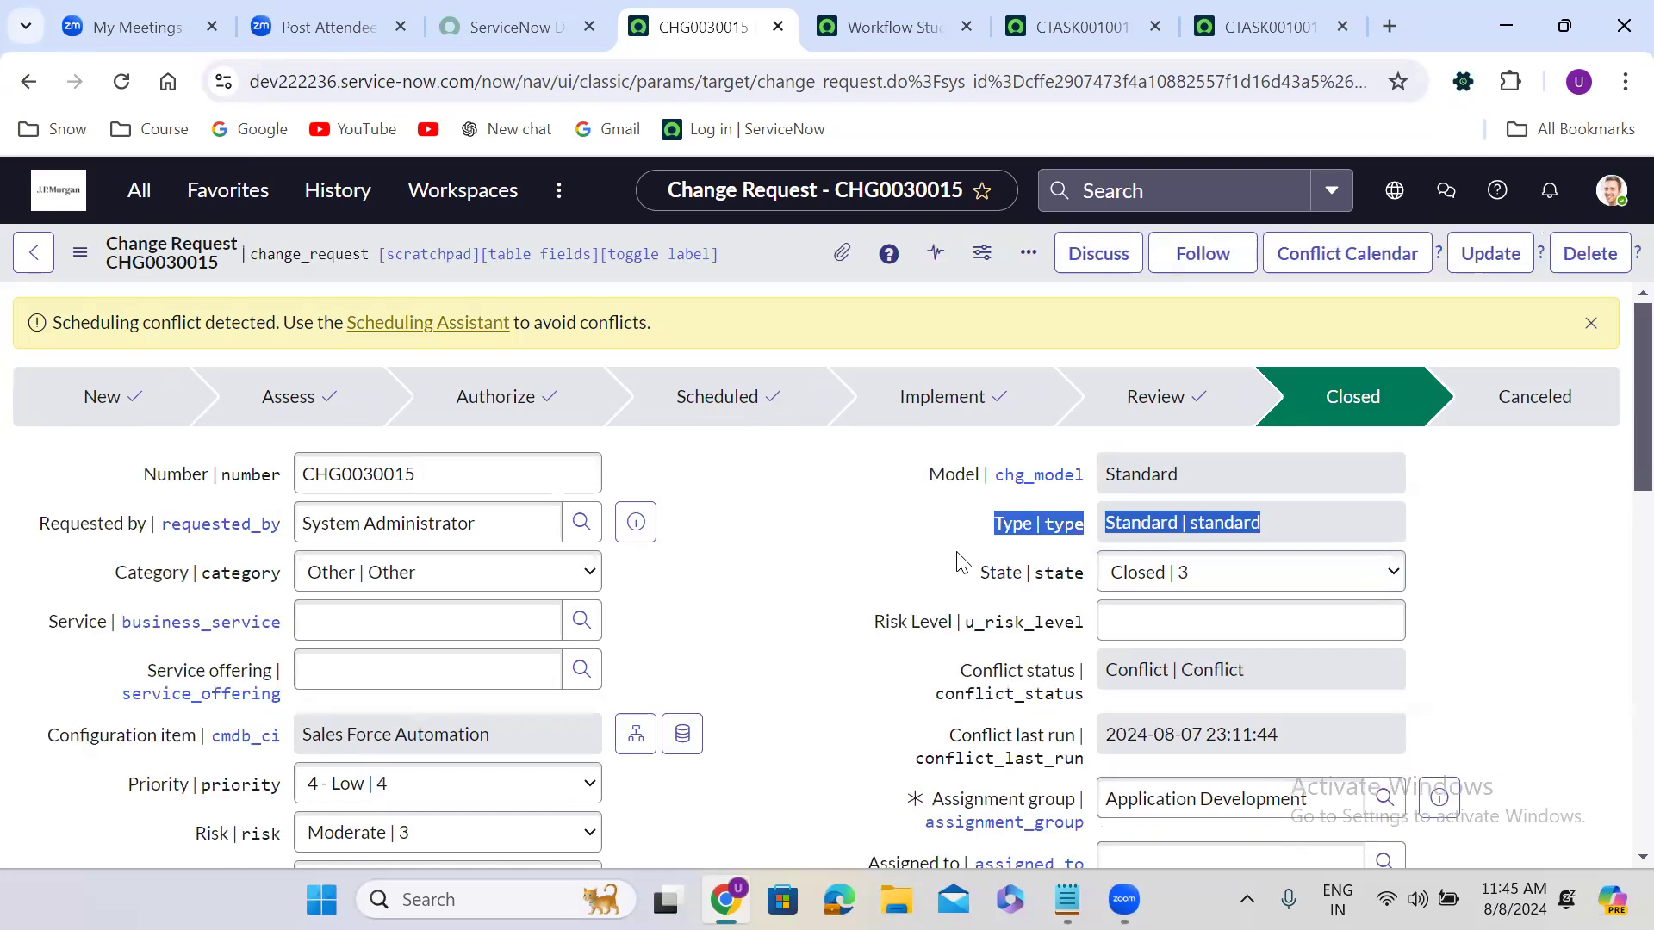
double_click(727, 535)
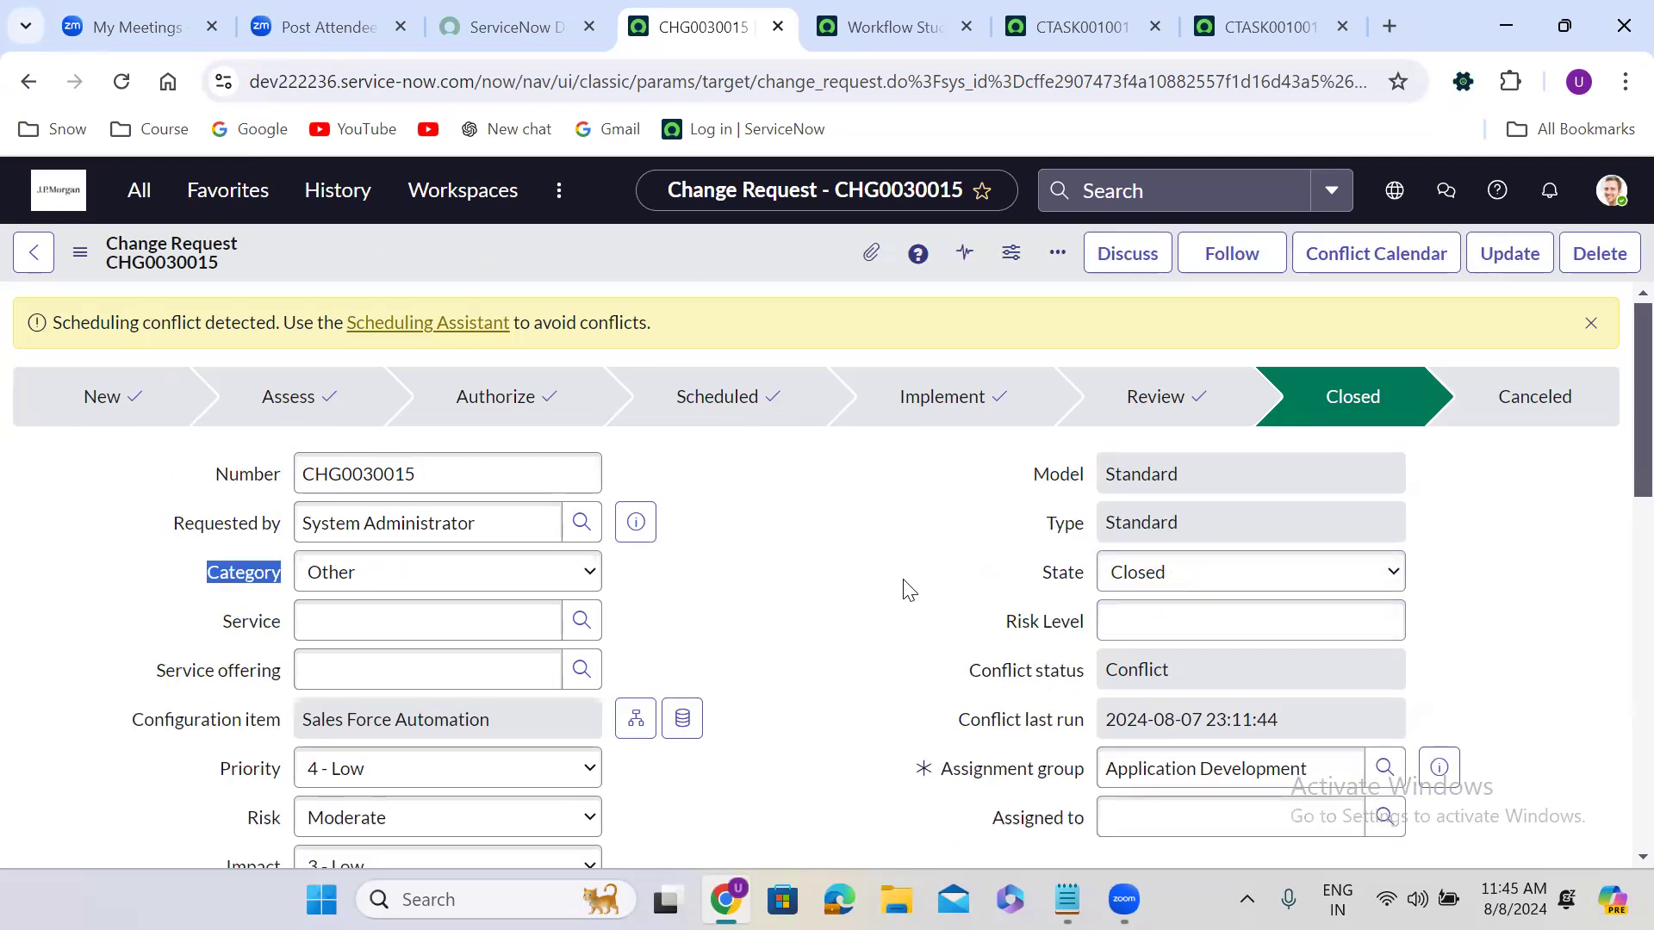
- Remove the Risk Level field from the Change Request form layout and save the layout
right_click(711, 260)
mouse_move(960, 546)
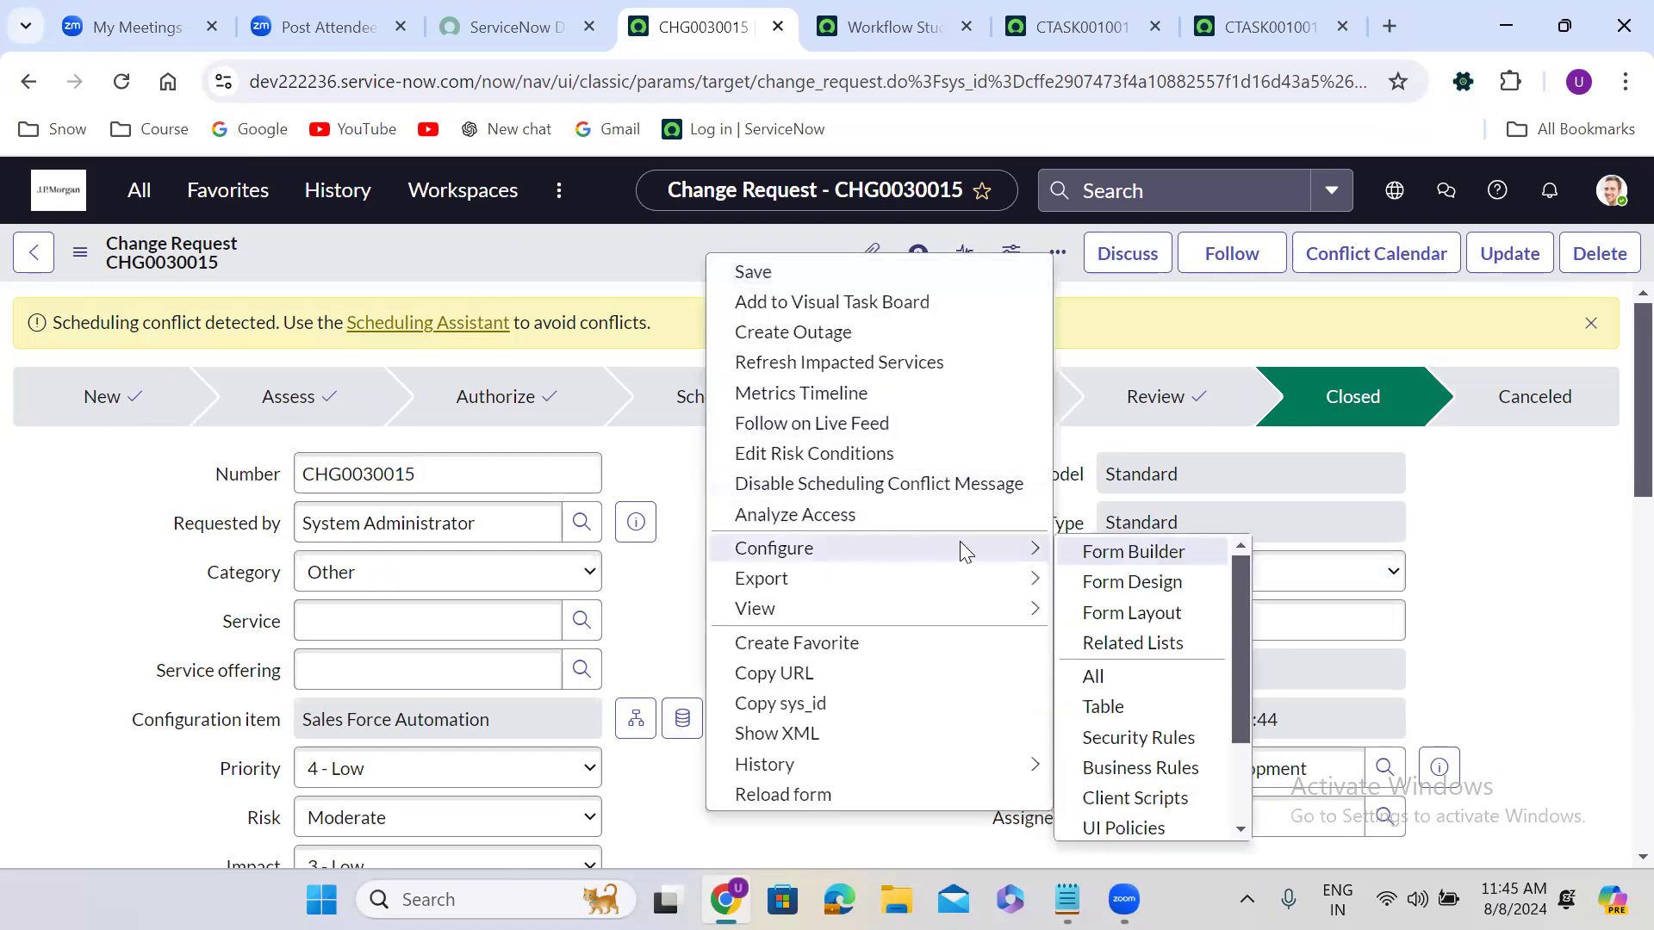
click(1144, 613)
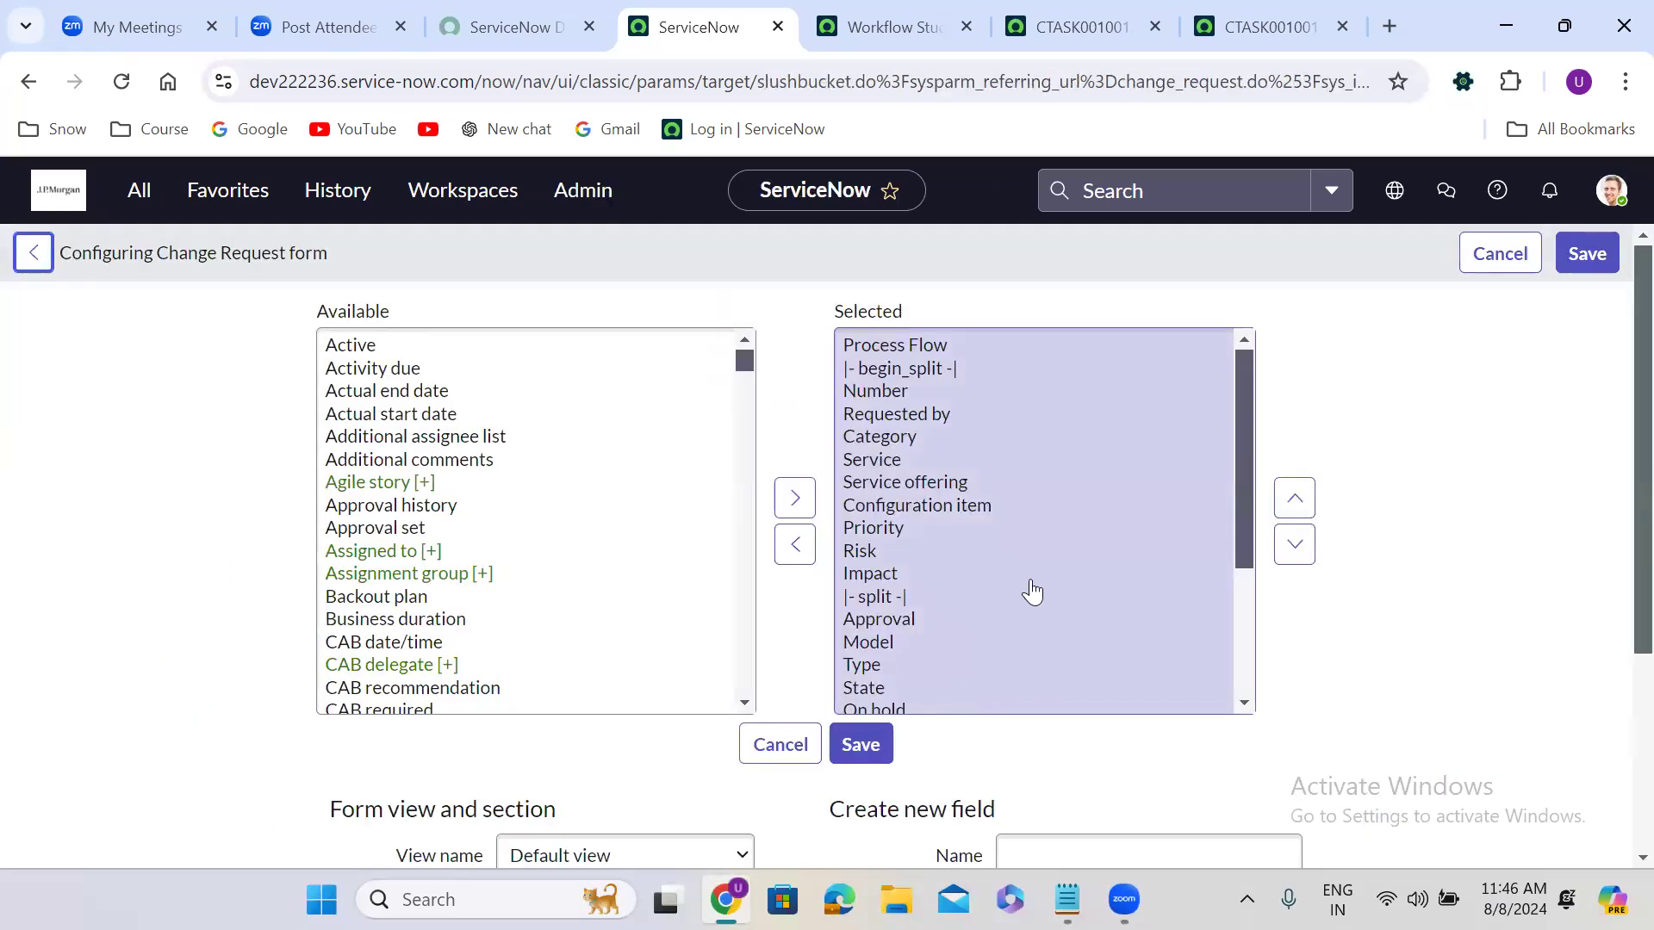
click(972, 578)
drag(1250, 462, 1249, 603)
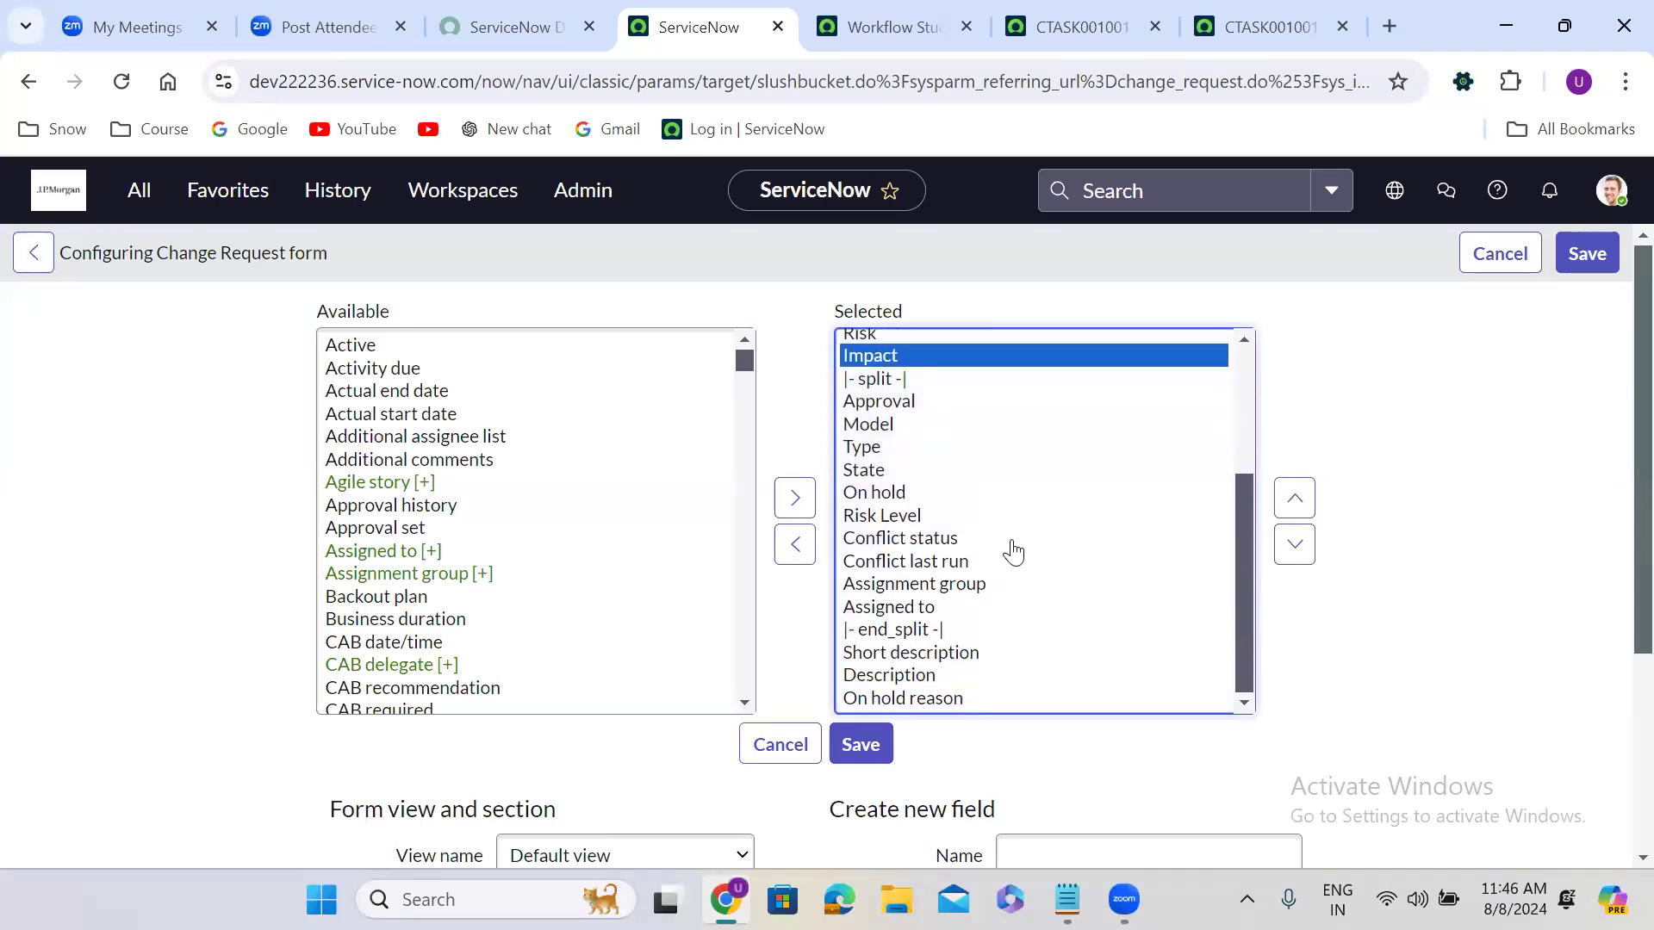
click(928, 517)
click(795, 545)
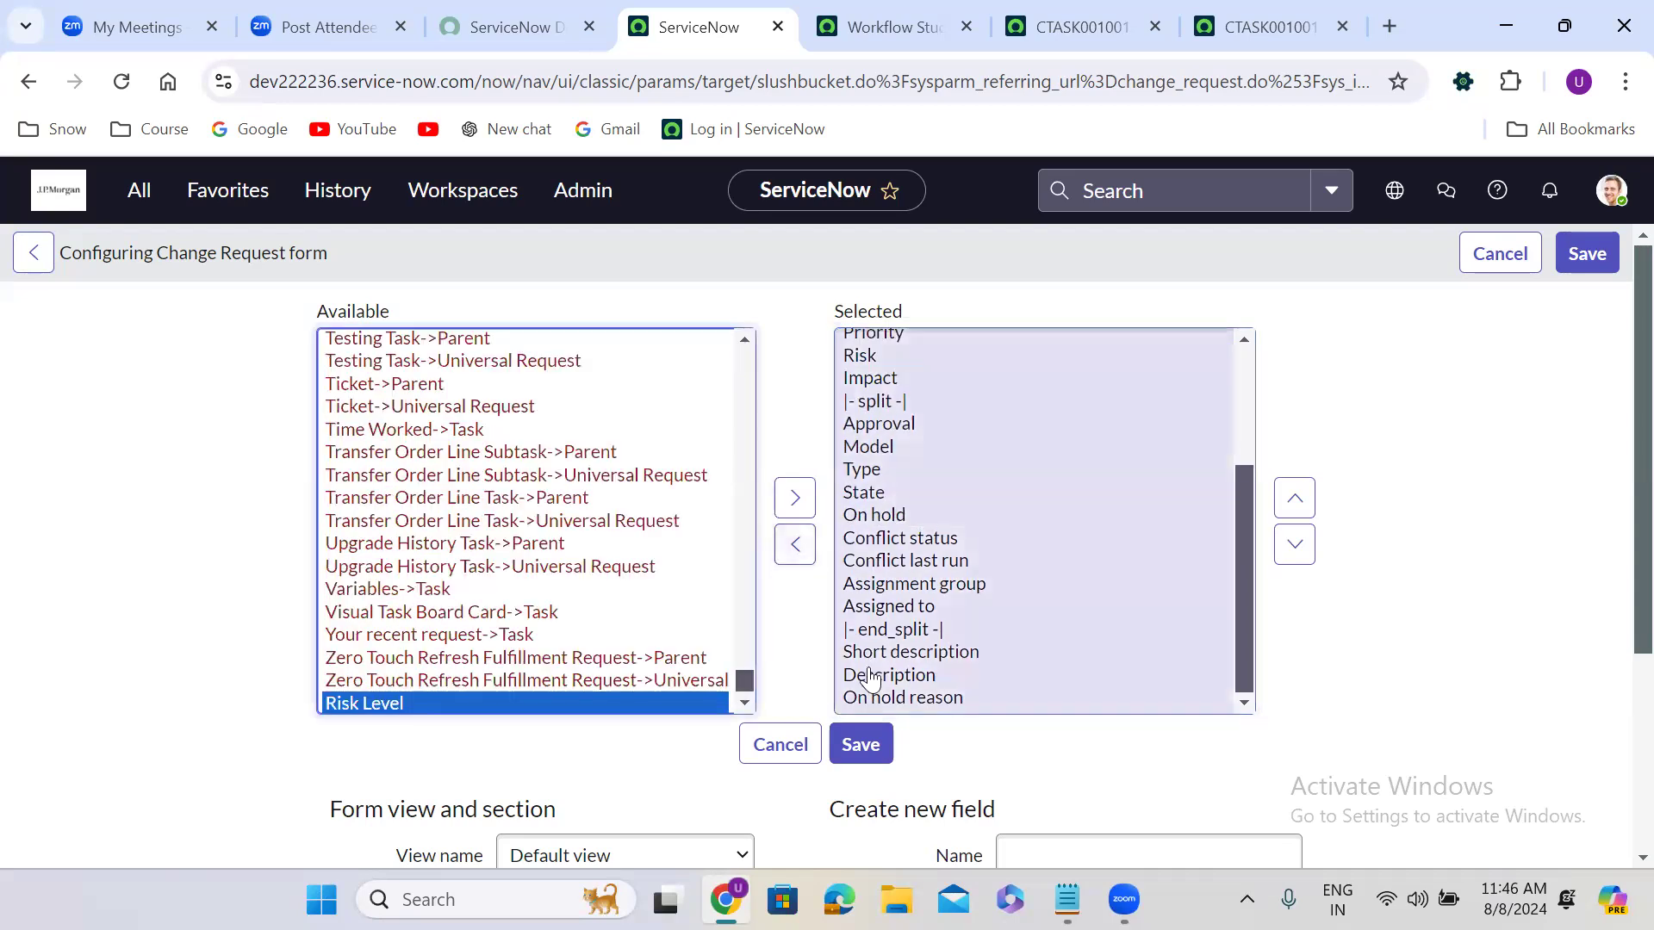
click(862, 743)
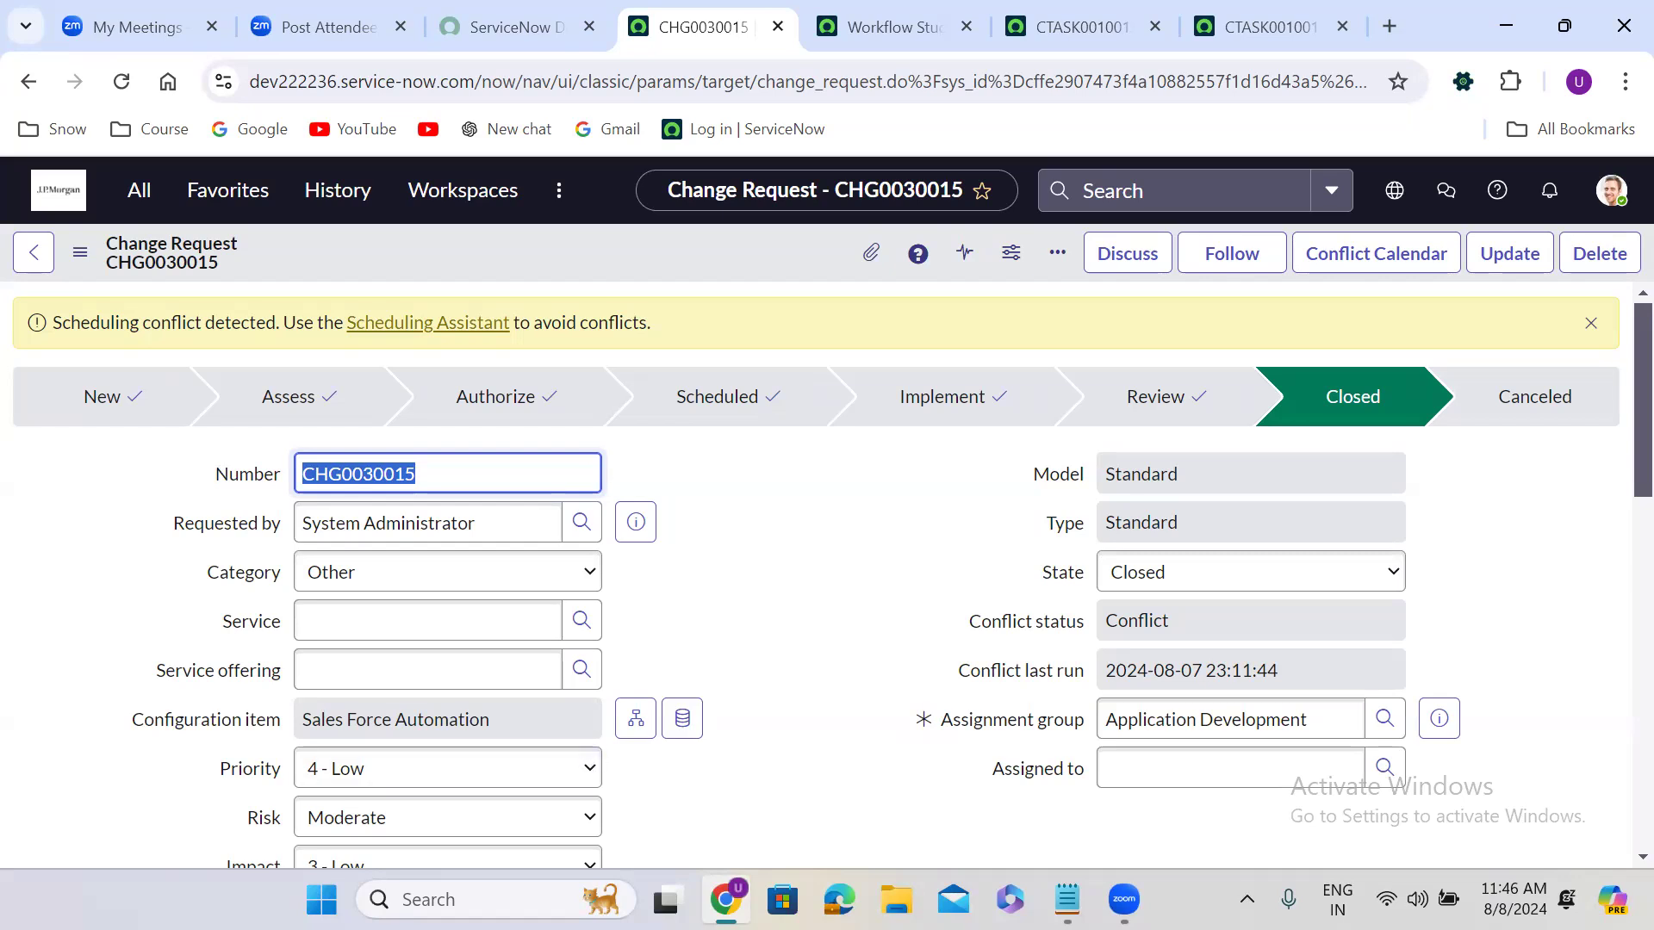
click(822, 530)
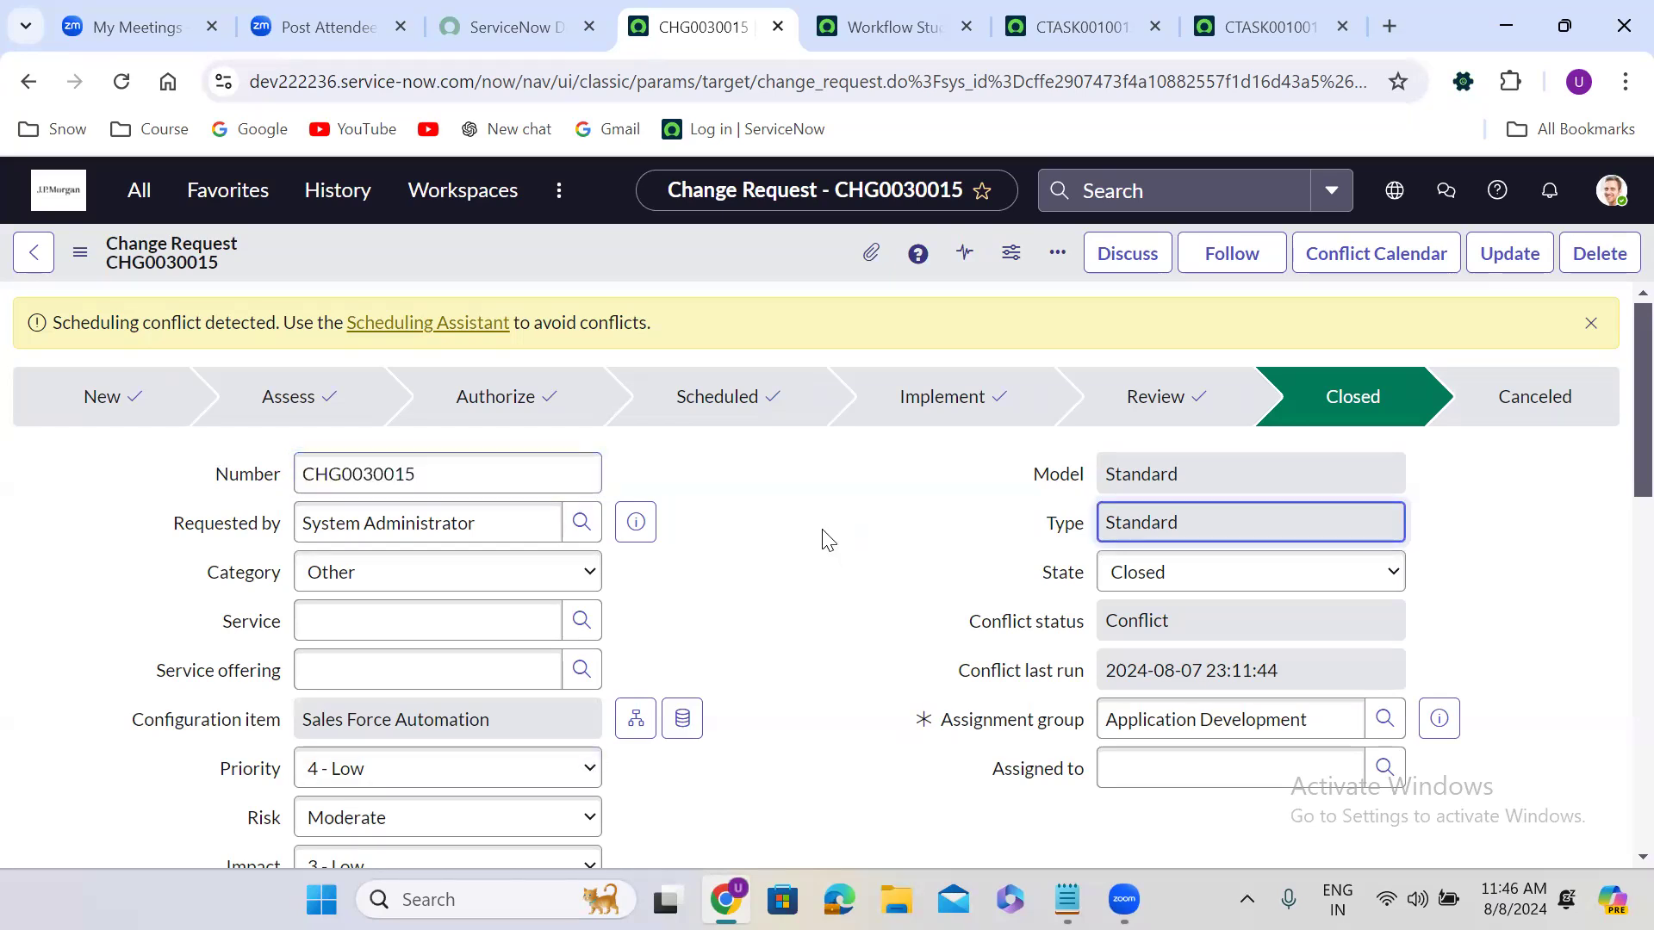
- Search the application navigator for "tables" and open System Definition's Tables list in a new browser tab
click(131, 193)
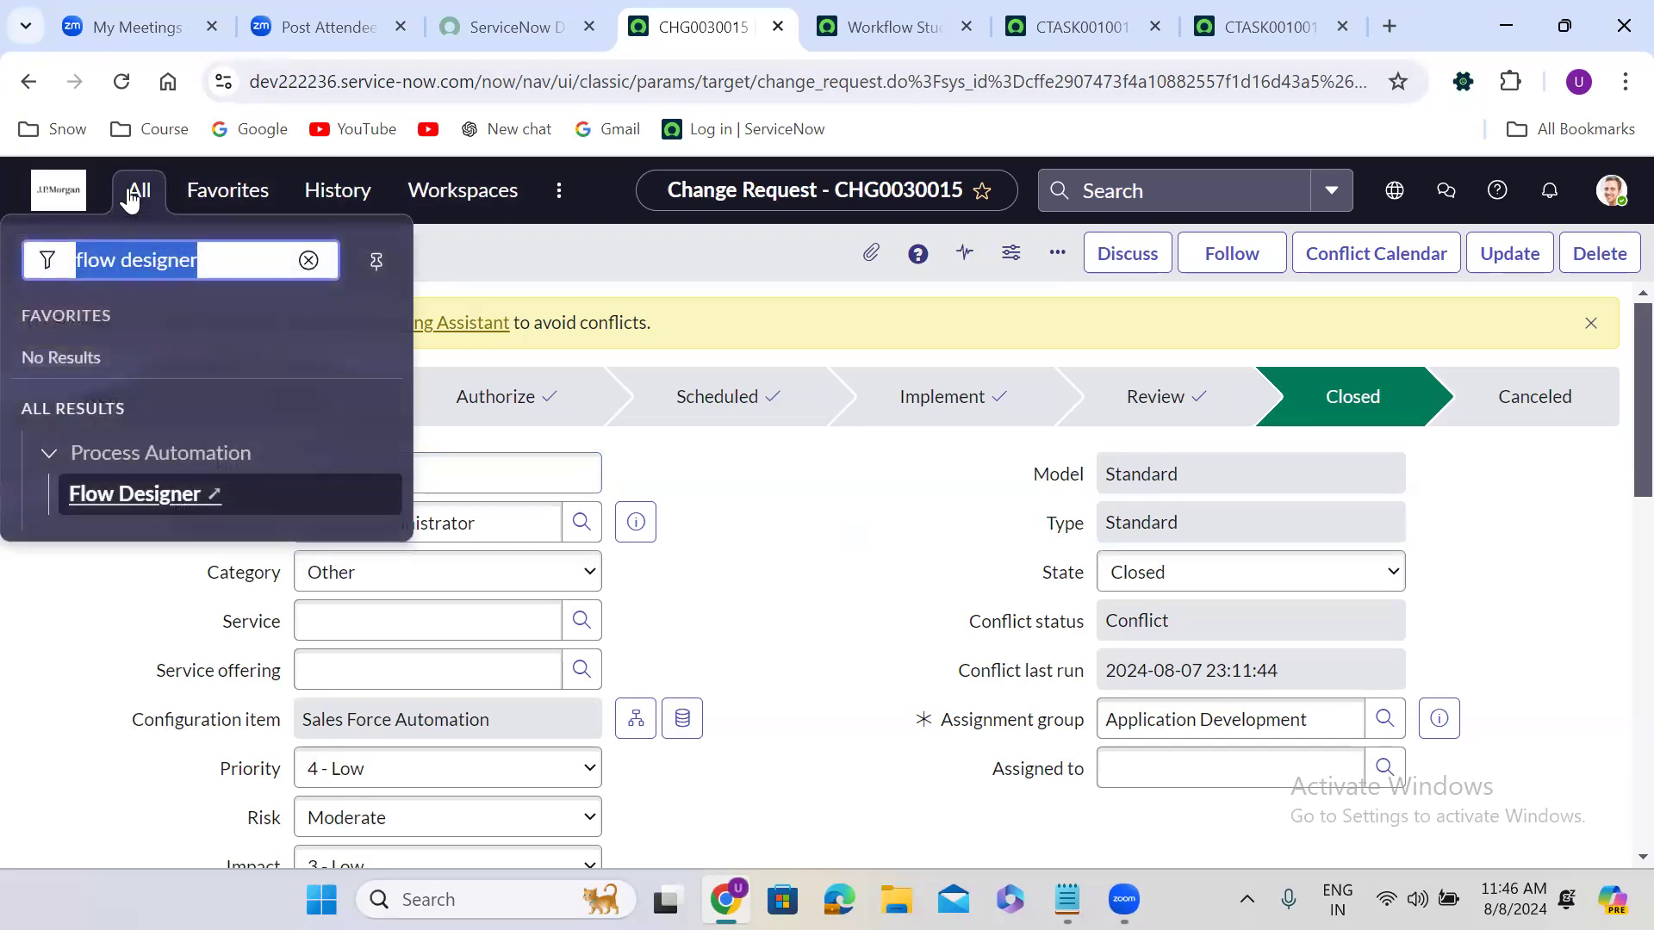
text(tables)
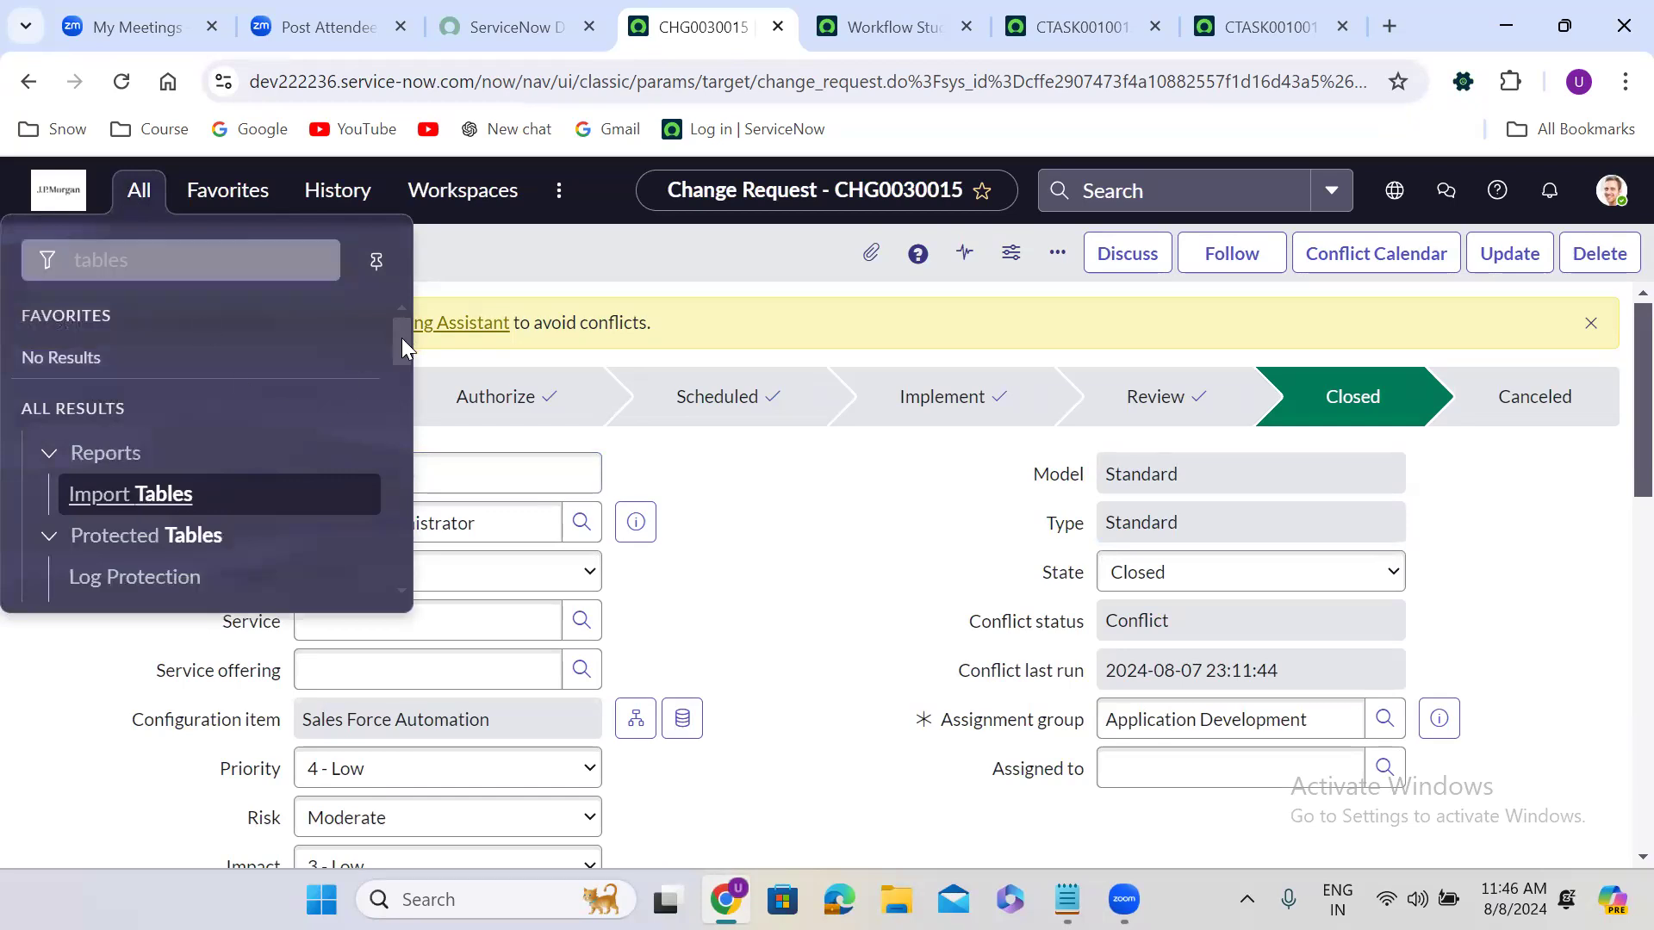
drag(402, 338, 404, 417)
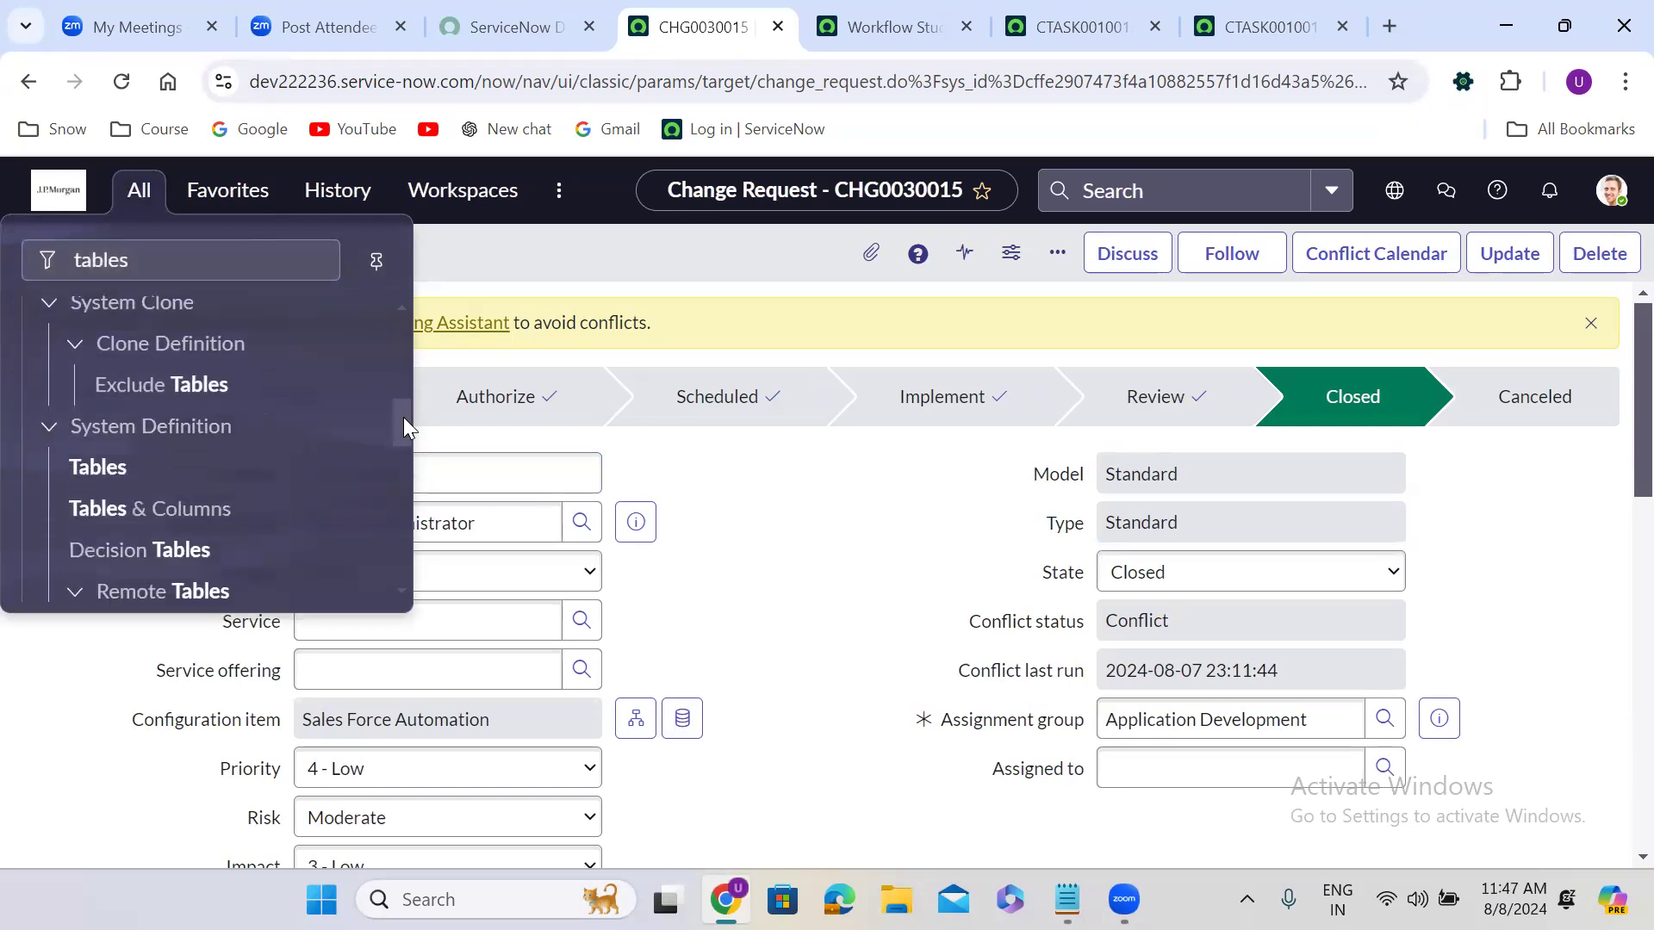
ctrl+click(98, 476)
click(940, 10)
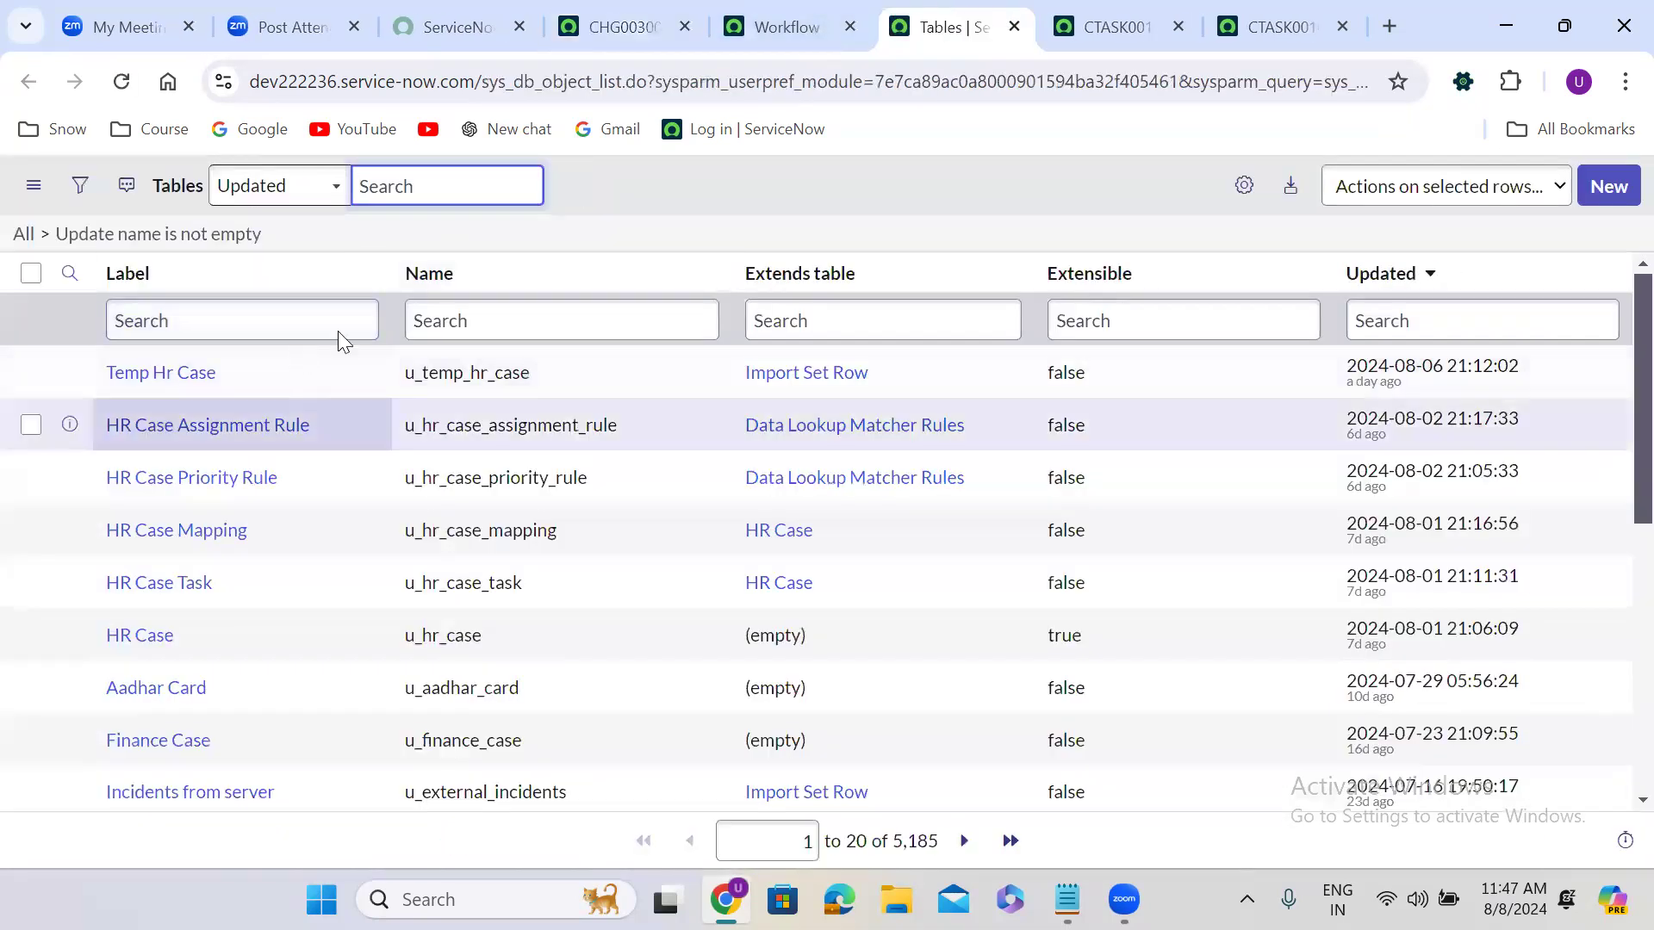
- Filter the tables list to the name "=incident" and open the Incident table's record in a new browser tab
click(421, 324)
text(=inc)
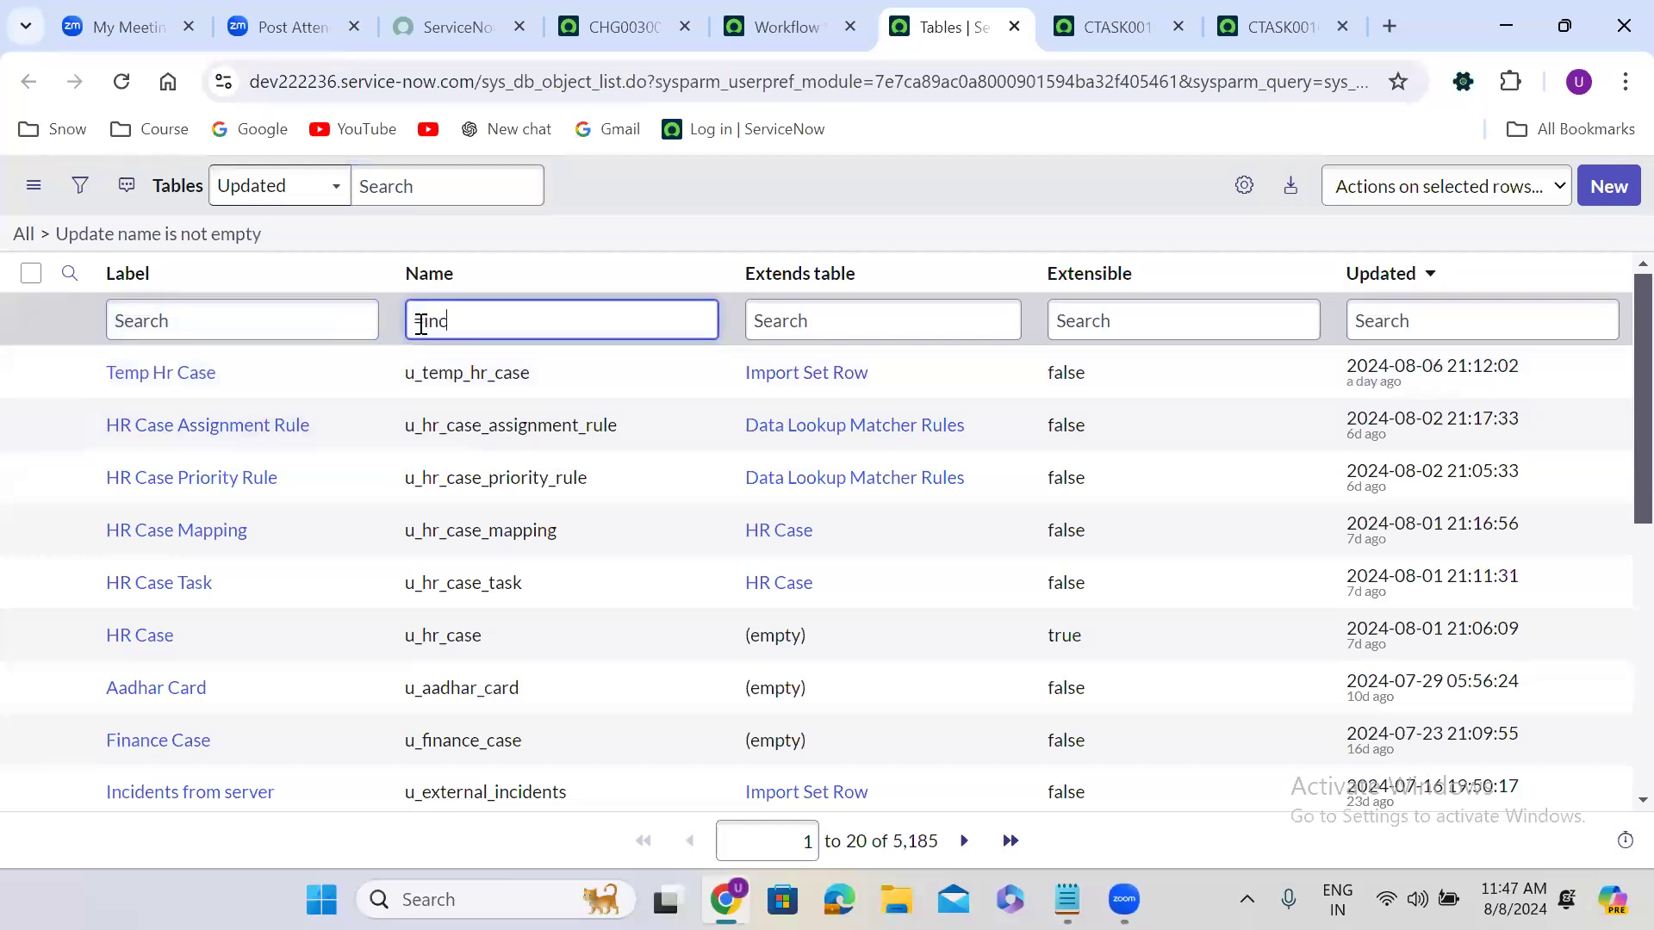
text(ident)
key(Return)
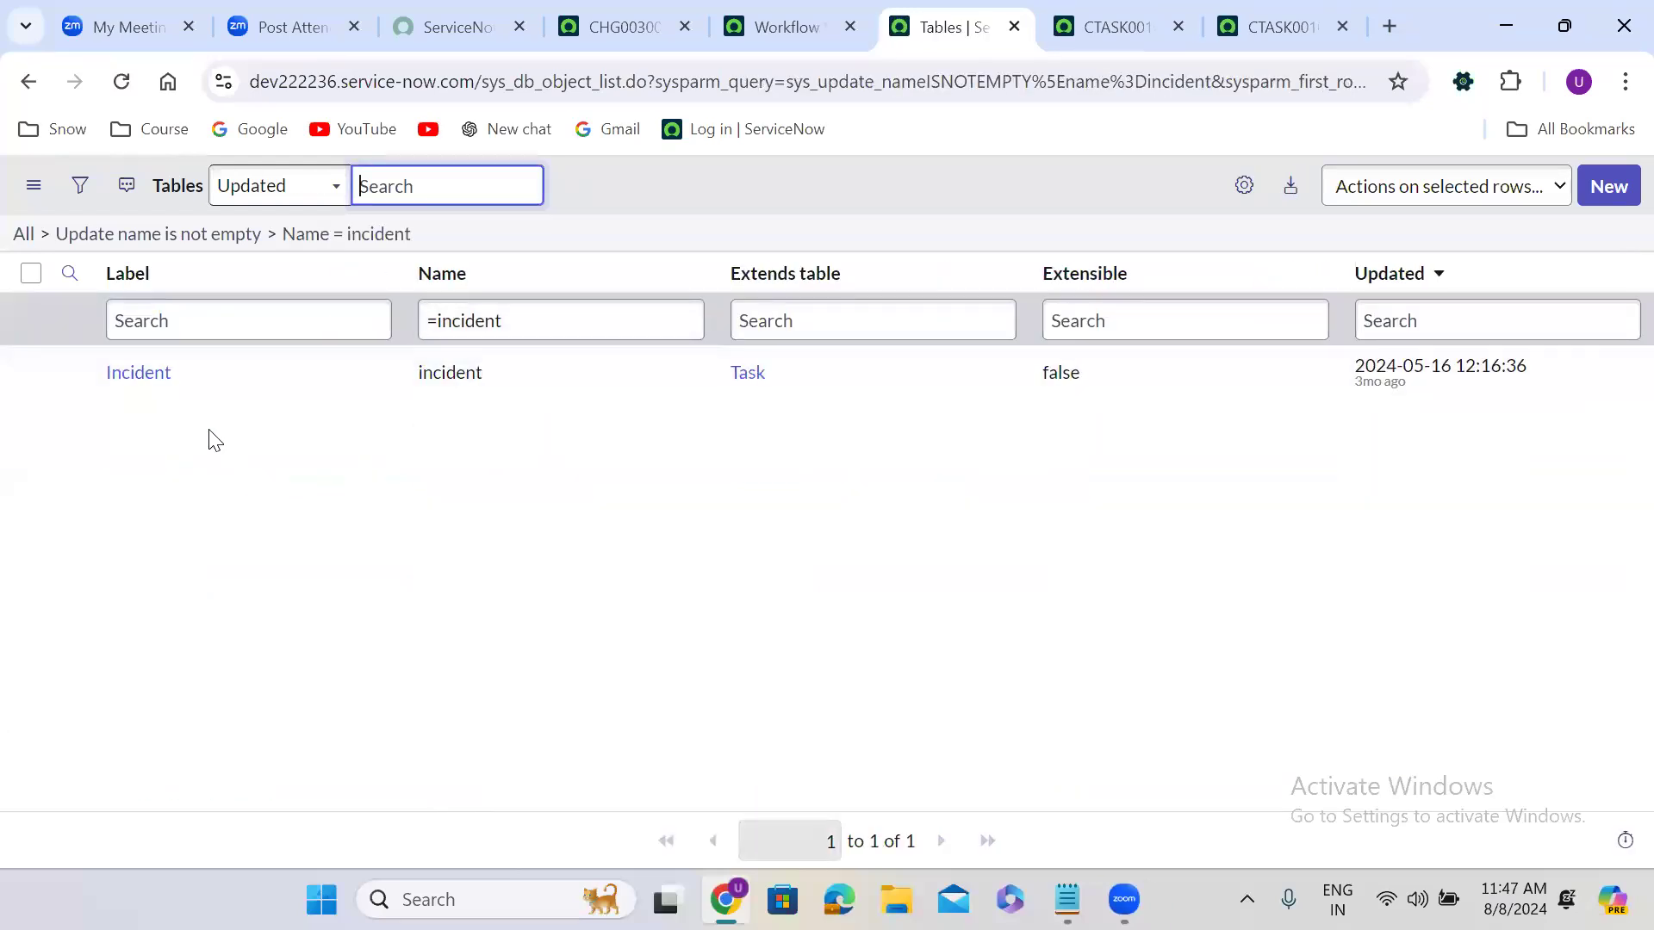
right_click(68, 373)
click(133, 398)
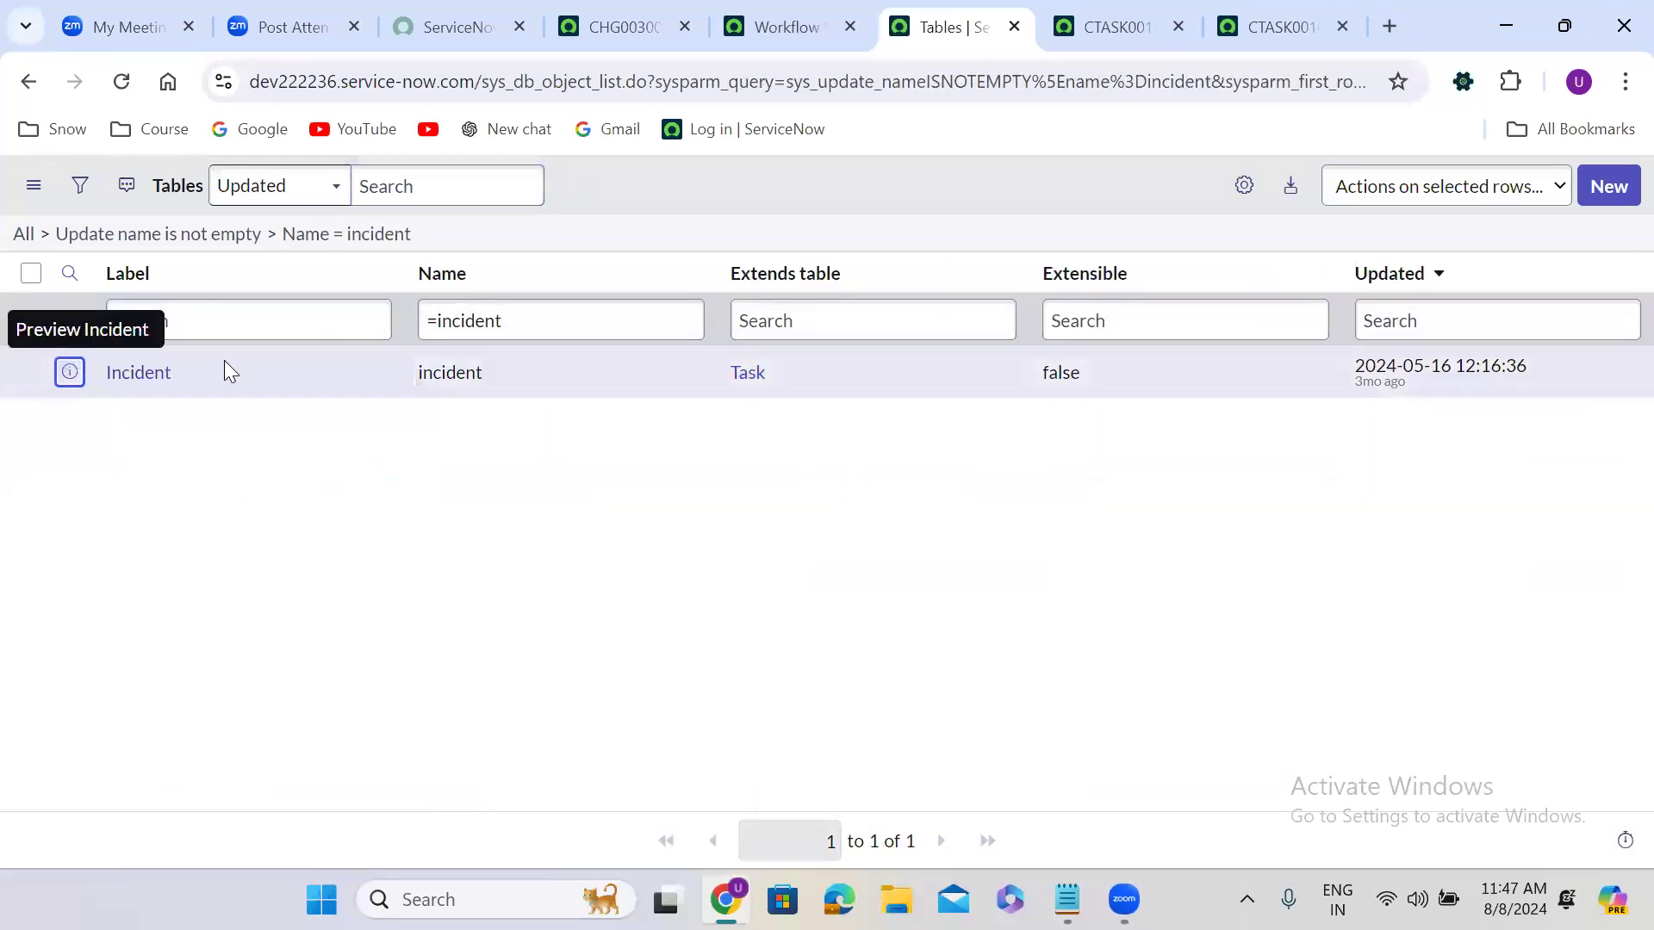
click(965, 21)
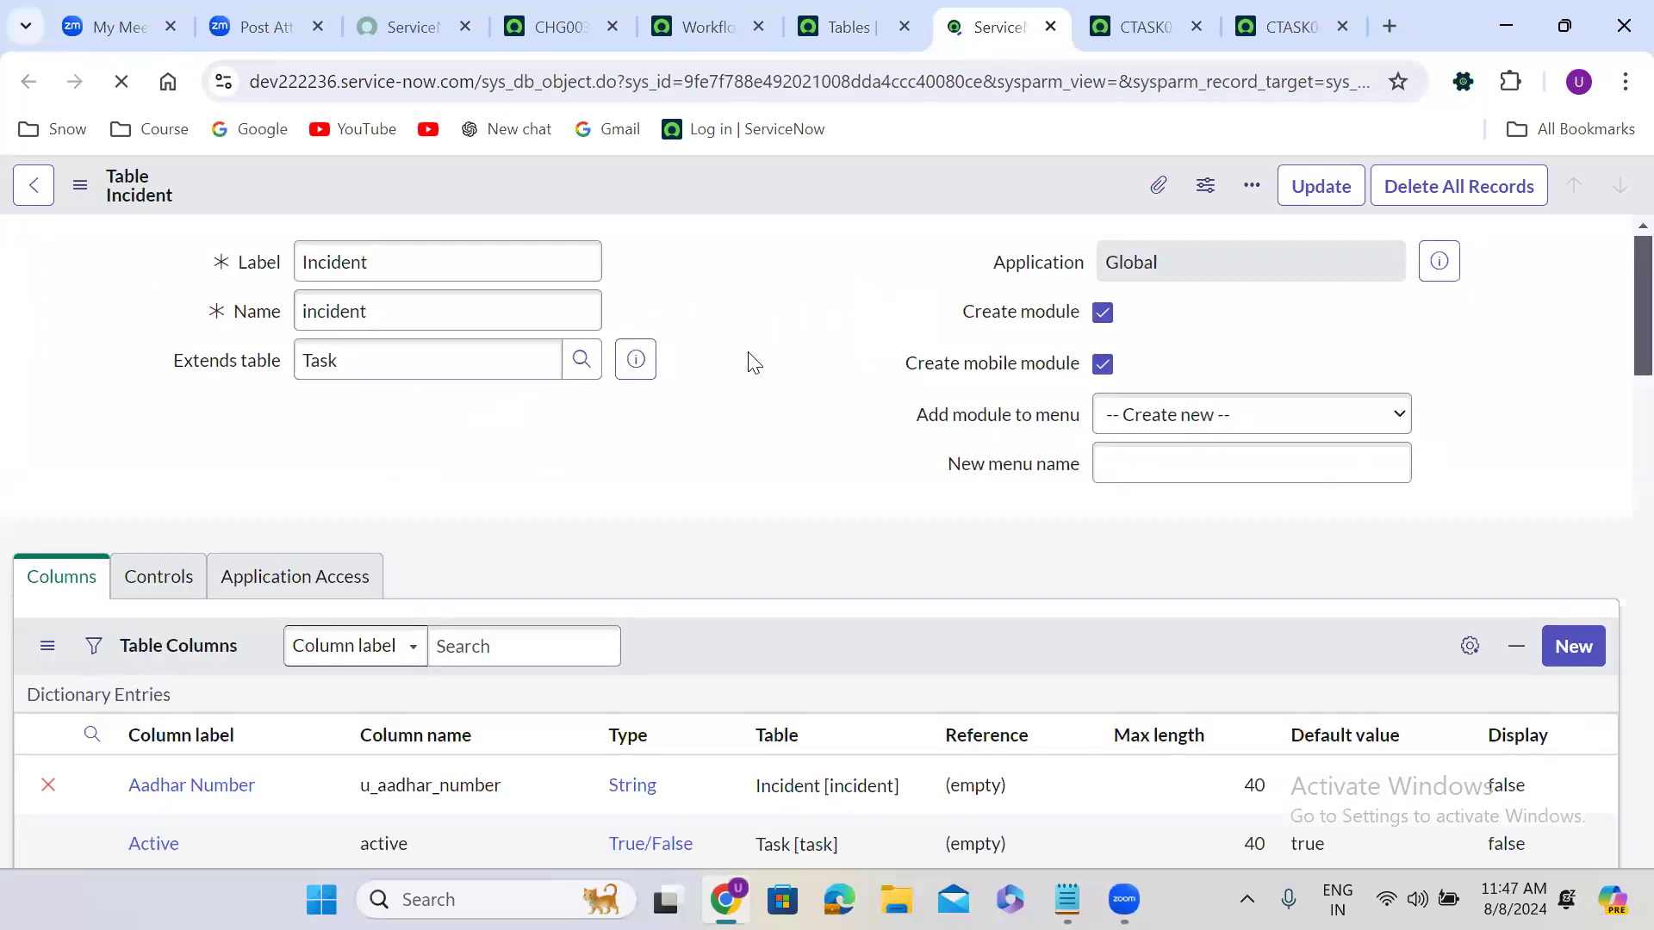
- Open a blank incident form from the Incident table's related links
scroll(748, 361, down, 15)
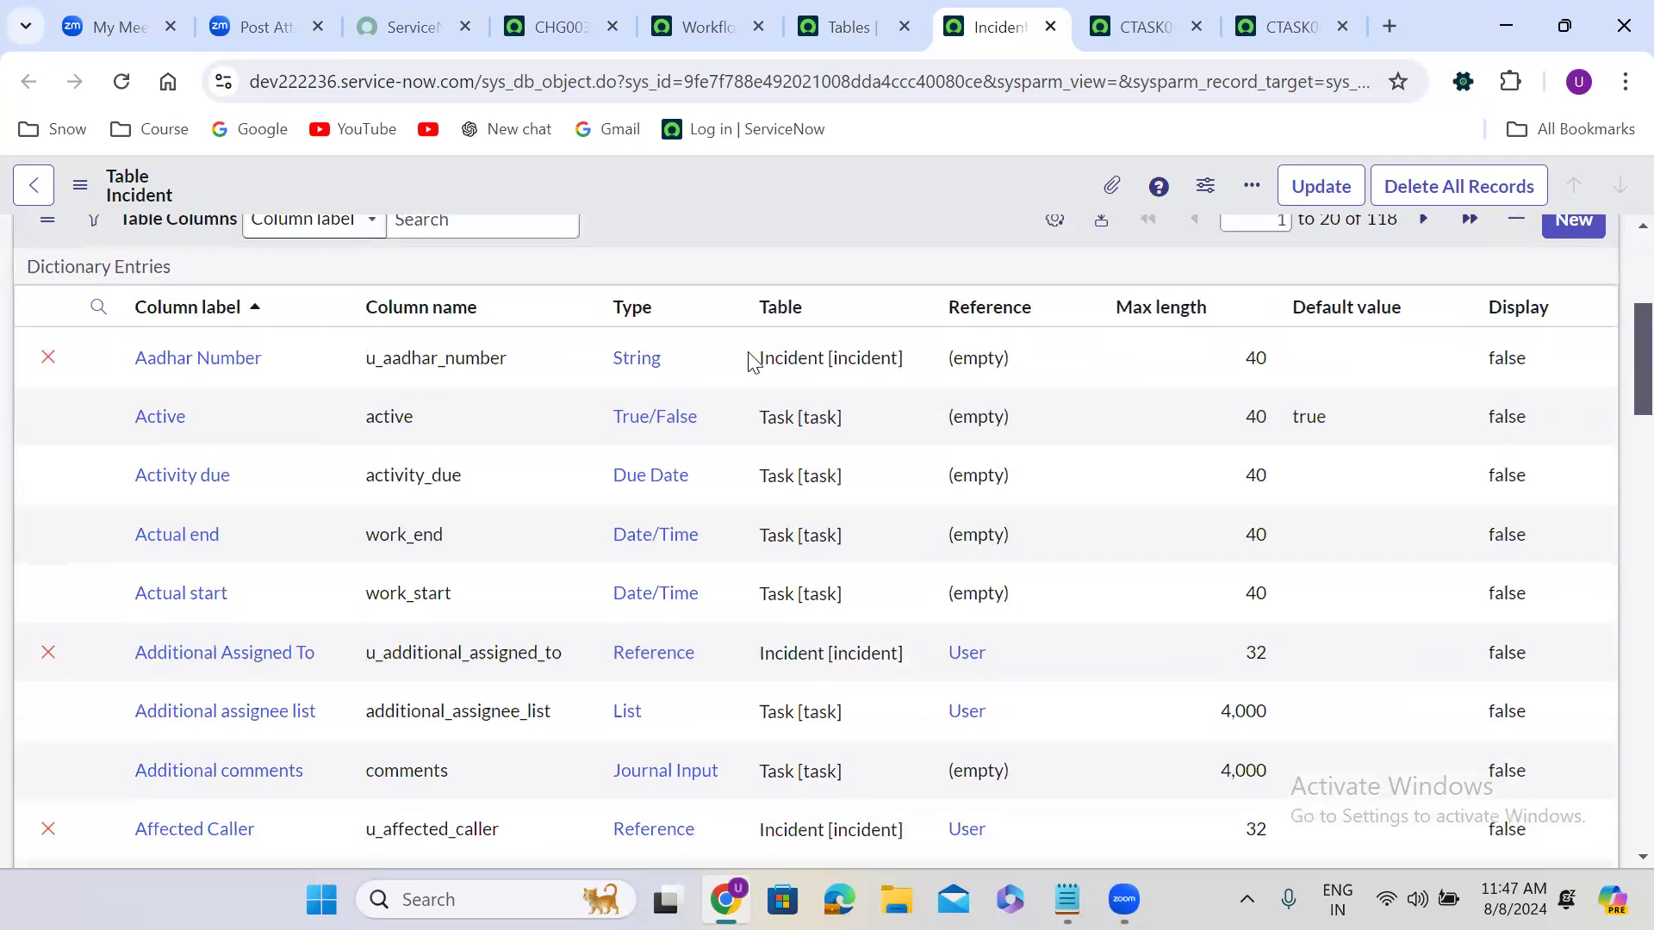
scroll(748, 361, down, 8)
scroll(104, 327, up, 5)
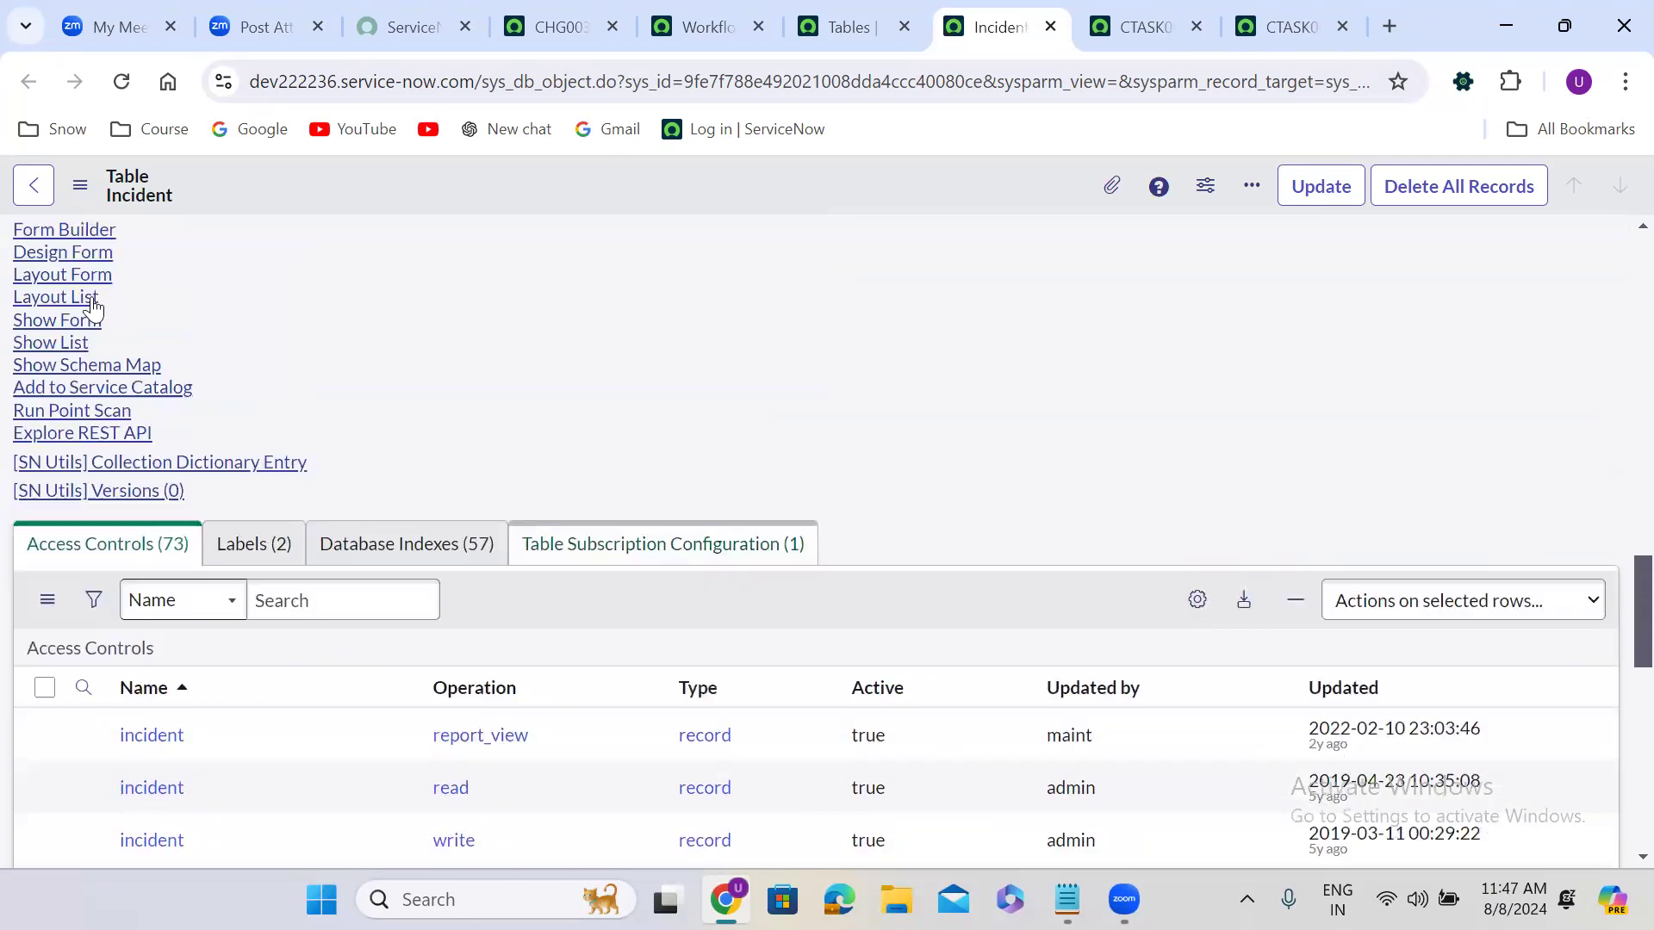
click(71, 333)
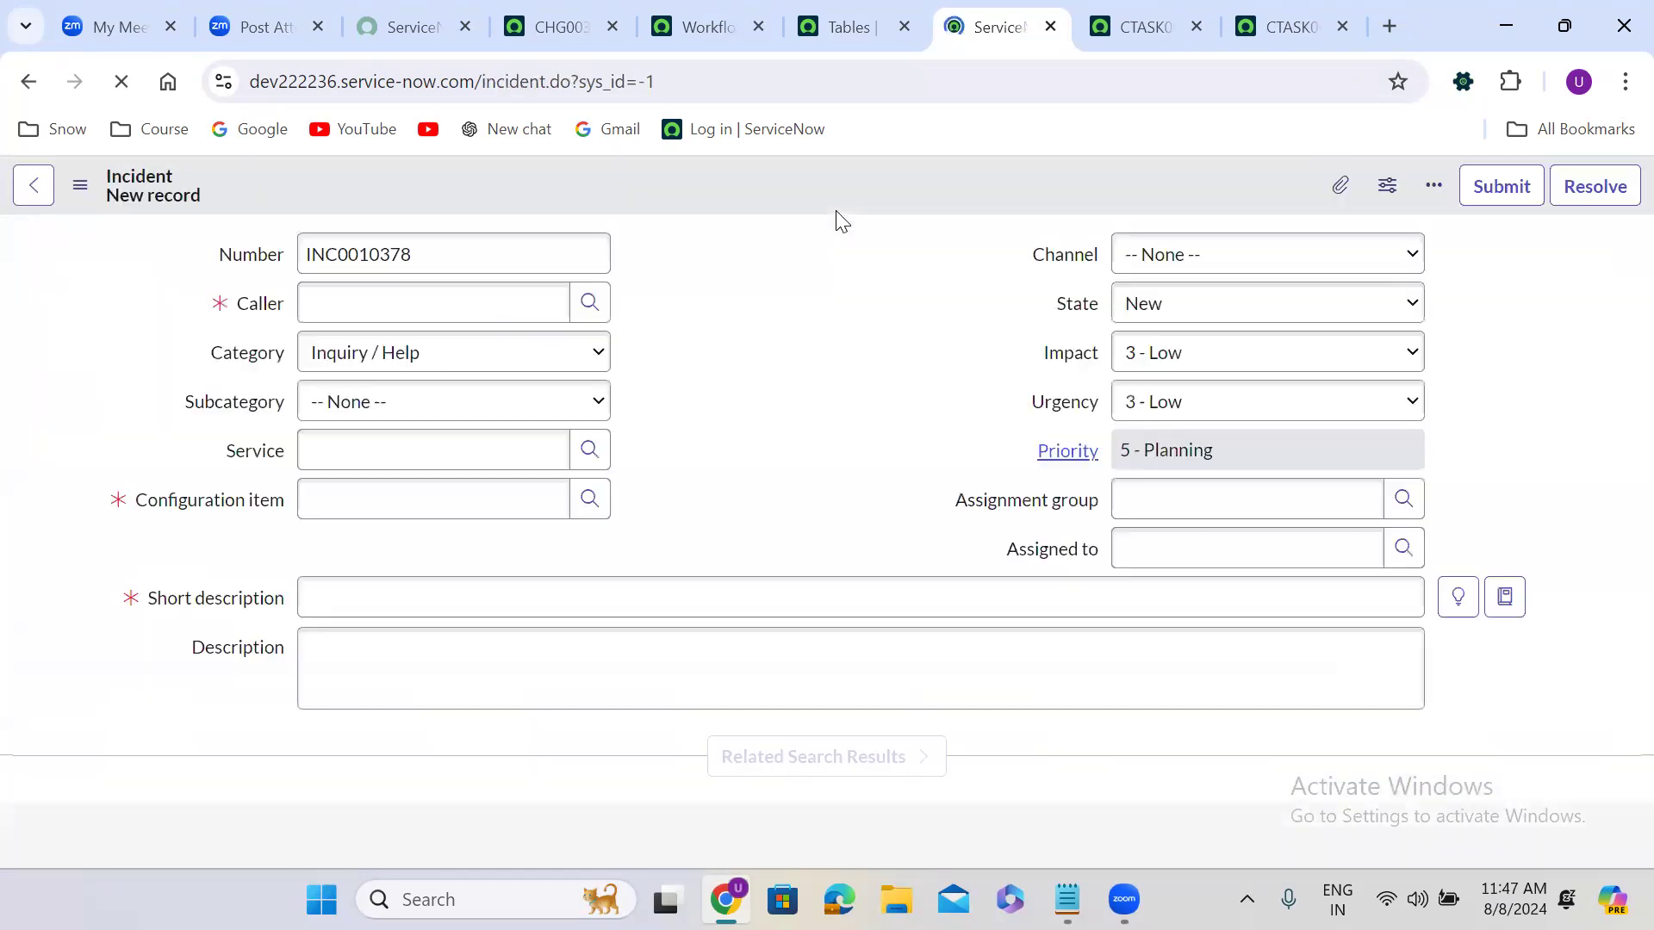
- Filter the tables list to the name "=change_request" and open the Change Request table's record in a new browser tab
click(840, 13)
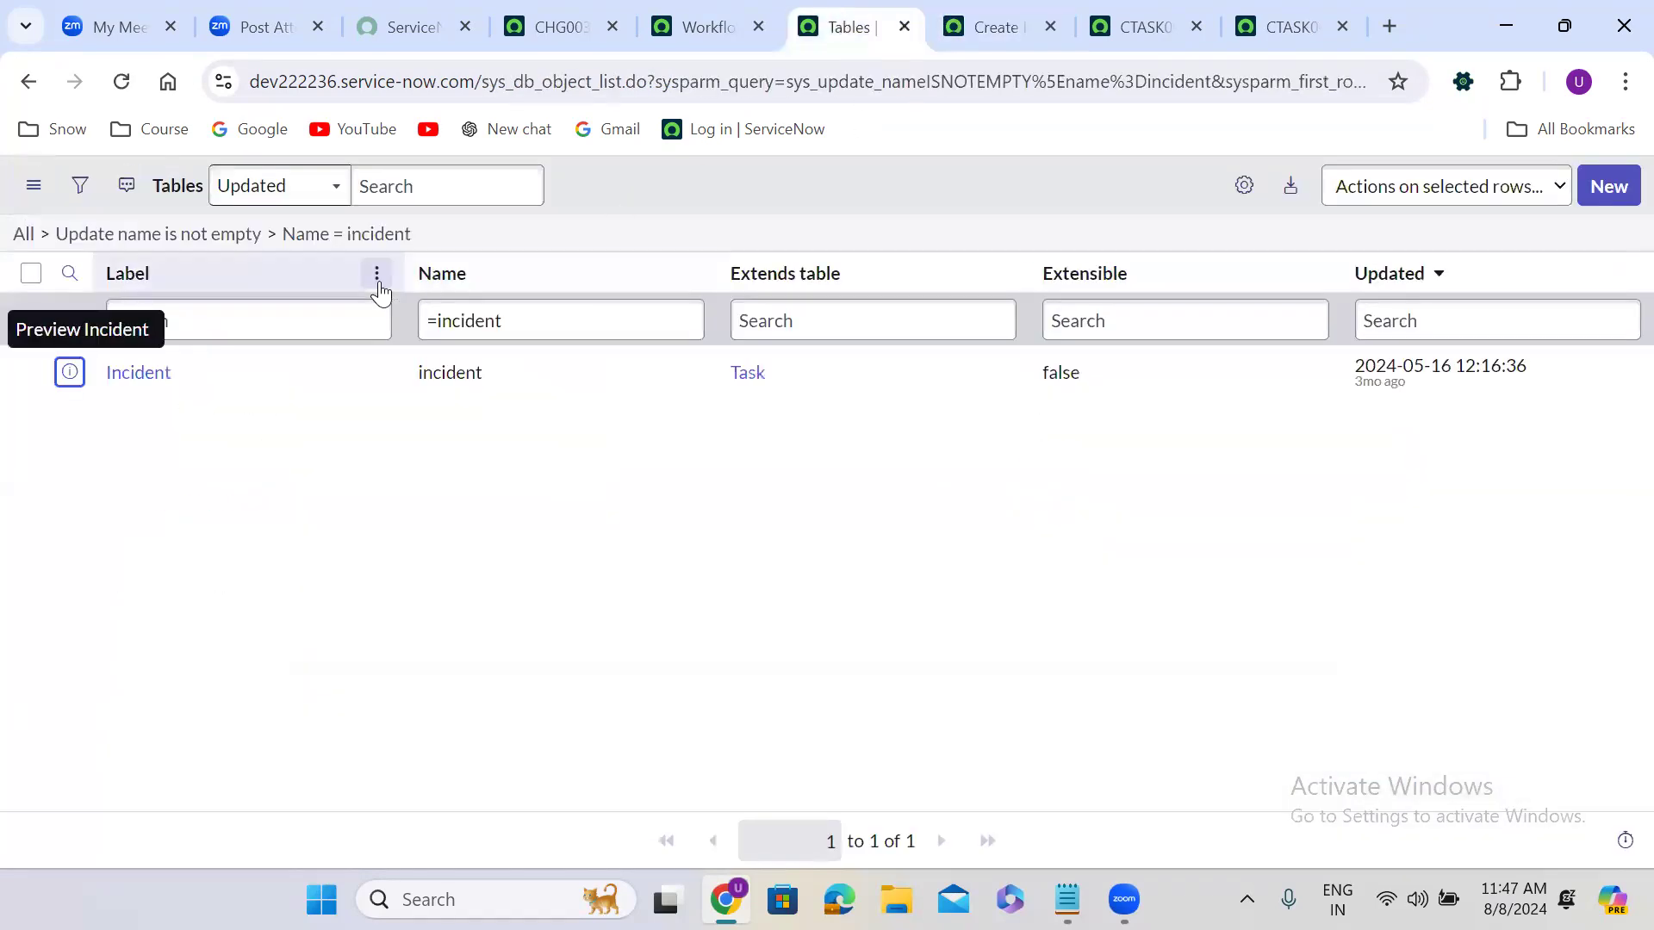
double_click(476, 315)
text(chan)
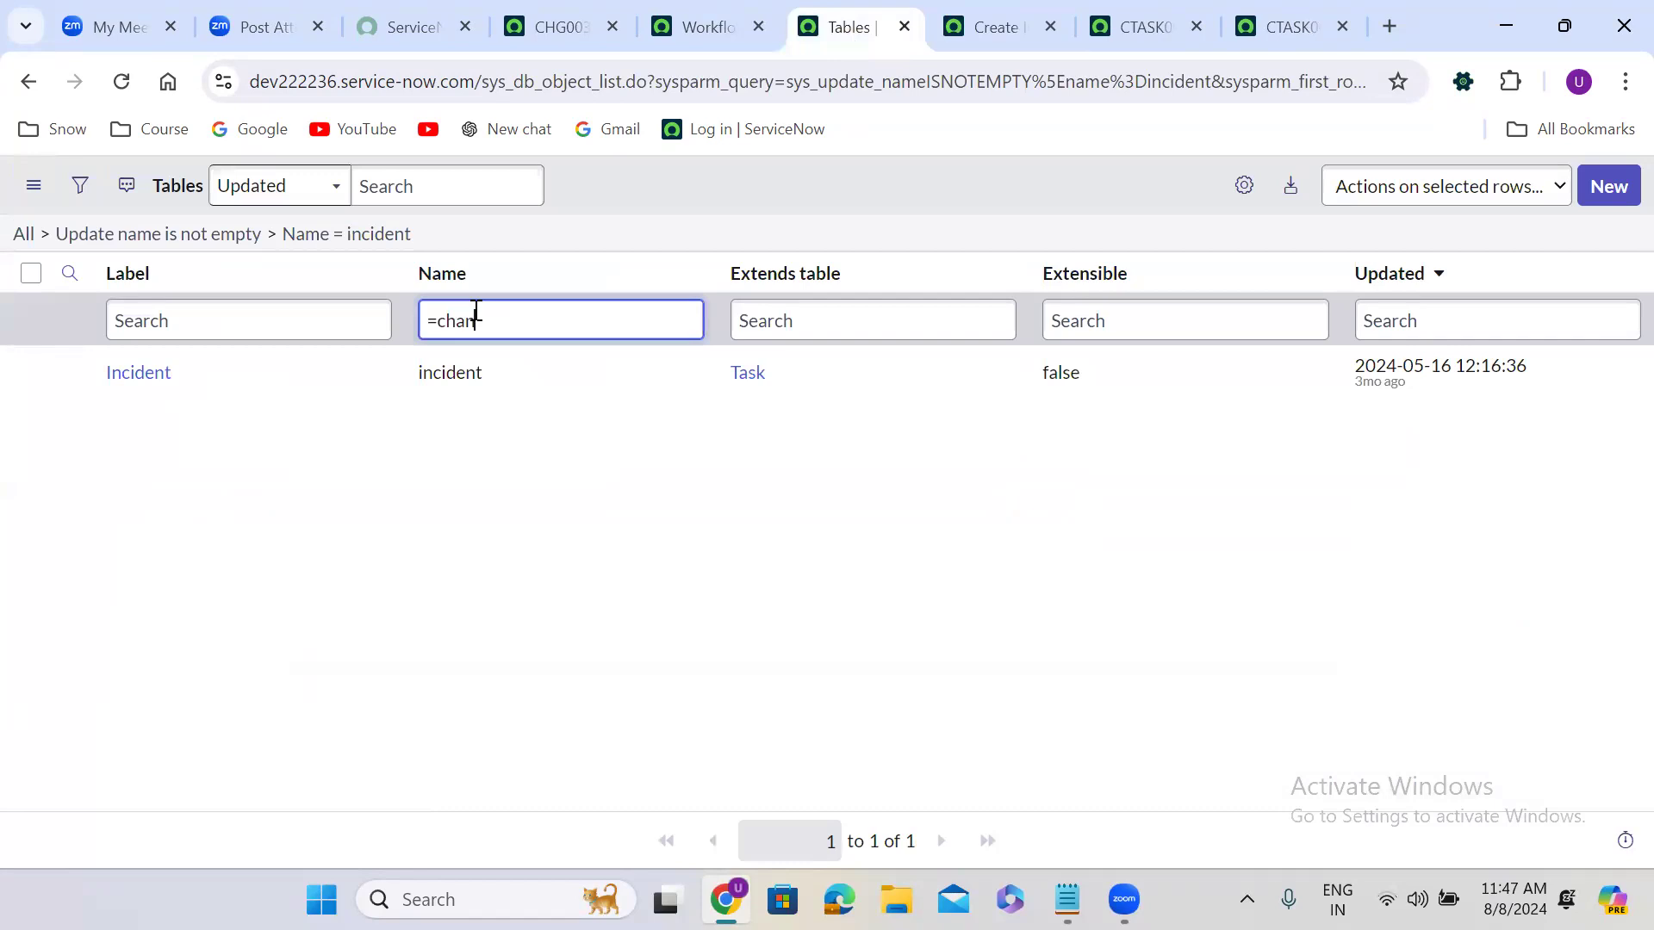
text(ge_request)
key(Return)
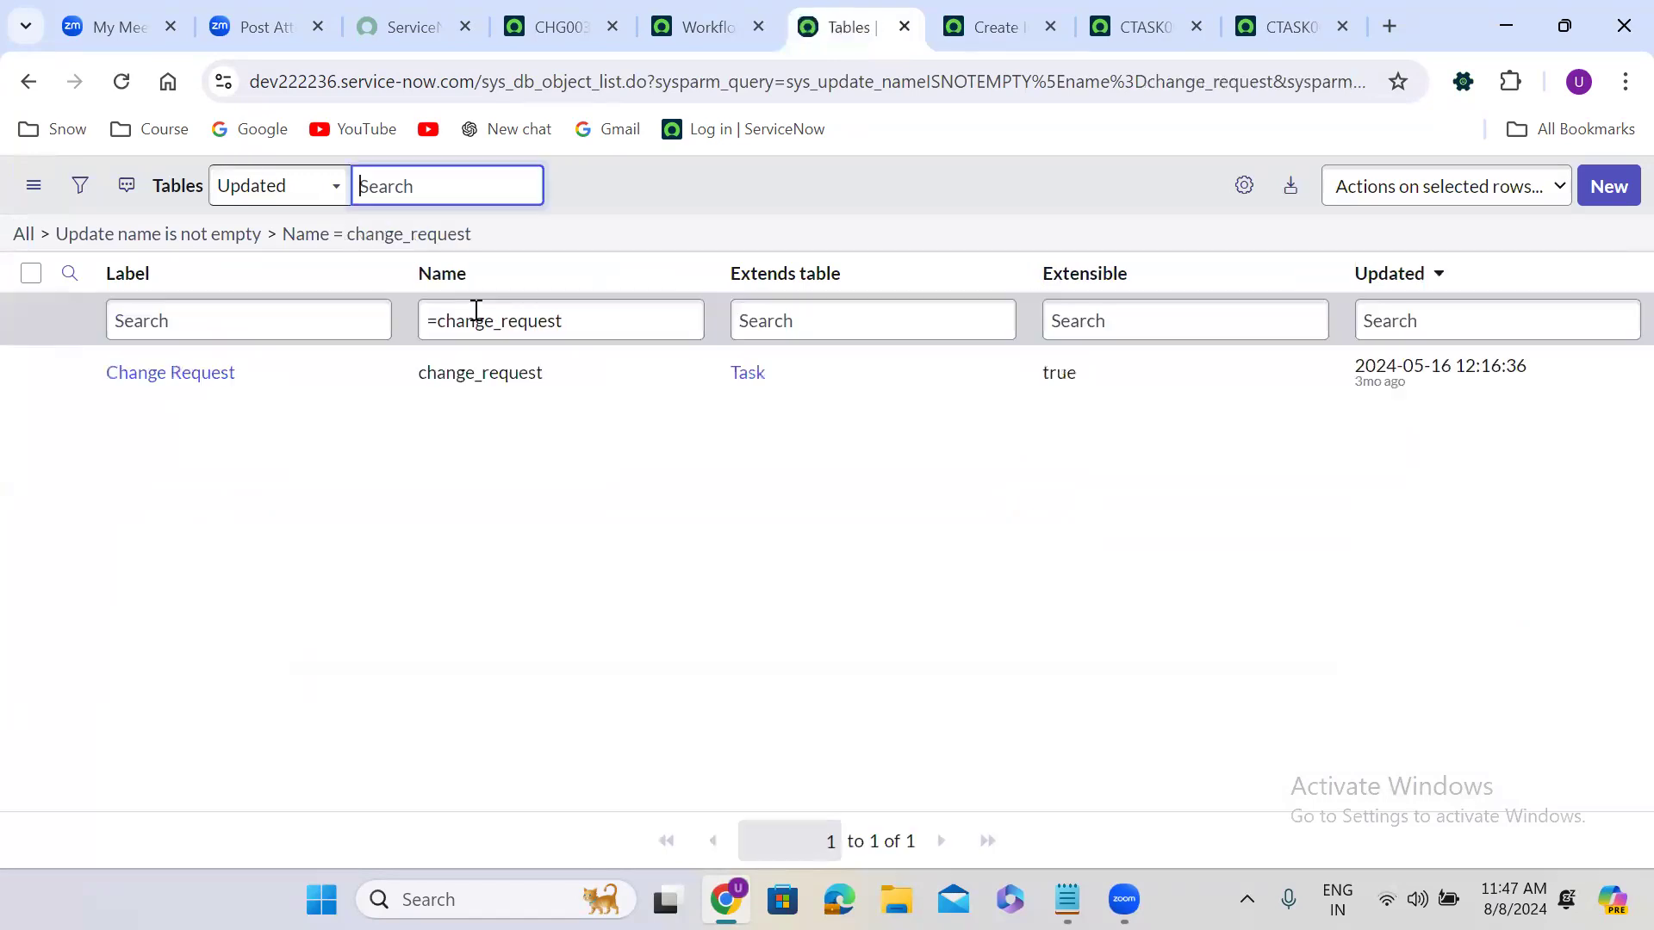
right_click(66, 372)
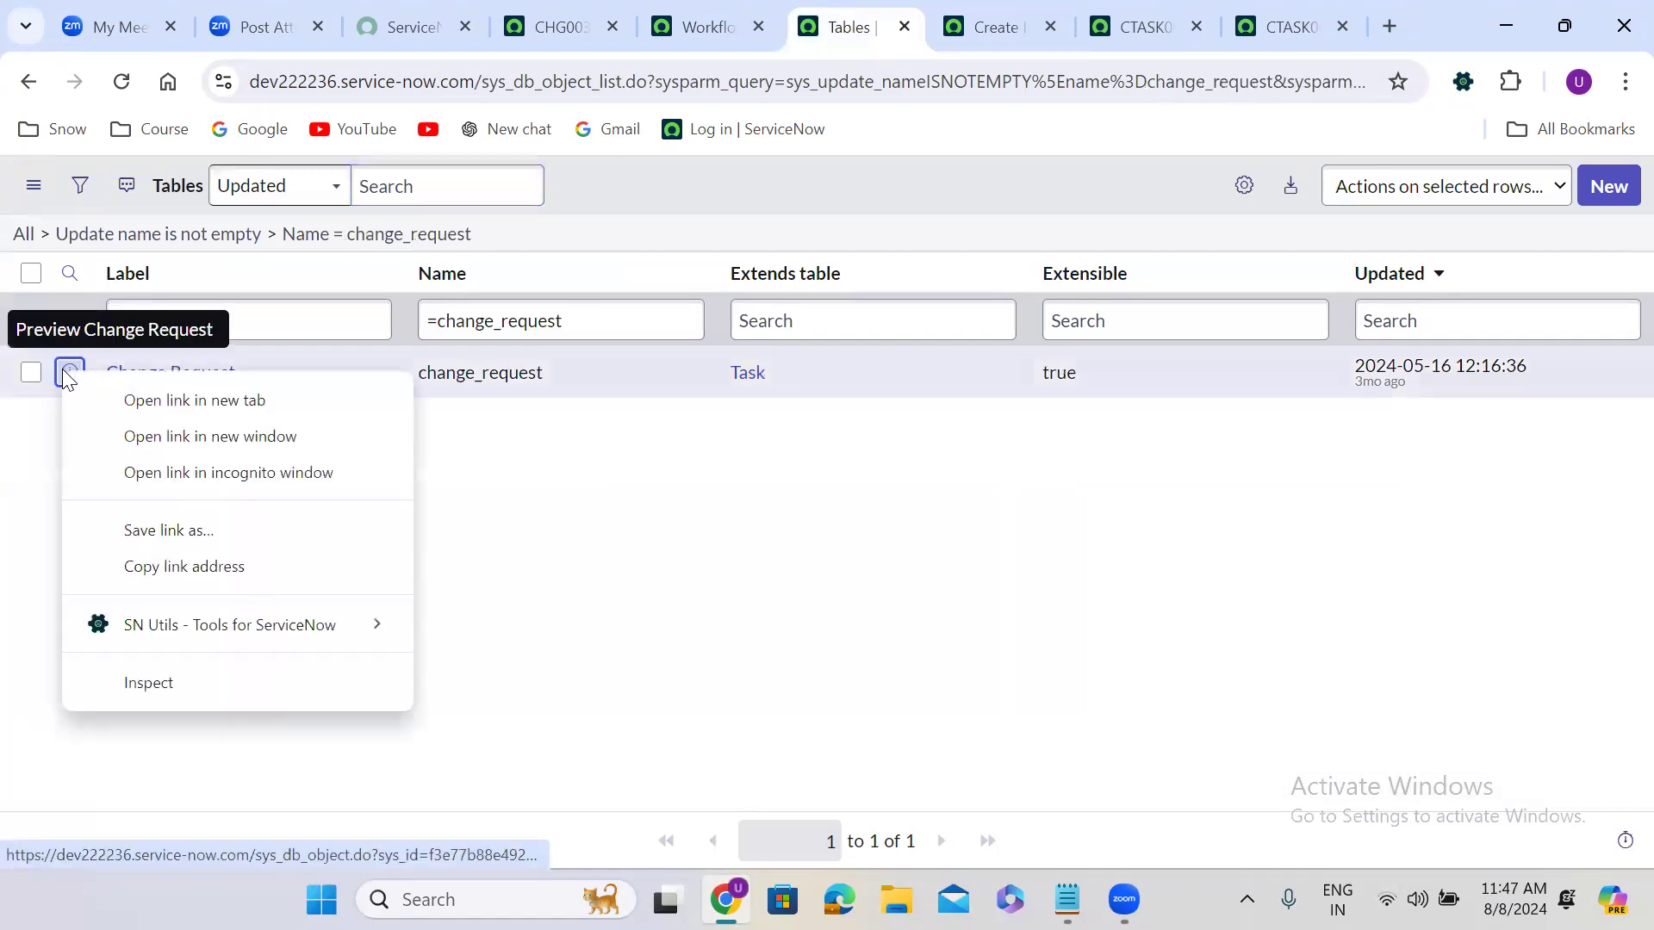
click(138, 400)
click(1030, 12)
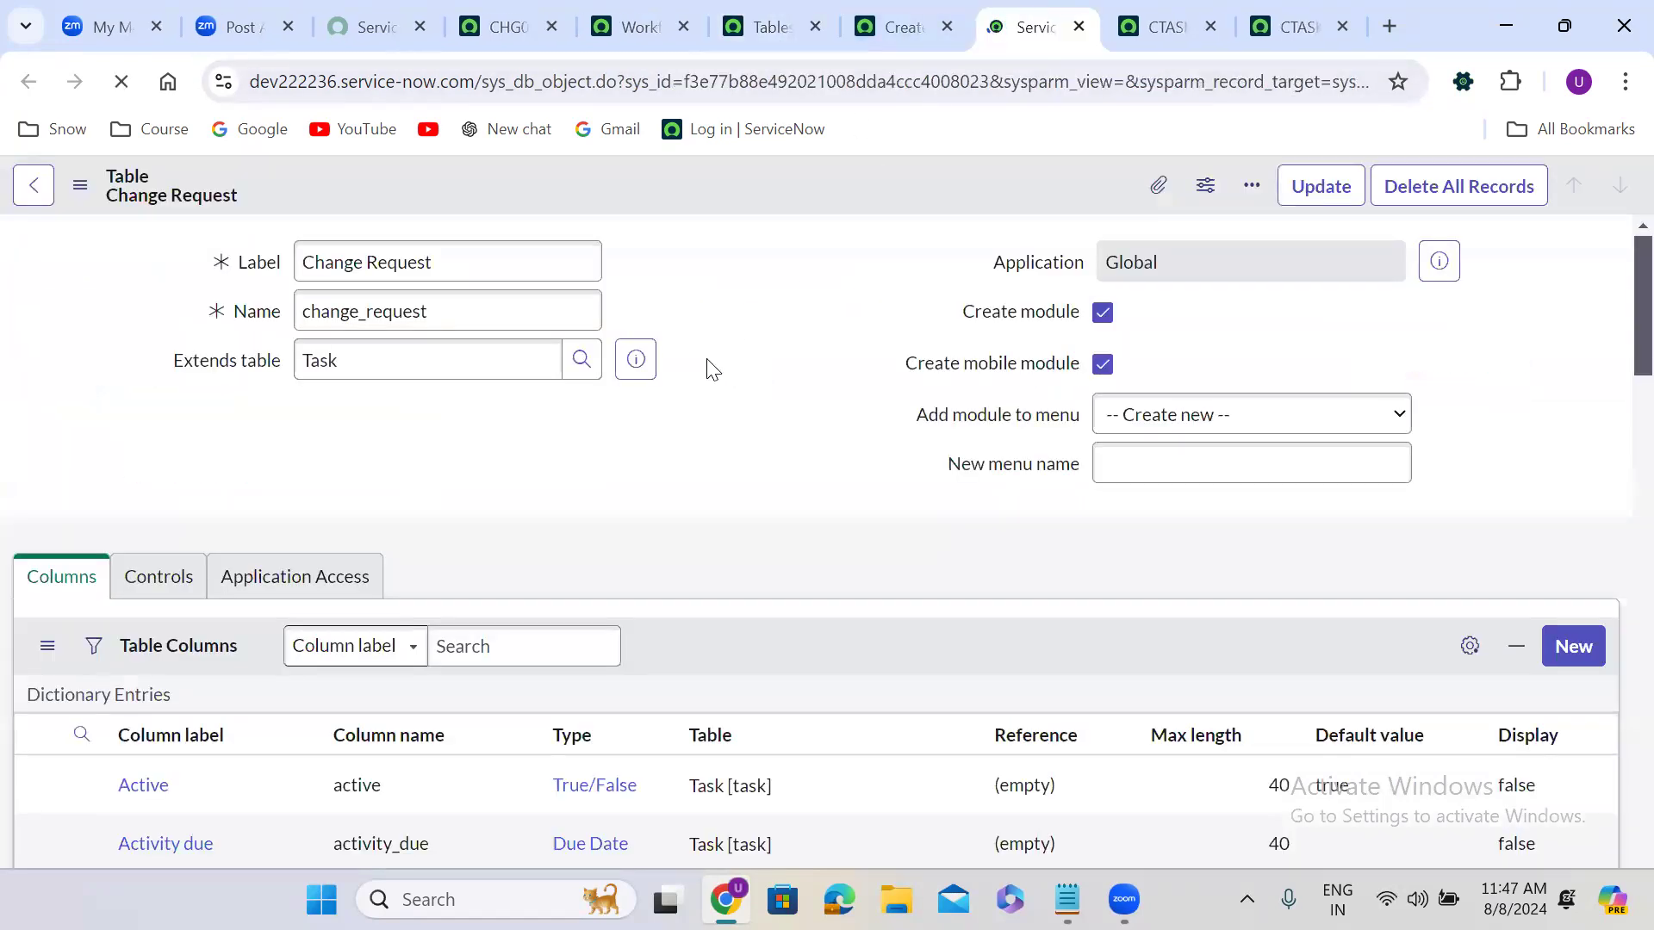
- Open a blank change request form from the Change Request table's related links
scroll(711, 378, down, 20)
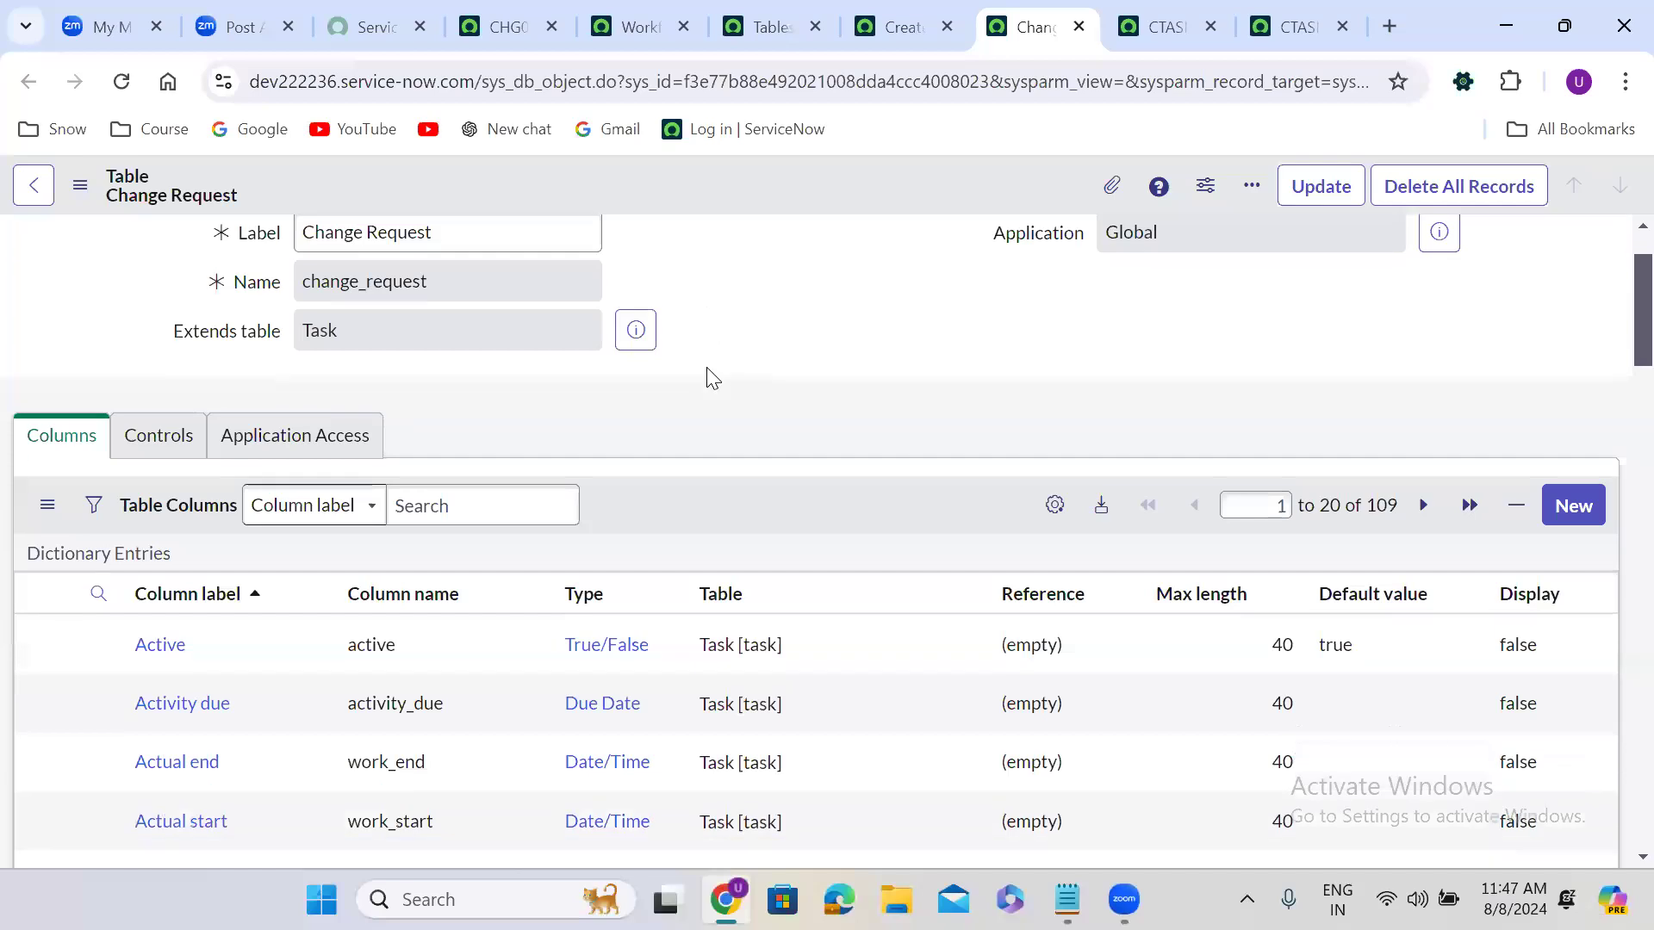
scroll(706, 367, up, 3)
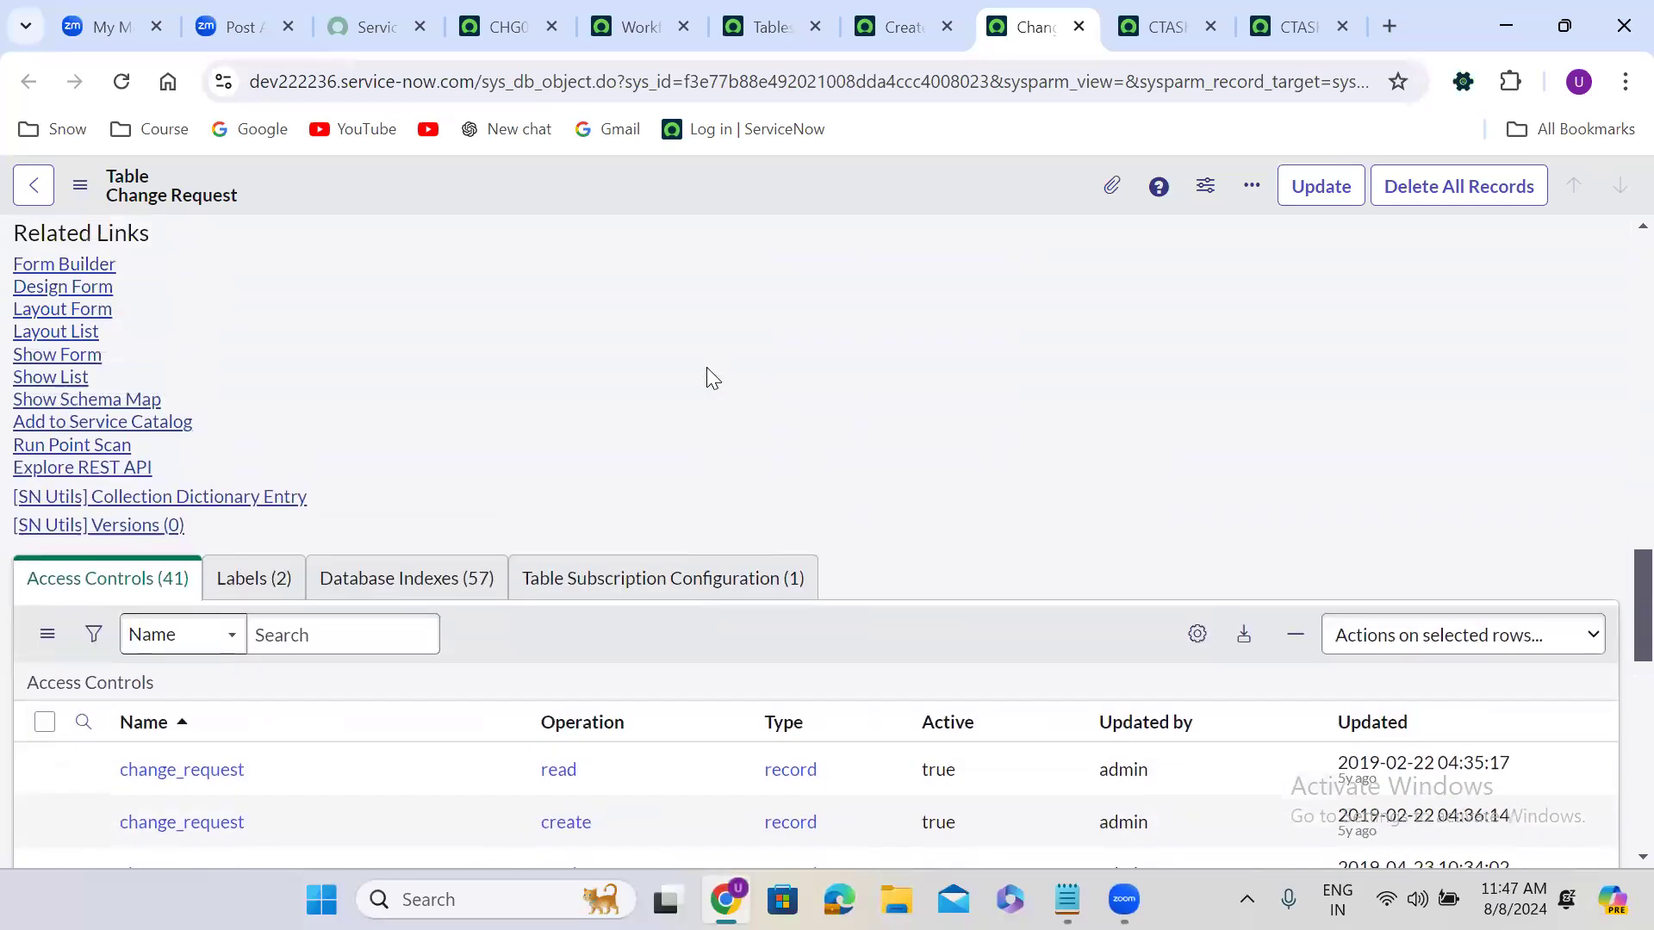
click(71, 437)
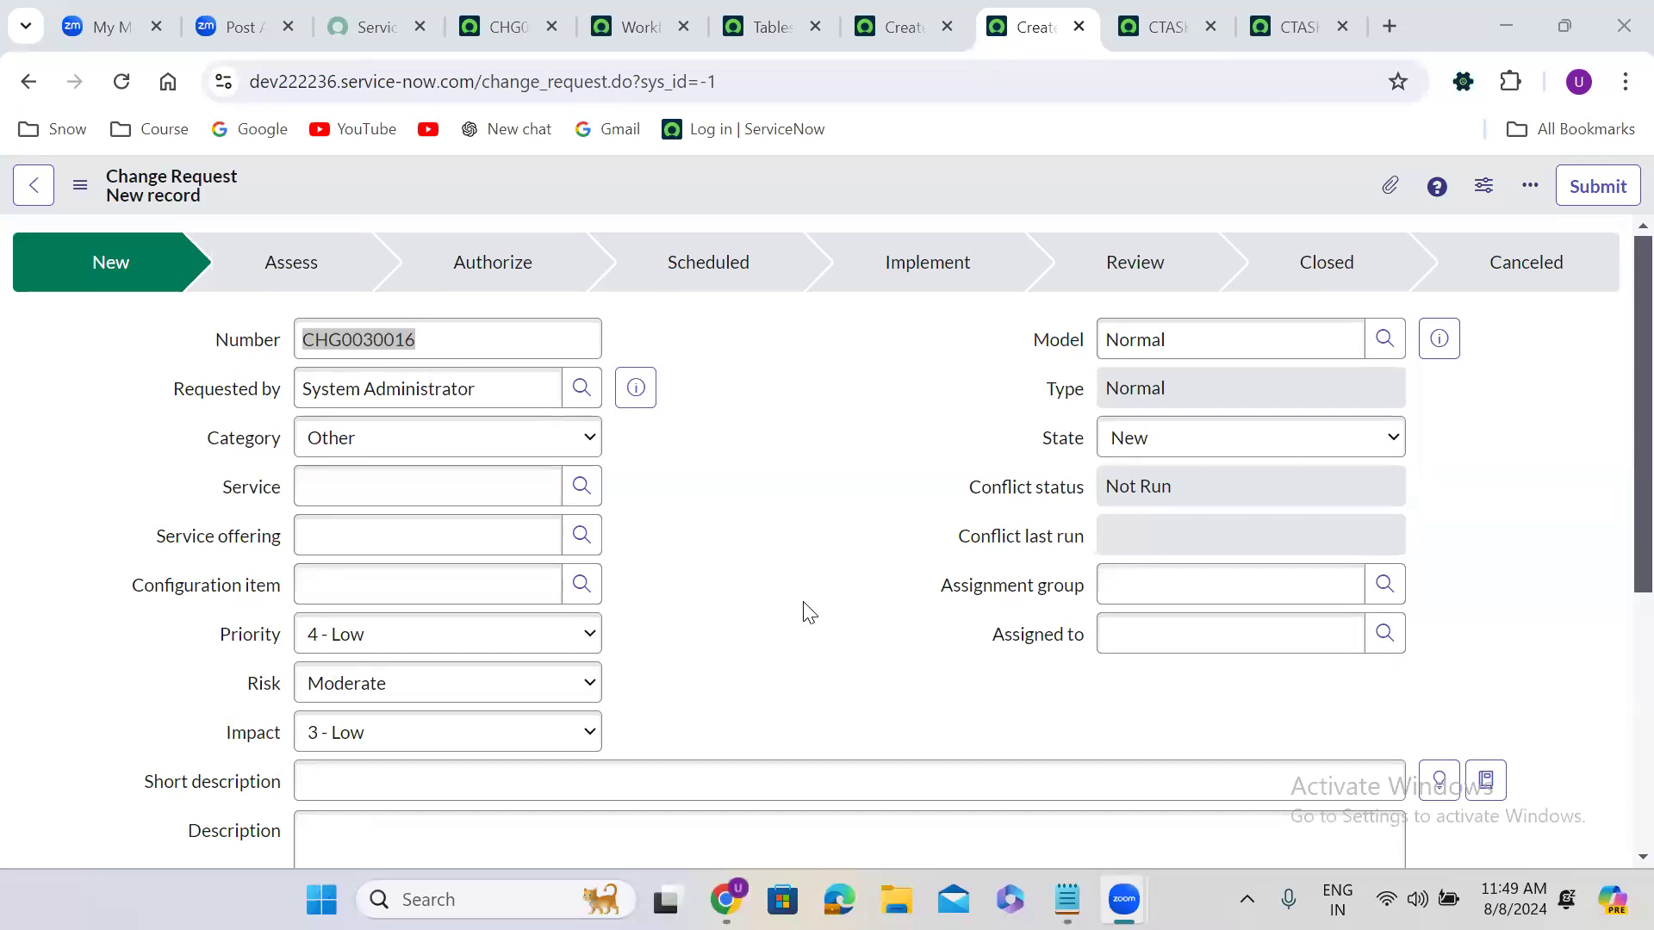
click(550, 822)
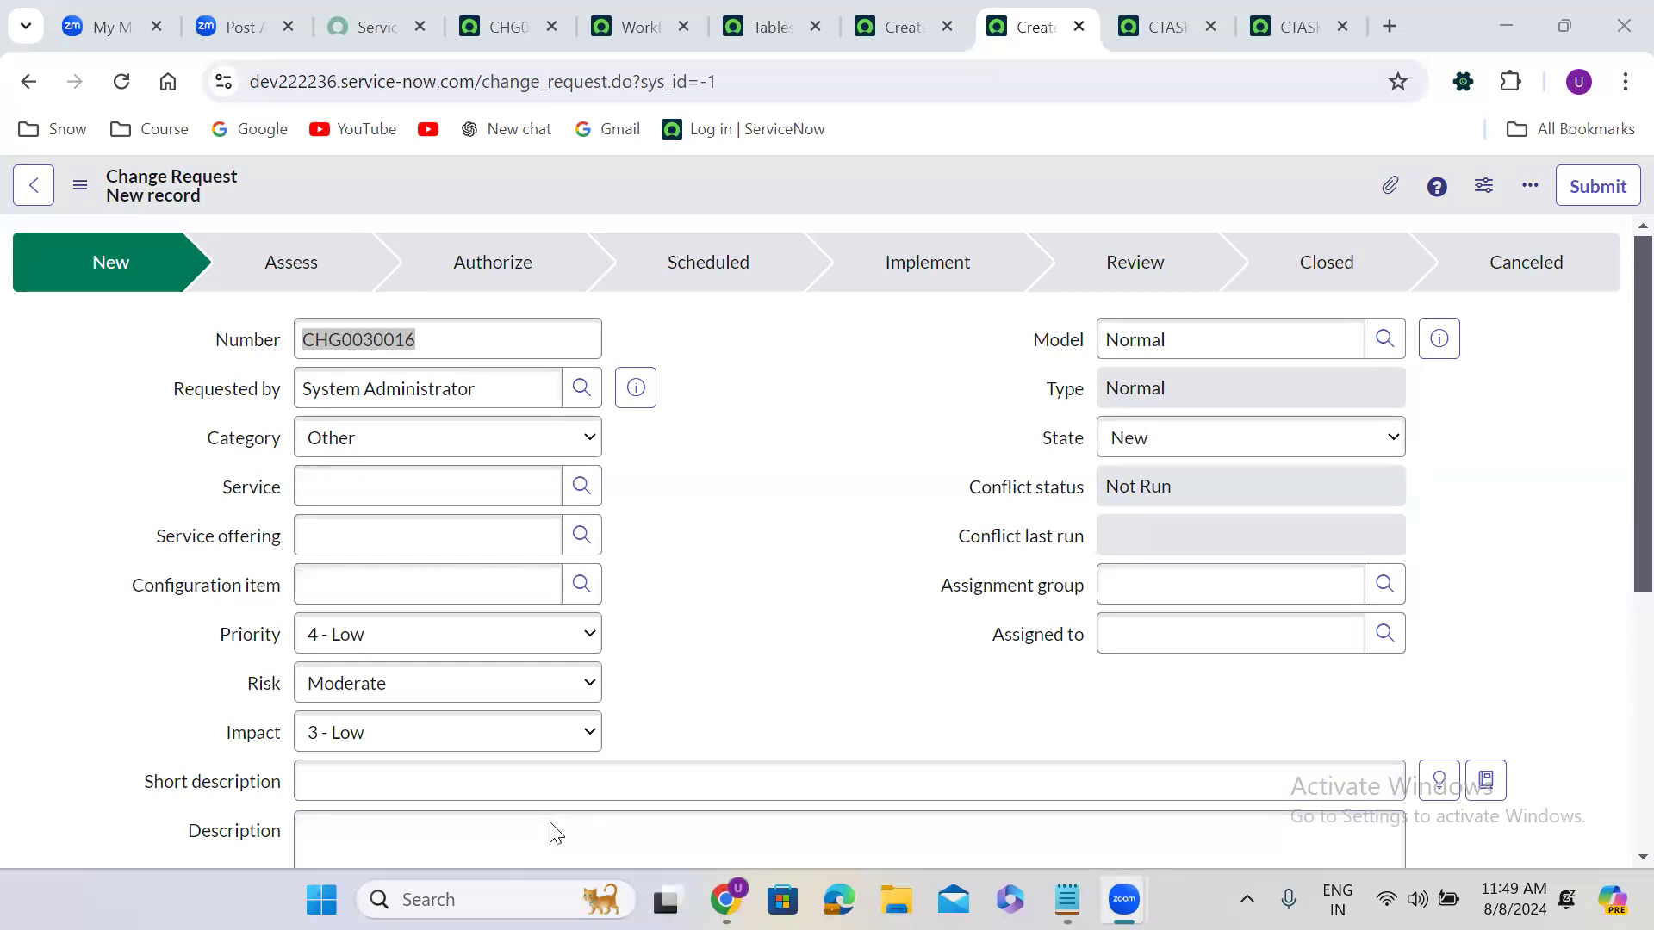